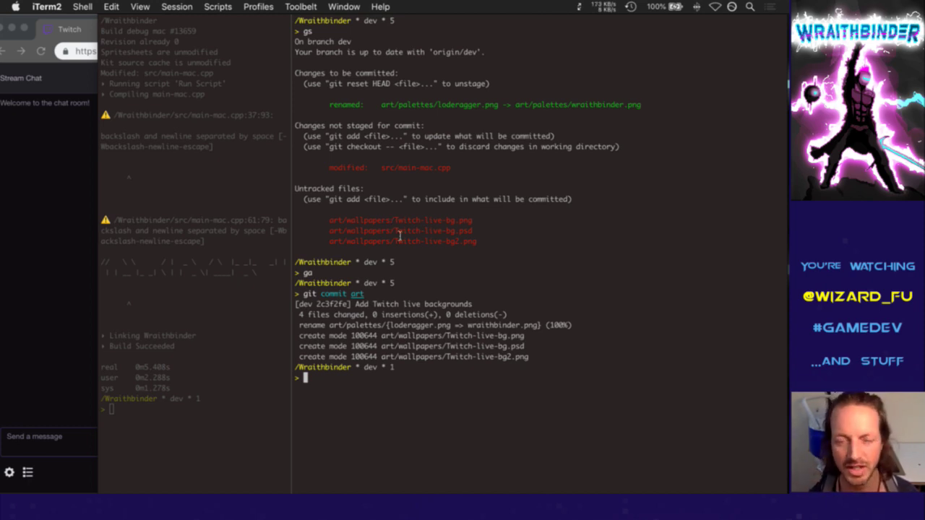
Switch to MagicaVoxel to look at the solid block model
{"action": "key", "text": "super+Tab"}
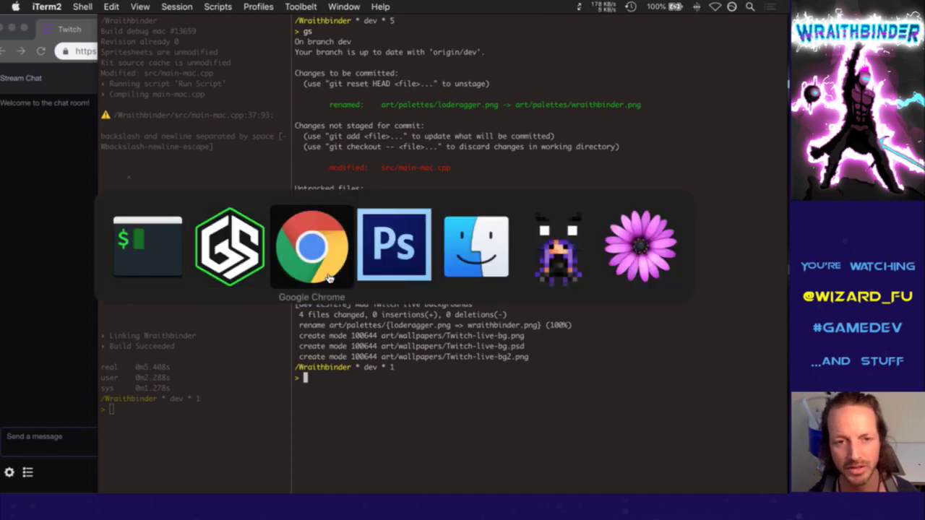
{"action": "left_click", "coordinate": [540, 269]}
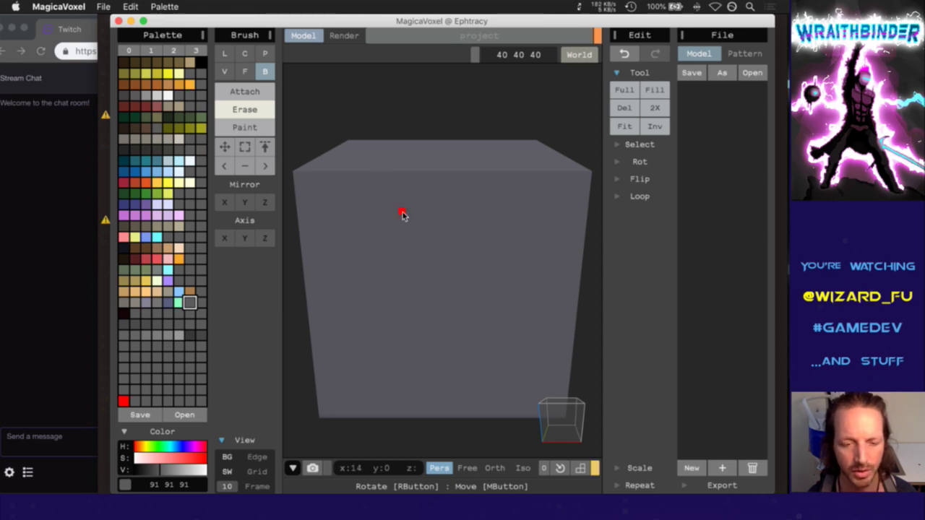
{"action": "key", "text": "super+Tab"}
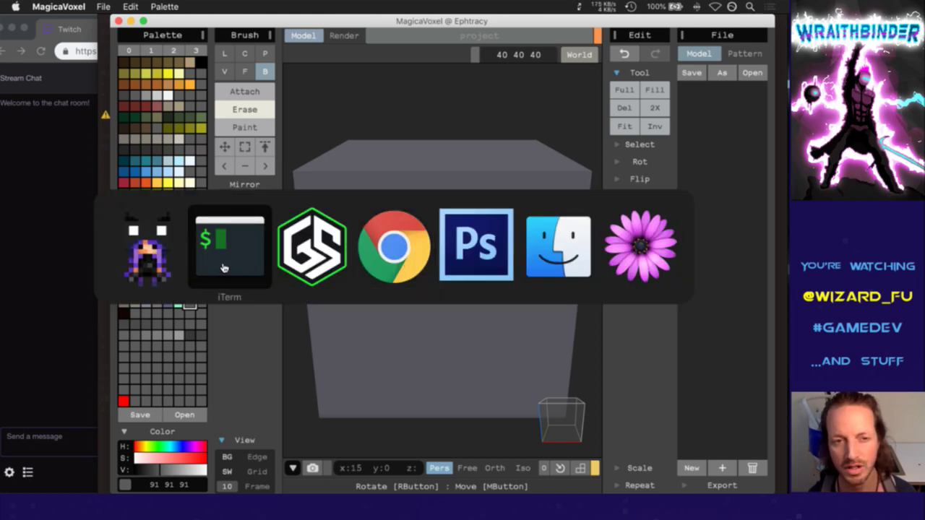
{"action": "left_click", "coordinate": [129, 270]}
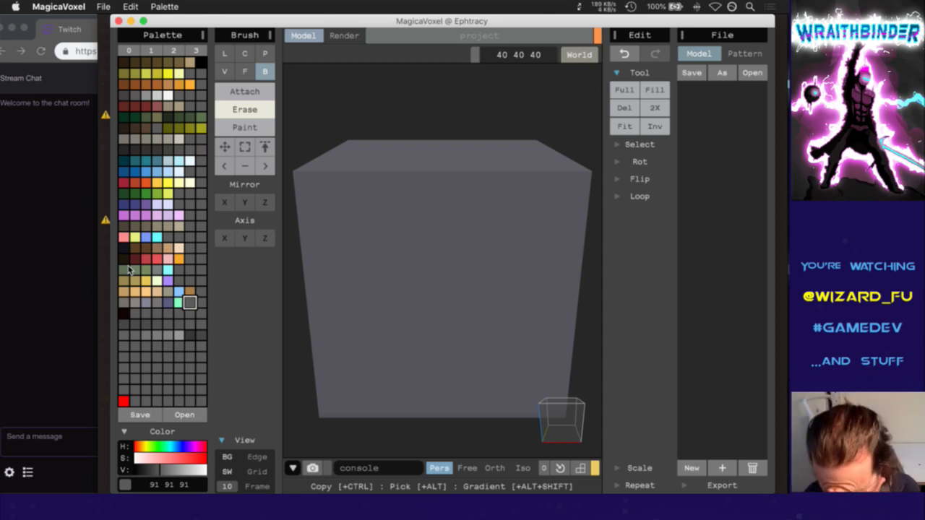
Switch to iTerm and enter an open command with the path /Songbringer/raw/sheets/Shadow
{"action": "key", "text": "super+Tab"}
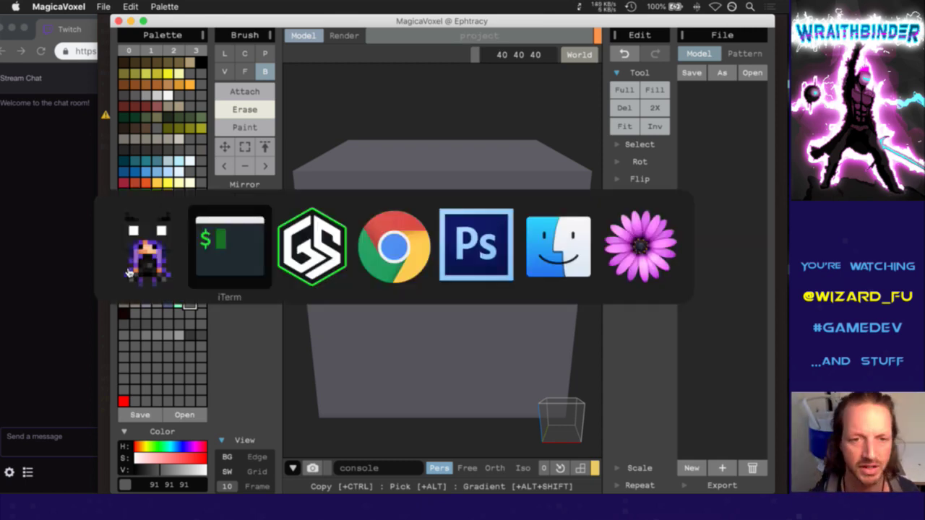
{"action": "key", "text": "super+Tab"}
{"action": "key", "text": "super+Tab"}
{"action": "key", "text": "super+Tab"}
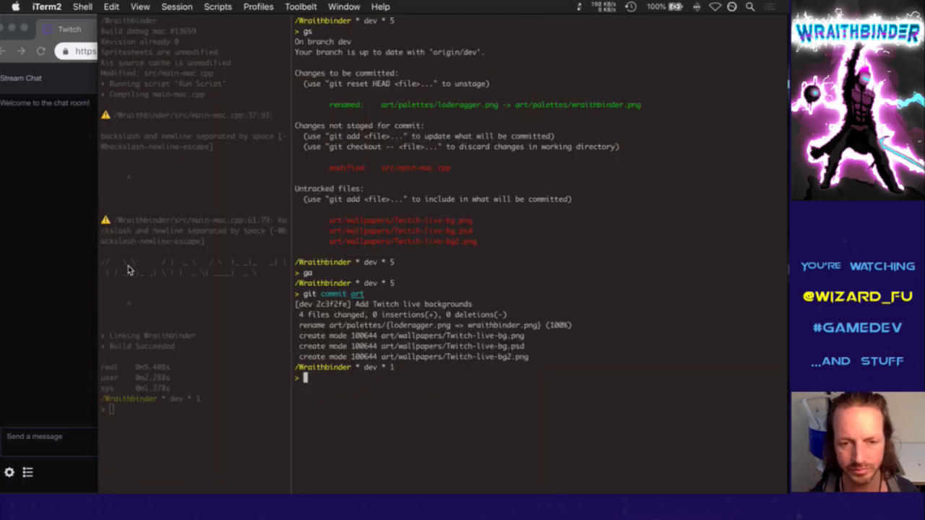
{"action": "type", "text": "open ./Songbringer/"}
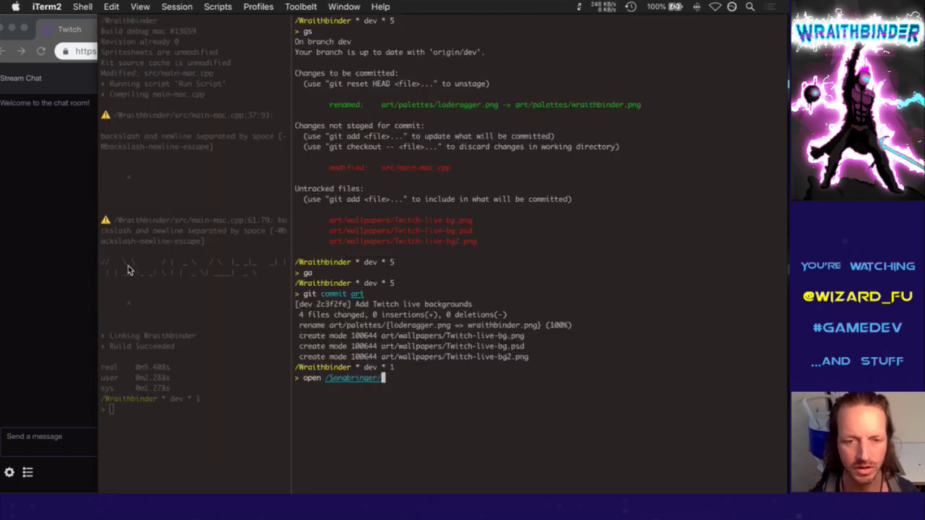
{"action": "type", "text": "re"}
{"action": "key", "text": "Tab"}
{"action": "key", "text": "BackSpace"}
{"action": "key", "text": "BackSpace"}
{"action": "key", "text": "BackSpace"}
{"action": "key", "text": "BackSpace"}
{"action": "key", "text": "BackSpace"}
{"action": "key", "text": "BackSpace"}
{"action": "key", "text": "BackSpace"}
{"action": "key", "text": "BackSpace"}
{"action": "key", "text": "BackSpace"}
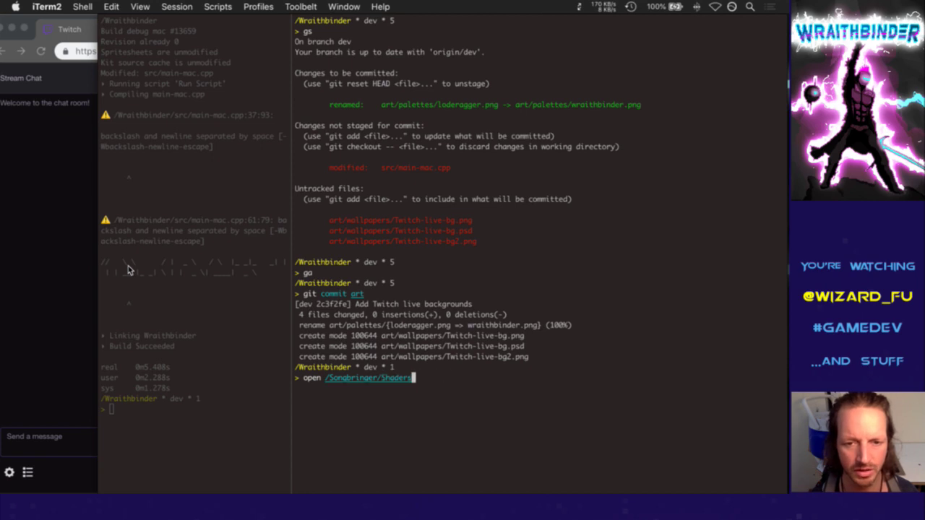
{"action": "type", "text": "rw"}
{"action": "key", "text": "BackSpace"}
{"action": "type", "text": "aw/"}
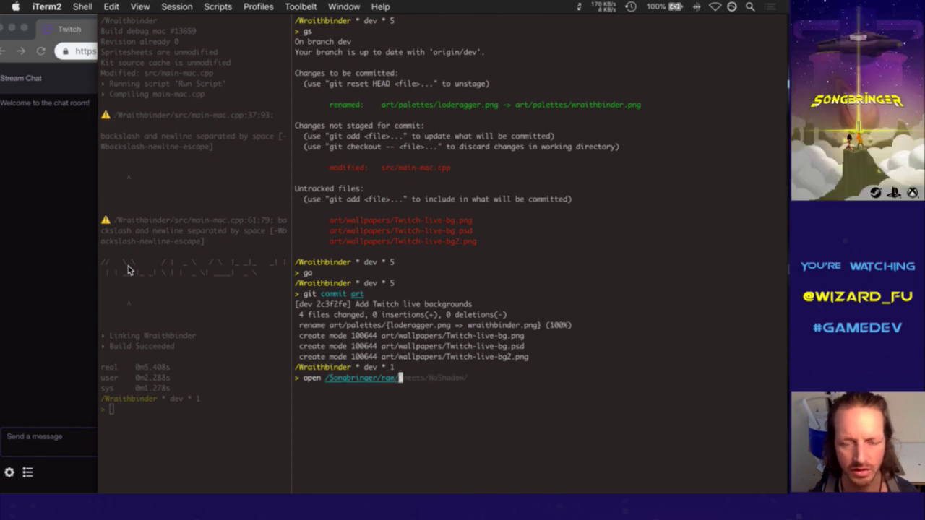
{"action": "type", "text": "sheets/"}
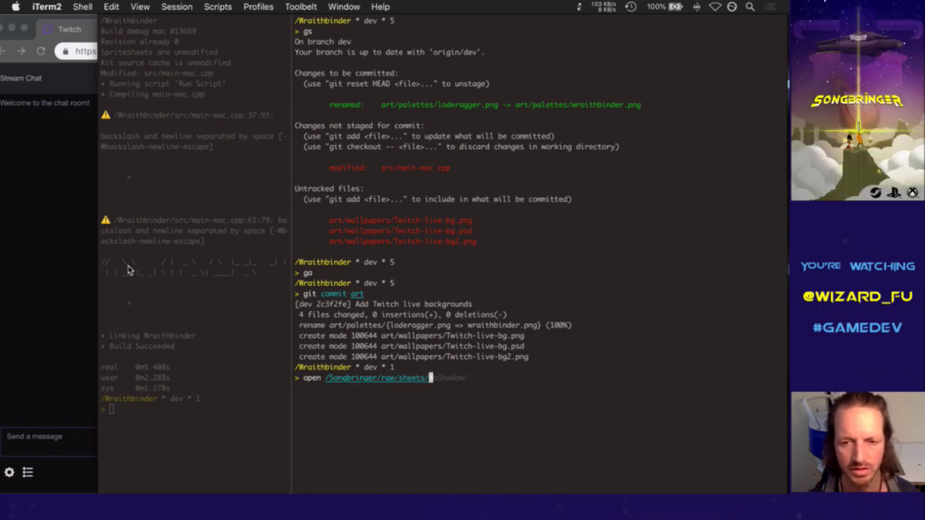
{"action": "type", "text": "Shadow/Ka"}
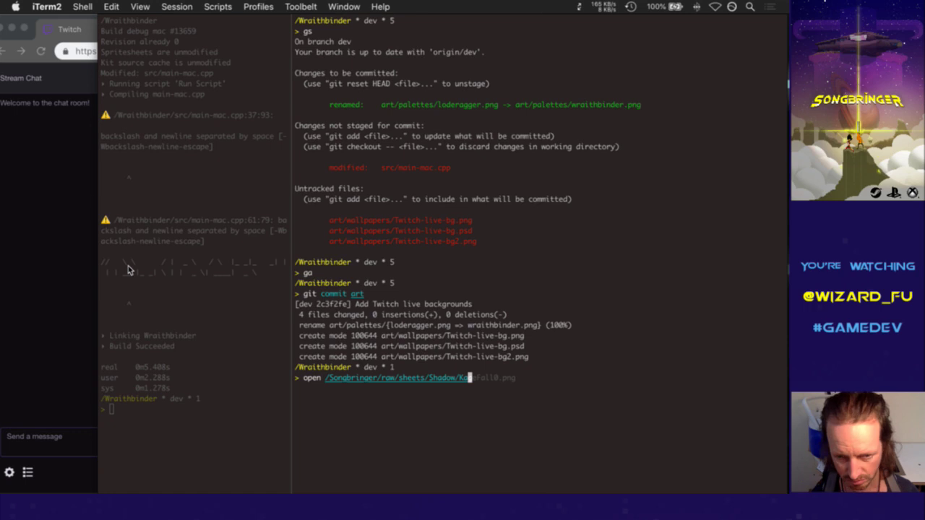
Complete the path with KageFloating0.png, run the command to open the sprite in Photoshop, and activate the Rectangular Marquee tool
{"action": "key", "text": "Tab"}
{"action": "key", "text": "BackSpace"}
{"action": "key", "text": "BackSpace"}
{"action": "key", "text": "BackSpace"}
{"action": "key", "text": "BackSpace"}
{"action": "key", "text": "BackSpace"}
{"action": "key", "text": "BackSpace"}
{"action": "key", "text": "BackSpace"}
{"action": "key", "text": "BackSpace"}
{"action": "key", "text": "BackSpace"}
{"action": "key", "text": "BackSpace"}
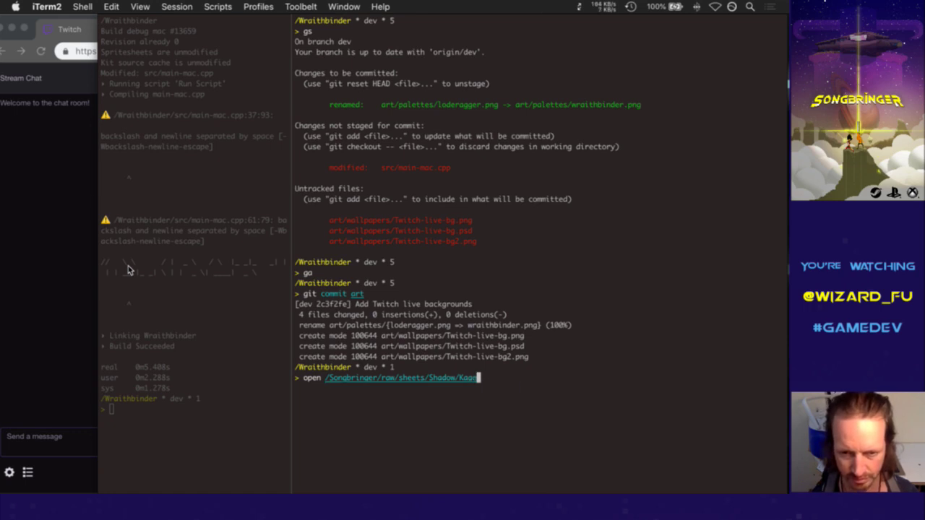
{"action": "type", "text": "F"}
{"action": "key", "text": "Tab"}
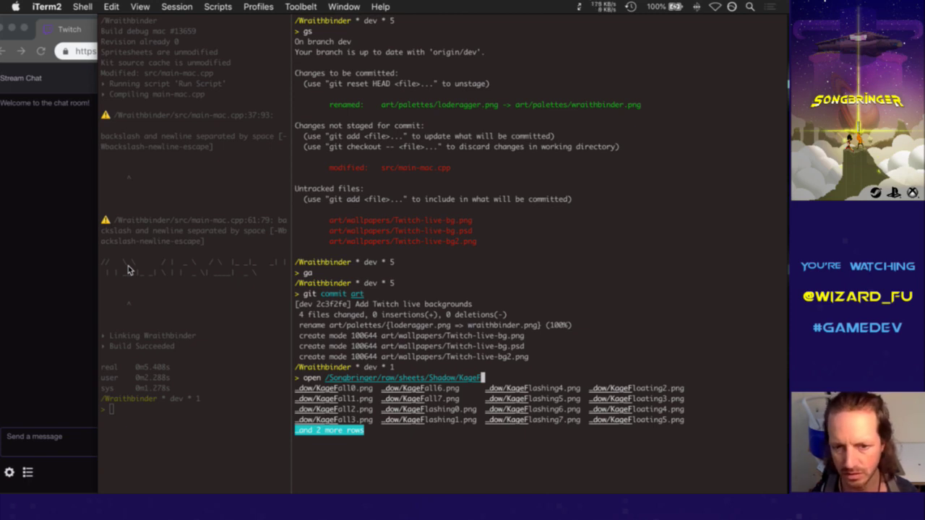
{"action": "key", "text": "BackSpace"}
{"action": "type", "text": "Floa"}
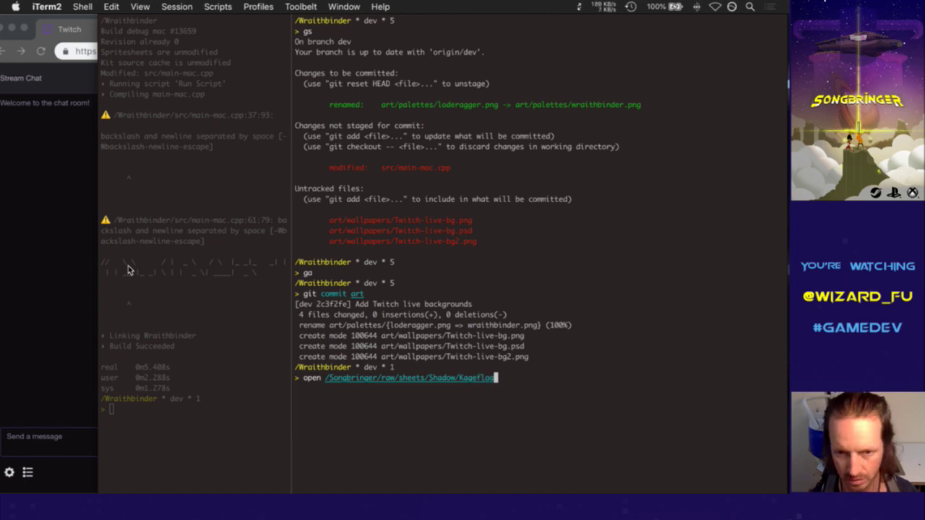
{"action": "type", "text": "ting0.png"}
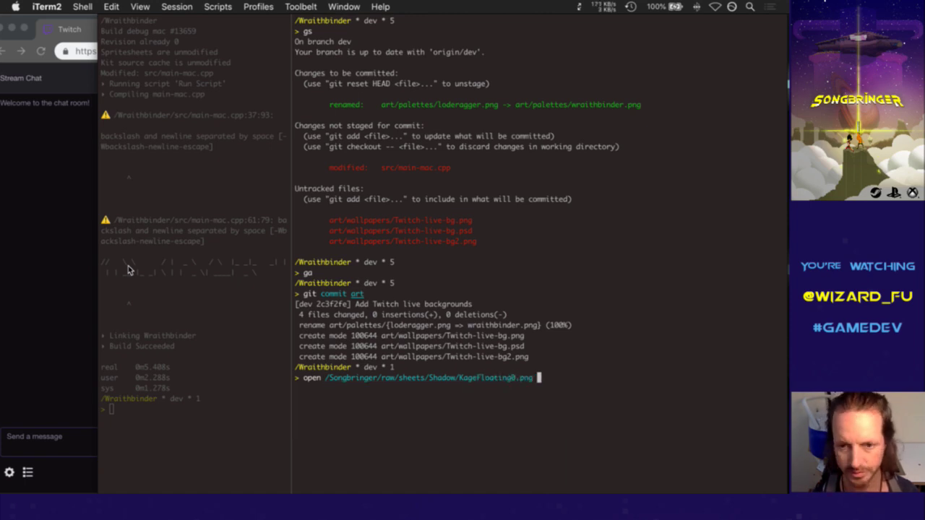
{"action": "key", "text": "Return"}
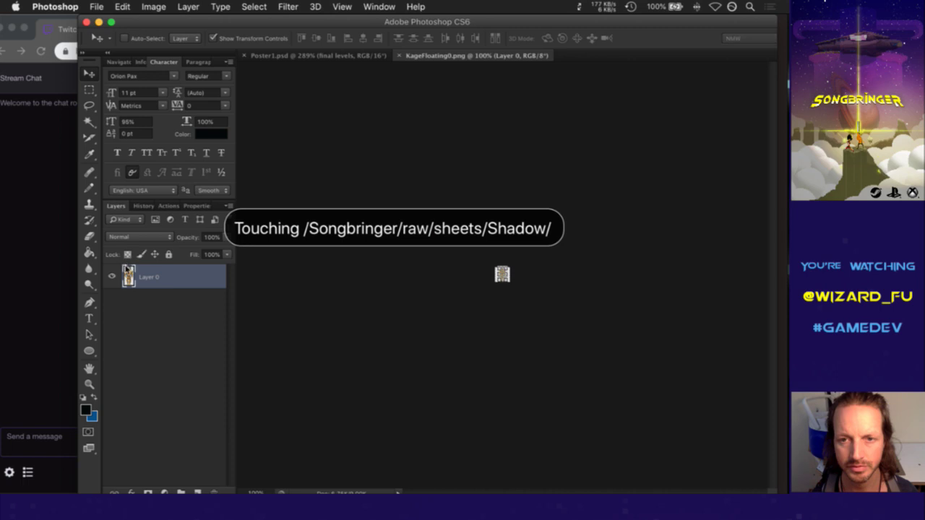
{"action": "key", "text": "super+0"}
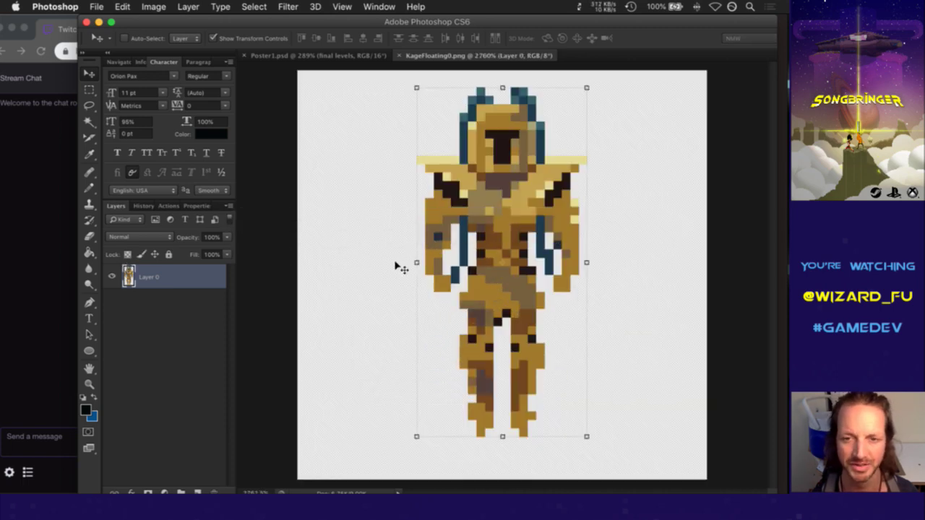
{"action": "key", "text": "m"}
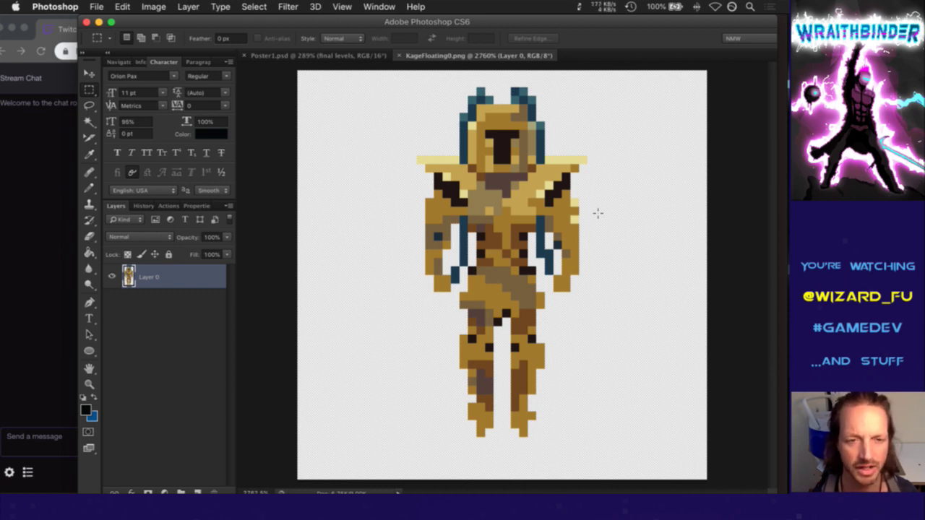
Return to iTerm and reuse the previous command without the file name to open the /Songbringer/raw/sheets/Shadow/ folder
{"action": "key", "text": "super+Tab"}
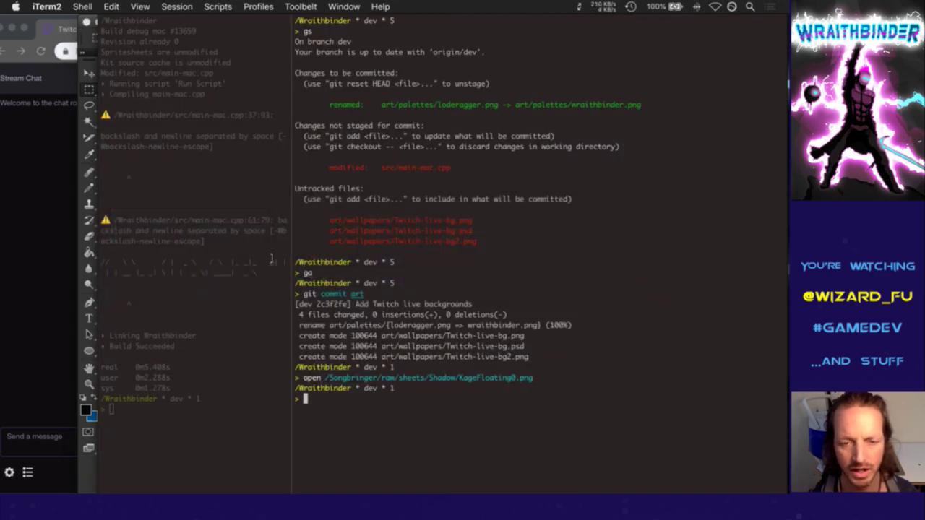
{"action": "key", "text": "super+Tab"}
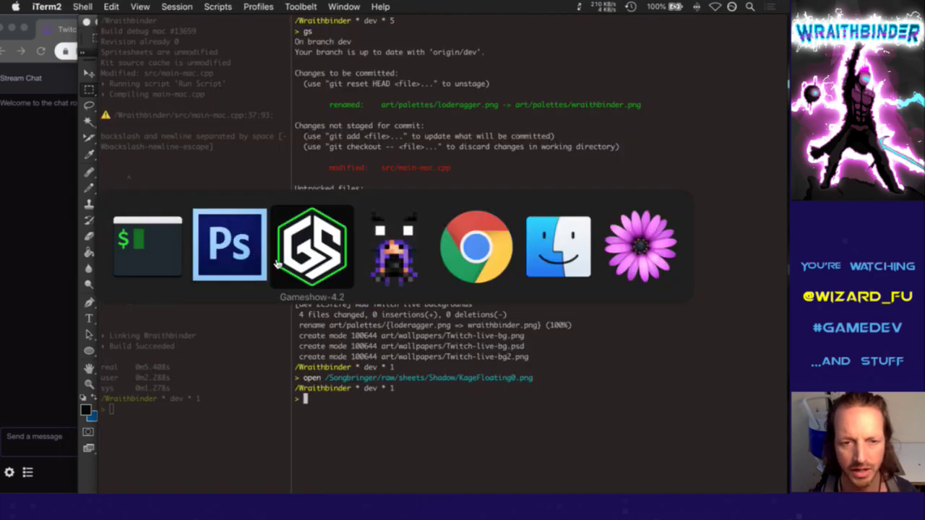
{"action": "left_click", "coordinate": [114, 266]}
{"action": "key", "text": "Up"}
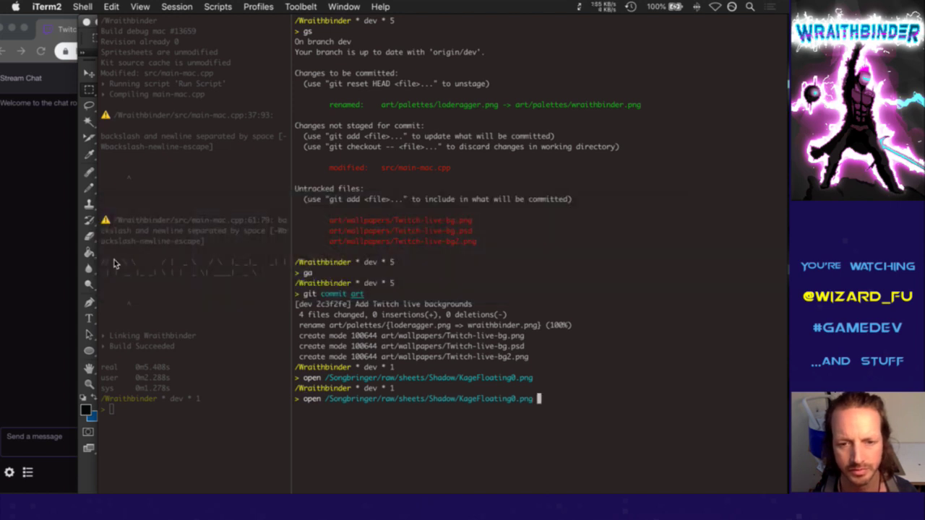
{"action": "key", "text": "BackSpace"}
{"action": "key", "text": "BackSpace"}
{"action": "key", "text": "BackSpace"}
{"action": "key", "text": "BackSpace"}
{"action": "key", "text": "BackSpace"}
{"action": "key", "text": "BackSpace"}
{"action": "key", "text": "BackSpace"}
{"action": "key", "text": "BackSpace"}
{"action": "key", "text": "BackSpace"}
{"action": "key", "text": "BackSpace"}
{"action": "key", "text": "BackSpace"}
{"action": "key", "text": "BackSpace"}
{"action": "key", "text": "BackSpace"}
{"action": "key", "text": "BackSpace"}
{"action": "key", "text": "BackSpace"}
{"action": "key", "text": "BackSpace"}
{"action": "key", "text": "BackSpace"}
{"action": "key", "text": "Return"}
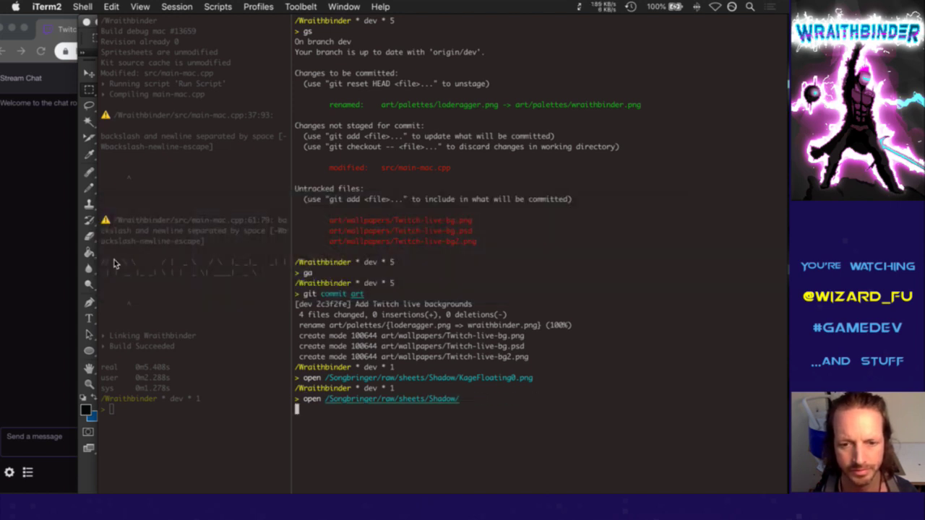
Bring MagicaVoxel forward and return to the Shadow folder window in Finder
{"action": "key", "text": "super+Tab"}
{"action": "key", "text": "super+Tab"}
{"action": "key", "text": "super+Tab"}
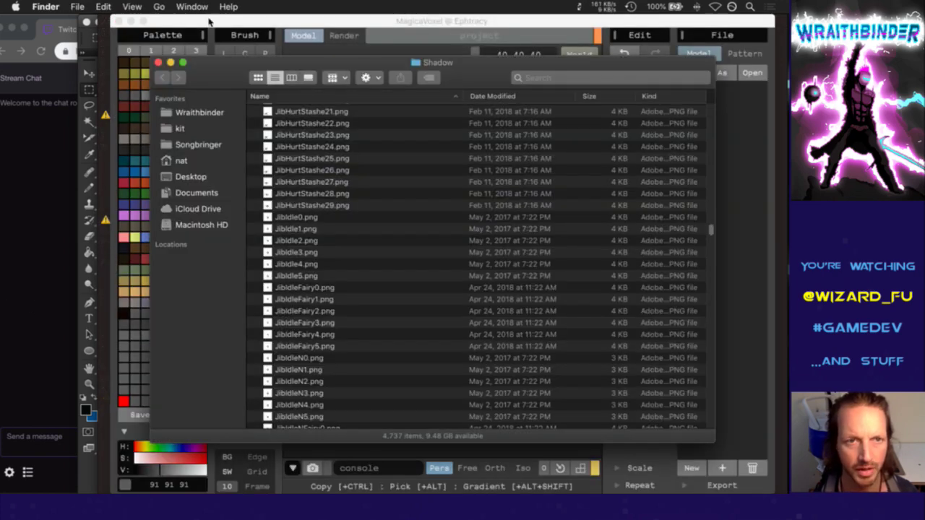
{"action": "left_click", "coordinate": [211, 23]}
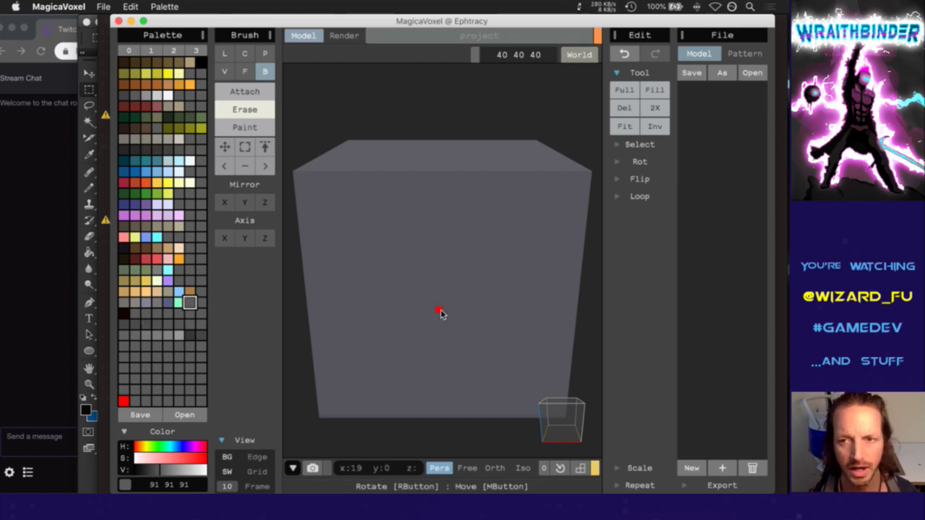
{"action": "key", "text": "super+Tab"}
{"action": "left_click", "coordinate": [237, 271]}
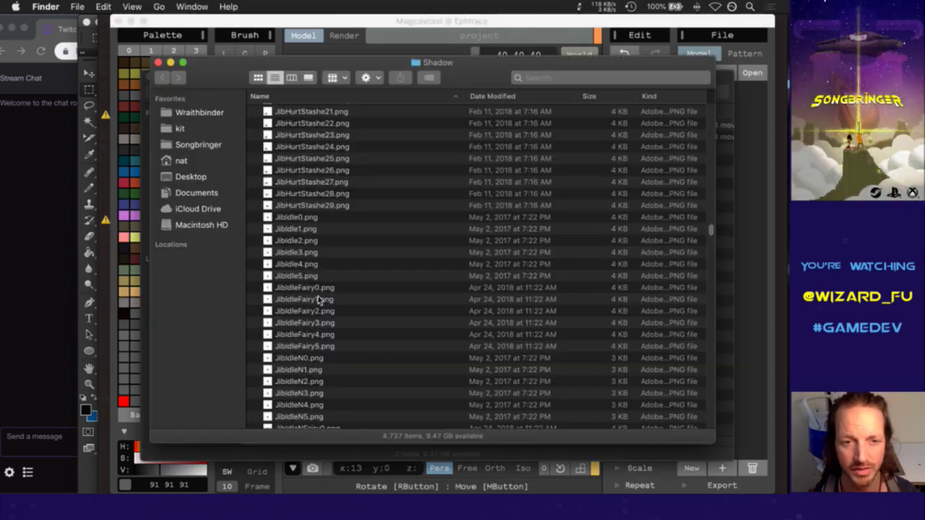
Find KageFloating0.png in the Shadow folder and preview it with Quick Look
{"action": "left_click", "coordinate": [403, 299]}
{"action": "key", "text": "k"}
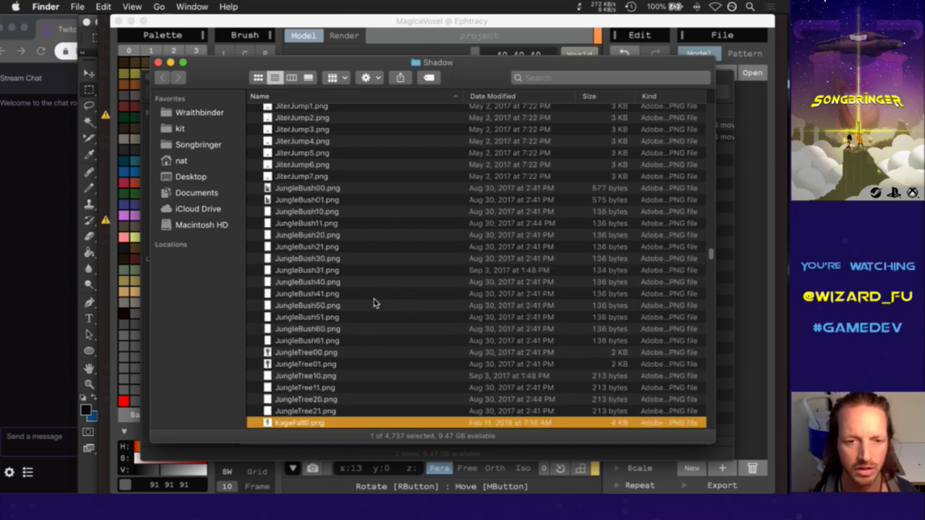
{"action": "scroll", "coordinate": [373, 300], "scroll_direction": "down", "scroll_amount": 10}
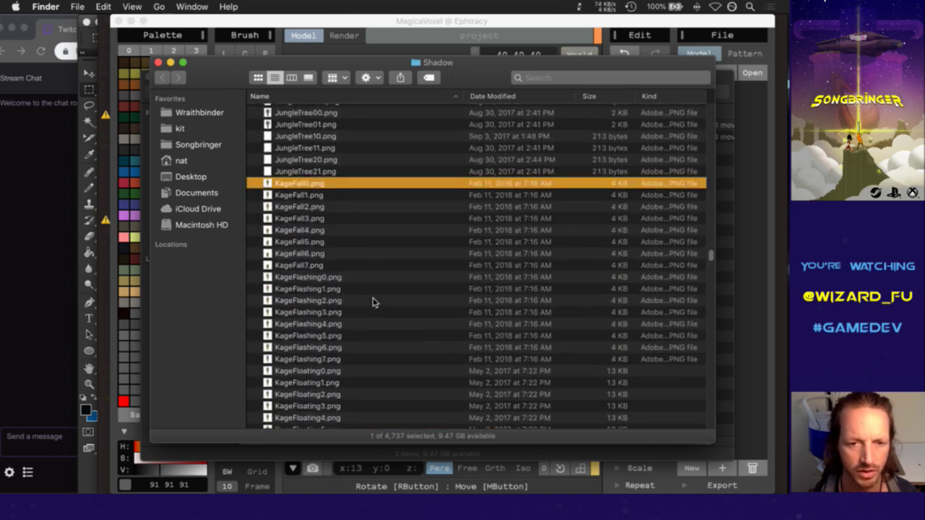
{"action": "scroll", "coordinate": [373, 302], "scroll_direction": "down", "scroll_amount": 4}
{"action": "scroll", "coordinate": [373, 302], "scroll_direction": "up", "scroll_amount": 2}
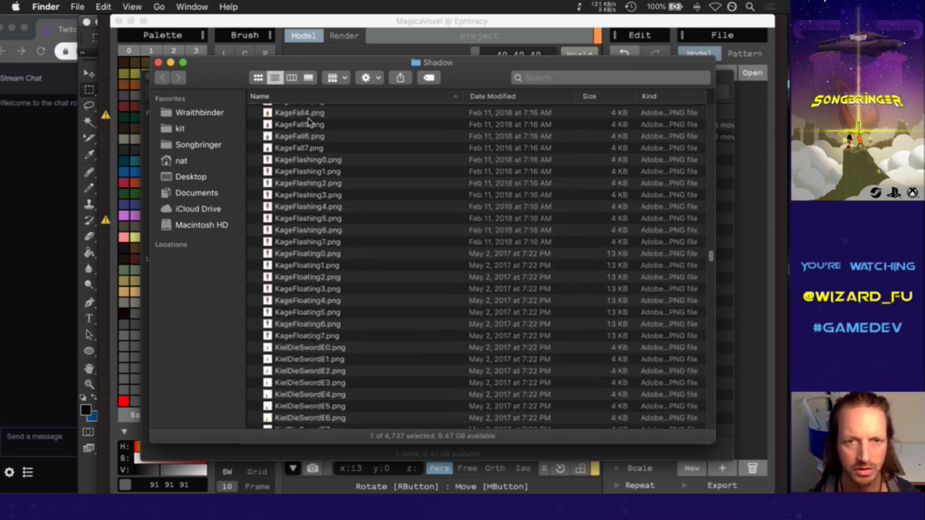
{"action": "left_click", "coordinate": [310, 160]}
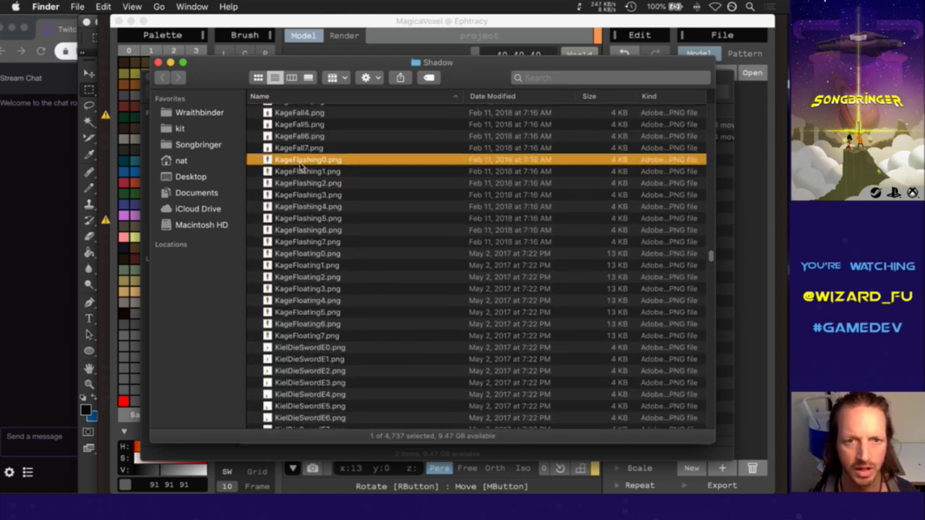
{"action": "left_click", "coordinate": [306, 253]}
{"action": "key", "text": "space"}
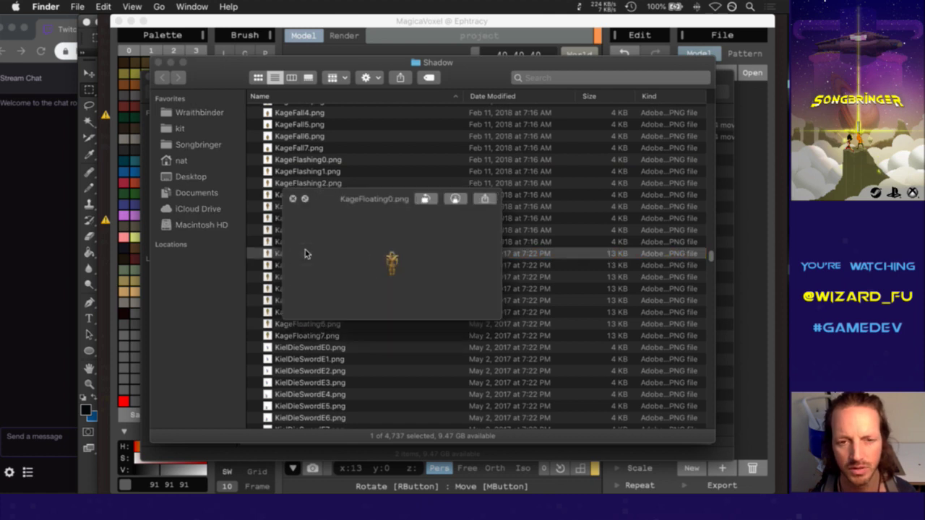
Flip back and forth through the KageFloating frames in the preview to examine the floating animation
{"action": "key", "text": "Down"}
{"action": "key", "text": "Down"}
{"action": "key", "text": "Down"}
{"action": "key", "text": "Down"}
{"action": "key", "text": "Down"}
{"action": "key", "text": "Down"}
{"action": "key", "text": "Down"}
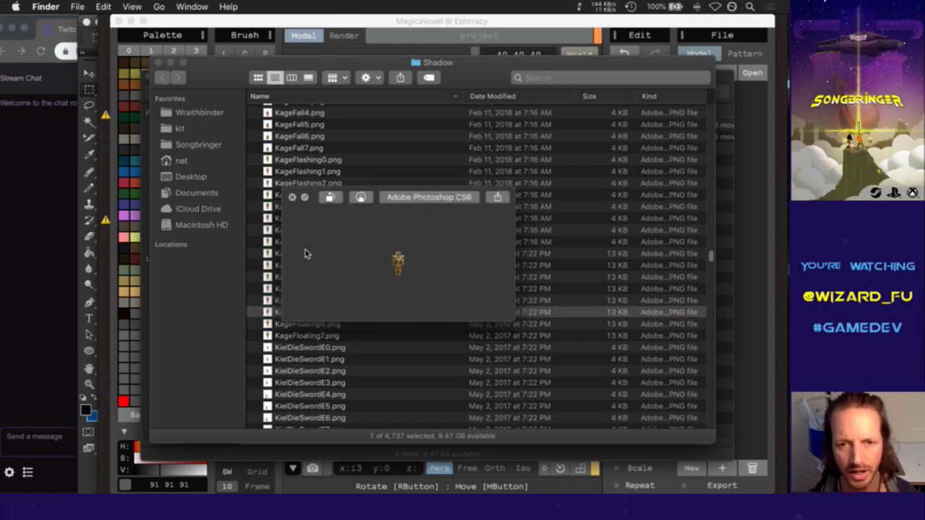
{"action": "key", "text": "Up"}
{"action": "key", "text": "Up"}
{"action": "key", "text": "Up"}
{"action": "key", "text": "Up"}
{"action": "key", "text": "Up"}
{"action": "key", "text": "Up"}
{"action": "key", "text": "Up"}
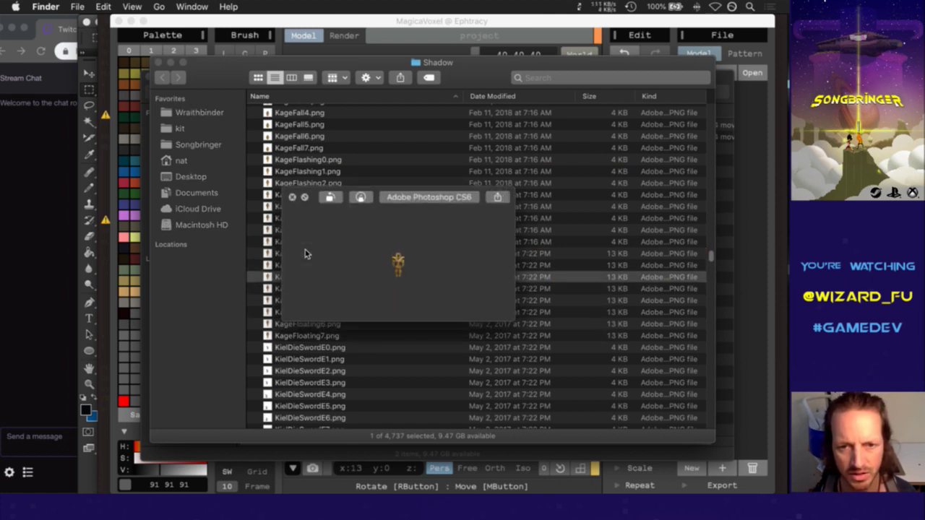
{"action": "key", "text": "Down"}
{"action": "key", "text": "Down"}
{"action": "key", "text": "Down"}
{"action": "key", "text": "Down"}
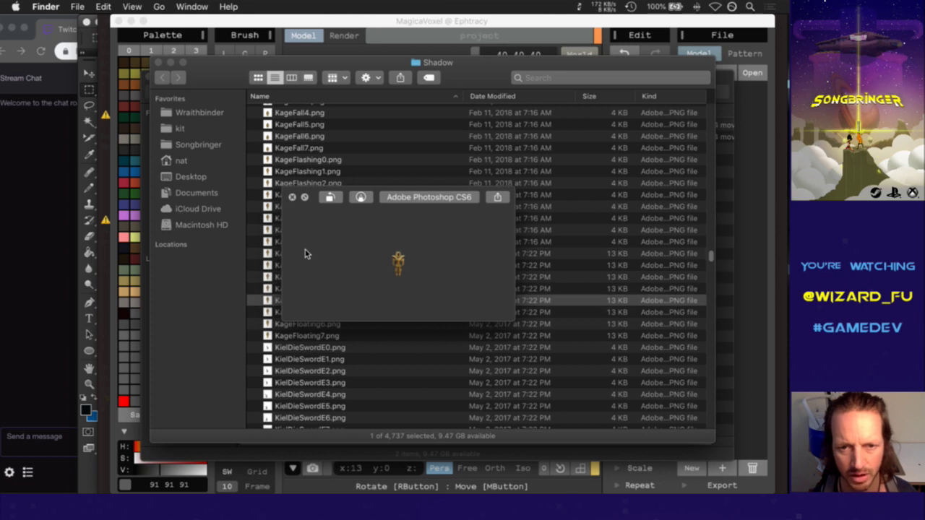
{"action": "key", "text": "Up"}
{"action": "key", "text": "Down"}
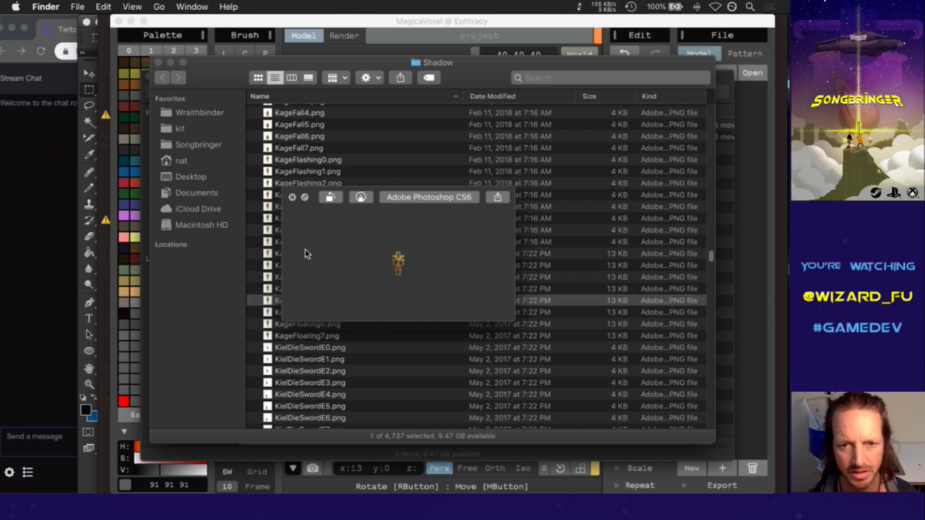
{"action": "key", "text": "Up"}
{"action": "key", "text": "Up"}
{"action": "key", "text": "Up"}
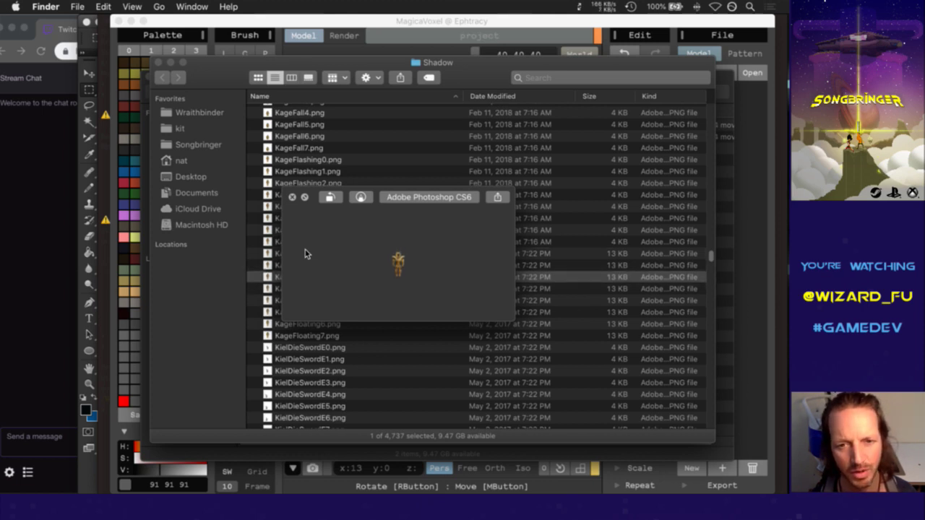
Close the preview of KageFloating0.png and import the sprite from the Shadow folder into MagicaVoxel
{"action": "key", "text": "Up"}
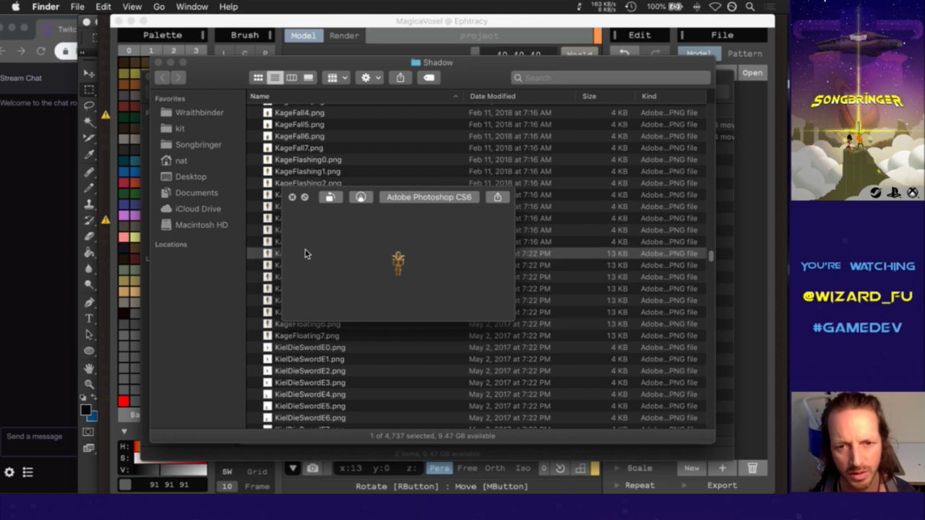
{"action": "key", "text": "space"}
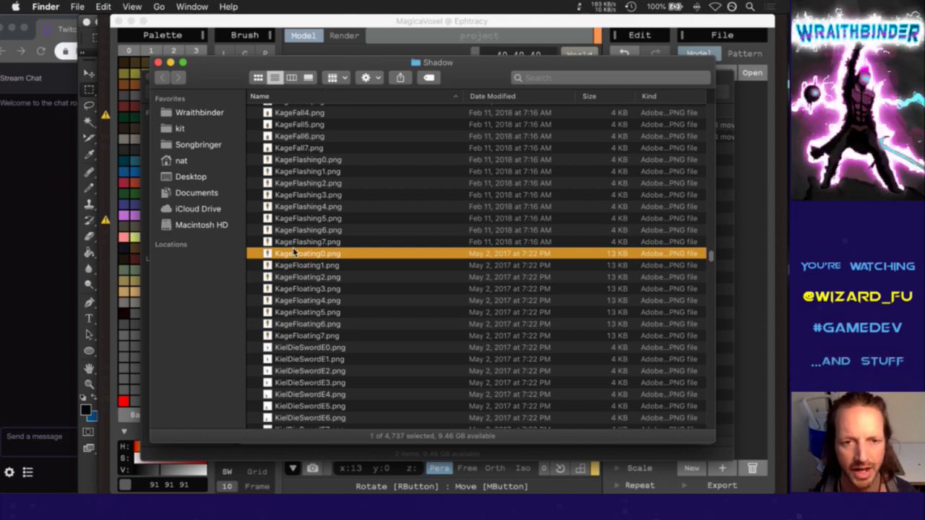
{"action": "left_click_drag", "start_coordinate": [294, 251], "coordinate": [470, 320]}
{"action": "key", "text": "super+Tab"}
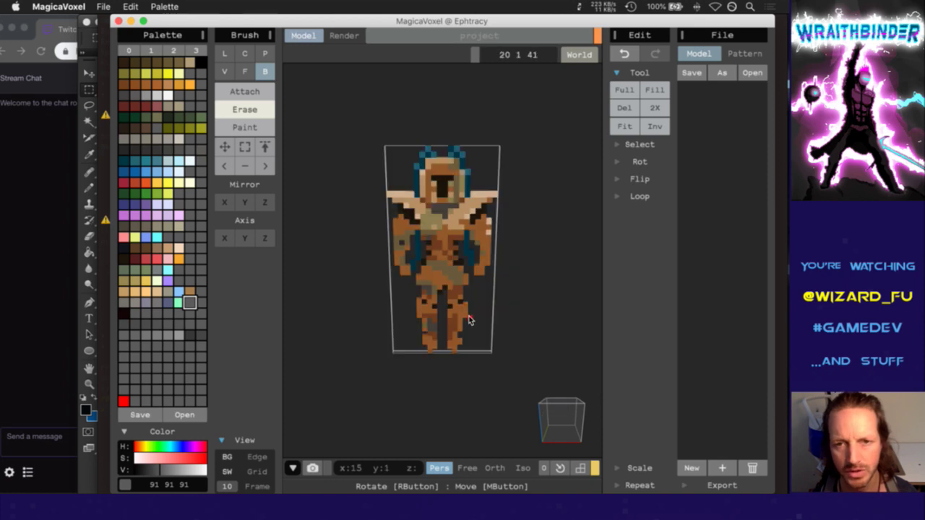
Resize the imported Kage model's volume to 20 20 41 to make room for depth
{"action": "mouse_move", "coordinate": [554, 417]}
{"action": "right_mouse_down"}
{"action": "mouse_move", "coordinate": [544, 344]}
{"action": "mouse_move", "coordinate": [541, 402]}
{"action": "mouse_move", "coordinate": [545, 411]}
{"action": "mouse_move", "coordinate": [554, 404]}
{"action": "right_mouse_up"}
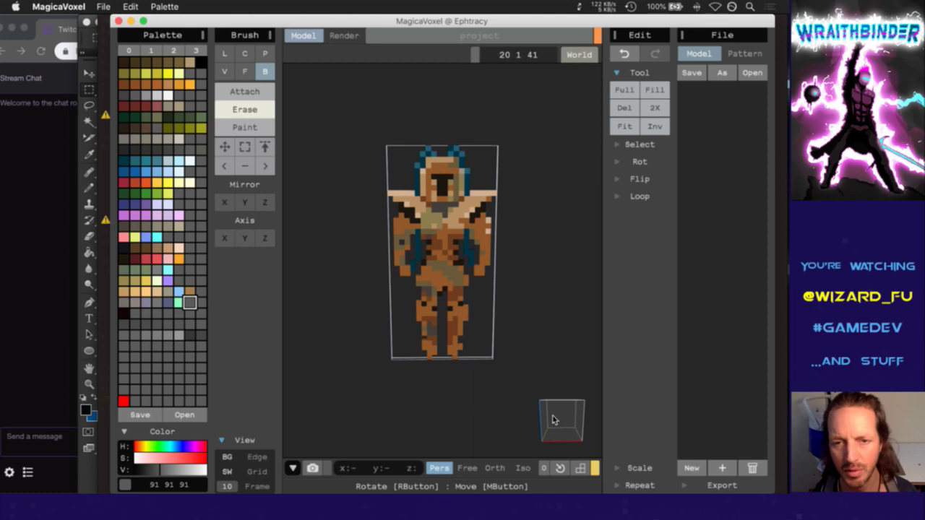
{"action": "mouse_move", "coordinate": [554, 421]}
{"action": "right_mouse_down"}
{"action": "mouse_move", "coordinate": [477, 455]}
{"action": "mouse_move", "coordinate": [560, 432]}
{"action": "right_mouse_up"}
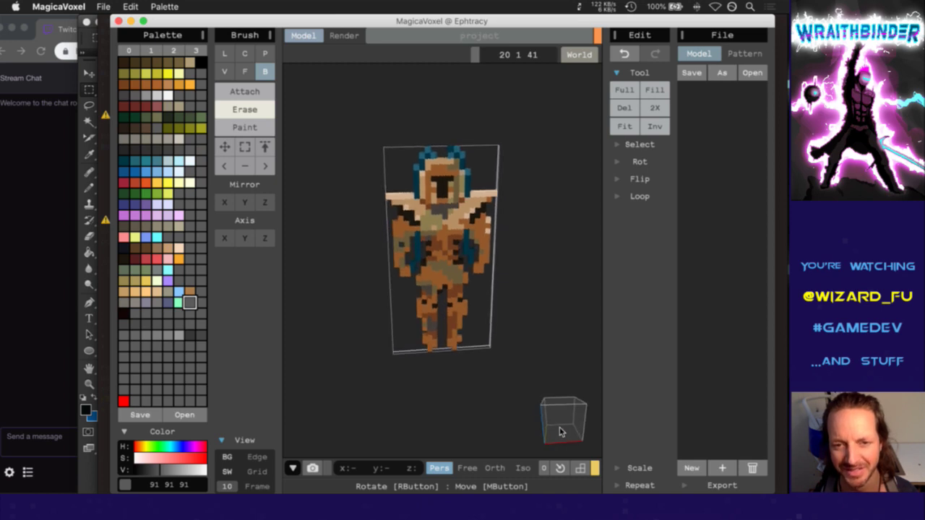
{"action": "left_click", "coordinate": [517, 56]}
{"action": "type", "text": "20"}
{"action": "key", "text": "Return"}
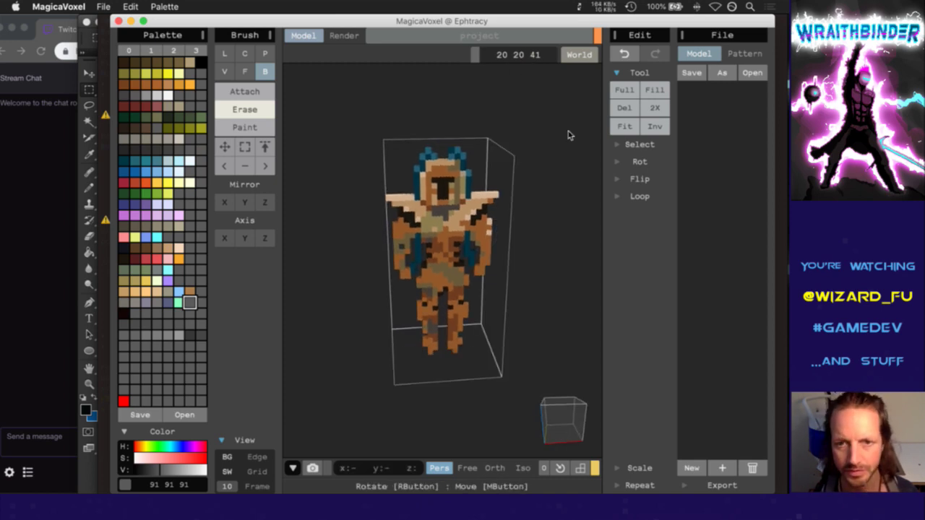
Thicken the flat Kage figure to about nine voxels deep from the top view by placing copies of its layers side by side
{"action": "right_click_drag", "start_coordinate": [571, 418], "coordinate": [462, 481]}
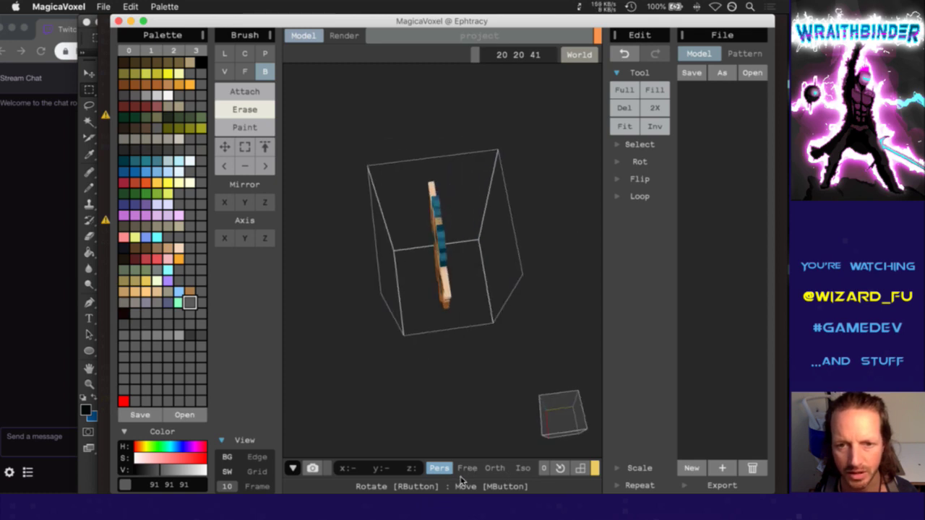
{"action": "left_click", "coordinate": [558, 424]}
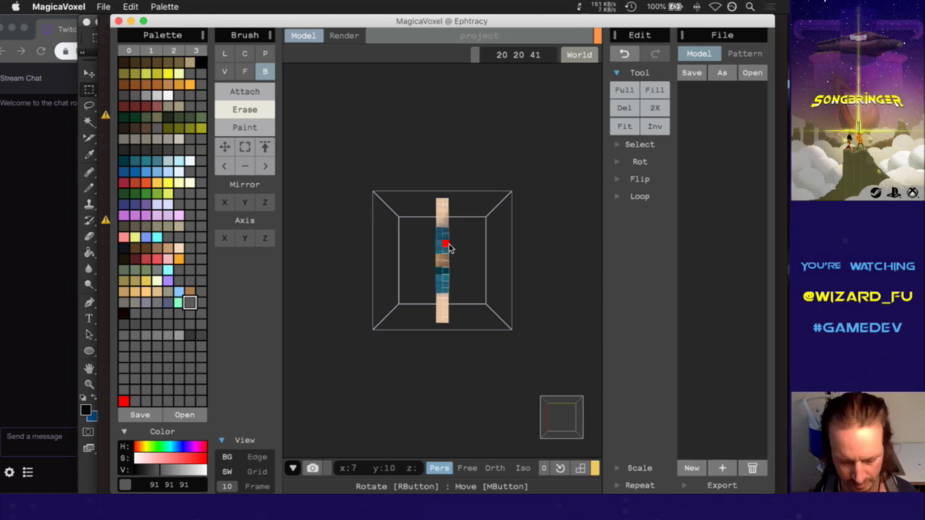
{"action": "key", "text": "super+z"}
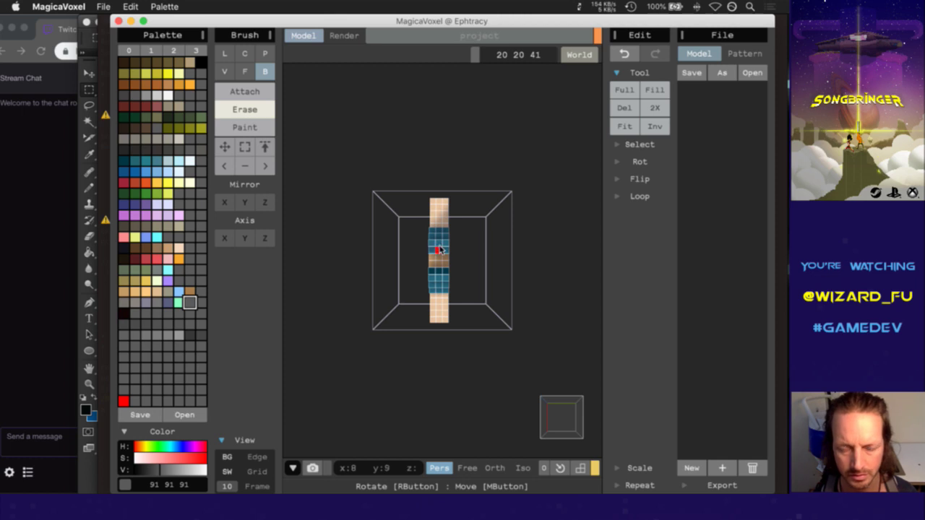
{"action": "key", "text": "super+z"}
{"action": "key", "text": "super+z"}
{"action": "key", "text": "super+z"}
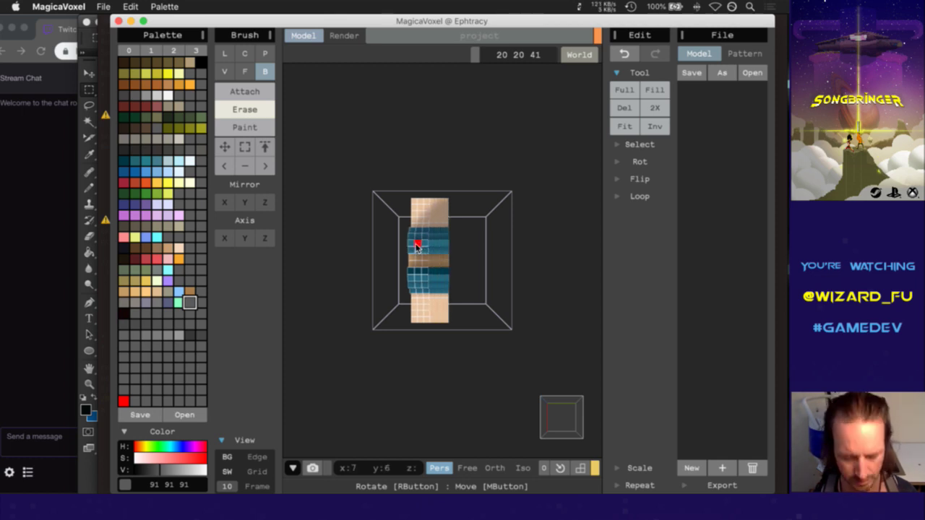
{"action": "key", "text": "super+z"}
{"action": "key", "text": "super+z"}
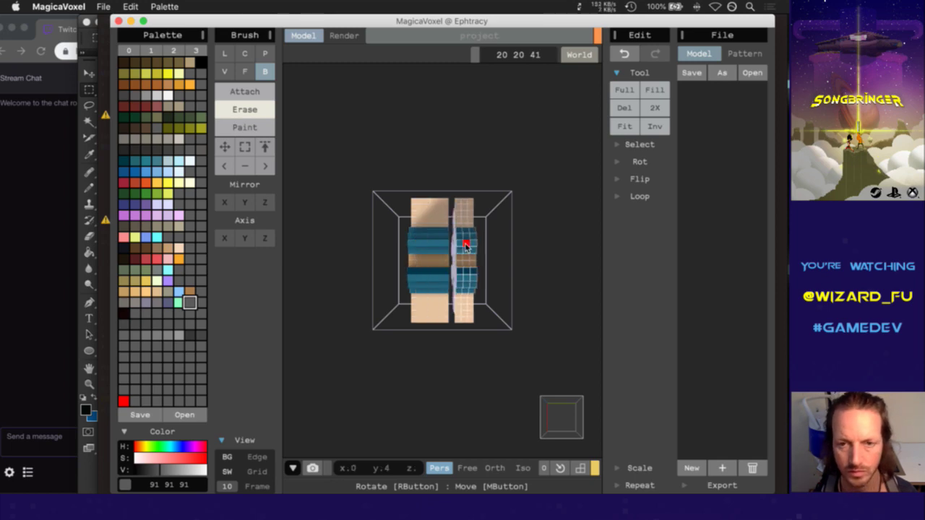
{"action": "key", "text": "super+z"}
Check the stream in Gameshow, minimise it and view the thickened Kage model from the front in MagicaVoxel
{"action": "key", "text": "F4"}
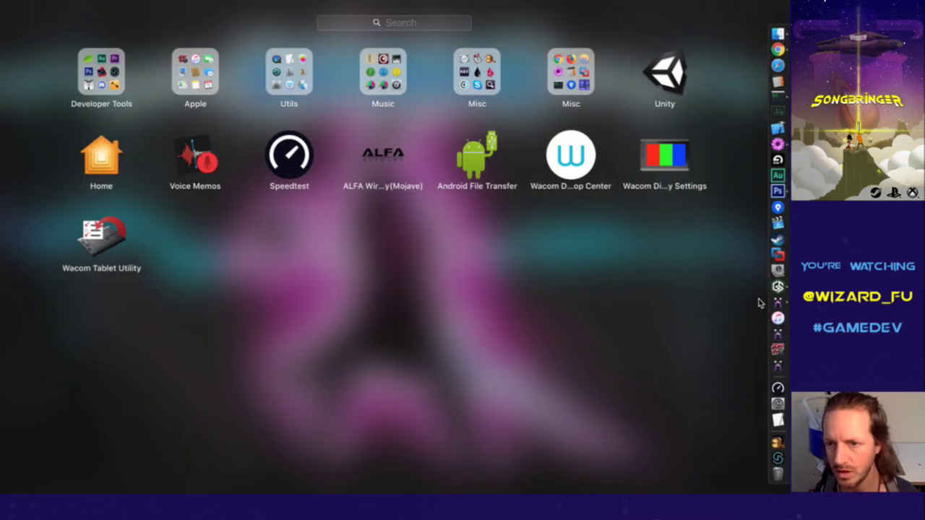
{"action": "left_click", "coordinate": [778, 287]}
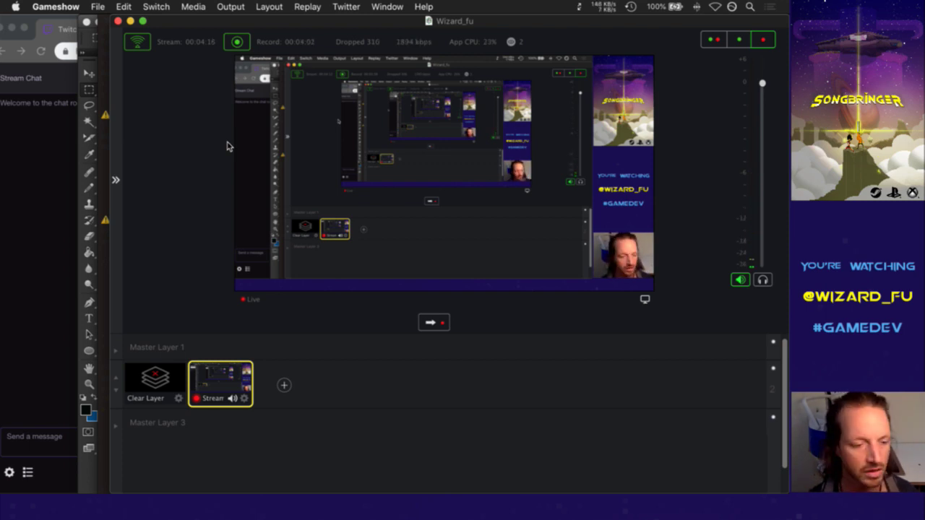
{"action": "left_click", "coordinate": [130, 22]}
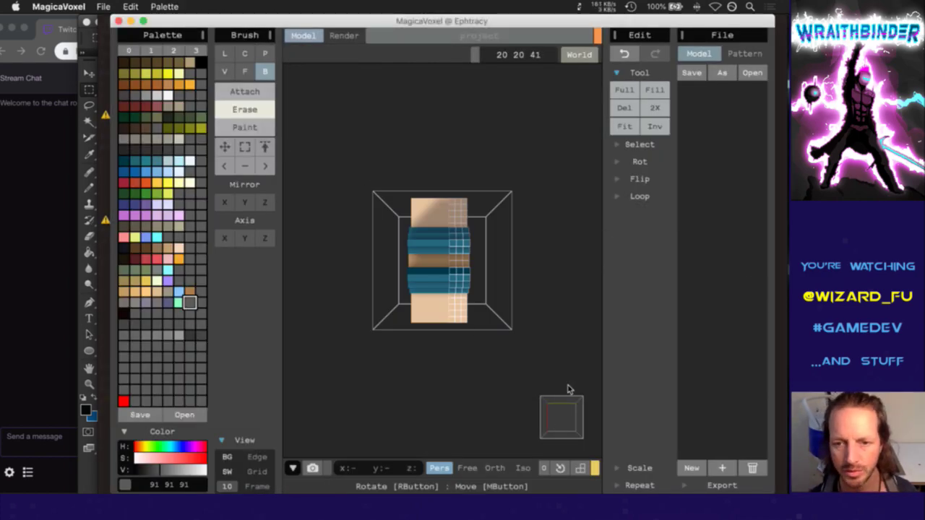
{"action": "right_click_drag", "start_coordinate": [568, 388], "coordinate": [681, 333]}
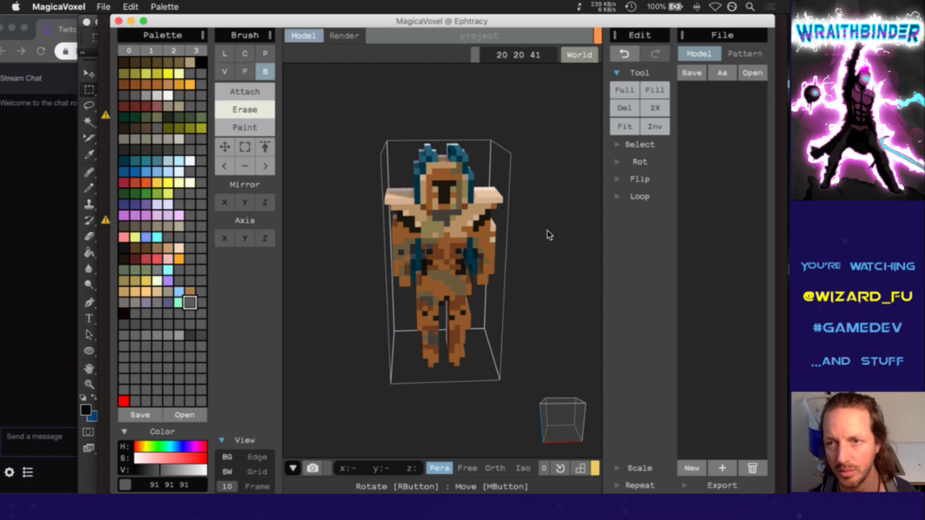
Switch to iTerm and change the directory to /Applications/MagicaVoxel-0.99.1-alpha-mac/
{"action": "key", "text": "super+Tab"}
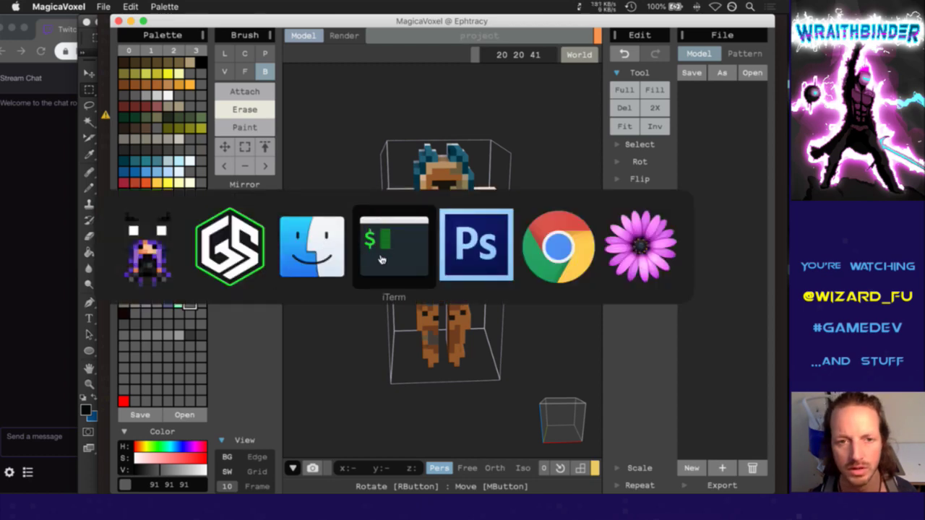
{"action": "left_click", "coordinate": [381, 259]}
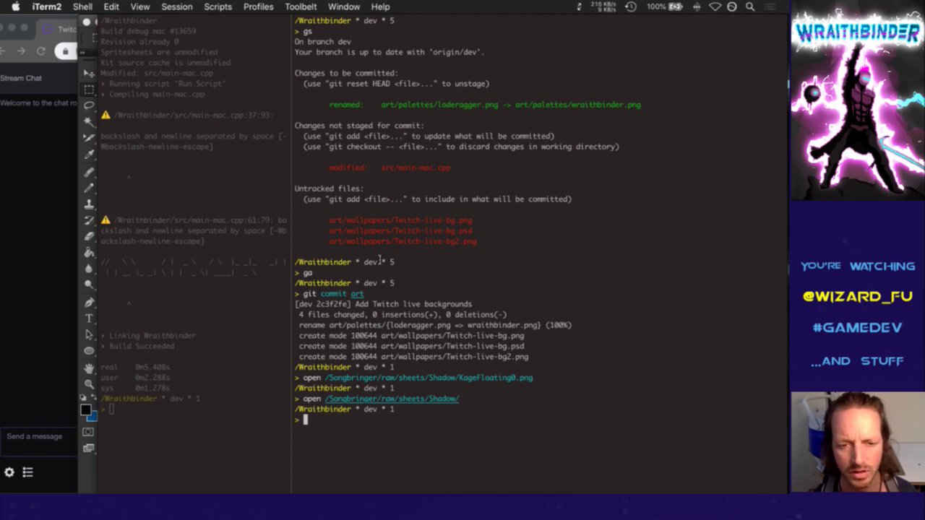
{"action": "type", "text": "cd /Applications/"}
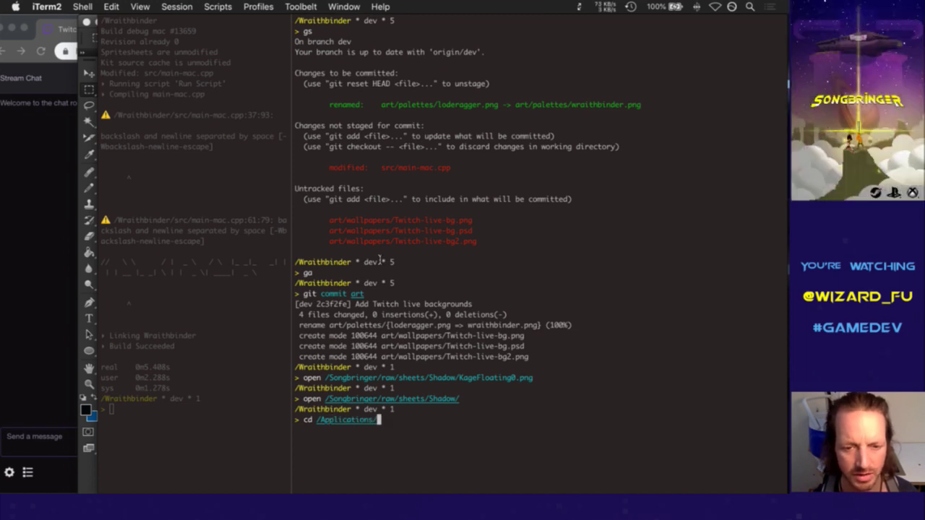
{"action": "type", "text": "M"}
{"action": "key", "text": "Tab"}
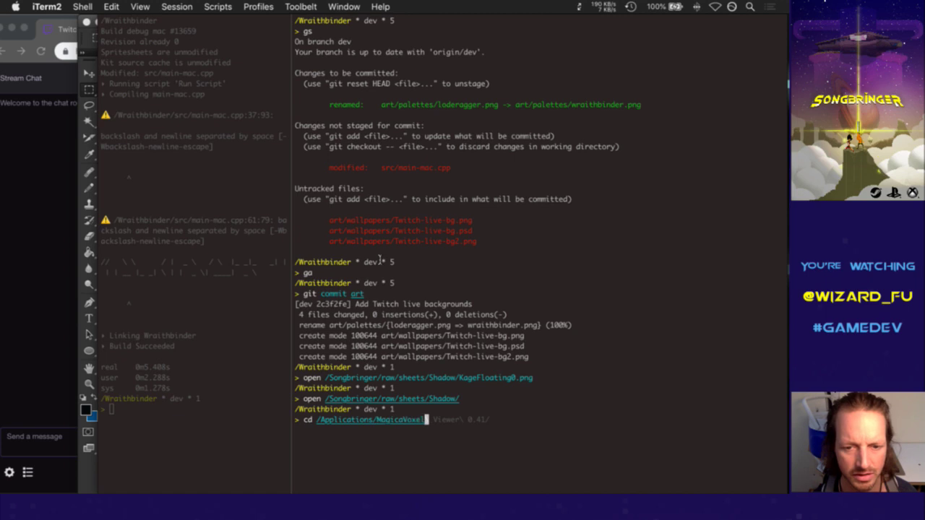
{"action": "key", "text": "Tab"}
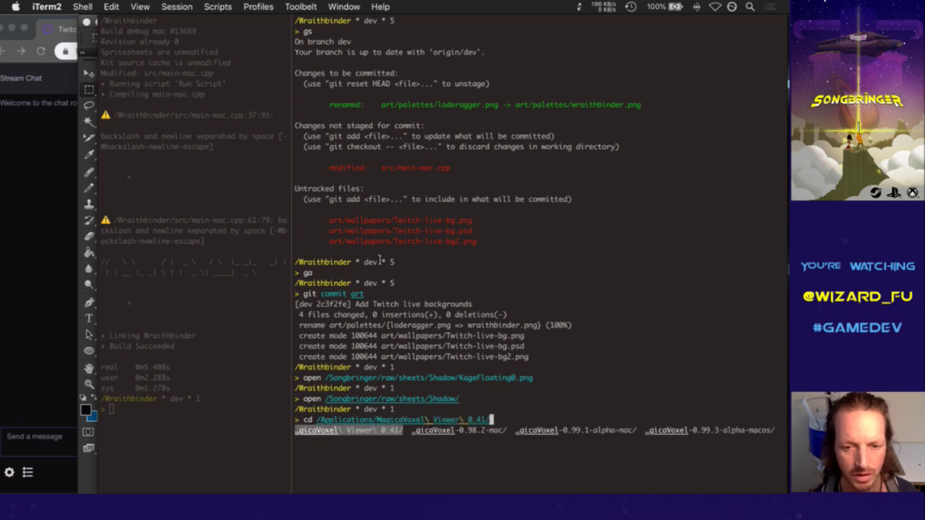
{"action": "key", "text": "Tab"}
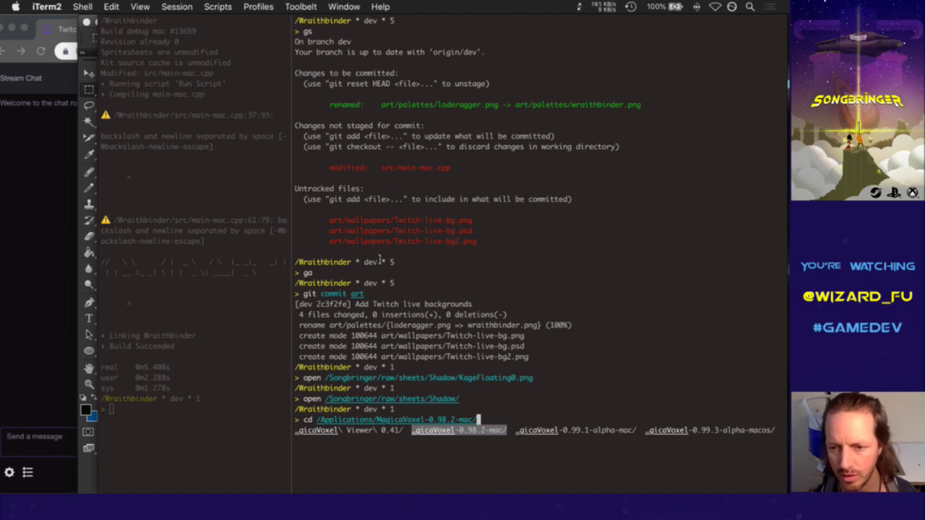
{"action": "key", "text": "Tab"}
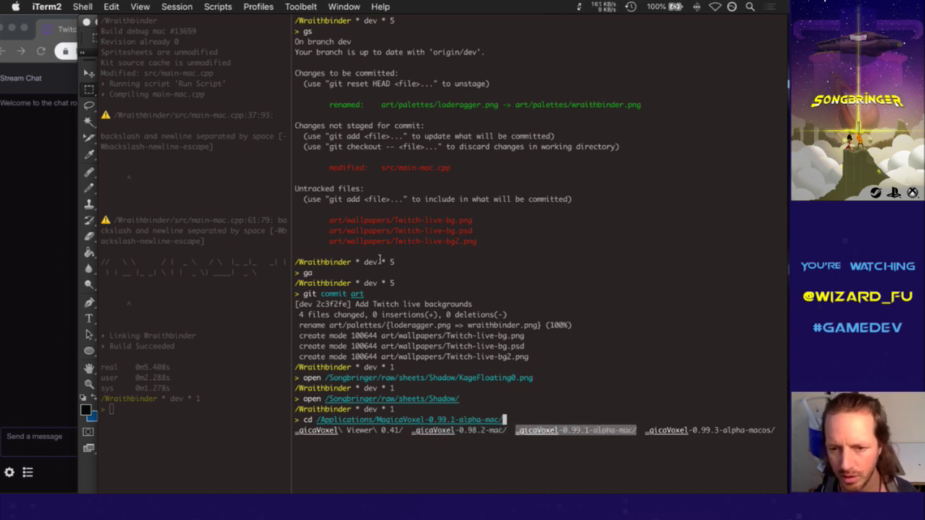
{"action": "key", "text": "Return"}
{"action": "key", "text": "Return"}
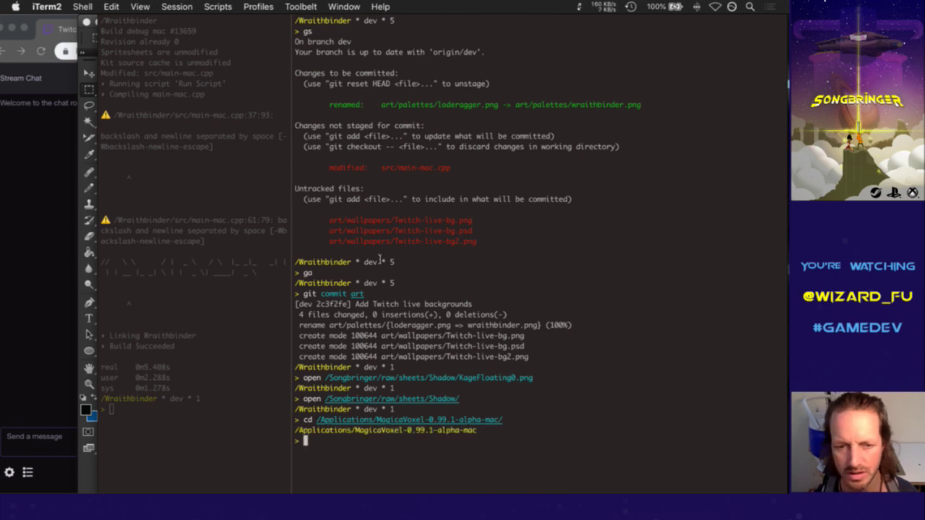
List the MagicaVoxel folder with ls, and again with ls -al to examine where its links point
{"action": "type", "text": "ls"}
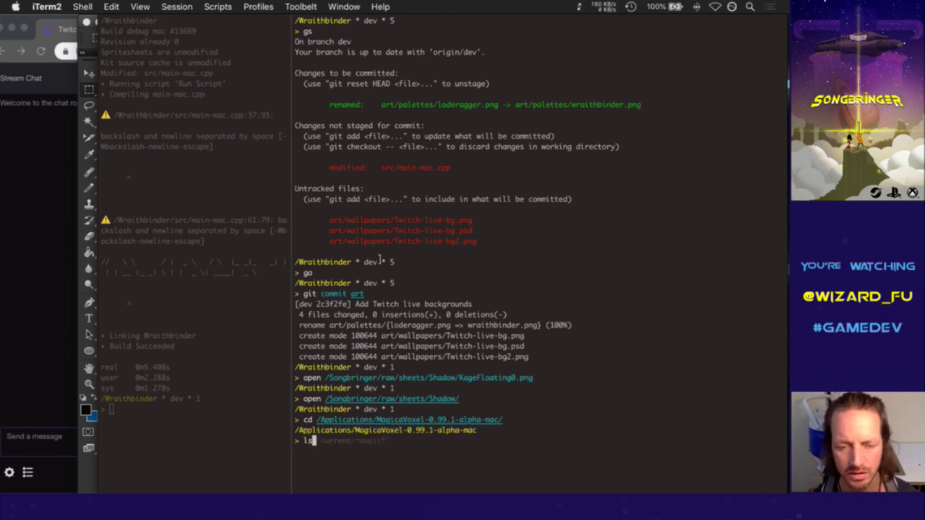
{"action": "key", "text": "Return"}
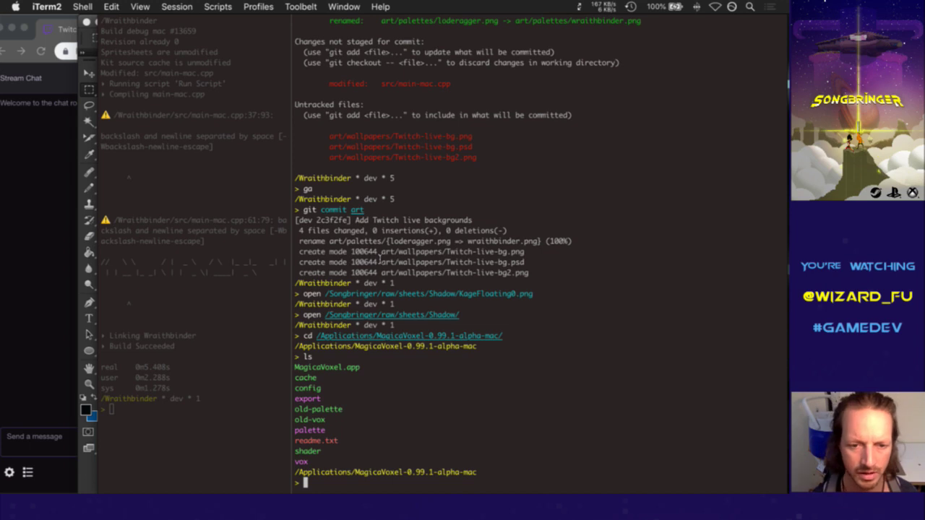
{"action": "type", "text": "ls -al"}
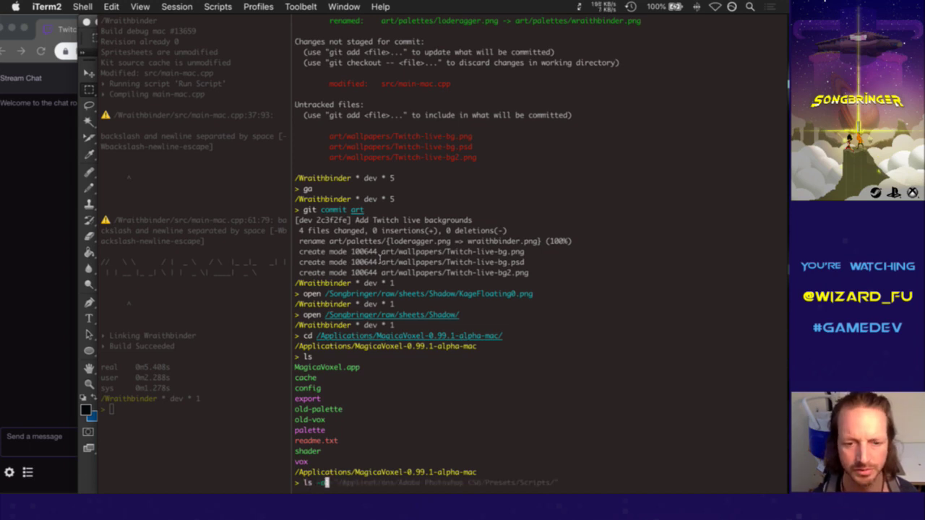
{"action": "key", "text": "Return"}
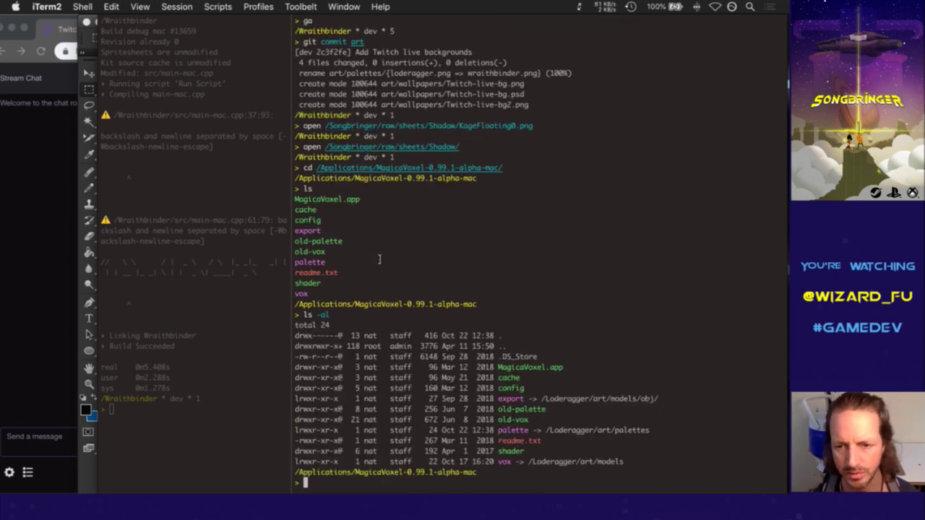
Remove the export, palette and vox links from the MagicaVoxel folder with rm
{"action": "type", "text": "rm export "}
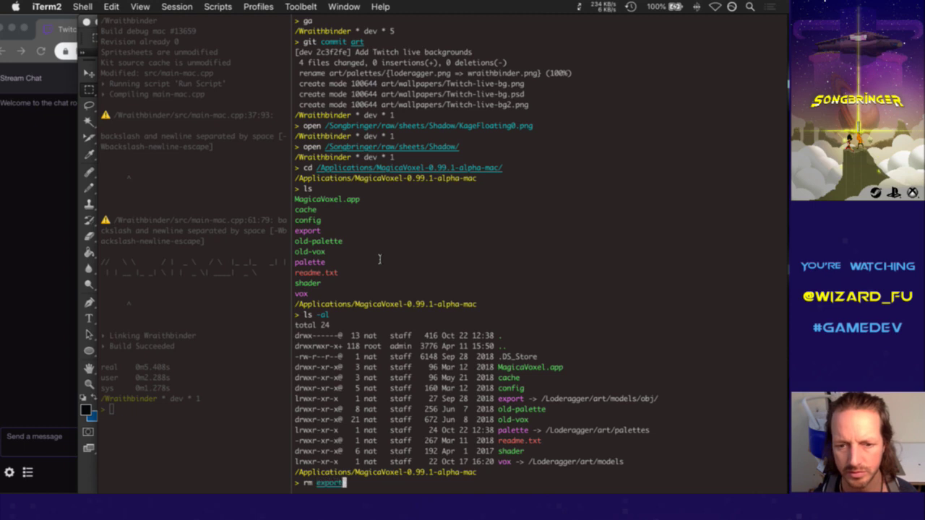
{"action": "type", "text": "palette"}
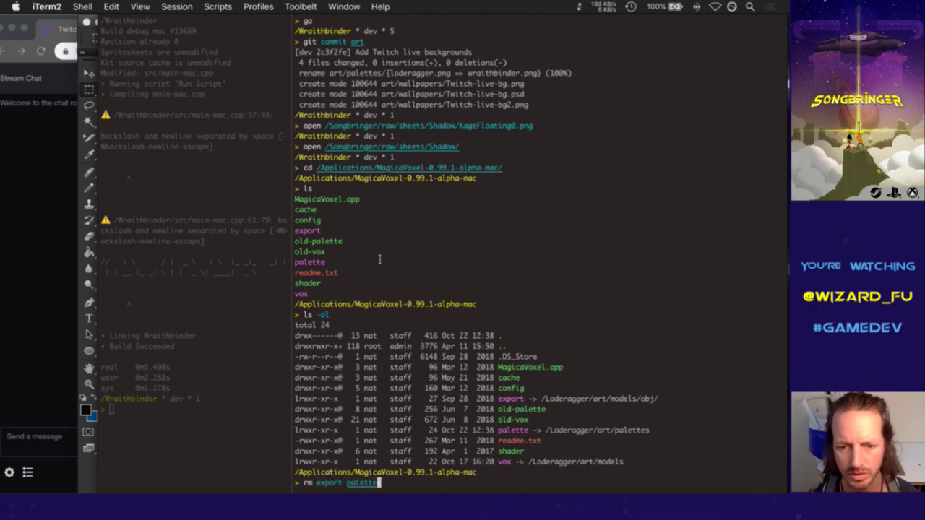
{"action": "type", "text": " vox"}
{"action": "key", "text": "Return"}
Create a symbolic link named export that points to /Wraithbinder/art/models/obj
{"action": "type", "text": "ln -"}
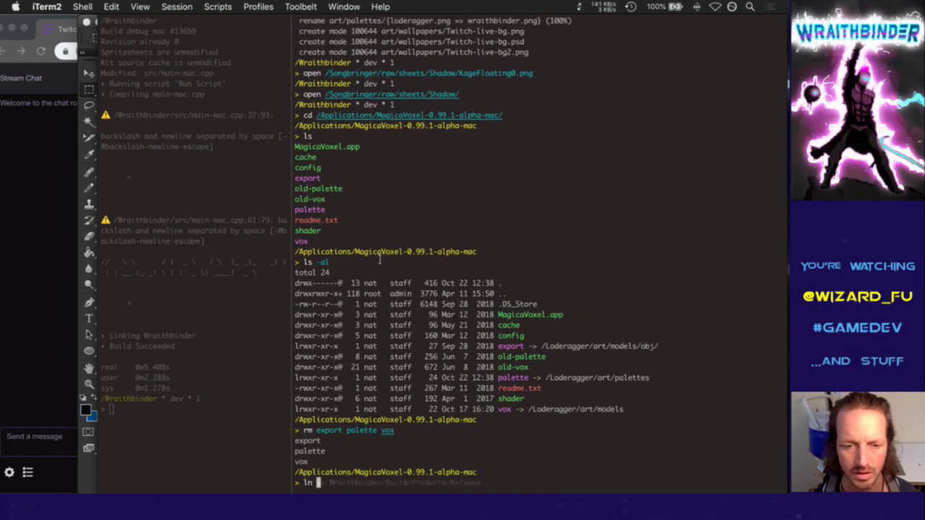
{"action": "type", "text": "s /Wra"}
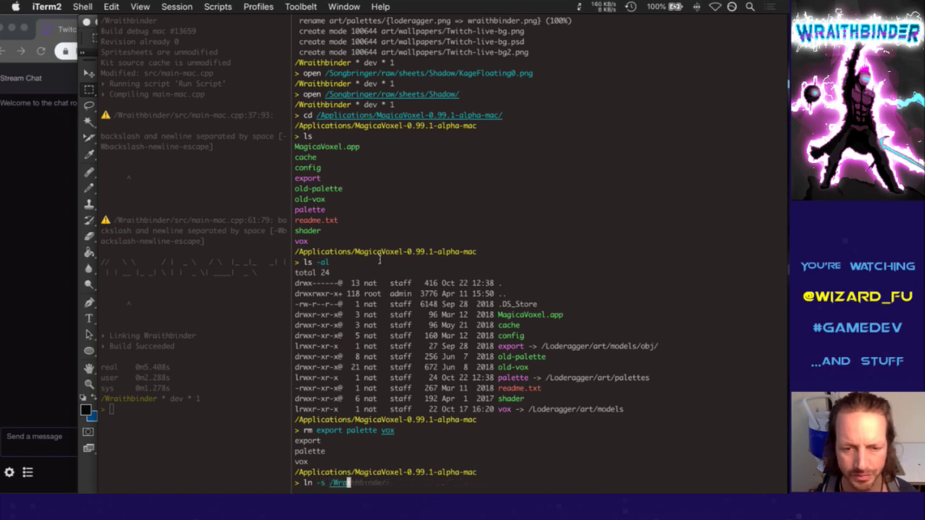
{"action": "key", "text": "Tab"}
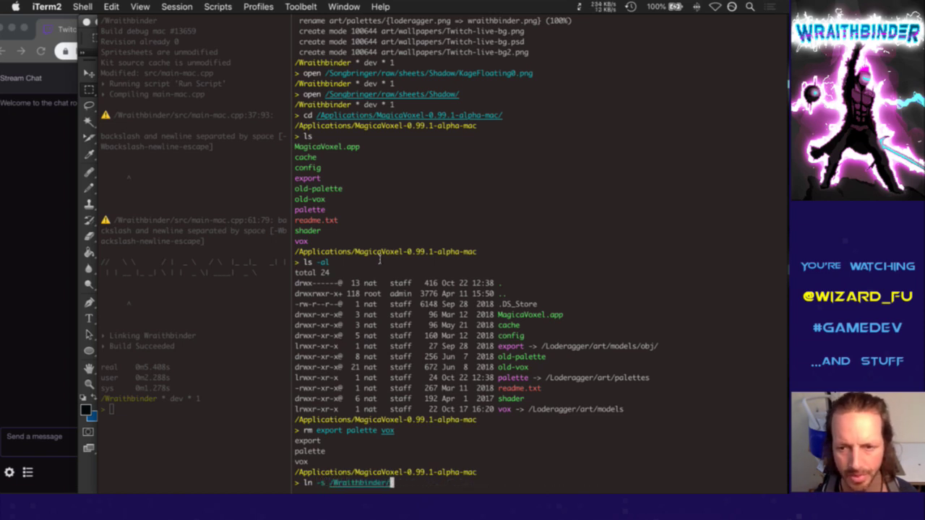
{"action": "type", "text": "art/models/"}
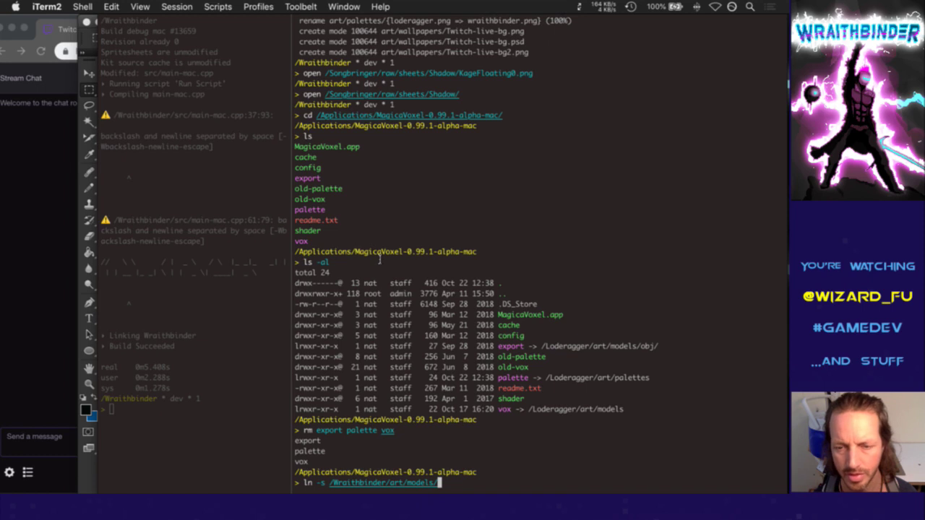
{"action": "type", "text": "obj e"}
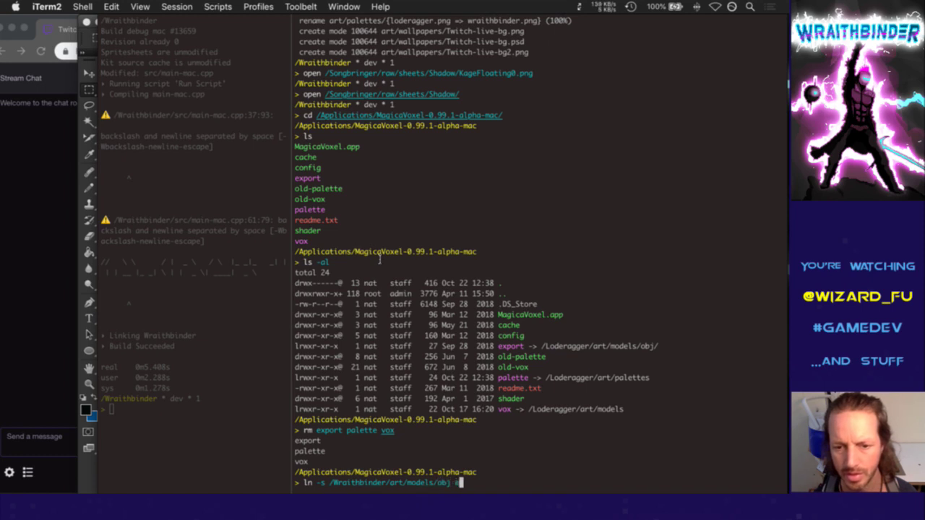
{"action": "type", "text": "xport"}
{"action": "key", "text": "Return"}
Create a symbolic link named palette that points to /Wraithbinder/art/palettes
{"action": "key", "text": "Up"}
{"action": "key", "text": "BackSpace"}
{"action": "key", "text": "BackSpace"}
{"action": "key", "text": "BackSpace"}
{"action": "key", "text": "BackSpace"}
{"action": "key", "text": "BackSpace"}
{"action": "key", "text": "BackSpace"}
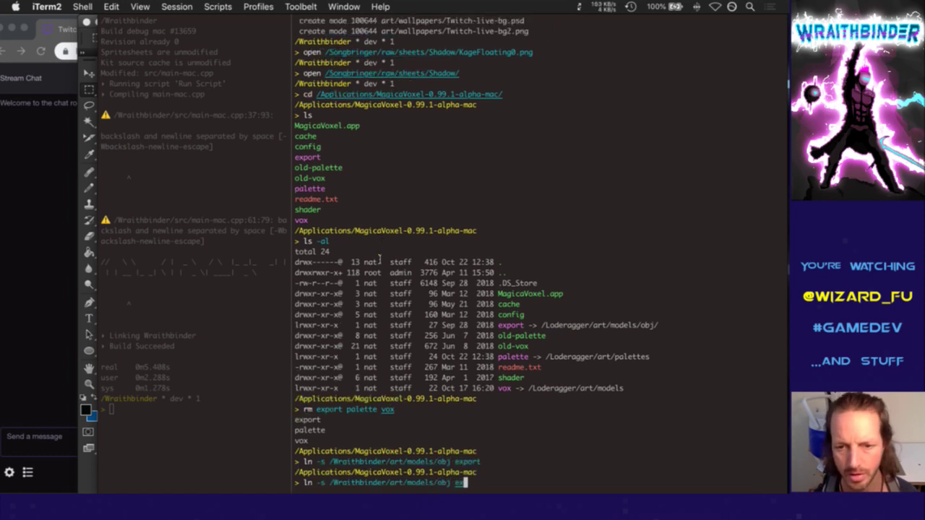
{"action": "key", "text": "BackSpace"}
{"action": "key", "text": "BackSpace"}
{"action": "key", "text": "BackSpace"}
{"action": "key", "text": "BackSpace"}
{"action": "key", "text": "BackSpace"}
{"action": "key", "text": "BackSpace"}
{"action": "key", "text": "BackSpace"}
{"action": "key", "text": "BackSpace"}
{"action": "key", "text": "BackSpace"}
{"action": "key", "text": "BackSpace"}
{"action": "key", "text": "BackSpace"}
{"action": "key", "text": "BackSpace"}
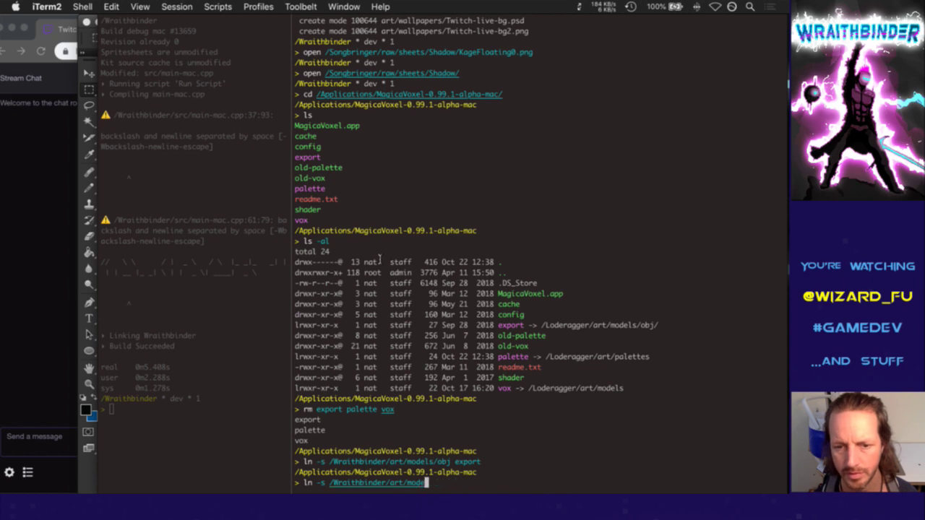
{"action": "type", "text": "palettes/"}
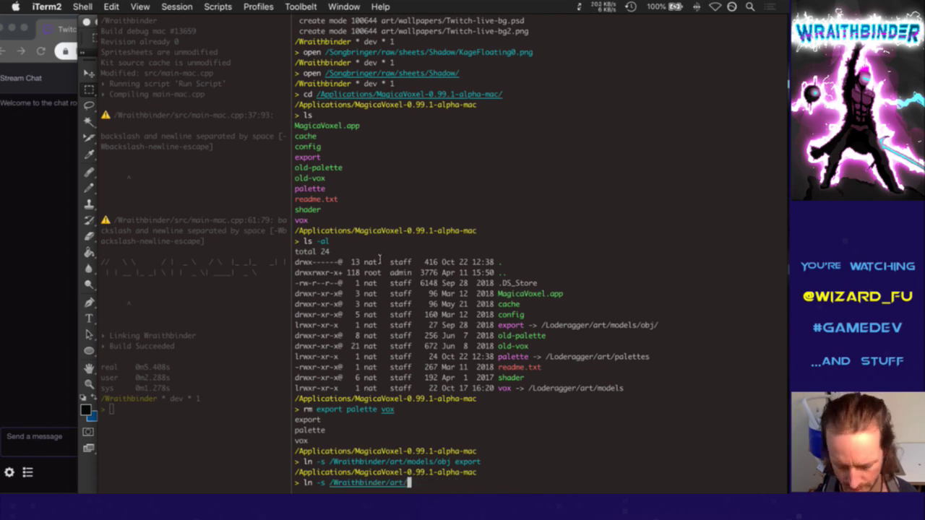
{"action": "key", "text": "BackSpace"}
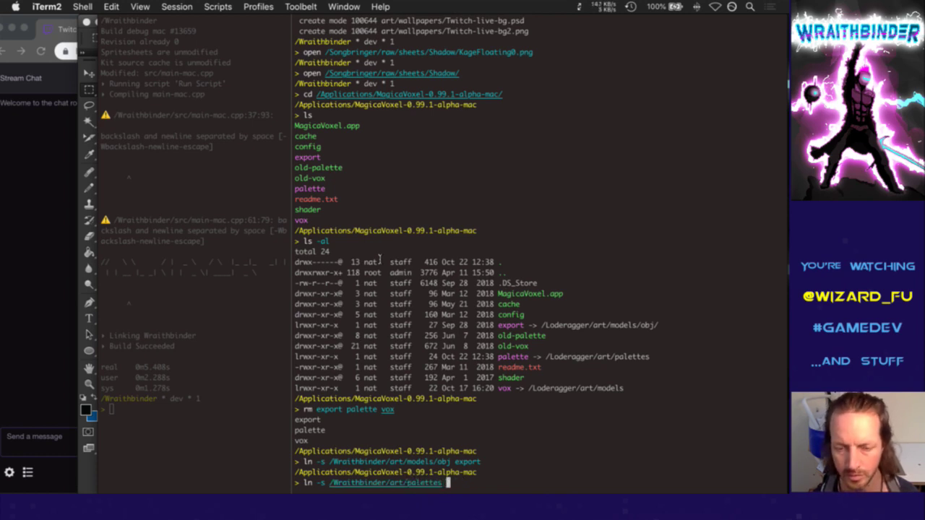
{"action": "type", "text": "palette"}
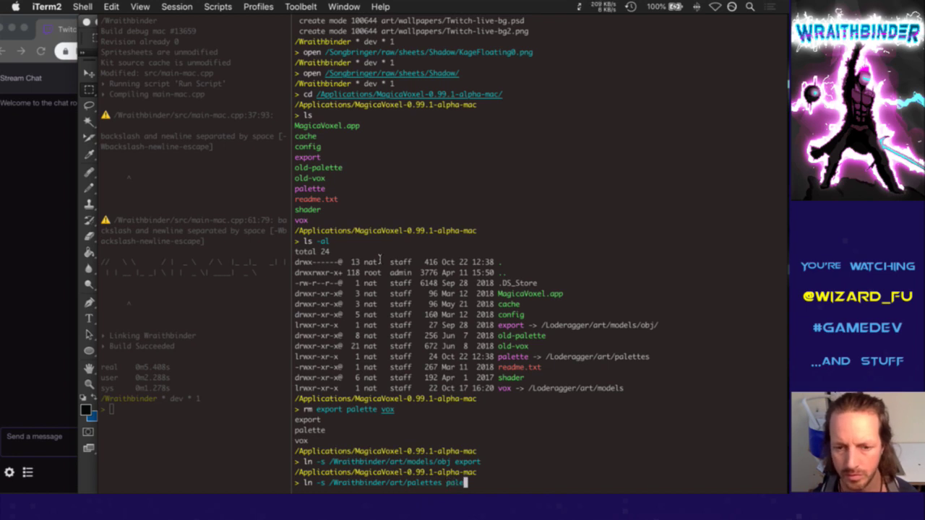
{"action": "key", "text": "Return"}
Create a symbolic link named vox that points to /Wraithbinder/art/models
{"action": "key", "text": "Up"}
{"action": "key", "text": "BackSpace"}
{"action": "key", "text": "BackSpace"}
{"action": "key", "text": "BackSpace"}
{"action": "key", "text": "BackSpace"}
{"action": "key", "text": "BackSpace"}
{"action": "key", "text": "BackSpace"}
{"action": "key", "text": "BackSpace"}
{"action": "key", "text": "BackSpace"}
{"action": "key", "text": "BackSpace"}
{"action": "key", "text": "BackSpace"}
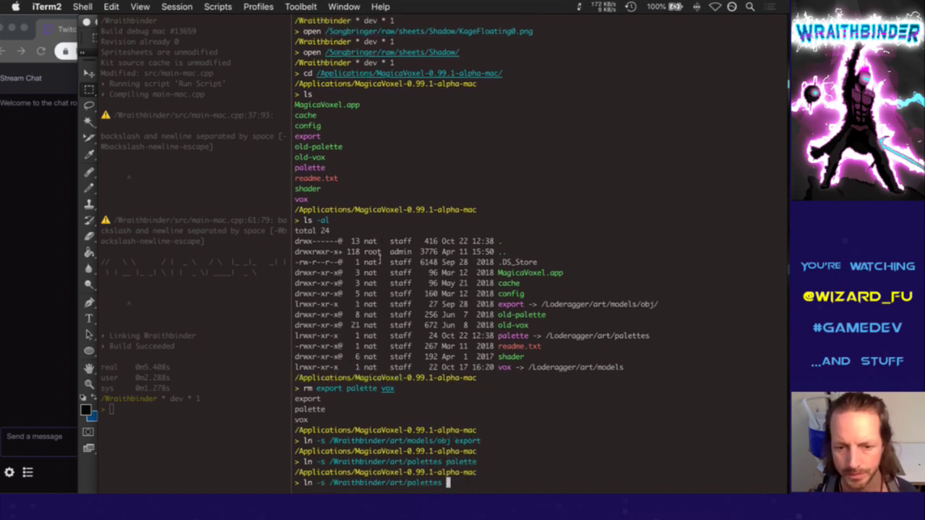
{"action": "key", "text": "BackSpace"}
{"action": "key", "text": "BackSpace"}
{"action": "key", "text": "BackSpace"}
{"action": "key", "text": "BackSpace"}
{"action": "key", "text": "BackSpace"}
{"action": "key", "text": "BackSpace"}
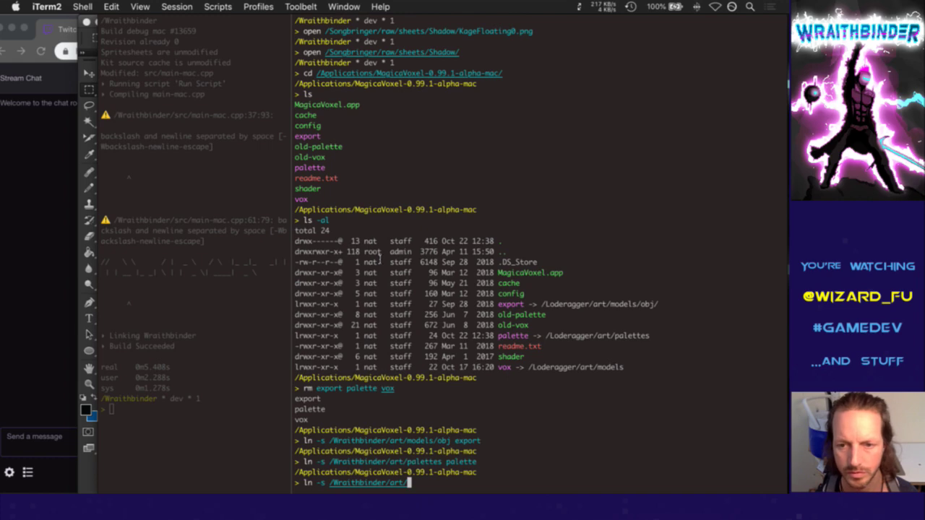
{"action": "type", "text": "models vox"}
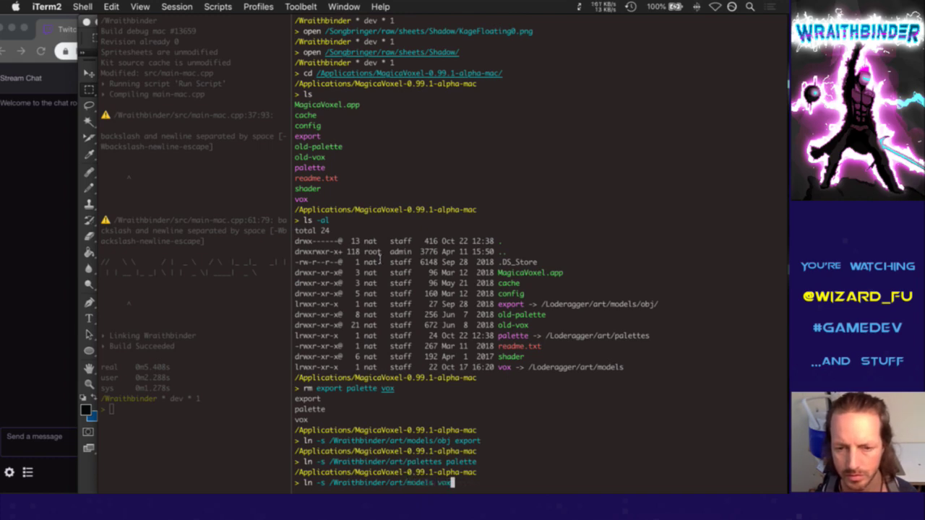
{"action": "key", "text": "Return"}
Switch to MagicaVoxel and save the project as Armor.vox in the Wraithbinder models folder
{"action": "key", "text": "super+Tab"}
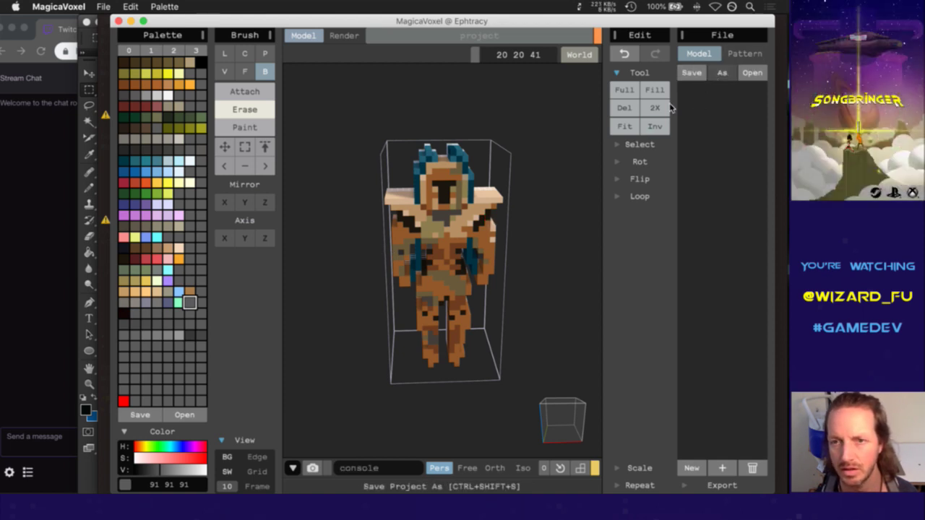
{"action": "key", "text": "ctrl+shift+s"}
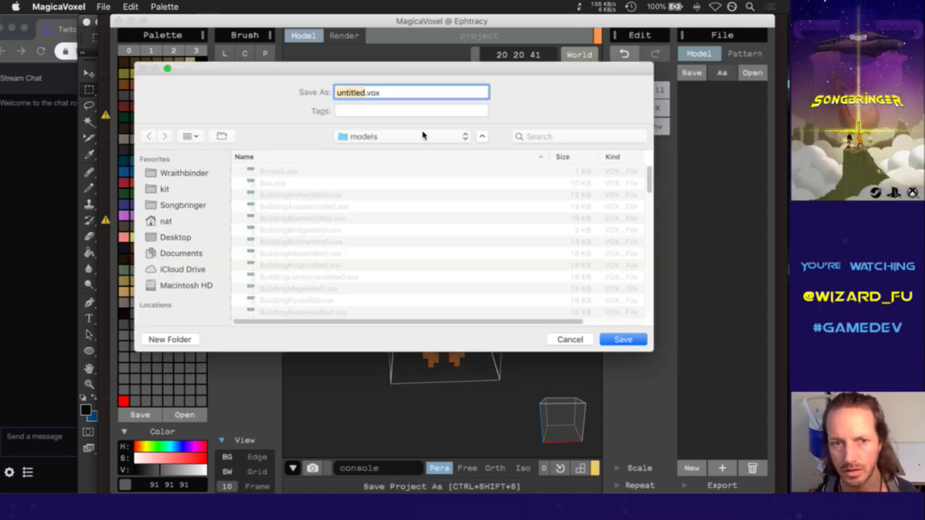
{"action": "left_click", "coordinate": [422, 136]}
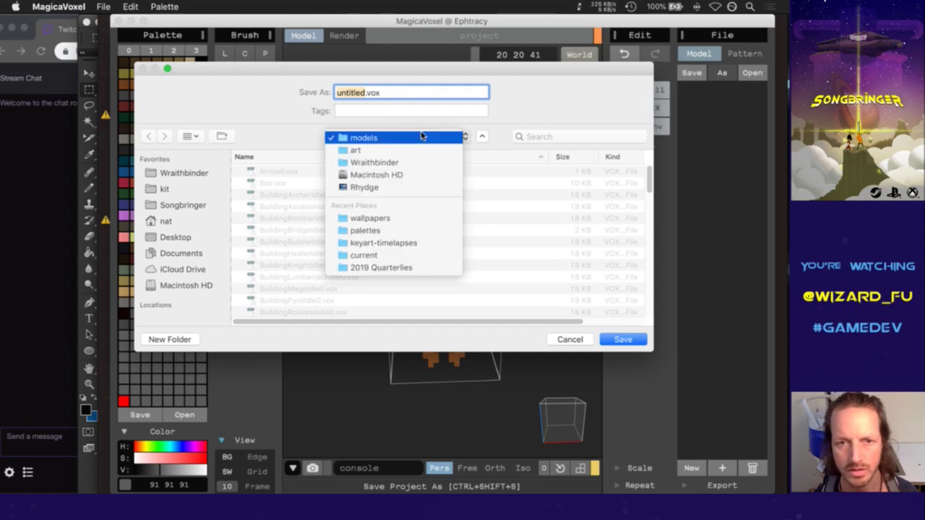
{"action": "left_click", "coordinate": [422, 136]}
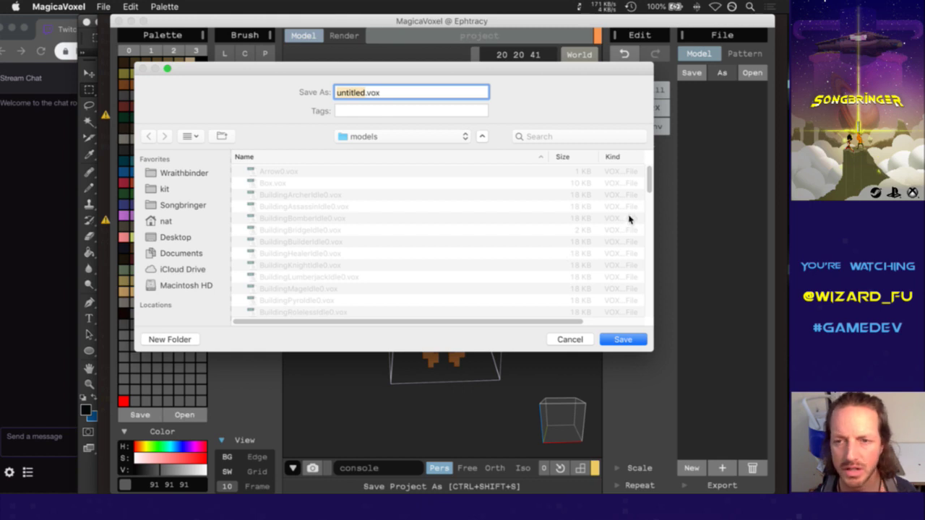
{"action": "left_click_drag", "start_coordinate": [649, 189], "coordinate": [647, 206]}
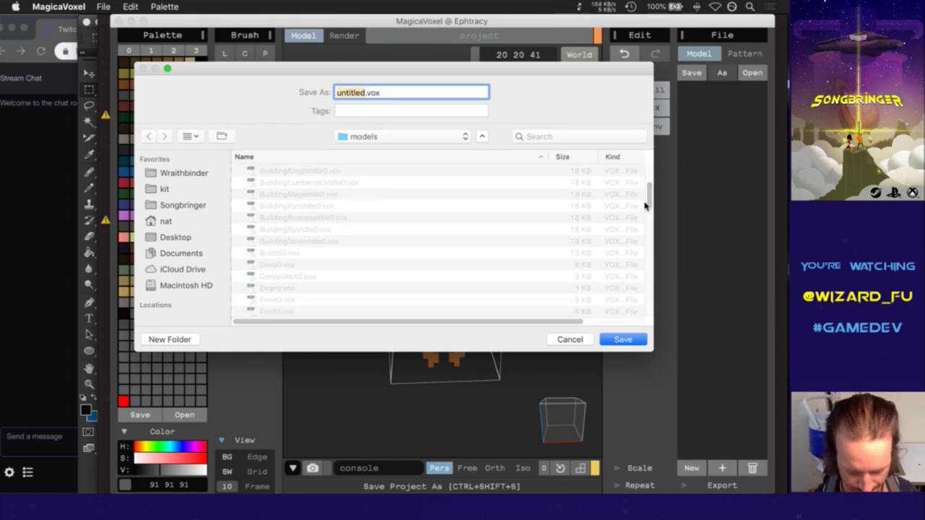
{"action": "type", "text": "Armor"}
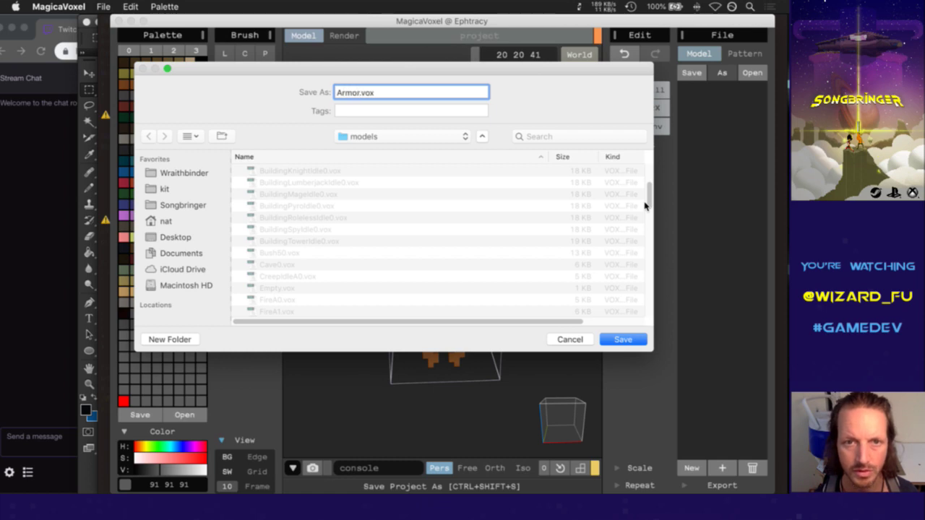
{"action": "key", "text": "Return"}
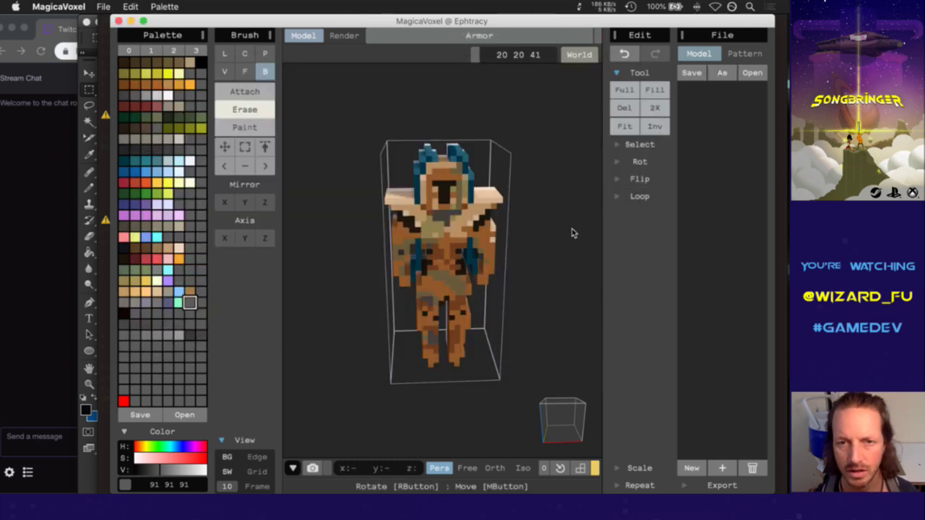
Switch to iTerm, change the directory to /Wraithbinder/ and clear the terminal output
{"action": "key", "text": "super+Tab"}
{"action": "key", "text": "super+Tab"}
{"action": "key", "text": "super+shift+Tab"}
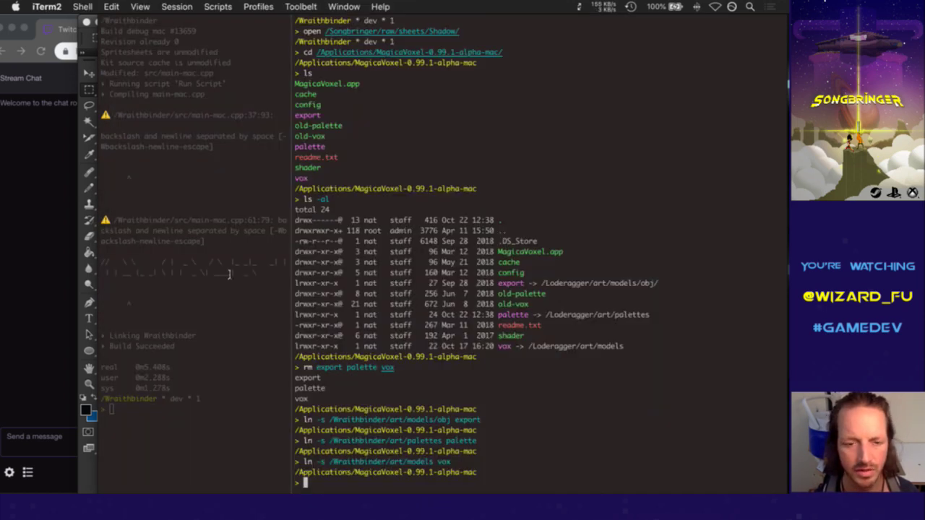
{"action": "type", "text": "cd /W"}
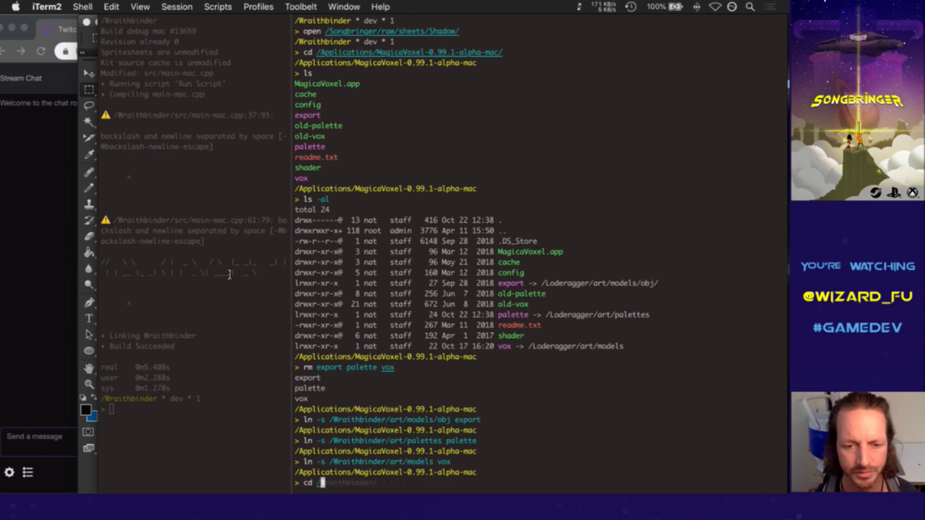
{"action": "type", "text": "raithbinder/"}
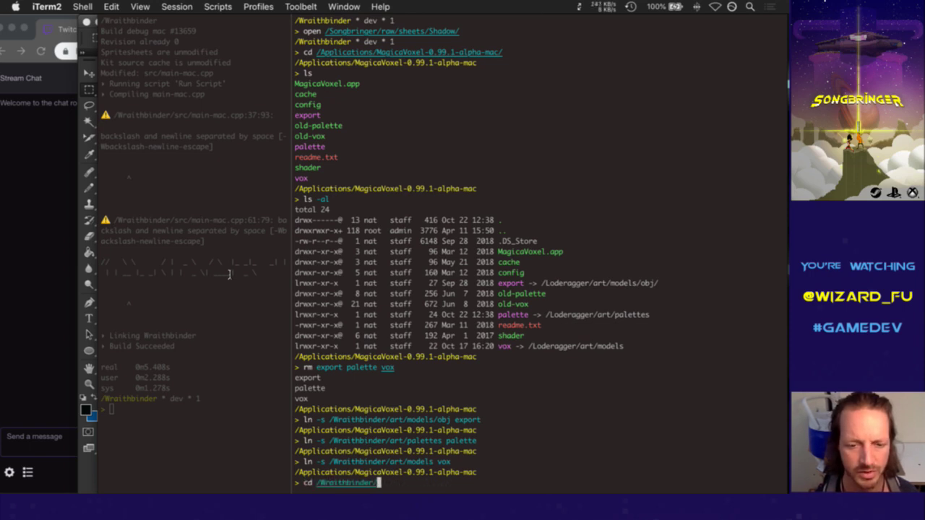
{"action": "key", "text": "Return"}
{"action": "type", "text": "clear"}
{"action": "key", "text": "Return"}
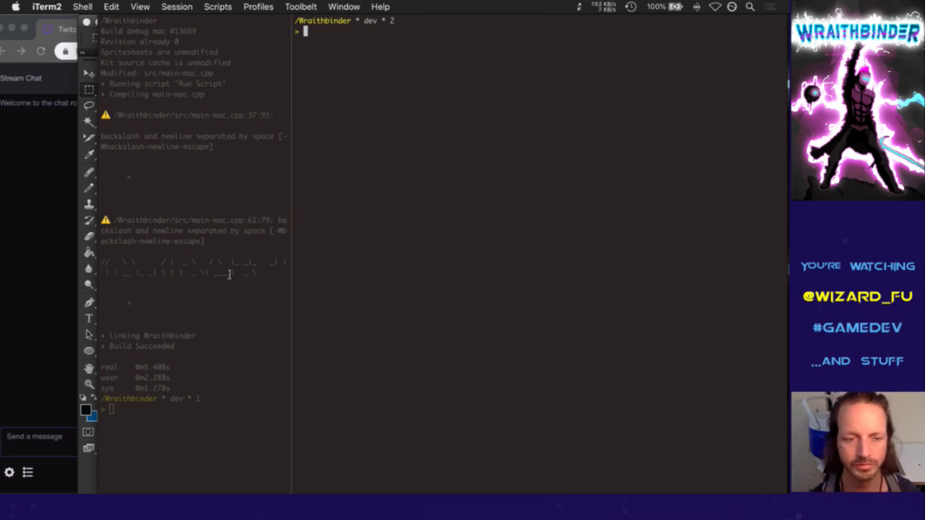
Change the directory to the project's data/ folder
{"action": "type", "text": "l"}
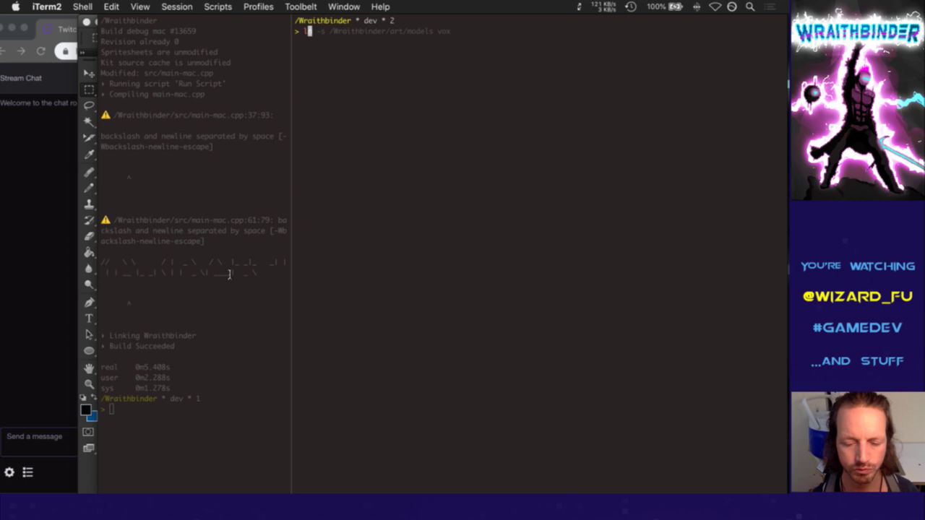
{"action": "key", "text": "BackSpace"}
{"action": "type", "text": "cd data/"}
{"action": "key", "text": "Return"}
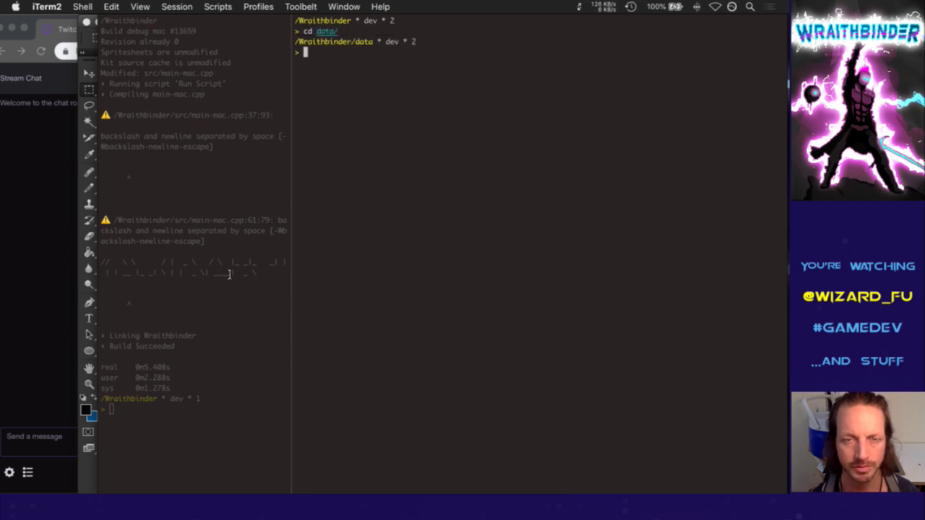
Copy Fire.txt to a new file named Suit.txt with cp
{"action": "type", "text": "cp Fire.txt "}
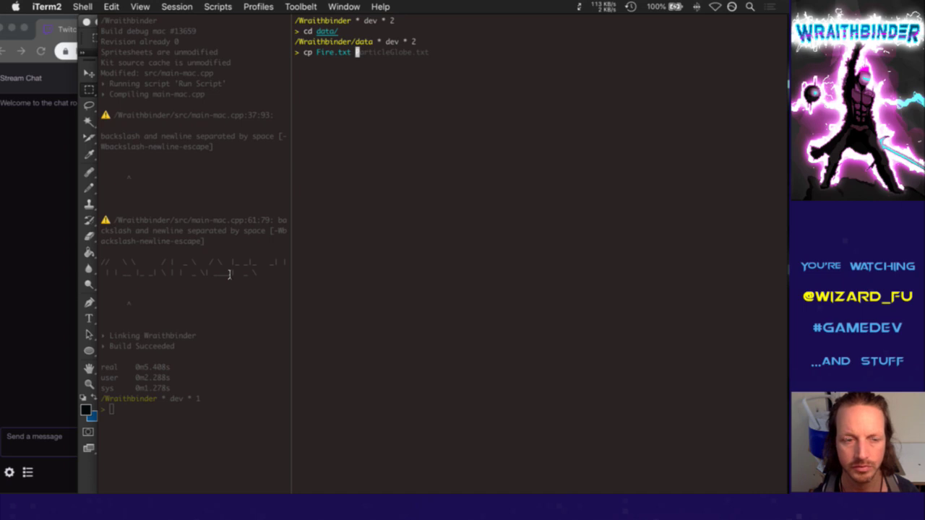
{"action": "type", "text": "Armor.txt"}
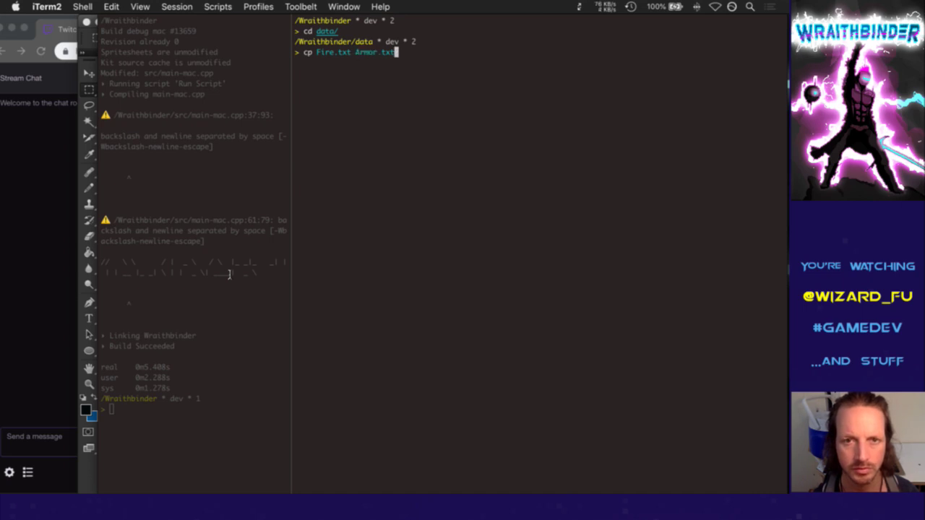
{"action": "key", "text": "BackSpace"}
{"action": "key", "text": "BackSpace"}
{"action": "key", "text": "BackSpace"}
{"action": "key", "text": "BackSpace"}
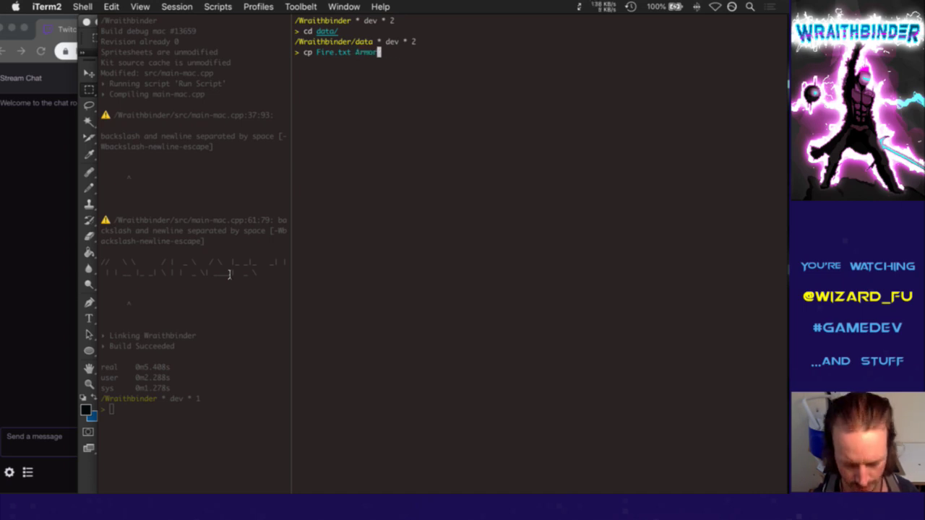
{"action": "key", "text": "BackSpace"}
{"action": "key", "text": "BackSpace"}
{"action": "key", "text": "BackSpace"}
{"action": "key", "text": "BackSpace"}
{"action": "key", "text": "BackSpace"}
{"action": "type", "text": "S"}
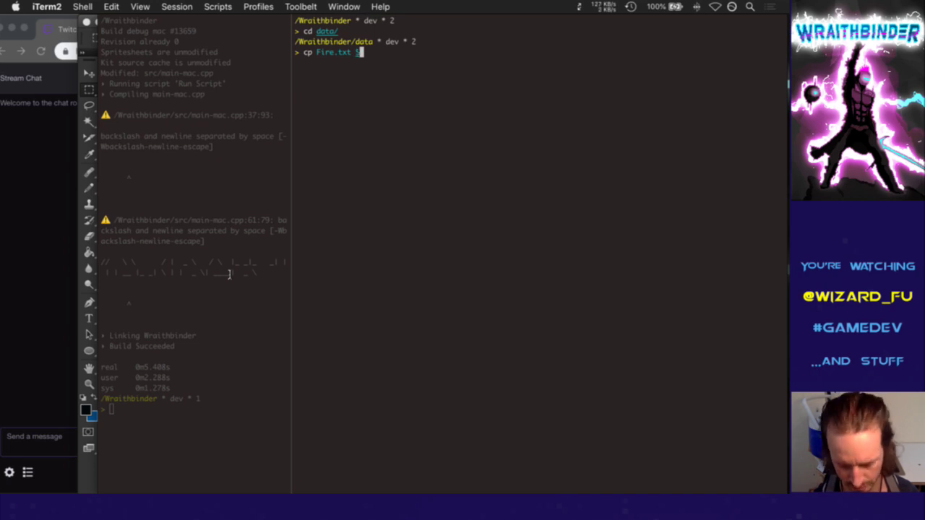
{"action": "type", "text": "uit"}
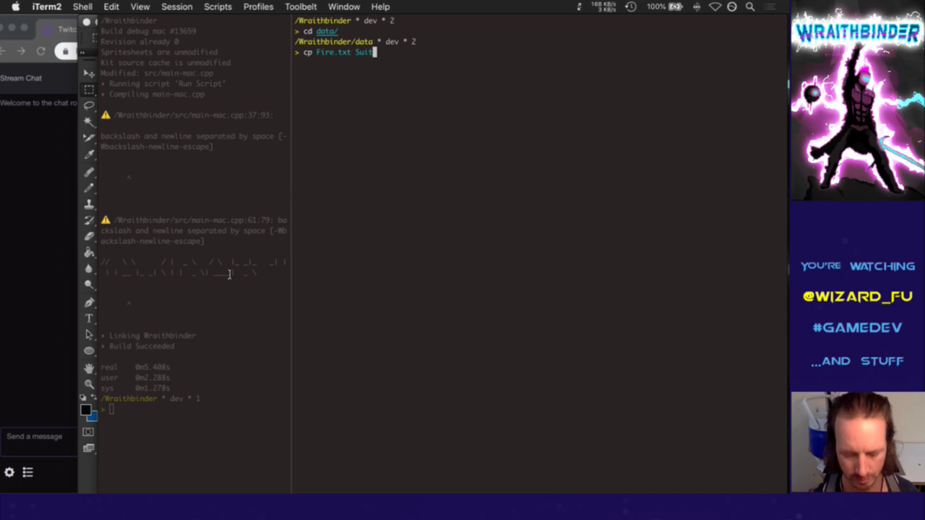
{"action": "type", "text": "OfArmor"}
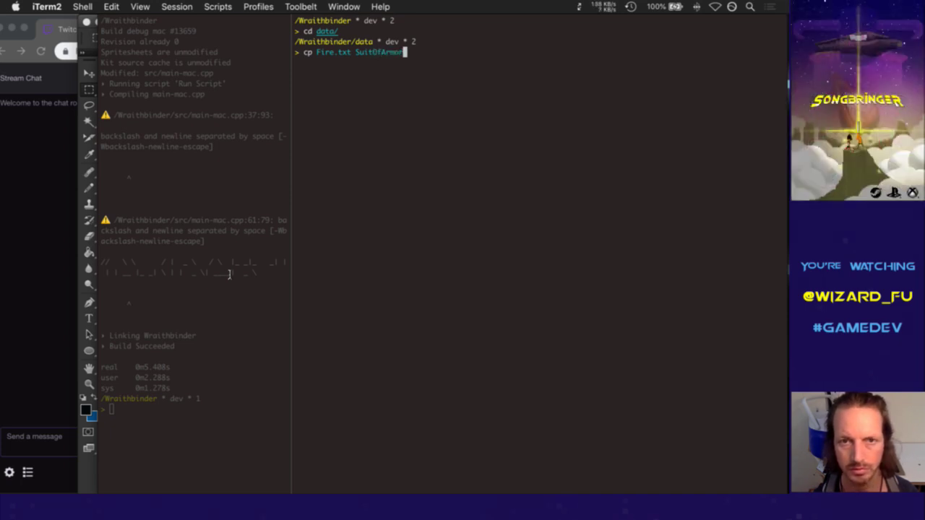
{"action": "key", "text": "BackSpace"}
{"action": "key", "text": "BackSpace"}
{"action": "key", "text": "BackSpace"}
{"action": "key", "text": "BackSpace"}
{"action": "key", "text": "BackSpace"}
{"action": "key", "text": "BackSpace"}
{"action": "key", "text": "BackSpace"}
{"action": "type", "text": ".txt"}
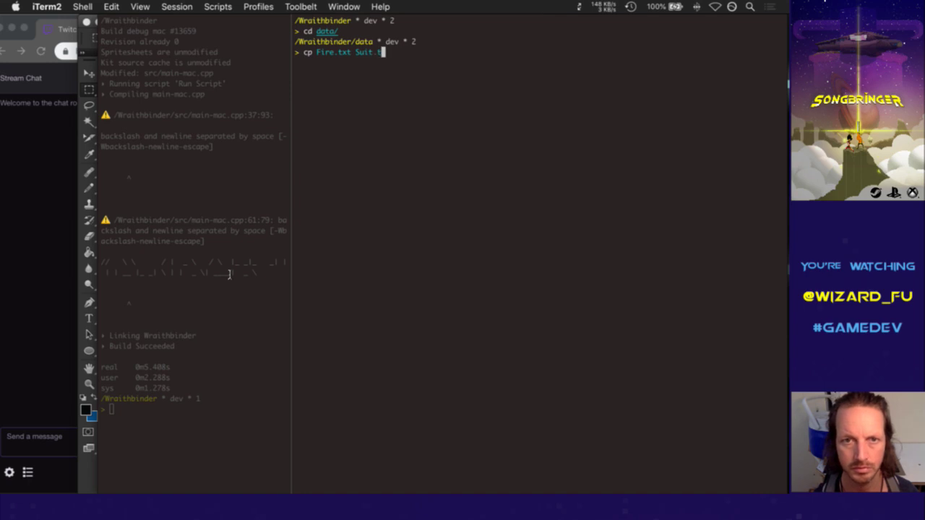
{"action": "key", "text": "Return"}
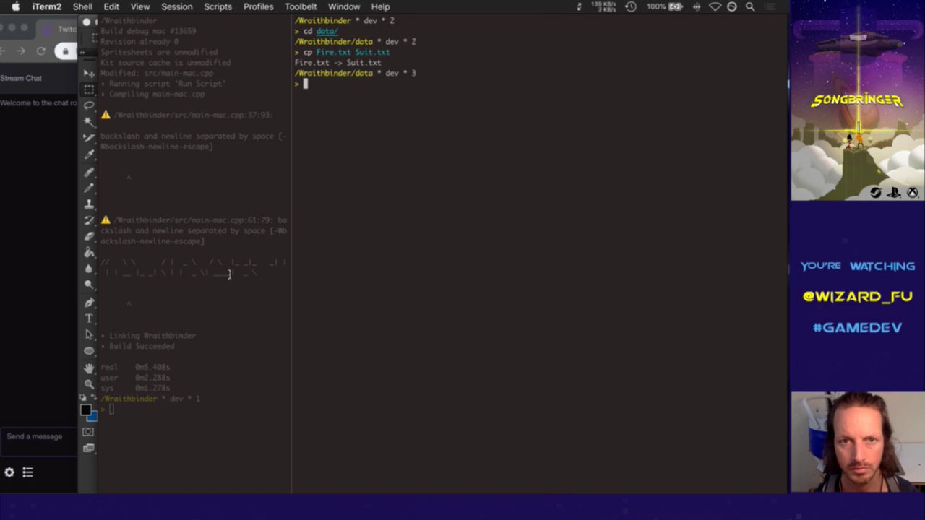
Go back up to the Wraithbinder folder and run make ctags in the other terminal pane
{"action": "type", "text": "cd .."}
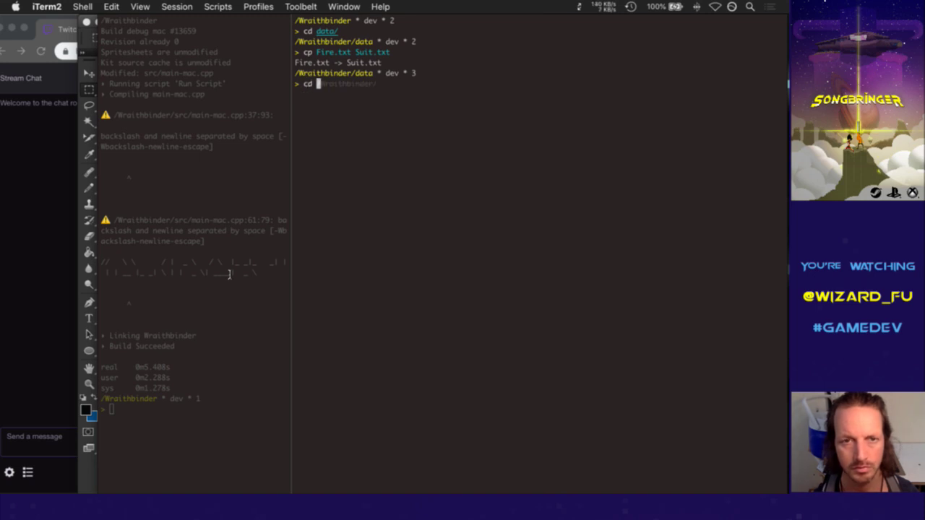
{"action": "key", "text": "Return"}
{"action": "key", "text": "super+bracketleft"}
{"action": "type", "text": "ctags"}
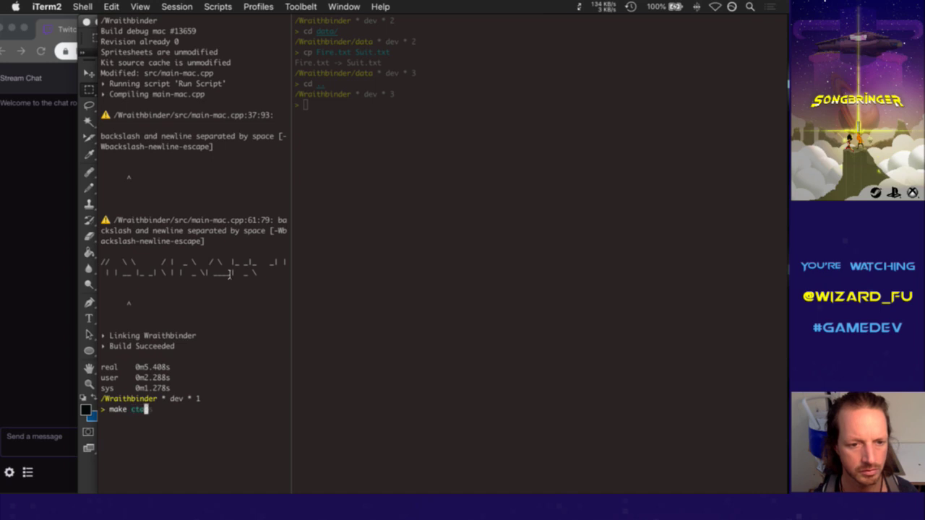
{"action": "key", "text": "Return"}
Return to the main terminal pane and run the v command twice to get nvim with an empty buffer
{"action": "key", "text": "super+bracketright"}
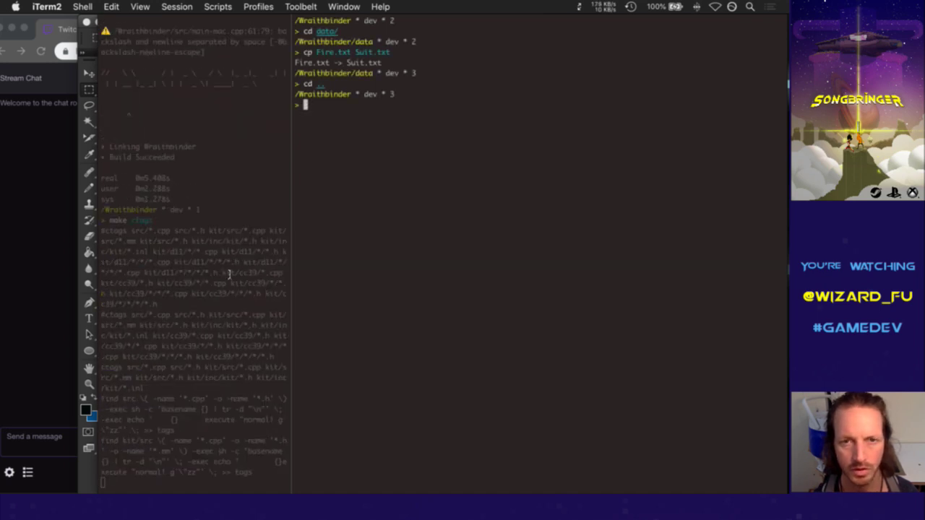
{"action": "type", "text": "v"}
{"action": "key", "text": "Return"}
{"action": "type", "text": "v"}
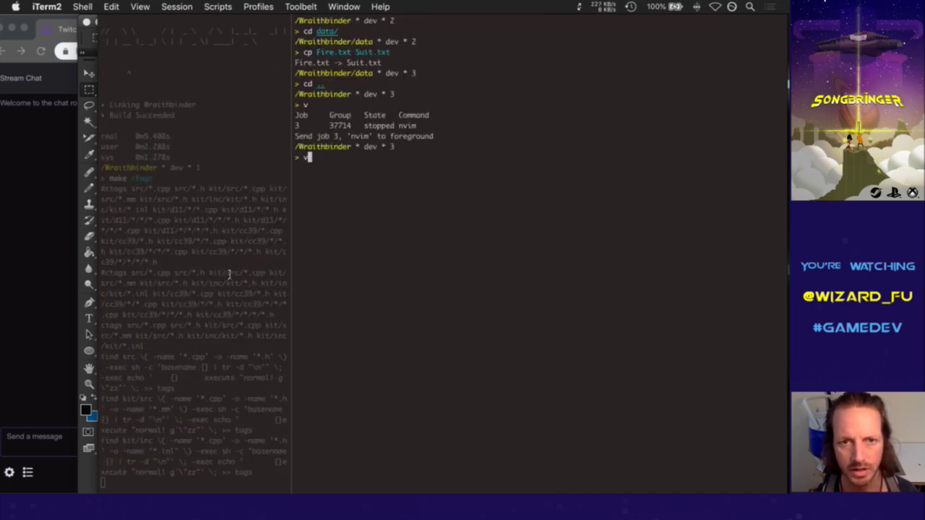
{"action": "key", "text": "Return"}
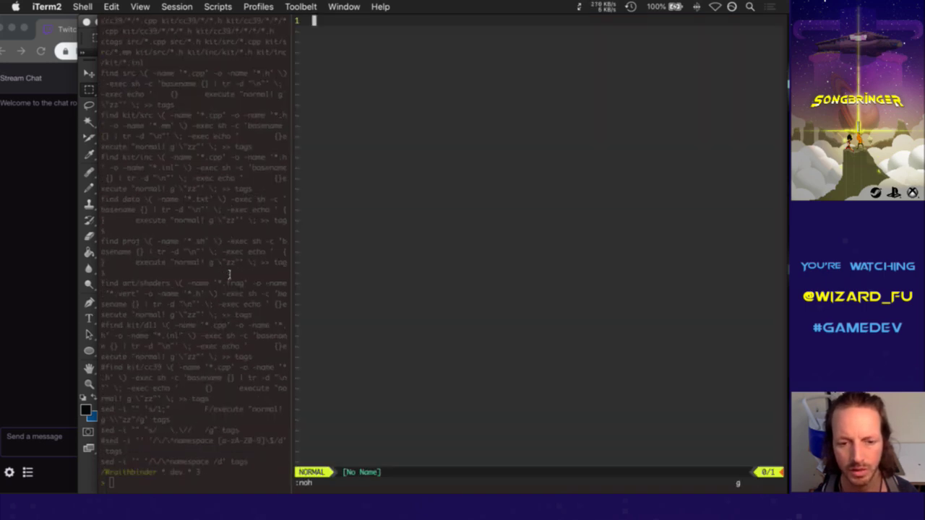
Open src/Systems.cpp through a tag search for sys
{"action": "key", "text": "space"}
{"action": "type", "text": "tsys"}
{"action": "key", "text": "Down"}
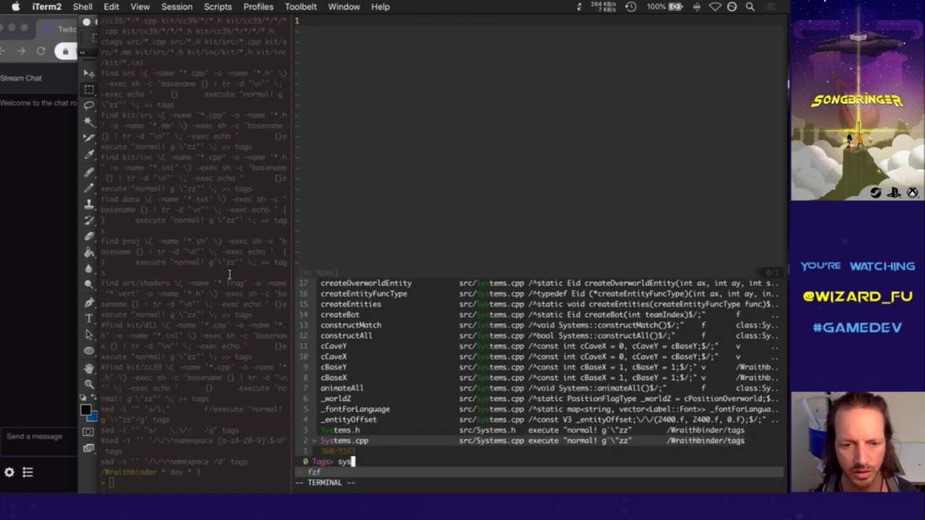
{"action": "key", "text": "Return"}
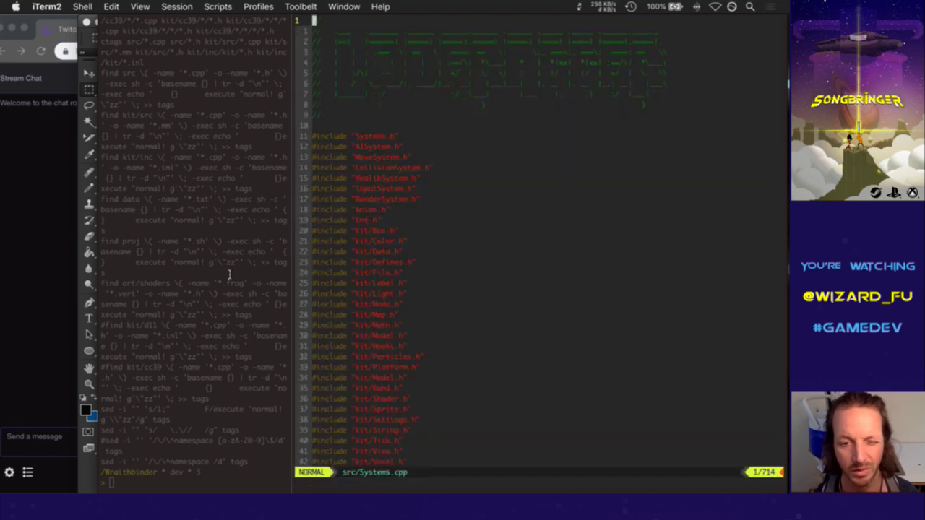
{"action": "key", "text": "l"}
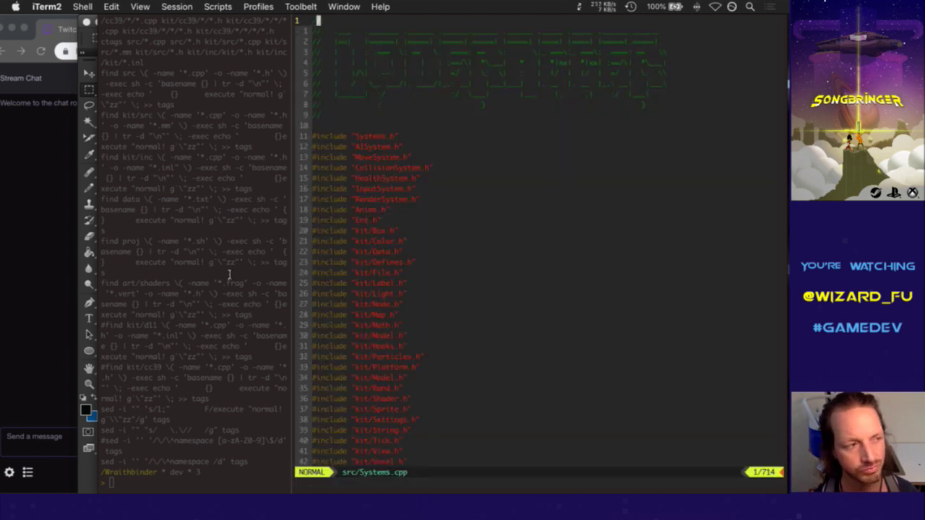
Search Systems.cpp for fire.t to reach the Fire.txt creation call and clear the search highlighting
{"action": "key", "text": "slash"}
{"action": "type", "text": "fire.t"}
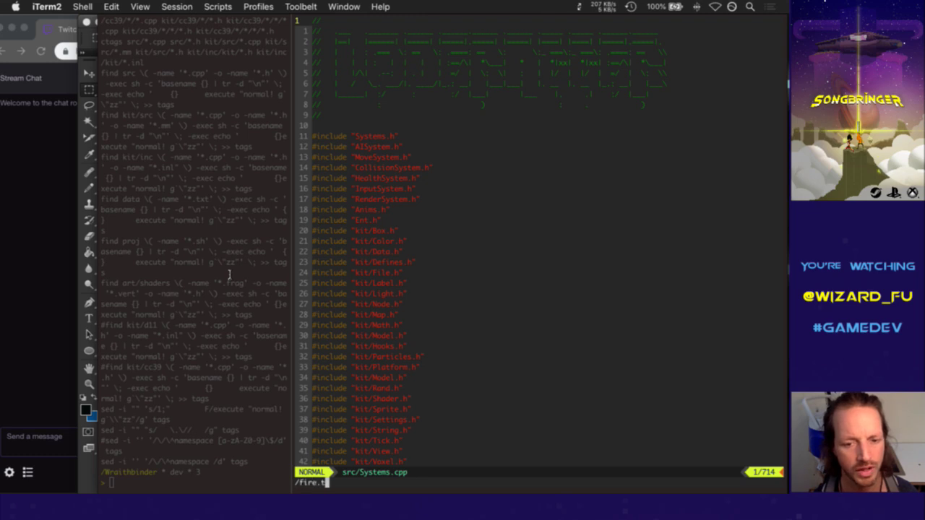
{"action": "key", "text": "Return"}
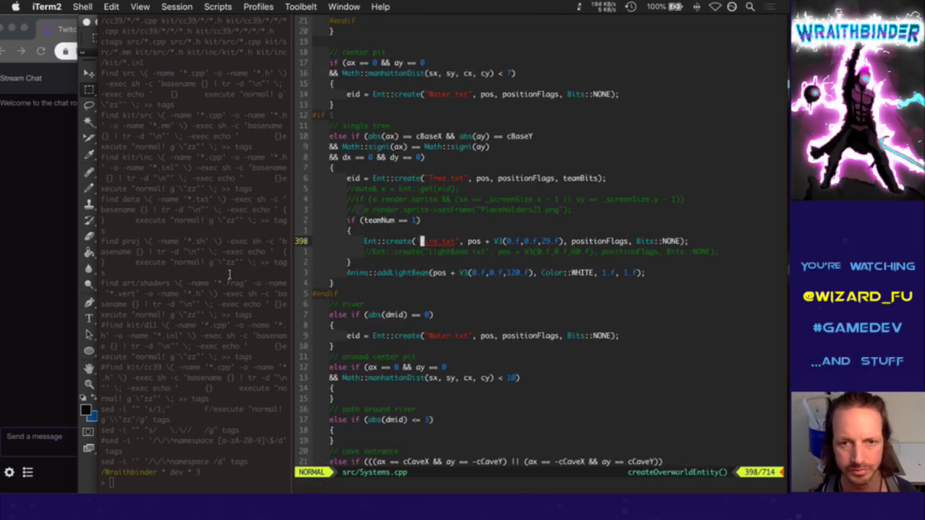
{"action": "type", "text": "l"}
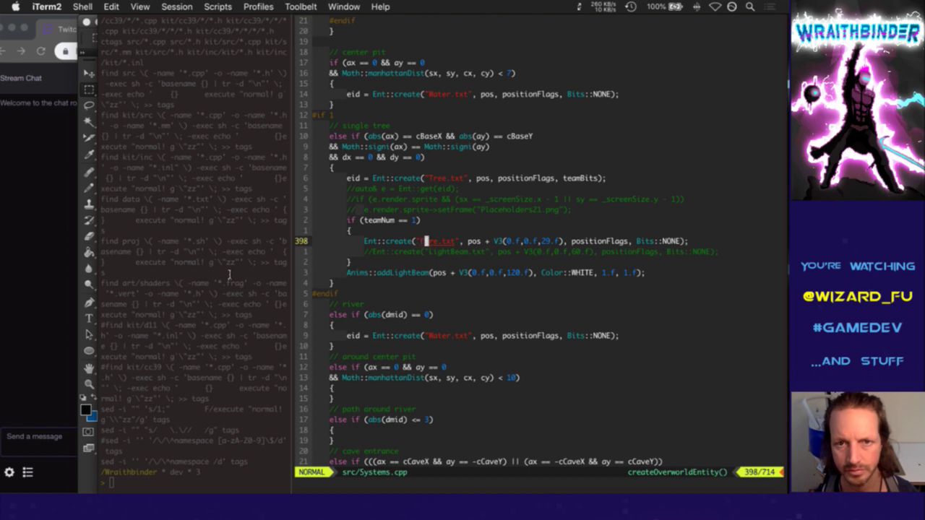
{"action": "type", "text": ":noh"}
{"action": "key", "text": "Return"}
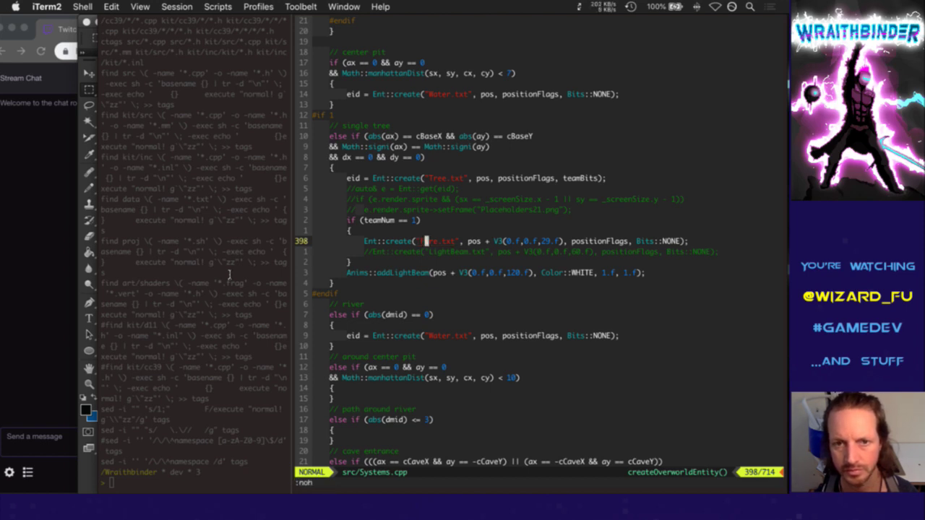
Duplicate the whole single tree block, from #if 1 through #endif, directly above the river section
{"action": "key", "text": "k"}
{"action": "key", "text": "k"}
{"action": "key", "text": "k"}
{"action": "key", "text": "k"}
{"action": "key", "text": "k"}
{"action": "key", "text": "k"}
{"action": "key", "text": "k"}
{"action": "key", "text": "k"}
{"action": "key", "text": "k"}
{"action": "key", "text": "k"}
{"action": "key", "text": "k"}
{"action": "key", "text": "k"}
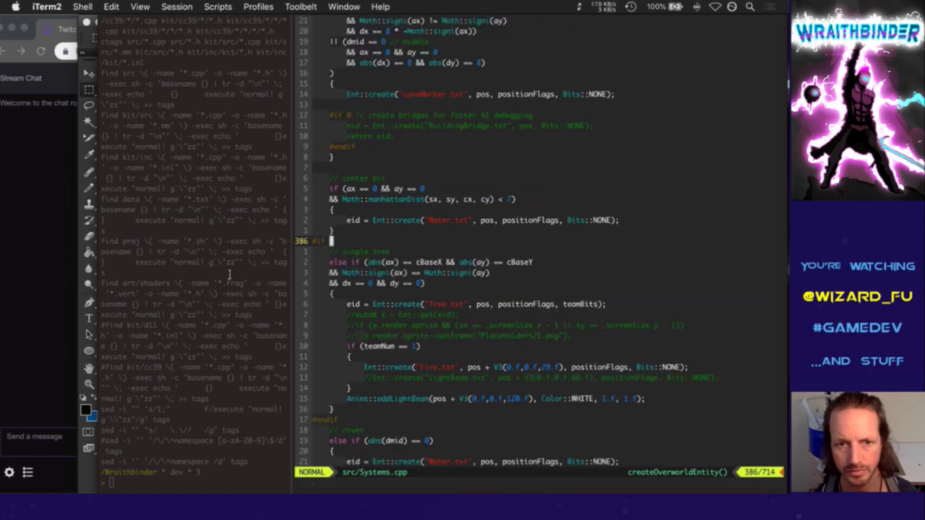
{"action": "key", "text": "shift+v"}
{"action": "key", "text": "j"}
{"action": "key", "text": "j"}
{"action": "key", "text": "j"}
{"action": "key", "text": "j"}
{"action": "key", "text": "j"}
{"action": "key", "text": "j"}
{"action": "key", "text": "j"}
{"action": "key", "text": "j"}
{"action": "key", "text": "j"}
{"action": "key", "text": "j"}
{"action": "key", "text": "j"}
{"action": "key", "text": "j"}
{"action": "key", "text": "j"}
{"action": "key", "text": "j"}
{"action": "key", "text": "j"}
{"action": "key", "text": "j"}
{"action": "key", "text": "j"}
{"action": "key", "text": "y"}
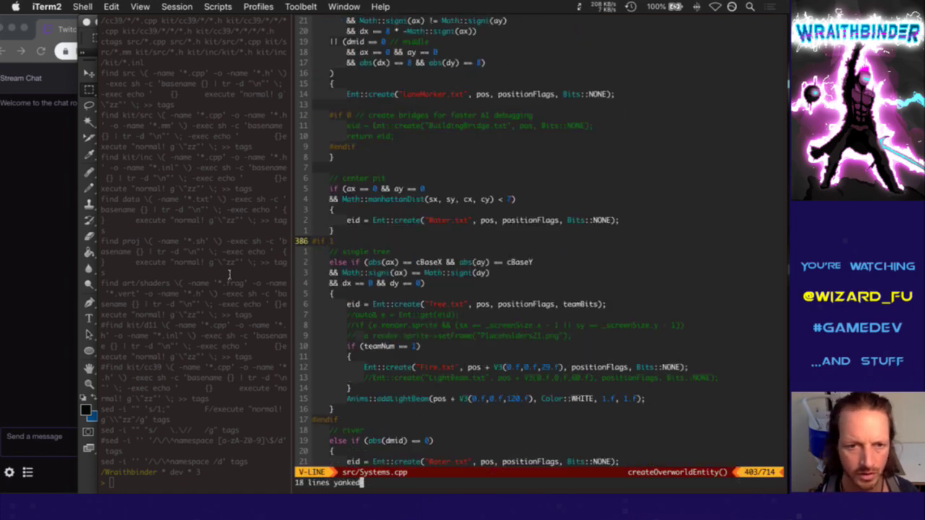
{"action": "key", "text": "j"}
{"action": "key", "text": "j"}
{"action": "key", "text": "j"}
{"action": "key", "text": "j"}
{"action": "key", "text": "j"}
{"action": "key", "text": "j"}
{"action": "key", "text": "j"}
{"action": "key", "text": "j"}
{"action": "key", "text": "j"}
{"action": "key", "text": "j"}
{"action": "key", "text": "j"}
{"action": "key", "text": "j"}
{"action": "key", "text": "j"}
{"action": "key", "text": "j"}
{"action": "key", "text": "j"}
{"action": "key", "text": "j"}
{"action": "key", "text": "j"}
{"action": "key", "text": "j"}
{"action": "key", "text": "shift+p"}
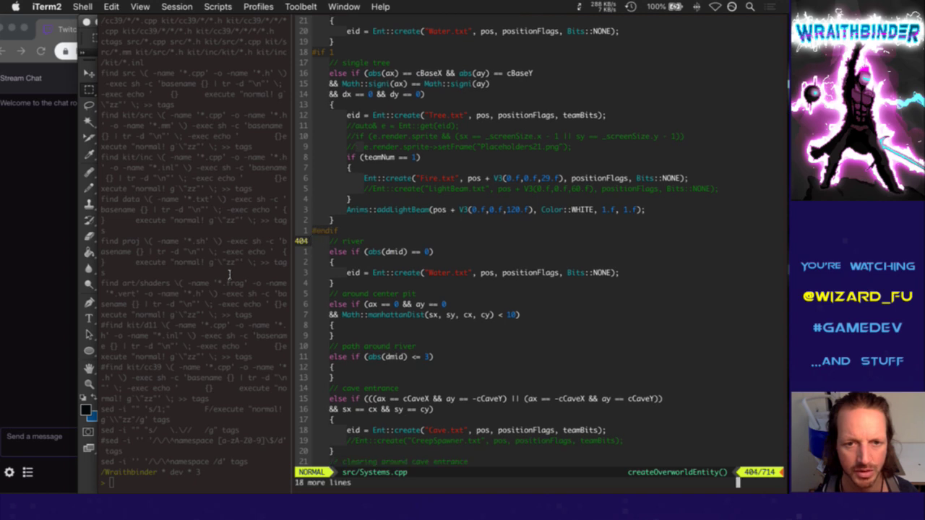
{"action": "key", "text": "P"}
Change the duplicated block's comment to "suit of armor"
{"action": "key", "text": "j"}
{"action": "key", "text": "j"}
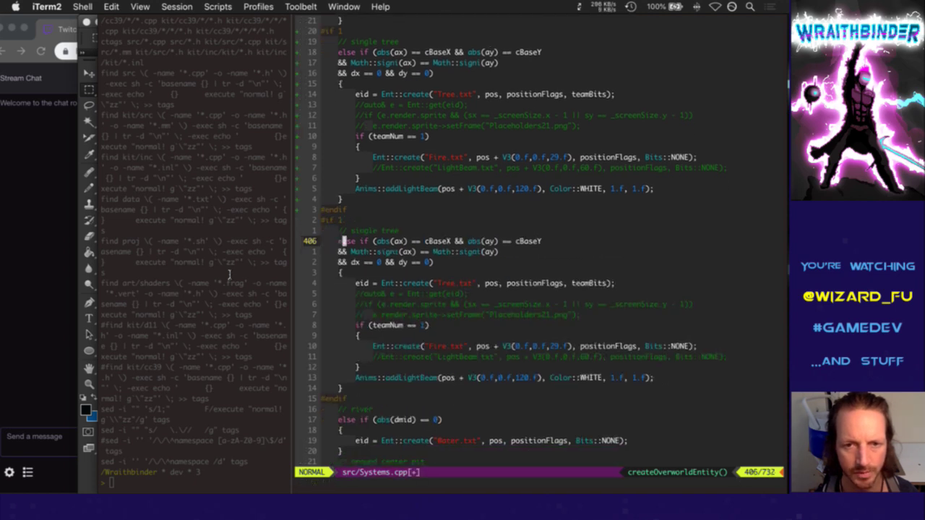
{"action": "type", "text": "kwcwouter of"}
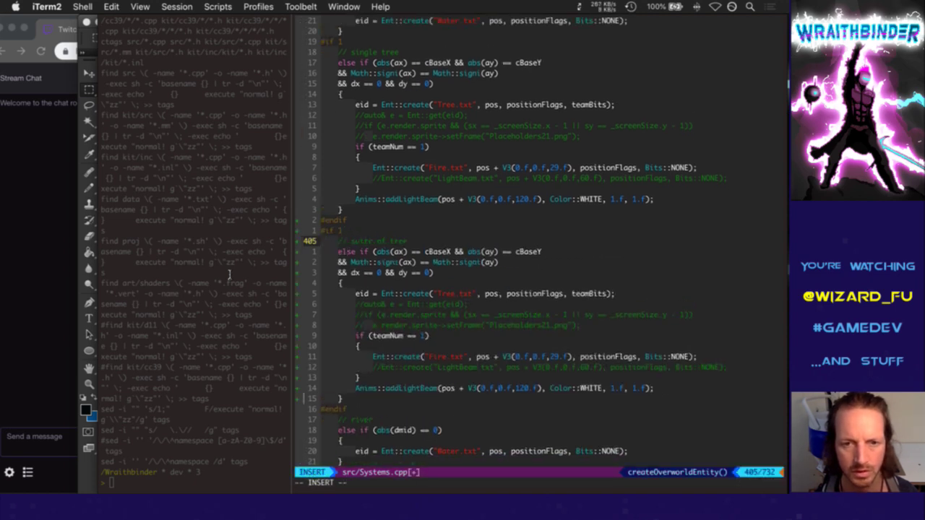
{"action": "type", "text": " armor"}
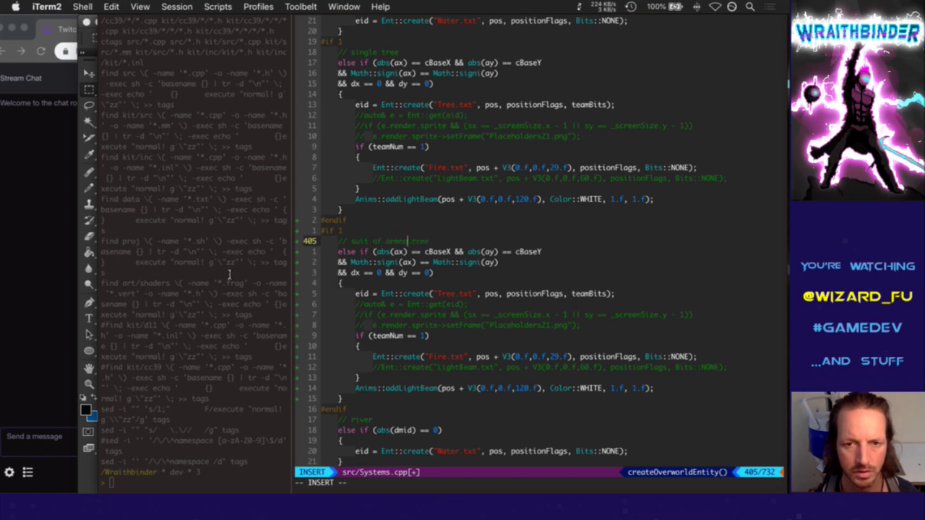
{"action": "key", "text": "ctrl+o"}
{"action": "key", "text": "D"}
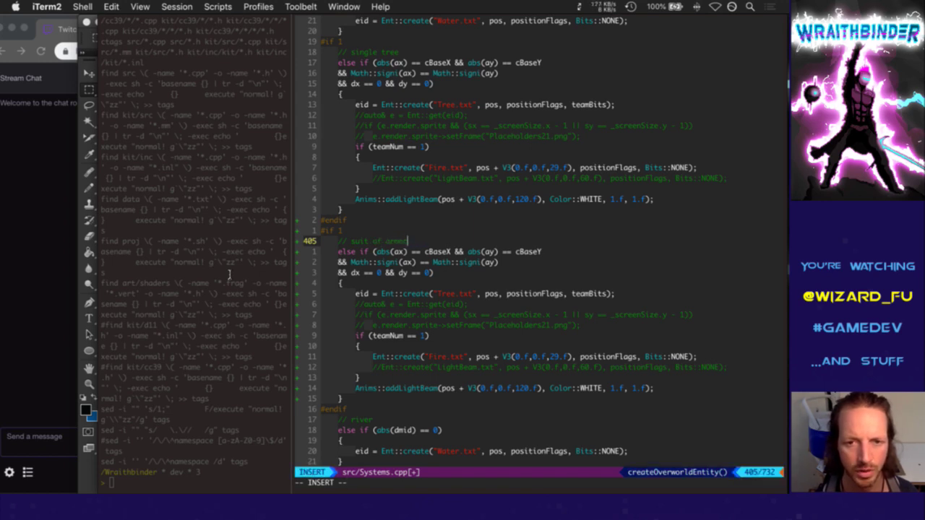
{"action": "key", "text": "Escape"}
Add the condition line "&& teamNum == 1" to the suit of armor block and save the file
{"action": "key", "text": "j"}
{"action": "key", "text": "j"}
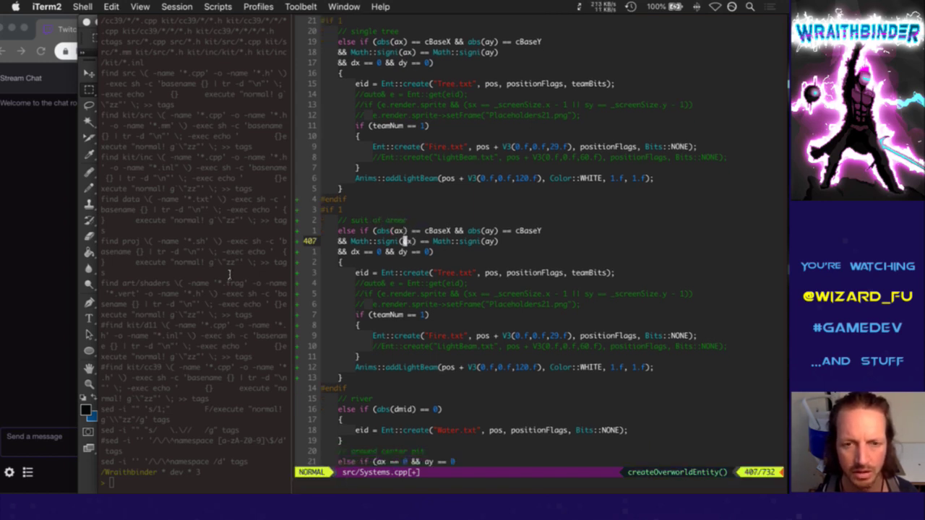
{"action": "type", "text": "O"}
{"action": "type", "text": "&& te"}
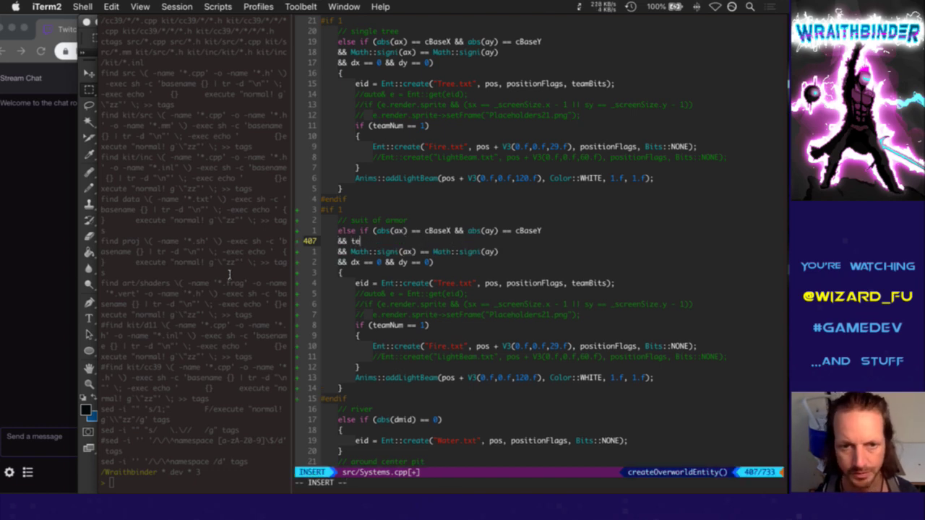
{"action": "type", "text": "amNum ="}
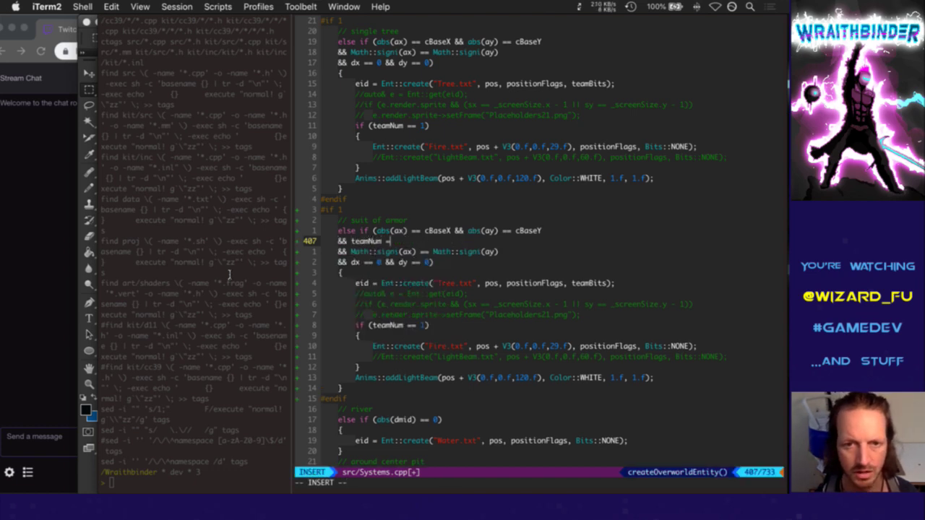
{"action": "type", "text": "= 1"}
{"action": "key", "text": "Escape"}
{"action": "type", "text": ":w"}
{"action": "key", "text": "Return"}
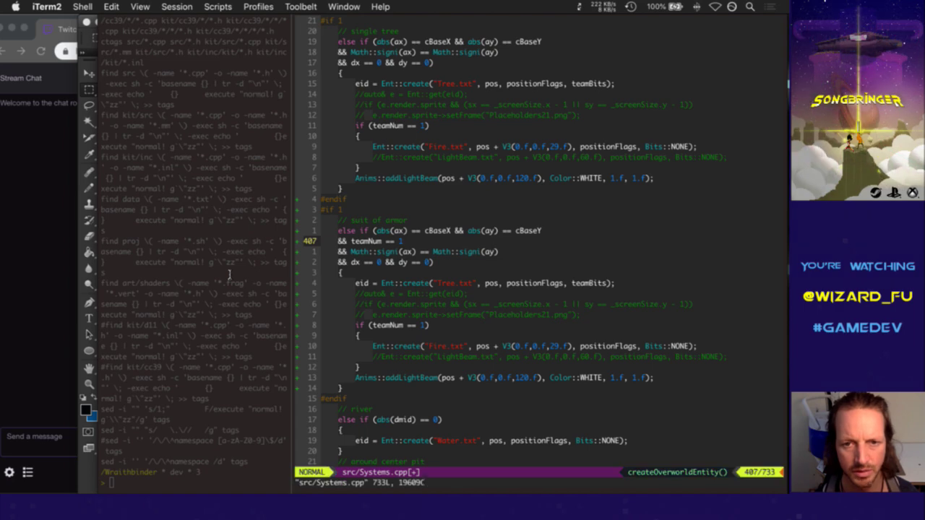
Check how teamNum is assigned at the start of createOverworldEntity() and return to the suit of armor condition
{"action": "key", "text": "bracketleft"}
{"action": "key", "text": "bracketleft"}
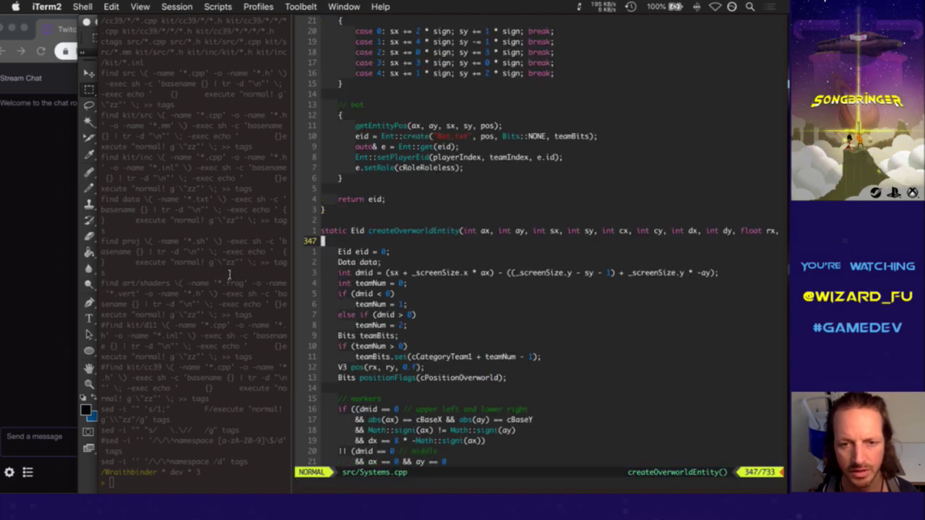
{"action": "key", "text": "ctrl+o"}
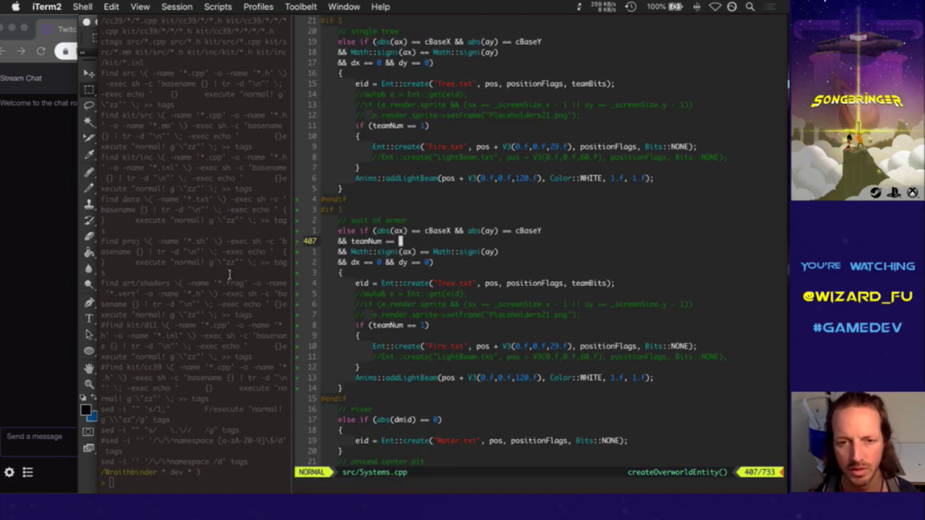
{"action": "key", "text": "j"}
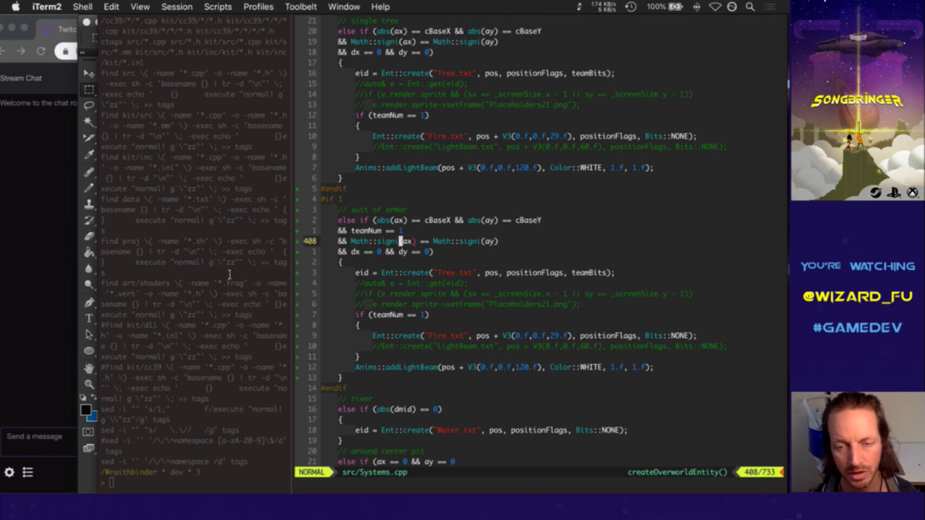
{"action": "key", "text": "shift+o"}
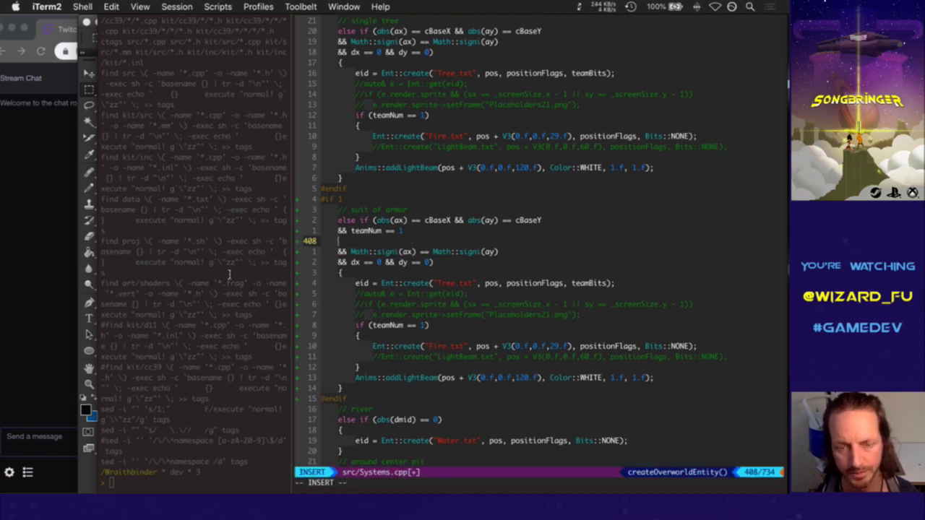
{"action": "type", "text": "&& ax"}
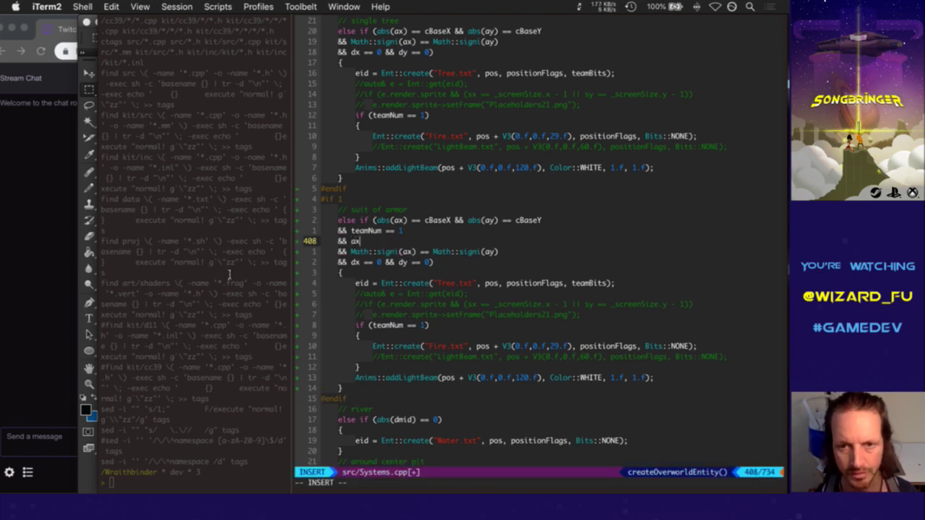
{"action": "key", "text": "Escape"}
{"action": "key", "text": "j"}
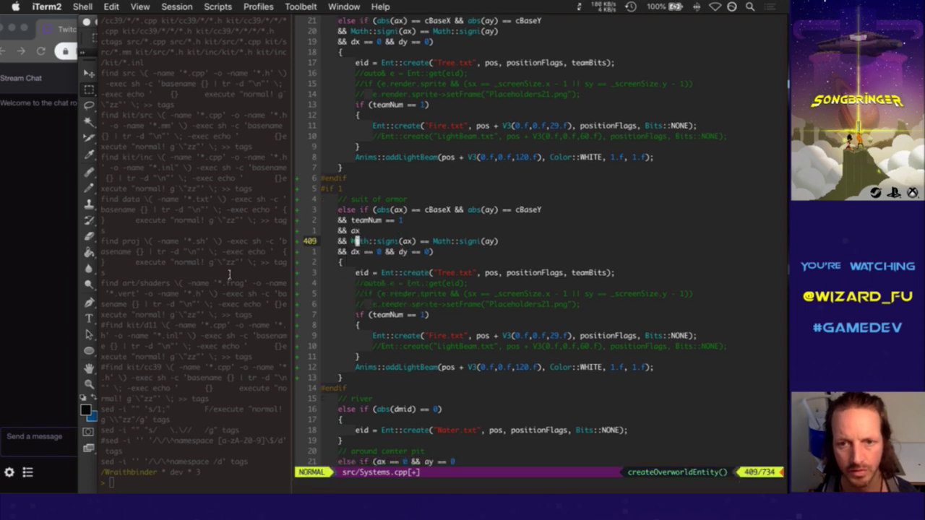
{"action": "key", "text": "k"}
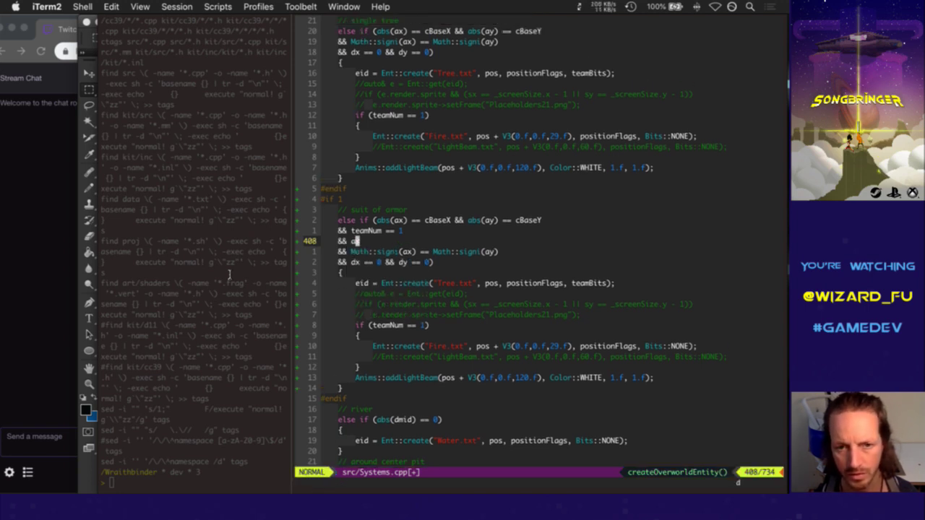
{"action": "key", "text": "d"}
{"action": "key", "text": "j"}
{"action": "key", "text": "l"}
{"action": "key", "text": "w"}
{"action": "key", "text": "w"}
{"action": "key", "text": "w"}
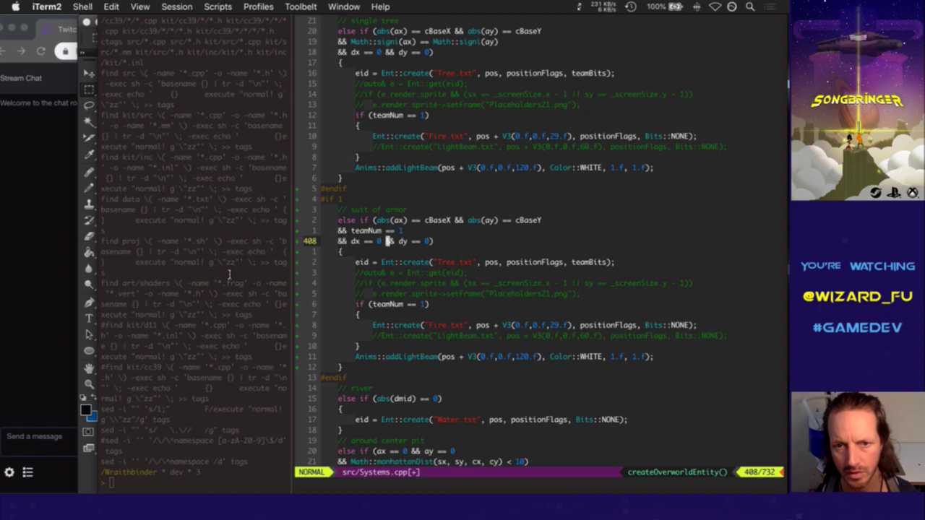
{"action": "key", "text": "u"}
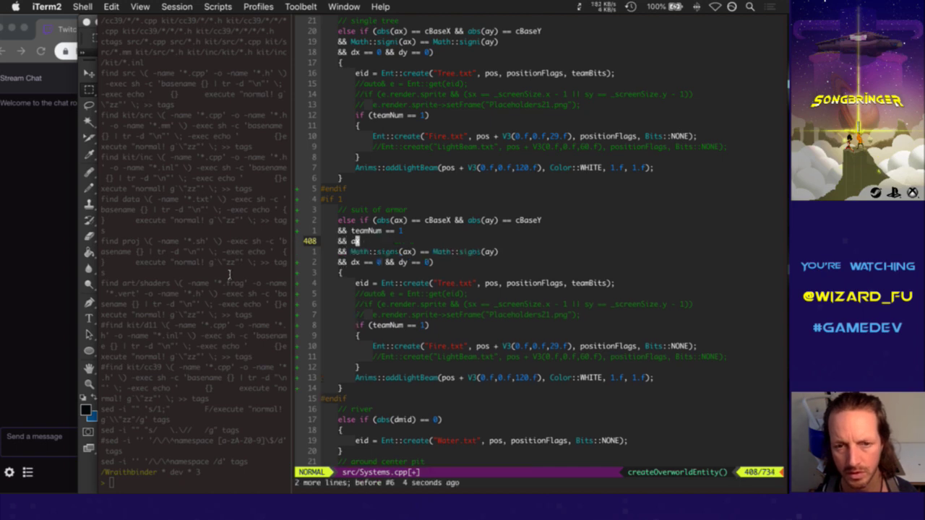
{"action": "key", "text": "u"}
Try comparing the sign of dx instead of ax in the suit of armor condition
{"action": "key", "text": "Escape"}
{"action": "key", "text": "e"}
{"action": "key", "text": "e"}
{"action": "key", "text": "e"}
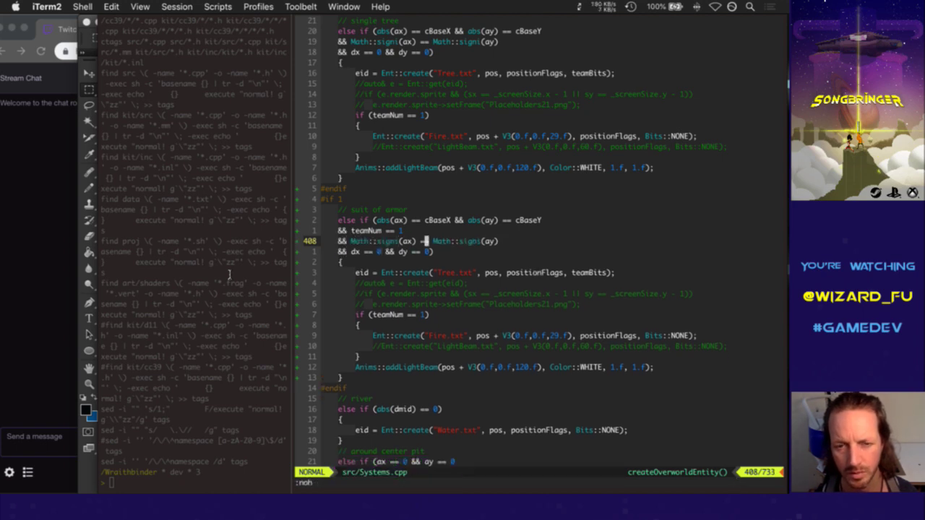
{"action": "key", "text": "l"}
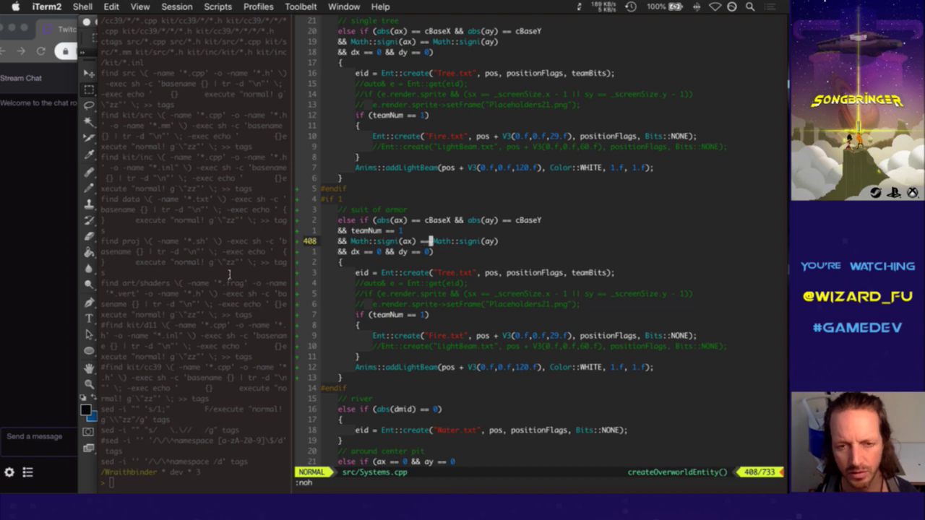
{"action": "key", "text": "h"}
{"action": "key", "text": "h"}
{"action": "key", "text": "h"}
{"action": "key", "text": "h"}
{"action": "key", "text": "h"}
{"action": "key", "text": "h"}
{"action": "key", "text": "r"}
{"action": "key", "text": "d"}
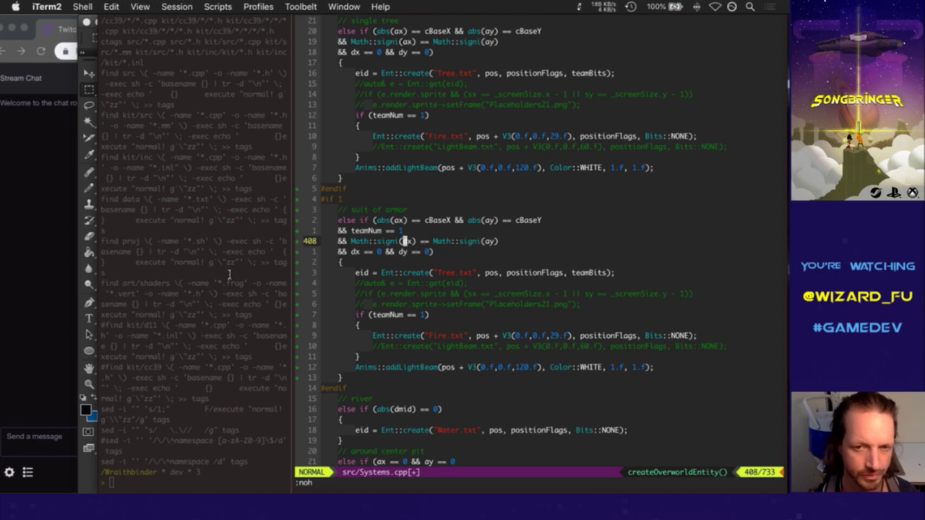
Delete the Math::signi comparison line from the suit of armor condition
{"action": "key", "text": "b"}
{"action": "key", "text": "b"}
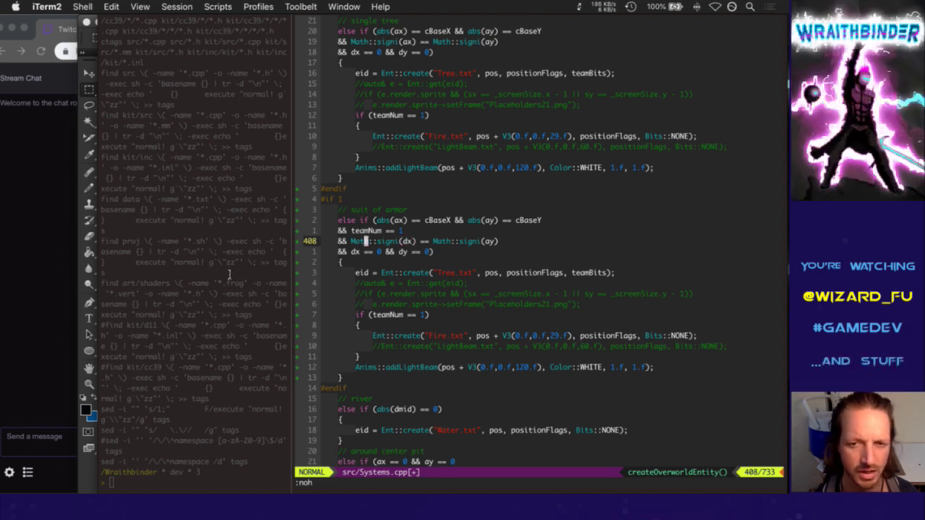
{"action": "key", "text": "d"}
{"action": "key", "text": "d"}
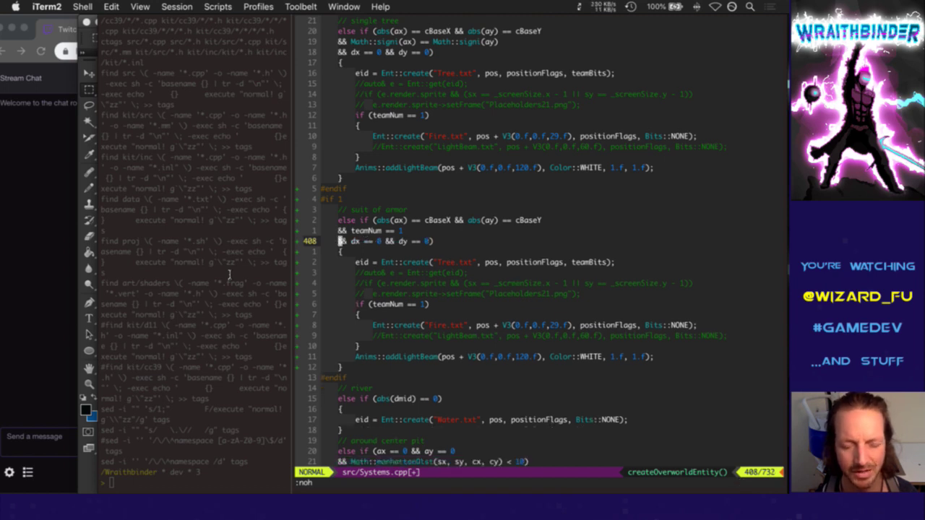
Set the suit of armor condition's dx comparison value to 3 and save the file
{"action": "key", "text": "l"}
{"action": "key", "text": "l"}
{"action": "key", "text": "l"}
{"action": "key", "text": "l"}
{"action": "key", "text": "l"}
{"action": "key", "text": "l"}
{"action": "key", "text": "l"}
{"action": "key", "text": "l"}
{"action": "key", "text": "l"}
{"action": "key", "text": "l"}
{"action": "key", "text": "h"}
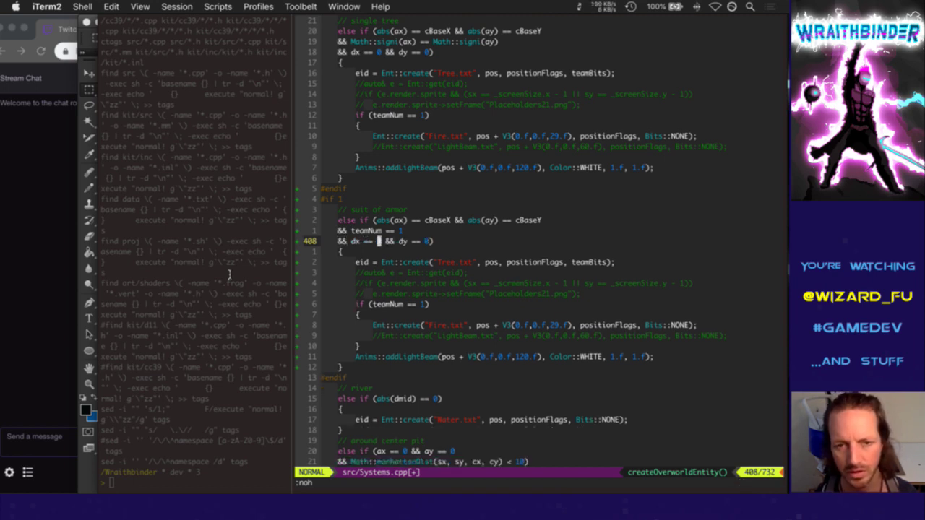
{"action": "key", "text": "r"}
{"action": "key", "text": "3"}
{"action": "key", "text": "w"}
{"action": "key", "text": "w"}
{"action": "key", "text": "w"}
{"action": "key", "text": "w"}
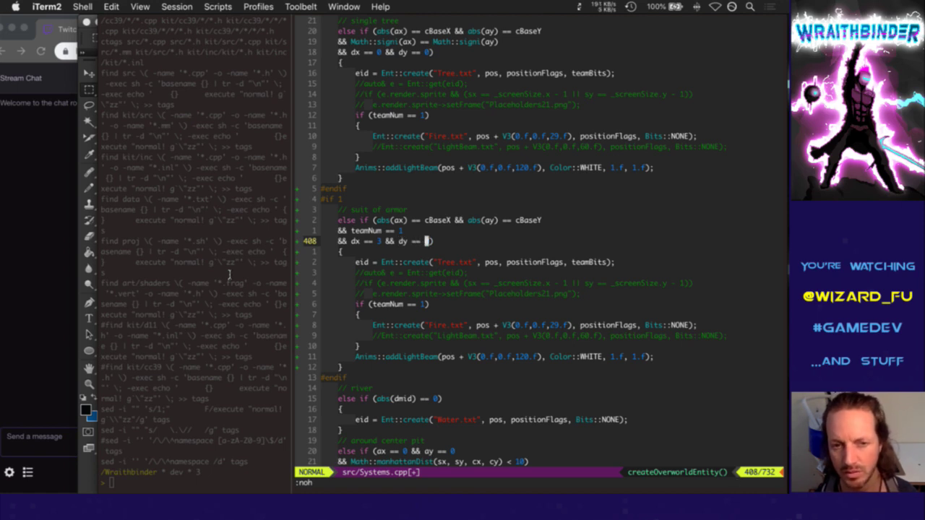
{"action": "type", "text": ":w"}
{"action": "key", "text": "Return"}
Change the created entity file in the suit of armor block from Tree.txt to Suit.txt
{"action": "key", "text": "j"}
{"action": "key", "text": "j"}
{"action": "key", "text": "l"}
{"action": "key", "text": "l"}
{"action": "key", "text": "l"}
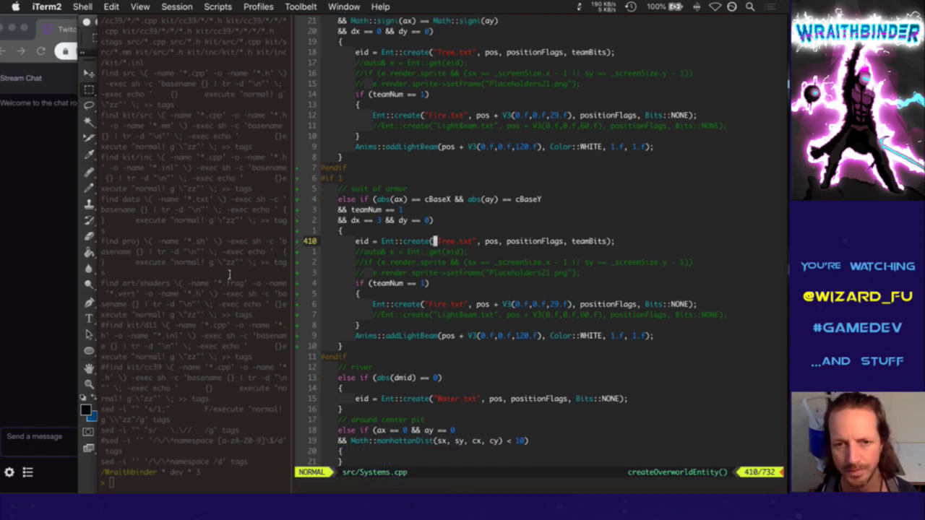
{"action": "type", "text": "cwSuitr"}
{"action": "key", "text": "Escape"}
{"action": "key", "text": "j"}
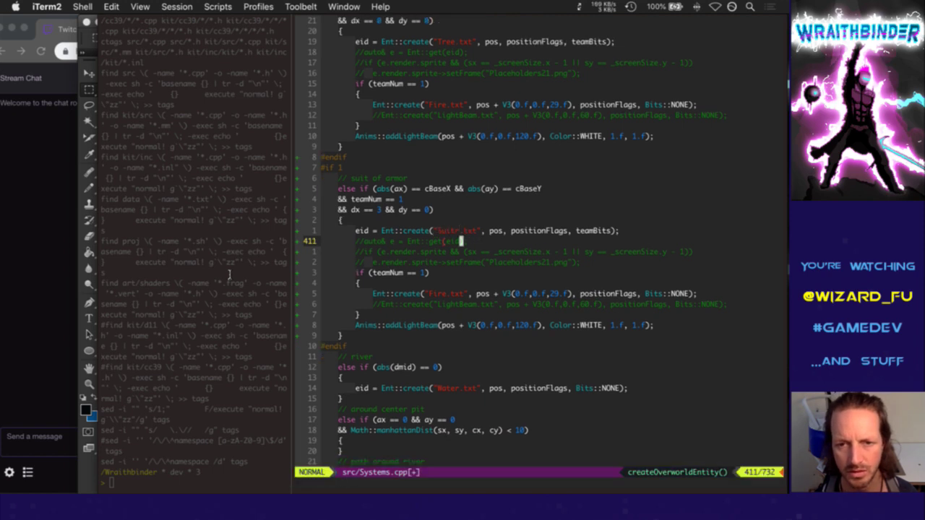
{"action": "key", "text": "k"}
{"action": "key", "text": "h"}
{"action": "key", "text": "x"}
{"action": "key", "text": "l"}
{"action": "key", "text": "j"}
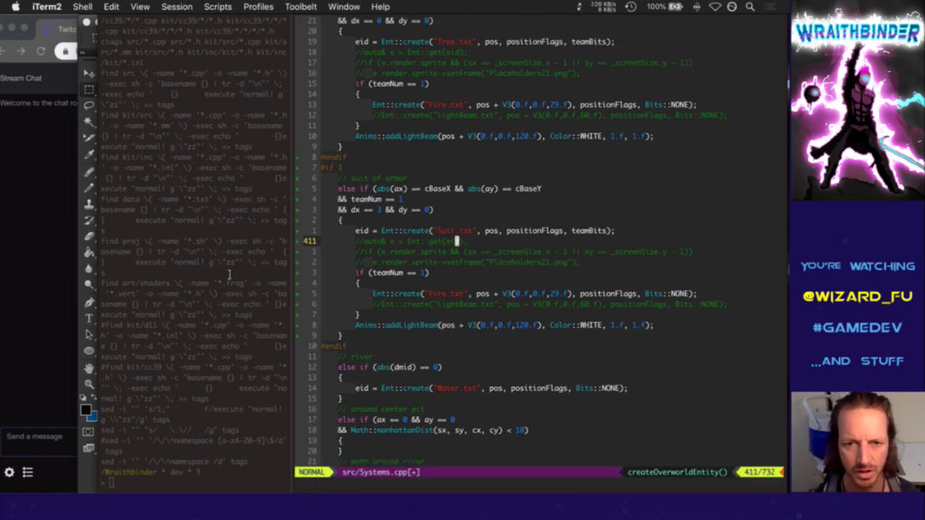
Delete the commented sprite lines, the teamNum fire block and the light beam call from the suit of armor block, and save the file
{"action": "key", "text": "V"}
{"action": "key", "text": "j"}
{"action": "key", "text": "j"}
{"action": "key", "text": "j"}
{"action": "key", "text": "j"}
{"action": "key", "text": "j"}
{"action": "key", "text": "j"}
{"action": "key", "text": "j"}
{"action": "key", "text": "j"}
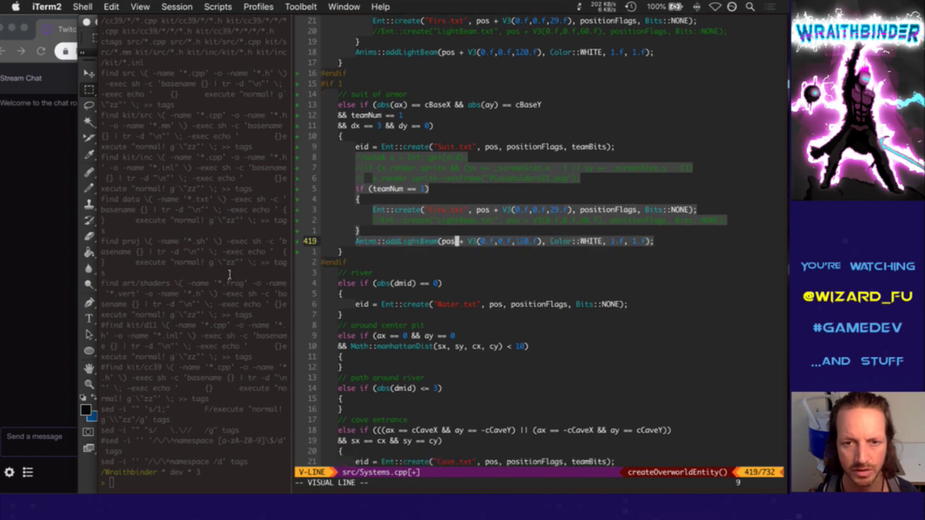
{"action": "type", "text": "d:w"}
{"action": "key", "text": "Return"}
{"action": "type", "text": "k"}
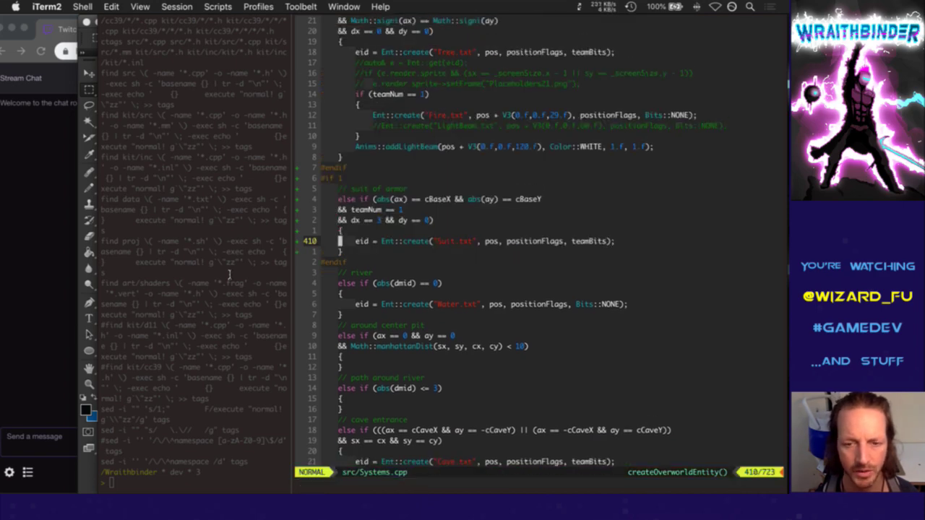
{"action": "type", "text": ":Tags"}
Search the project tags for suit and open data/Suit.txt
{"action": "key", "text": "Return"}
{"action": "type", "text": "suit"}
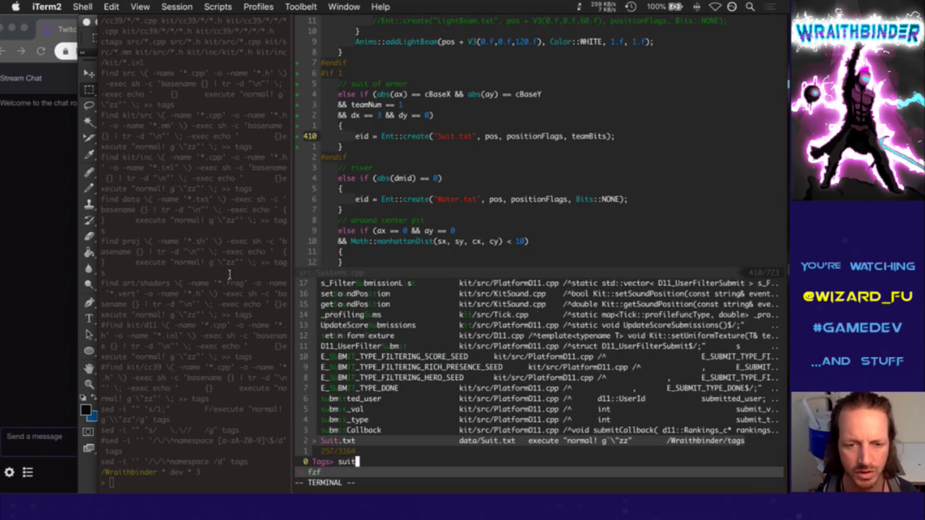
{"action": "key", "text": "Return"}
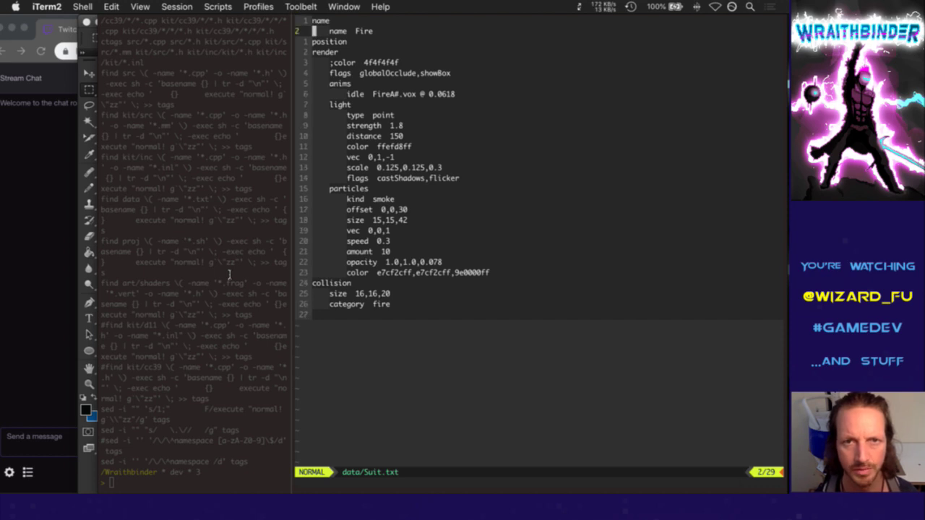
Change the entity's name value to Suit
{"action": "key", "text": "k"}
{"action": "key", "text": "j"}
{"action": "key", "text": "shift+i"}
{"action": "key", "text": "Escape"}
{"action": "key", "text": "shift+a"}
{"action": "key", "text": "BackSpace"}
{"action": "key", "text": "BackSpace"}
{"action": "key", "text": "BackSpace"}
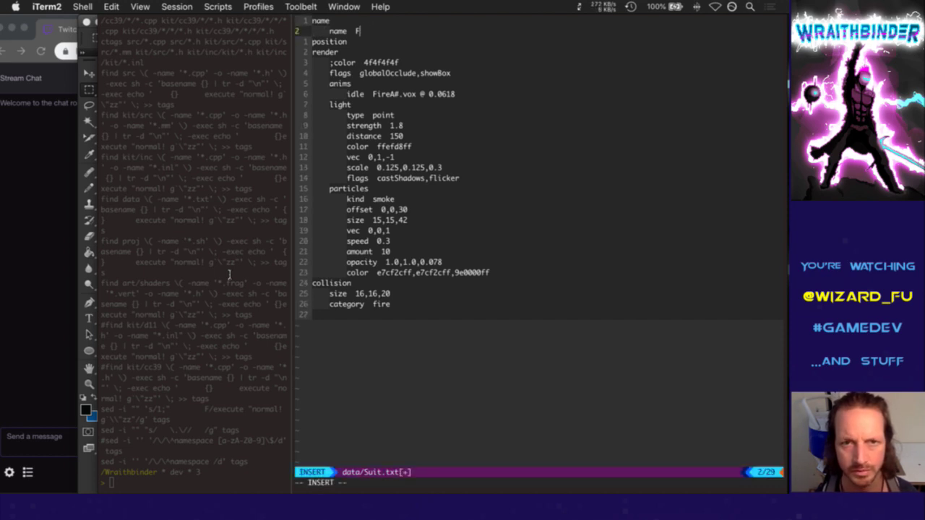
{"action": "key", "text": "BackSpace"}
{"action": "type", "text": "Suit"}
{"action": "key", "text": "Escape"}
Delete the commented-out color line from the render section
{"action": "key", "text": "j"}
{"action": "key", "text": "j"}
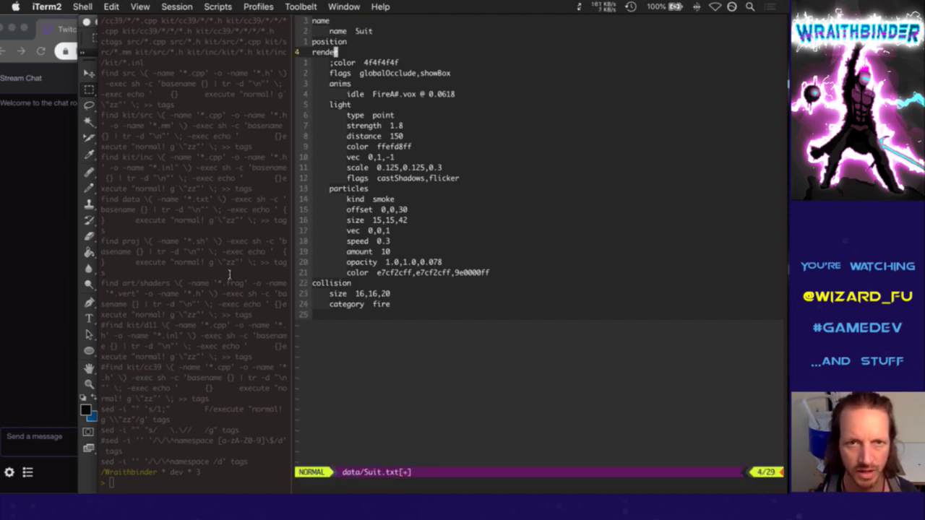
{"action": "key", "text": "j"}
{"action": "key", "text": "d"}
{"action": "key", "text": "d"}
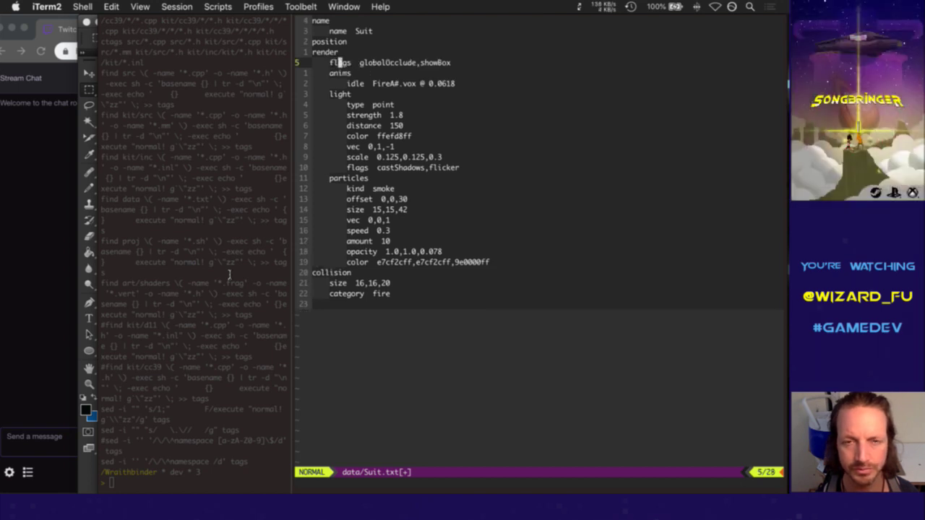
Remove the showBox option from the render flags, keeping only globalOcclude
{"action": "key", "text": "l"}
{"action": "key", "text": "l"}
{"action": "key", "text": "l"}
{"action": "key", "text": "l"}
{"action": "key", "text": "l"}
{"action": "key", "text": "l"}
{"action": "key", "text": "l"}
{"action": "key", "text": "l"}
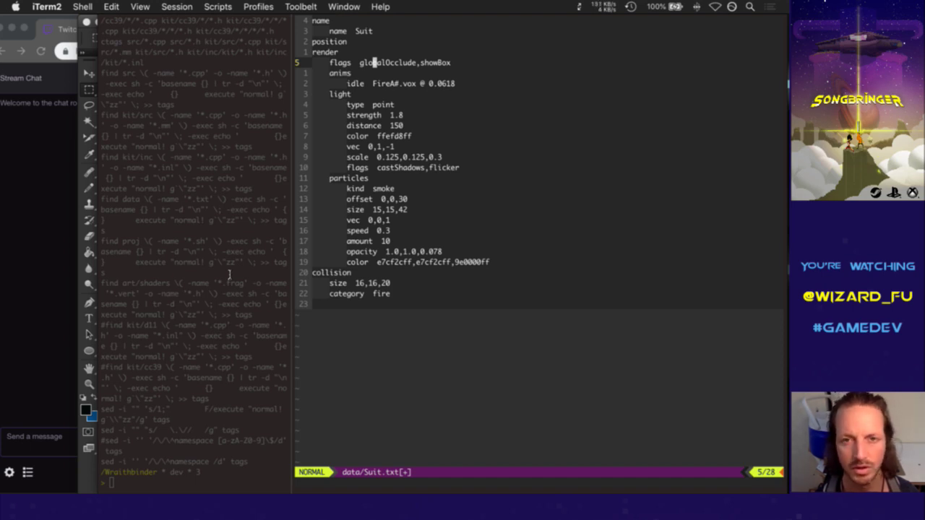
{"action": "key", "text": "l"}
{"action": "key", "text": "l"}
{"action": "key", "text": "l"}
{"action": "key", "text": "l"}
{"action": "key", "text": "l"}
{"action": "key", "text": "l"}
{"action": "key", "text": "l"}
{"action": "key", "text": "l"}
{"action": "key", "text": "l"}
{"action": "key", "text": "l"}
{"action": "key", "text": "l"}
{"action": "key", "text": "l"}
{"action": "key", "text": "l"}
{"action": "key", "text": "l"}
{"action": "key", "text": "h"}
{"action": "key", "text": "h"}
{"action": "key", "text": "h"}
{"action": "key", "text": "h"}
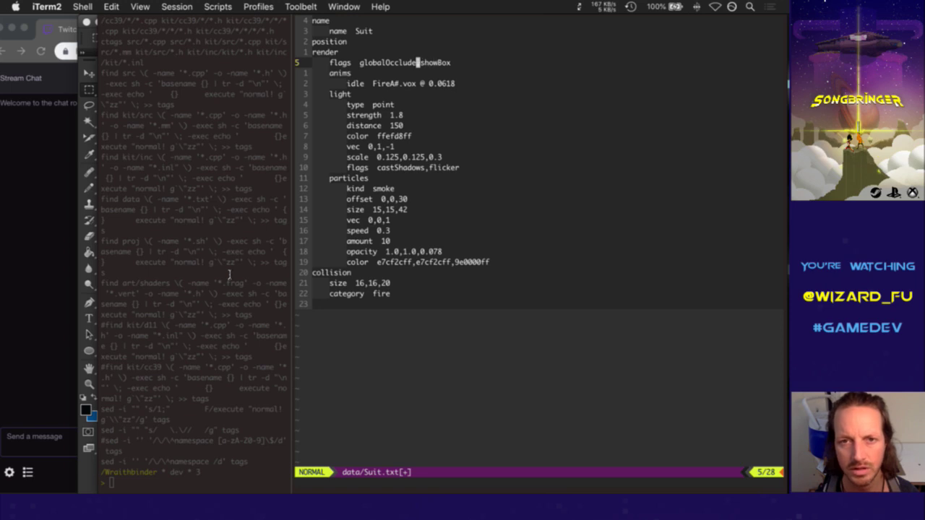
{"action": "key", "text": "C"}
{"action": "key", "text": "Escape"}
Change the idle animation's file to Armor.vox in place of the fire animation
{"action": "key", "text": "j"}
{"action": "key", "text": "j"}
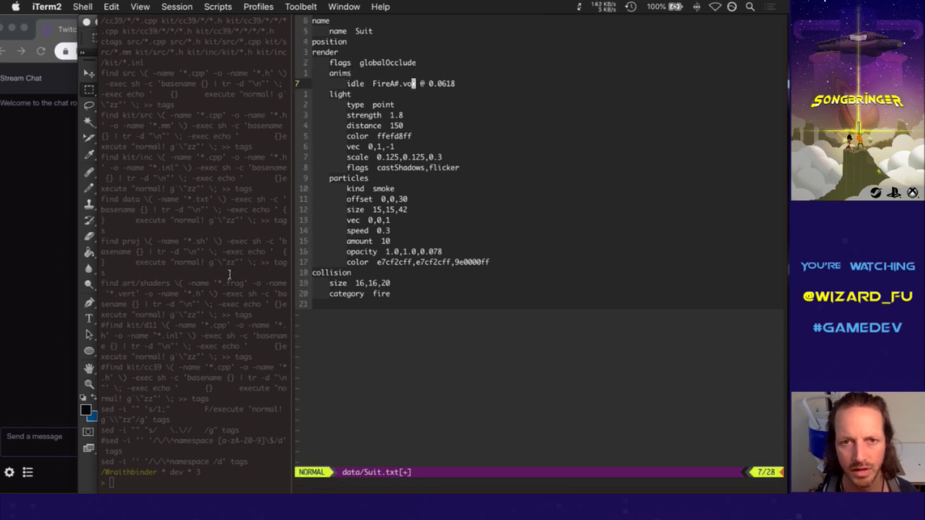
{"action": "key", "text": "h"}
{"action": "key", "text": "h"}
{"action": "key", "text": "h"}
{"action": "key", "text": "h"}
{"action": "key", "text": "h"}
{"action": "key", "text": "h"}
{"action": "key", "text": "h"}
{"action": "key", "text": "h"}
{"action": "key", "text": "h"}
{"action": "key", "text": "h"}
{"action": "key", "text": "h"}
{"action": "key", "text": "h"}
{"action": "key", "text": "l"}
{"action": "key", "text": "l"}
{"action": "key", "text": "l"}
{"action": "key", "text": "v"}
{"action": "key", "text": "l"}
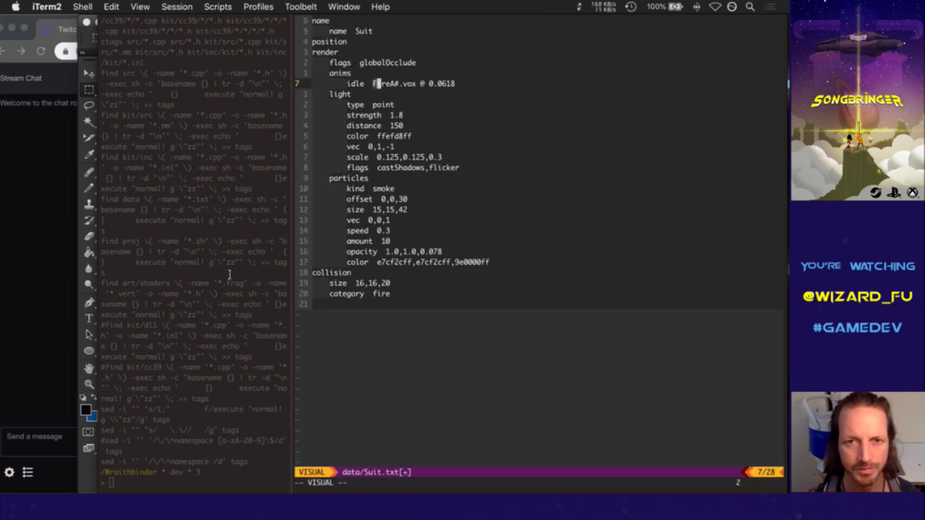
{"action": "key", "text": "u"}
{"action": "key", "text": "v"}
{"action": "key", "text": "l"}
{"action": "key", "text": "l"}
{"action": "key", "text": "l"}
{"action": "key", "text": "l"}
{"action": "key", "text": "l"}
{"action": "key", "text": "l"}
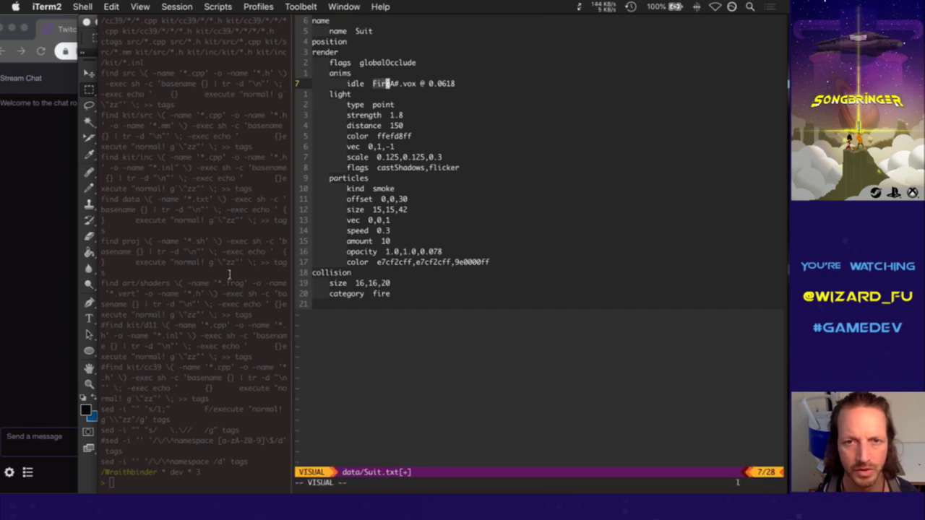
{"action": "type", "text": "hcArmor"}
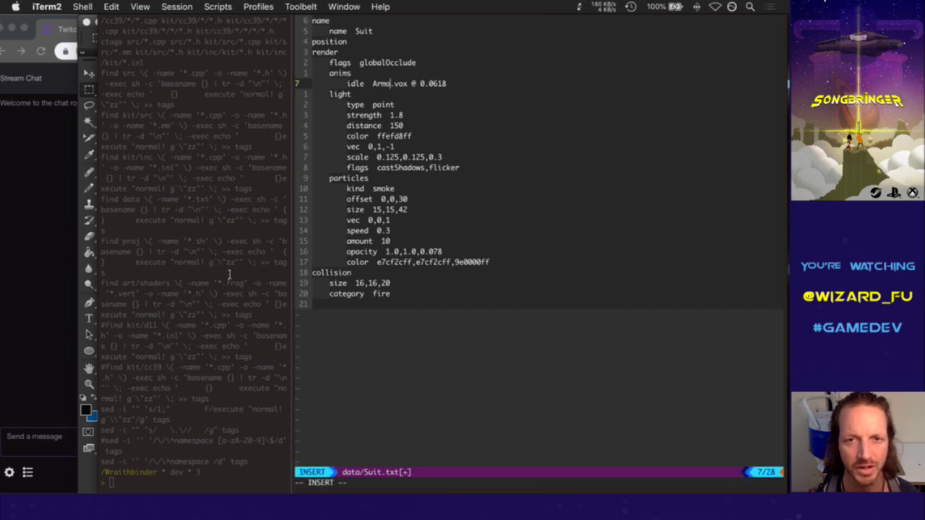
{"action": "key", "text": "Escape"}
Try removing the frame timing after Armor.vox on the idle animation line, and undo the removal
{"action": "key", "text": "w"}
{"action": "key", "text": "w"}
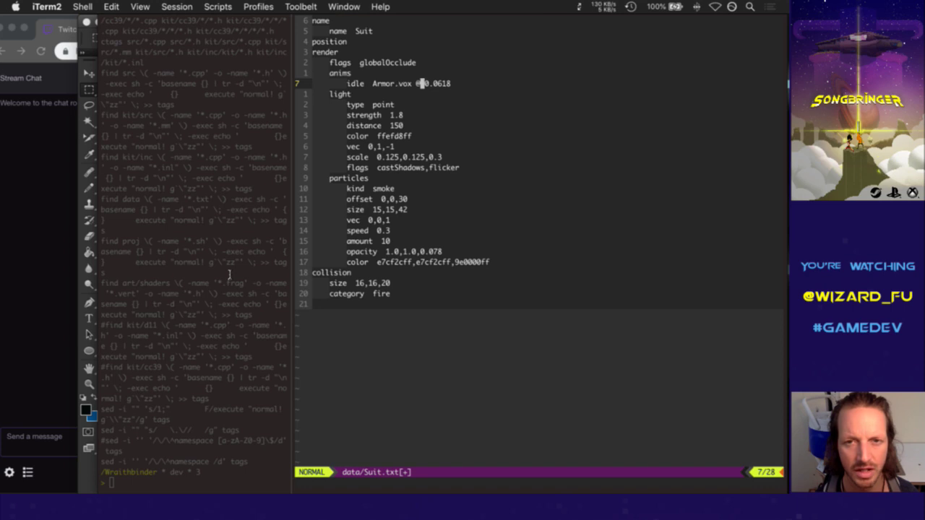
{"action": "key", "text": "h"}
{"action": "key", "text": "shift+c"}
{"action": "key", "text": "Escape"}
{"action": "key", "text": "j"}
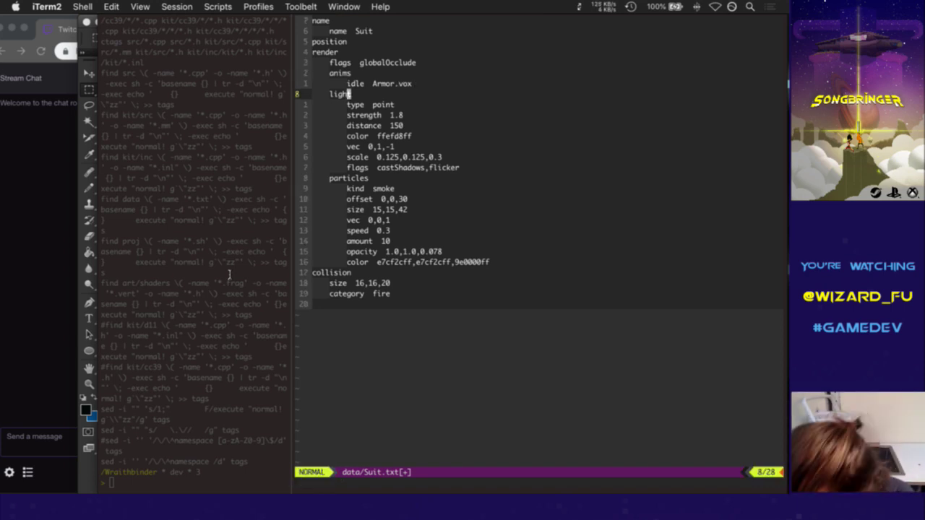
{"action": "key", "text": "u"}
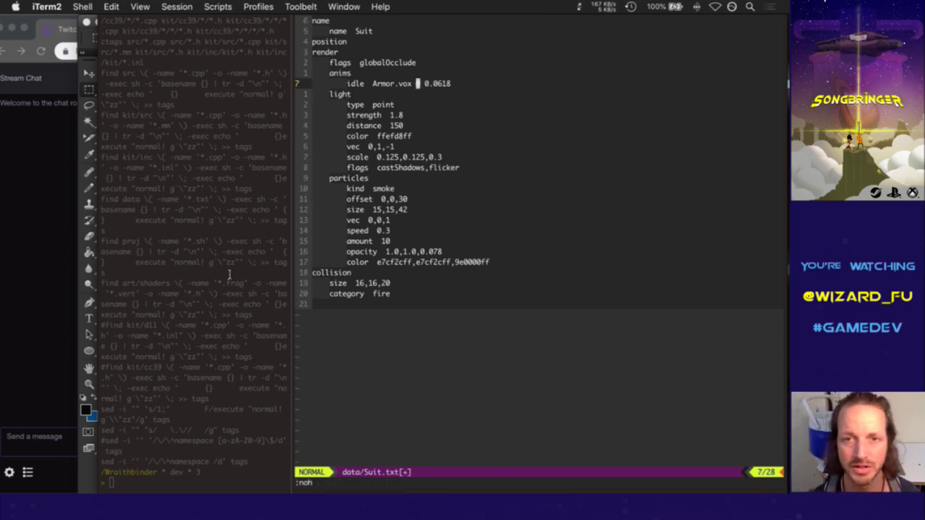
Set the idle animation's frame timing to 0.1
{"action": "key", "text": "w"}
{"action": "key", "text": "w"}
{"action": "key", "text": "w"}
{"action": "key", "text": "w"}
{"action": "type", "text": "cw1"}
{"action": "key", "text": "Escape"}
{"action": "key", "text": "j"}
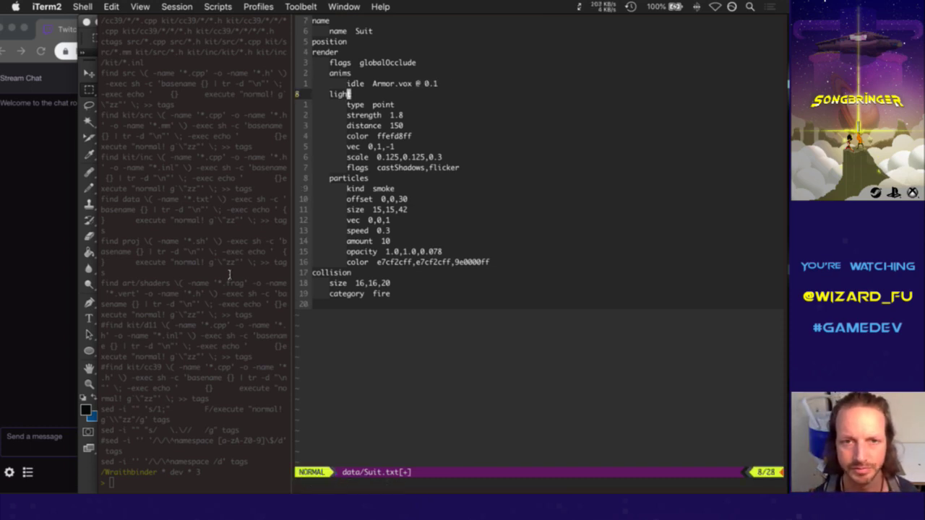
{"action": "key", "text": "V"}
{"action": "key", "text": "j"}
{"action": "key", "text": "y"}
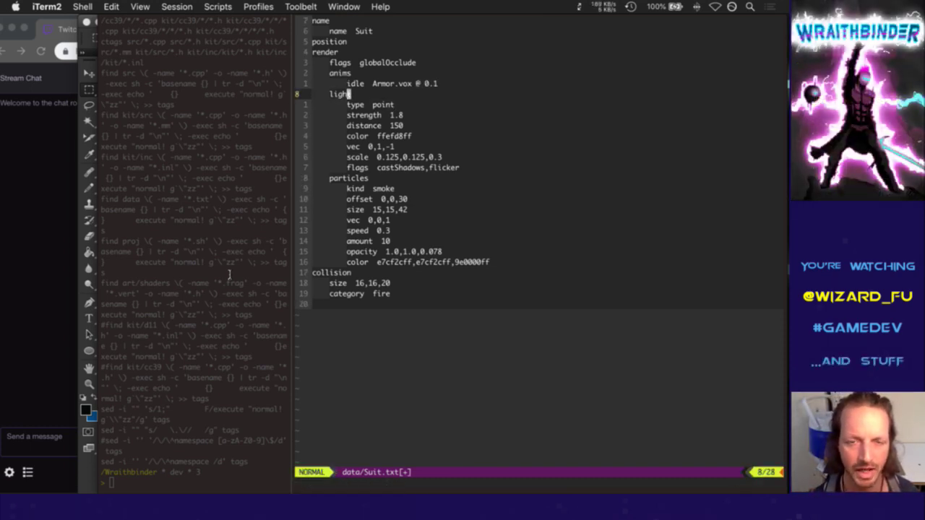
{"action": "key", "text": "V"}
{"action": "key", "text": "j"}
{"action": "key", "text": "j"}
{"action": "key", "text": "j"}
{"action": "key", "text": "j"}
{"action": "key", "text": "j"}
{"action": "key", "text": "j"}
{"action": "key", "text": "j"}
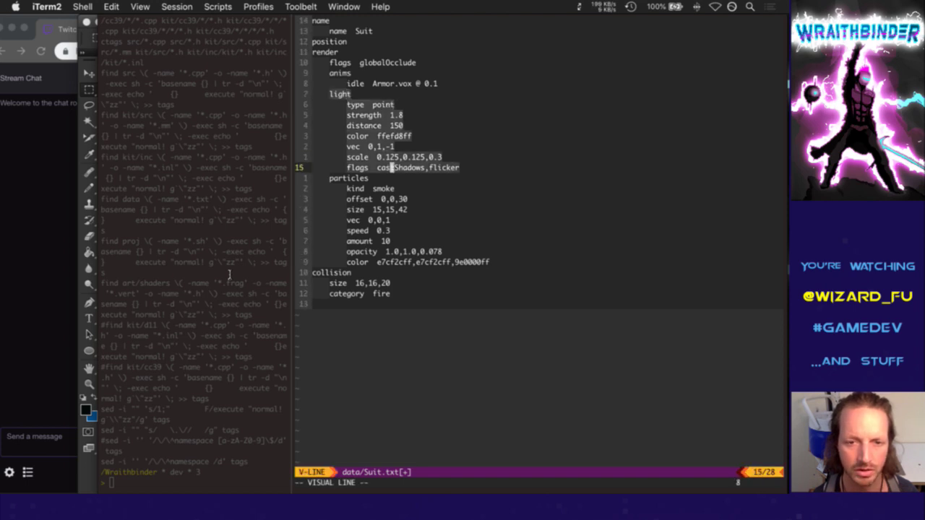
{"action": "key", "text": "Escape"}
{"action": "key", "text": "k"}
{"action": "key", "text": "k"}
{"action": "key", "text": "k"}
{"action": "key", "text": "k"}
{"action": "key", "text": "k"}
{"action": "key", "text": "k"}
{"action": "key", "text": "k"}
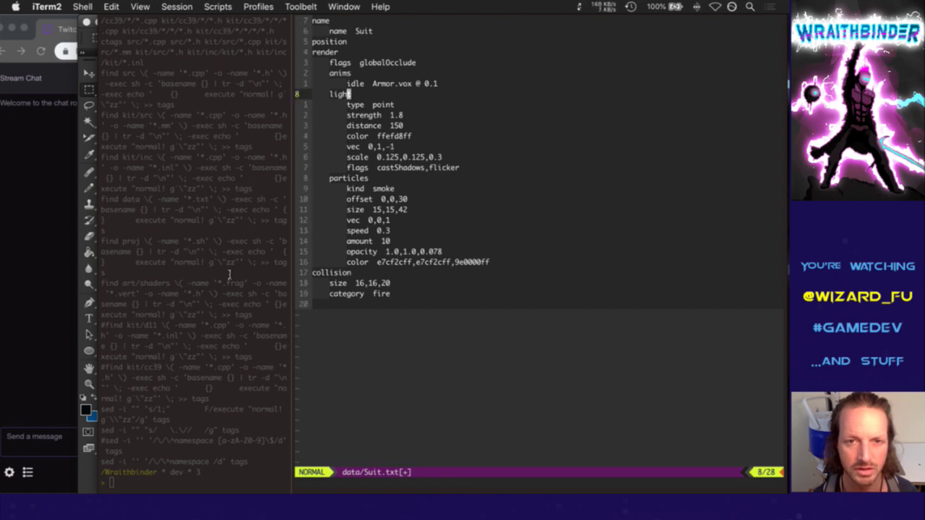
Comment out the light and particles headings in the render section with a semicolon each
{"action": "key", "text": "asciicircum"}
{"action": "type", "text": "i;"}
{"action": "key", "text": "Escape"}
{"action": "key", "text": "j"}
{"action": "key", "text": "j"}
{"action": "key", "text": "j"}
{"action": "key", "text": "j"}
{"action": "key", "text": "j"}
{"action": "key", "text": "j"}
{"action": "key", "text": "j"}
{"action": "key", "text": "j"}
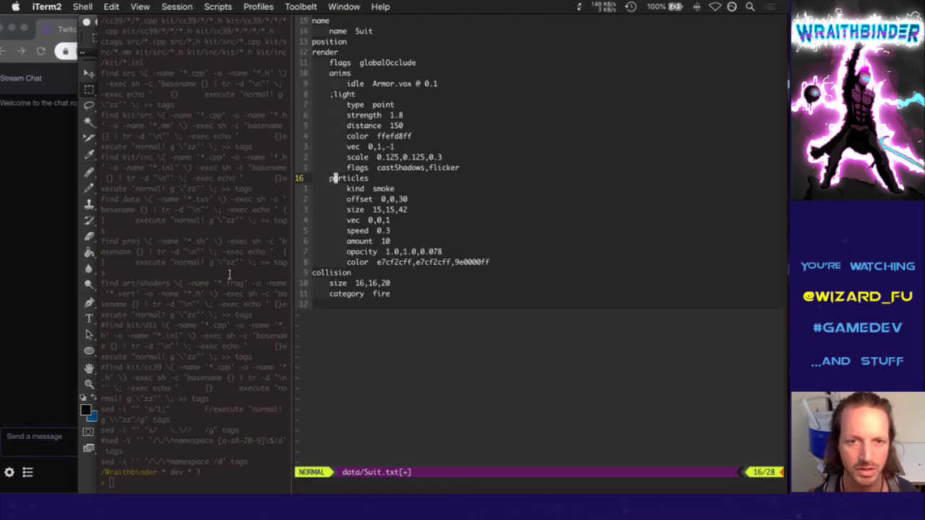
{"action": "key", "text": "shift+i"}
{"action": "type", "text": ";"}
{"action": "key", "text": "Escape"}
Clear the fire value from the collision category line and save the file
{"action": "key", "text": "j"}
{"action": "key", "text": "j"}
{"action": "key", "text": "j"}
{"action": "key", "text": "j"}
{"action": "key", "text": "j"}
{"action": "key", "text": "j"}
{"action": "key", "text": "j"}
{"action": "key", "text": "j"}
{"action": "key", "text": "j"}
{"action": "key", "text": "j"}
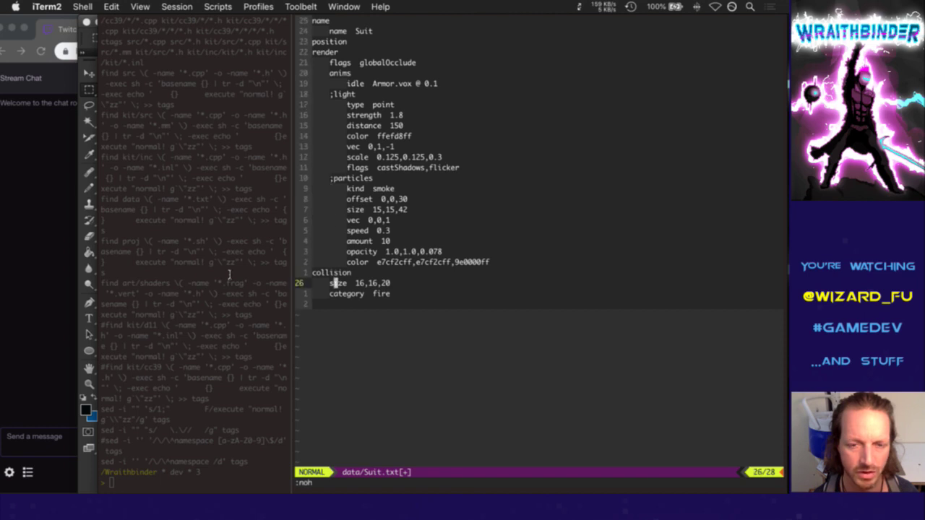
{"action": "key", "text": "j"}
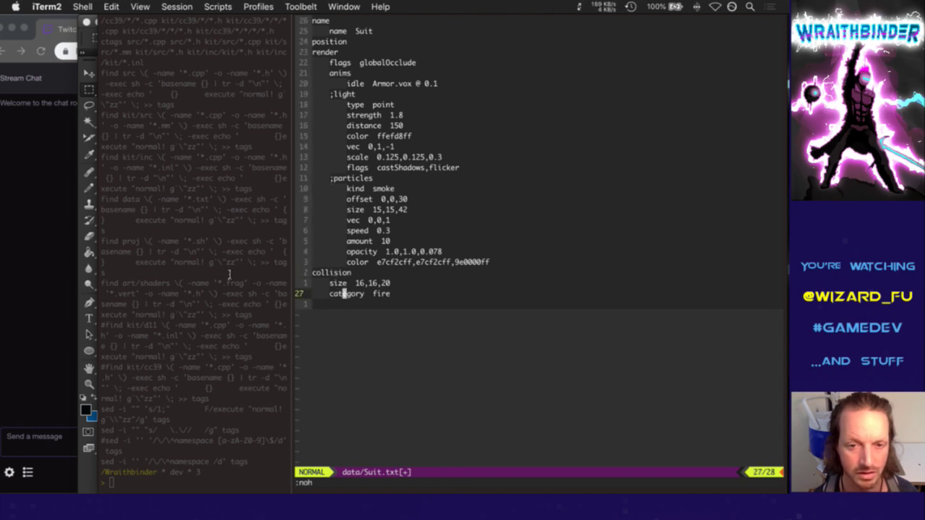
{"action": "key", "text": "l"}
{"action": "key", "text": "l"}
{"action": "key", "text": "l"}
{"action": "key", "text": "l"}
{"action": "key", "text": "l"}
{"action": "key", "text": "l"}
{"action": "key", "text": "l"}
{"action": "key", "text": "shift+d"}
{"action": "type", "text": ":w"}
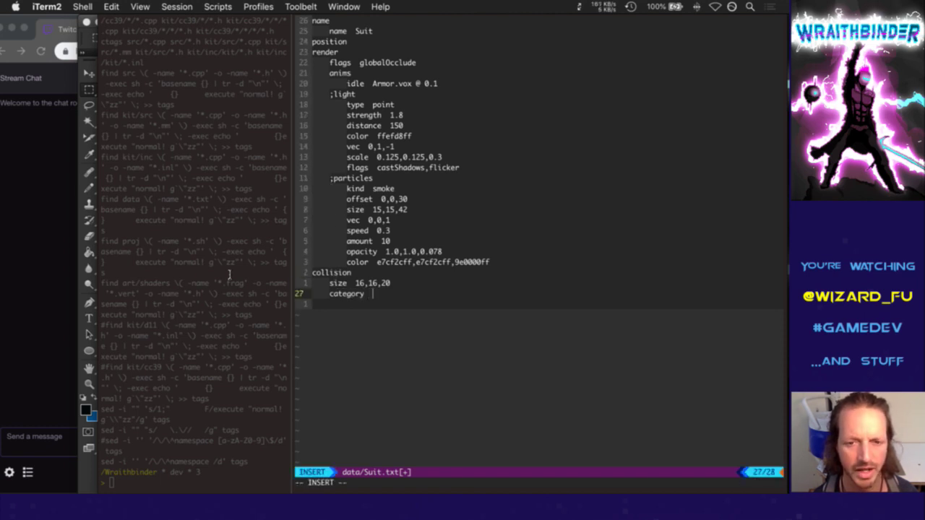
{"action": "key", "text": "Return"}
Open src/CollisionComponent.h and examine the available values in the CollisionCategories enum
{"action": "type", "text": "gtcolco"}
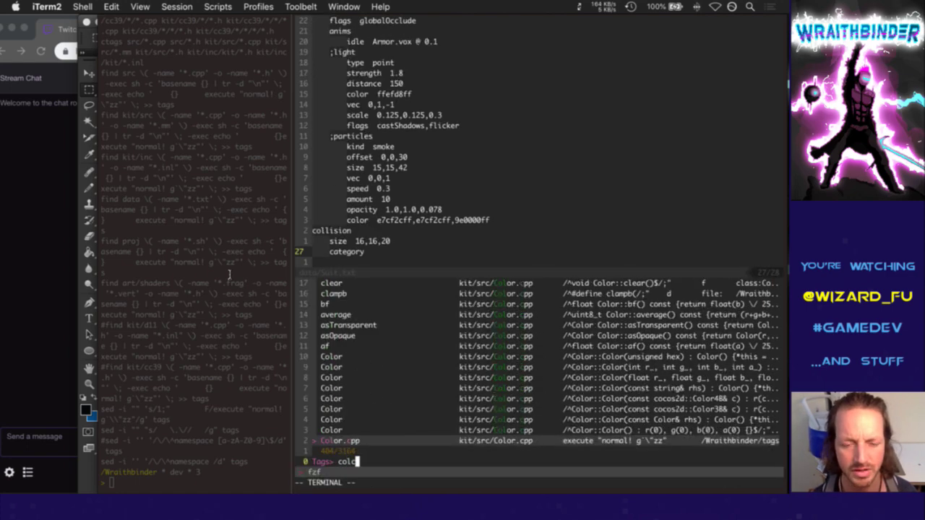
{"action": "key", "text": "Up"}
{"action": "key", "text": "Up"}
{"action": "key", "text": "Up"}
{"action": "key", "text": "Return"}
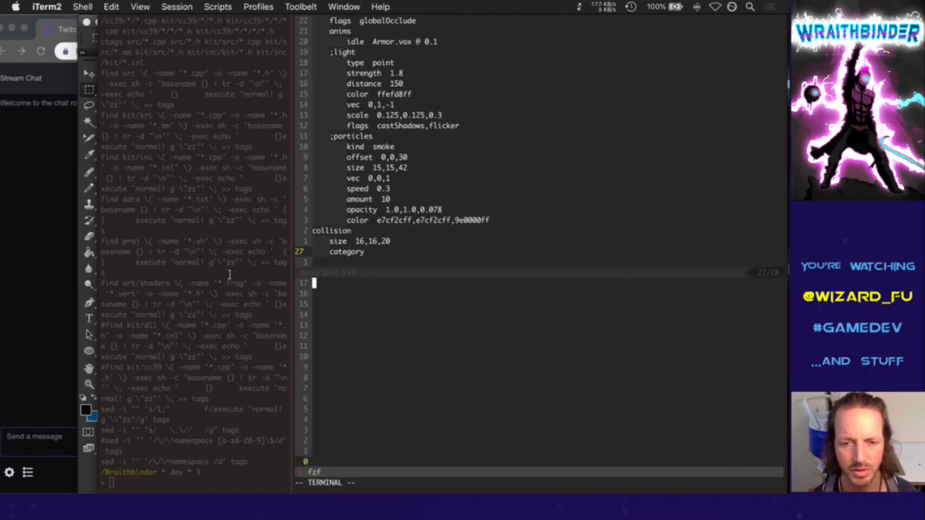
{"action": "key", "text": "shift+g"}
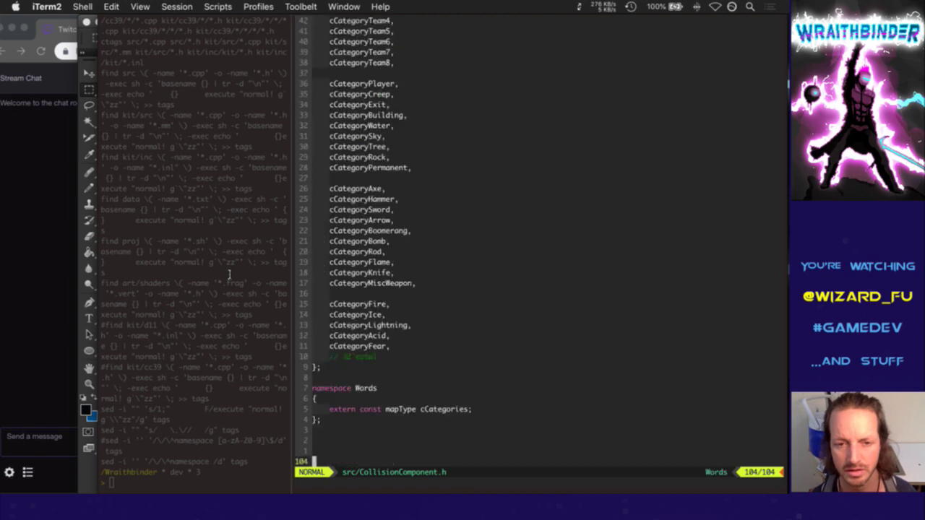
{"action": "key", "text": "k"}
{"action": "key", "text": "k"}
{"action": "key", "text": "k"}
{"action": "key", "text": "k"}
{"action": "key", "text": "k"}
{"action": "key", "text": "k"}
{"action": "key", "text": "k"}
{"action": "key", "text": "k"}
{"action": "key", "text": "k"}
{"action": "key", "text": "k"}
{"action": "key", "text": "k"}
{"action": "key", "text": "k"}
{"action": "key", "text": "k"}
{"action": "key", "text": "k"}
{"action": "key", "text": "k"}
{"action": "key", "text": "k"}
{"action": "key", "text": "k"}
{"action": "key", "text": "k"}
{"action": "key", "text": "k"}
{"action": "key", "text": "k"}
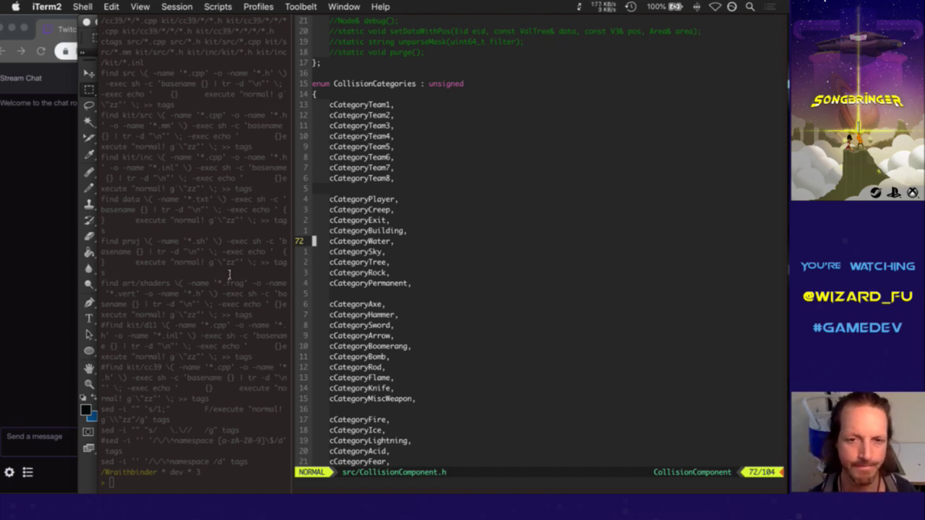
Return to data/Suit.txt, set the collision category to building and save the file
{"action": "type", "text": ":bp!"}
{"action": "key", "text": "Return"}
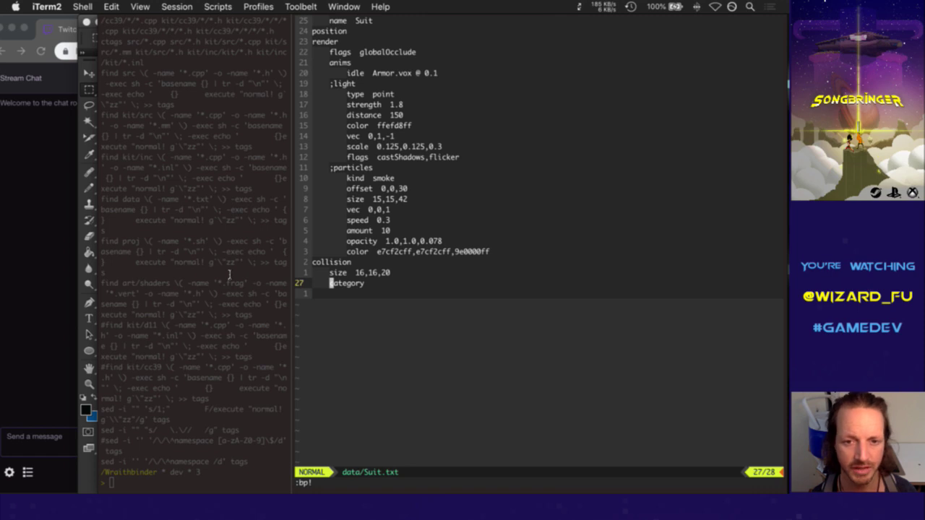
{"action": "type", "text": "A  building"}
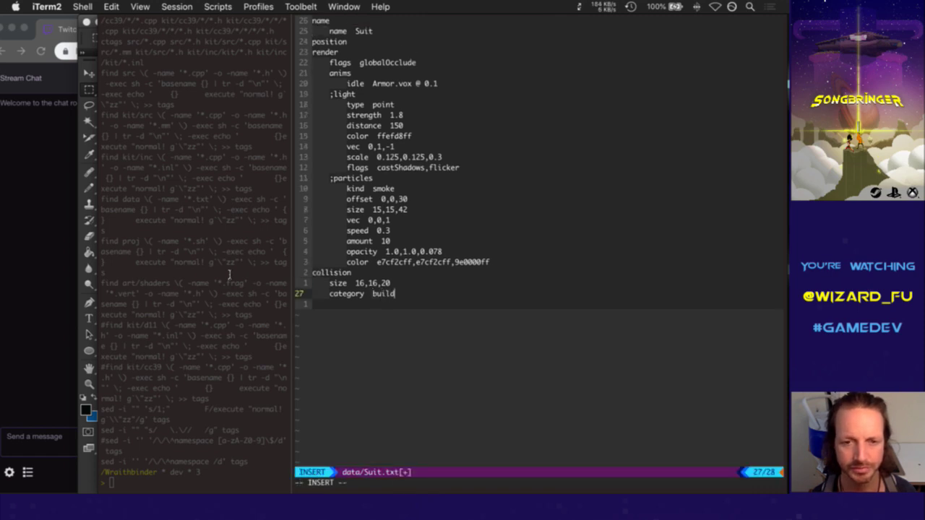
{"action": "key", "text": "Escape"}
{"action": "key", "text": "ctrl+s"}
Undo the building value on the collision category line of data/Suit.txt
{"action": "key", "text": "k"}
{"action": "key", "text": "k"}
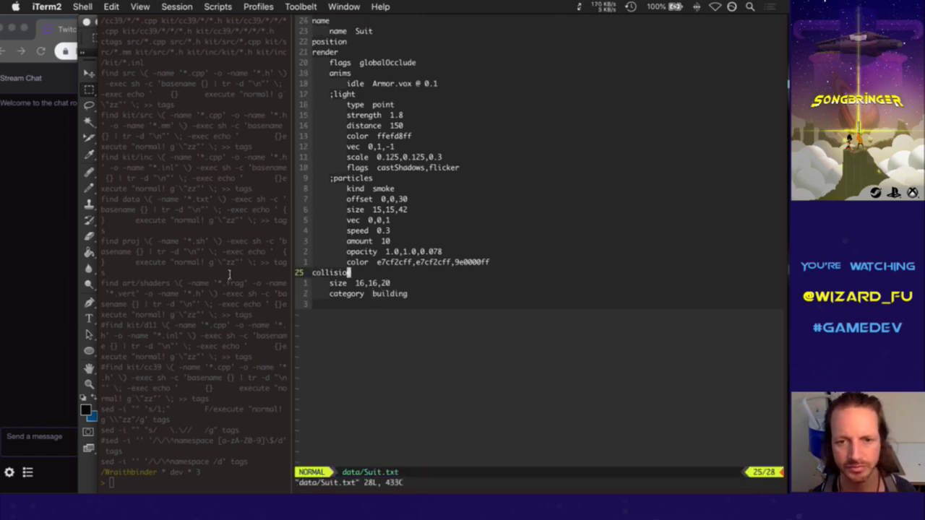
{"action": "key", "text": "u"}
{"action": "key", "text": "j"}
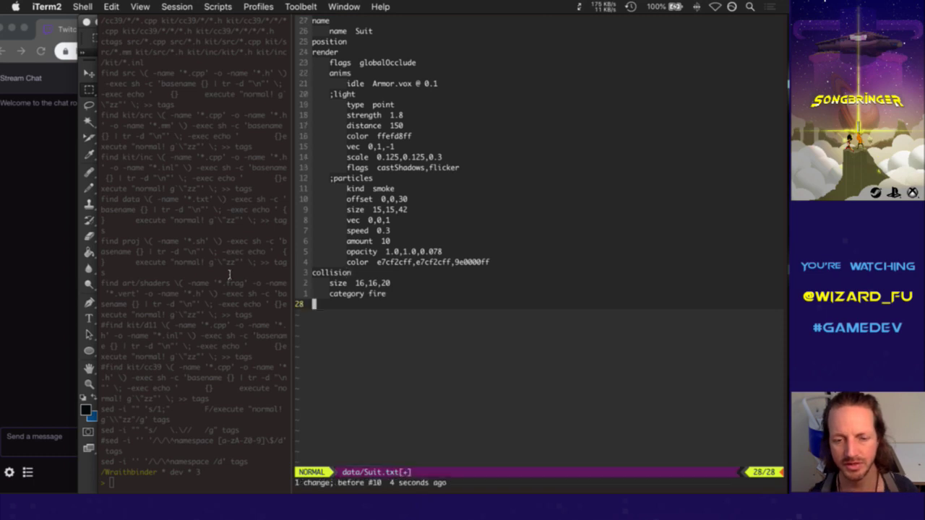
Build and run the game from the terminal with "pwd; and make; and make run", returning to the editor while it compiles
{"action": "key", "text": "super+alt+Left"}
{"action": "key", "text": "ctrl+l"}
{"action": "key", "text": "Up"}
{"action": "key", "text": "Return"}
{"action": "key", "text": "super+alt+Right"}
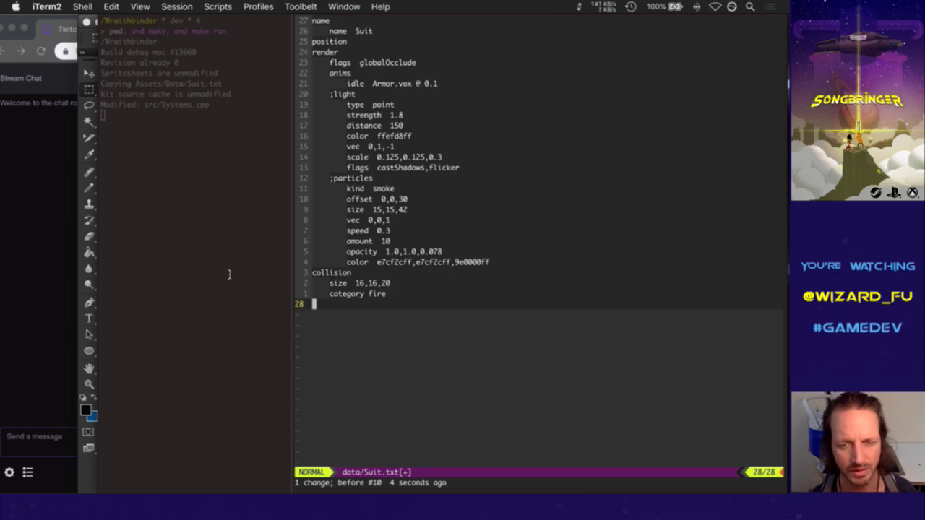
Set the collision category in data/Suit.txt back to building and save the file
{"action": "key", "text": "u"}
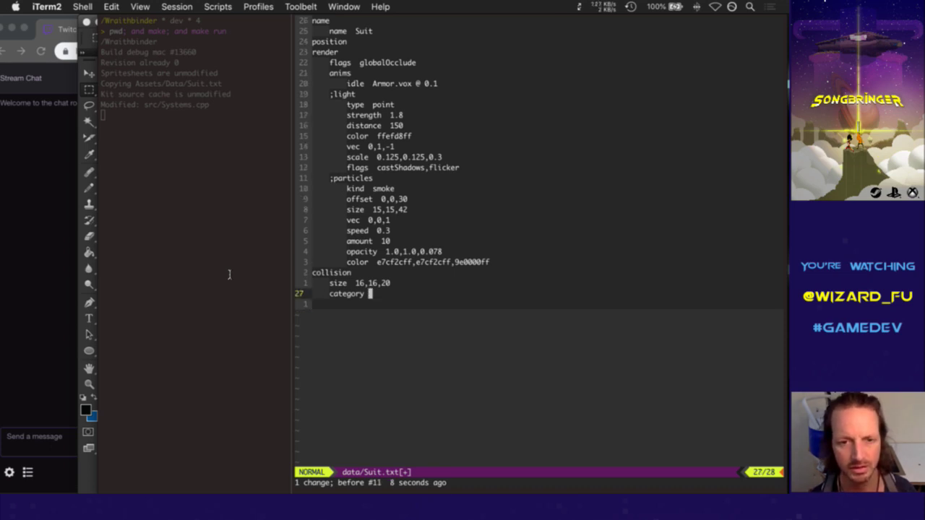
{"action": "key", "text": "ctrl+r"}
{"action": "key", "text": "ctrl+r"}
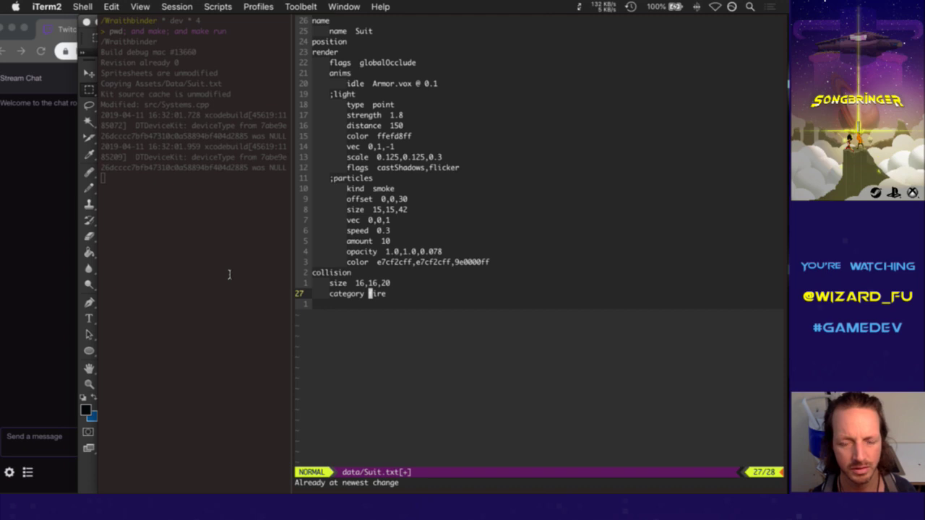
{"action": "type", "text": "cw"}
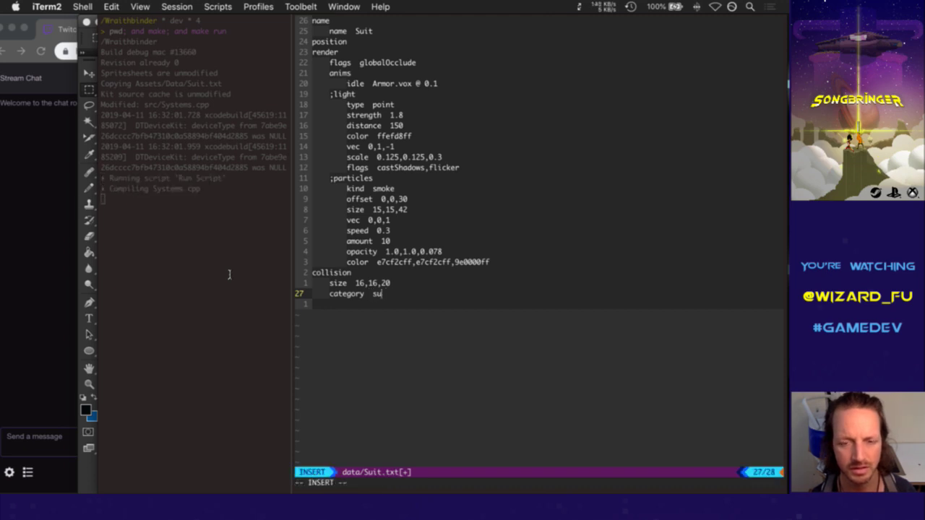
{"action": "type", "text": "building"}
{"action": "key", "text": "Escape"}
{"action": "type", "text": ":w"}
{"action": "key", "text": "Return"}
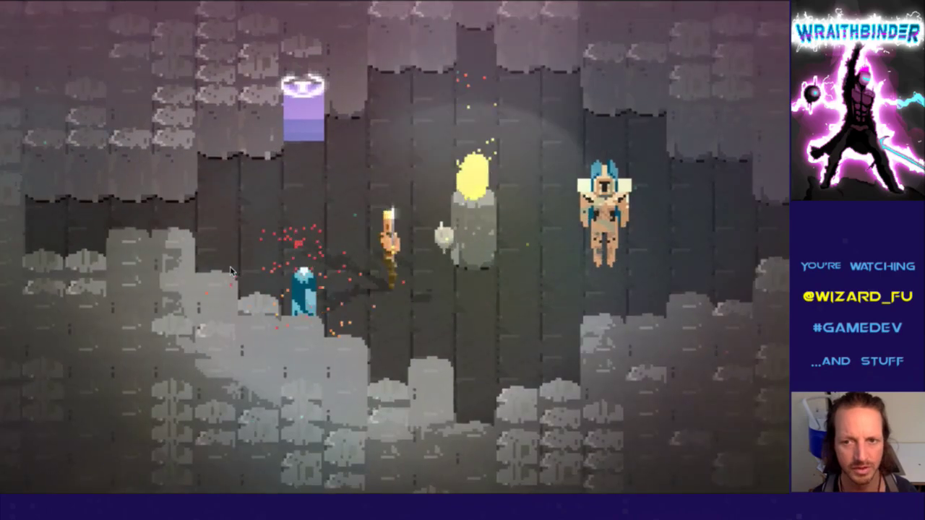
Walk the character around and into the suit in the running game to check its collision from every side
{"action": "key", "text": "s"}
{"action": "key", "text": "d"}
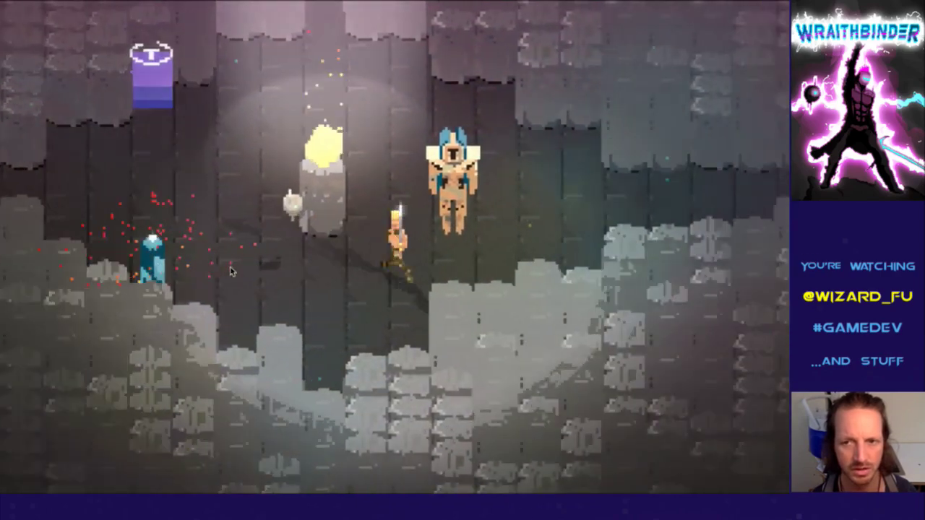
{"action": "key", "text": "w"}
{"action": "key", "text": "d"}
{"action": "key", "text": "s"}
{"action": "key", "text": "a"}
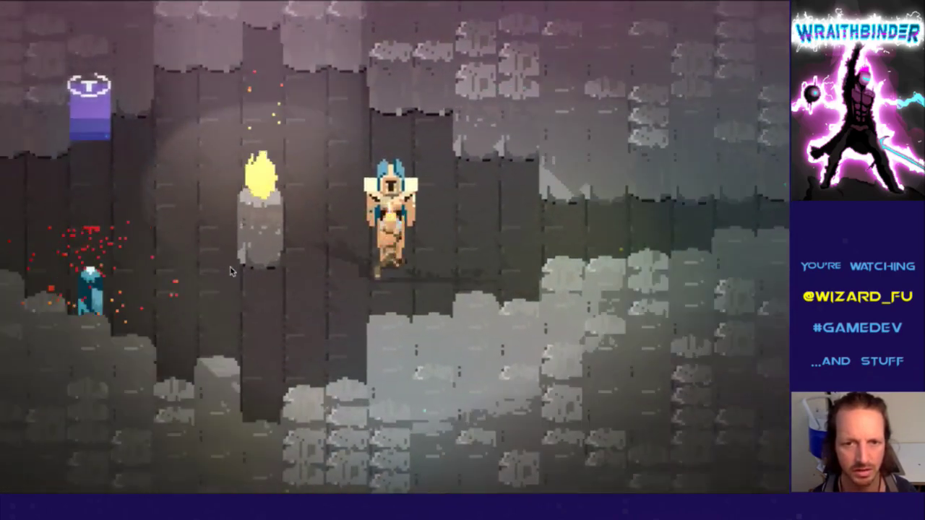
{"action": "key", "text": "w"}
{"action": "key", "text": "s"}
{"action": "key", "text": "d"}
{"action": "key", "text": "a"}
{"action": "key", "text": "w"}
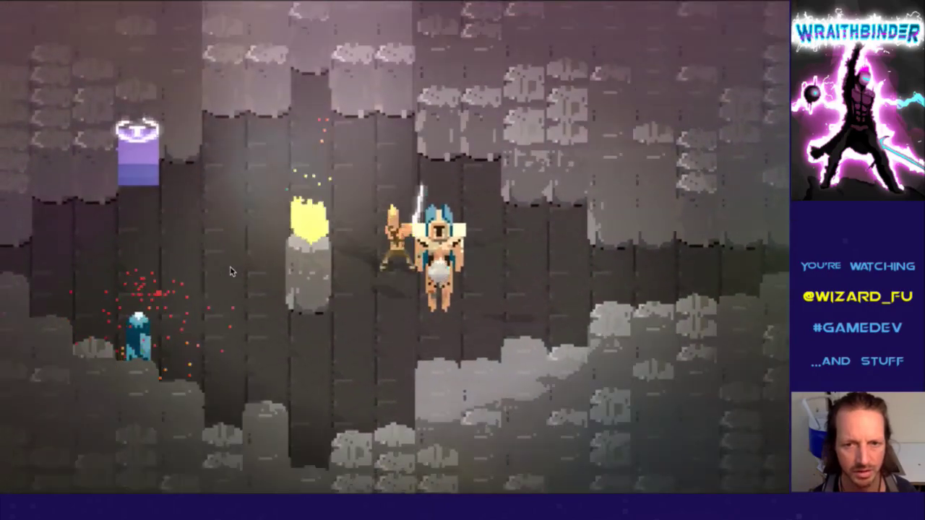
{"action": "key", "text": "d"}
{"action": "key", "text": "s"}
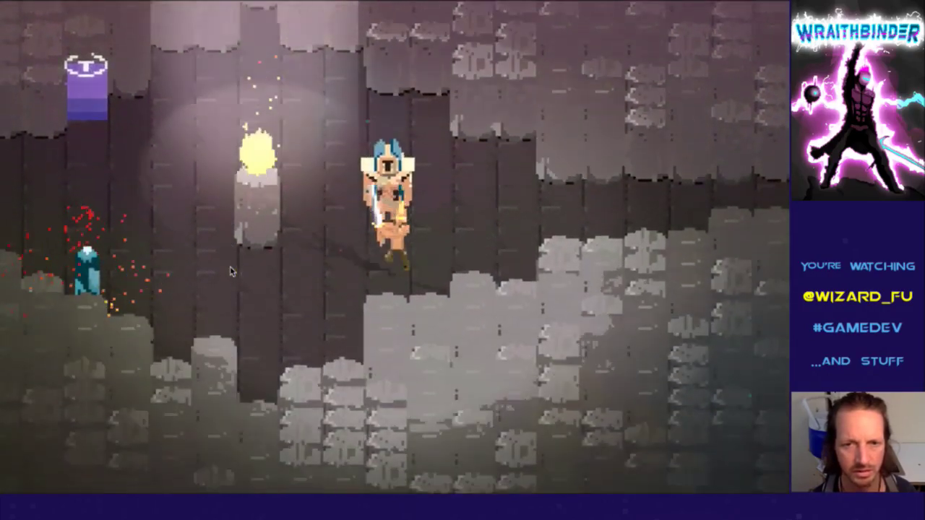
{"action": "key", "text": "d"}
{"action": "key", "text": "w"}
{"action": "key", "text": "a"}
{"action": "key", "text": "d"}
{"action": "key", "text": "s"}
{"action": "key", "text": "a"}
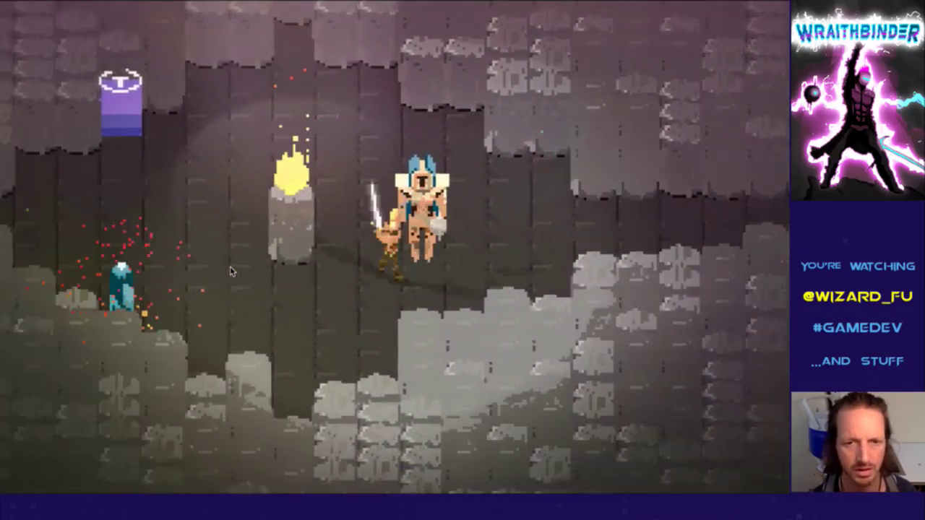
{"action": "key", "text": "w"}
{"action": "key", "text": "d"}
Switch back to iTerm2, set the collision category in data/Suit.txt to permanent and save the file
{"action": "key", "text": "super+Tab"}
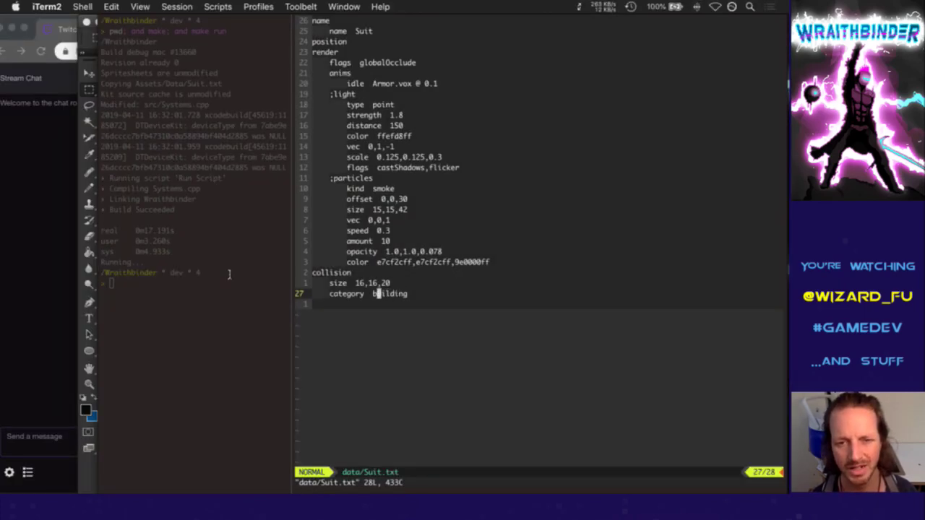
{"action": "type", "text": "cwp"}
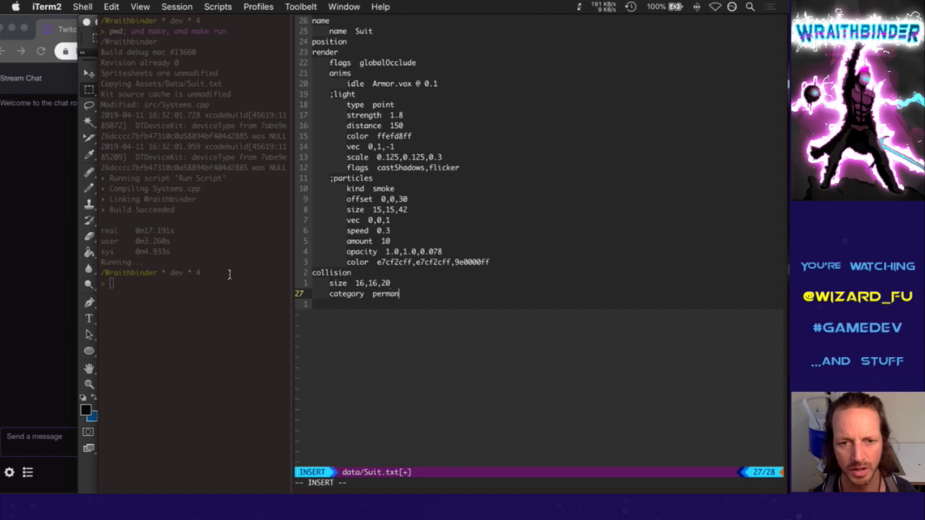
{"action": "key", "text": "Escape"}
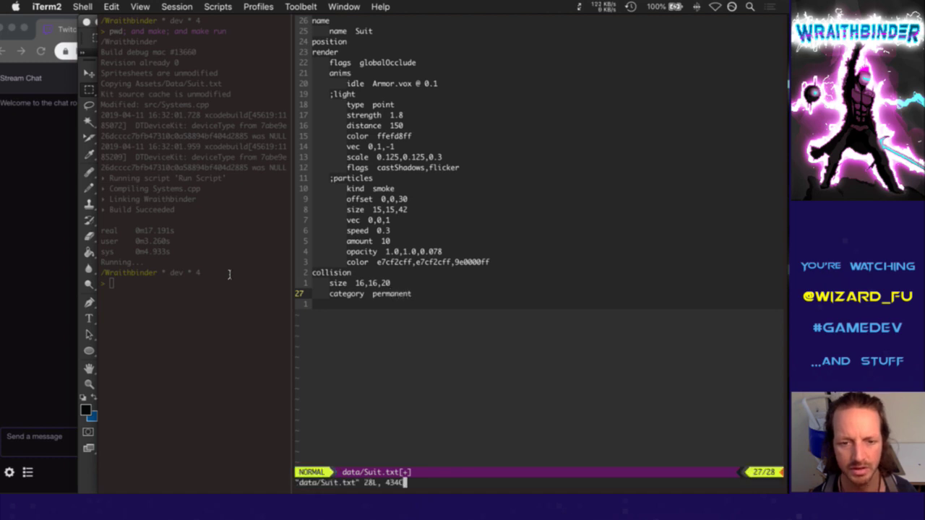
Rebuild and launch the game with "pwd; and make; and make run" to load the permanent collision category
{"action": "key", "text": "super+alt+Left"}
{"action": "key", "text": "ctrl+l"}
{"action": "type", "text": "pwd; and make; and make run"}
{"action": "key", "text": "Return"}
{"action": "key", "text": "super+alt+Right"}
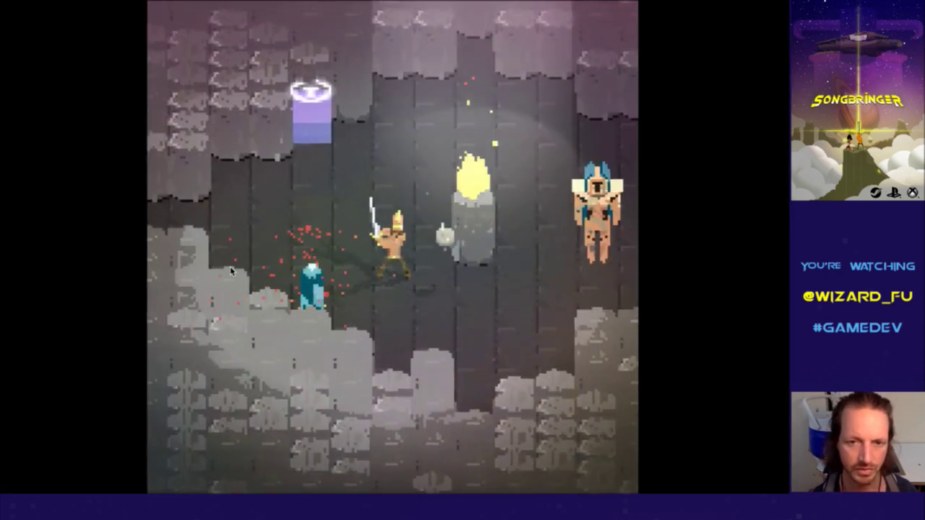
Walk the character around the suit again and view it from rotated camera angles to check collision and appearance
{"action": "key", "text": "Right"}
{"action": "key", "text": "Right"}
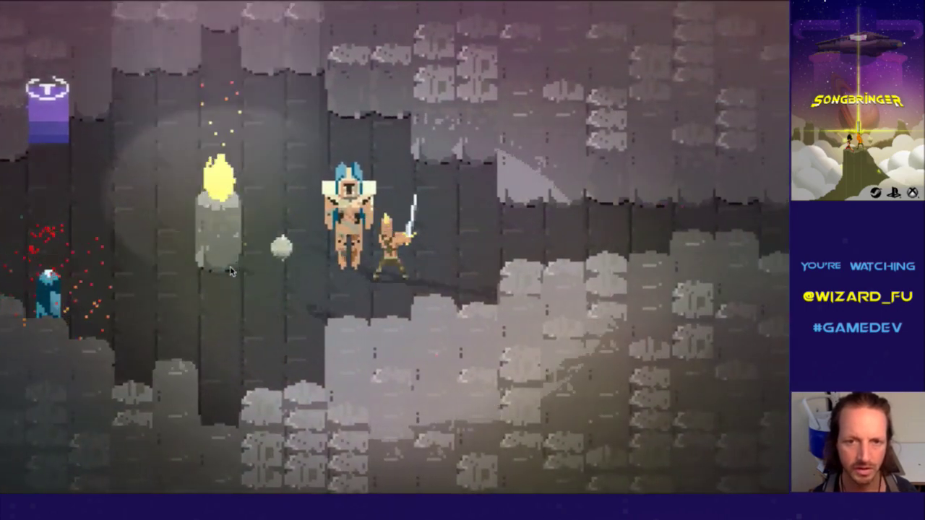
{"action": "key", "text": "Left"}
{"action": "key", "text": "Up"}
{"action": "key", "text": "Down"}
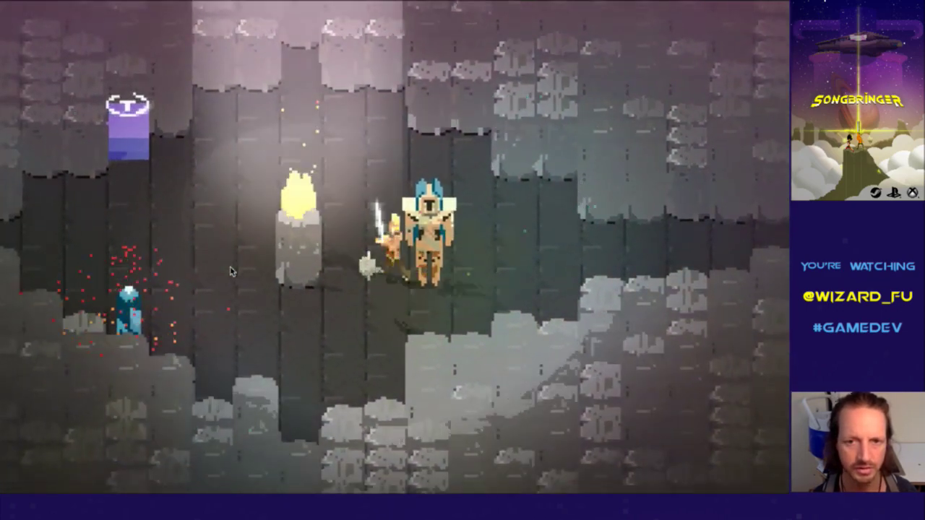
{"action": "key", "text": "Right"}
{"action": "key", "text": "Right"}
{"action": "key", "text": "Up"}
{"action": "key", "text": "Down"}
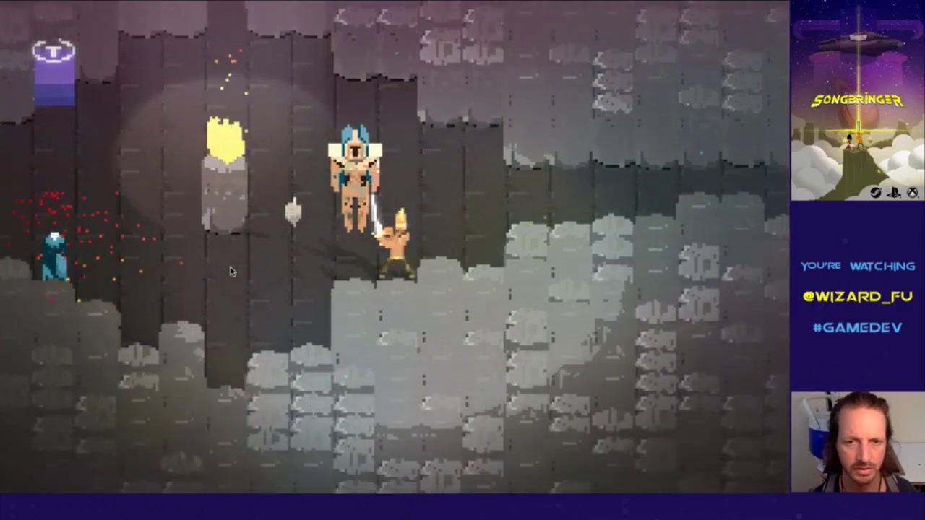
{"action": "key", "text": "Left"}
{"action": "key", "text": "Right"}
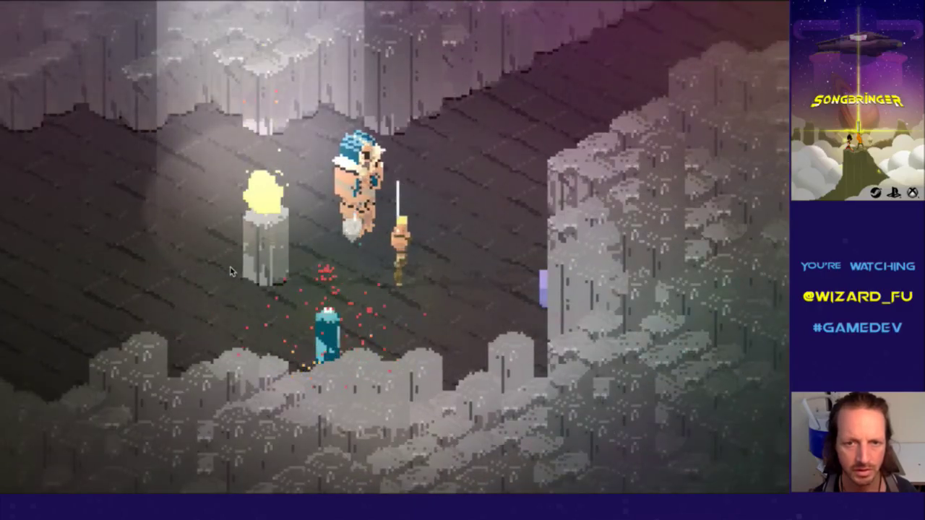
{"action": "key", "text": "Left"}
{"action": "key", "text": "Left"}
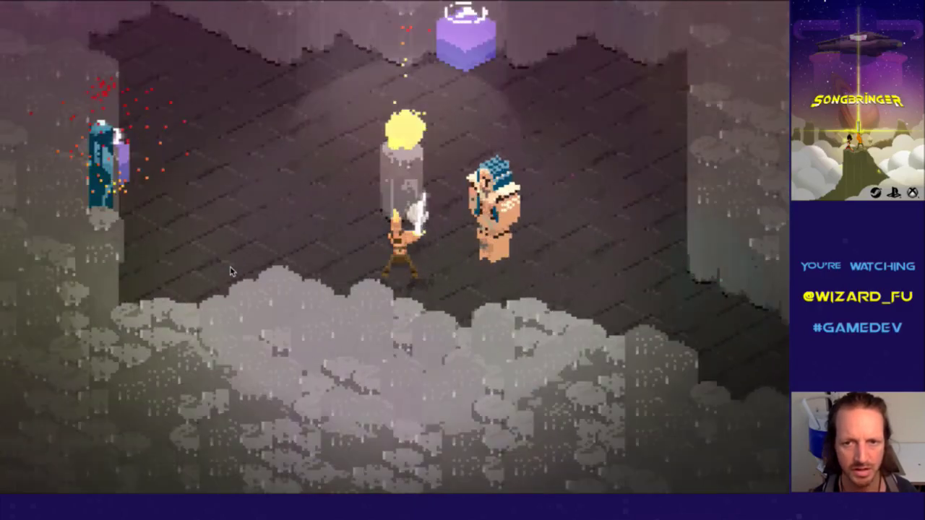
{"action": "key", "text": "Right"}
{"action": "key", "text": "Left"}
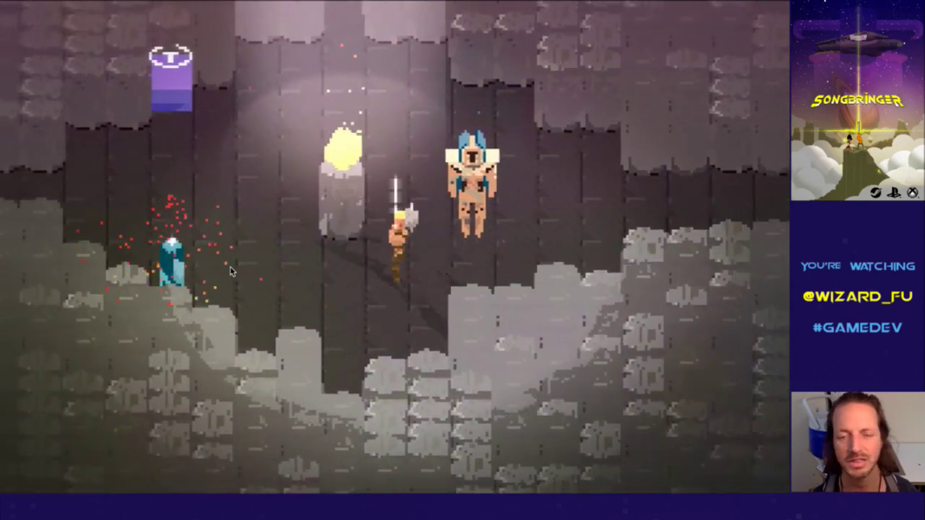
{"action": "key", "text": "Left"}
{"action": "key", "text": "Left"}
{"action": "key", "text": "Up"}
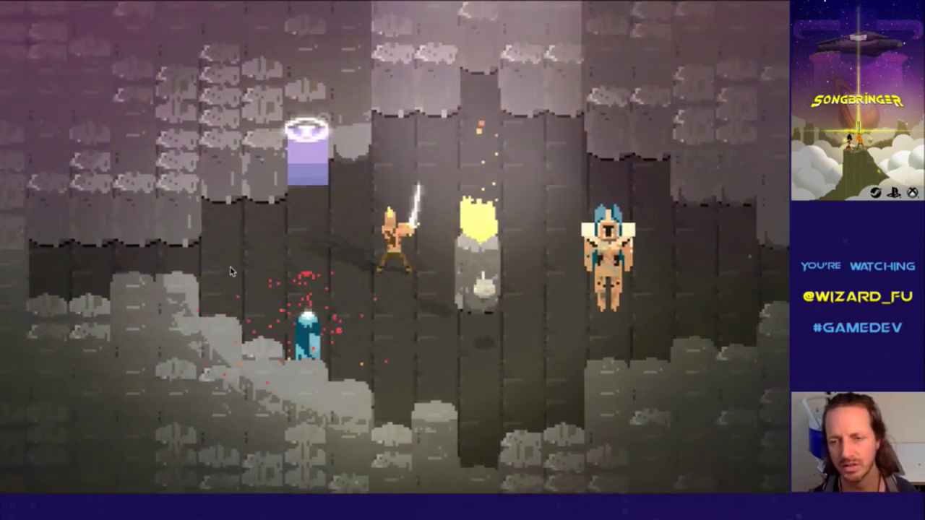
Switch to MagicaVoxel to view the Armor model, then return to iTerm2
{"action": "key", "text": "super+Tab"}
{"action": "key", "text": "super+Tab"}
{"action": "mouse_move", "coordinate": [288, 260]}
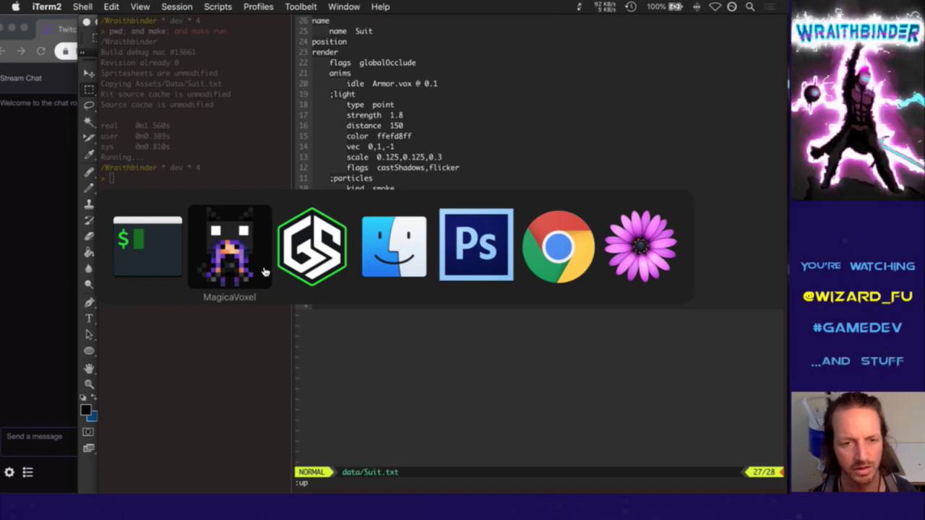
{"action": "left_click", "coordinate": [258, 275]}
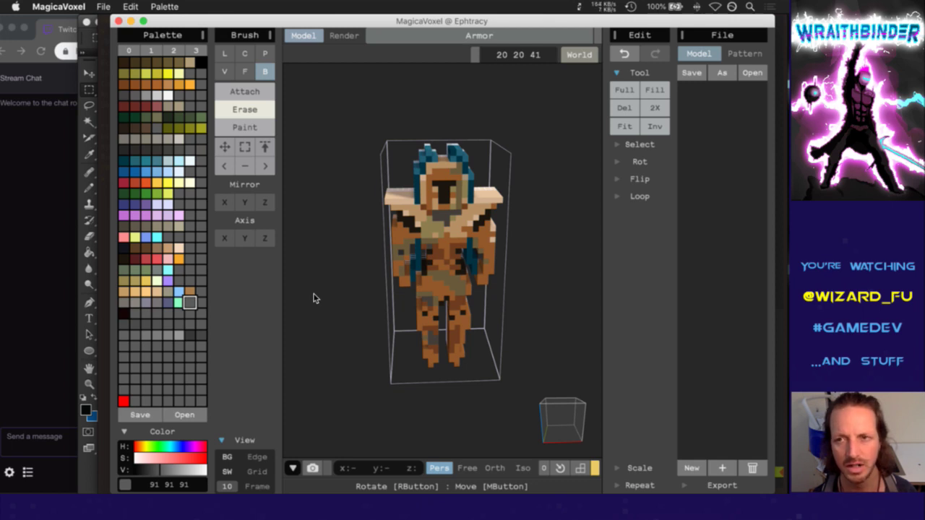
{"action": "key", "text": "super+Tab"}
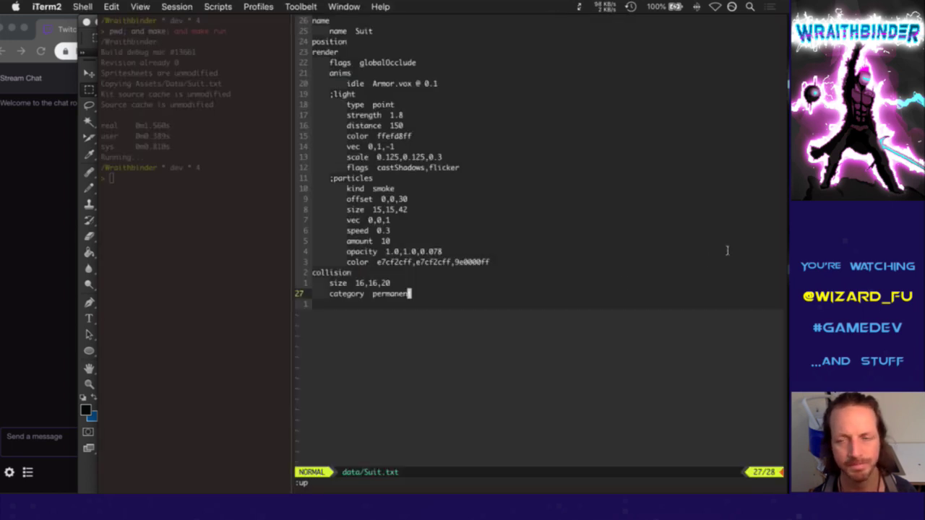
Launch a new MagicaVoxel window and load the grayscale.png palette
{"action": "key", "text": "F4"}
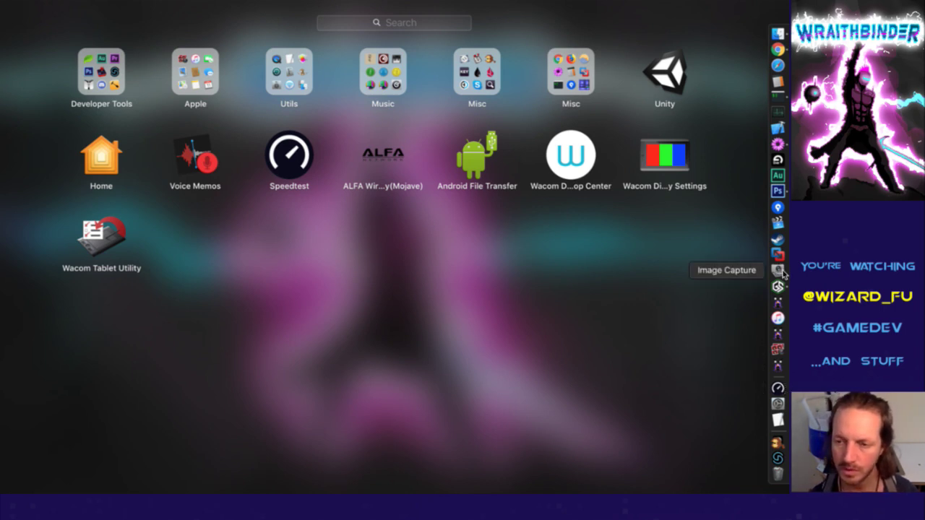
{"action": "left_click", "coordinate": [779, 302]}
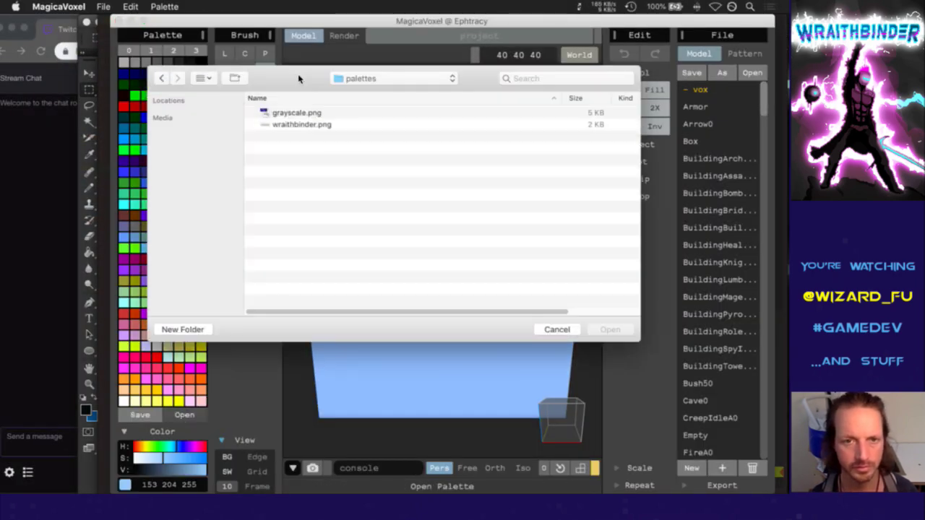
{"action": "left_click", "coordinate": [290, 113]}
{"action": "key", "text": "Return"}
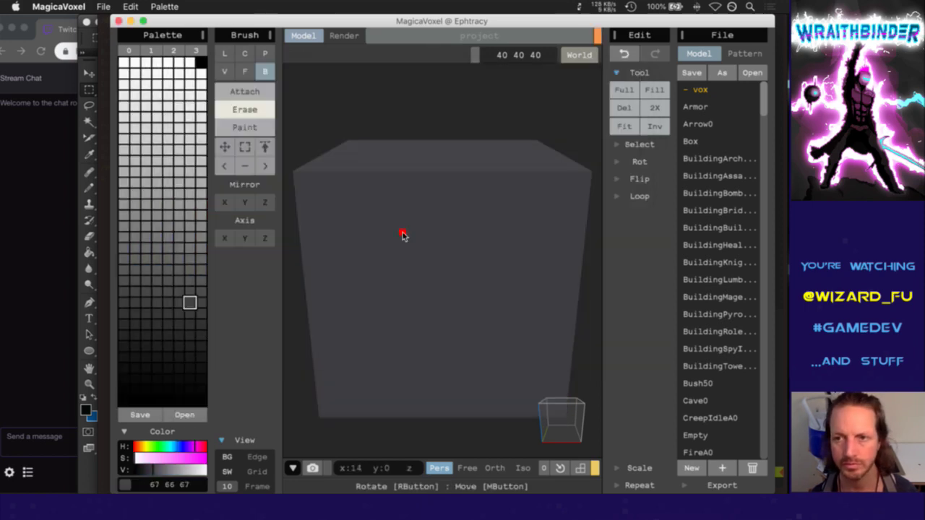
Switch to Finder, bring the flat armor image into the new MagicaVoxel project as a model, and return to MagicaVoxel
{"action": "key", "text": "super+Tab"}
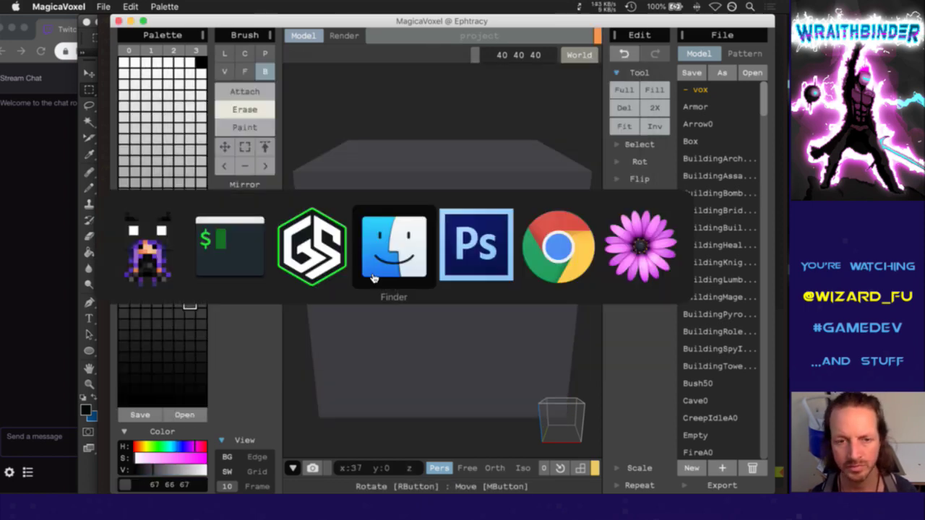
{"action": "left_click", "coordinate": [373, 278]}
{"action": "left_click_drag", "start_coordinate": [324, 260], "coordinate": [419, 262]}
{"action": "key", "text": "super+Tab"}
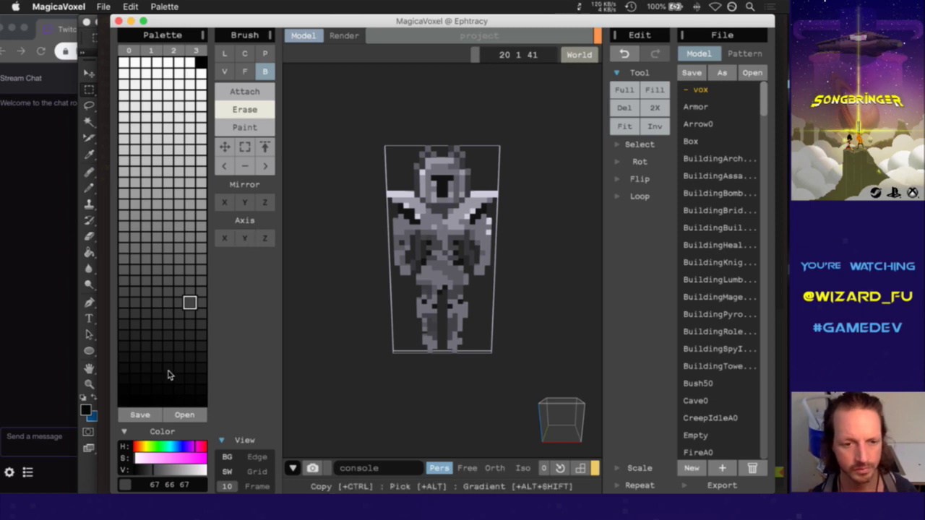
Load the wraithbinder.png palette for the imported flat armor model
{"action": "left_click", "coordinate": [180, 416]}
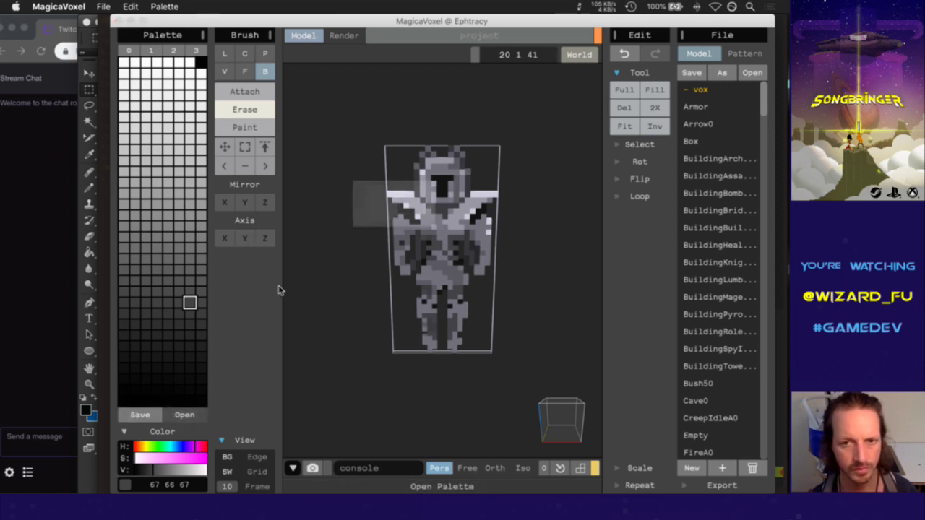
{"action": "left_click", "coordinate": [287, 126]}
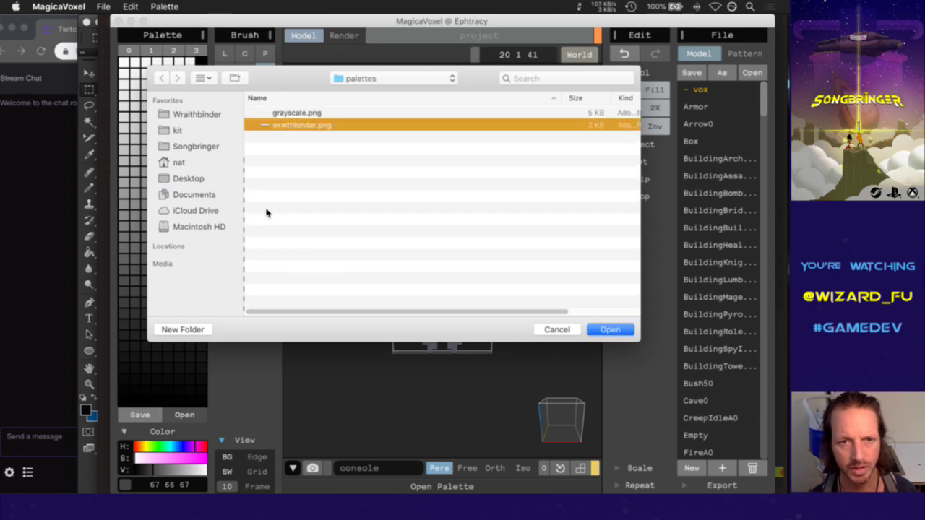
{"action": "key", "text": "Return"}
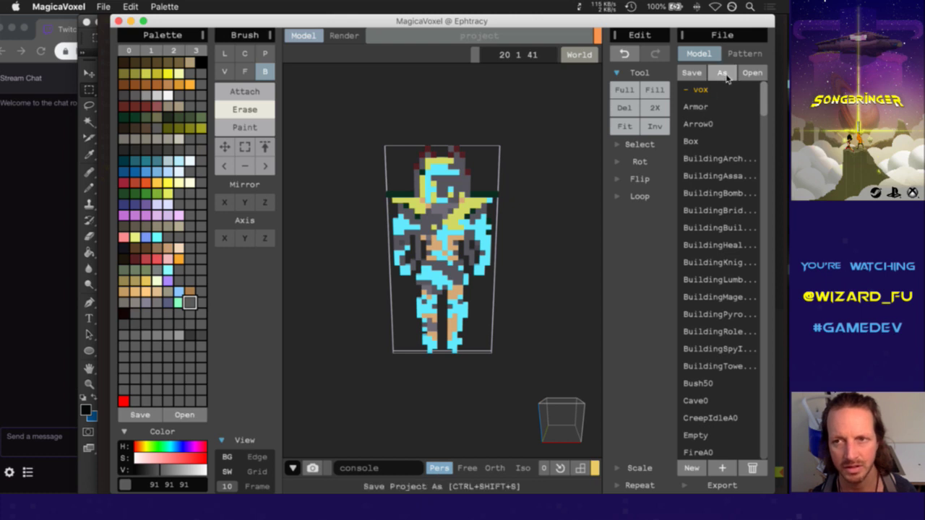
Save the flat armor project under the name Suit.vox in the models folder
{"action": "key", "text": "ctrl+shift+s"}
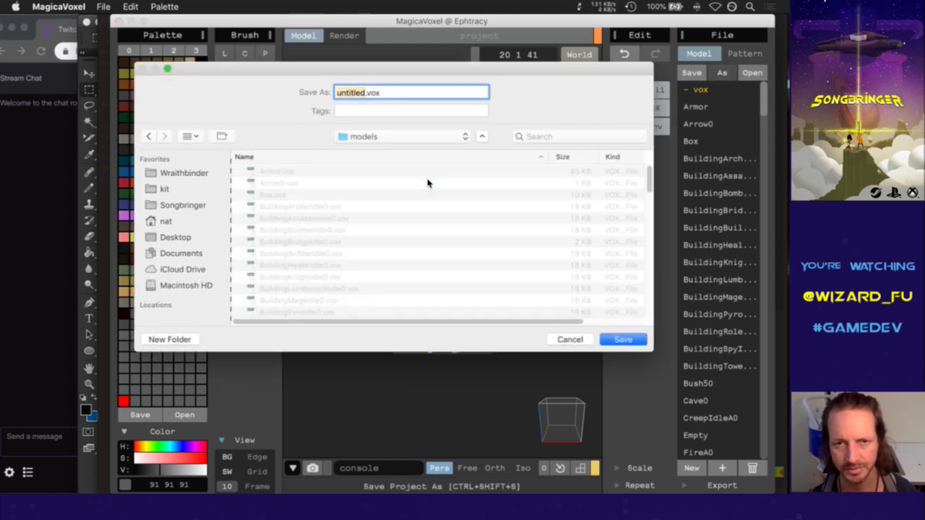
{"action": "type", "text": "Suit"}
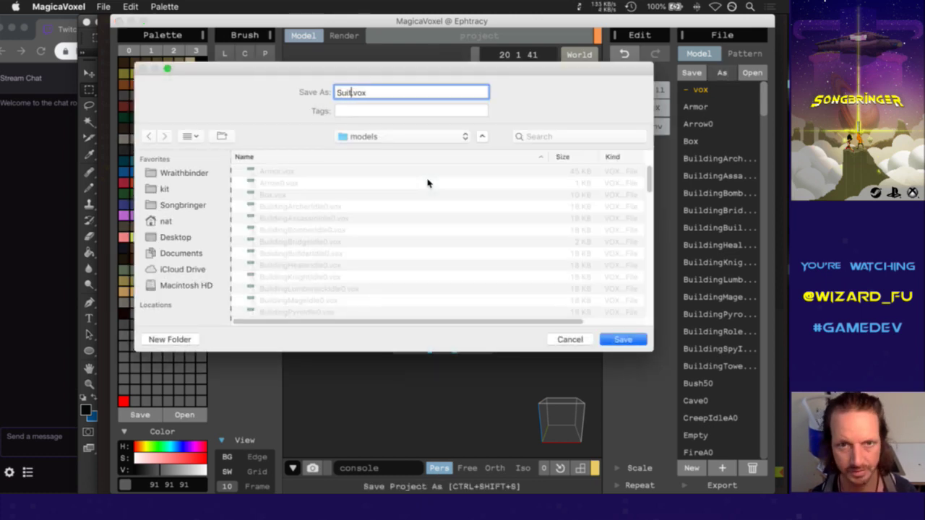
{"action": "key", "text": "Return"}
Switch to iTerm2 and move to the idle animation's model name in data/Suit.txt
{"action": "key", "text": "super+Tab"}
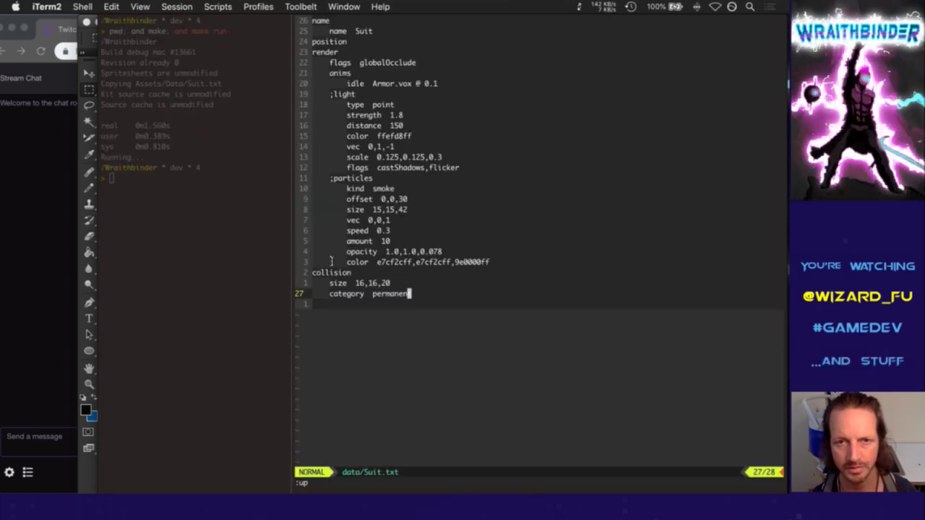
{"action": "key", "text": "Escape"}
{"action": "key", "text": "k"}
{"action": "key", "text": "k"}
{"action": "key", "text": "k"}
{"action": "key", "text": "k"}
{"action": "key", "text": "k"}
{"action": "key", "text": "k"}
{"action": "key", "text": "k"}
{"action": "key", "text": "k"}
{"action": "key", "text": "k"}
{"action": "key", "text": "k"}
{"action": "key", "text": "k"}
{"action": "key", "text": "k"}
{"action": "key", "text": "k"}
{"action": "key", "text": "k"}
{"action": "key", "text": "k"}
{"action": "key", "text": "k"}
{"action": "key", "text": "k"}
{"action": "key", "text": "k"}
{"action": "key", "text": "k"}
{"action": "key", "text": "k"}
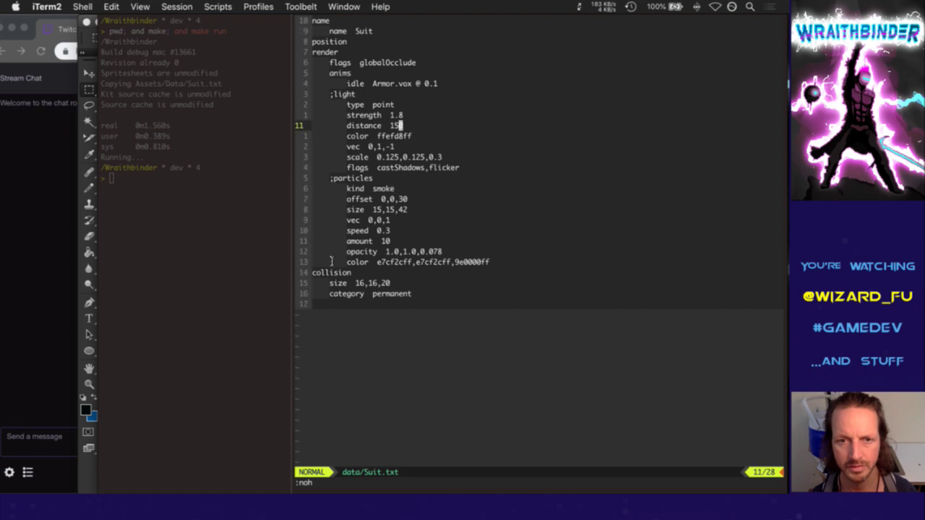
{"action": "key", "text": "h"}
{"action": "key", "text": "h"}
{"action": "key", "text": "h"}
{"action": "key", "text": "h"}
{"action": "key", "text": "h"}
{"action": "key", "text": "h"}
{"action": "key", "text": "h"}
{"action": "key", "text": "h"}
{"action": "key", "text": "h"}
{"action": "key", "text": "h"}
{"action": "key", "text": "l"}
{"action": "key", "text": "l"}
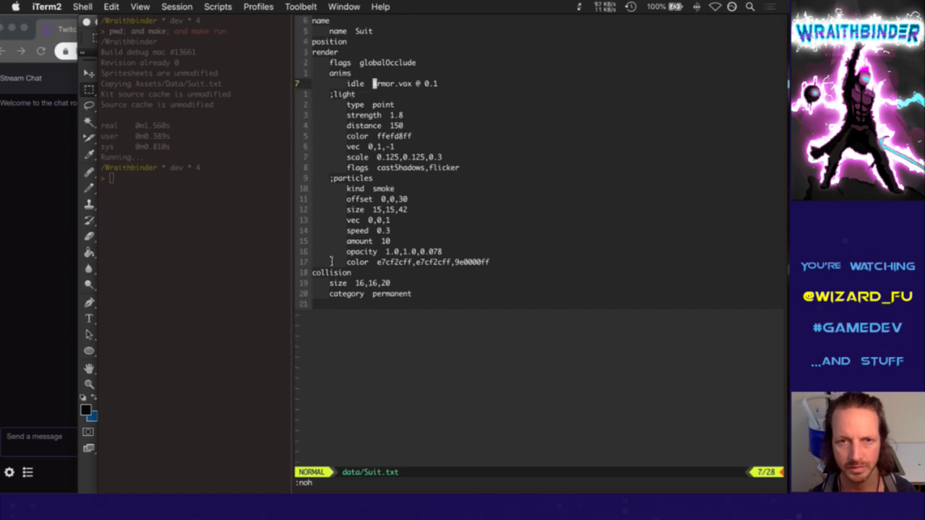
{"action": "key", "text": "shift+c"}
{"action": "type", "text": "S"}
{"action": "key", "text": "Escape"}
{"action": "type", "text": "u"}
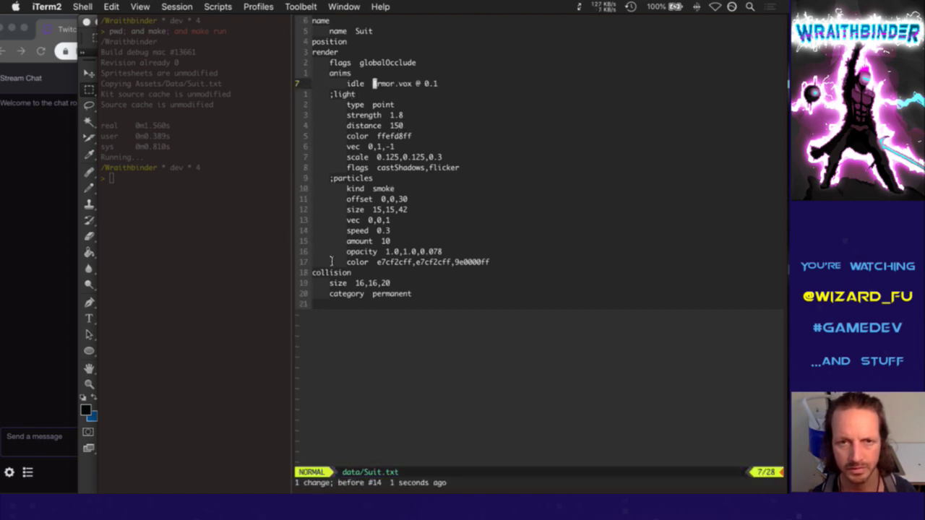
{"action": "type", "text": "cwSuit"}
Change the idle animation's model to Suit.vox and save data/Suit.txt
{"action": "key", "text": "Escape"}
{"action": "key", "text": "Return"}
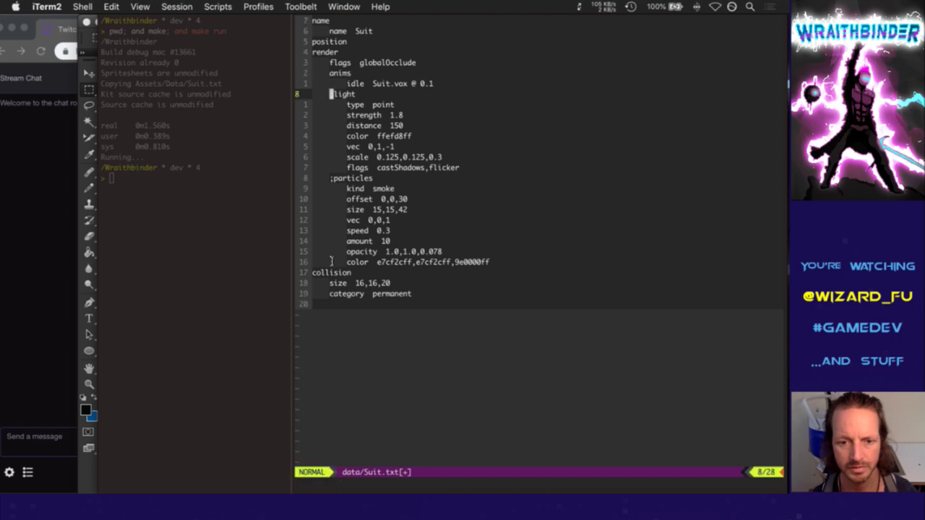
{"action": "type", "text": ":w"}
{"action": "key", "text": "Return"}
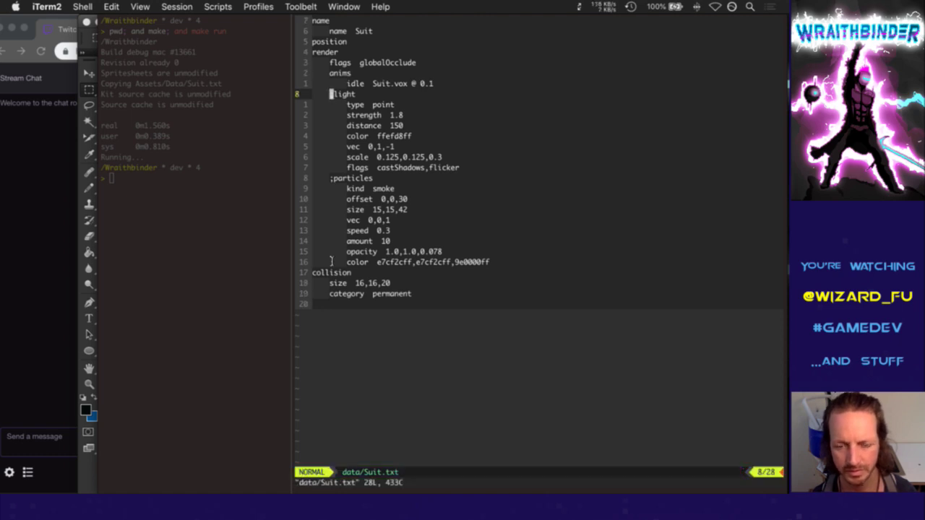
{"action": "key", "text": "super+Tab"}
{"action": "key", "text": "super+shift+Tab"}
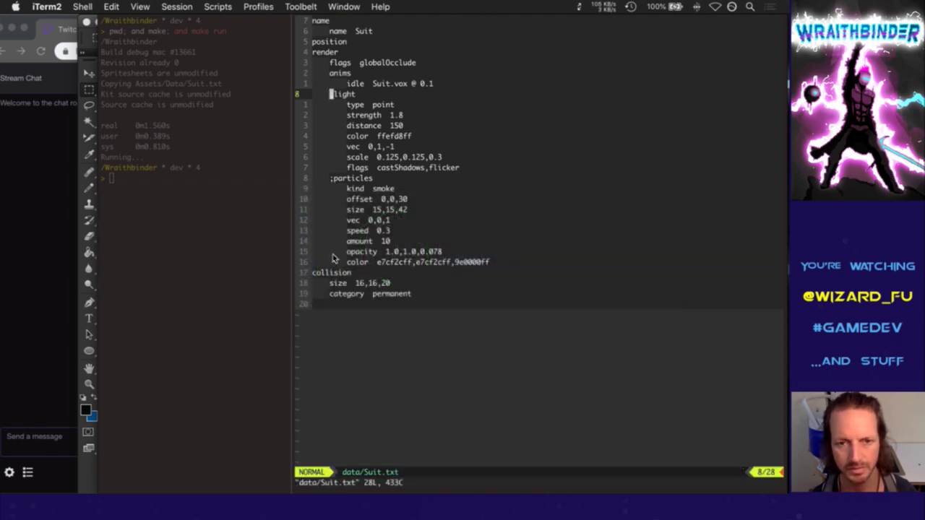
Rebuild and run Wraithbinder with the updated Suit data
{"action": "type", "text": ":up"}
{"action": "key", "text": "Return"}
{"action": "key", "text": "super+alt+Left"}
{"action": "key", "text": "ctrl+l"}
{"action": "key", "text": "Up"}
{"action": "key", "text": "Return"}
{"action": "key", "text": "super+alt+Right"}
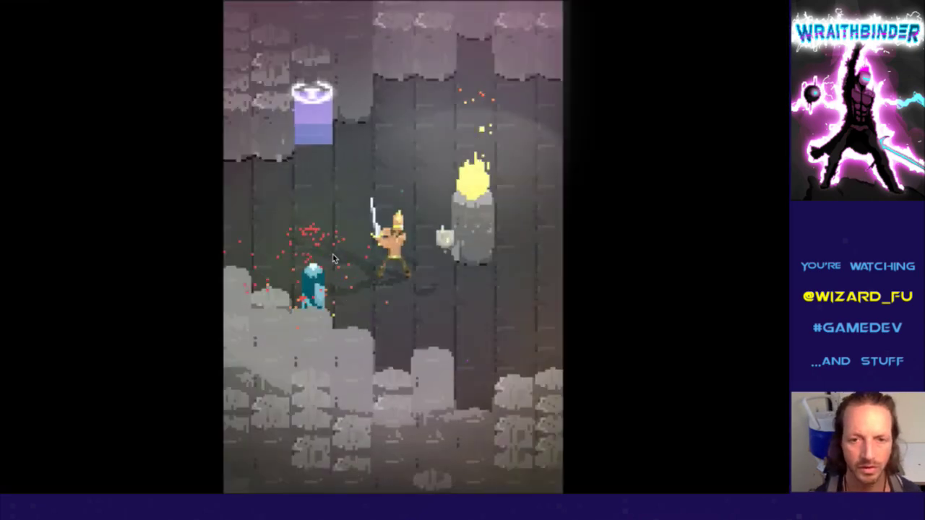
Walk the character toward the suit to examine its colors in the game, and quit the game
{"action": "key", "text": "d"}
{"action": "key", "text": "s"}
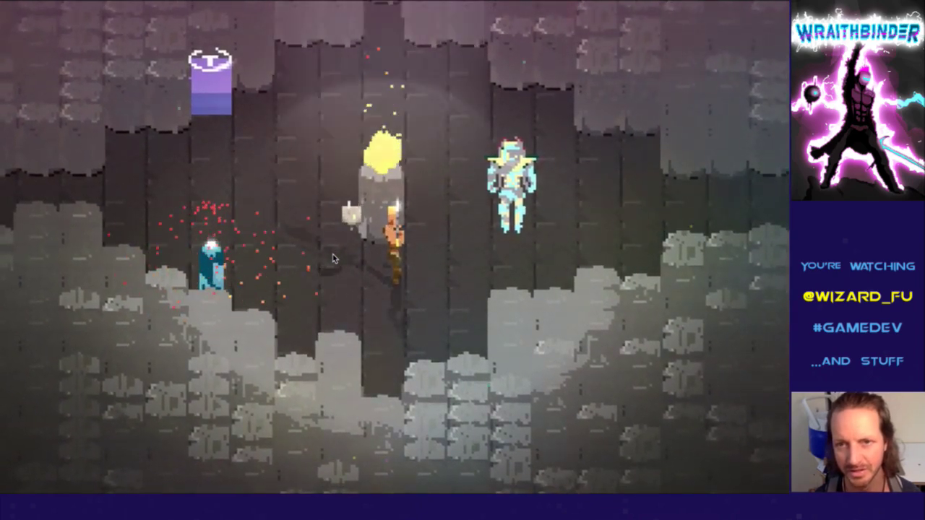
{"action": "key", "text": "super+q"}
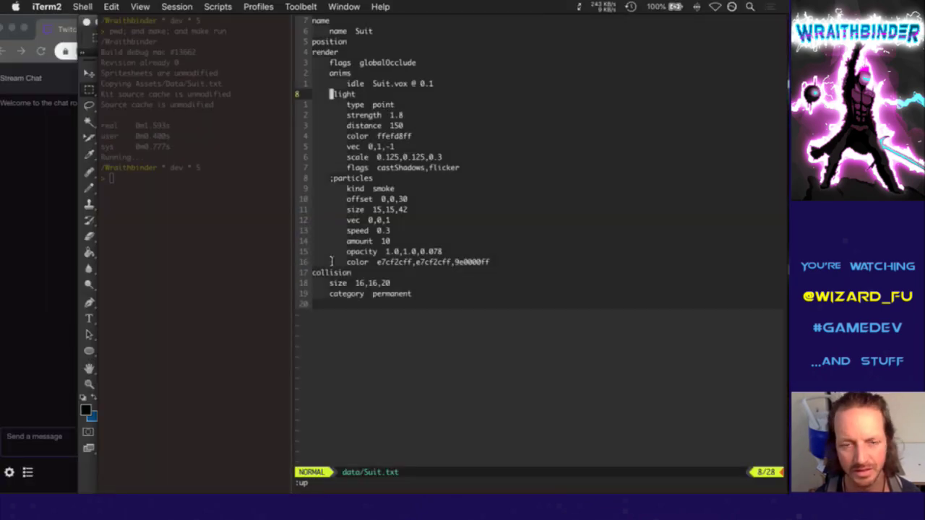
Switch to MagicaVoxel, undo the wraithbinder palette load on the Suit model, and save the model
{"action": "key", "text": "super+Tab"}
{"action": "left_click", "coordinate": [263, 261]}
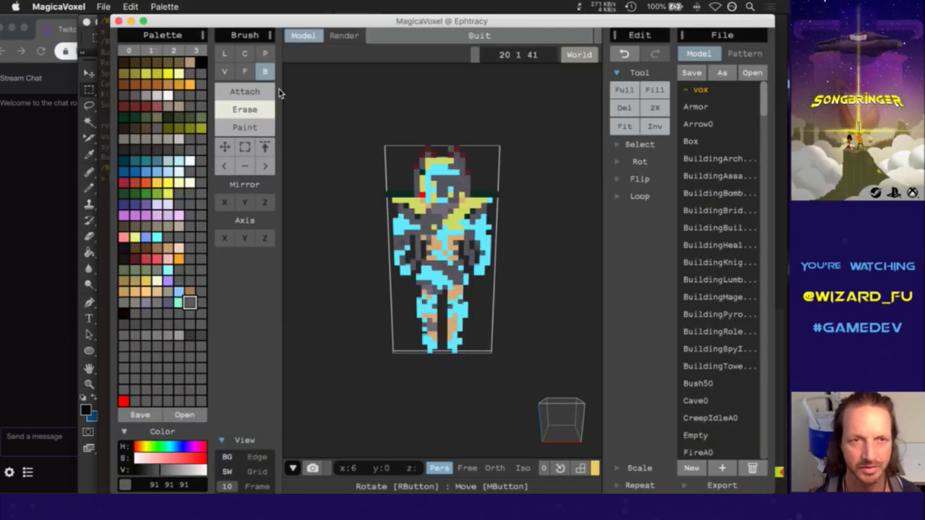
{"action": "left_click", "coordinate": [130, 7]}
{"action": "left_click", "coordinate": [131, 23]}
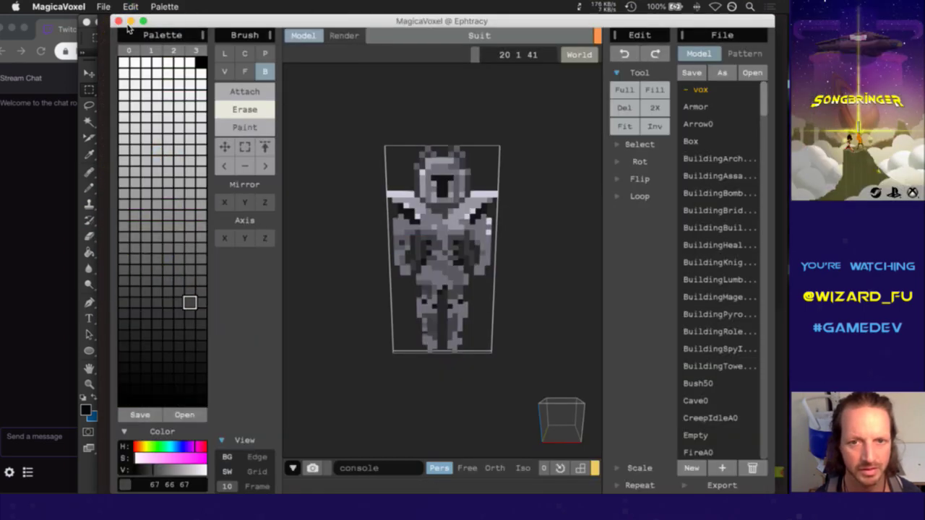
Switch to iTerm2, then rebuild and run Wraithbinder with the grayscale-palette suit
{"action": "key", "text": "super+Tab"}
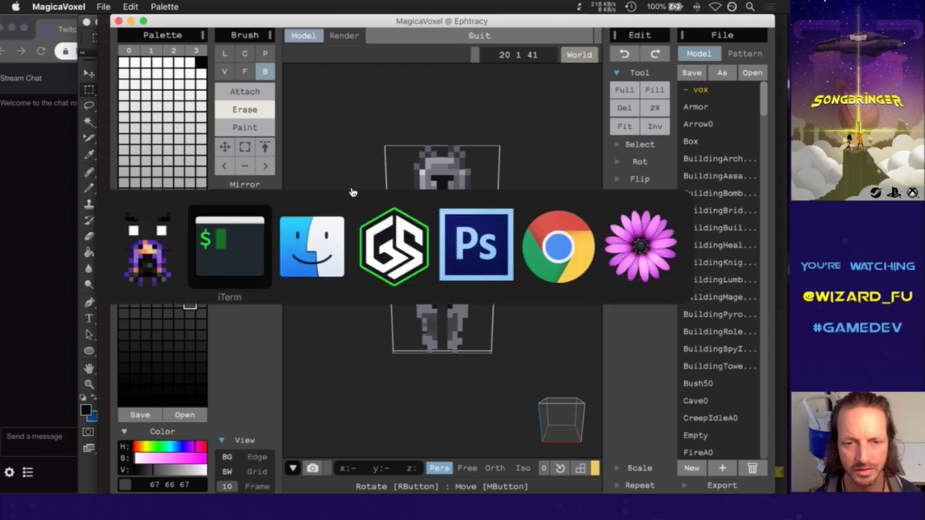
{"action": "type", "text": ":up"}
{"action": "key", "text": "Return"}
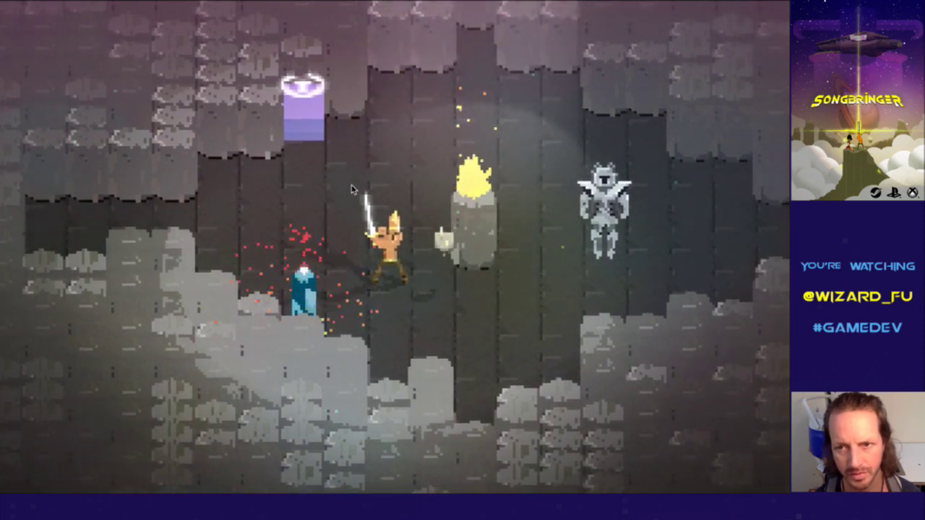
Examine the grayscale suit in the game by walking around it and rotating the camera, and quit the game
{"action": "key", "text": "Right"}
{"action": "key", "text": "Down"}
{"action": "key", "text": "Right"}
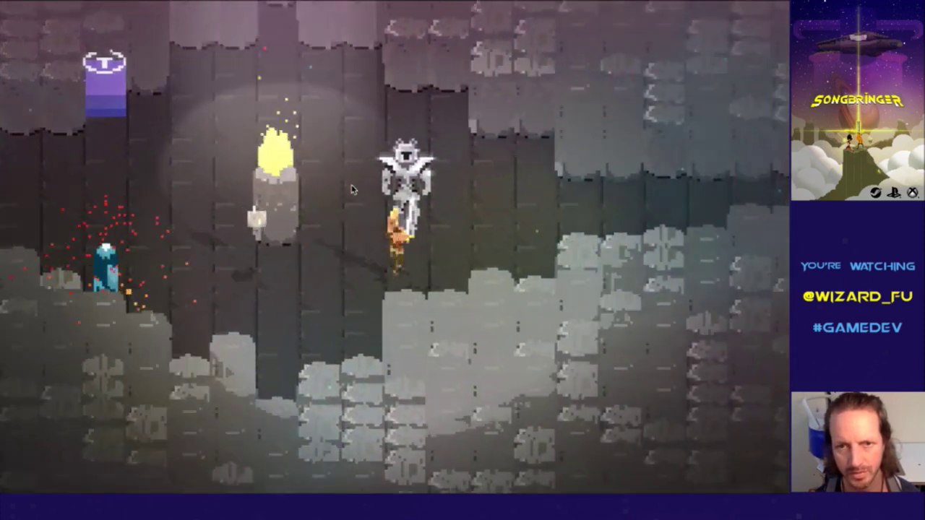
{"action": "key", "text": "Up"}
{"action": "key", "text": "Up"}
{"action": "key", "text": "Right"}
{"action": "key", "text": "e"}
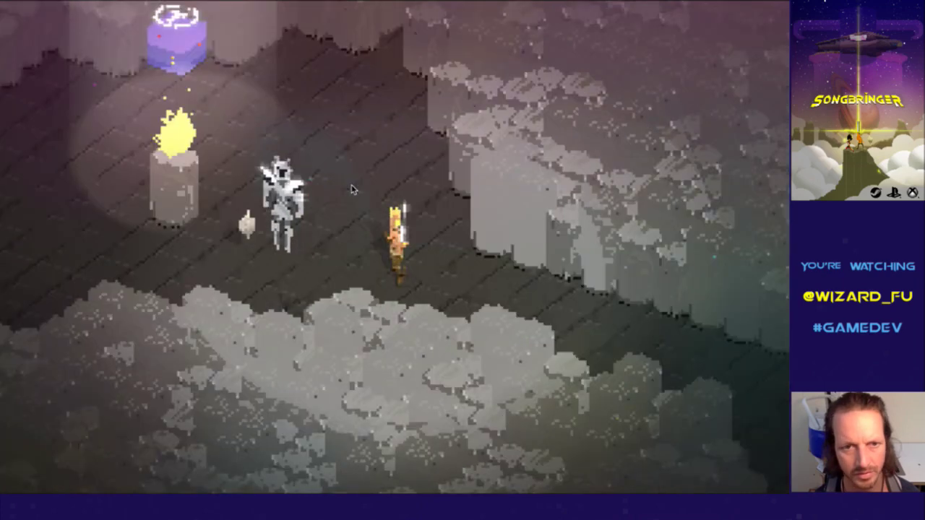
{"action": "key", "text": "e"}
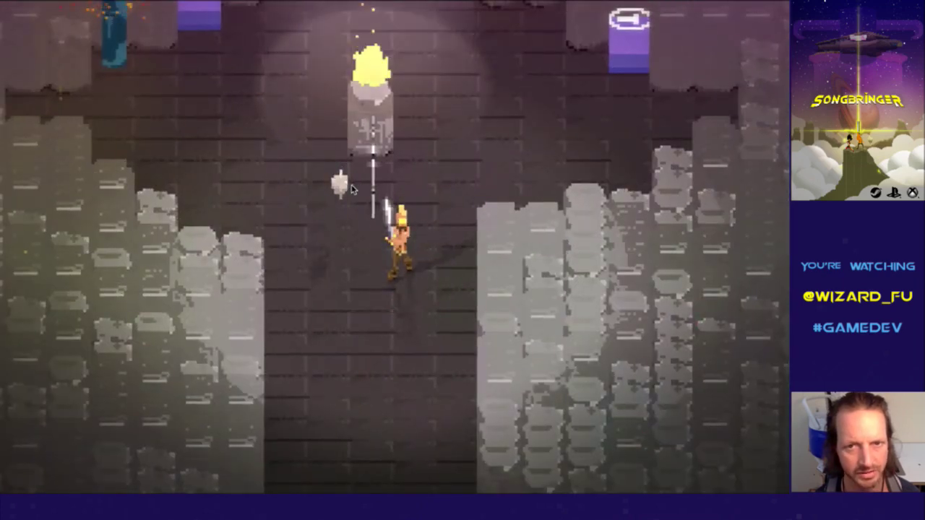
{"action": "key", "text": "q"}
{"action": "key", "text": "q"}
{"action": "key", "text": "Left"}
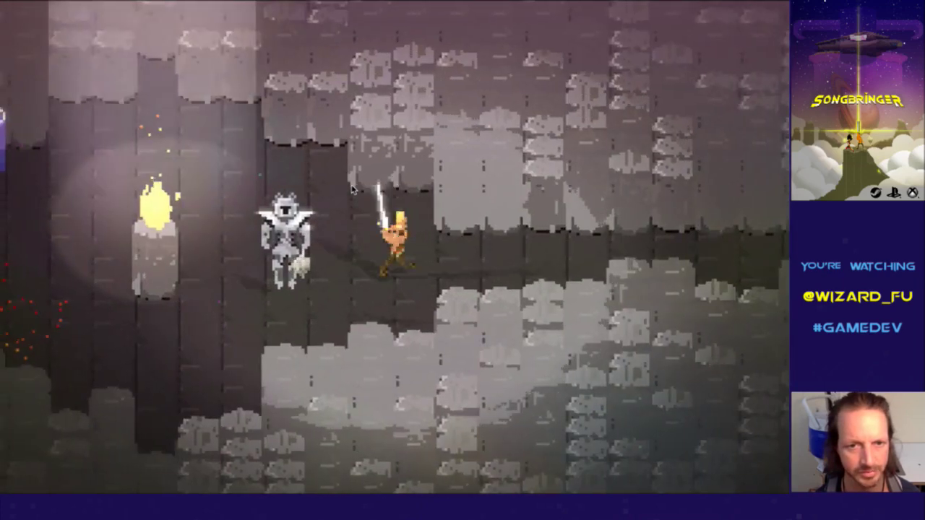
{"action": "key", "text": "Down"}
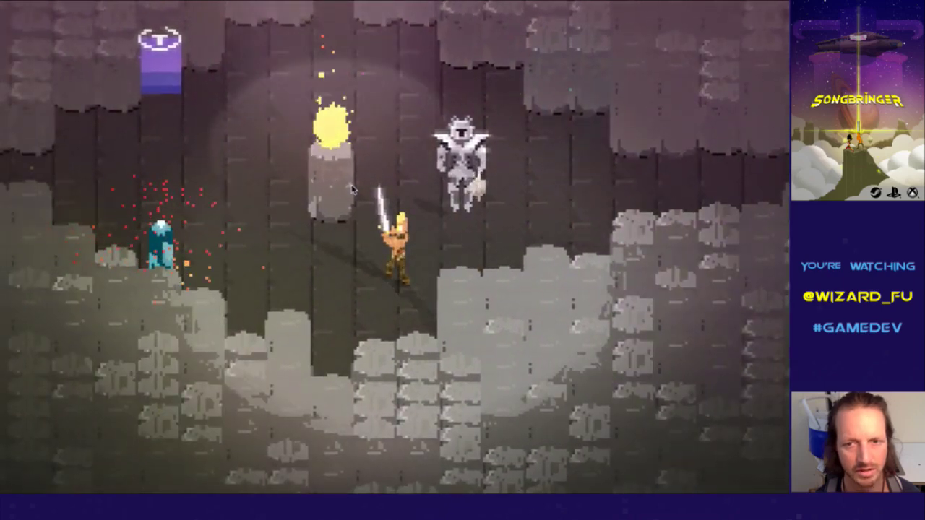
{"action": "key", "text": "Left"}
{"action": "key", "text": "Up"}
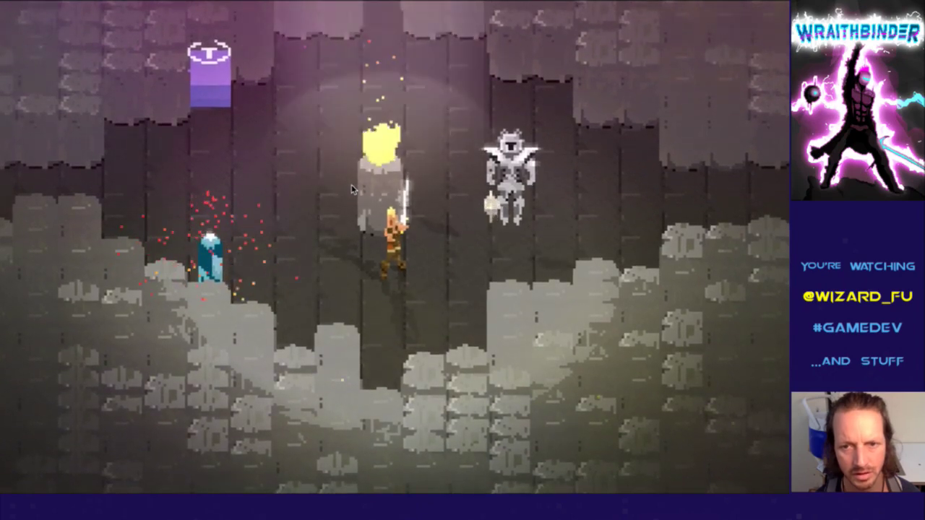
{"action": "key", "text": "super+q"}
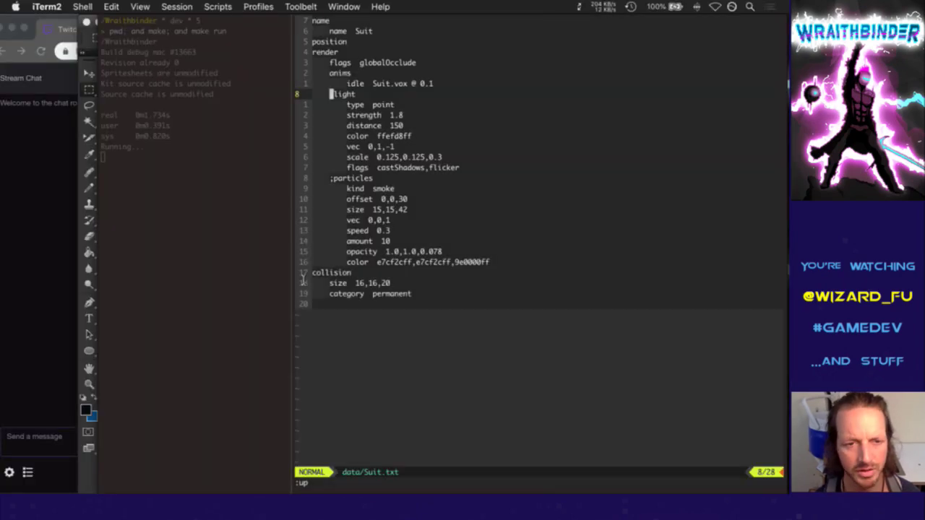
Compare the original KageFloating0.png armor in Photoshop with the Suit model in MagicaVoxel
{"action": "key", "text": "super+Tab"}
{"action": "left_click", "coordinate": [471, 266]}
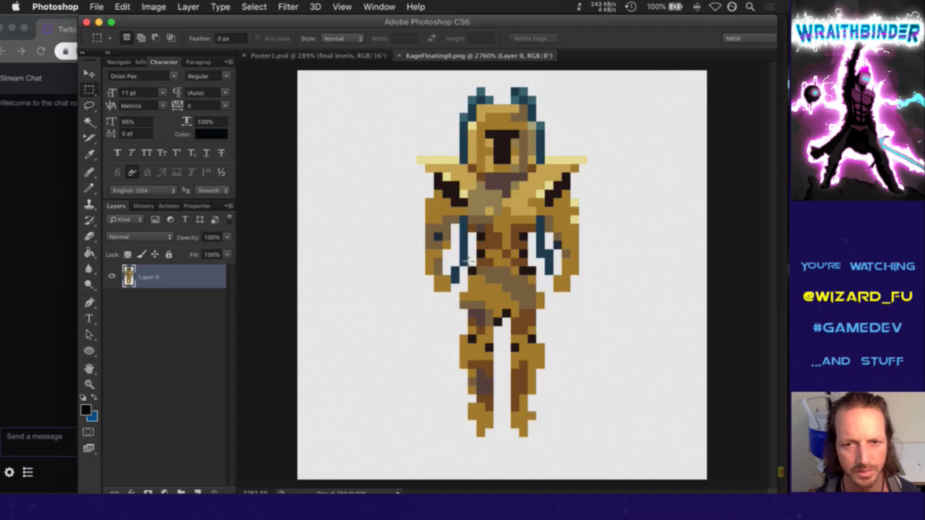
{"action": "key", "text": "super+Tab"}
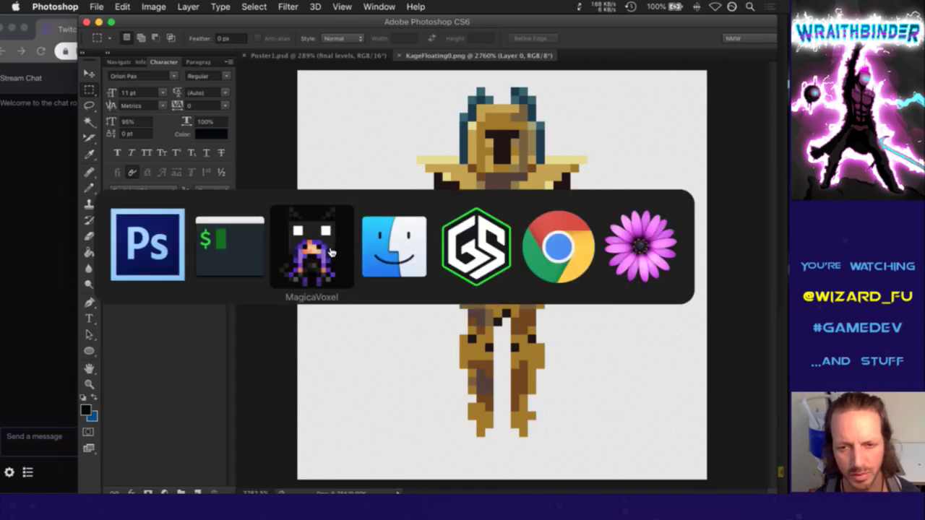
{"action": "left_click", "coordinate": [324, 251]}
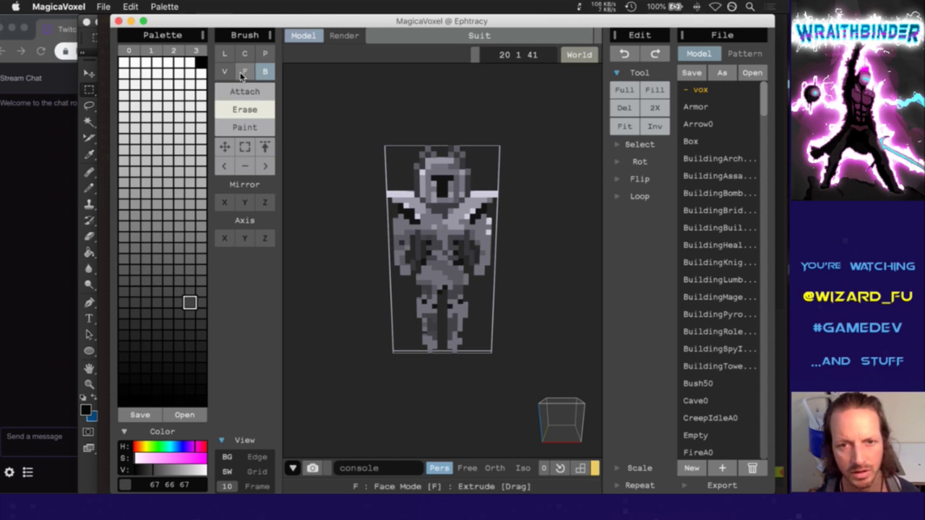
{"action": "mouse_move", "coordinate": [563, 417]}
{"action": "left_mouse_down"}
{"action": "mouse_move", "coordinate": [553, 430]}
{"action": "mouse_move", "coordinate": [566, 420]}
{"action": "left_mouse_up"}
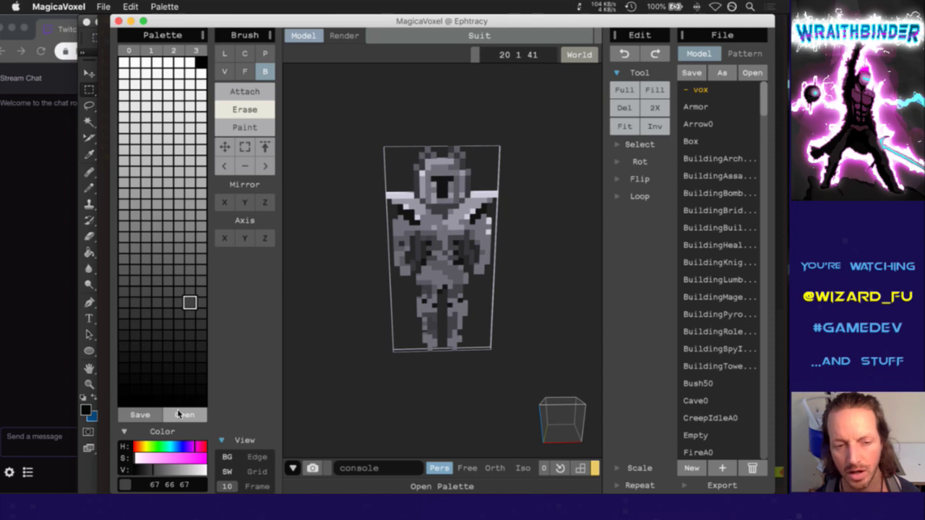
Switch to Photoshop and convert KageFloating0.png to Grayscale mode, discarding its color information
{"action": "key", "text": "super+Tab"}
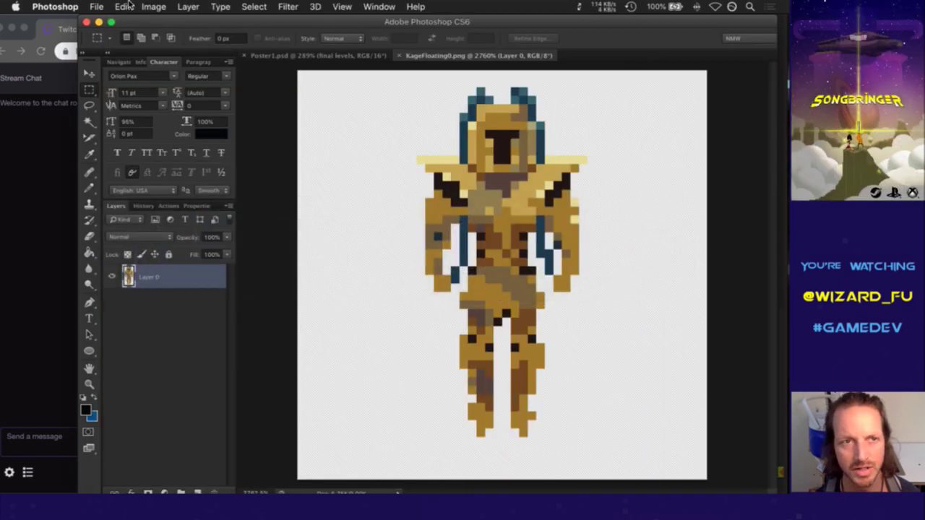
{"action": "left_click", "coordinate": [92, 5]}
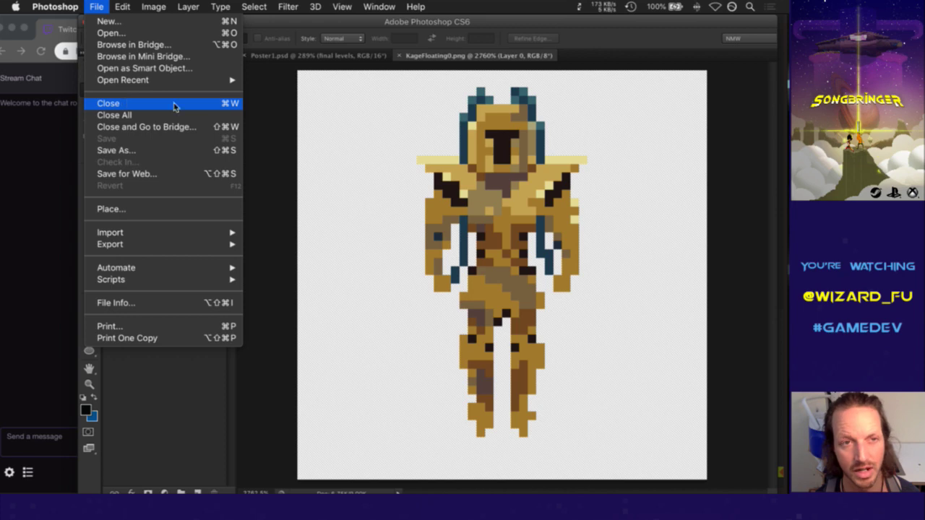
{"action": "mouse_move", "coordinate": [157, 7]}
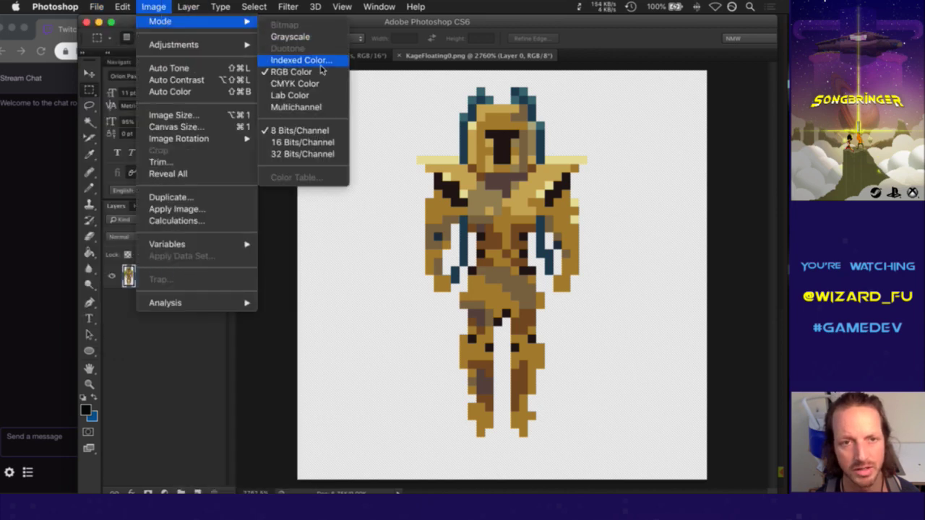
{"action": "left_click", "coordinate": [307, 86]}
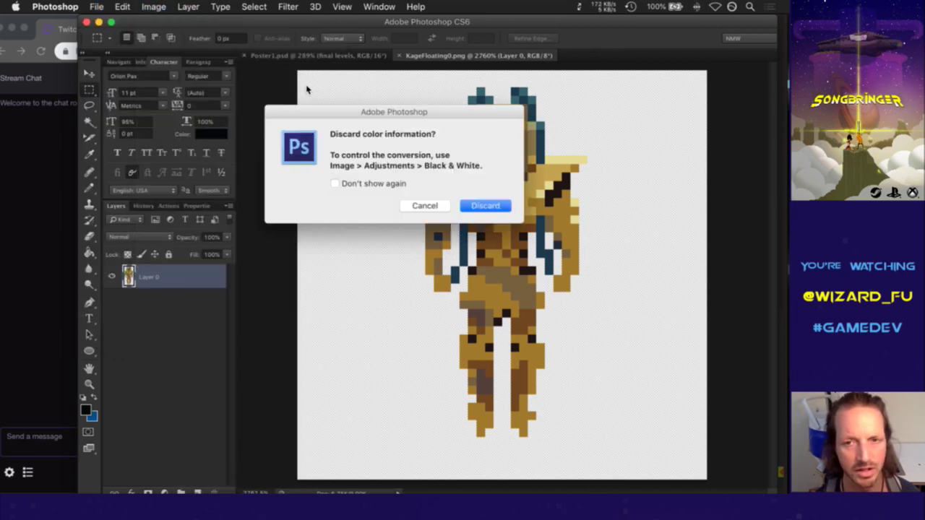
{"action": "left_click", "coordinate": [492, 206]}
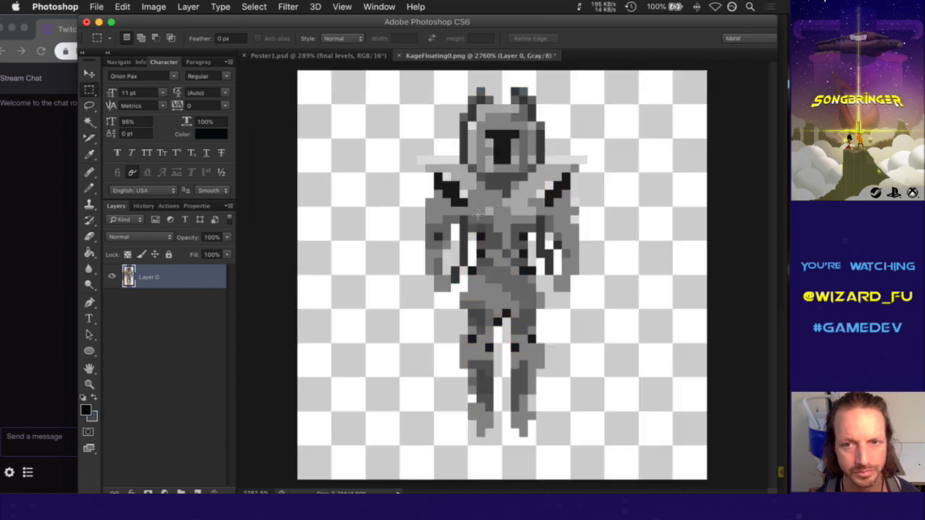
{"action": "key", "text": "super+alt+shift+s"}
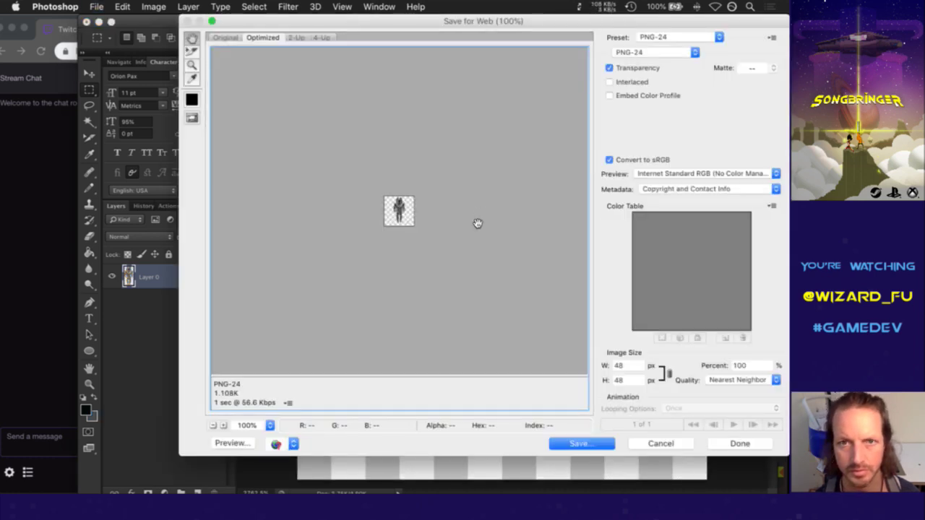
{"action": "key", "text": "Escape"}
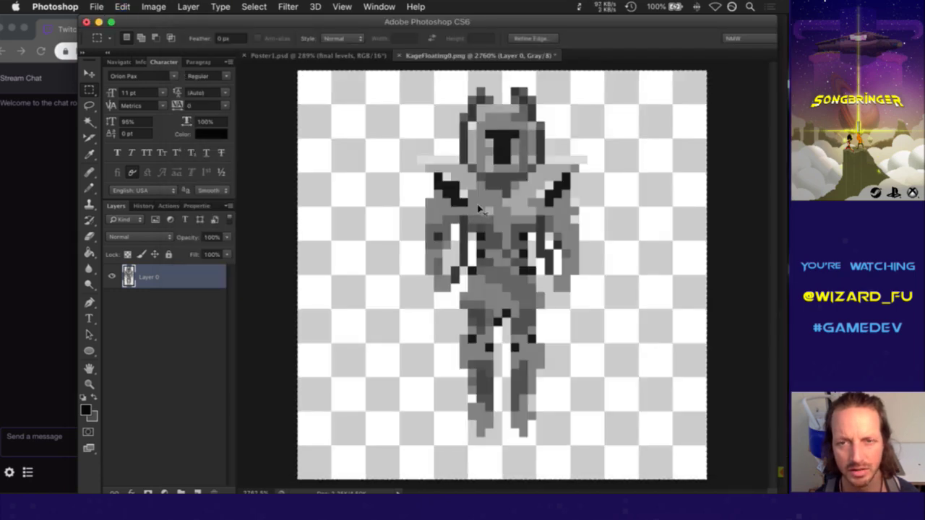
{"action": "key", "text": "super+Tab"}
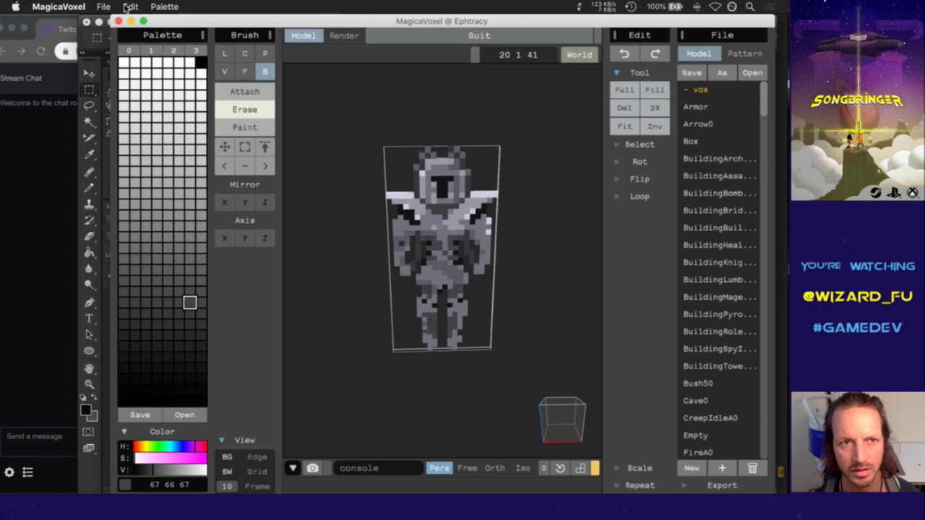
{"action": "left_click", "coordinate": [142, 5]}
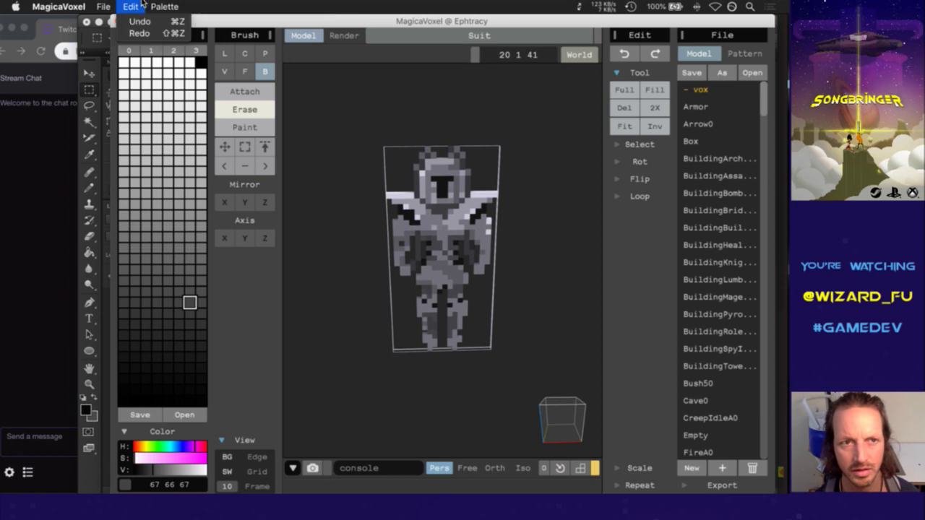
{"action": "left_click", "coordinate": [316, 5]}
{"action": "key", "text": "super+Tab"}
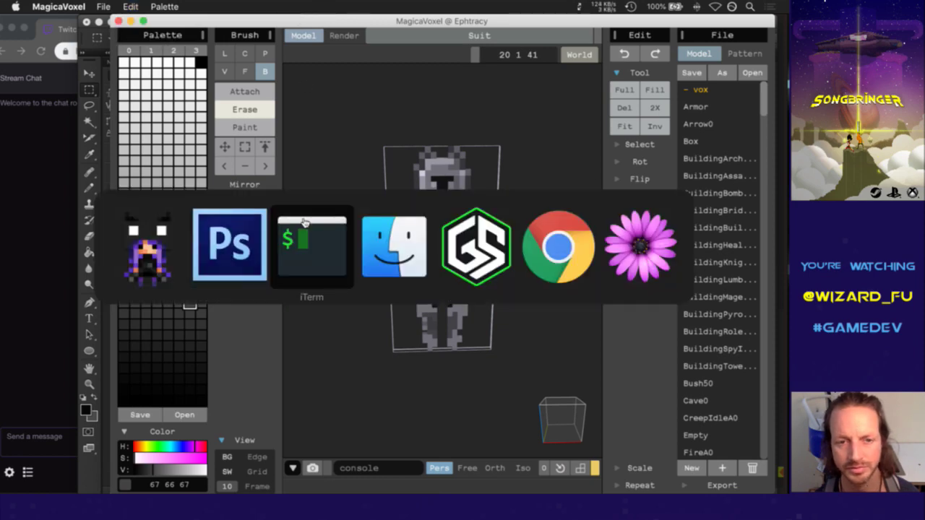
Export the grayscale armor for web as a PNG-24 named KageFloating0.png, saved to the Desktop
{"action": "key", "text": "super+alt+shift+s"}
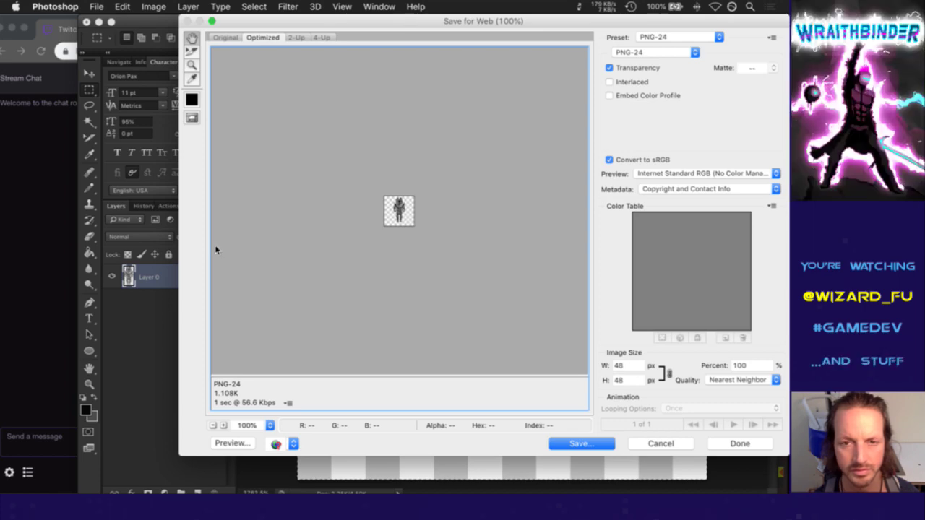
{"action": "key", "text": "Return"}
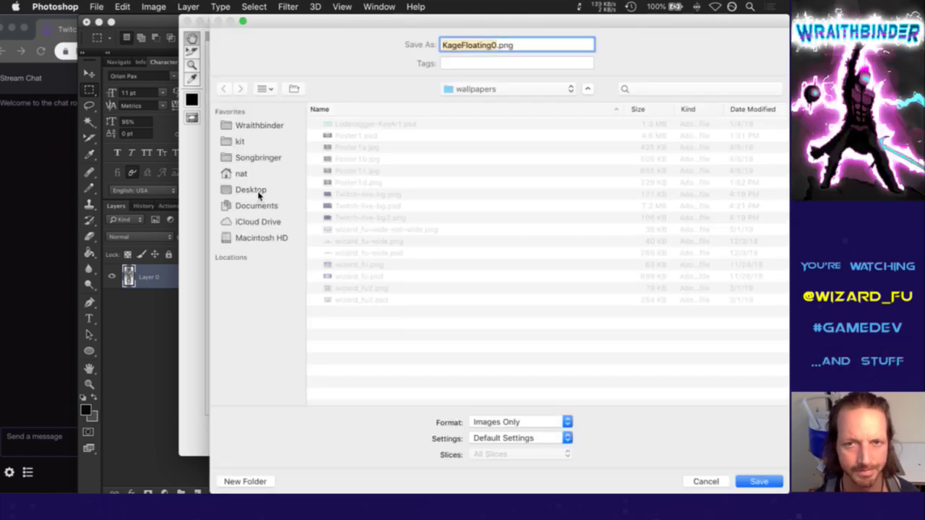
{"action": "left_click", "coordinate": [259, 191]}
{"action": "key", "text": "Return"}
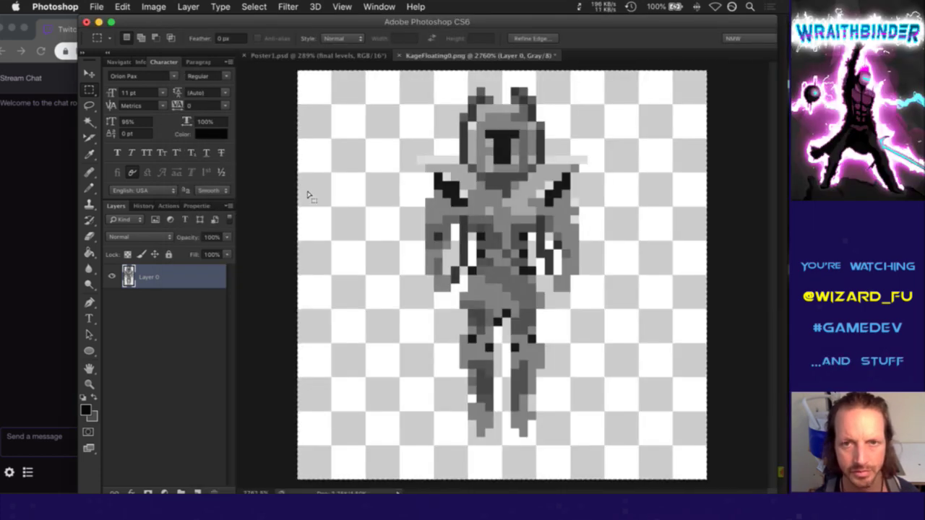
Switch to MagicaVoxel and load the wraithbinder.png palette for the Suit model
{"action": "key", "text": "super+Tab"}
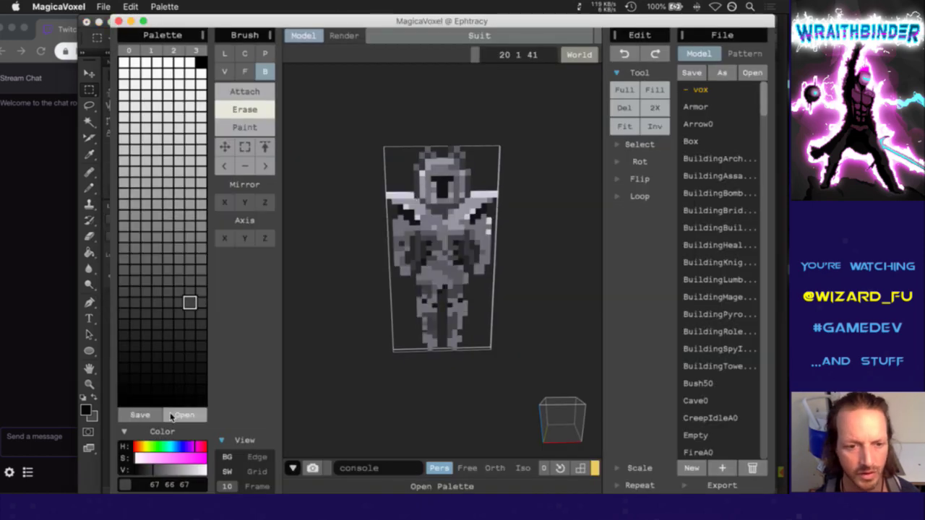
{"action": "left_click", "coordinate": [182, 415]}
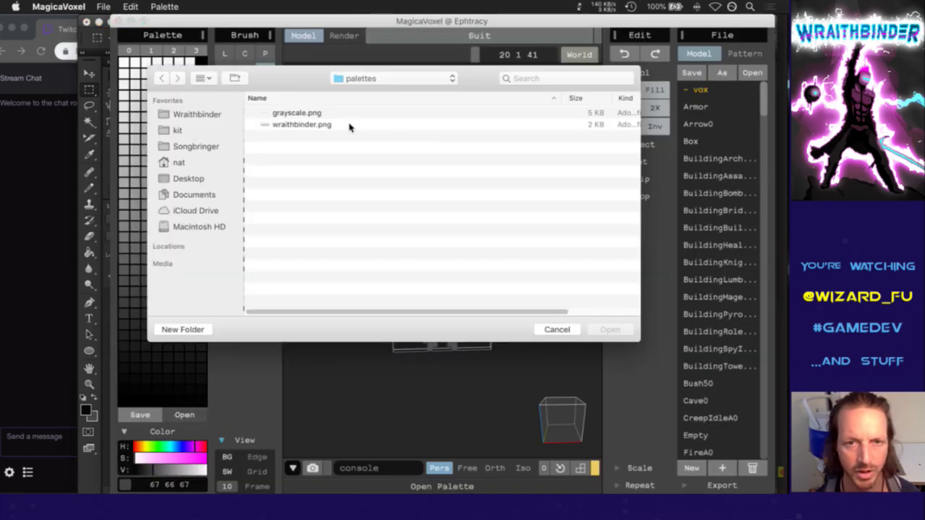
{"action": "double_click", "coordinate": [339, 123]}
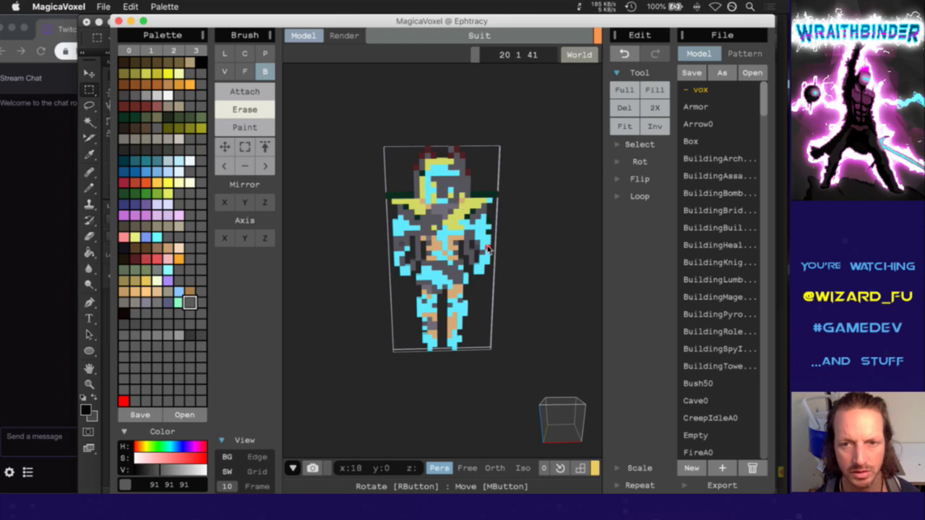
Delete all of the Suit model's voxels and import the grayscale KageFloating0.png from the Desktop in their place
{"action": "key", "text": "super+a"}
{"action": "key", "text": "Delete"}
{"action": "key", "text": "ctrl+Left"}
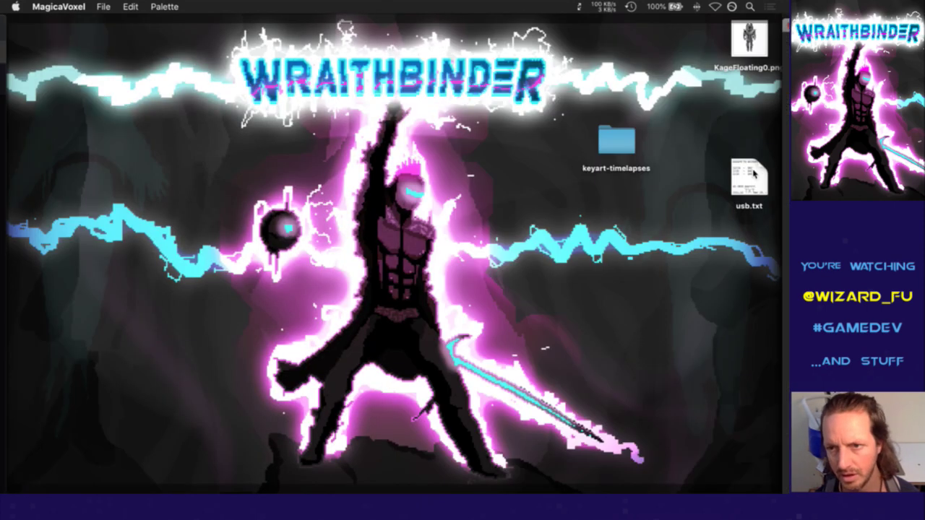
{"action": "left_click_drag", "start_coordinate": [747, 40], "coordinate": [481, 233]}
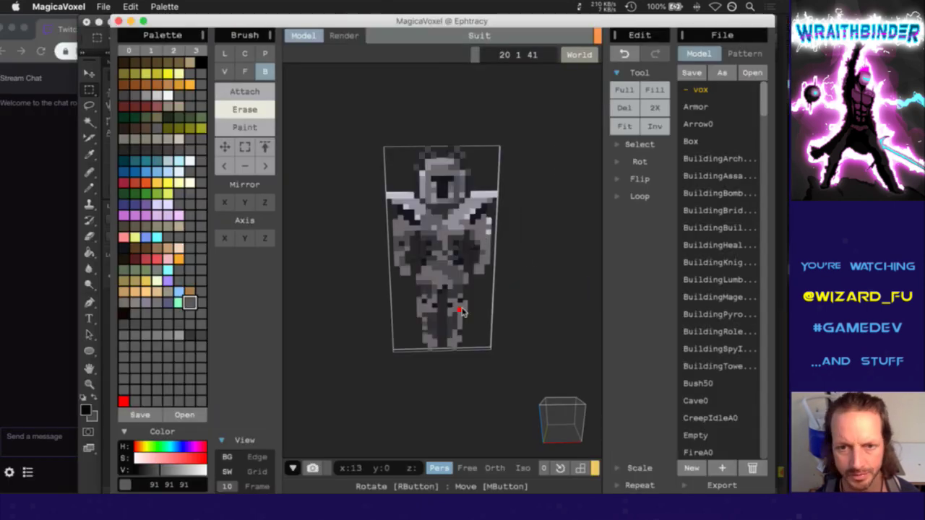
Set the viewport to an orthographic front view of the Suit model with shadow display turned off
{"action": "left_click_drag", "start_coordinate": [565, 406], "coordinate": [552, 386]}
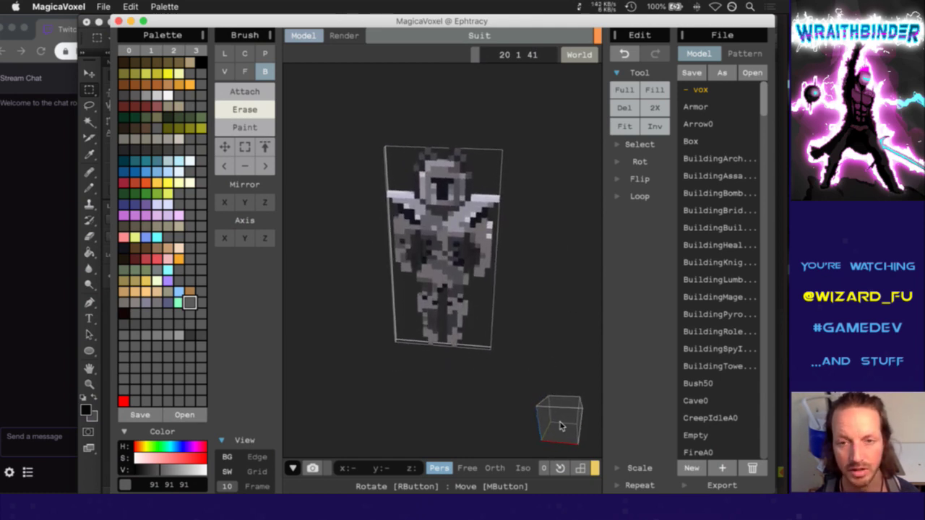
{"action": "mouse_move", "coordinate": [560, 422]}
{"action": "left_mouse_down"}
{"action": "mouse_move", "coordinate": [575, 405]}
{"action": "mouse_move", "coordinate": [566, 420]}
{"action": "left_mouse_up"}
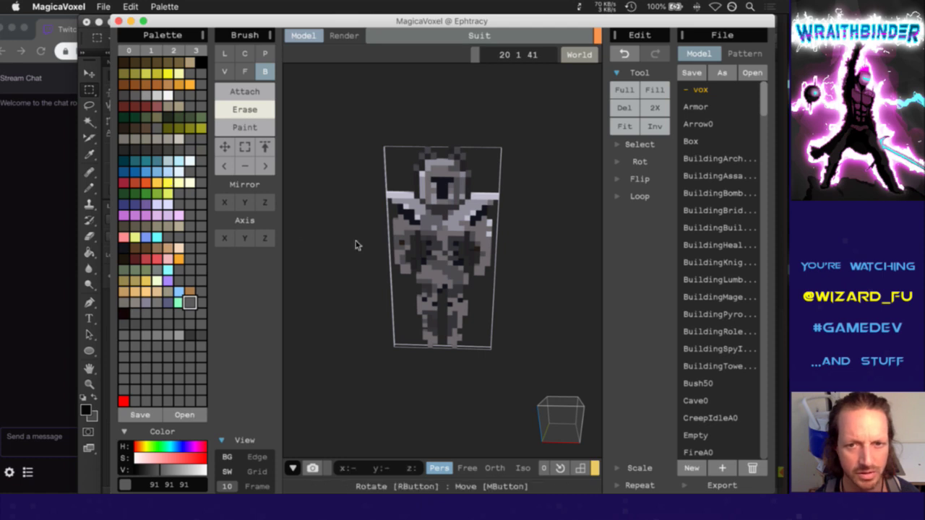
{"action": "left_click", "coordinate": [494, 470]}
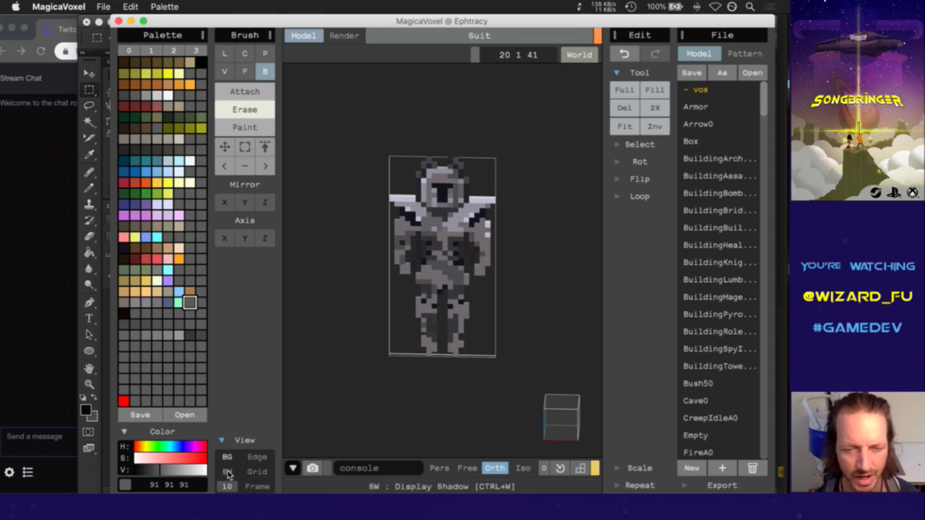
{"action": "scroll", "coordinate": [504, 354], "scroll_direction": "up", "scroll_amount": 6}
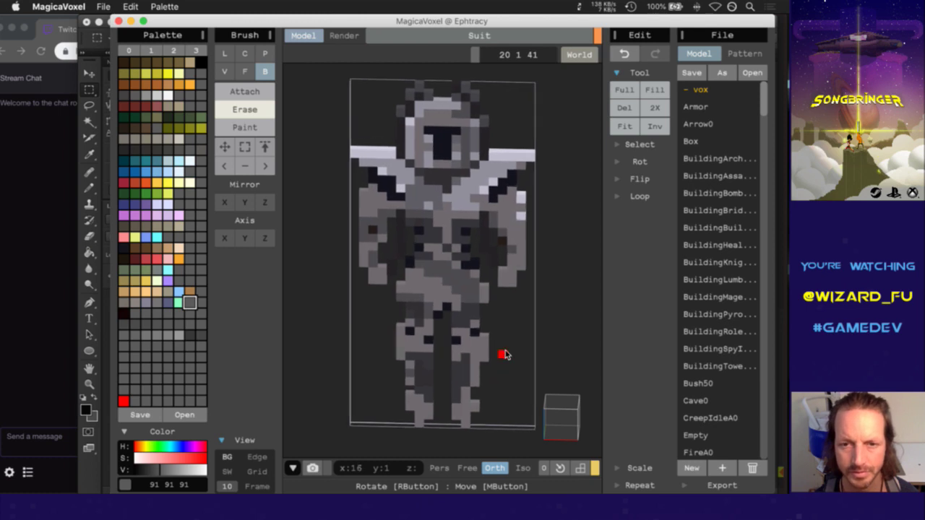
{"action": "scroll", "coordinate": [505, 354], "scroll_direction": "down", "scroll_amount": 2}
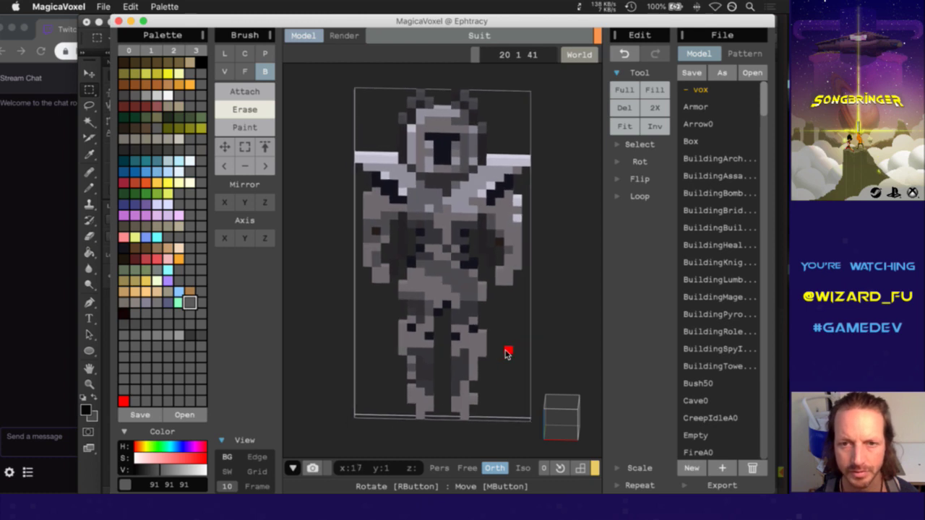
{"action": "left_click", "coordinate": [554, 424]}
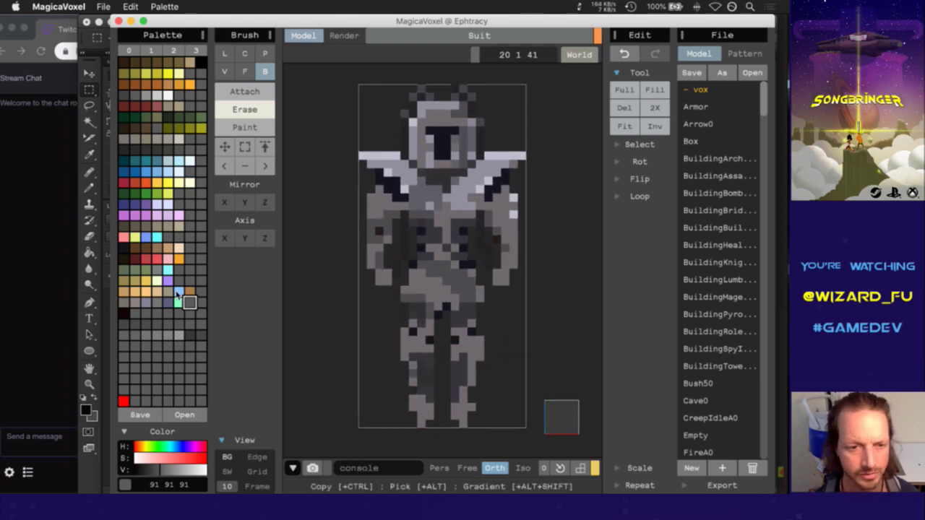
Paint the left horn tip and the voxel at the helmet's upper left edge light blue (139, 199, 255)
{"action": "left_click", "coordinate": [179, 292]}
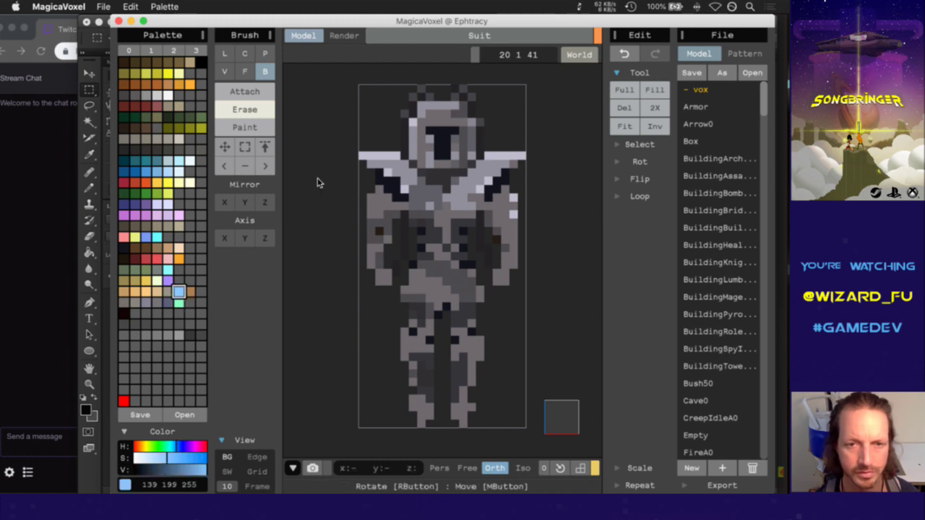
{"action": "key", "text": "v"}
{"action": "key", "text": "3"}
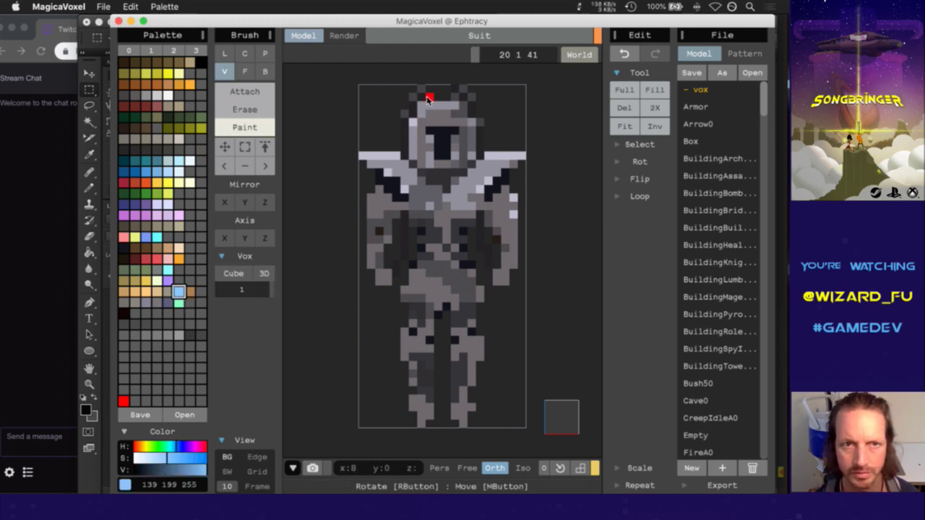
{"action": "mouse_move", "coordinate": [427, 99]}
{"action": "left_mouse_down"}
{"action": "mouse_move", "coordinate": [422, 91]}
{"action": "mouse_move", "coordinate": [412, 100]}
{"action": "left_mouse_up"}
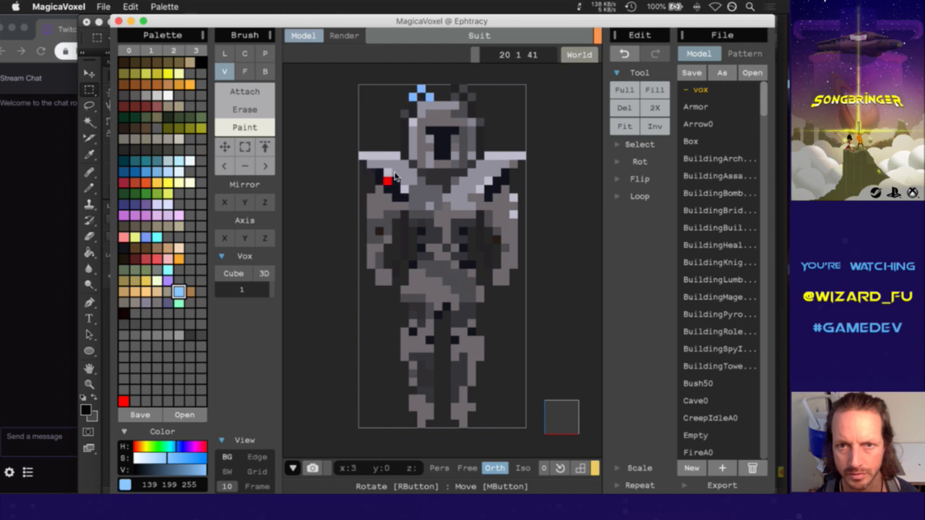
{"action": "left_click", "coordinate": [404, 114]}
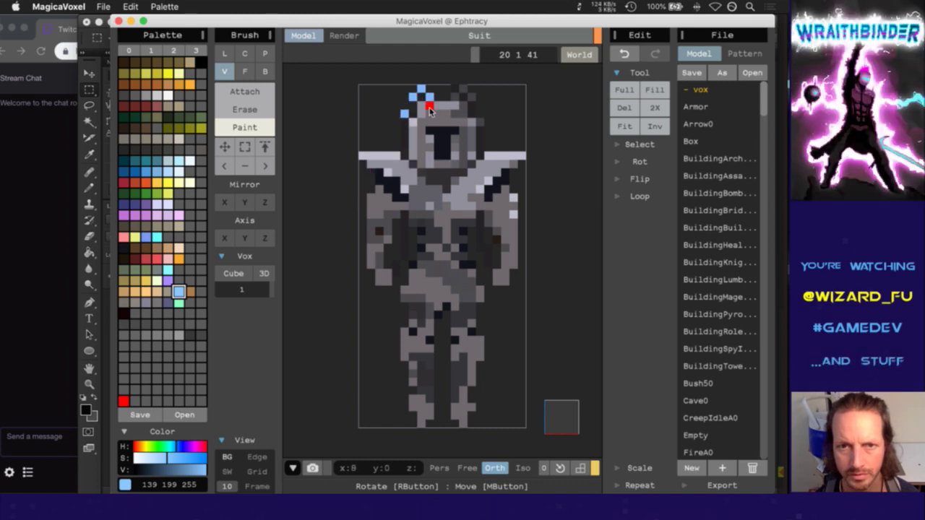
Examine the flat Suit model from above, below and edge-on, and return to the front view
{"action": "key", "text": "t"}
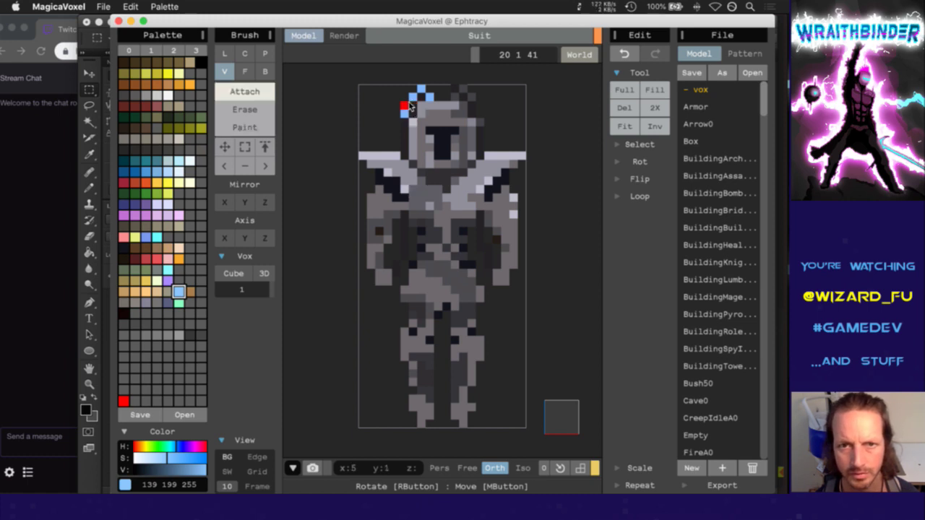
{"action": "right_click_drag", "start_coordinate": [572, 444], "coordinate": [569, 442]}
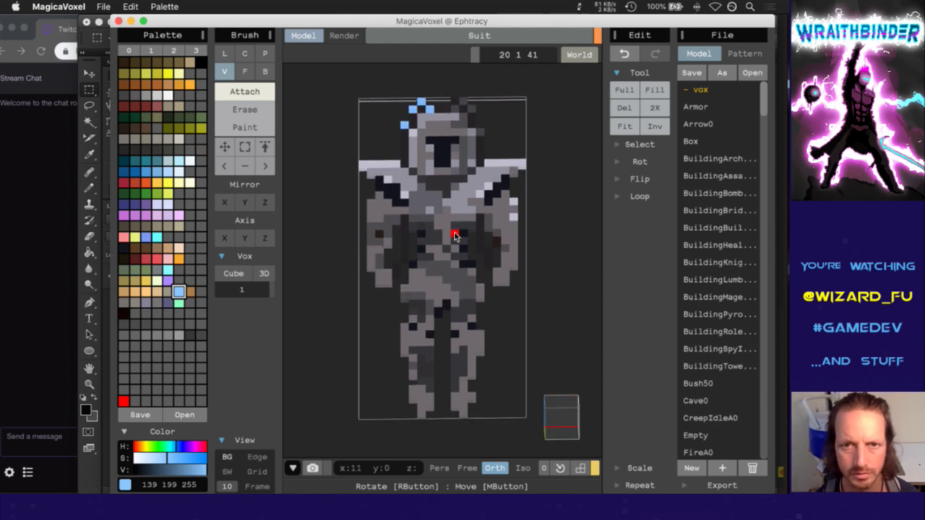
{"action": "right_click_drag", "start_coordinate": [565, 420], "coordinate": [568, 394]}
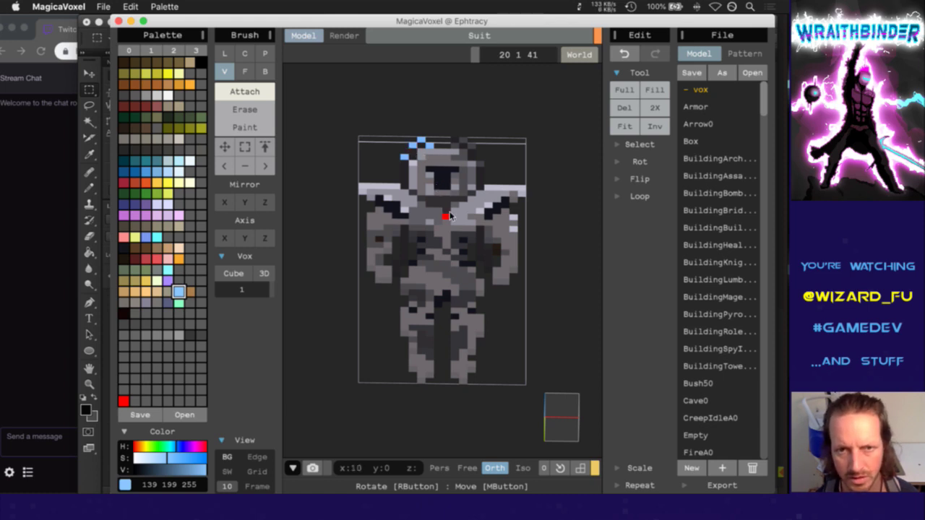
{"action": "right_click_drag", "start_coordinate": [564, 424], "coordinate": [566, 487]}
{"action": "left_click", "coordinate": [558, 424]}
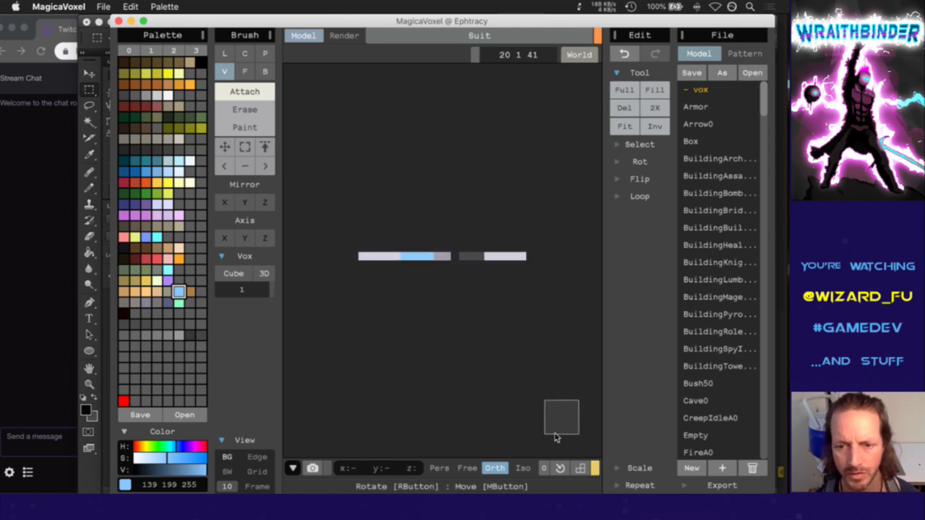
{"action": "right_click_drag", "start_coordinate": [560, 378], "coordinate": [572, 273]}
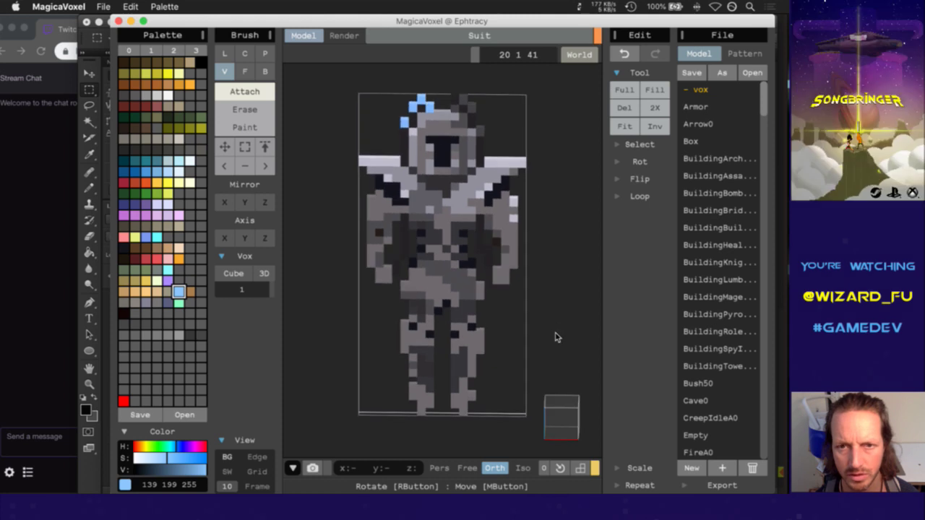
{"action": "left_click", "coordinate": [553, 416]}
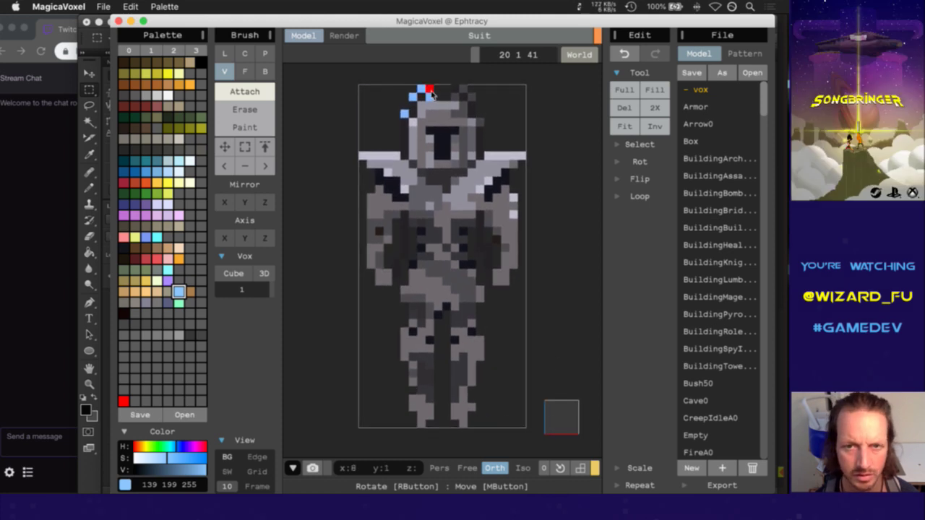
Paint the right horn and the helmet's left outer edge in the same light blue
{"action": "key", "text": "g"}
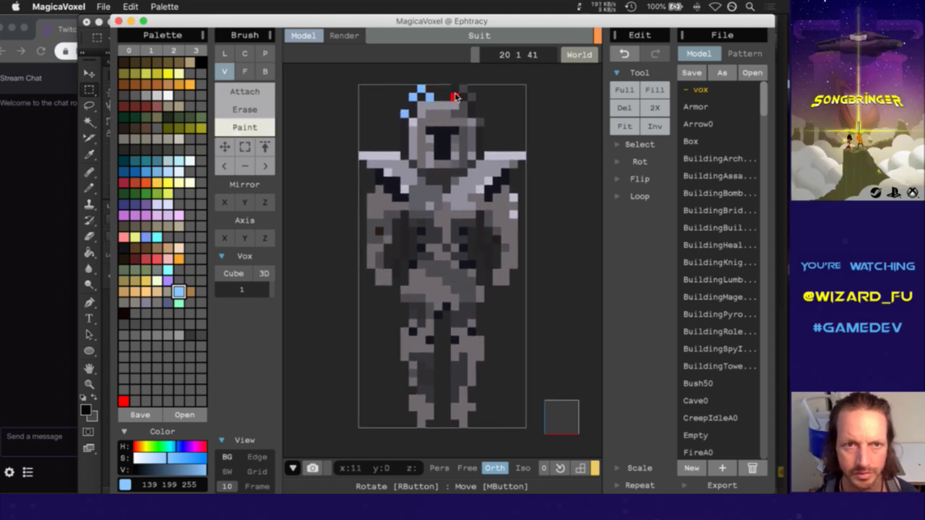
{"action": "mouse_move", "coordinate": [456, 98]}
{"action": "left_mouse_down"}
{"action": "mouse_move", "coordinate": [471, 97]}
{"action": "mouse_move", "coordinate": [480, 121]}
{"action": "left_mouse_up"}
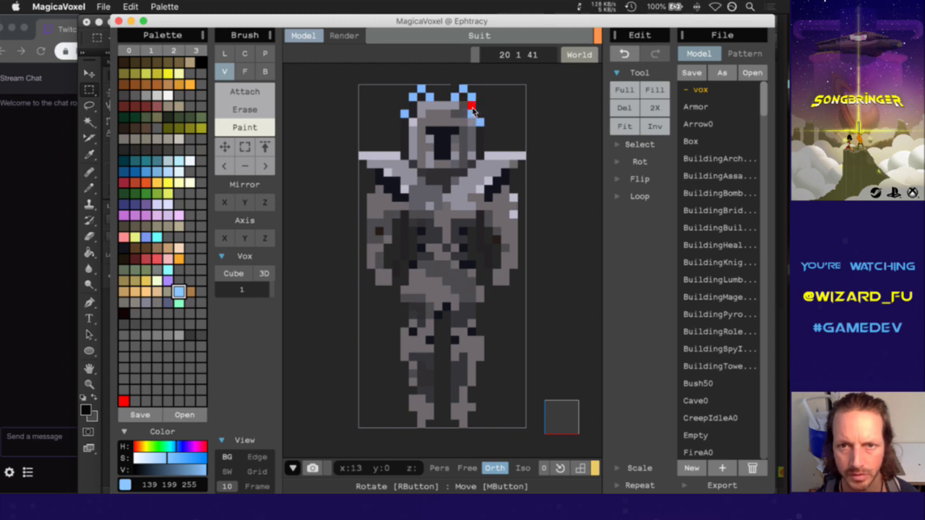
{"action": "mouse_move", "coordinate": [410, 106]}
{"action": "left_mouse_down"}
{"action": "mouse_move", "coordinate": [413, 116]}
{"action": "mouse_move", "coordinate": [397, 123]}
{"action": "mouse_move", "coordinate": [405, 154]}
{"action": "left_mouse_up"}
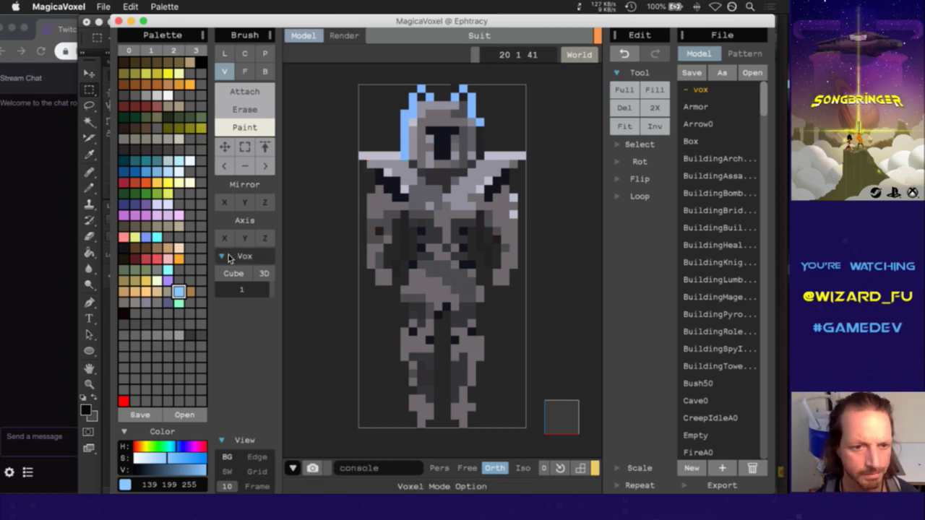
Paint the outer edges on both sides of the helmet slate blue (91, 94, 128), keeping the horn tips light blue
{"action": "left_click", "coordinate": [168, 302]}
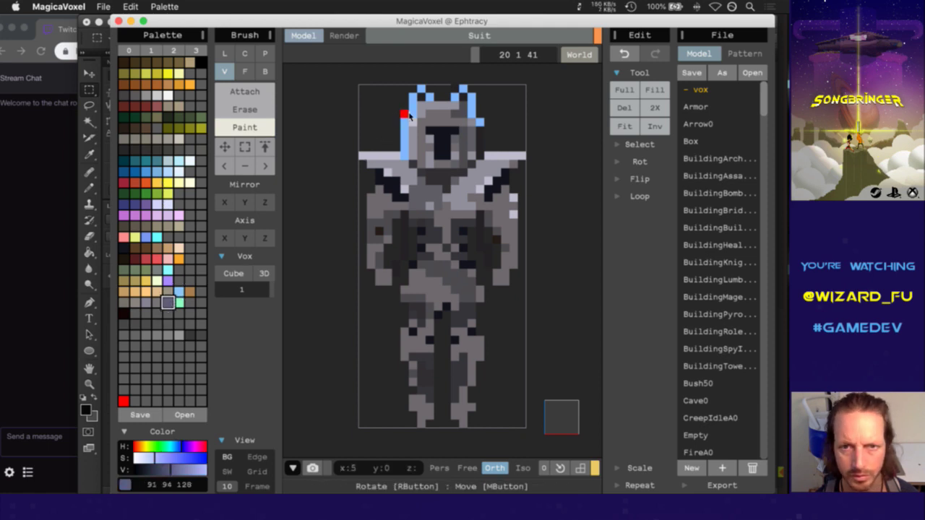
{"action": "mouse_move", "coordinate": [405, 113]}
{"action": "left_mouse_down"}
{"action": "mouse_move", "coordinate": [403, 152]}
{"action": "mouse_move", "coordinate": [415, 105]}
{"action": "left_mouse_up"}
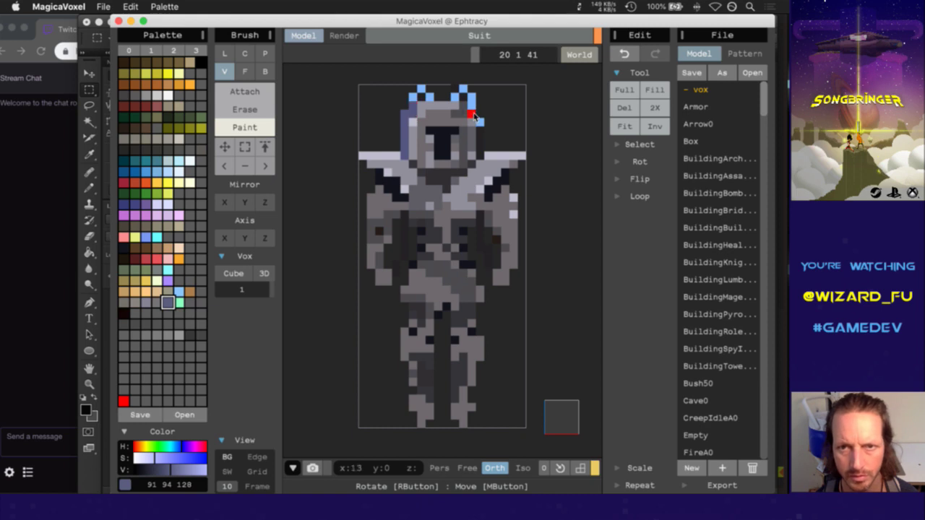
{"action": "mouse_move", "coordinate": [474, 116]}
{"action": "left_mouse_down"}
{"action": "mouse_move", "coordinate": [470, 108]}
{"action": "mouse_move", "coordinate": [477, 157]}
{"action": "left_mouse_up"}
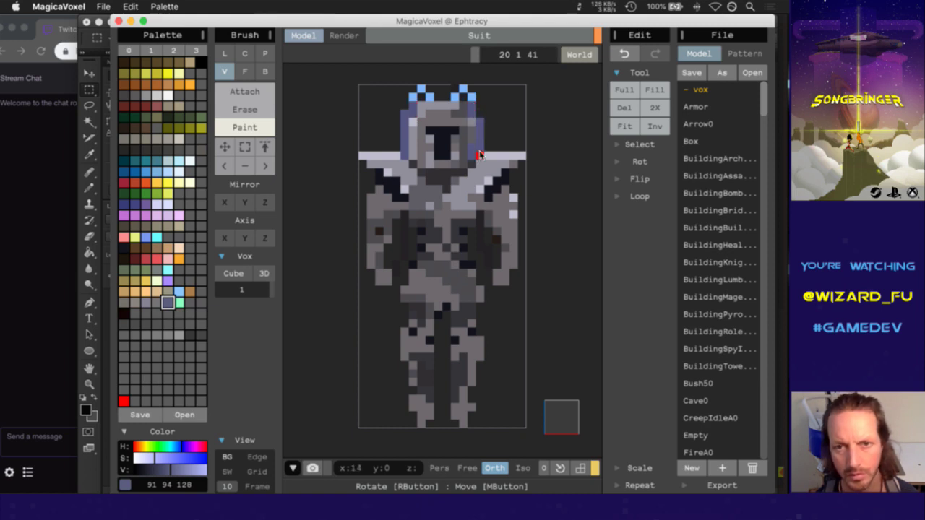
Paint the helmet's T-shaped visor bright yellow (240, 240, 34)
{"action": "left_click", "coordinate": [465, 146], "text": "alt"}
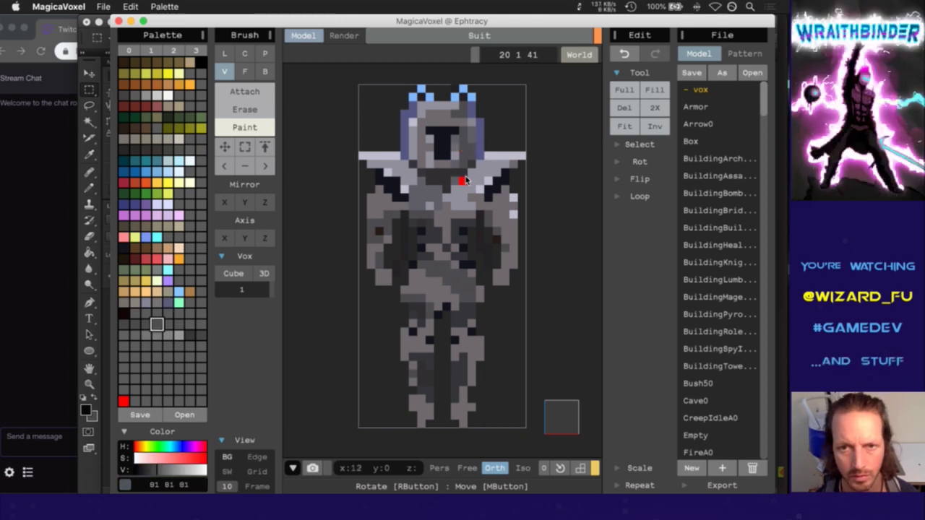
{"action": "left_click", "coordinate": [472, 145], "text": "alt"}
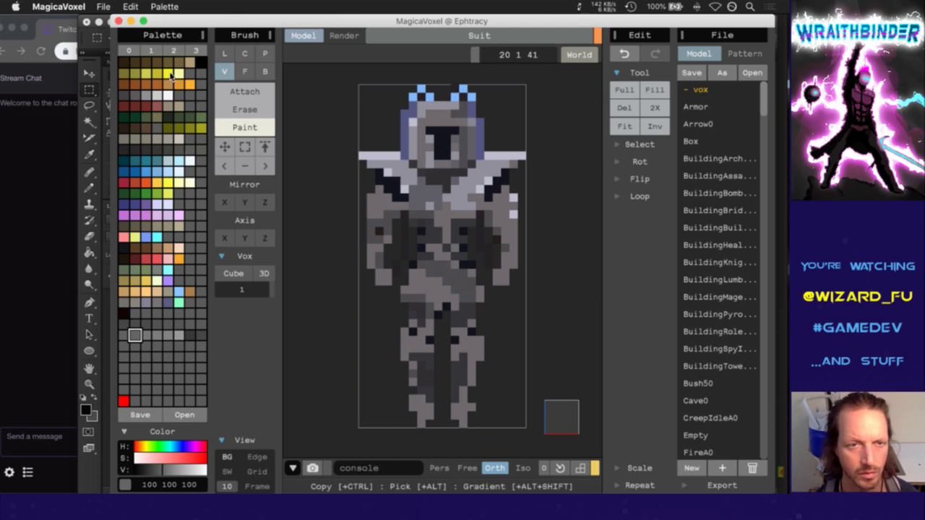
{"action": "left_click", "coordinate": [189, 161]}
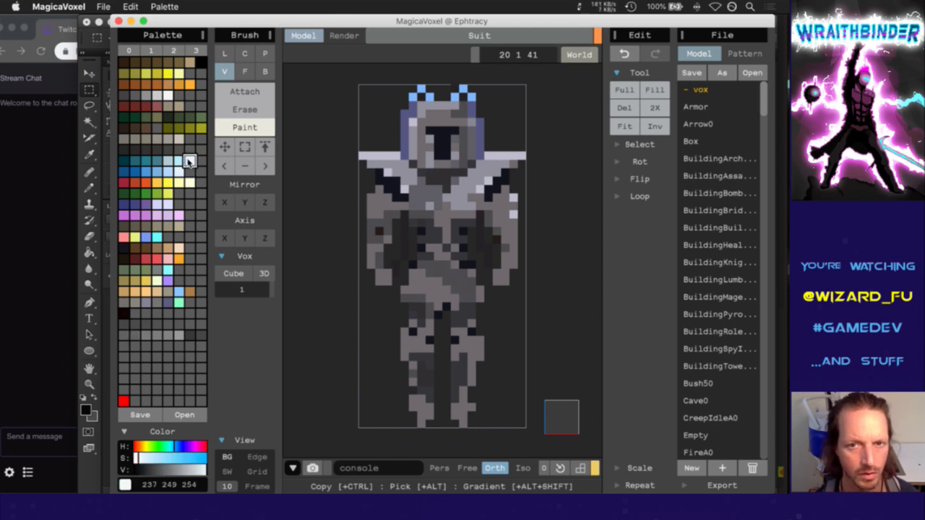
{"action": "left_click", "coordinate": [170, 73]}
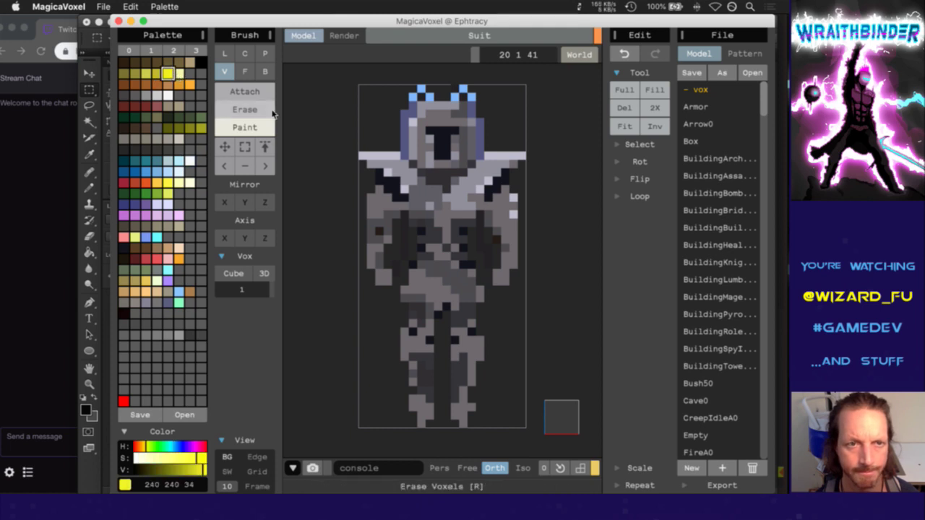
{"action": "mouse_move", "coordinate": [432, 135]}
{"action": "left_mouse_down"}
{"action": "mouse_move", "coordinate": [460, 133]}
{"action": "mouse_move", "coordinate": [444, 136]}
{"action": "mouse_move", "coordinate": [439, 156]}
{"action": "mouse_move", "coordinate": [439, 140]}
{"action": "mouse_move", "coordinate": [446, 156]}
{"action": "left_mouse_up"}
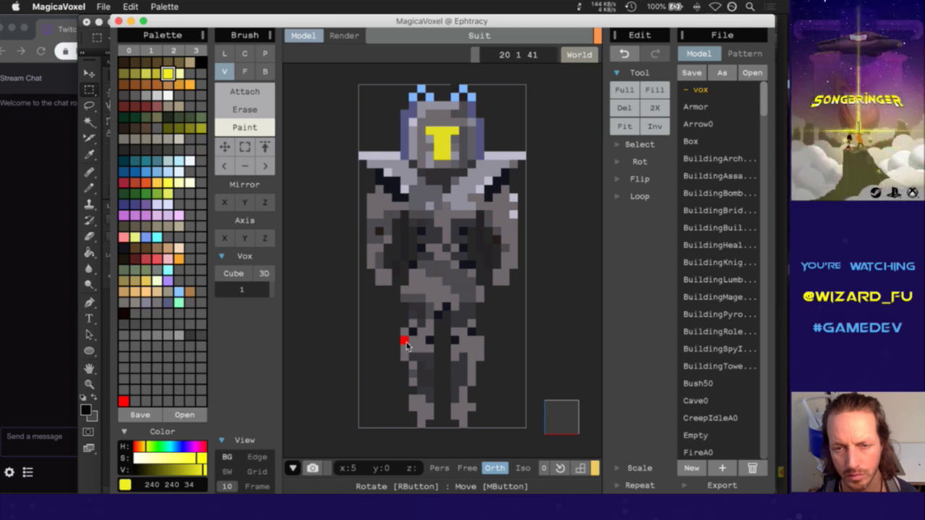
Sample the dark grey (56, 56, 56) from the suit's torso as the active color
{"action": "left_click", "coordinate": [428, 233], "text": "alt"}
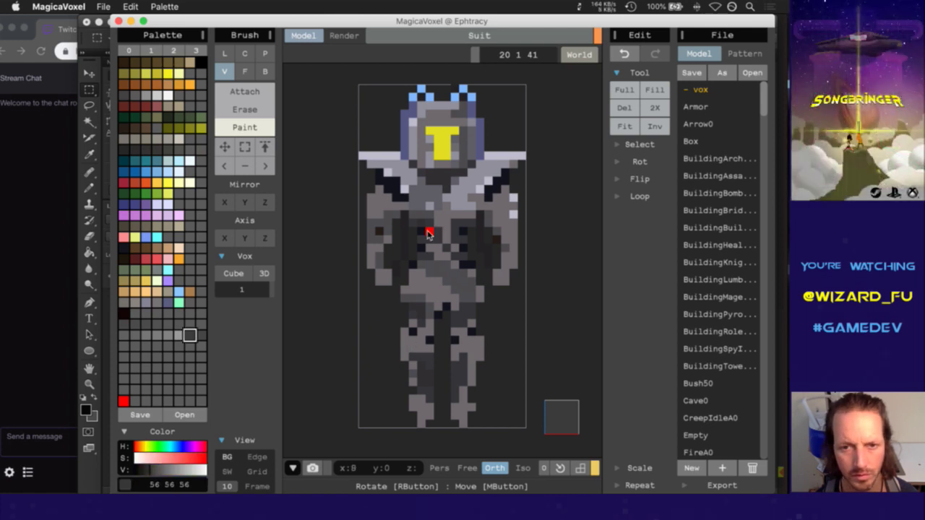
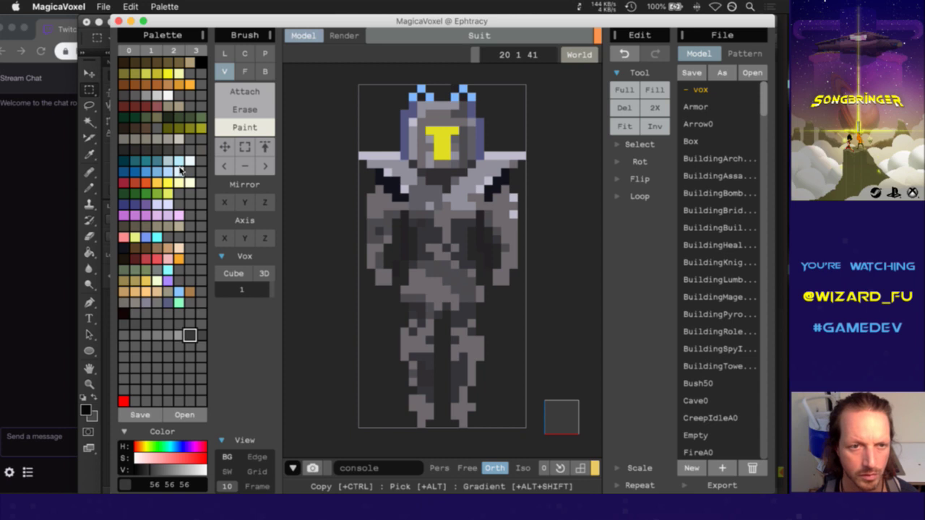
Try two blues, (179, 217, 255) and (122, 178, 222), on the suit's left shoulder pad and undo them
{"action": "left_click", "coordinate": [171, 172]}
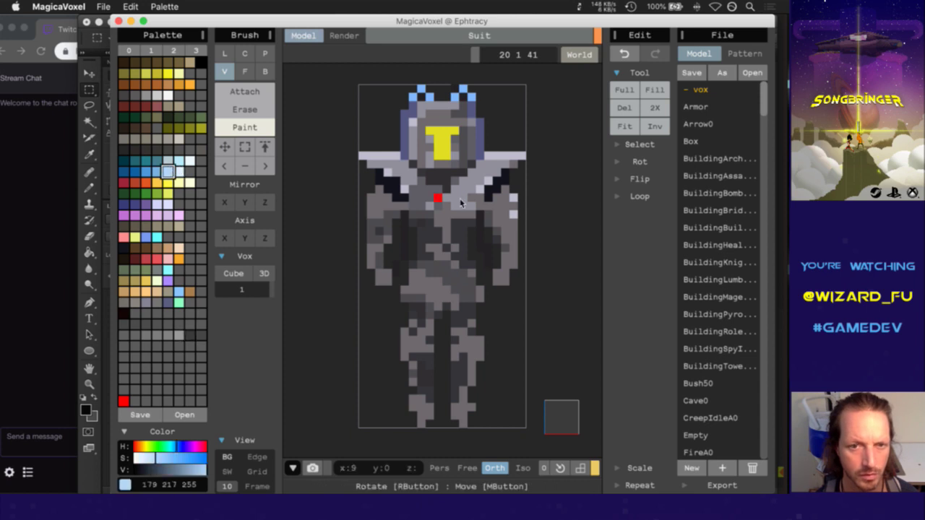
{"action": "left_click", "coordinate": [412, 178]}
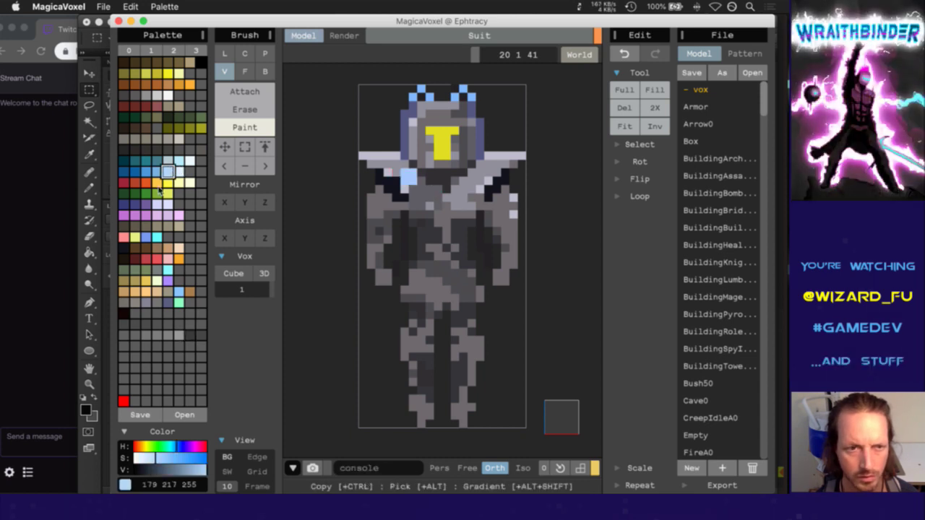
{"action": "left_click", "coordinate": [157, 171]}
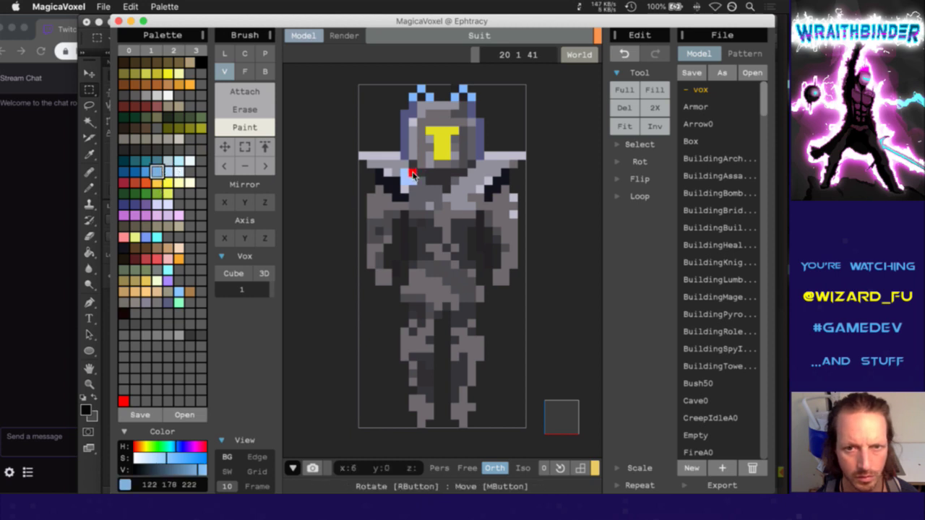
{"action": "mouse_move", "coordinate": [399, 169]}
{"action": "left_mouse_down"}
{"action": "mouse_move", "coordinate": [405, 179]}
{"action": "mouse_move", "coordinate": [395, 164]}
{"action": "mouse_move", "coordinate": [371, 162]}
{"action": "left_mouse_up"}
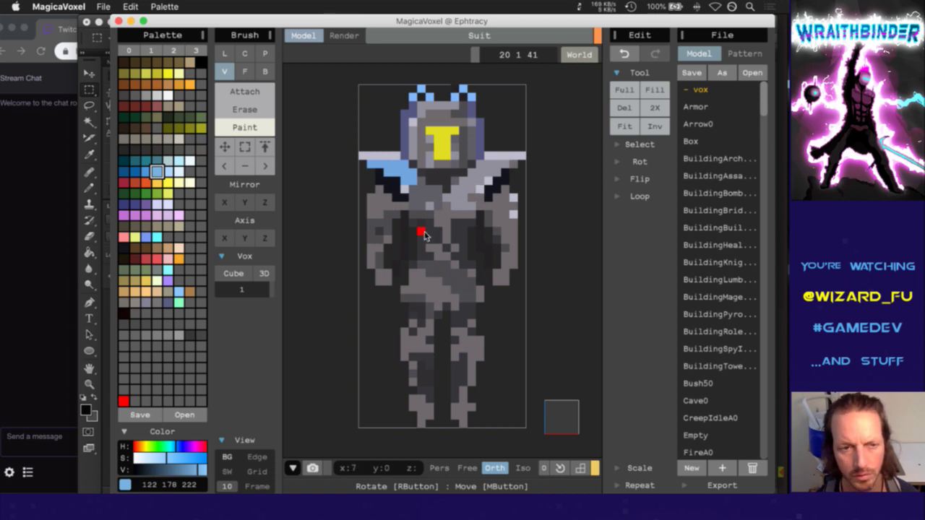
{"action": "key", "text": "super+z"}
{"action": "key", "text": "super+z"}
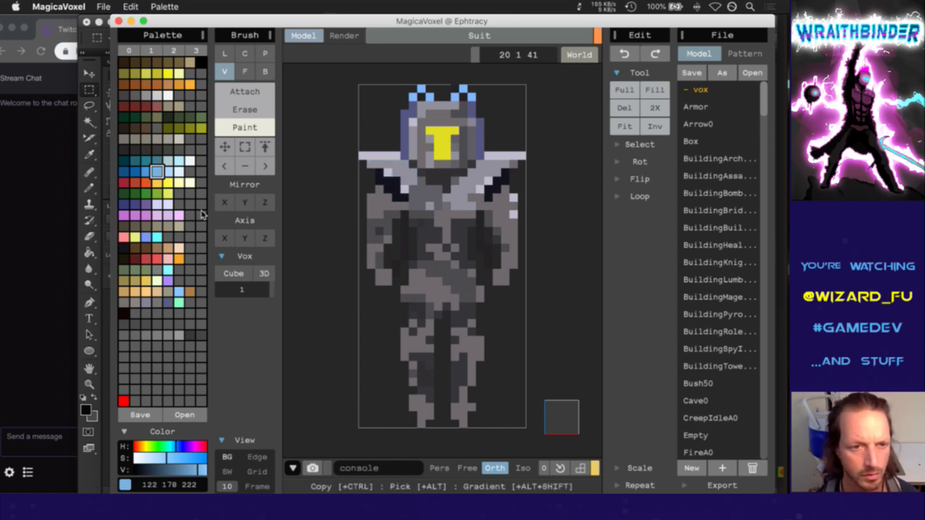
Try two pale lavenders, (211, 189, 233) and (222, 185, 233), on the left shoulder pad
{"action": "left_click", "coordinate": [168, 215]}
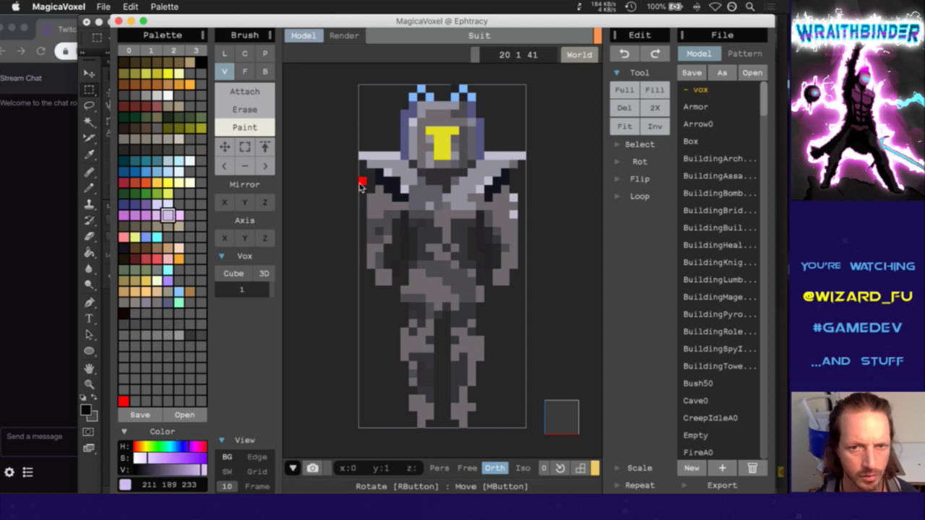
{"action": "left_click_drag", "start_coordinate": [368, 162], "coordinate": [408, 167]}
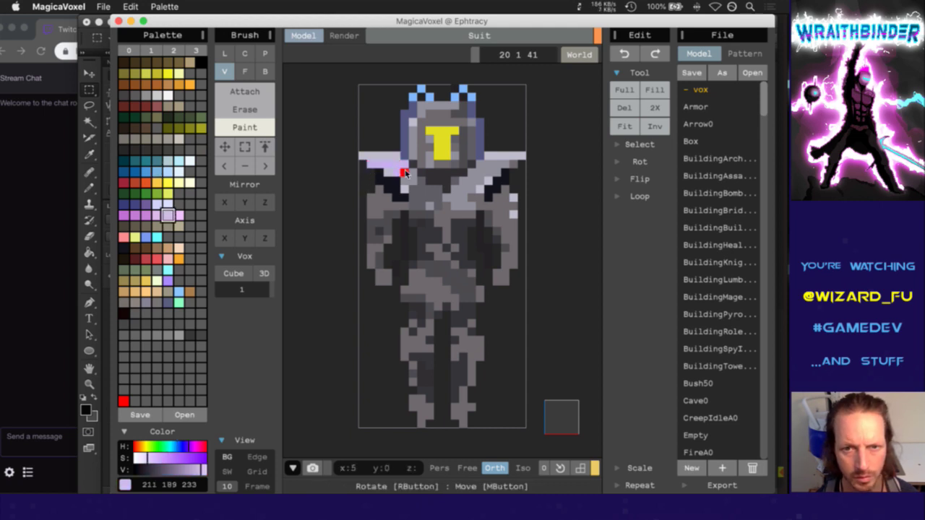
{"action": "left_click", "coordinate": [157, 216]}
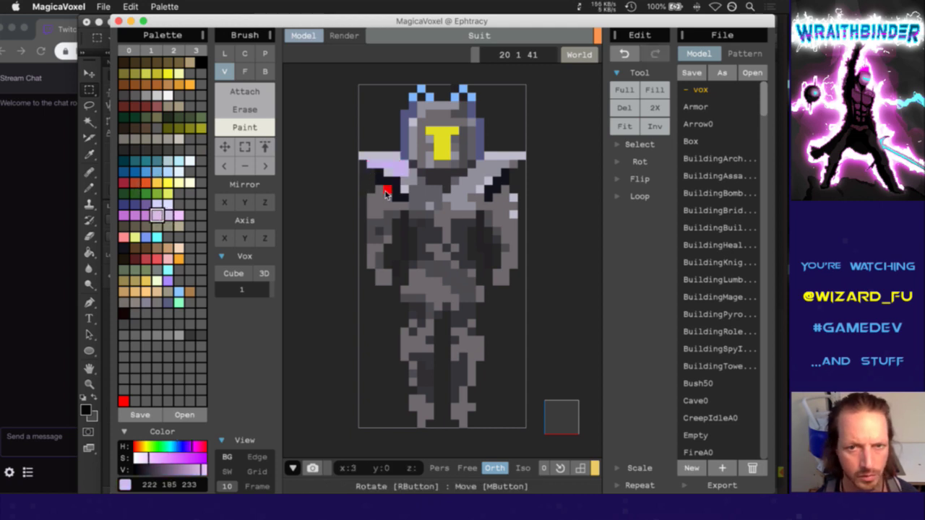
{"action": "mouse_move", "coordinate": [403, 168]}
{"action": "left_mouse_down"}
{"action": "mouse_move", "coordinate": [369, 165]}
{"action": "mouse_move", "coordinate": [403, 168]}
{"action": "mouse_move", "coordinate": [390, 173]}
{"action": "mouse_move", "coordinate": [413, 177]}
{"action": "mouse_move", "coordinate": [406, 189]}
{"action": "left_mouse_up"}
Paint the inner areas of both shoulder pads purple (201, 130, 218), leaving the pale upper rims and dark undersides
{"action": "left_click", "coordinate": [146, 215]}
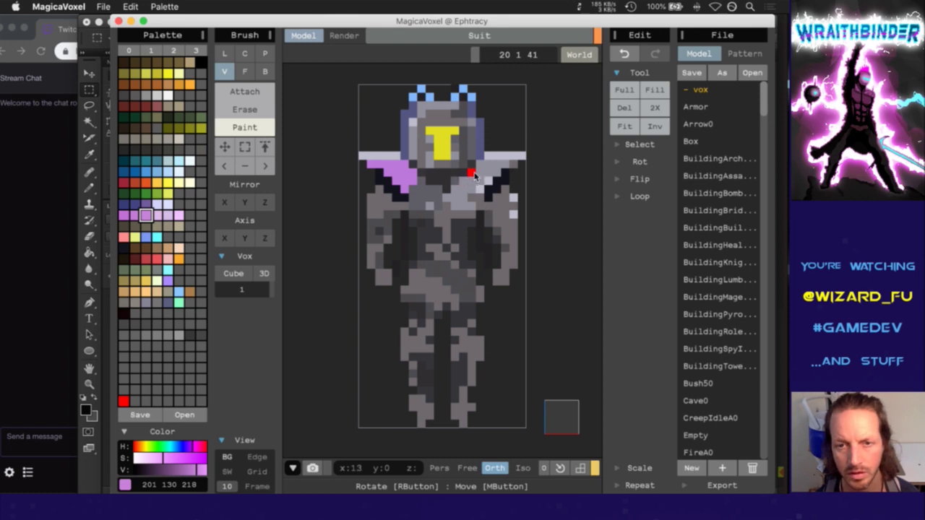
{"action": "mouse_move", "coordinate": [473, 171]}
{"action": "left_mouse_down"}
{"action": "mouse_move", "coordinate": [474, 188]}
{"action": "mouse_move", "coordinate": [479, 164]}
{"action": "mouse_move", "coordinate": [498, 172]}
{"action": "mouse_move", "coordinate": [504, 165]}
{"action": "left_mouse_up"}
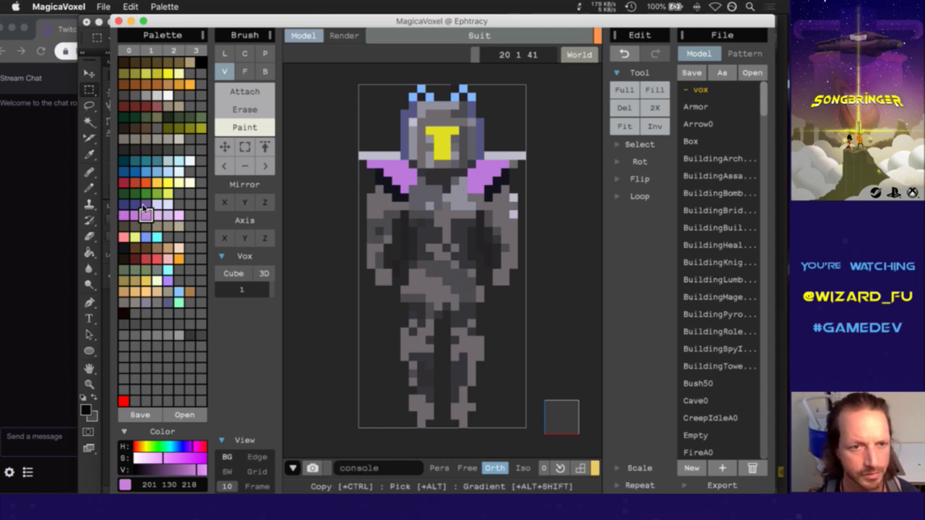
Try painting the left half of the upper chest violet (112, 93, 156)
{"action": "left_click", "coordinate": [145, 205]}
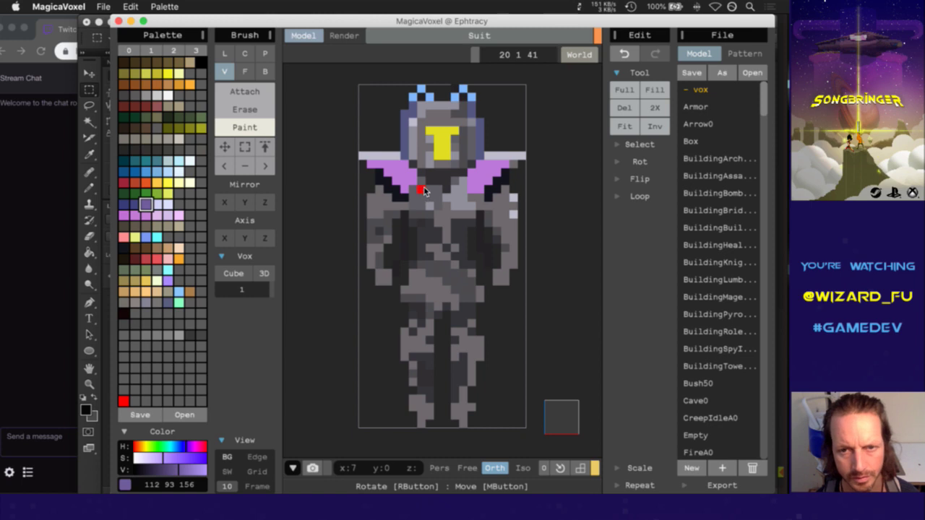
{"action": "mouse_move", "coordinate": [423, 183]}
{"action": "left_mouse_down"}
{"action": "mouse_move", "coordinate": [415, 205]}
{"action": "mouse_move", "coordinate": [437, 199]}
{"action": "mouse_move", "coordinate": [428, 207]}
{"action": "left_mouse_up"}
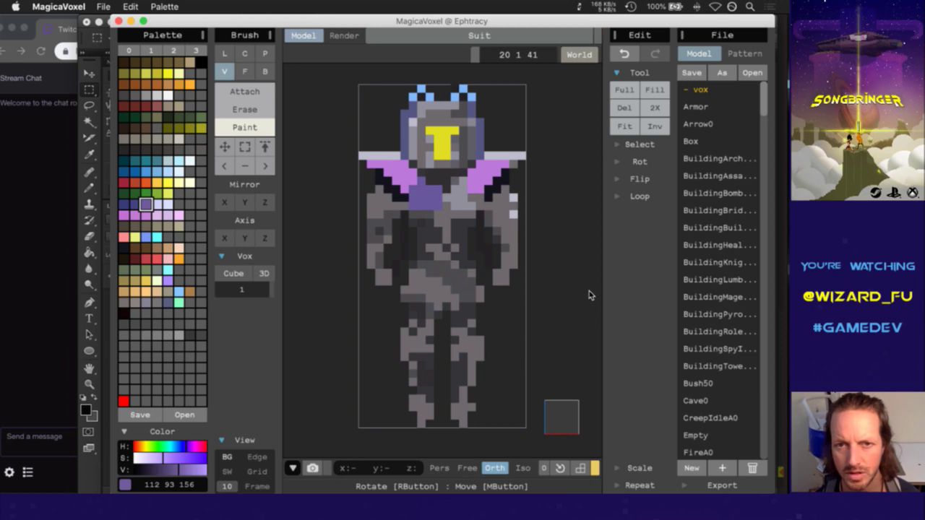
Switch to the Wraithbinder game, walk the character around the armor to examine its new colors, and return to MagicaVoxel
{"action": "key", "text": "super+Tab"}
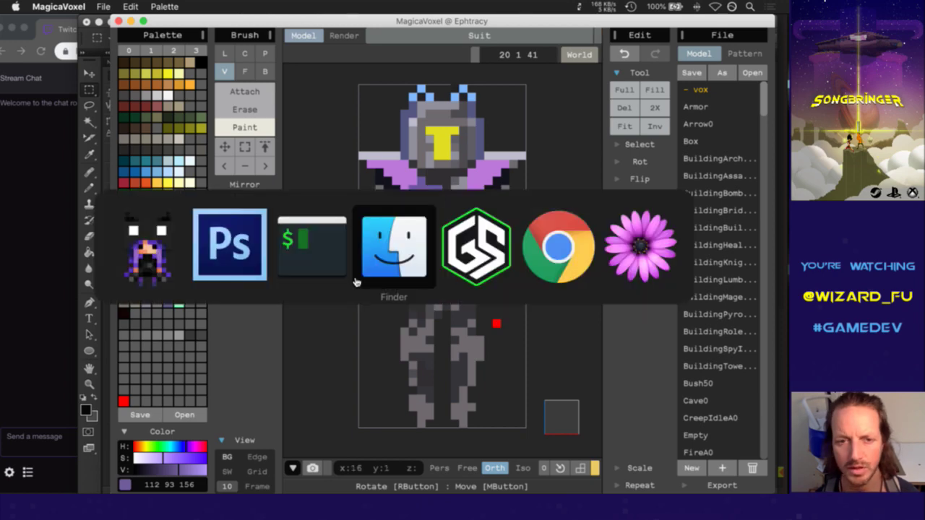
{"action": "left_click", "coordinate": [286, 260]}
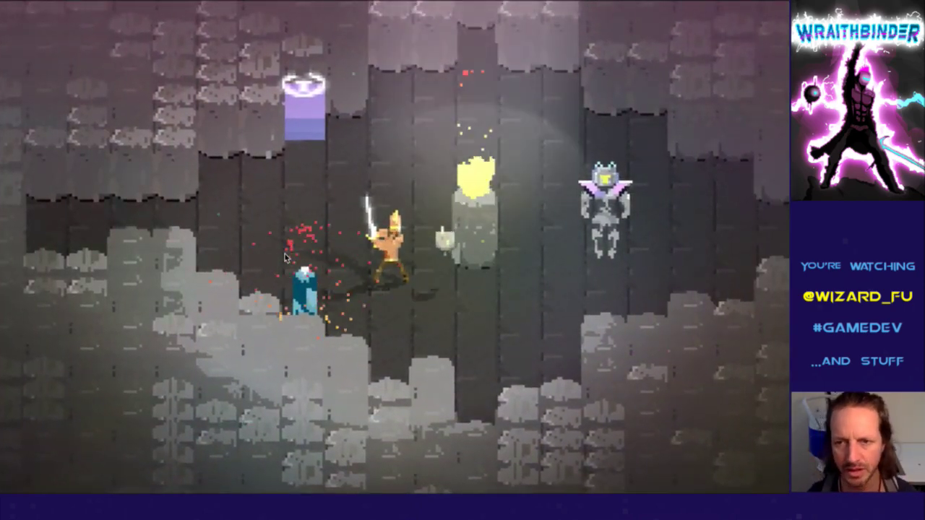
{"action": "key", "text": "d"}
{"action": "key", "text": "s"}
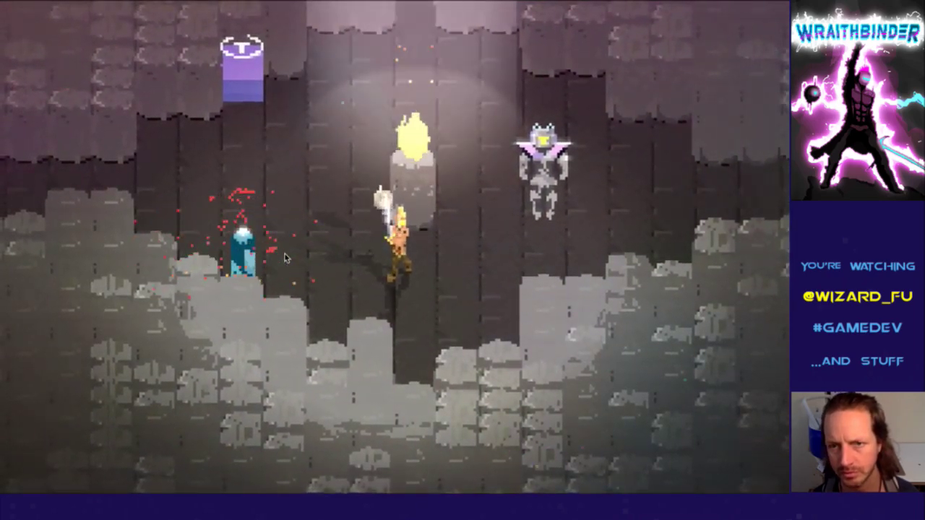
{"action": "key", "text": "s"}
{"action": "key", "text": "d"}
{"action": "key", "text": "w"}
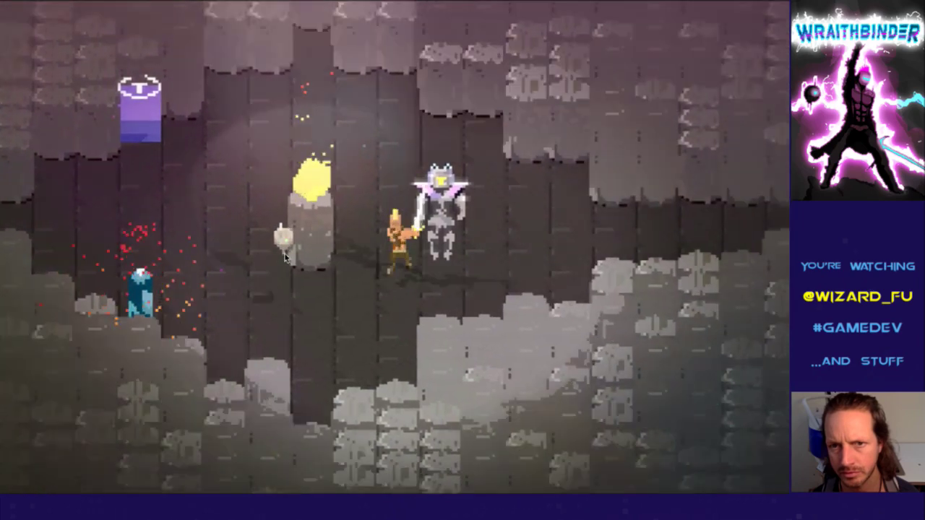
{"action": "key", "text": "a"}
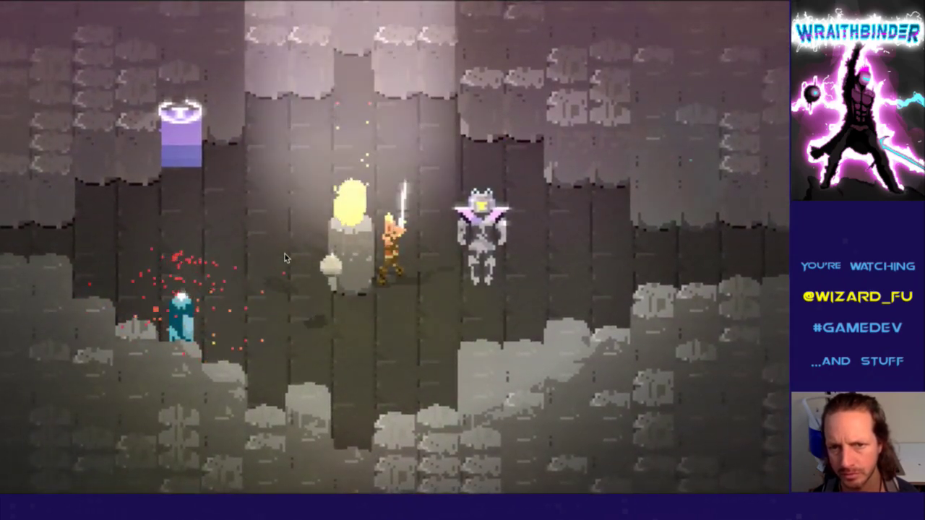
{"action": "key", "text": "Escape"}
{"action": "key", "text": "super+Tab"}
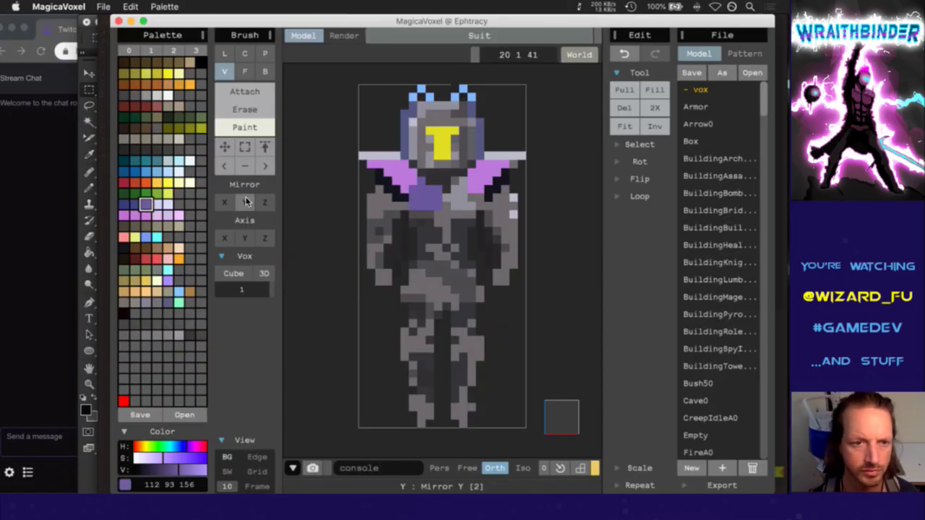
Sample the warm grey (117, 113, 108) below the chest and try erasing voxels from the violet area beneath the neck
{"action": "left_click", "coordinate": [437, 216], "text": "alt"}
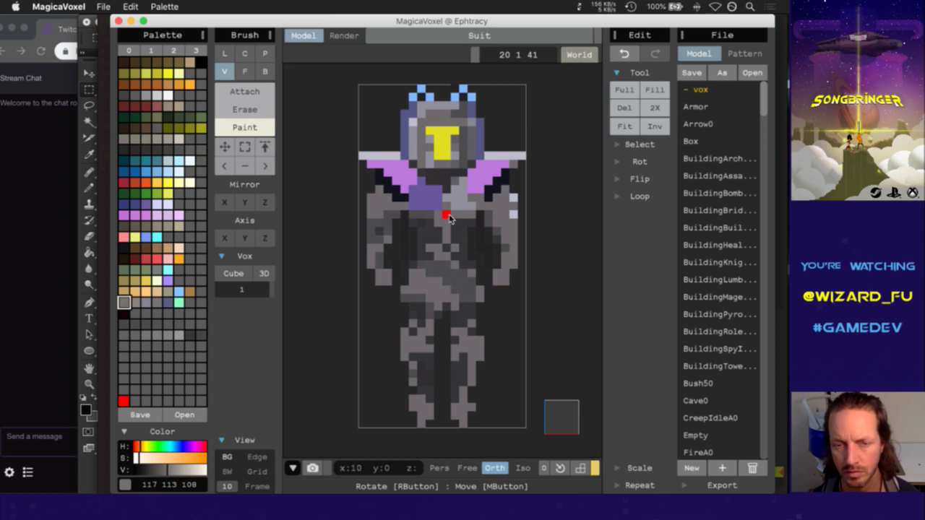
{"action": "key", "text": "r"}
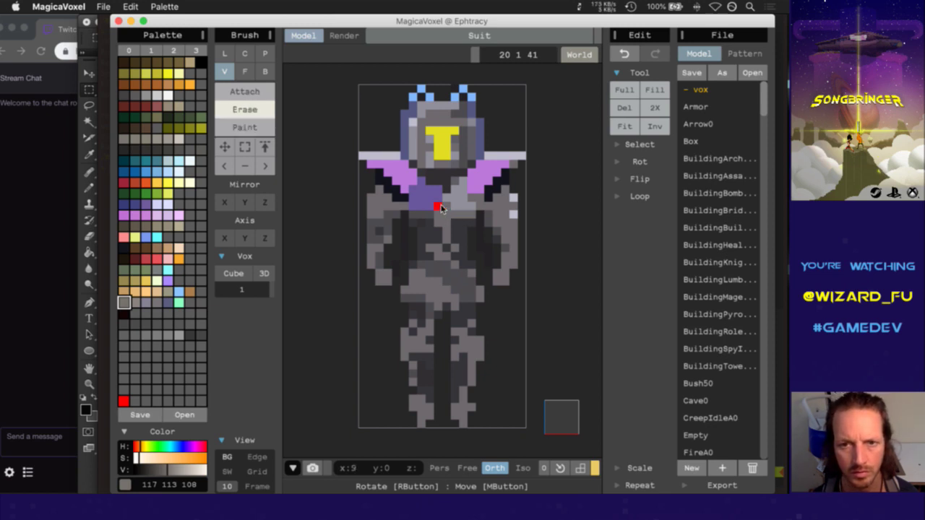
{"action": "left_click_drag", "start_coordinate": [439, 198], "coordinate": [430, 190]}
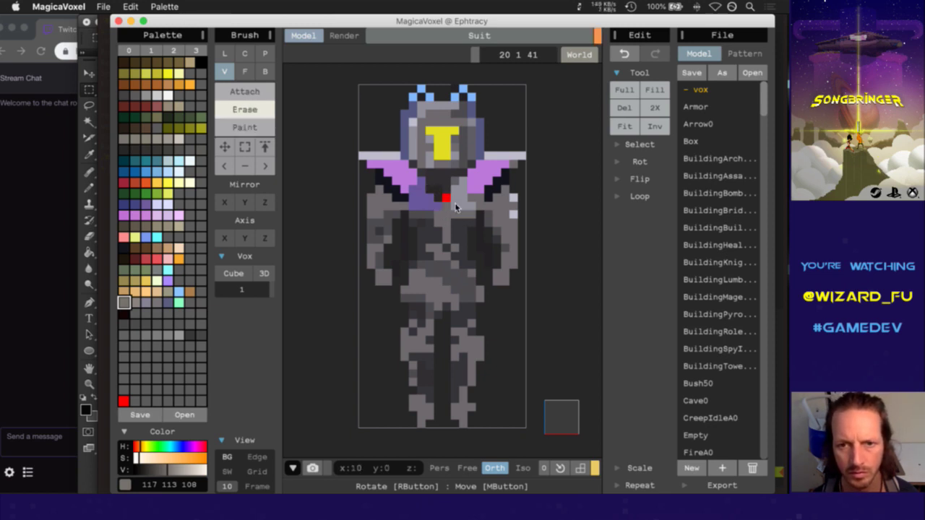
{"action": "key", "text": "3"}
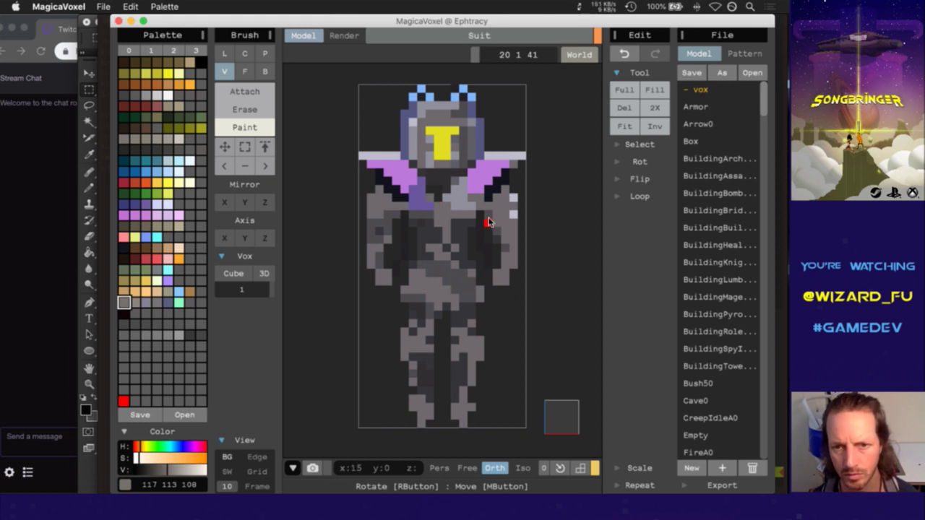
Undo the chest erasing and violet paint, keeping the purple on both shoulder pads
{"action": "key", "text": "super+z"}
{"action": "key", "text": "super+z"}
{"action": "key", "text": "super+z"}
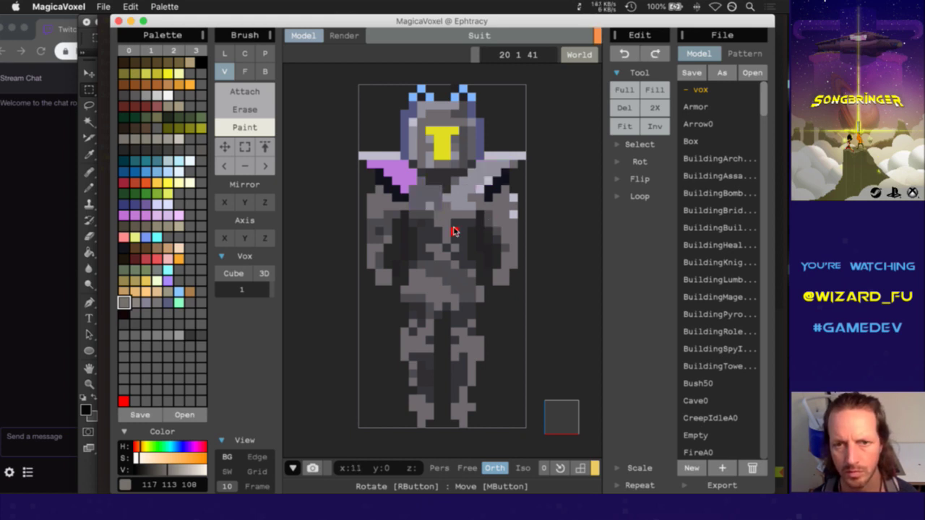
{"action": "key", "text": "super+y"}
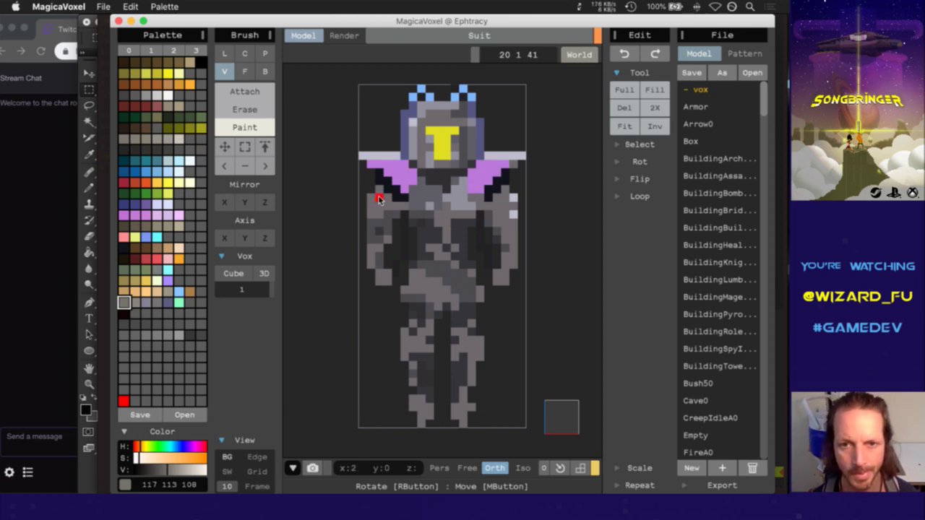
Even out the upper chest with grey (100, 100, 100) on the left half and light grey (154, 154, 154) on the right half
{"action": "left_click", "coordinate": [433, 200], "text": "alt"}
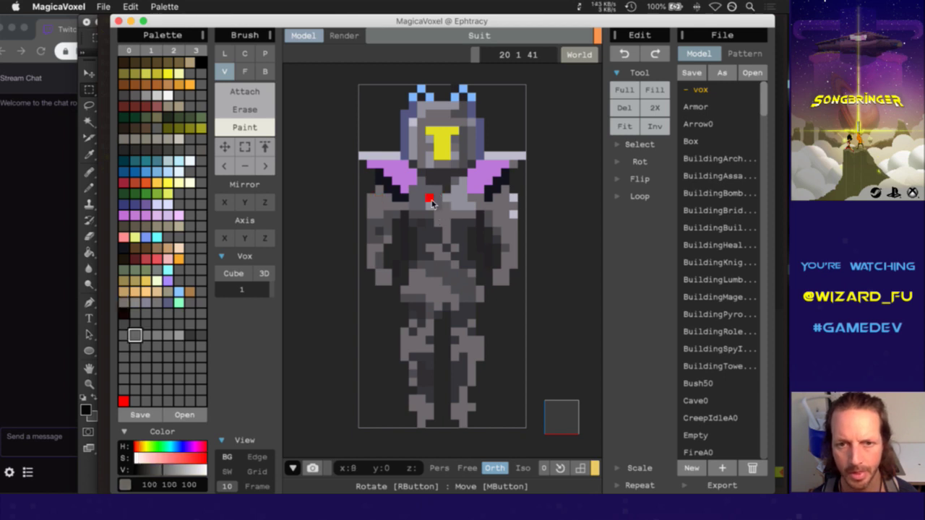
{"action": "left_click", "coordinate": [428, 206]}
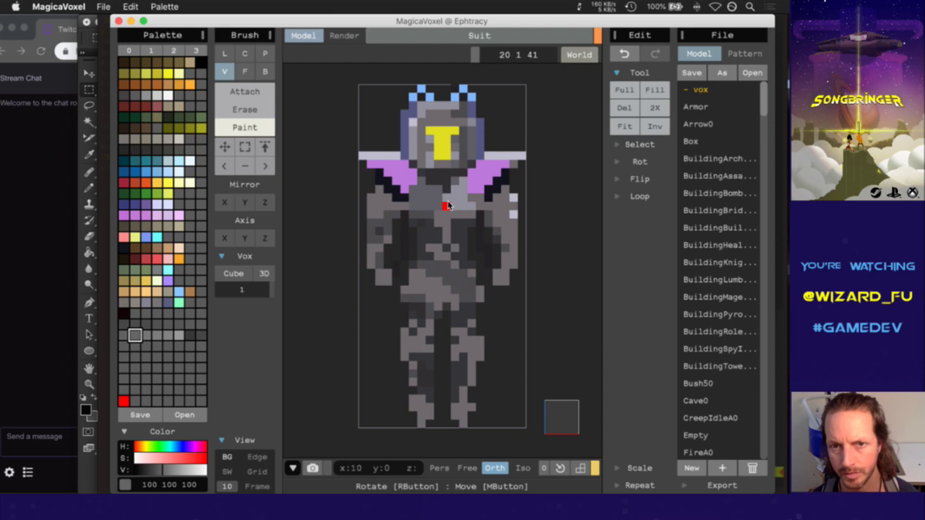
{"action": "left_click", "coordinate": [447, 200], "text": "alt"}
{"action": "key", "text": "t"}
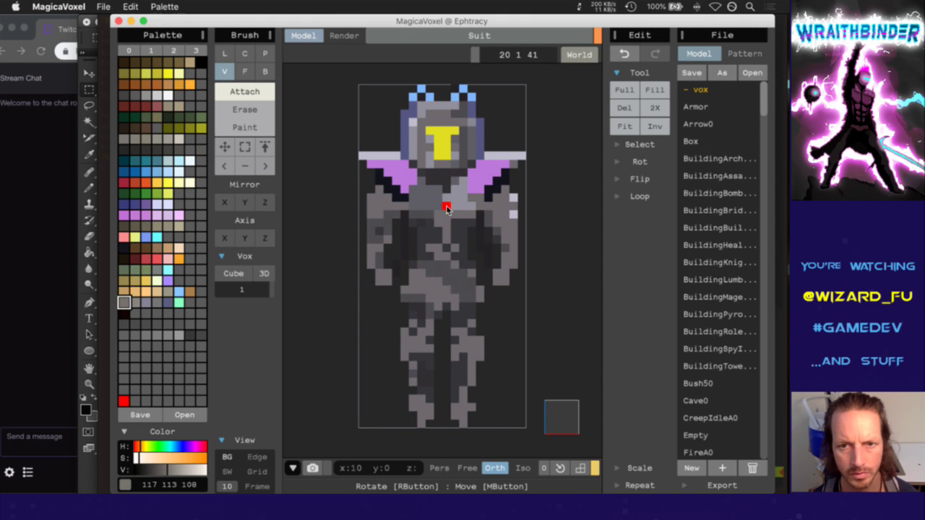
{"action": "left_click", "coordinate": [447, 201], "text": "alt"}
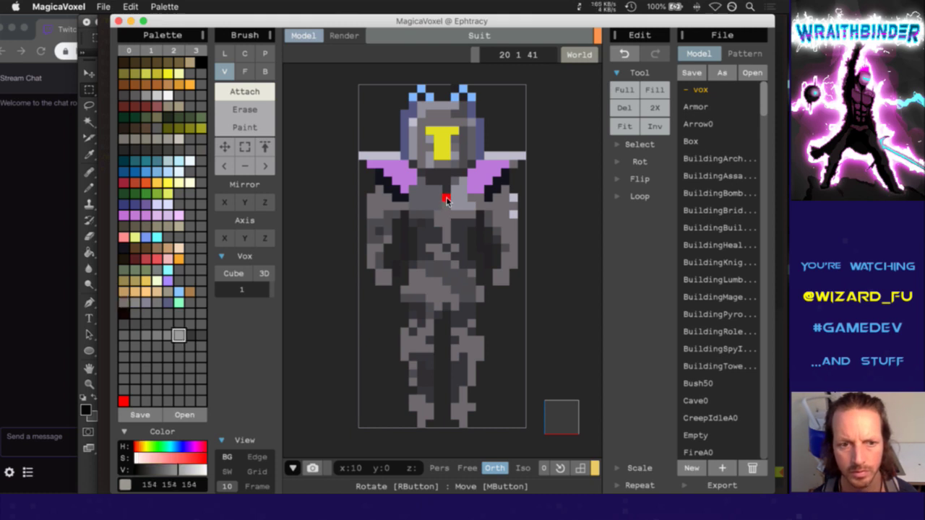
{"action": "left_click", "coordinate": [447, 200], "text": "alt"}
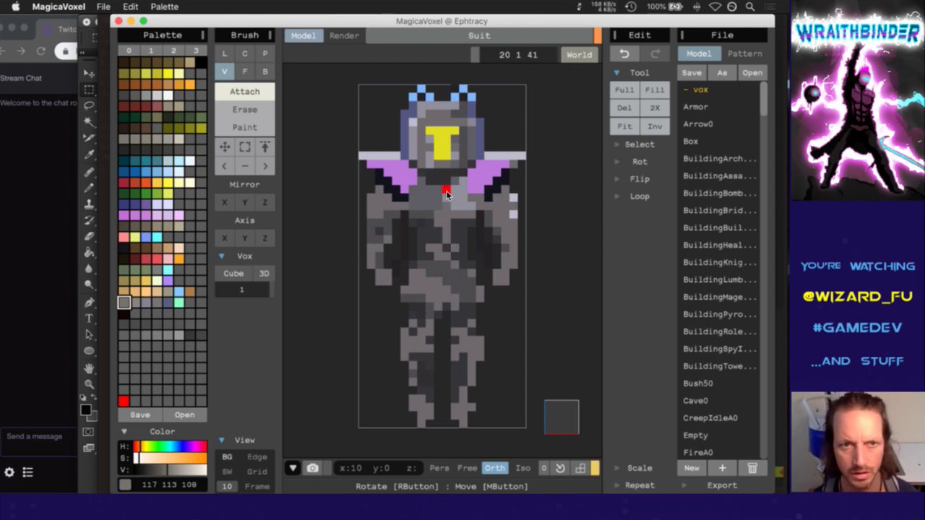
{"action": "key", "text": "g"}
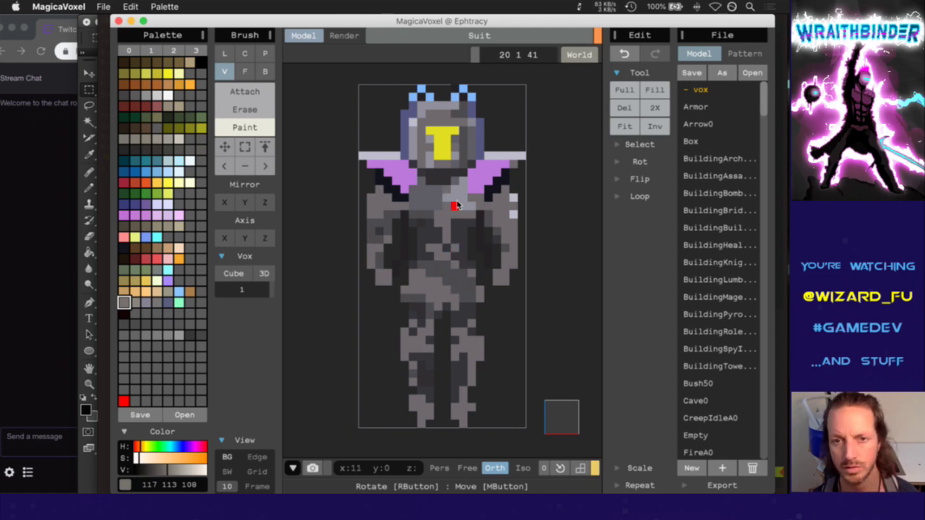
{"action": "left_click", "coordinate": [440, 175], "text": "alt"}
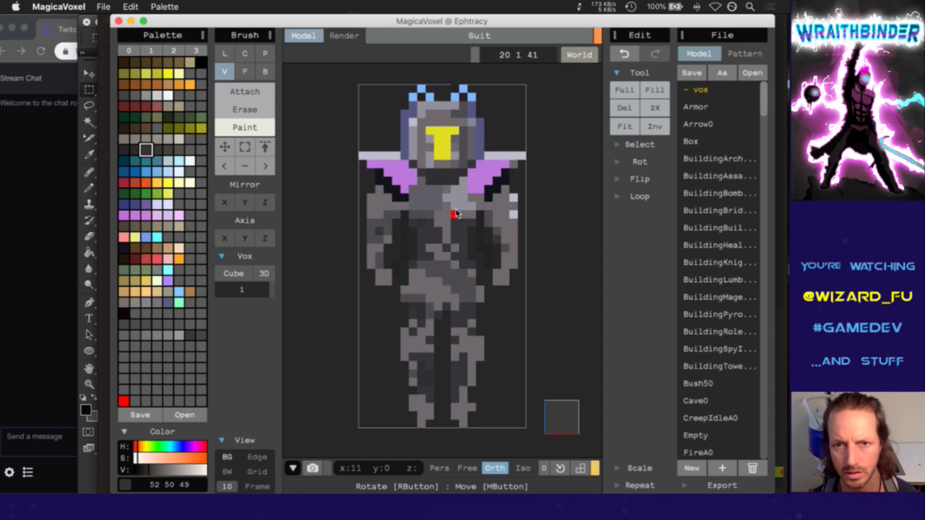
{"action": "left_click", "coordinate": [451, 206], "text": "alt"}
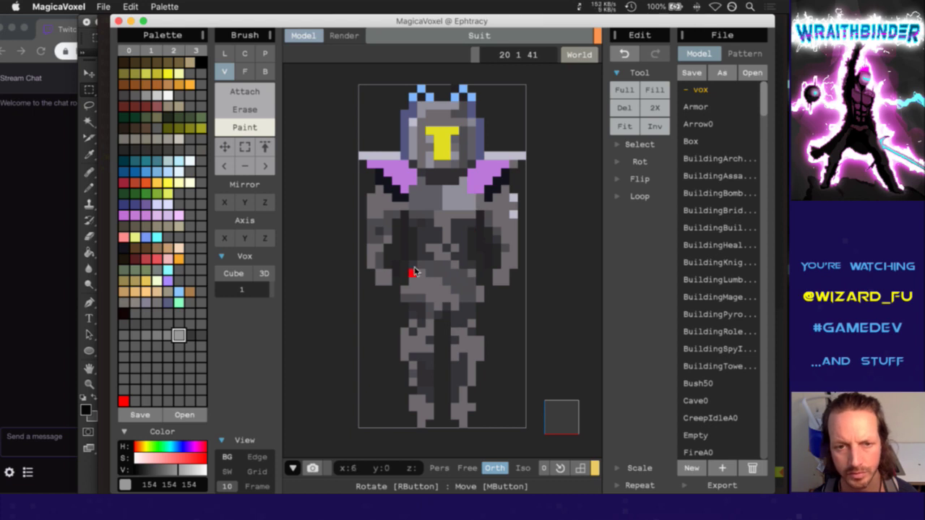
Paint the dark vertical strips between the torso and both arms slate blue (91, 94, 128), sampled from the helmet's edge
{"action": "left_click", "coordinate": [381, 229], "text": "alt"}
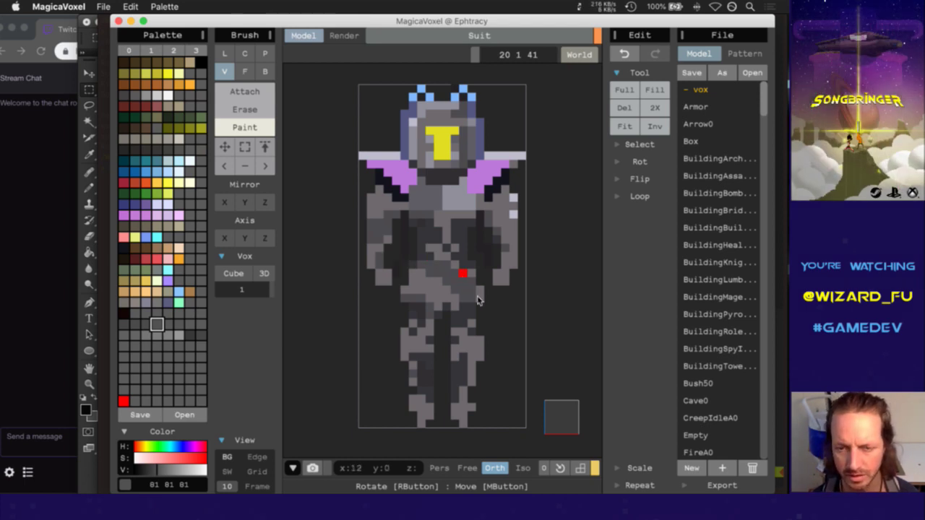
{"action": "right_click_drag", "start_coordinate": [477, 300], "coordinate": [605, 427]}
{"action": "left_click", "coordinate": [404, 148], "text": "alt"}
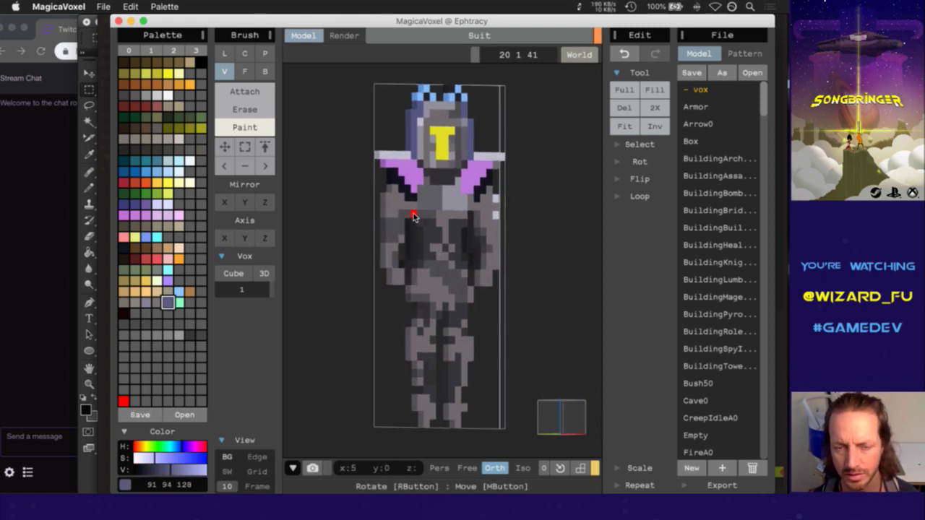
{"action": "left_click_drag", "start_coordinate": [414, 217], "coordinate": [407, 265]}
{"action": "left_click_drag", "start_coordinate": [472, 215], "coordinate": [475, 256]}
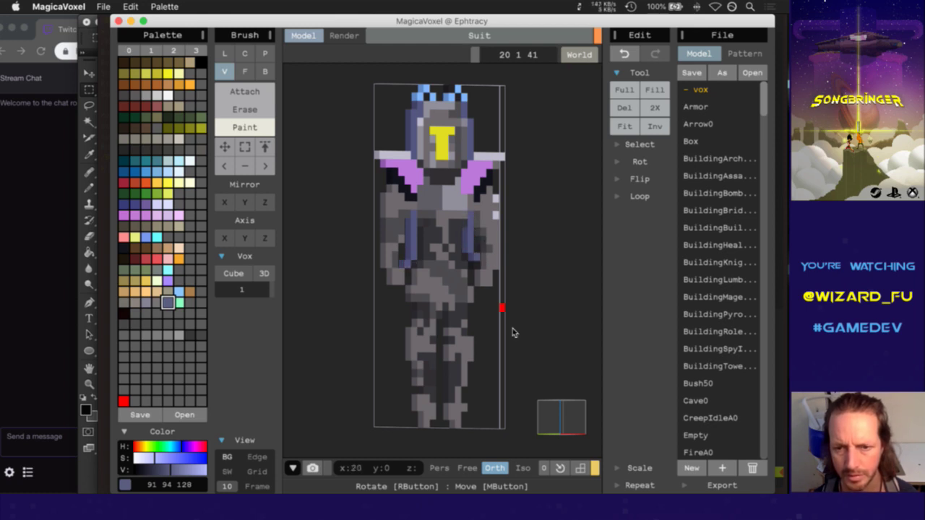
Paint the pale top edges of both shoulder pads light blue (139, 199, 255), sampled from the helmet's horns
{"action": "mouse_move", "coordinate": [562, 426]}
{"action": "right_mouse_down"}
{"action": "mouse_move", "coordinate": [507, 423]}
{"action": "mouse_move", "coordinate": [472, 449]}
{"action": "right_mouse_up"}
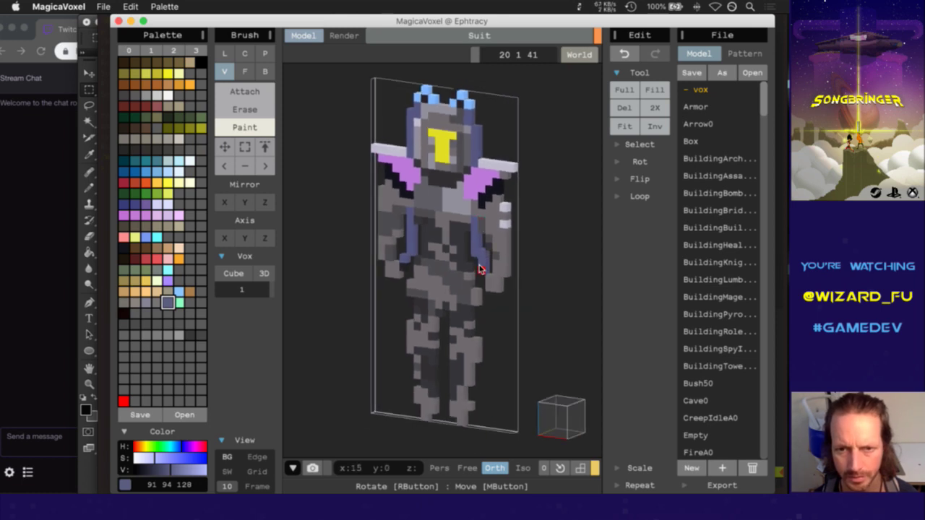
{"action": "mouse_move", "coordinate": [571, 430]}
{"action": "right_mouse_down"}
{"action": "mouse_move", "coordinate": [607, 399]}
{"action": "mouse_move", "coordinate": [582, 428]}
{"action": "right_mouse_up"}
{"action": "left_click", "coordinate": [582, 431]}
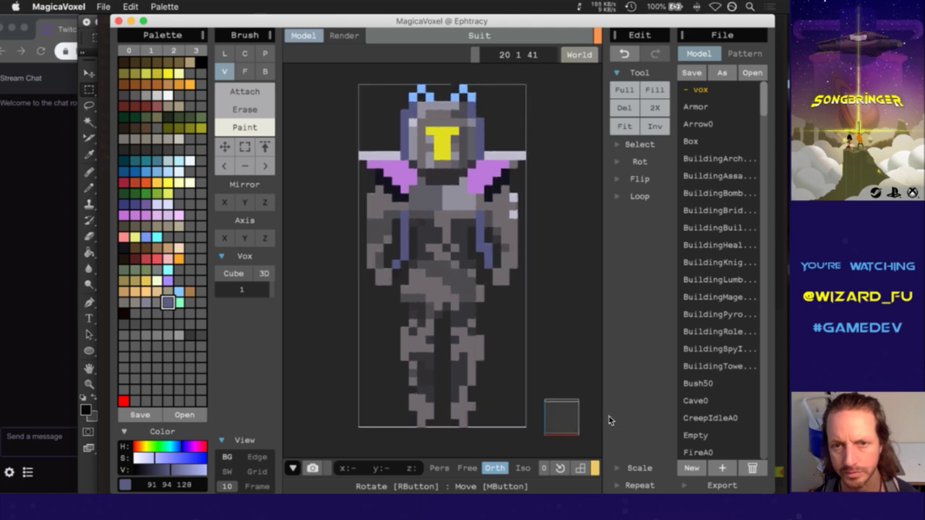
{"action": "left_click", "coordinate": [421, 92], "text": "alt"}
{"action": "left_click_drag", "start_coordinate": [398, 156], "coordinate": [361, 155]}
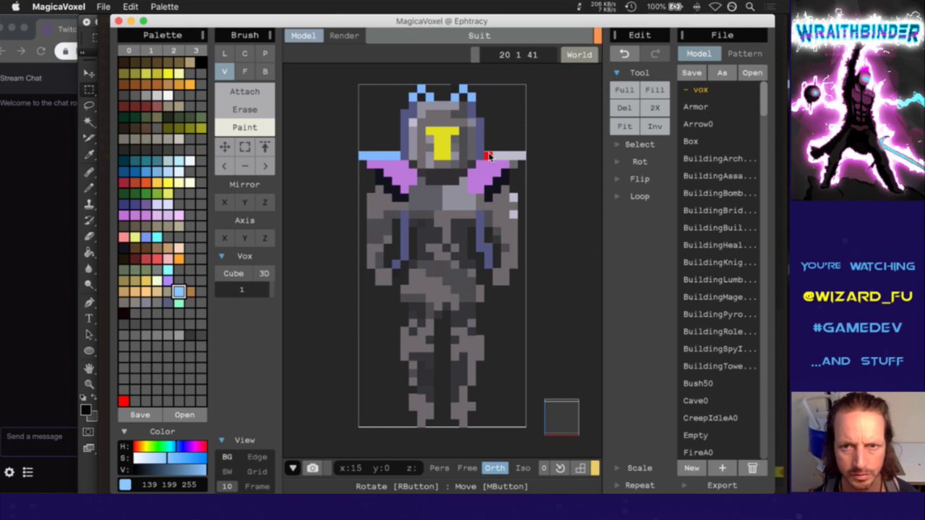
{"action": "left_click_drag", "start_coordinate": [489, 156], "coordinate": [522, 157]}
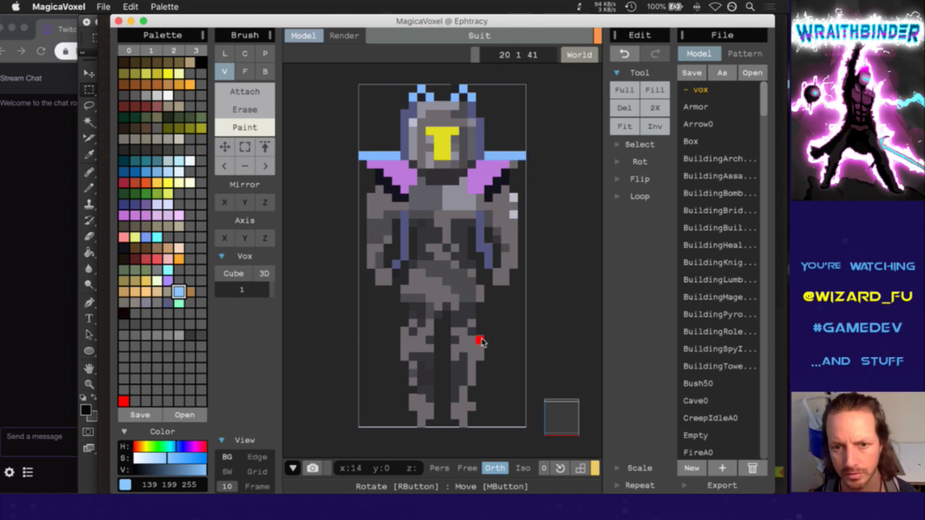
Even out the knees with warm grey (117, 113, 108) and touch up the dark areas with greys (56, 56, 56) and (52, 50, 49)
{"action": "left_click", "coordinate": [425, 326], "text": "alt"}
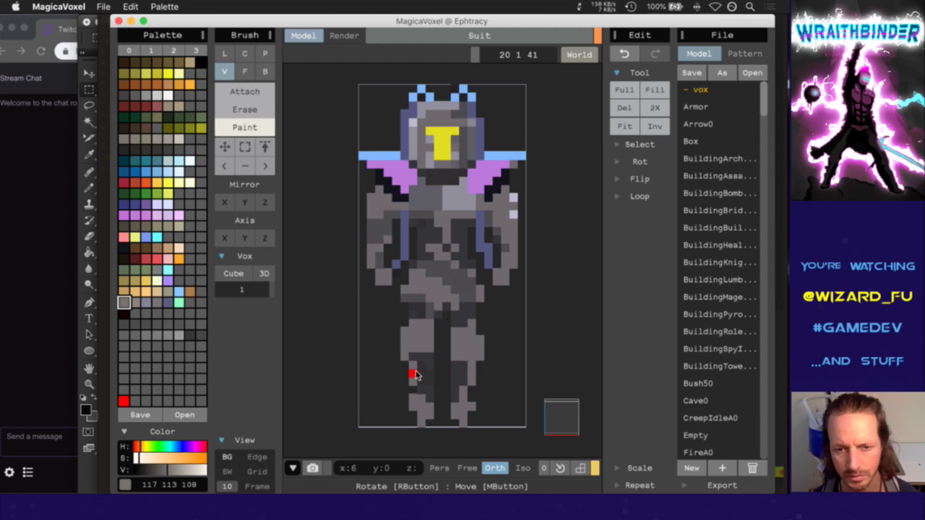
{"action": "left_click", "coordinate": [463, 383], "text": "alt"}
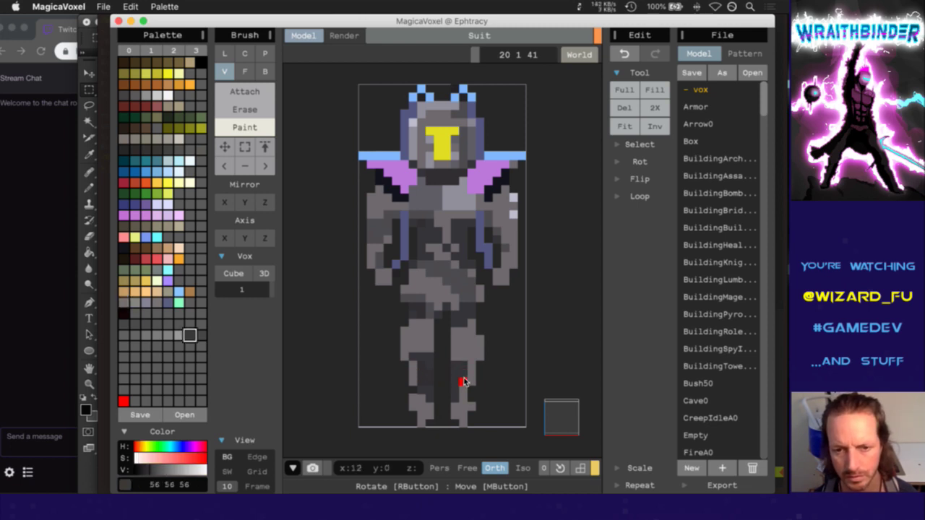
{"action": "mouse_move", "coordinate": [565, 420]}
{"action": "left_mouse_down"}
{"action": "mouse_move", "coordinate": [538, 429]}
{"action": "mouse_move", "coordinate": [530, 421]}
{"action": "mouse_move", "coordinate": [575, 421]}
{"action": "left_mouse_up"}
{"action": "left_click", "coordinate": [424, 314], "text": "alt"}
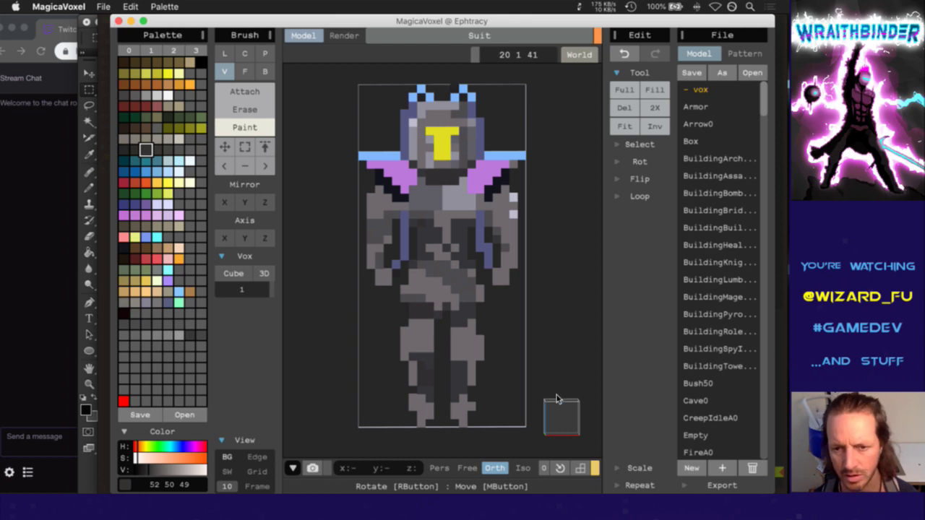
{"action": "left_click_drag", "start_coordinate": [557, 397], "coordinate": [549, 421]}
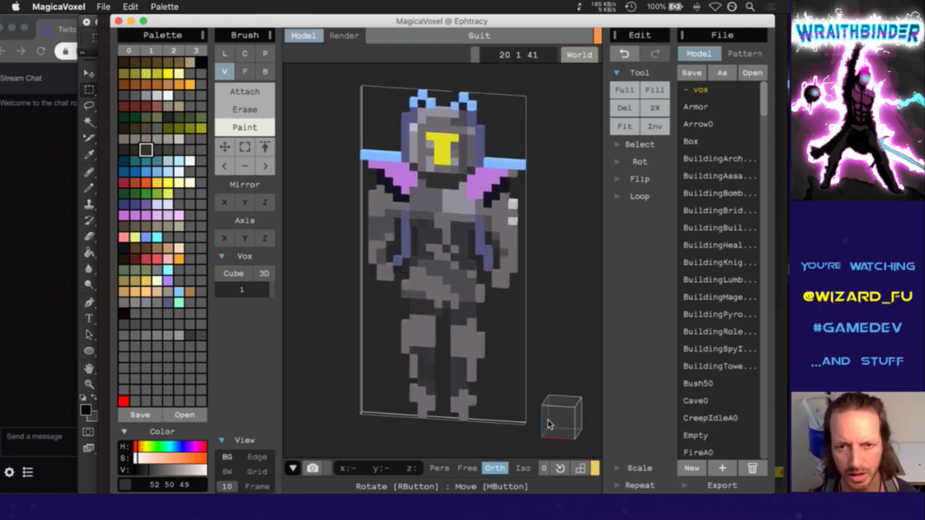
{"action": "left_click", "coordinate": [431, 241], "text": "alt"}
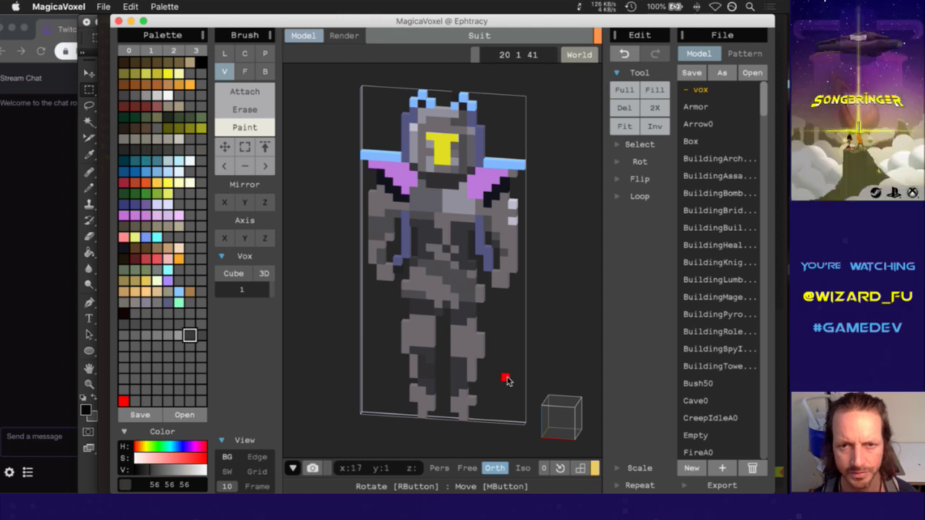
{"action": "left_click_drag", "start_coordinate": [552, 407], "coordinate": [567, 388]}
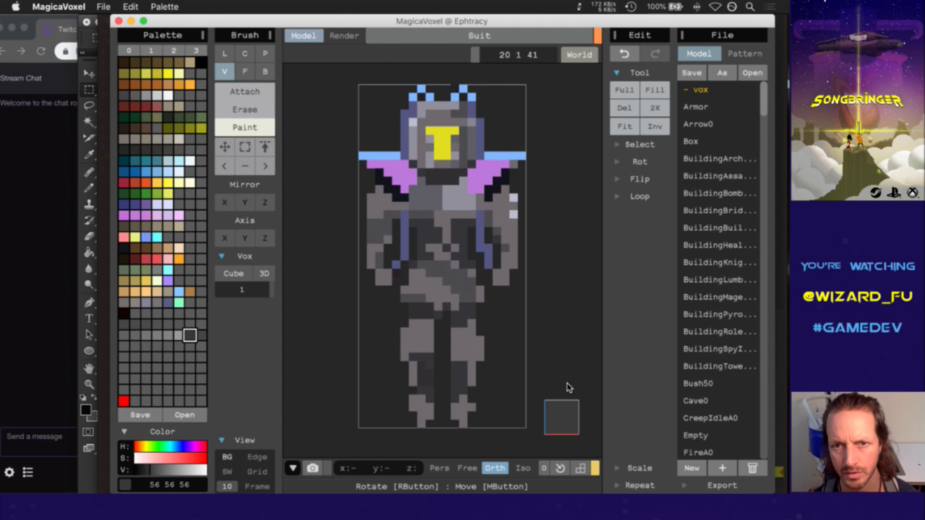
Shade the helmet around the yellow visor with light grey (154, 154, 154), grey (100, 100, 100) and warm grey (117, 113, 108)
{"action": "left_click", "coordinate": [425, 153], "text": "alt"}
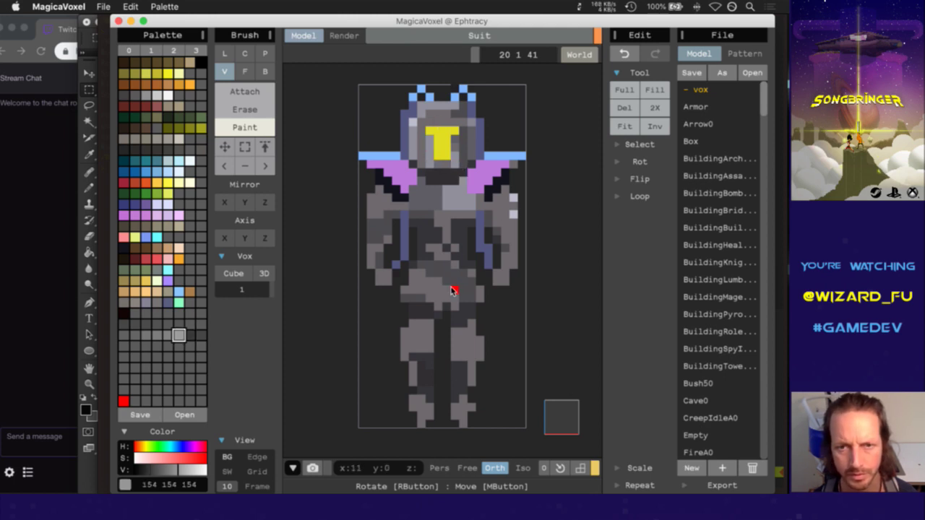
{"action": "left_click", "coordinate": [452, 148], "text": "alt"}
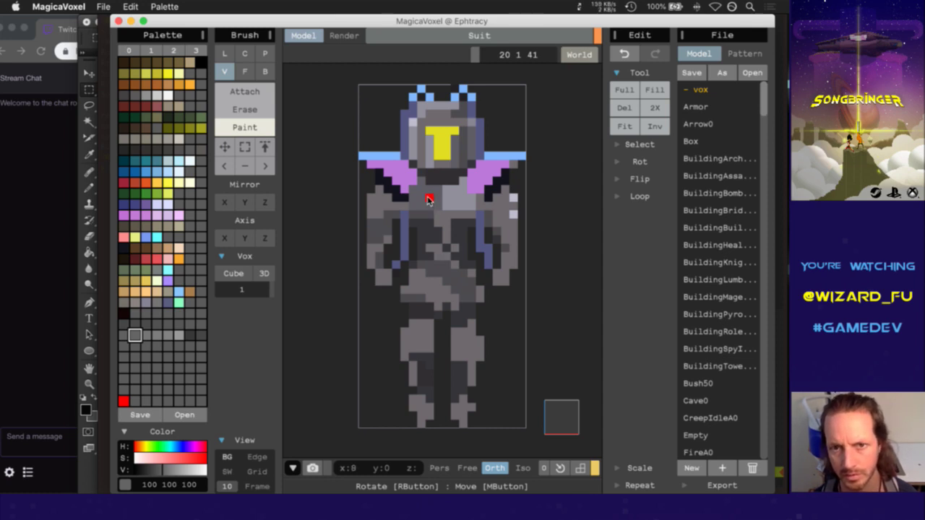
{"action": "left_click", "coordinate": [429, 156], "text": "alt"}
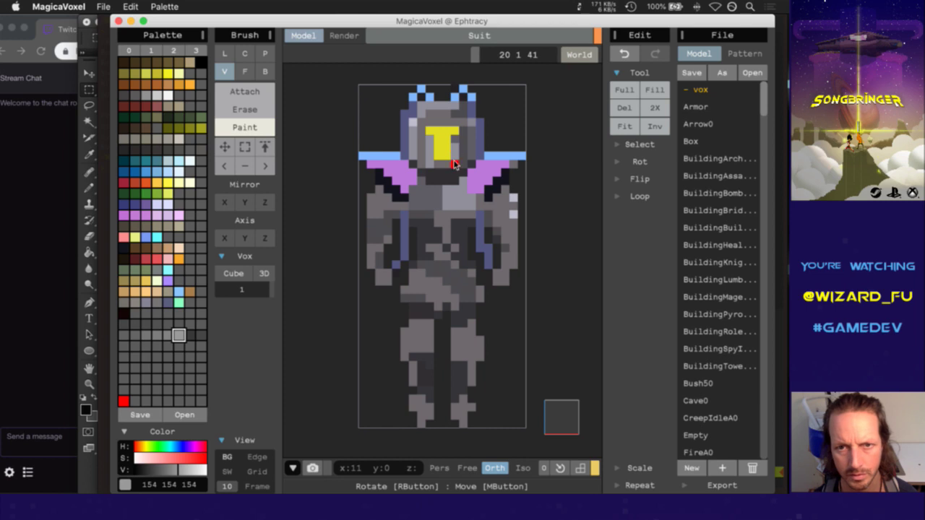
{"action": "left_click", "coordinate": [454, 141], "text": "alt"}
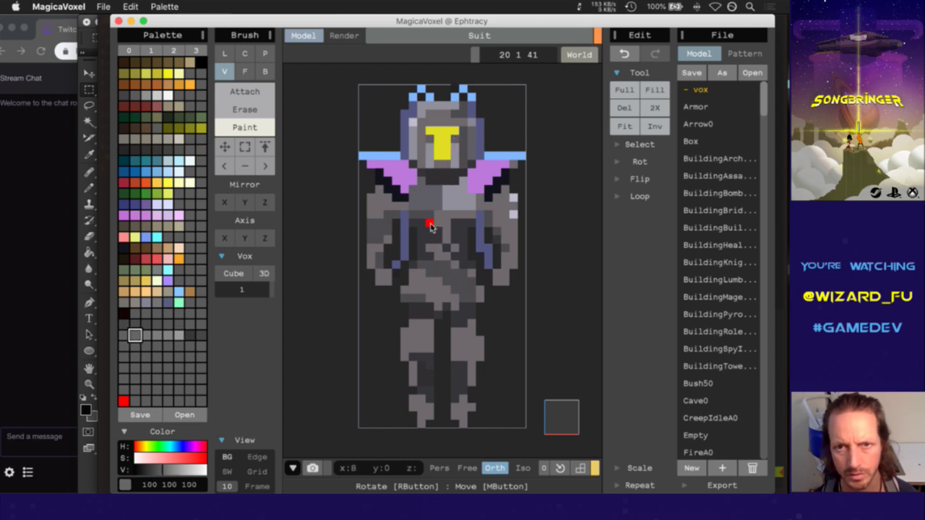
{"action": "left_click", "coordinate": [455, 118], "text": "alt"}
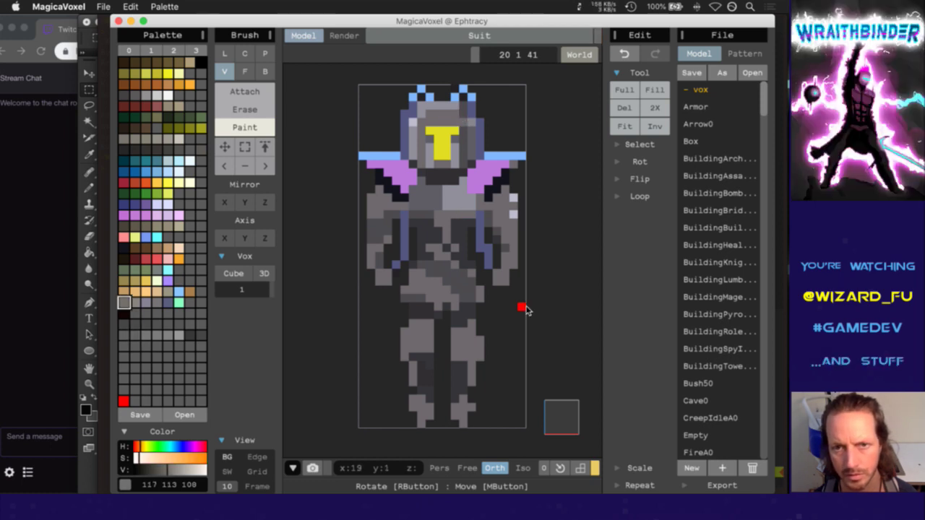
Switch to iTerm2, clear the terminal pane and rerun the previous command to launch the game
{"action": "key", "text": "super+Tab"}
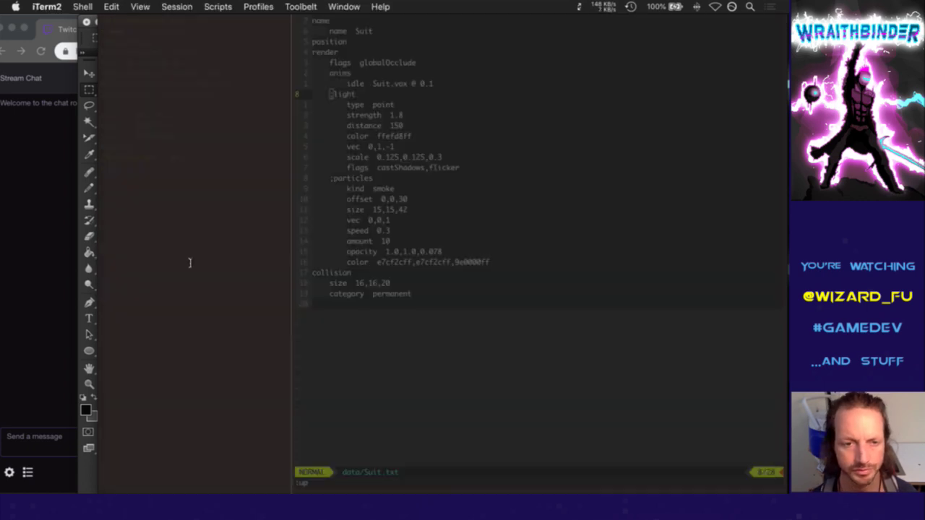
{"action": "key", "text": "super+["}
{"action": "key", "text": "ctrl+l"}
{"action": "key", "text": "Up"}
{"action": "key", "text": "Return"}
{"action": "key", "text": "super+]"}
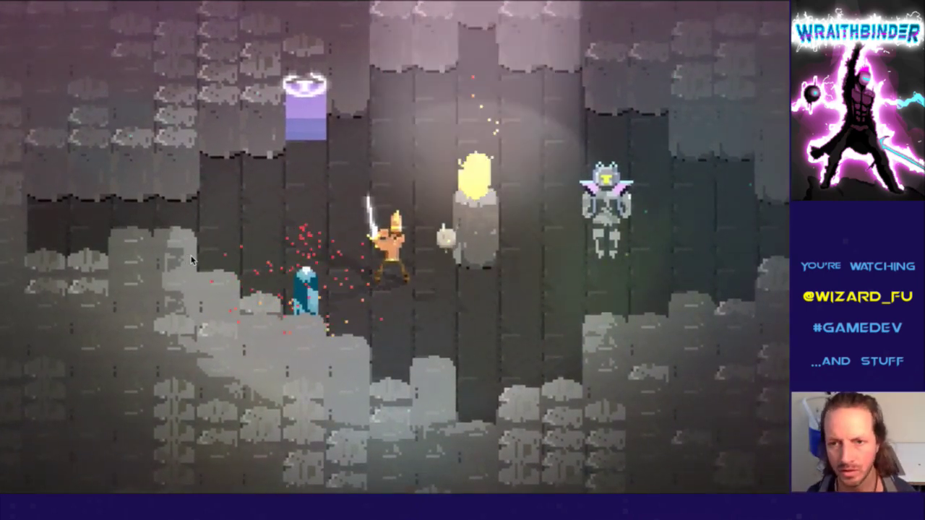
Walk the character near the suit and rotate the game camera to examine the armor, then quit the game and return to MagicaVoxel
{"action": "key", "text": "Right"}
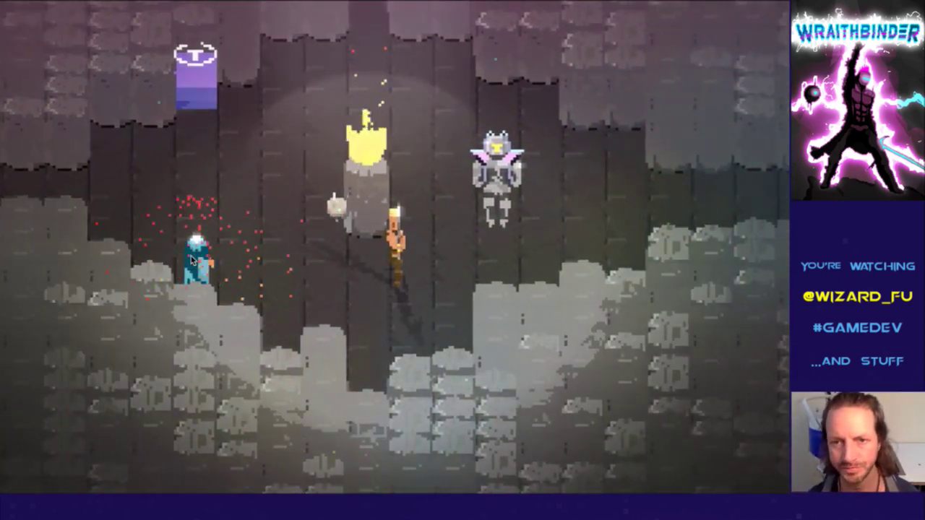
{"action": "key", "text": "Up"}
{"action": "key", "text": "Right"}
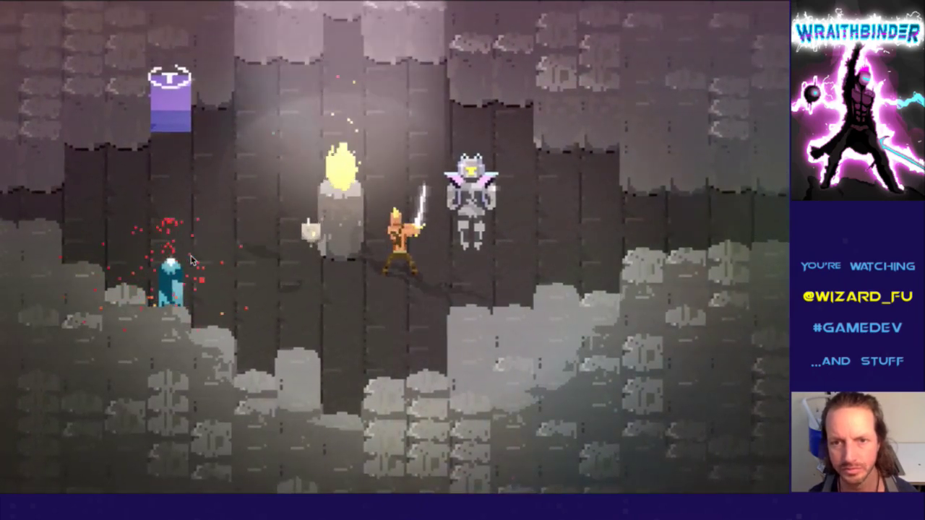
{"action": "key", "text": "Left"}
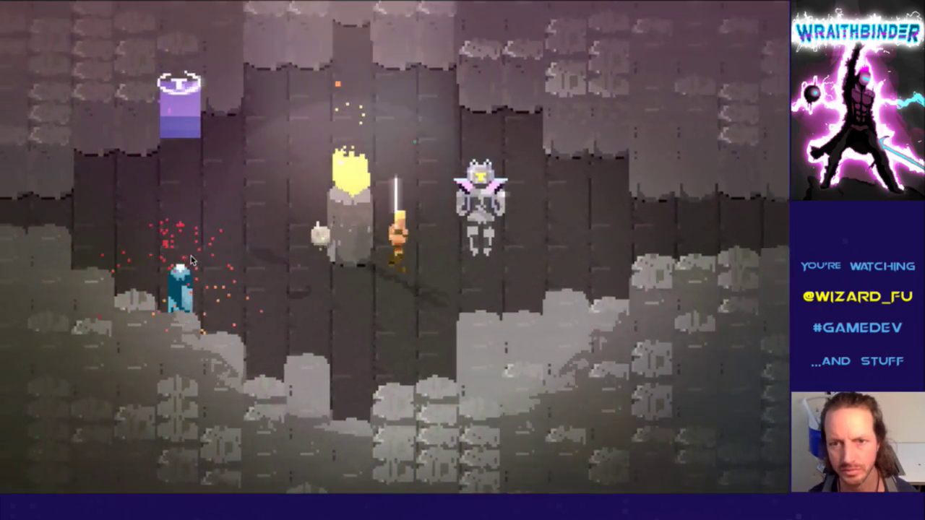
{"action": "key", "text": "q"}
{"action": "key", "text": "e"}
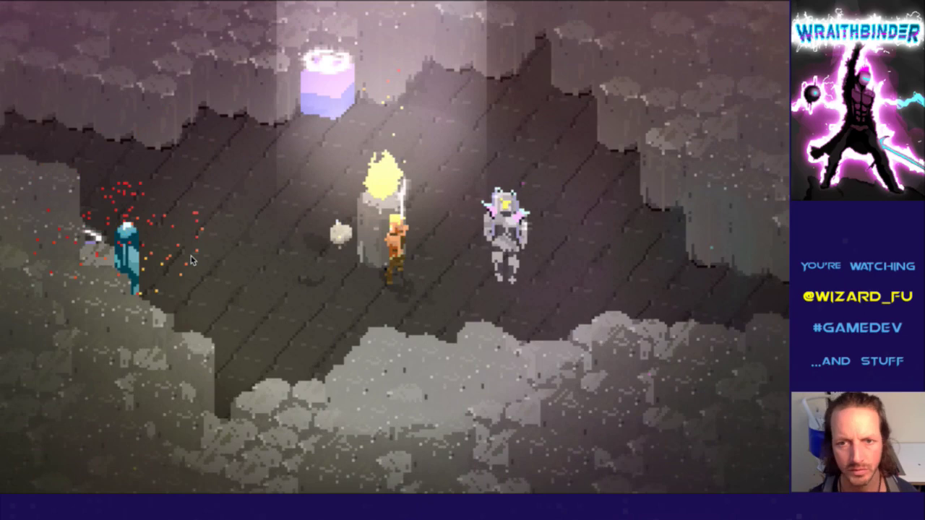
{"action": "key", "text": "super+q"}
{"action": "key", "text": "super+Tab"}
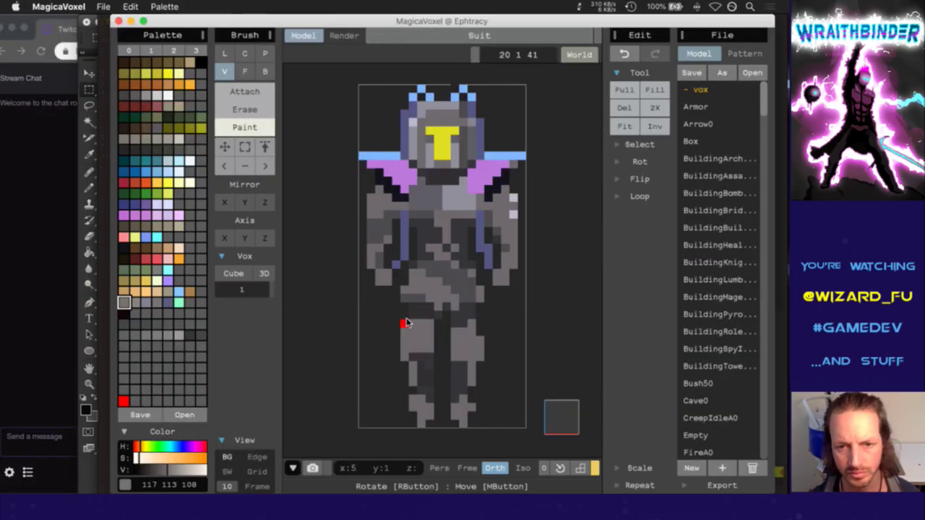
Erase the outer corner voxels above the left-hand knee and even out the dark leg area with grey (56, 56, 56)
{"action": "left_click", "coordinate": [414, 309], "text": "alt"}
{"action": "key", "text": "r"}
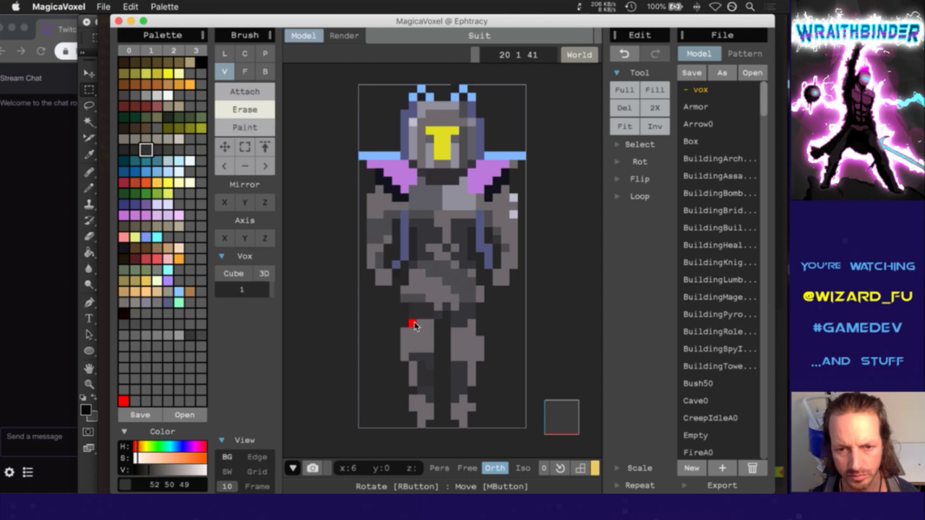
{"action": "left_click_drag", "start_coordinate": [414, 322], "coordinate": [408, 330]}
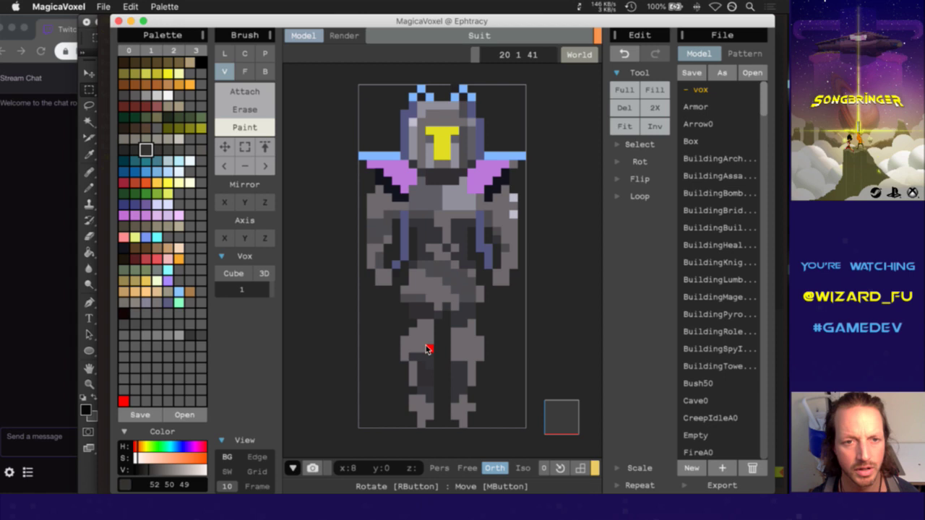
{"action": "left_click", "coordinate": [157, 149]}
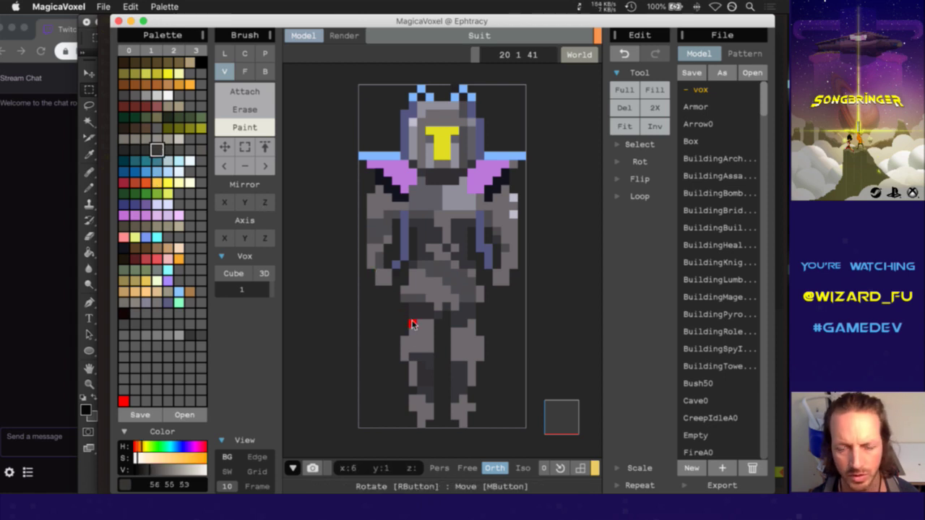
{"action": "left_click", "coordinate": [429, 366], "text": "alt"}
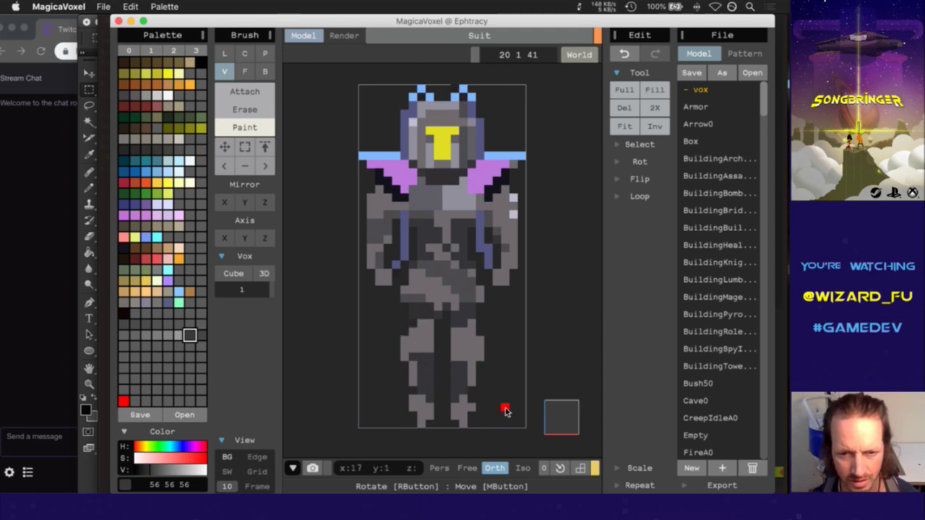
Sample dark grey (52, 50, 49) from the left-hand thigh and touch up the voxels where the thigh meets the knee
{"action": "left_click_drag", "start_coordinate": [553, 420], "coordinate": [550, 333]}
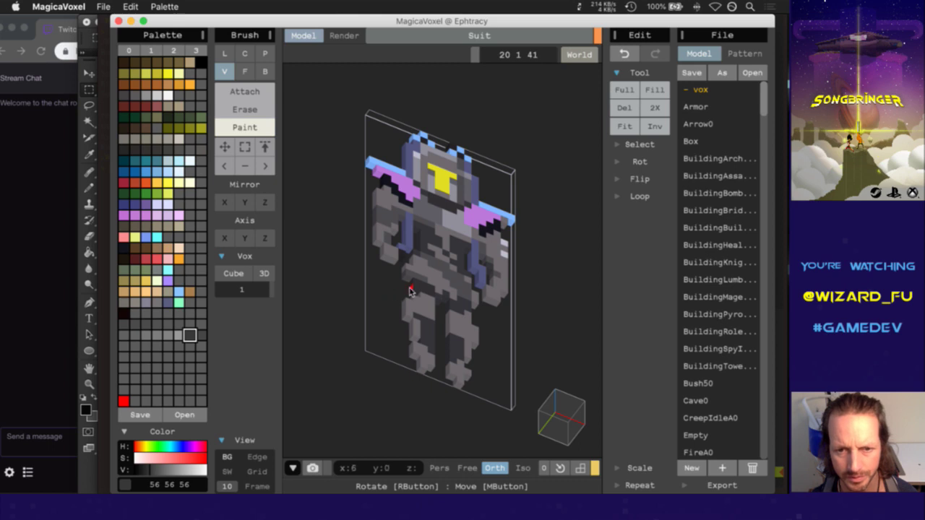
{"action": "key", "text": "t"}
{"action": "left_click", "coordinate": [418, 295]}
{"action": "key", "text": "g"}
{"action": "key", "text": "t"}
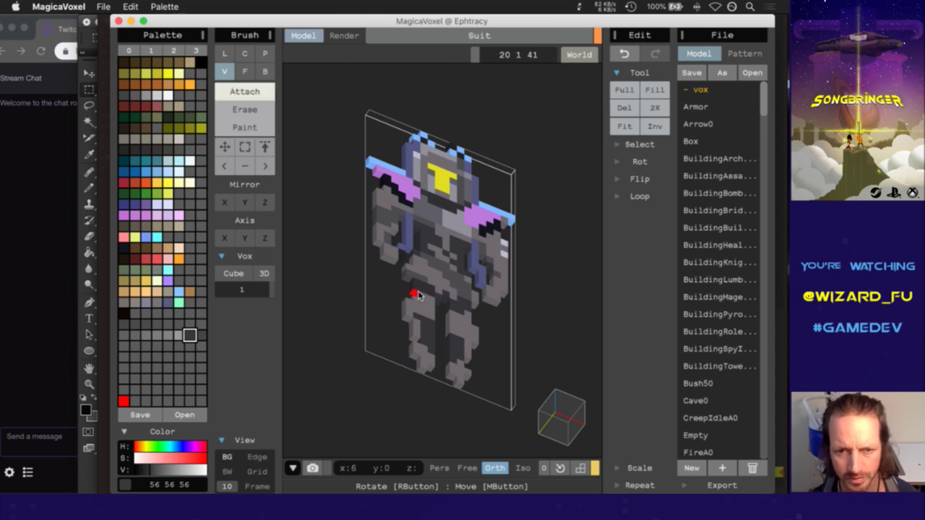
{"action": "left_click", "coordinate": [559, 410]}
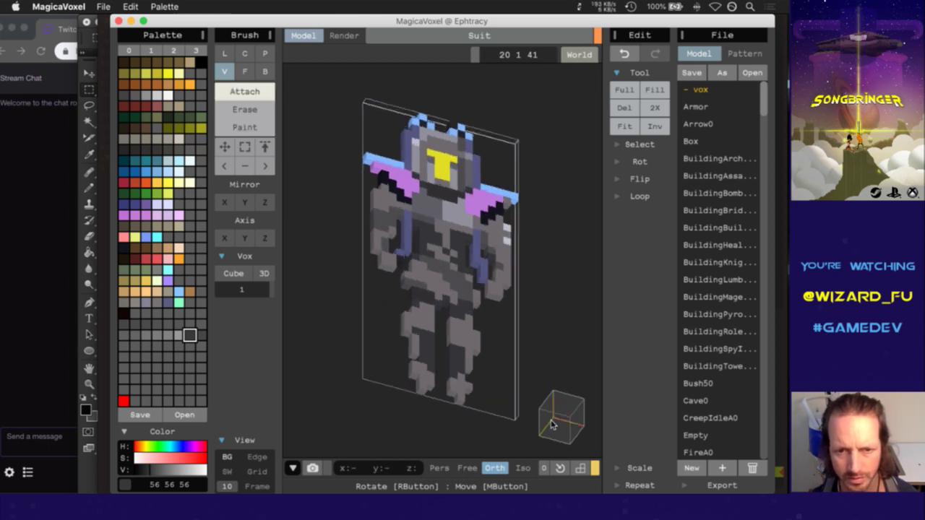
{"action": "left_click", "coordinate": [415, 316], "text": "alt"}
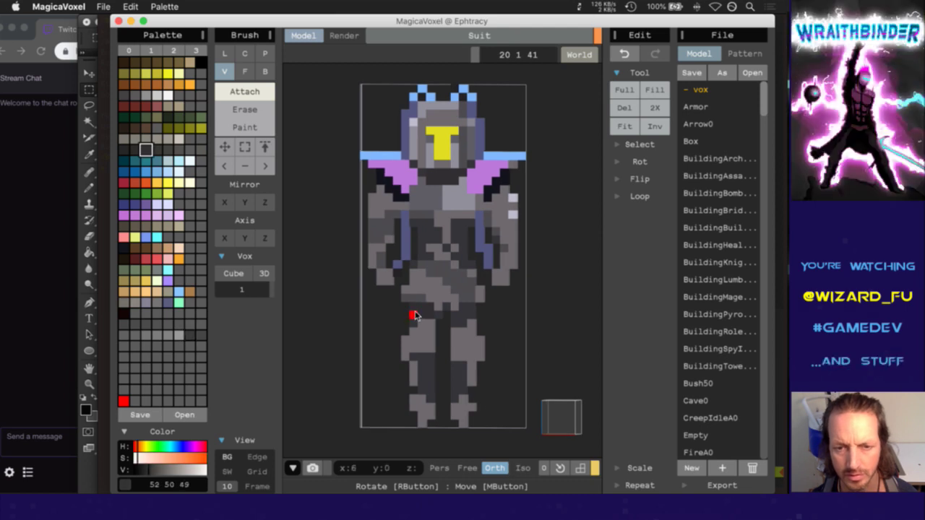
{"action": "key", "text": "g"}
{"action": "left_click", "coordinate": [414, 324]}
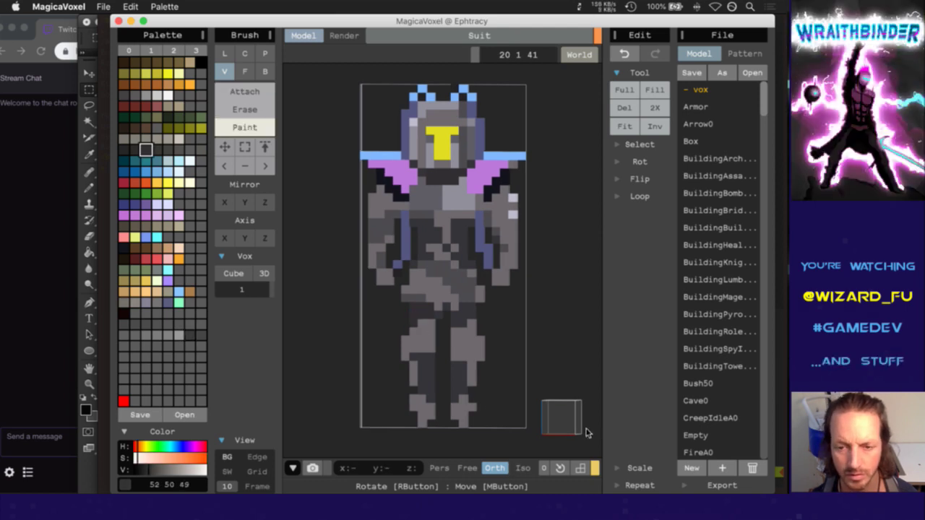
{"action": "mouse_move", "coordinate": [570, 422]}
{"action": "right_mouse_down"}
{"action": "mouse_move", "coordinate": [573, 441]}
{"action": "mouse_move", "coordinate": [586, 429]}
{"action": "right_mouse_up"}
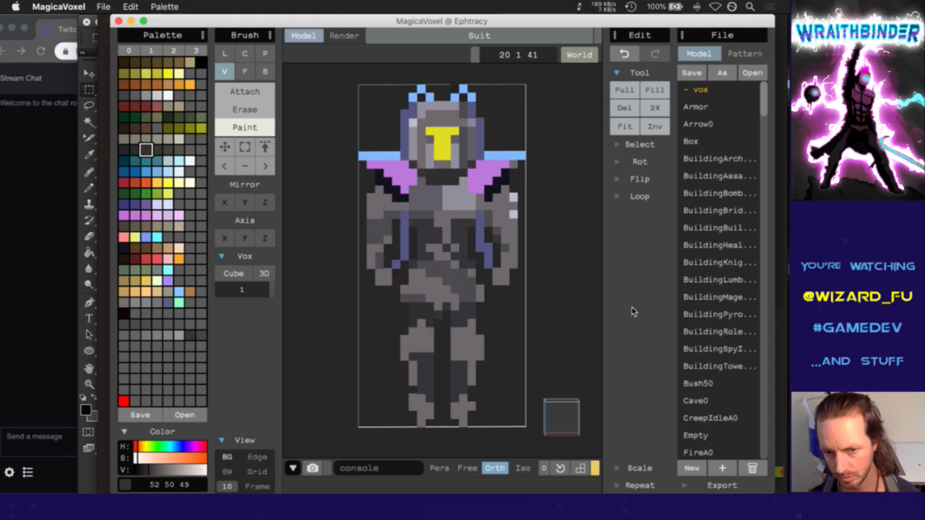
Resize the model to 20 20 41 to give the flat suit a depth of 20 voxels
{"action": "left_click", "coordinate": [516, 56]}
{"action": "type", "text": "20"}
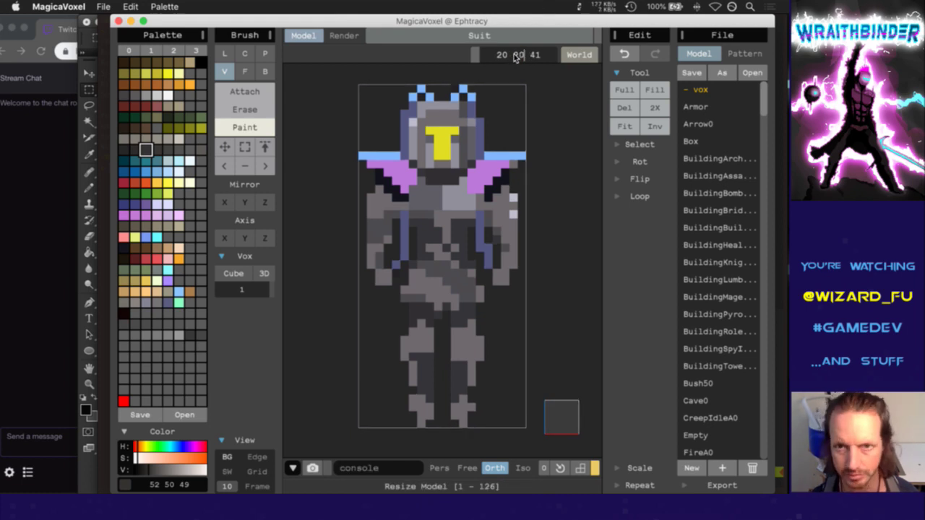
{"action": "key", "text": "Return"}
{"action": "right_click_drag", "start_coordinate": [562, 409], "coordinate": [506, 448]}
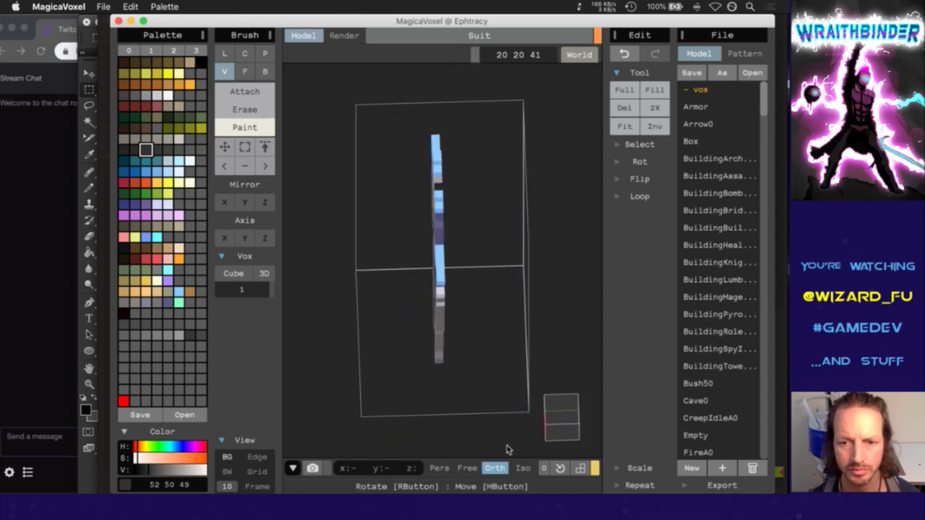
{"action": "left_click", "coordinate": [561, 419]}
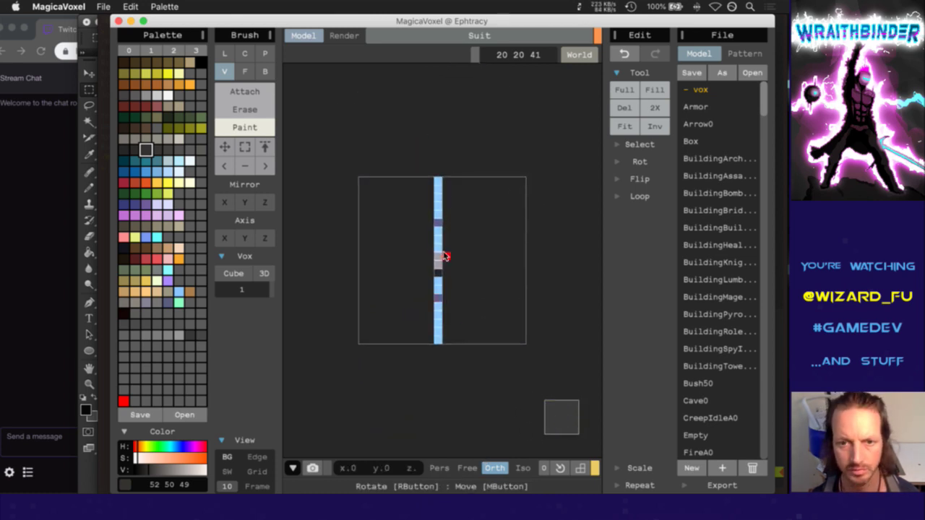
Duplicate the suit's flat layer along the depth until the body is six voxels thick, and clear the selection
{"action": "key", "text": "super+z"}
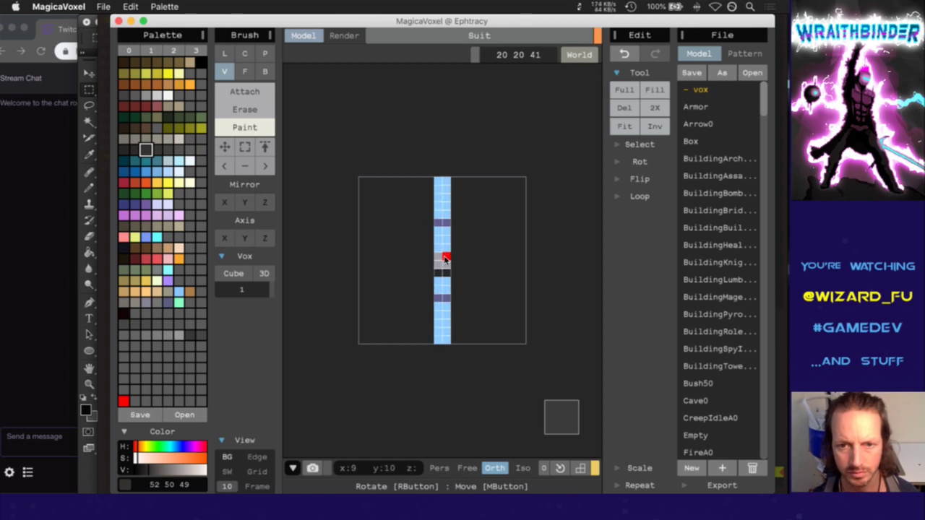
{"action": "key", "text": "super+z"}
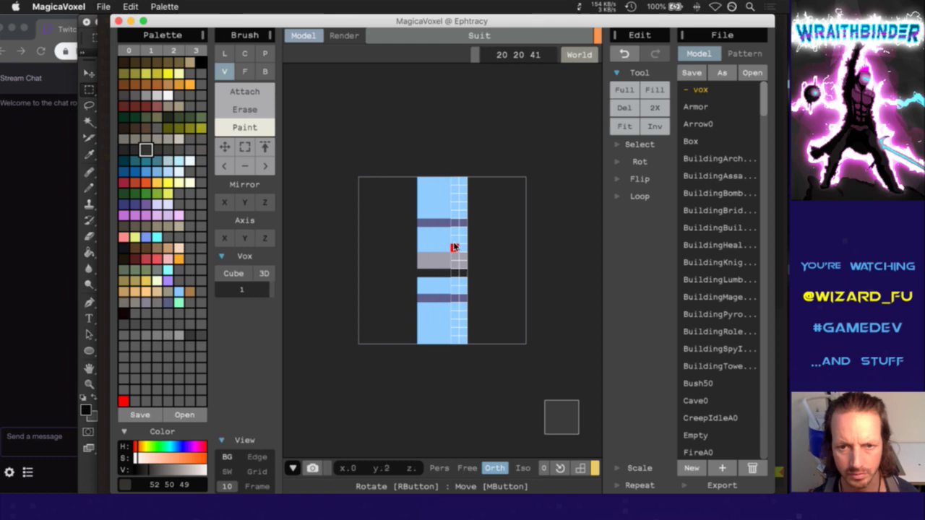
{"action": "scroll", "coordinate": [607, 361], "scroll_direction": "down", "scroll_amount": 5}
{"action": "right_click_drag", "start_coordinate": [637, 307], "coordinate": [632, 357]}
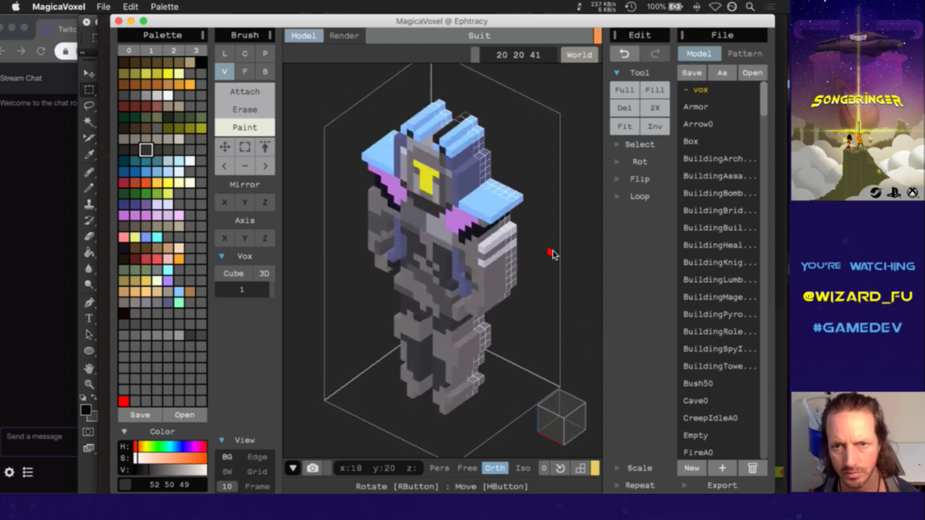
{"action": "left_click", "coordinate": [633, 144]}
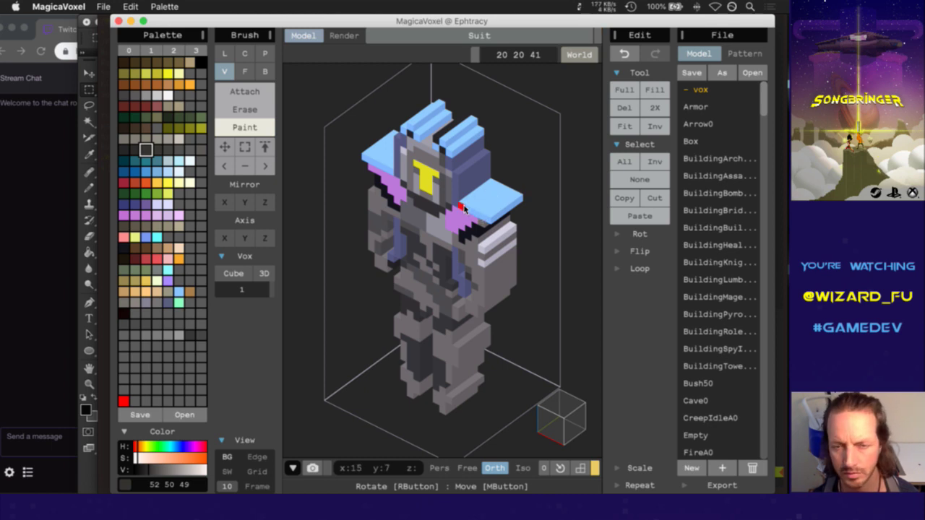
Turn on X mirroring and erase the front voxels along the inner edge of both shoulder pads
{"action": "key", "text": "r"}
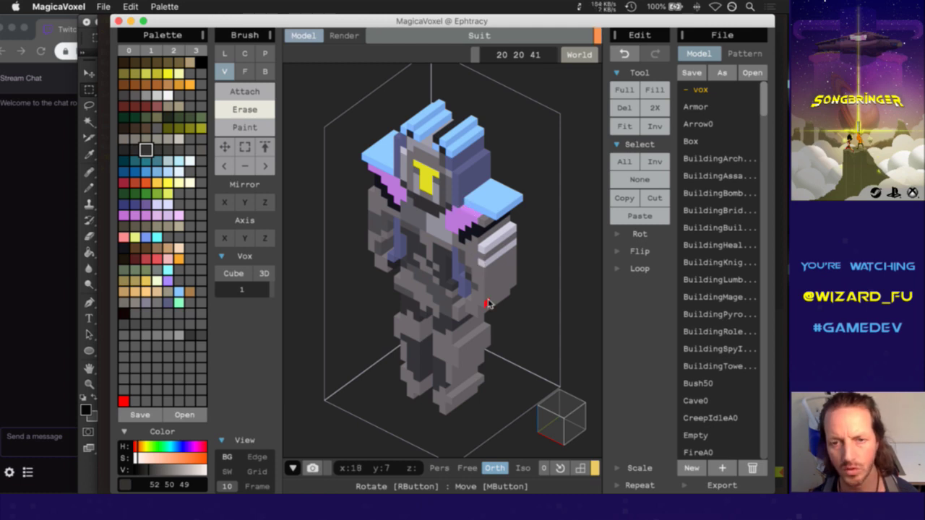
{"action": "key", "text": "ctrl+z"}
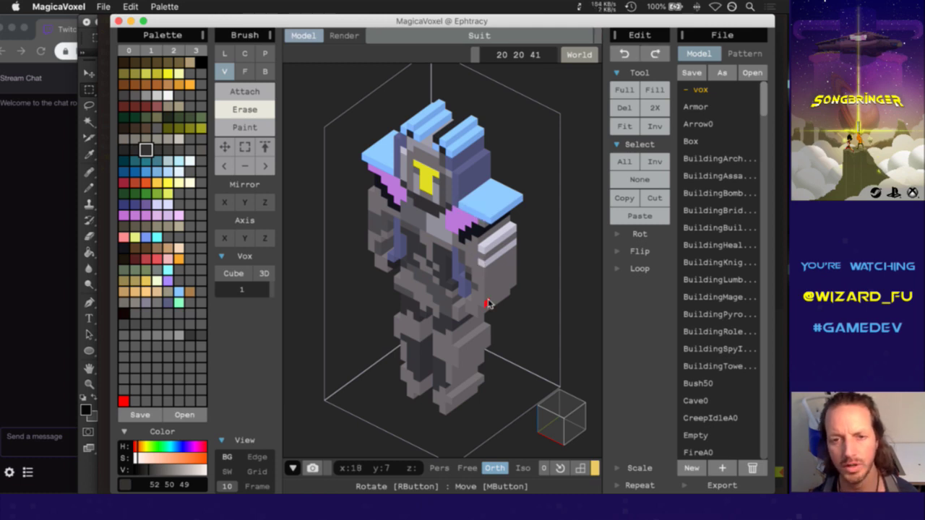
{"action": "left_click", "coordinate": [226, 204]}
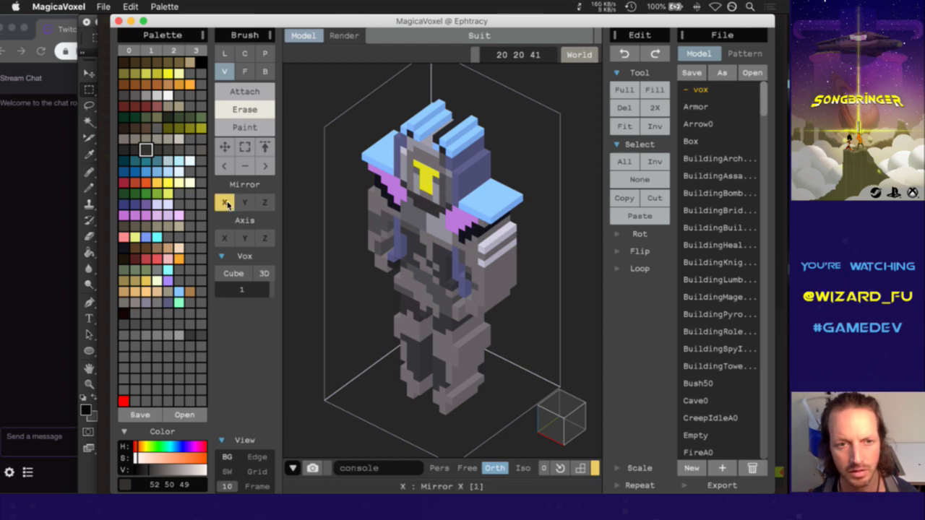
{"action": "left_click_drag", "start_coordinate": [488, 219], "coordinate": [469, 210]}
{"action": "left_click", "coordinate": [467, 211]}
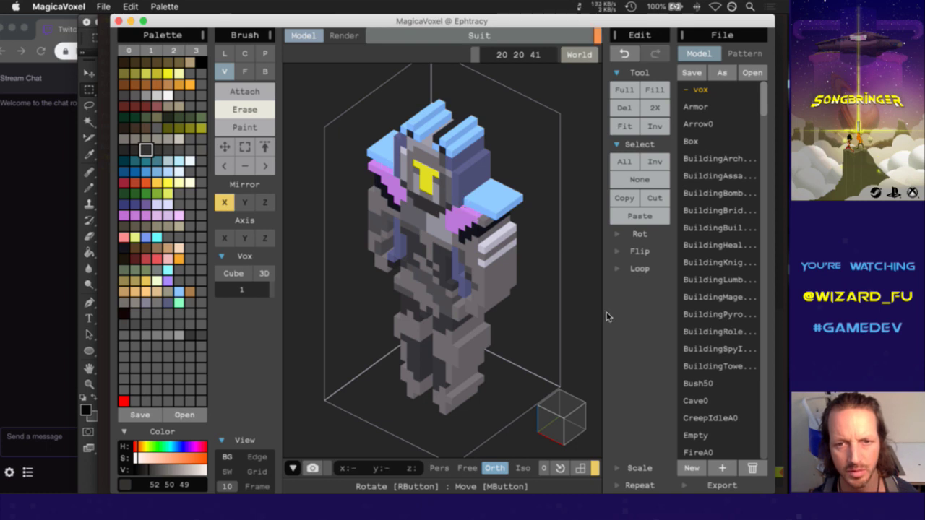
{"action": "right_click_drag", "start_coordinate": [594, 405], "coordinate": [434, 399]}
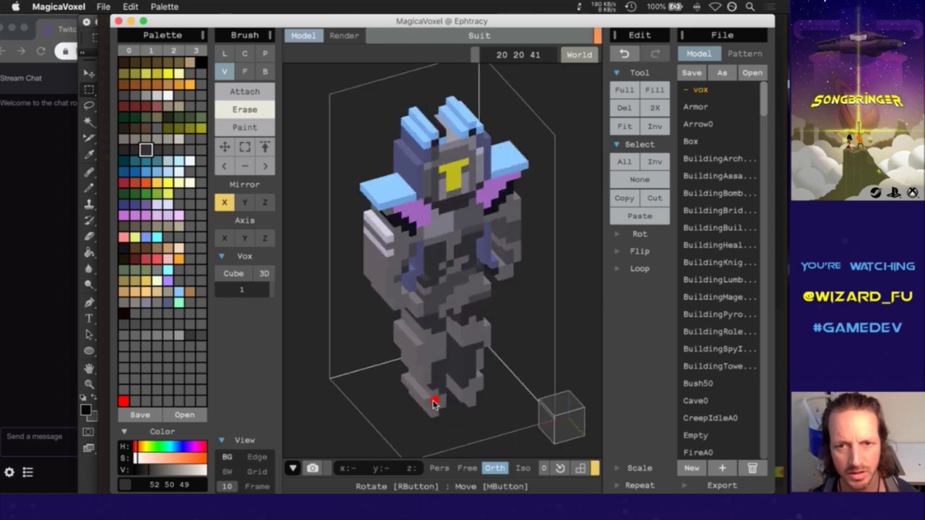
{"action": "left_click_drag", "start_coordinate": [383, 205], "coordinate": [406, 197]}
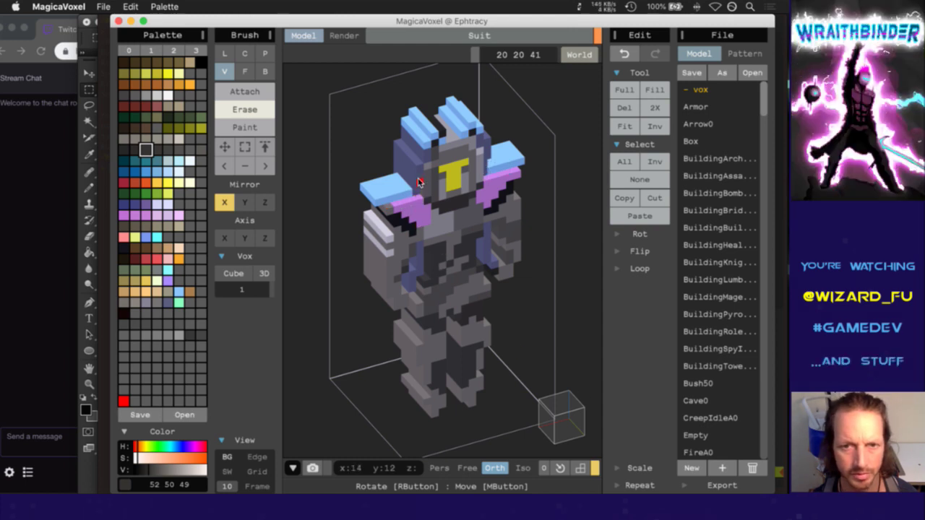
Erase the front voxels around the helmet's sides, brow and blue horns so the faceplate is set off, with X mirroring
{"action": "left_click", "coordinate": [428, 144]}
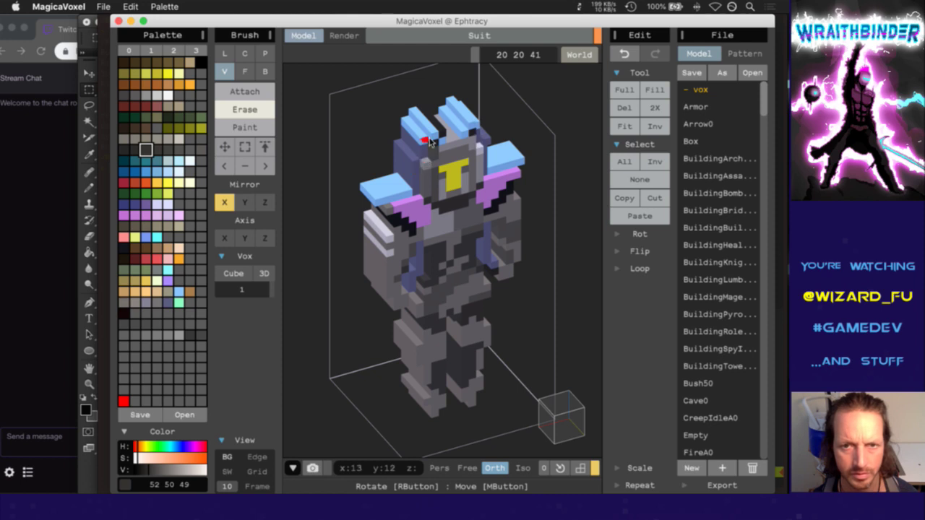
{"action": "left_click", "coordinate": [434, 136]}
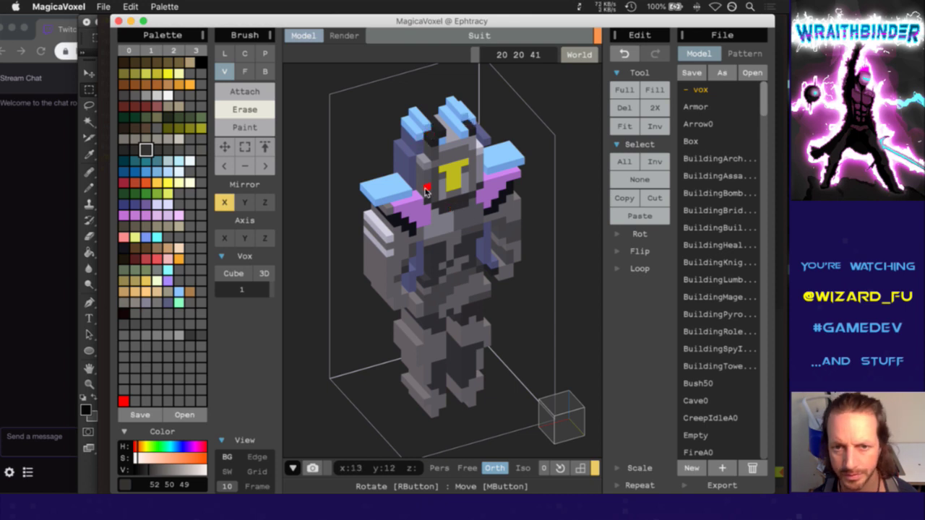
{"action": "left_click_drag", "start_coordinate": [426, 192], "coordinate": [427, 170]}
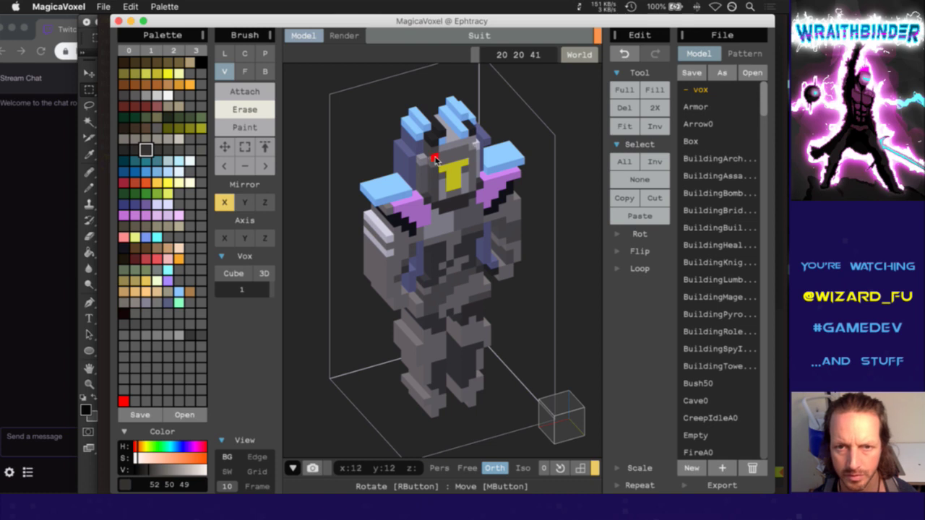
{"action": "left_click_drag", "start_coordinate": [435, 158], "coordinate": [435, 146]}
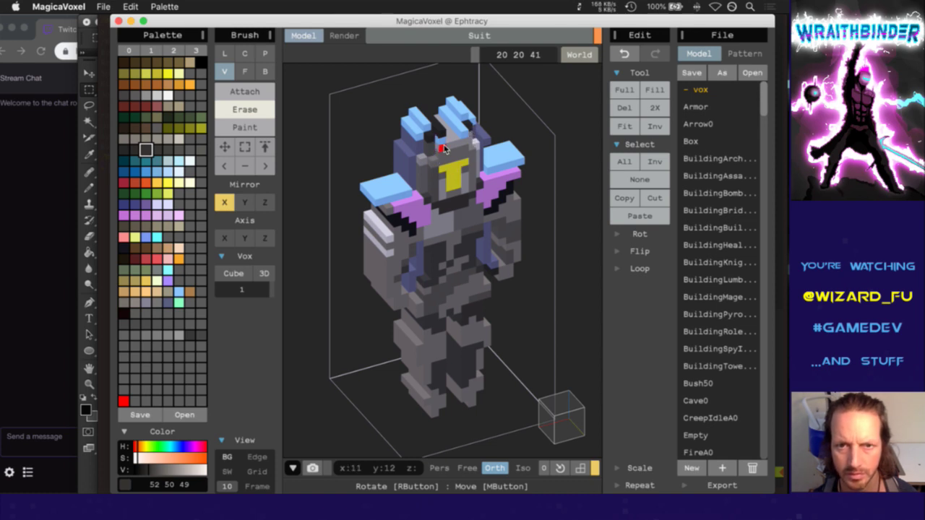
{"action": "left_click", "coordinate": [442, 141]}
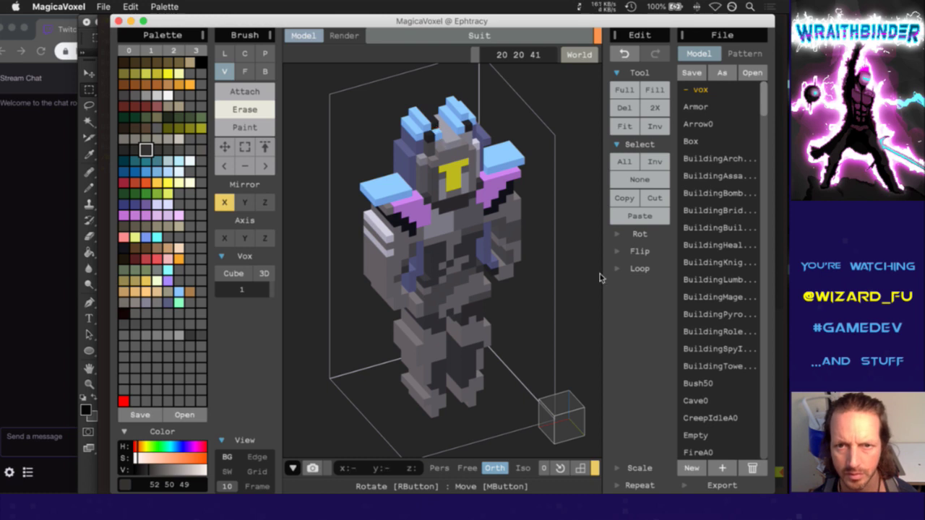
Erase the dark voxels in the middle of both helmet horns from the front, undoing the misplaced erasure
{"action": "mouse_move", "coordinate": [566, 398]}
{"action": "right_mouse_down"}
{"action": "mouse_move", "coordinate": [516, 340]}
{"action": "mouse_move", "coordinate": [522, 374]}
{"action": "mouse_move", "coordinate": [543, 372]}
{"action": "mouse_move", "coordinate": [525, 364]}
{"action": "mouse_move", "coordinate": [518, 428]}
{"action": "right_mouse_up"}
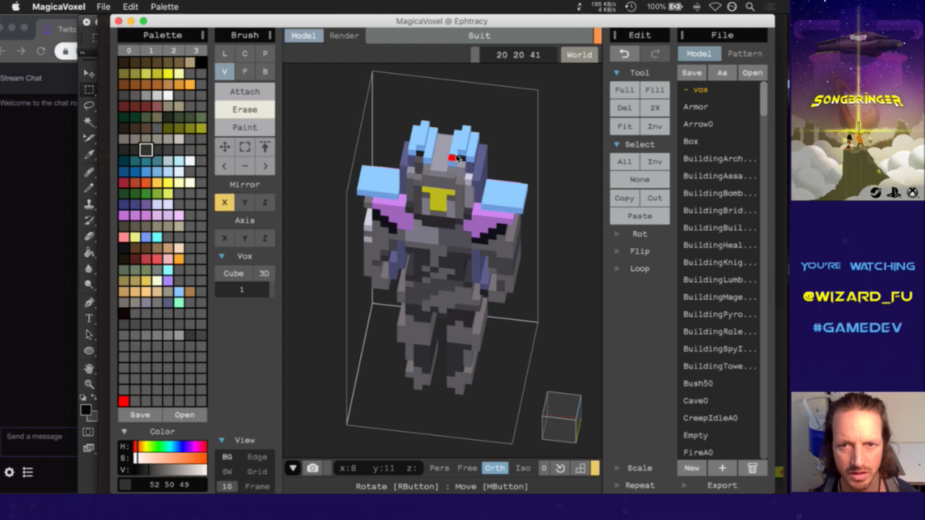
{"action": "left_click", "coordinate": [556, 409]}
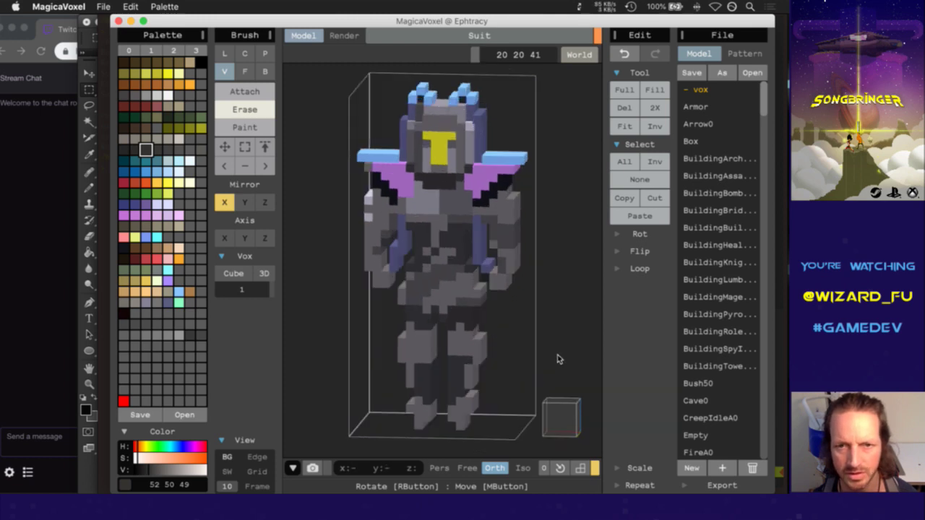
{"action": "left_click", "coordinate": [463, 111]}
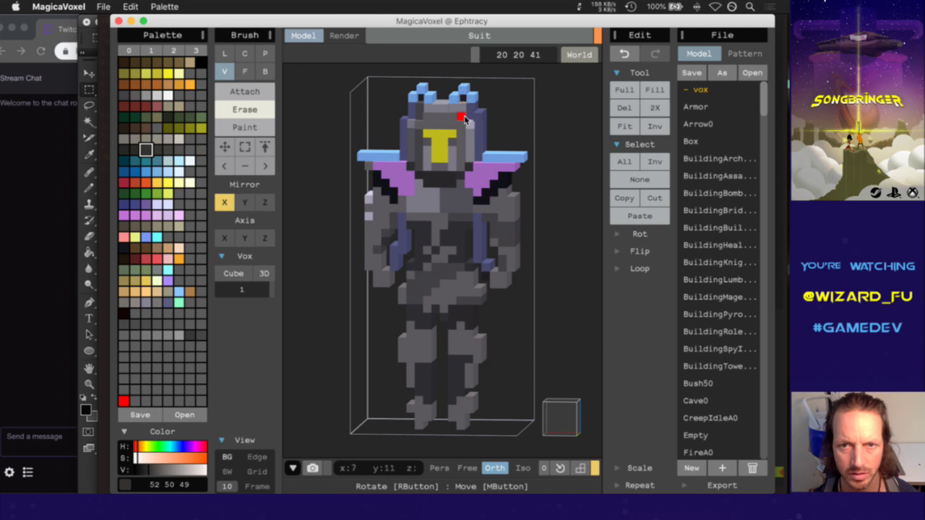
{"action": "key", "text": "super+z"}
{"action": "left_click", "coordinate": [464, 100]}
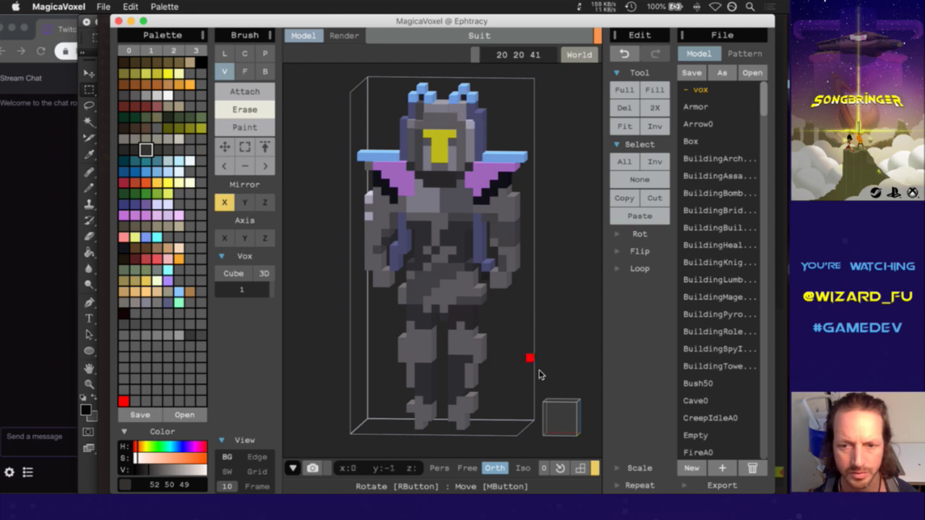
Trim the front voxels of both helmet horns from above, undoing the erasures that cut away too much
{"action": "right_click_drag", "start_coordinate": [563, 416], "coordinate": [351, 428]}
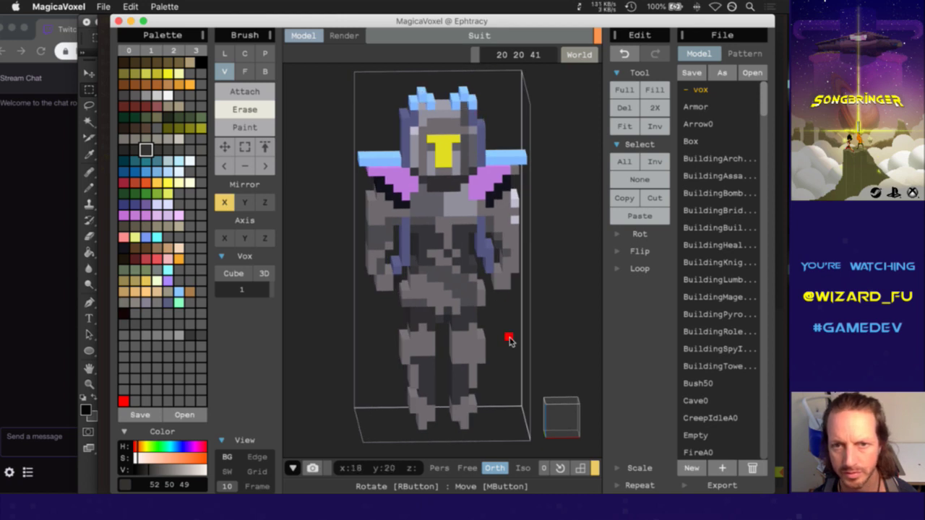
{"action": "right_click_drag", "start_coordinate": [560, 420], "coordinate": [537, 463]}
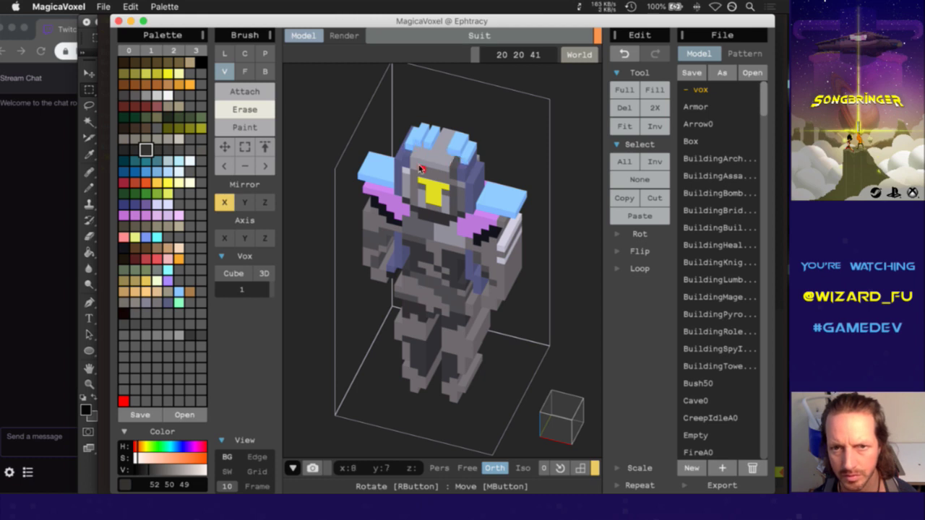
{"action": "right_click_drag", "start_coordinate": [573, 415], "coordinate": [470, 393]}
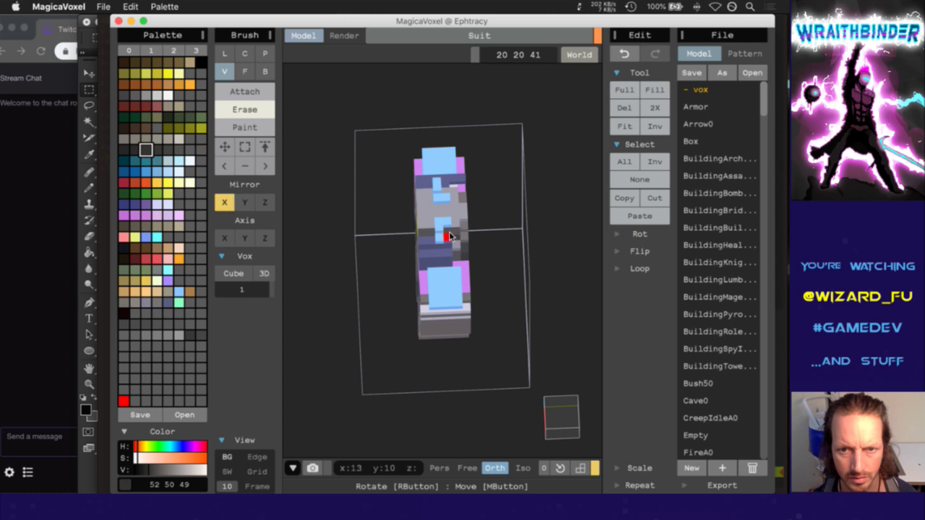
{"action": "key", "text": "super+z"}
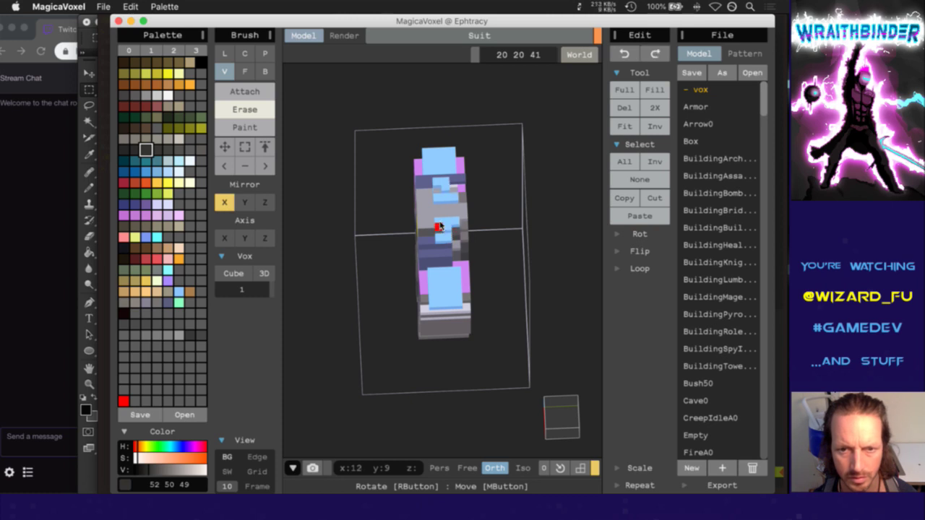
{"action": "left_click", "coordinate": [444, 233]}
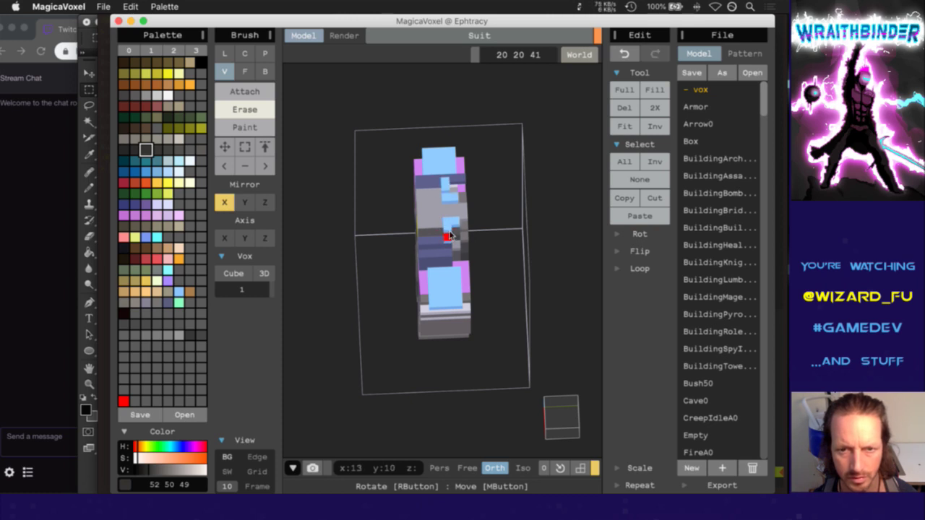
{"action": "key", "text": "super+z"}
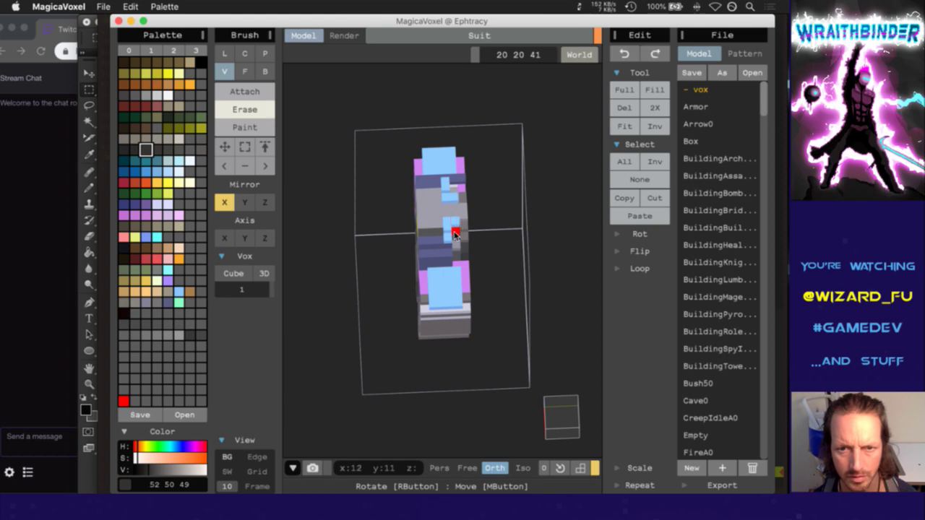
Erase the front voxels of the purple side pieces on both sides of the helmet, undoing the last erasure
{"action": "mouse_move", "coordinate": [560, 411]}
{"action": "right_mouse_down"}
{"action": "mouse_move", "coordinate": [579, 337]}
{"action": "mouse_move", "coordinate": [636, 367]}
{"action": "mouse_move", "coordinate": [581, 371]}
{"action": "mouse_move", "coordinate": [557, 403]}
{"action": "right_mouse_up"}
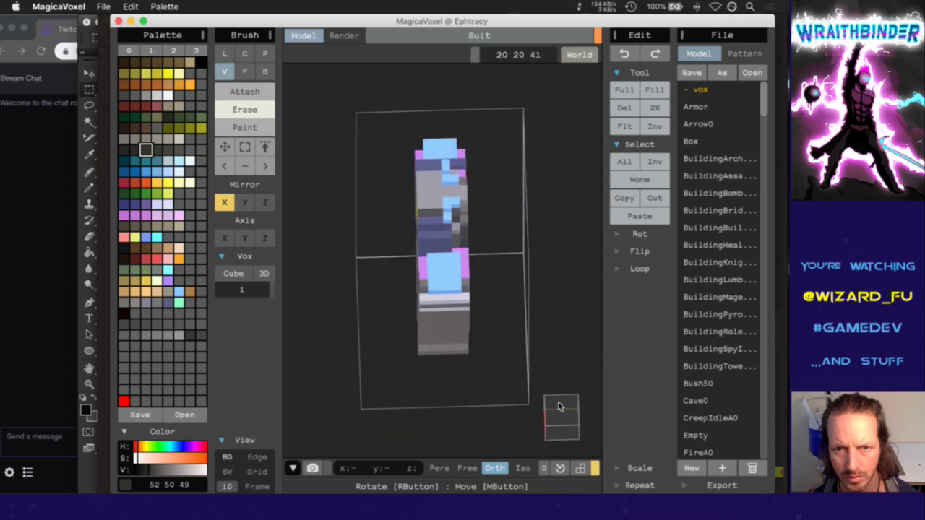
{"action": "left_click", "coordinate": [422, 231]}
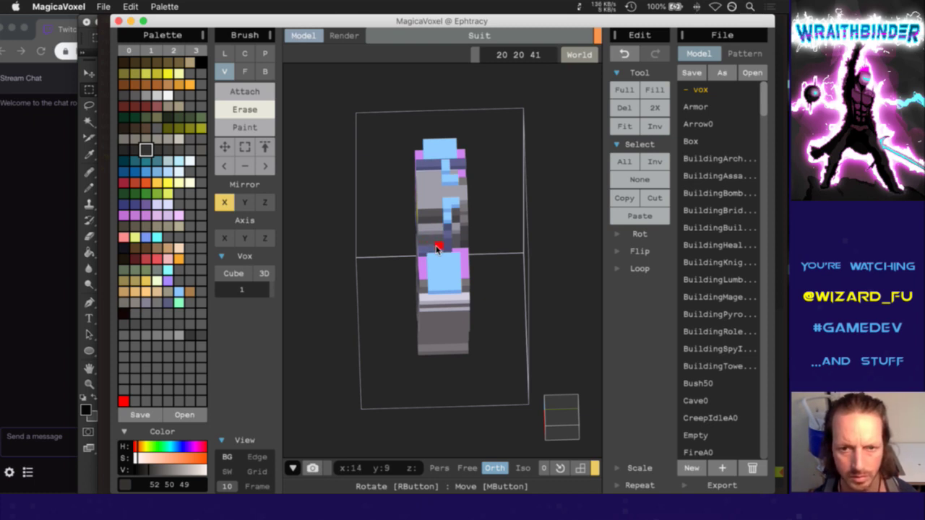
{"action": "right_click_drag", "start_coordinate": [521, 370], "coordinate": [436, 227]}
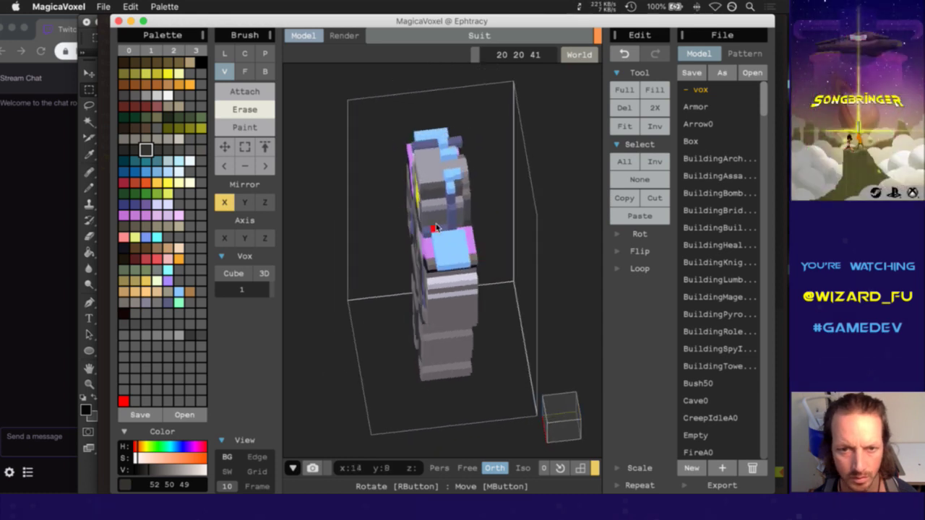
{"action": "key", "text": "super+z"}
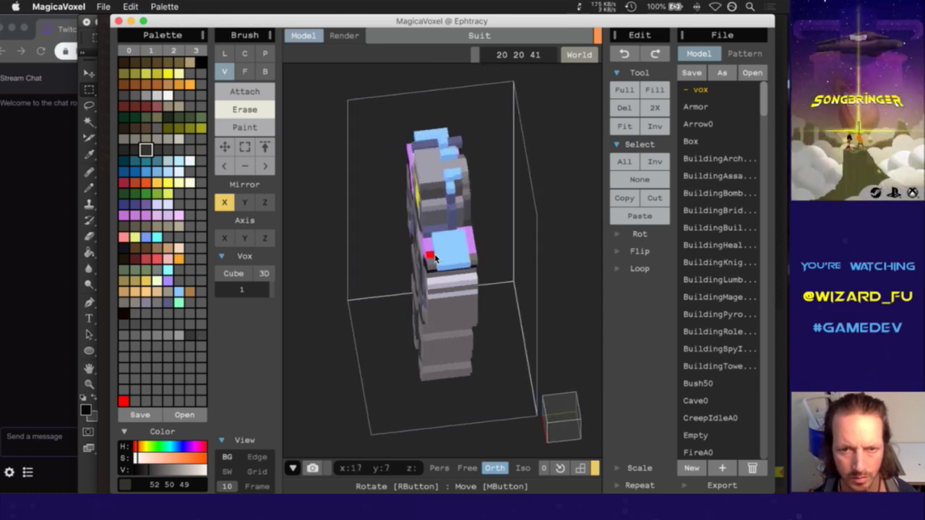
Sample light blue (139, 199, 255) from the shoulder pad and paint the voxels at the pads' inner edge
{"action": "left_click", "coordinate": [437, 245], "text": "alt"}
{"action": "key", "text": "g"}
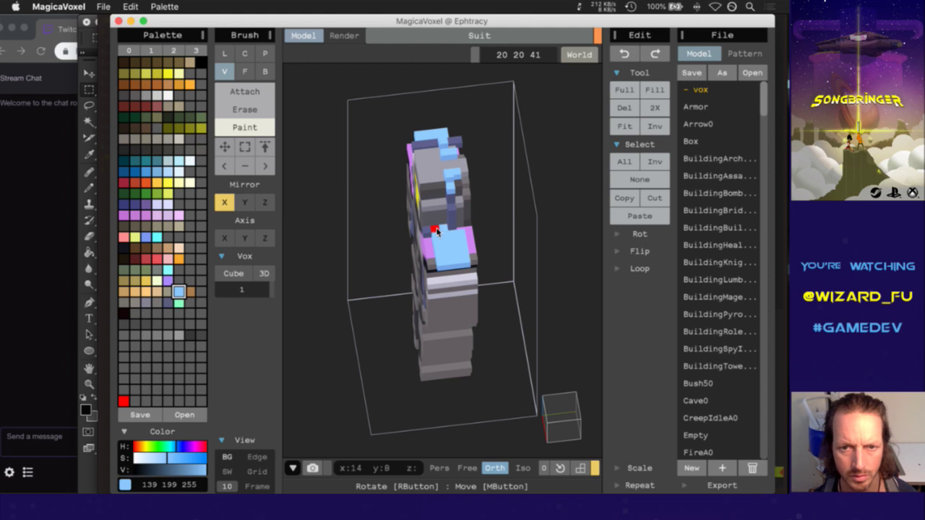
{"action": "left_click", "coordinate": [436, 231]}
{"action": "key", "text": "2"}
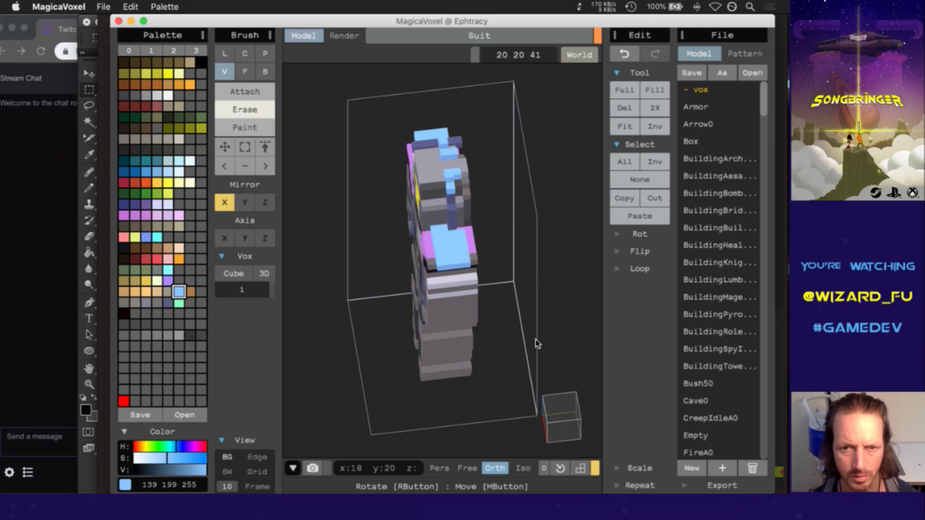
Paint over the yellow visor and face with helmet grey (117, 113, 108), and sample darker grey (82, 81, 78) at the lower face
{"action": "mouse_move", "coordinate": [566, 415]}
{"action": "right_mouse_down"}
{"action": "mouse_move", "coordinate": [593, 361]}
{"action": "mouse_move", "coordinate": [550, 391]}
{"action": "mouse_move", "coordinate": [494, 399]}
{"action": "mouse_move", "coordinate": [450, 376]}
{"action": "right_mouse_up"}
{"action": "left_click", "coordinate": [444, 134], "text": "alt"}
{"action": "key", "text": "3"}
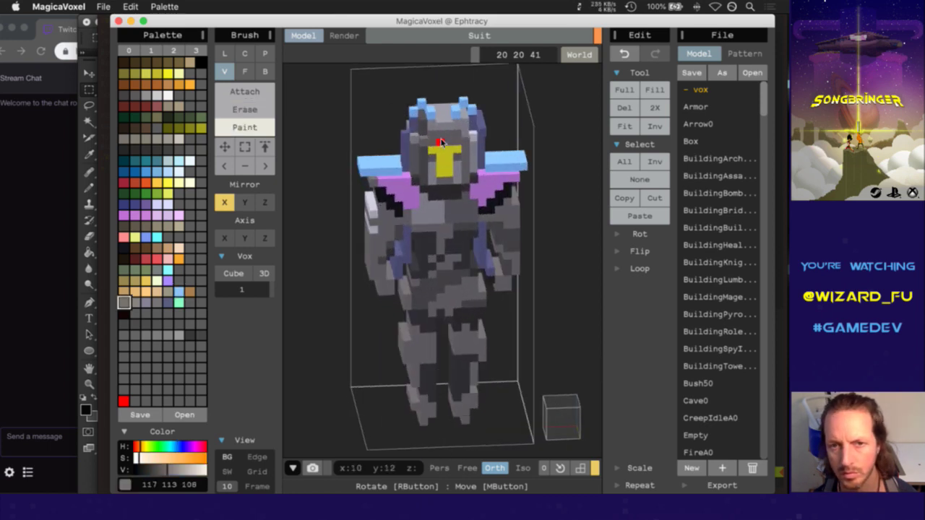
{"action": "mouse_move", "coordinate": [431, 152]}
{"action": "left_mouse_down"}
{"action": "mouse_move", "coordinate": [468, 152]}
{"action": "mouse_move", "coordinate": [446, 160]}
{"action": "mouse_move", "coordinate": [448, 176]}
{"action": "left_mouse_up"}
{"action": "mouse_move", "coordinate": [571, 429]}
{"action": "right_mouse_down"}
{"action": "mouse_move", "coordinate": [554, 409]}
{"action": "mouse_move", "coordinate": [675, 438]}
{"action": "mouse_move", "coordinate": [761, 443]}
{"action": "mouse_move", "coordinate": [570, 424]}
{"action": "right_mouse_up"}
{"action": "left_click", "coordinate": [569, 423]}
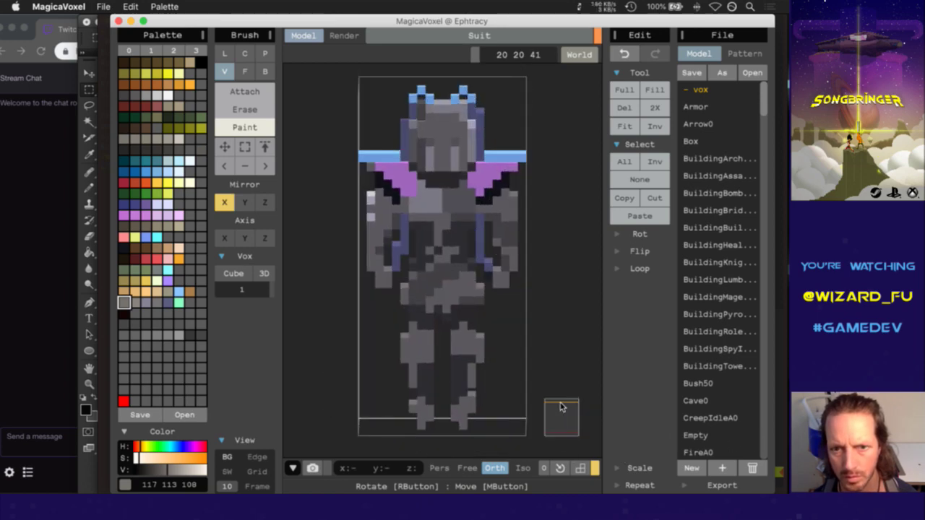
{"action": "mouse_move", "coordinate": [563, 397]}
{"action": "left_mouse_down"}
{"action": "mouse_move", "coordinate": [557, 413]}
{"action": "mouse_move", "coordinate": [601, 427]}
{"action": "mouse_move", "coordinate": [557, 417]}
{"action": "left_mouse_up"}
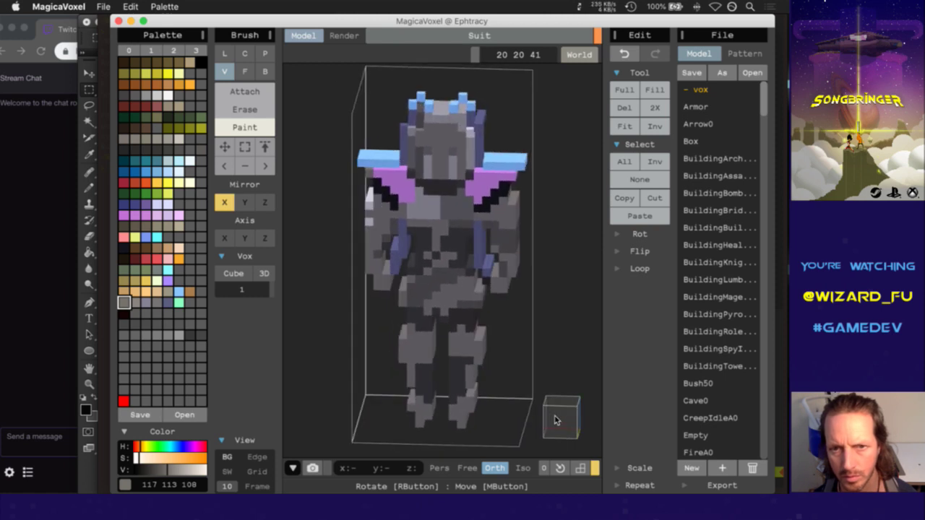
{"action": "left_click", "coordinate": [423, 169], "text": "alt"}
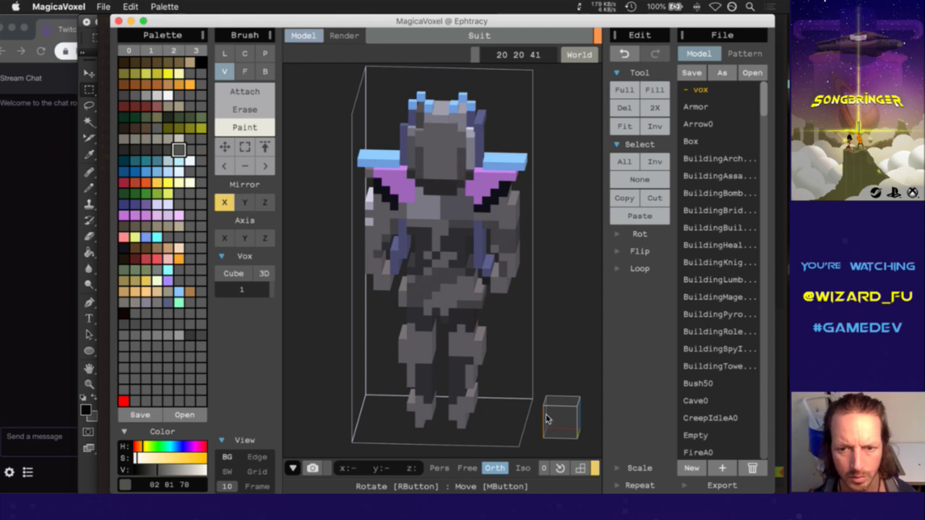
Erase the horizontal row of dark indigo voxels running from front to back along the helmet's sides, just above the shoulder pads
{"action": "mouse_move", "coordinate": [546, 419]}
{"action": "right_mouse_down"}
{"action": "mouse_move", "coordinate": [547, 376]}
{"action": "mouse_move", "coordinate": [476, 418]}
{"action": "mouse_move", "coordinate": [492, 434]}
{"action": "mouse_move", "coordinate": [459, 462]}
{"action": "right_mouse_up"}
{"action": "key", "text": "r"}
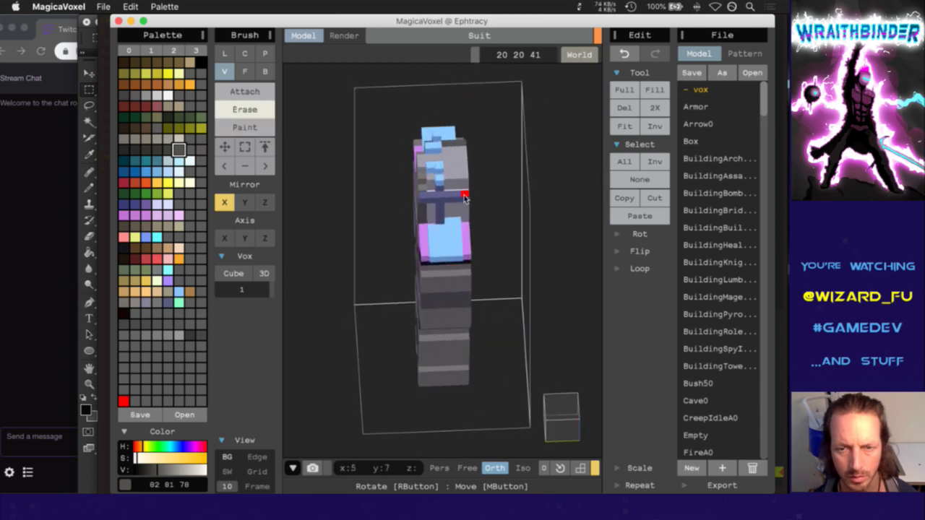
{"action": "left_click_drag", "start_coordinate": [465, 199], "coordinate": [425, 196]}
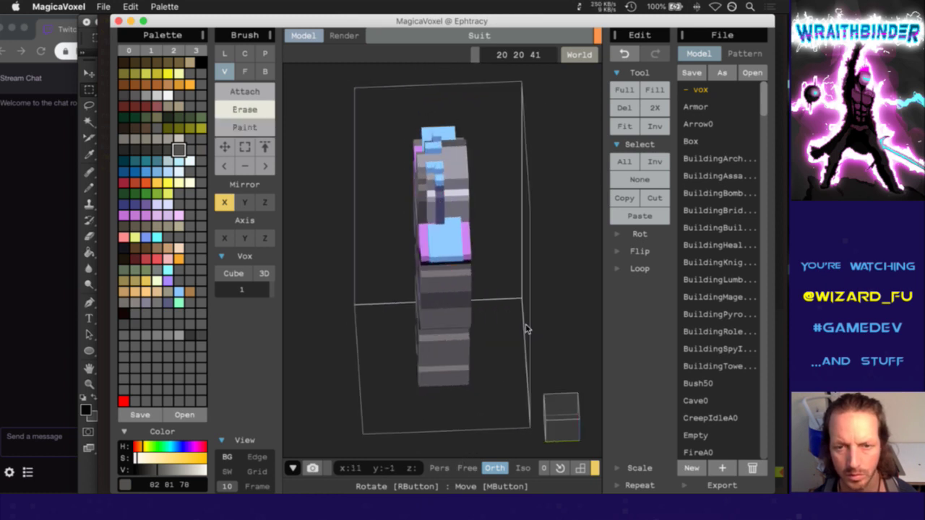
Examine the suit from above, the front and the side to check the helmet, chest and indigo side strips
{"action": "right_click_drag", "start_coordinate": [563, 402], "coordinate": [439, 309]}
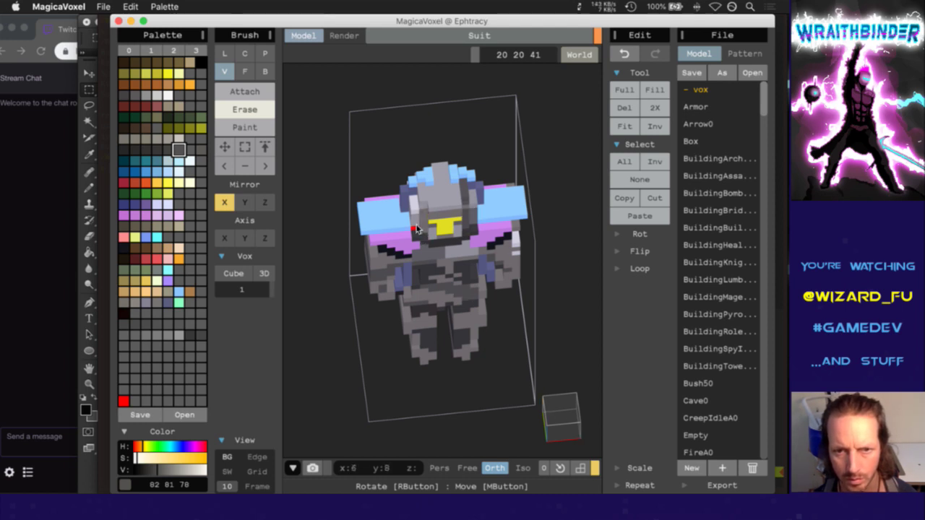
{"action": "right_click_drag", "start_coordinate": [540, 393], "coordinate": [487, 269]}
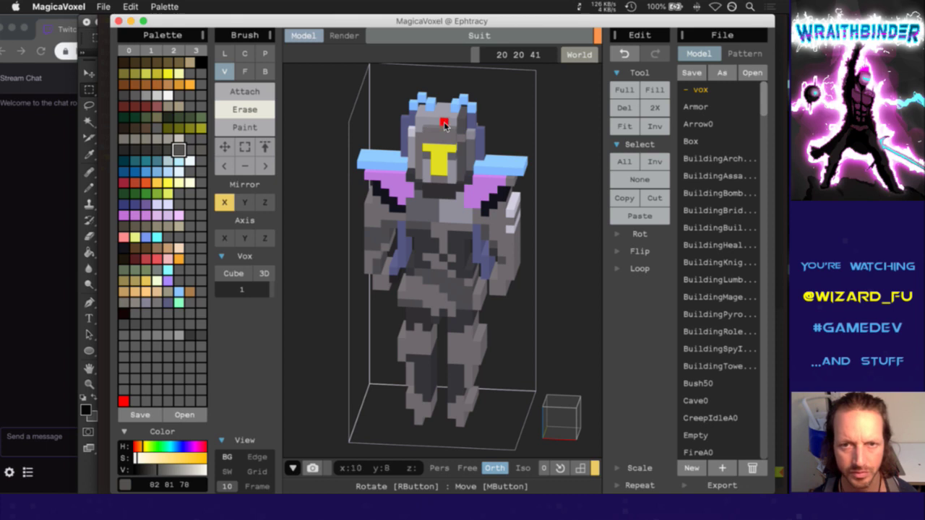
{"action": "right_click_drag", "start_coordinate": [546, 413], "coordinate": [556, 387]}
{"action": "left_click", "coordinate": [558, 418]}
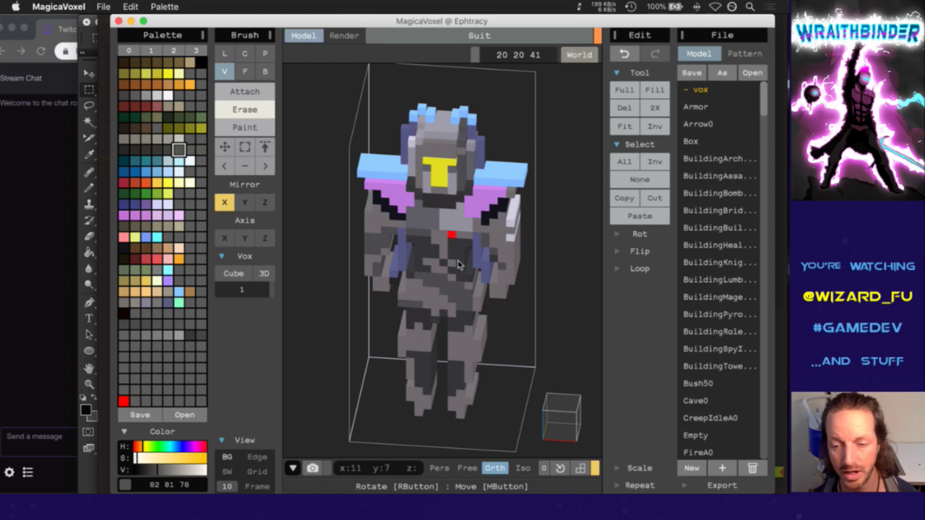
{"action": "mouse_move", "coordinate": [556, 429]}
{"action": "right_mouse_down"}
{"action": "mouse_move", "coordinate": [556, 341]}
{"action": "mouse_move", "coordinate": [565, 393]}
{"action": "mouse_move", "coordinate": [555, 437]}
{"action": "right_mouse_up"}
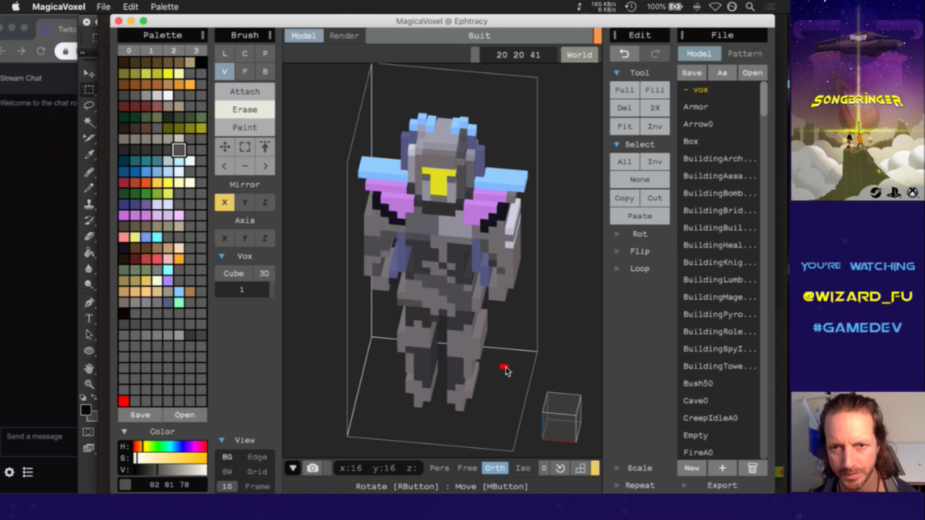
{"action": "right_click_drag", "start_coordinate": [567, 414], "coordinate": [648, 410]}
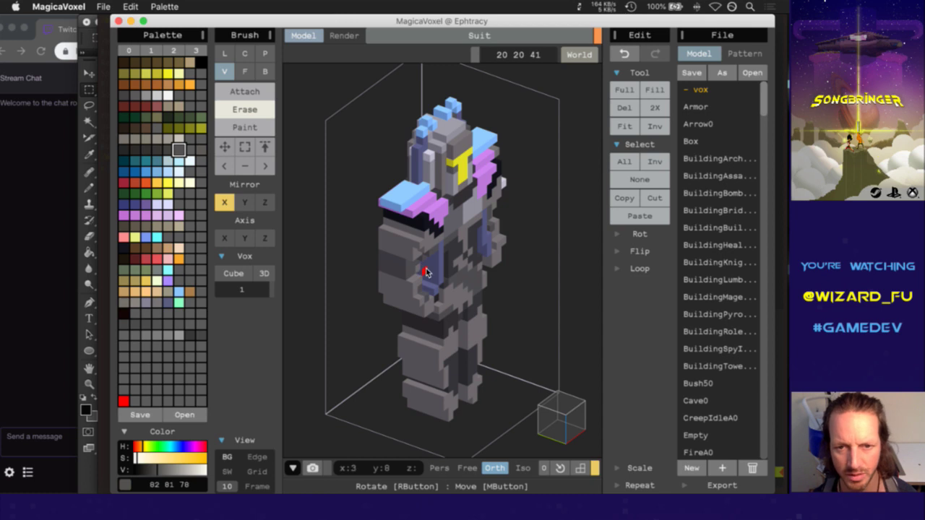
{"action": "right_click_drag", "start_coordinate": [552, 420], "coordinate": [469, 378]}
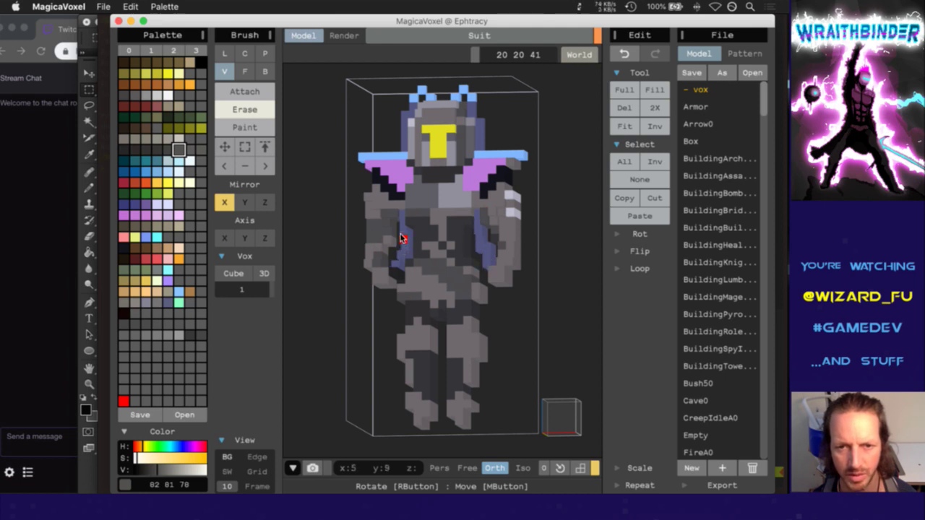
Sample indigo (91, 94, 128) from the strip beside the torso and paint it up across the purple shoulder pieces on the suit's back
{"action": "right_click_drag", "start_coordinate": [572, 416], "coordinate": [372, 431]}
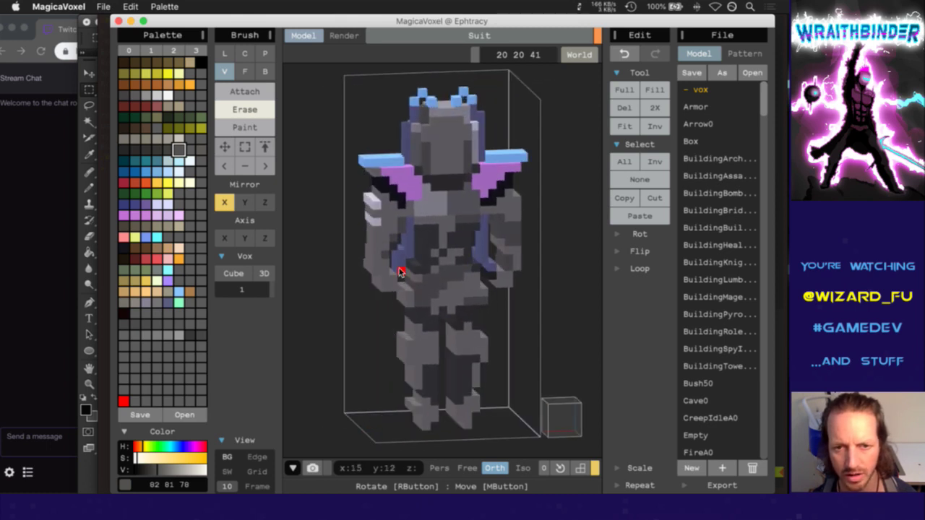
{"action": "left_click", "coordinate": [411, 217], "text": "alt"}
{"action": "key", "text": "g"}
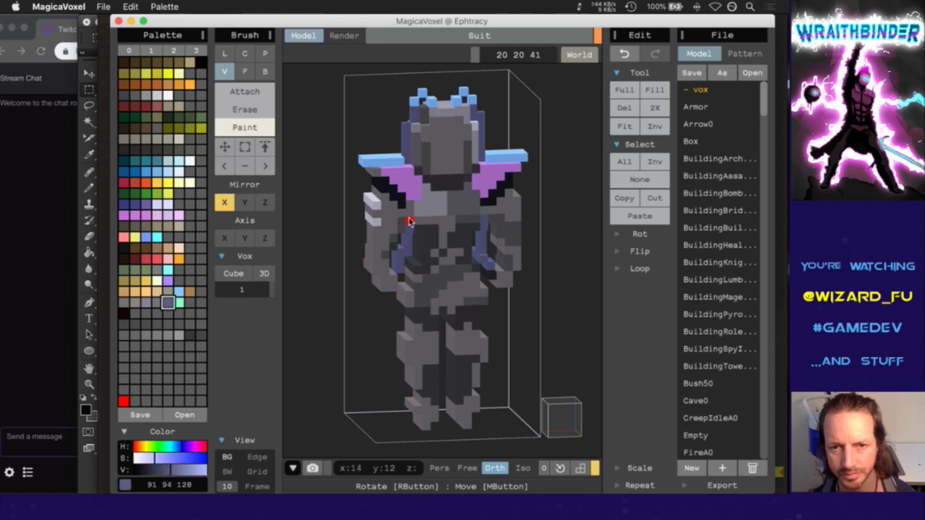
{"action": "left_click_drag", "start_coordinate": [408, 221], "coordinate": [409, 170]}
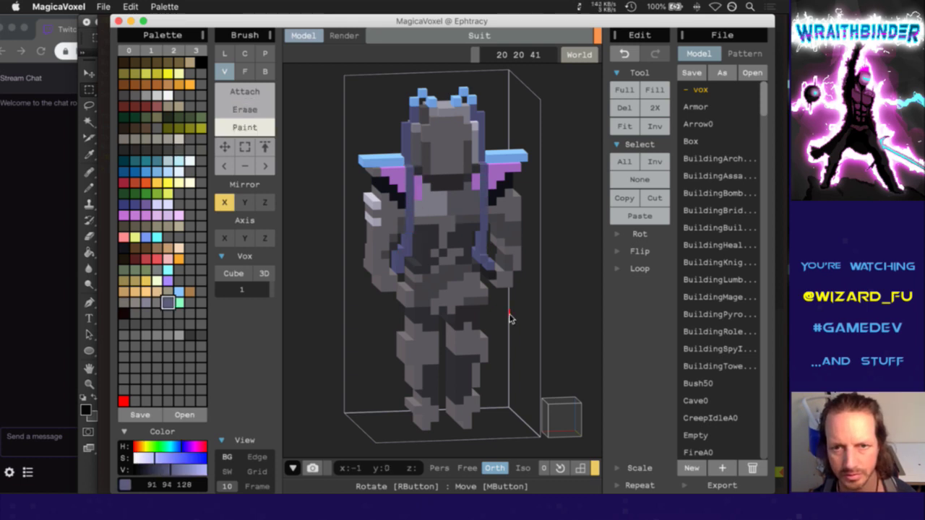
Erase indigo voxels along the inner edges of the strips beside the waist, undoing the erasure that cuts away too much
{"action": "left_click", "coordinate": [562, 415]}
{"action": "left_click", "coordinate": [544, 409]}
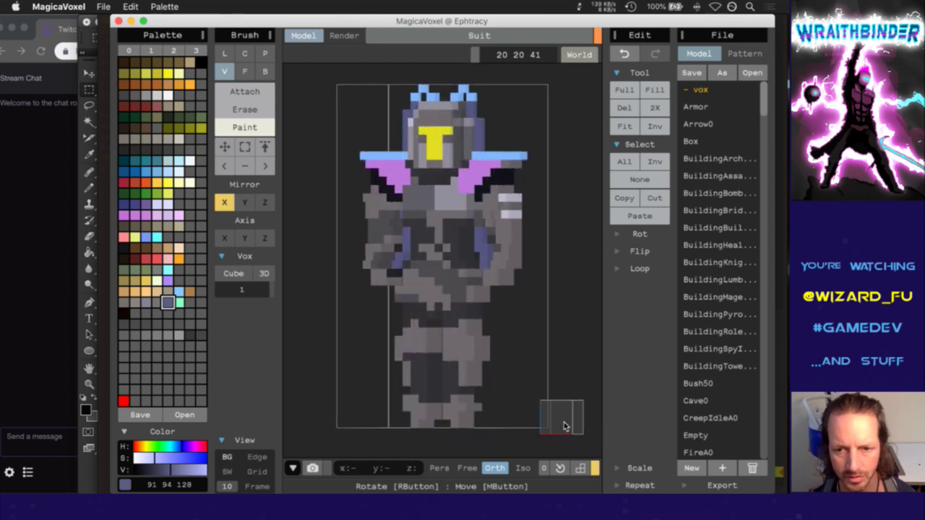
{"action": "right_click_drag", "start_coordinate": [564, 423], "coordinate": [576, 442]}
{"action": "key", "text": "r"}
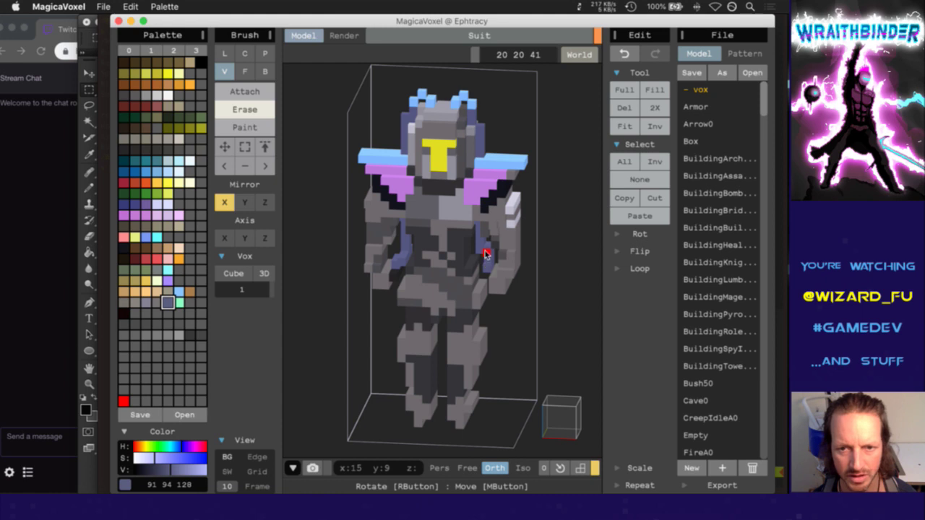
{"action": "left_click", "coordinate": [479, 249]}
{"action": "left_click", "coordinate": [480, 237]}
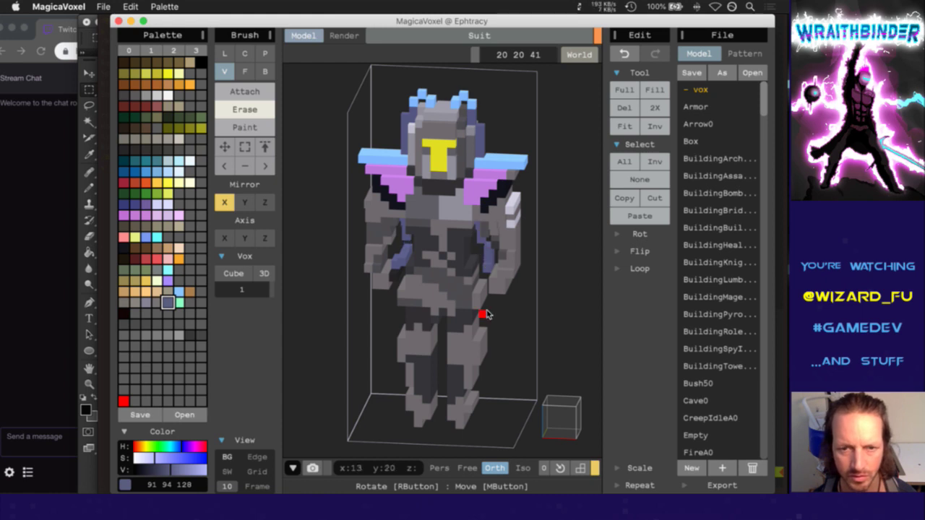
{"action": "key", "text": "ctrl+z"}
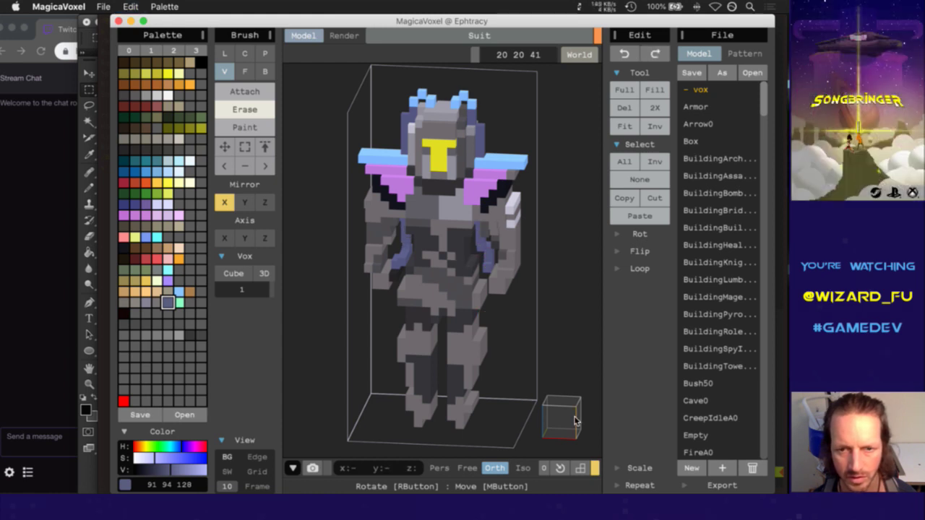
{"action": "left_click", "coordinate": [576, 422]}
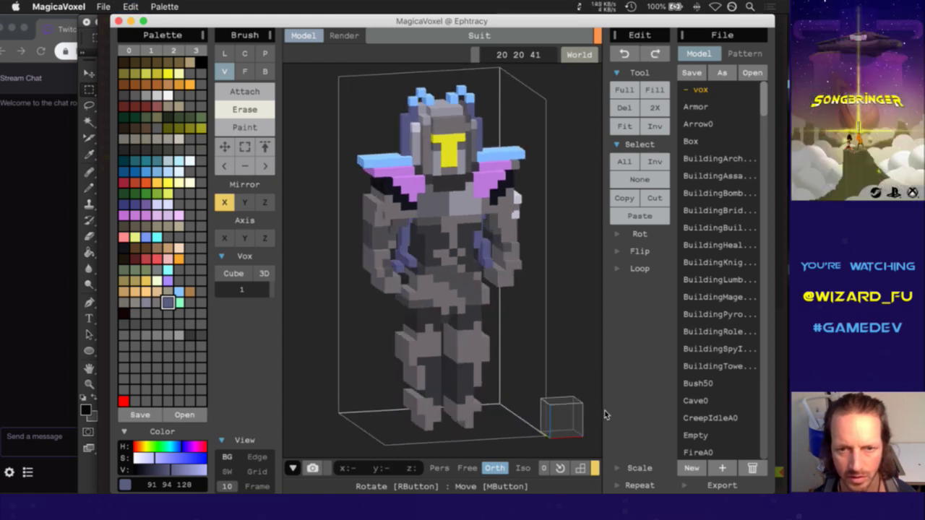
{"action": "left_click", "coordinate": [407, 266]}
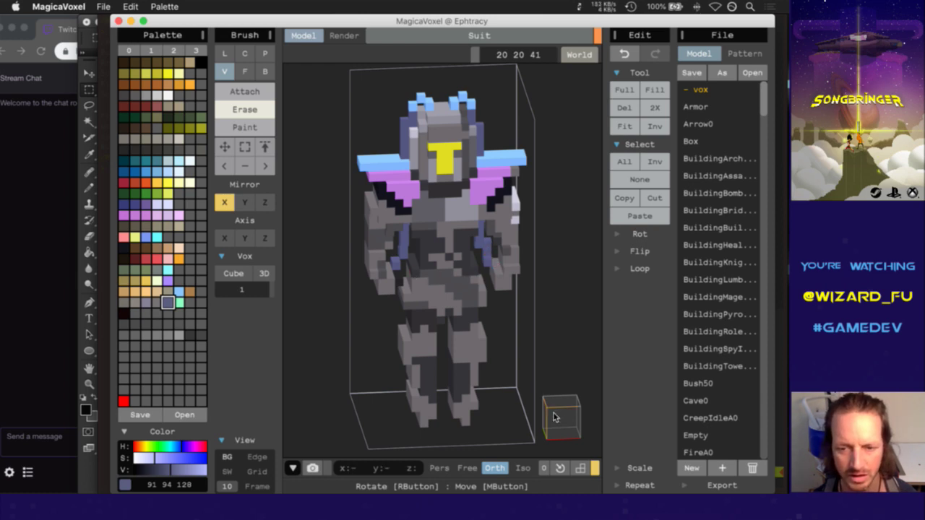
Inspect the arms, shoulders and side profile of the suit from the front, below, the sides and the back
{"action": "right_click_drag", "start_coordinate": [553, 417], "coordinate": [540, 433]}
{"action": "right_click_drag", "start_coordinate": [446, 430], "coordinate": [477, 324]}
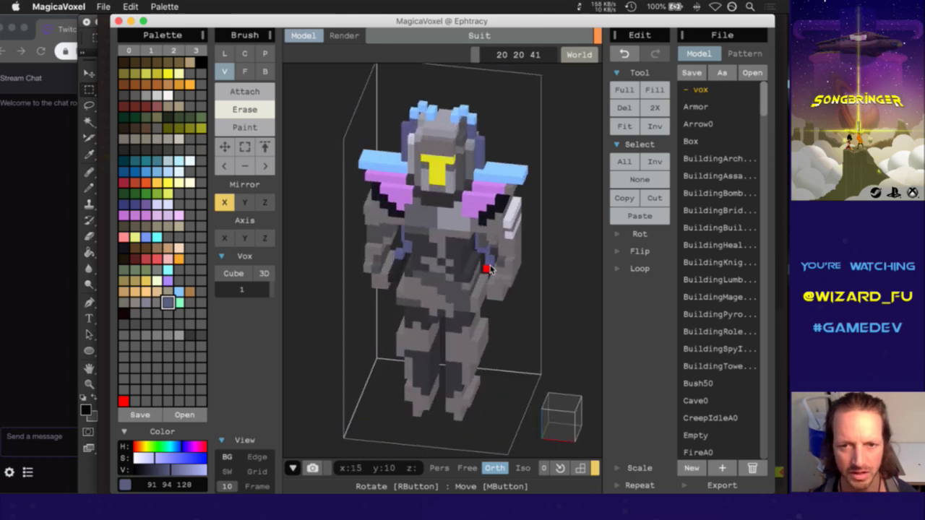
{"action": "right_click_drag", "start_coordinate": [566, 415], "coordinate": [566, 395]}
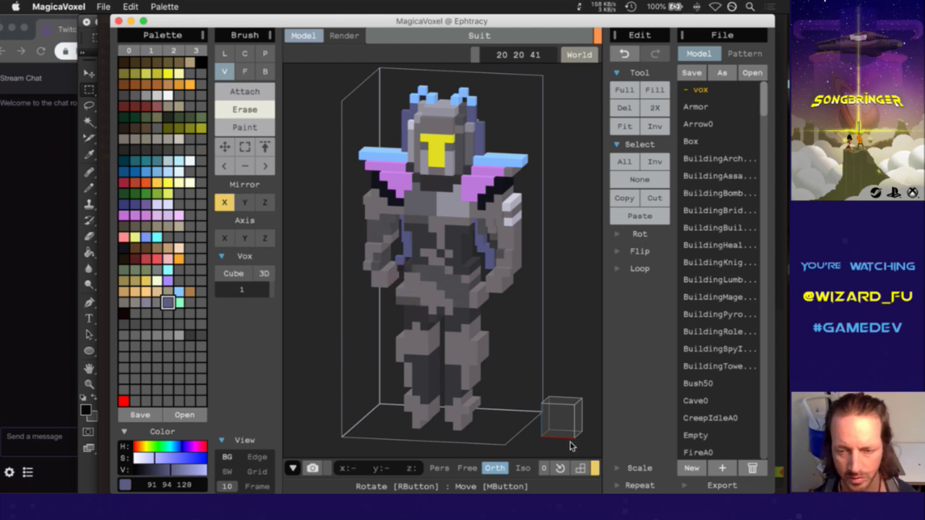
{"action": "mouse_move", "coordinate": [563, 417]}
{"action": "right_mouse_down"}
{"action": "mouse_move", "coordinate": [572, 406]}
{"action": "mouse_move", "coordinate": [527, 417]}
{"action": "mouse_move", "coordinate": [451, 411]}
{"action": "mouse_move", "coordinate": [490, 436]}
{"action": "mouse_move", "coordinate": [554, 436]}
{"action": "mouse_move", "coordinate": [494, 405]}
{"action": "mouse_move", "coordinate": [459, 411]}
{"action": "mouse_move", "coordinate": [574, 413]}
{"action": "mouse_move", "coordinate": [544, 405]}
{"action": "mouse_move", "coordinate": [557, 407]}
{"action": "right_mouse_up"}
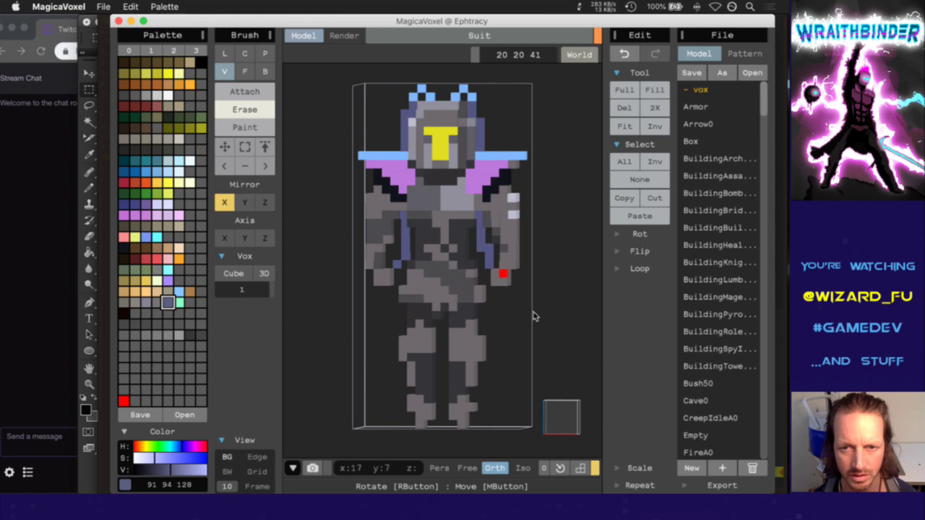
{"action": "mouse_move", "coordinate": [558, 345]}
{"action": "right_mouse_down"}
{"action": "mouse_move", "coordinate": [568, 372]}
{"action": "mouse_move", "coordinate": [588, 375]}
{"action": "mouse_move", "coordinate": [572, 352]}
{"action": "right_mouse_up"}
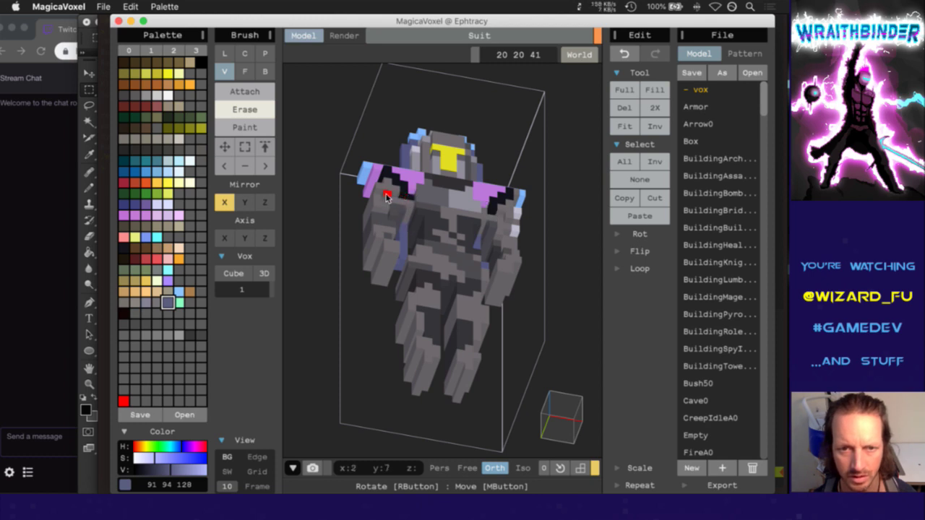
{"action": "left_click", "coordinate": [561, 426]}
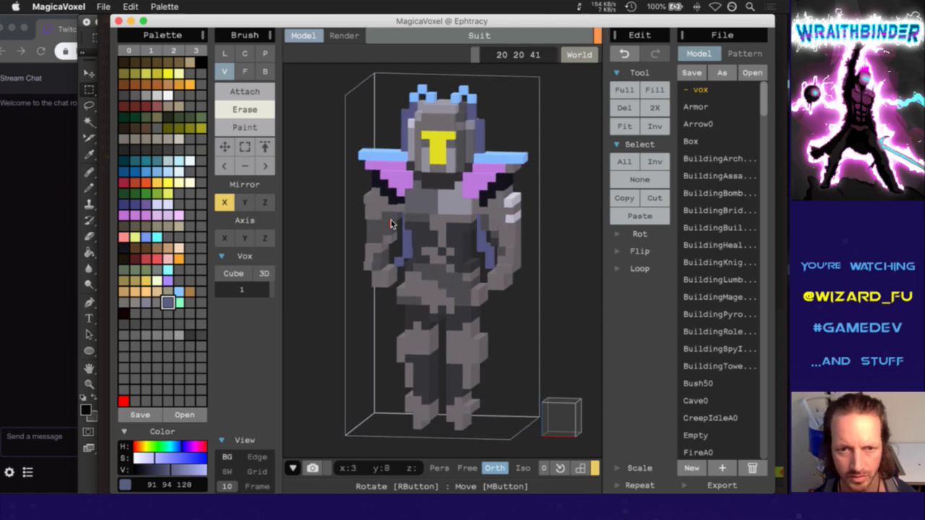
{"action": "left_click", "coordinate": [562, 429]}
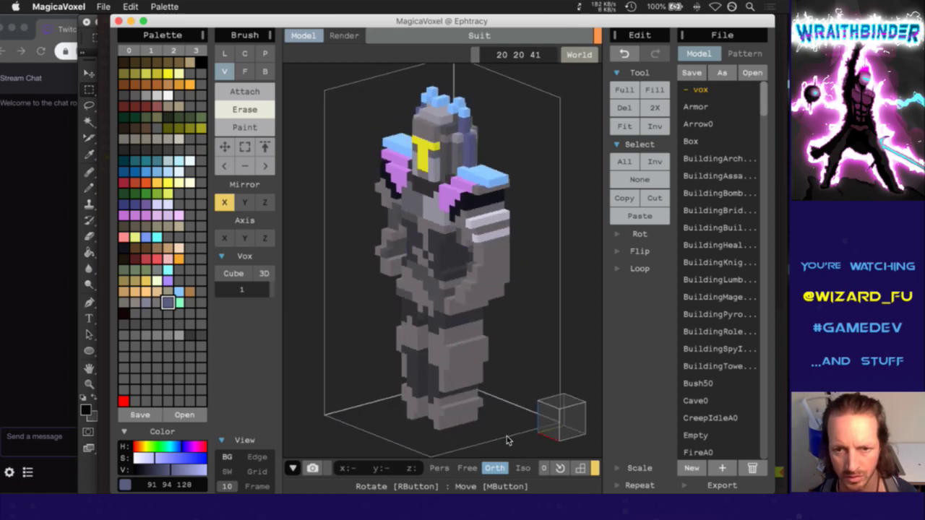
{"action": "right_click_drag", "start_coordinate": [507, 440], "coordinate": [453, 417]}
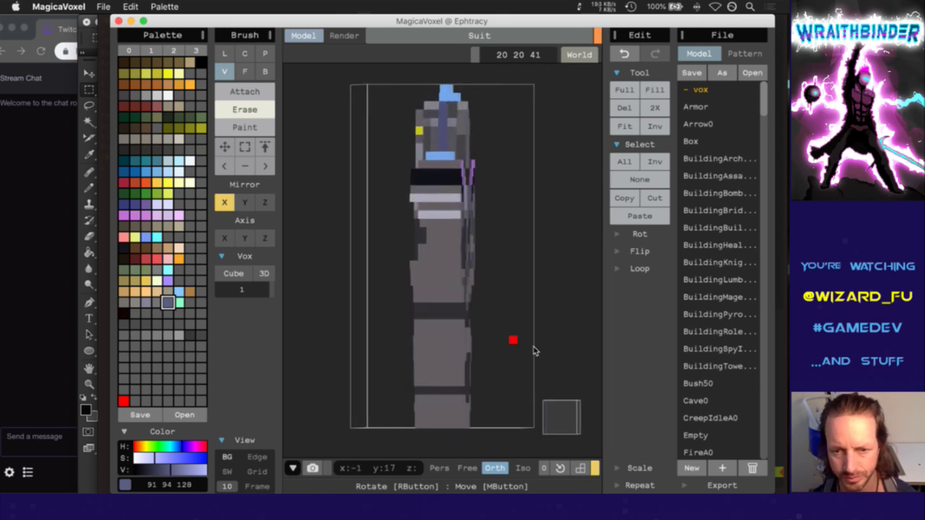
{"action": "left_click", "coordinate": [561, 430]}
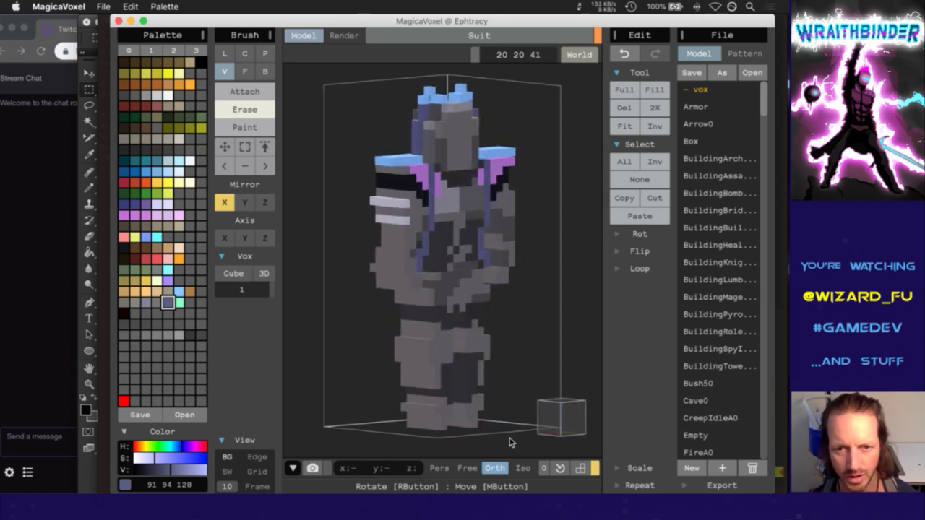
{"action": "right_click_drag", "start_coordinate": [510, 442], "coordinate": [487, 451]}
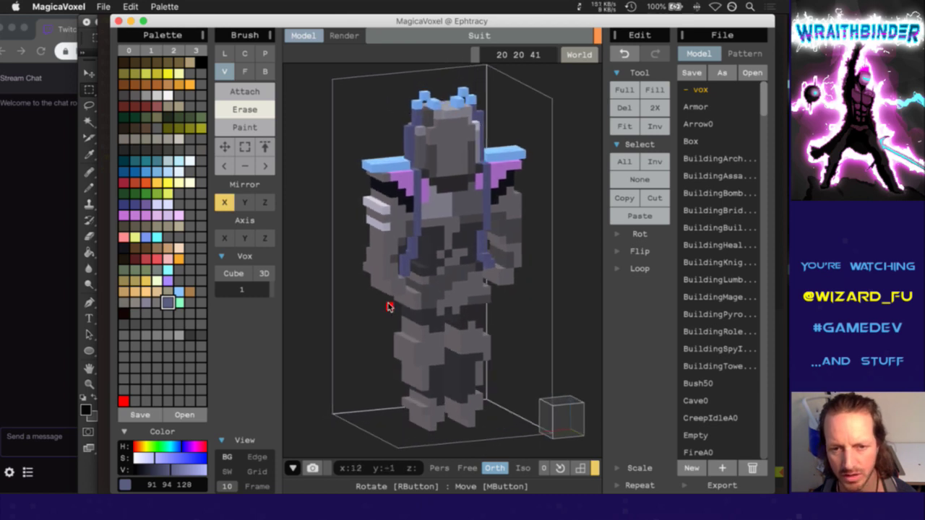
{"action": "left_click", "coordinate": [553, 422]}
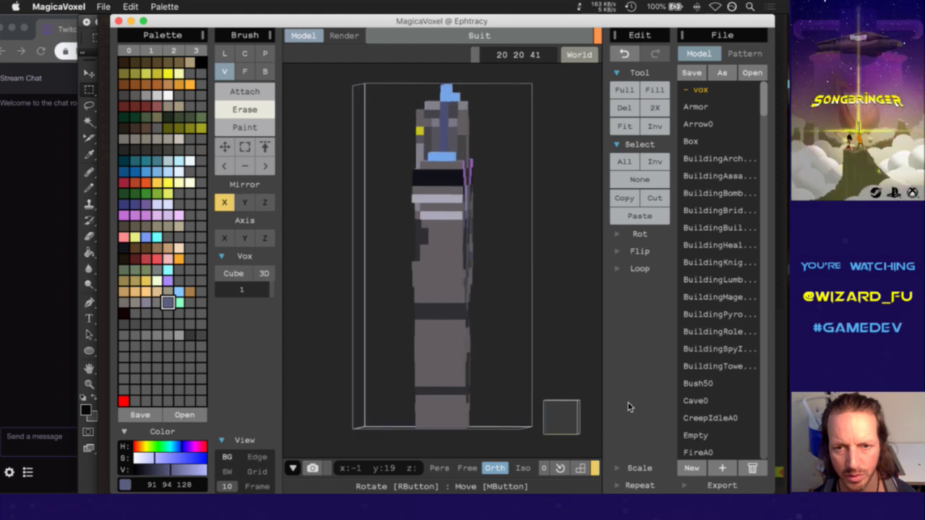
Turn on shadow display and erase the front voxels of the shoulders and upper arms, including the black band and pale stripes
{"action": "left_click", "coordinate": [226, 473]}
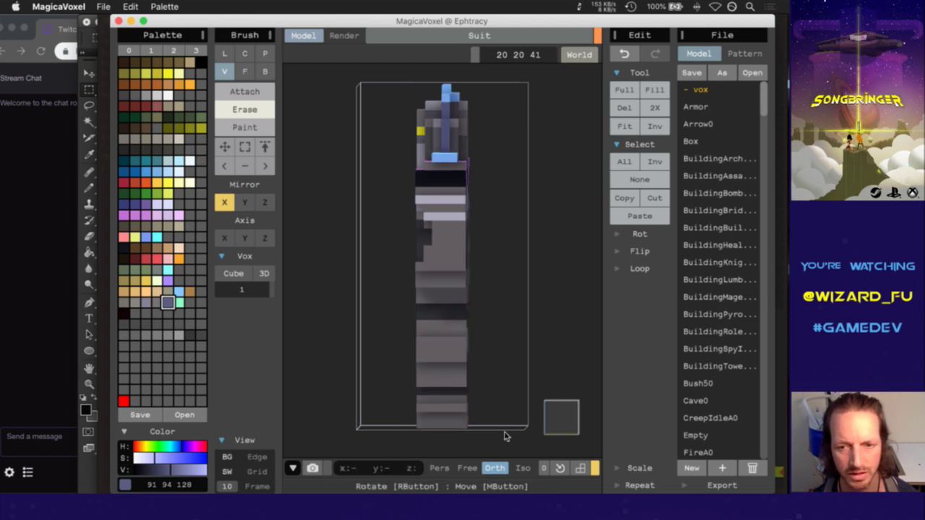
{"action": "left_click_drag", "start_coordinate": [547, 424], "coordinate": [569, 427]}
{"action": "right_click_drag", "start_coordinate": [569, 426], "coordinate": [585, 453]}
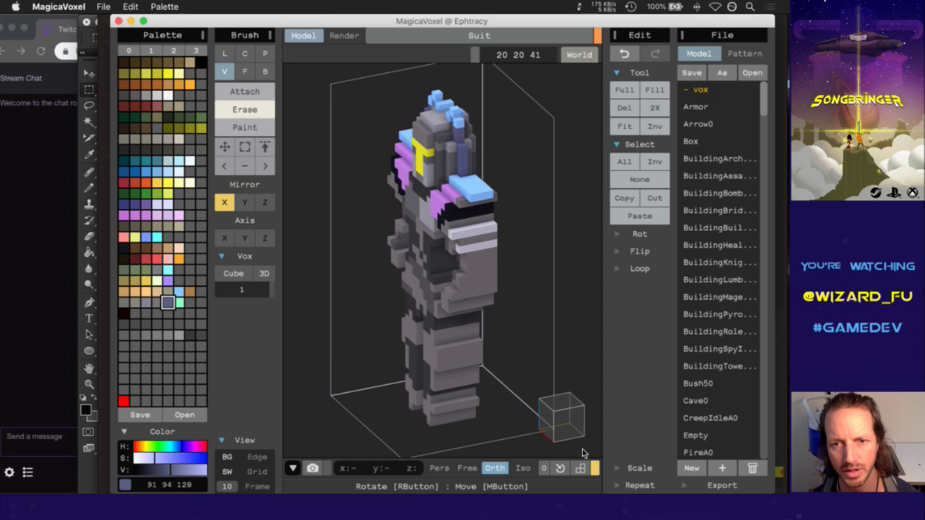
{"action": "left_click", "coordinate": [450, 211]}
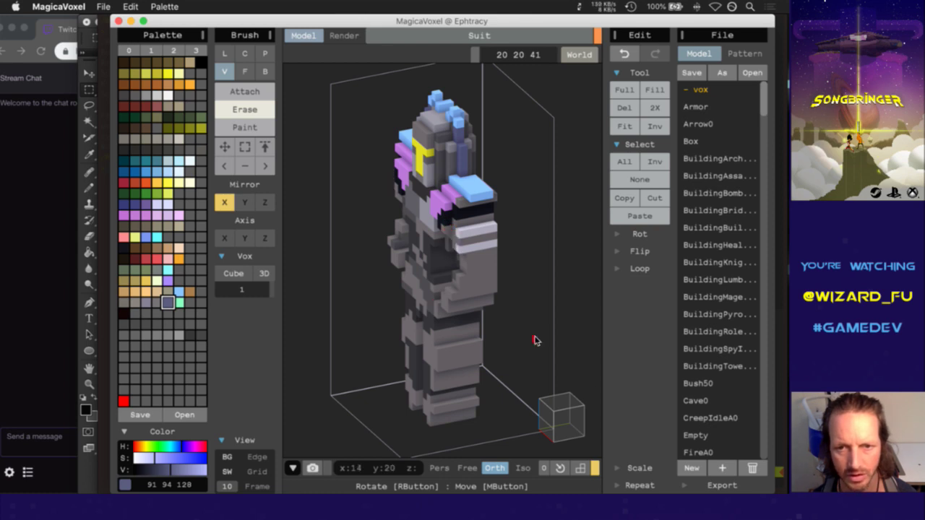
Erase voxels along the front of the forearms from the side so the arms look thinner in profile
{"action": "left_click_drag", "start_coordinate": [570, 426], "coordinate": [537, 399]}
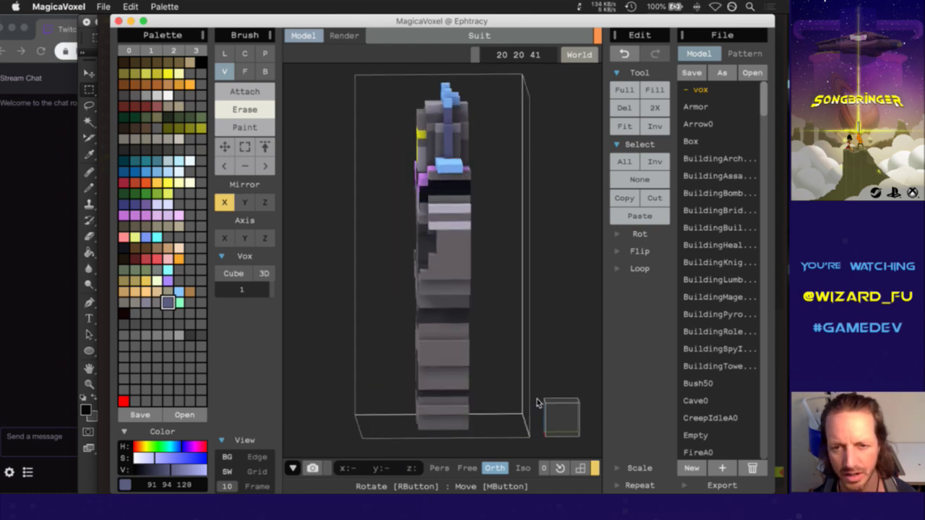
{"action": "right_click_drag", "start_coordinate": [537, 404], "coordinate": [521, 383]}
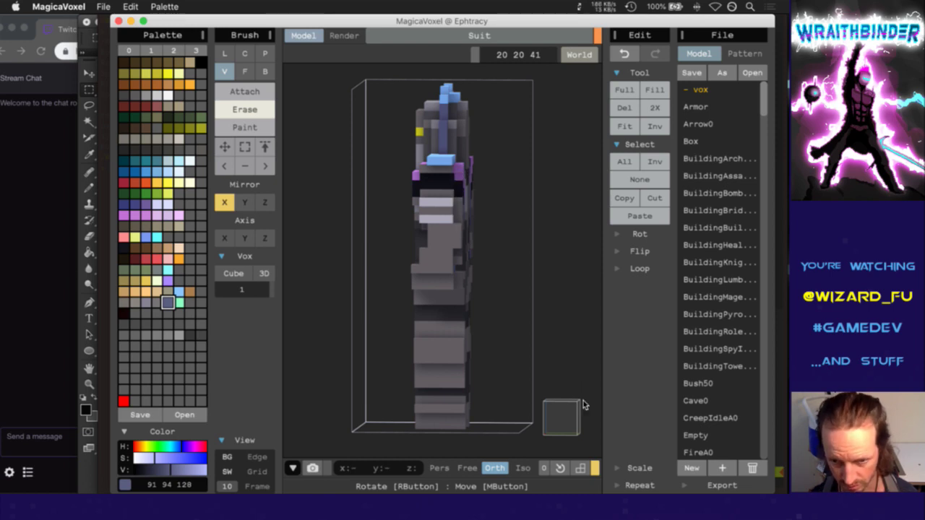
{"action": "right_click_drag", "start_coordinate": [583, 405], "coordinate": [597, 424]}
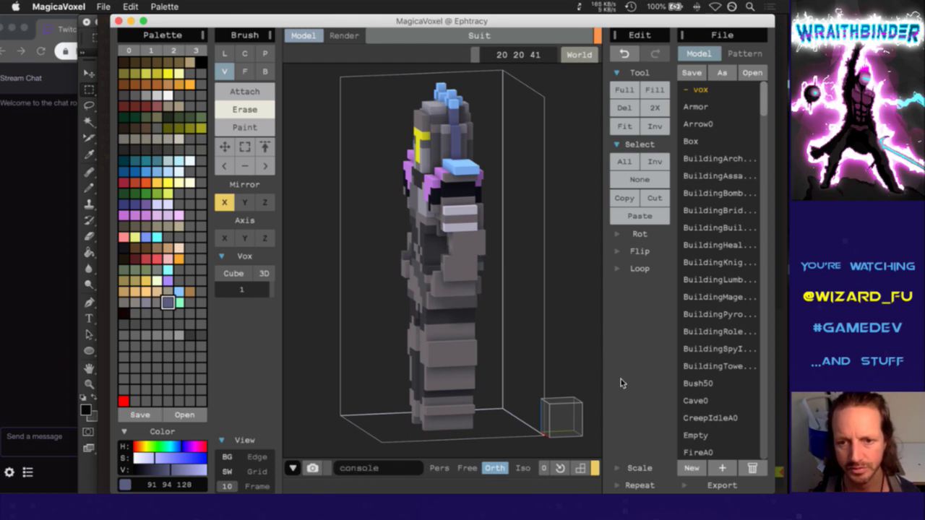
{"action": "right_click_drag", "start_coordinate": [564, 413], "coordinate": [580, 391]}
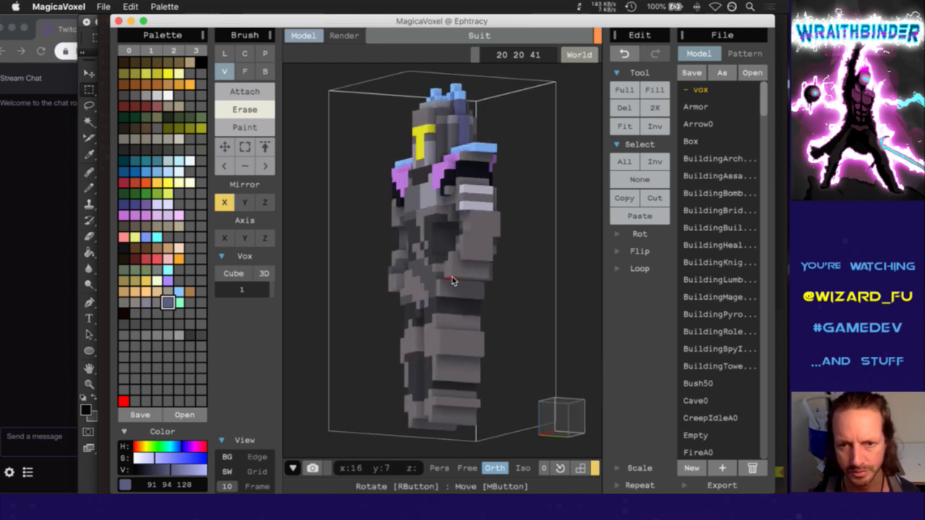
Try carving the back of the lower forearms and hands, and undo the last two erasures
{"action": "left_click", "coordinate": [557, 429]}
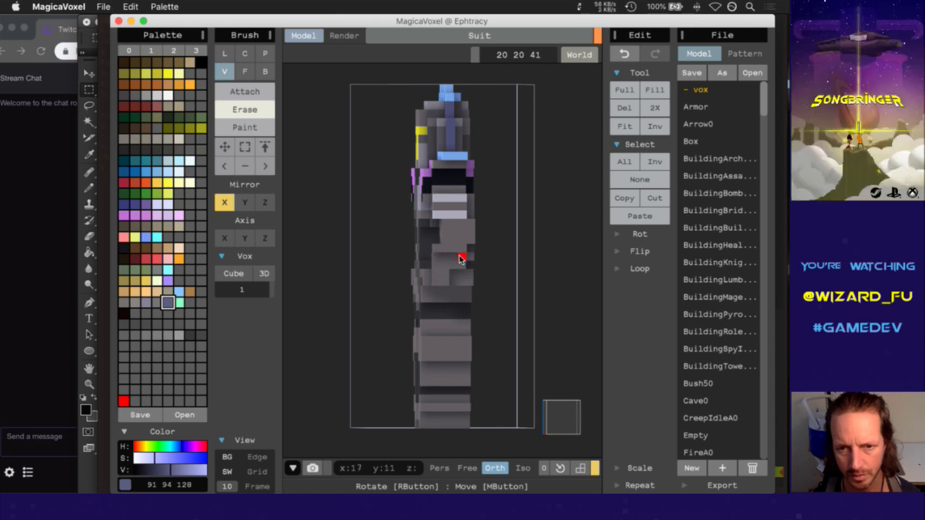
{"action": "left_click", "coordinate": [559, 429]}
{"action": "mouse_move", "coordinate": [602, 426]}
{"action": "right_mouse_down"}
{"action": "mouse_move", "coordinate": [609, 433]}
{"action": "mouse_move", "coordinate": [601, 413]}
{"action": "right_mouse_up"}
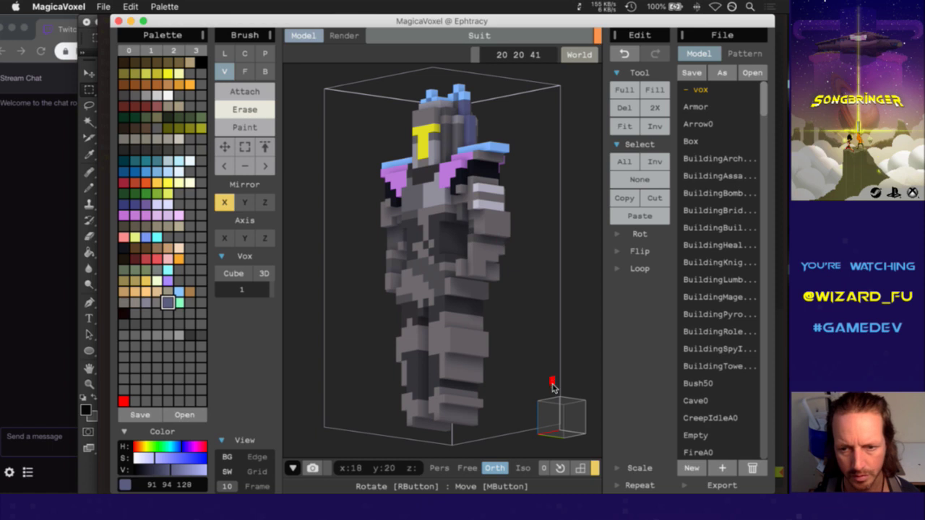
{"action": "left_click", "coordinate": [555, 387]}
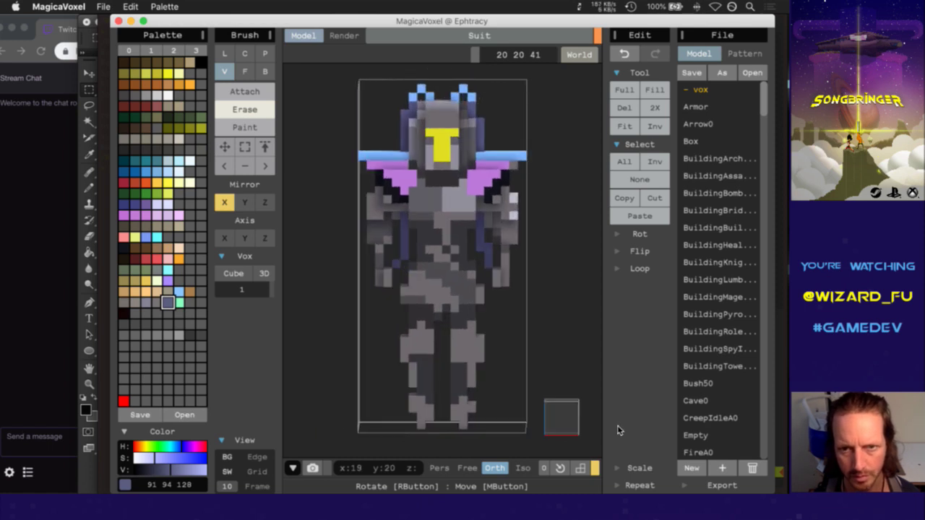
{"action": "right_click_drag", "start_coordinate": [618, 427], "coordinate": [609, 429]}
{"action": "key", "text": "super+z"}
{"action": "key", "text": "super+z"}
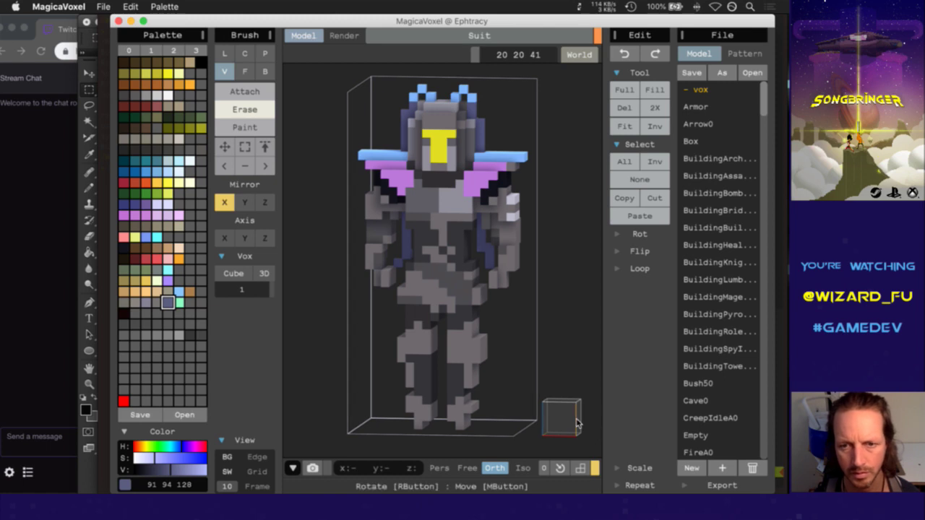
Erase the rear voxels of the lower forearms in side view so the arms bend slightly forward
{"action": "right_click_drag", "start_coordinate": [587, 406], "coordinate": [537, 426]}
{"action": "left_click", "coordinate": [537, 427]}
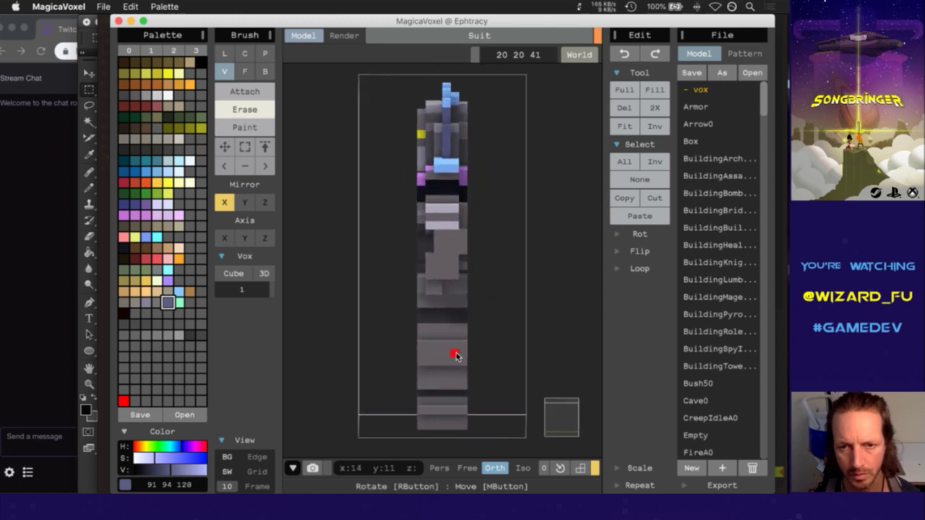
{"action": "left_click", "coordinate": [455, 262]}
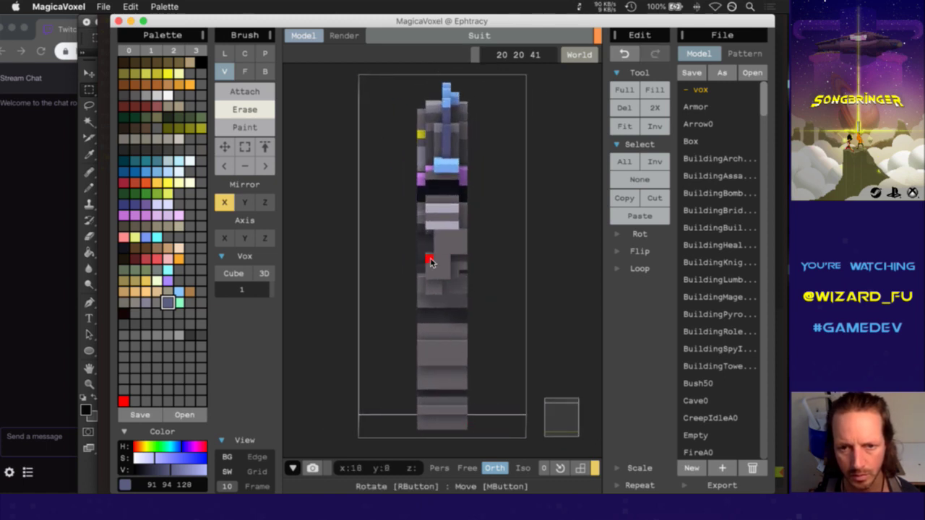
{"action": "left_click", "coordinate": [559, 414]}
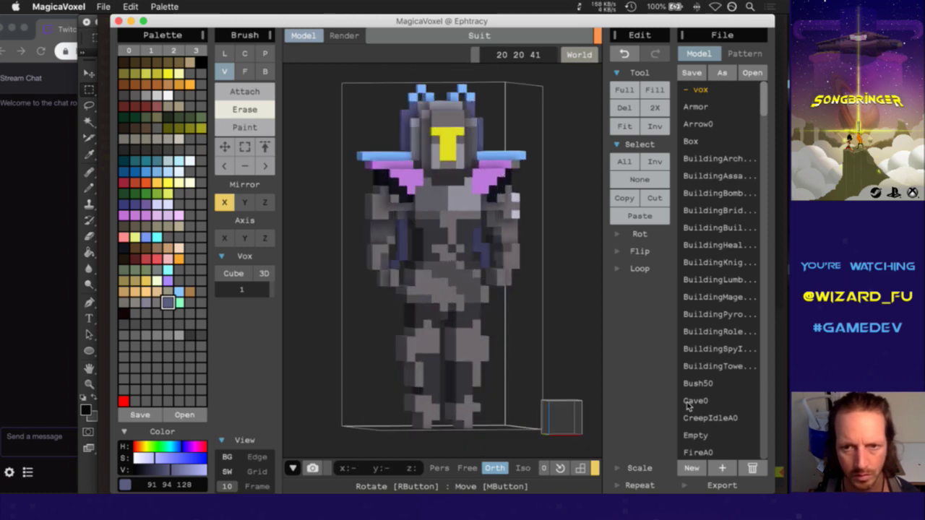
{"action": "right_click_drag", "start_coordinate": [653, 397], "coordinate": [614, 417]}
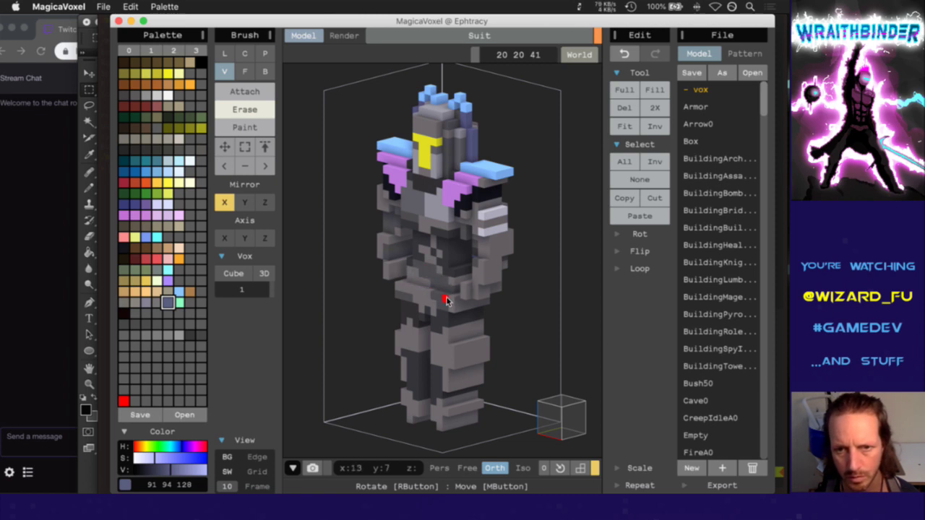
Carve away front voxels of the thighs and shins so the knees and feet protrude
{"action": "left_click", "coordinate": [566, 404]}
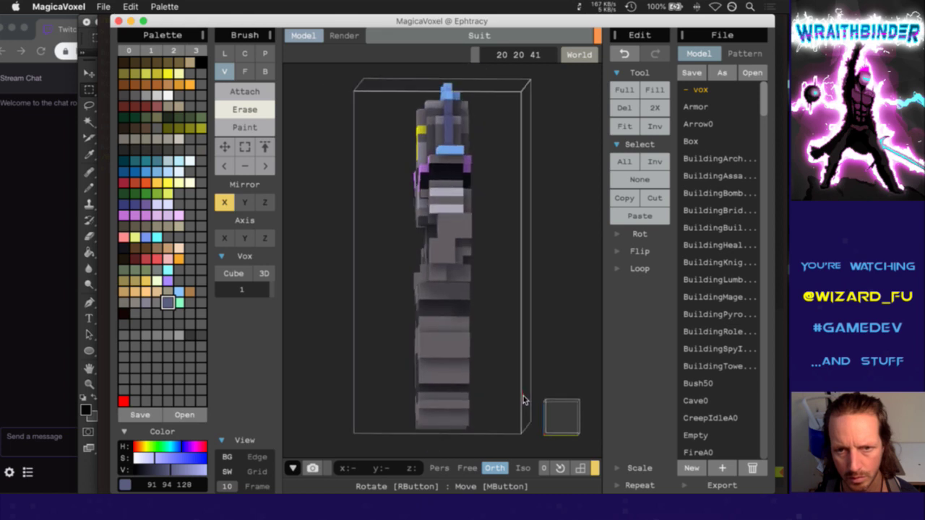
{"action": "right_click_drag", "start_coordinate": [522, 399], "coordinate": [497, 364]}
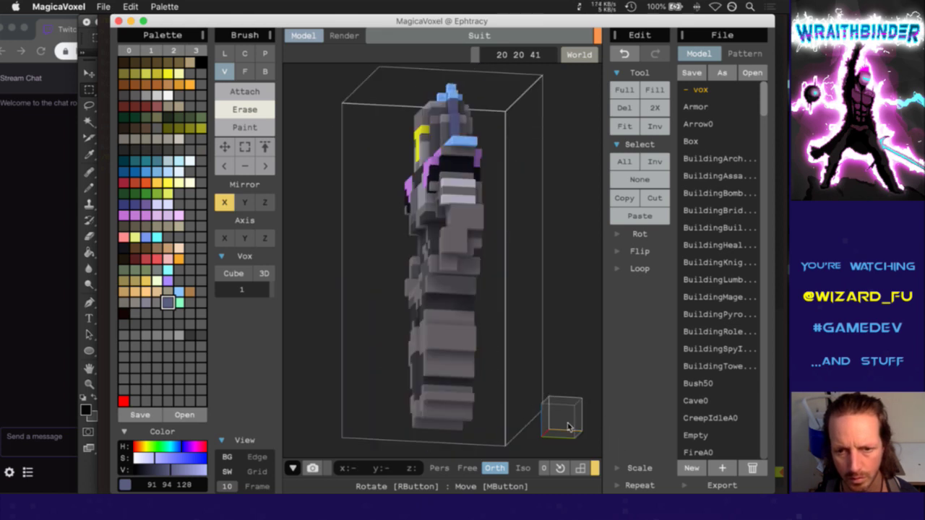
{"action": "left_click", "coordinate": [568, 426]}
{"action": "right_click_drag", "start_coordinate": [568, 427], "coordinate": [643, 471]}
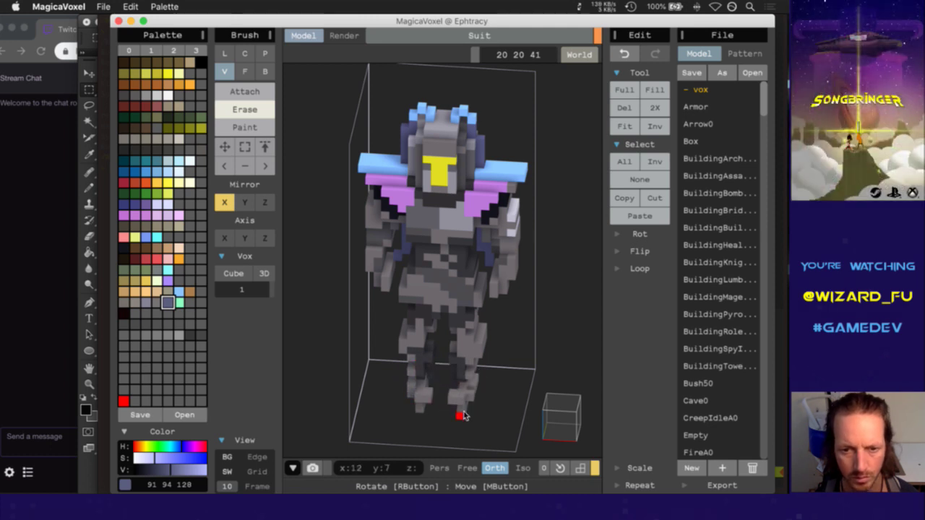
{"action": "right_click_drag", "start_coordinate": [571, 434], "coordinate": [554, 396]}
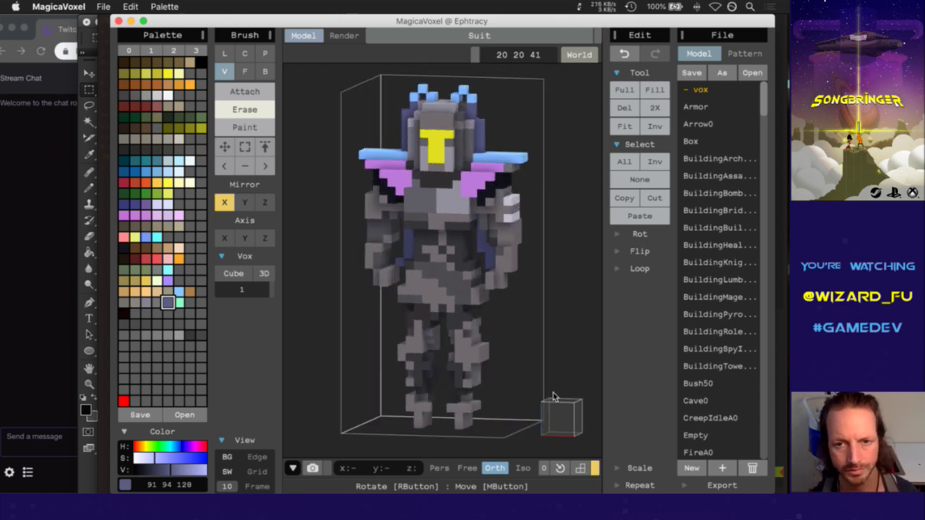
Erase a voxel on the back of the torso and try stripping the backs of the legs, undoing the leg erasure
{"action": "right_click_drag", "start_coordinate": [523, 368], "coordinate": [443, 295]}
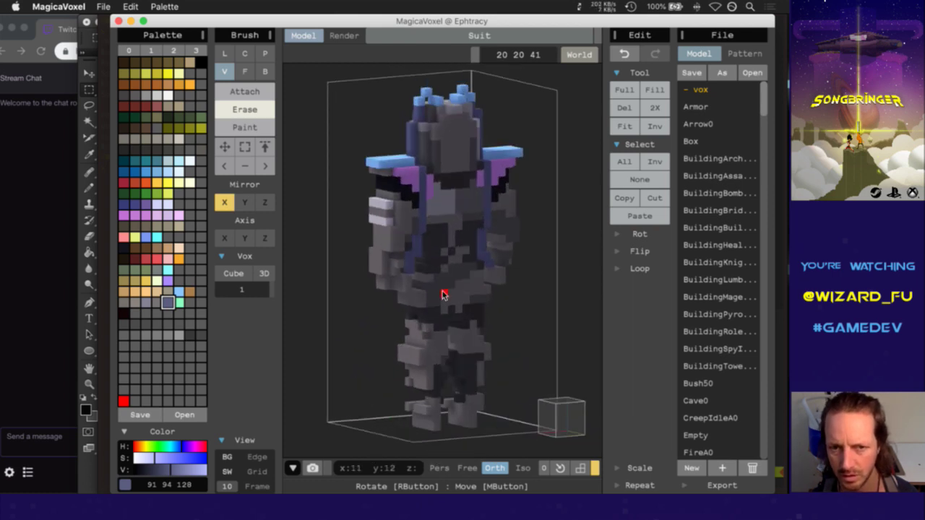
{"action": "left_click", "coordinate": [468, 236]}
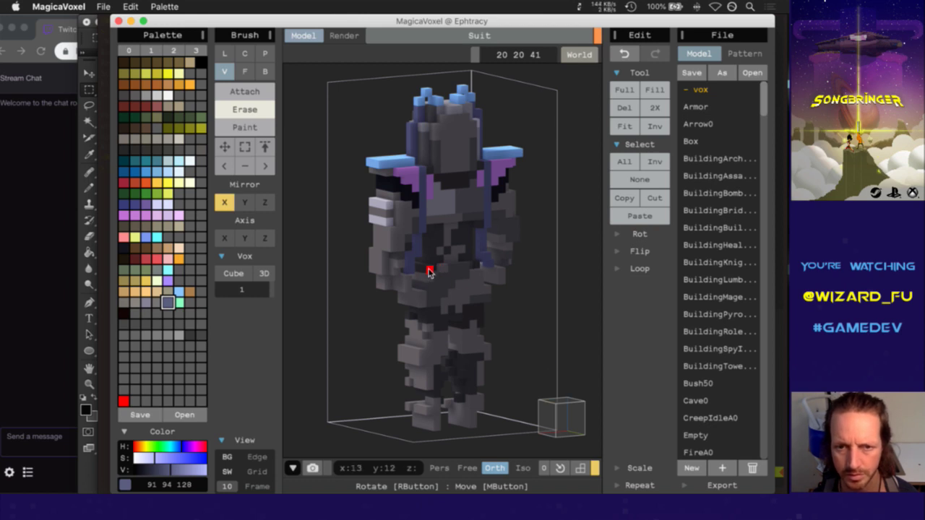
{"action": "right_click_drag", "start_coordinate": [572, 423], "coordinate": [554, 411]}
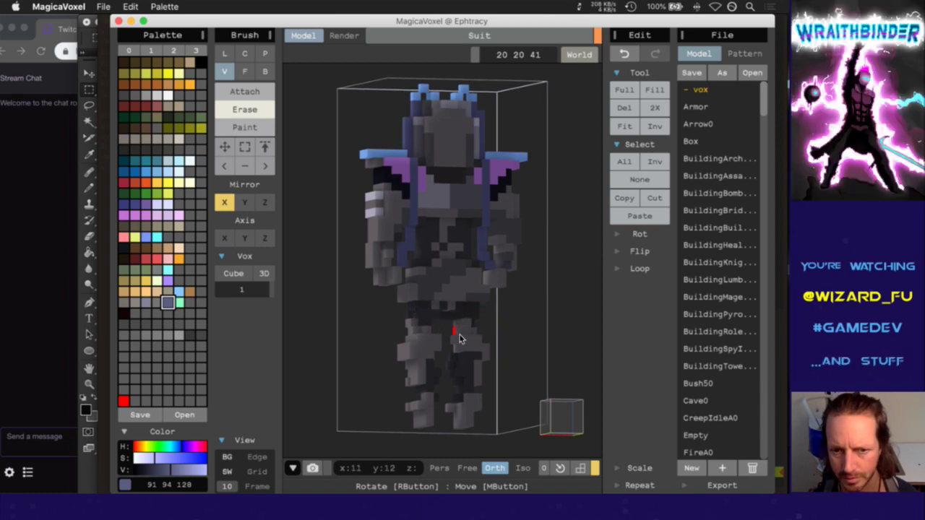
{"action": "mouse_move", "coordinate": [486, 373]}
{"action": "left_mouse_down"}
{"action": "mouse_move", "coordinate": [404, 412]}
{"action": "mouse_move", "coordinate": [480, 425]}
{"action": "left_mouse_up"}
{"action": "key", "text": "super+z"}
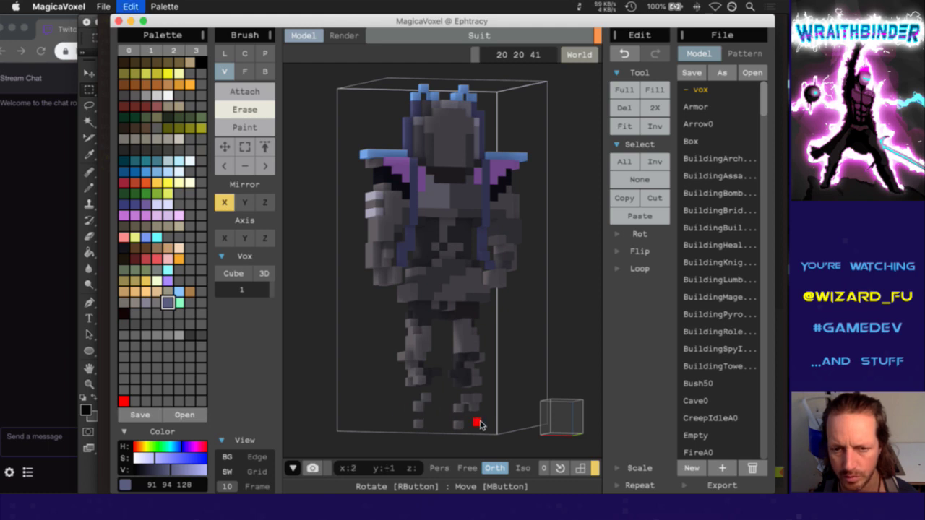
Erase individual rear voxels around the knees and ankles to shape the backs of the legs
{"action": "mouse_move", "coordinate": [557, 413]}
{"action": "right_mouse_down"}
{"action": "mouse_move", "coordinate": [641, 420]}
{"action": "mouse_move", "coordinate": [527, 430]}
{"action": "mouse_move", "coordinate": [541, 422]}
{"action": "right_mouse_up"}
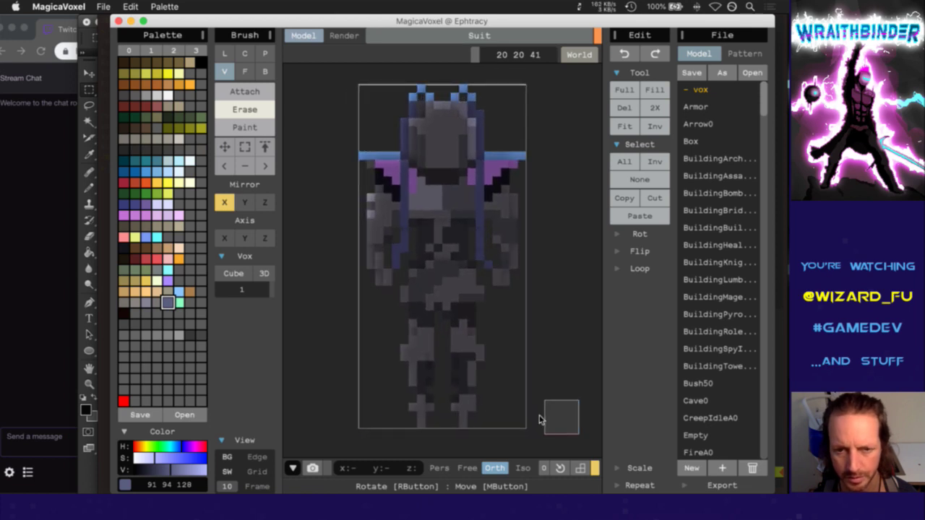
{"action": "left_click", "coordinate": [480, 351]}
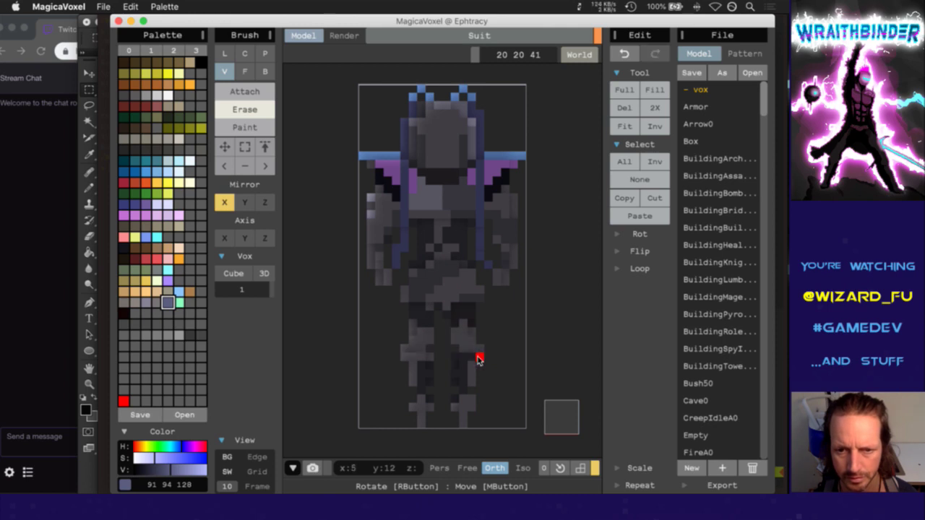
{"action": "left_click", "coordinate": [458, 407]}
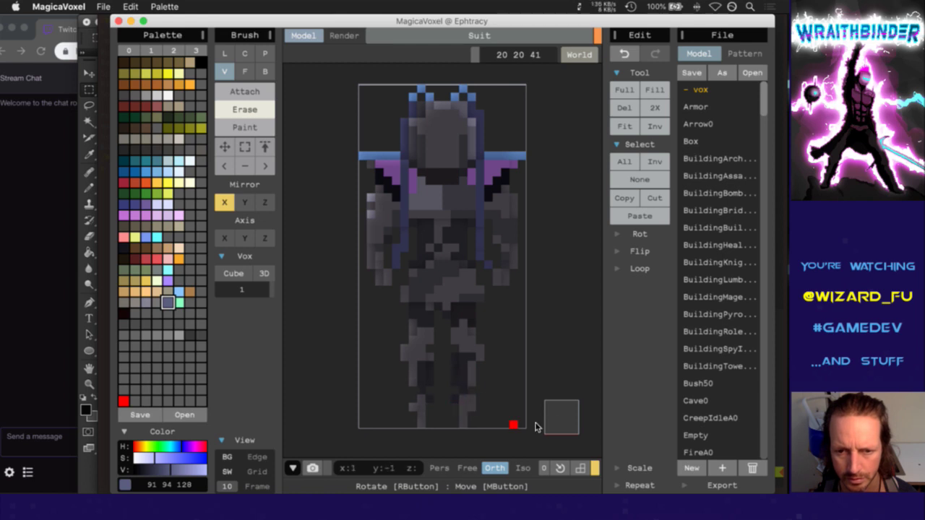
{"action": "right_click_drag", "start_coordinate": [563, 423], "coordinate": [629, 428]}
{"action": "left_click", "coordinate": [443, 411]}
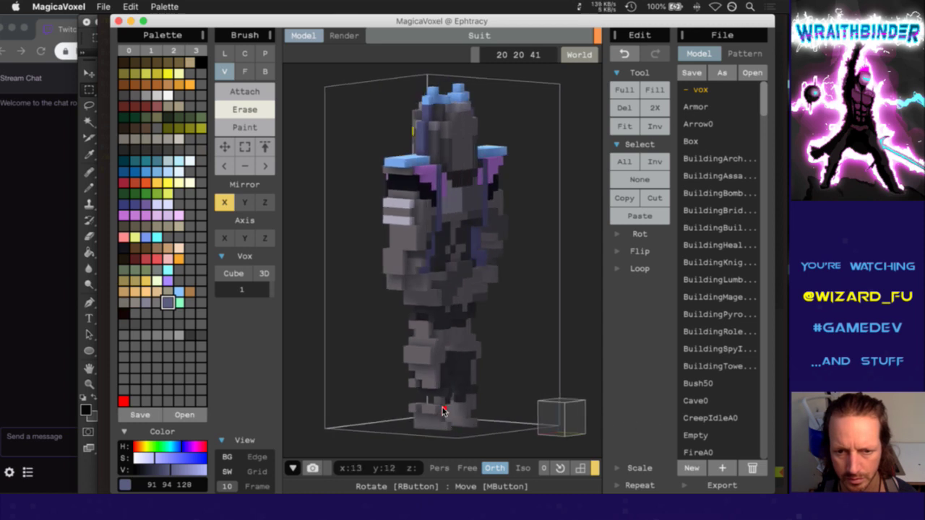
Sample gray (117, 113, 108) from the suit and attach voxels in that color at the bottom of the feet
{"action": "right_click_drag", "start_coordinate": [542, 436], "coordinate": [662, 434]}
{"action": "left_click", "coordinate": [446, 419], "text": "alt"}
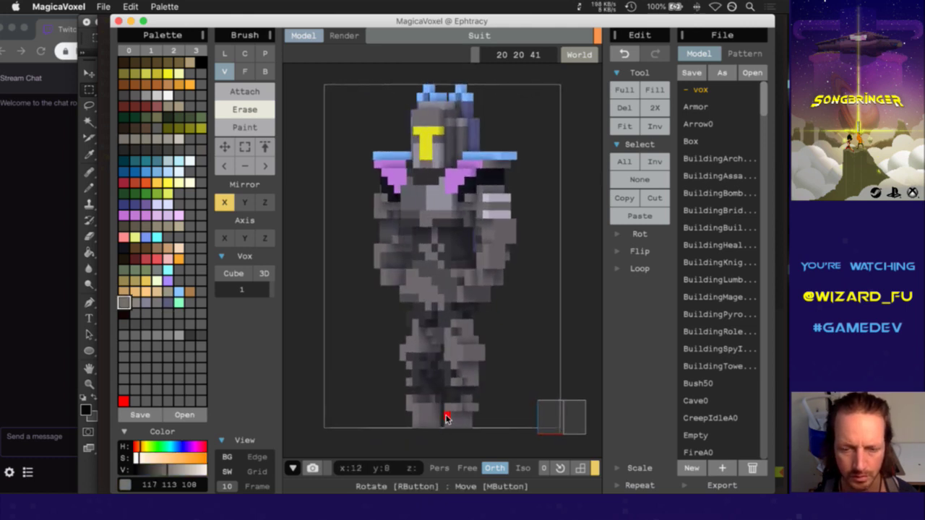
{"action": "key", "text": "t"}
{"action": "left_click", "coordinate": [446, 420]}
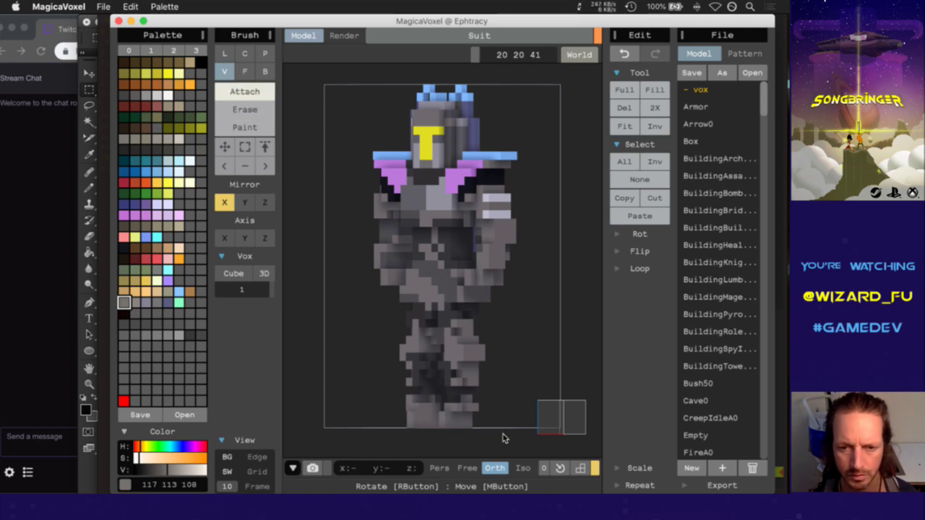
{"action": "right_click_drag", "start_coordinate": [567, 427], "coordinate": [586, 433]}
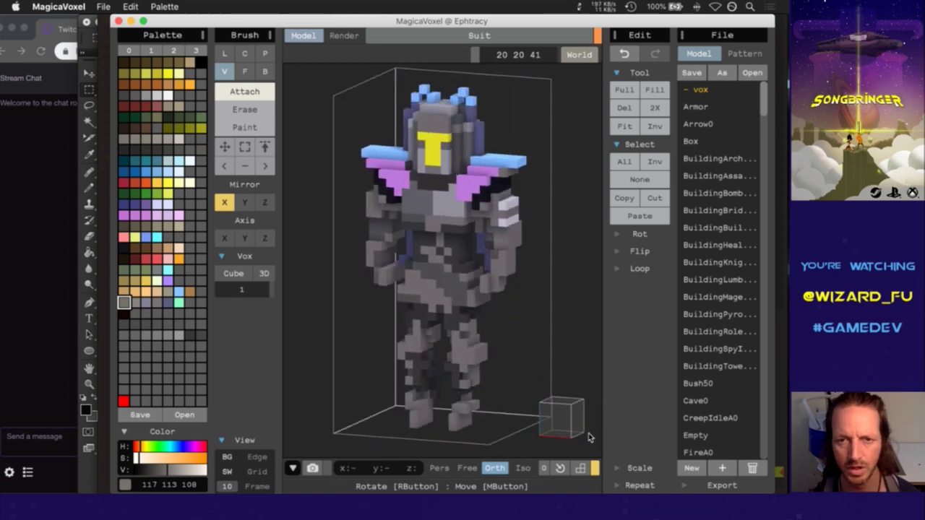
Switch to iTerm2, run Wraithbinder, and walk the character over to the armor suit
{"action": "key", "text": "super+Tab"}
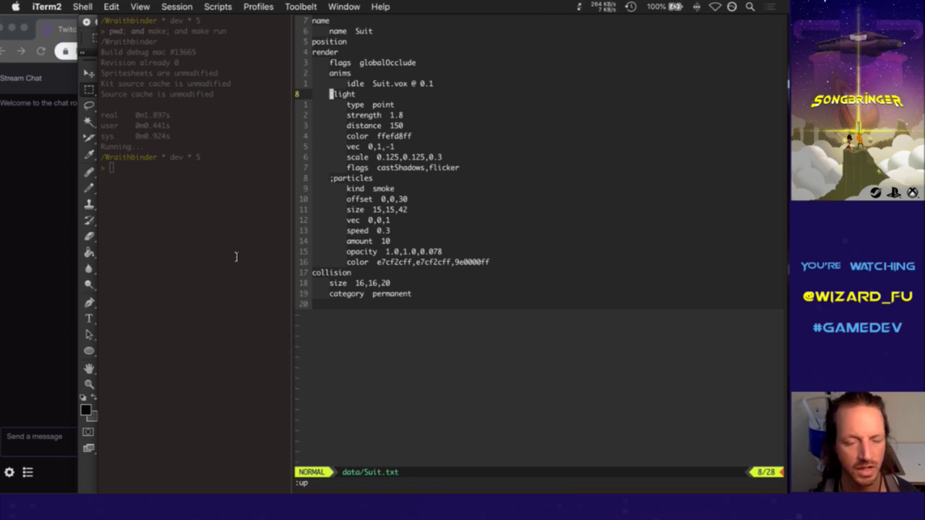
{"action": "key", "text": "u"}
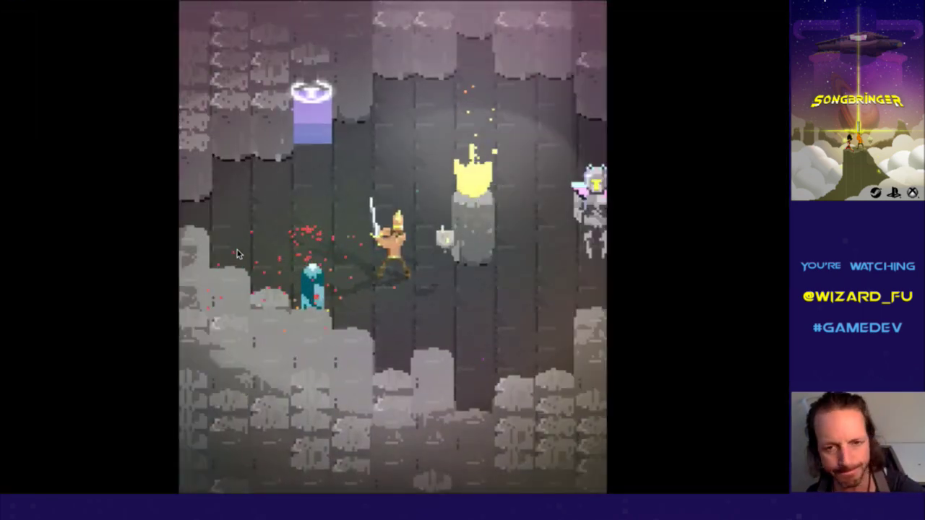
{"action": "key", "text": "Down"}
{"action": "key", "text": "Right"}
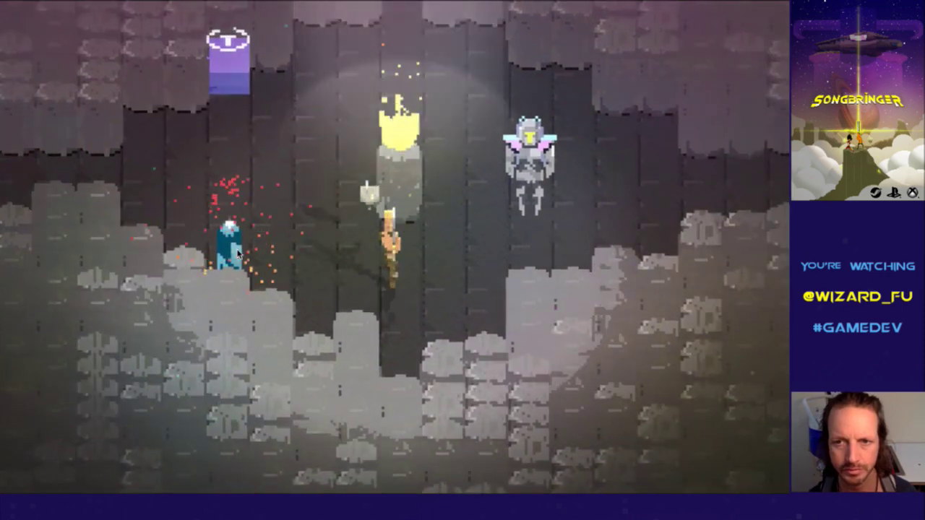
{"action": "key", "text": "Up"}
{"action": "key", "text": "Right"}
{"action": "key", "text": "e"}
{"action": "key", "text": "e"}
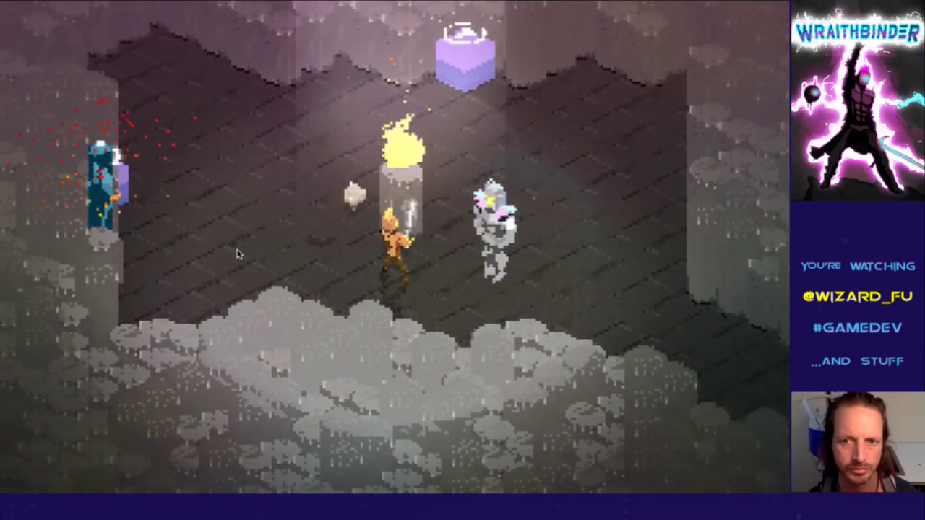
Move around the armor suit in the game and rotate the camera to examine its thickness and shape from several angles
{"action": "key", "text": "Up"}
{"action": "key", "text": "Right"}
{"action": "key", "text": "e"}
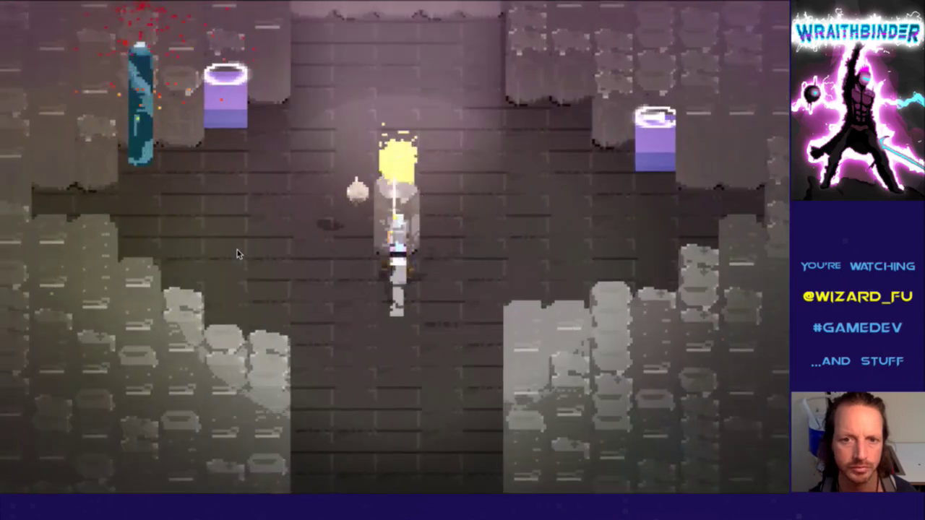
{"action": "key", "text": "Left"}
{"action": "key", "text": "Tab"}
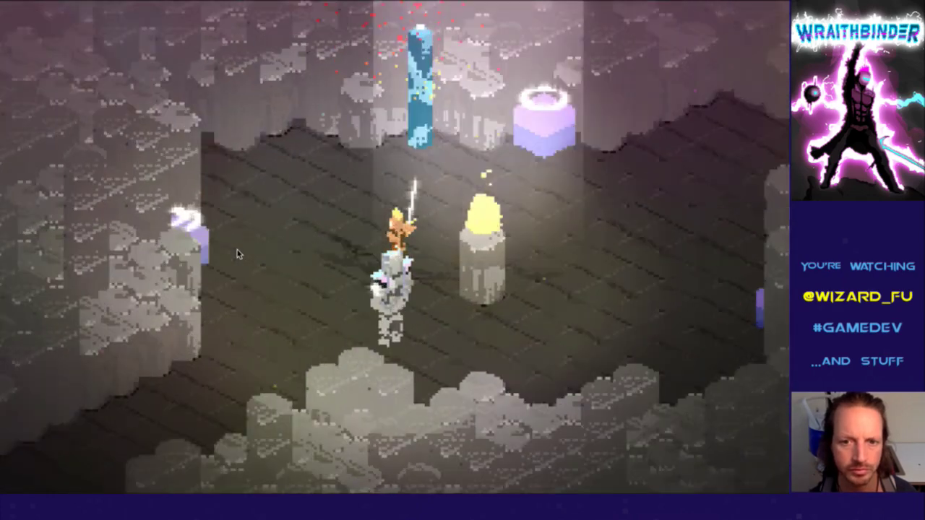
{"action": "key", "text": "Tab"}
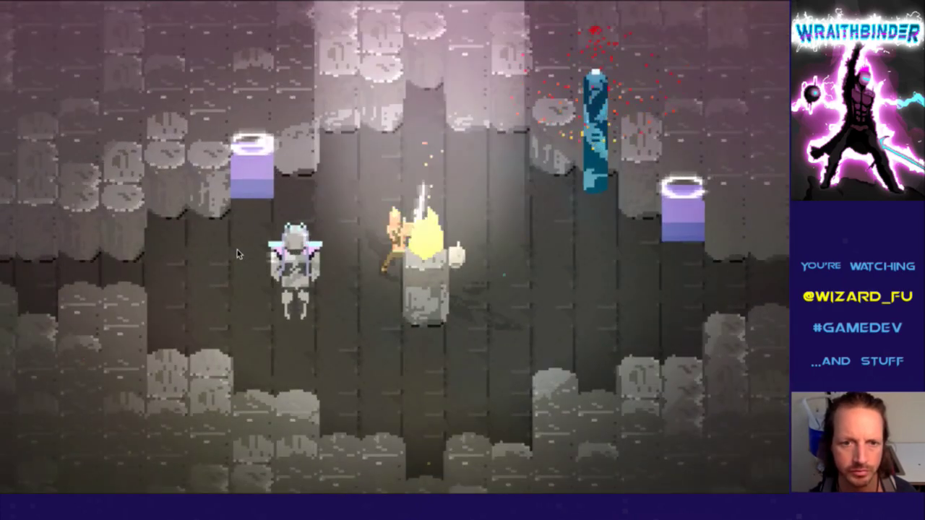
{"action": "key", "text": "Tab"}
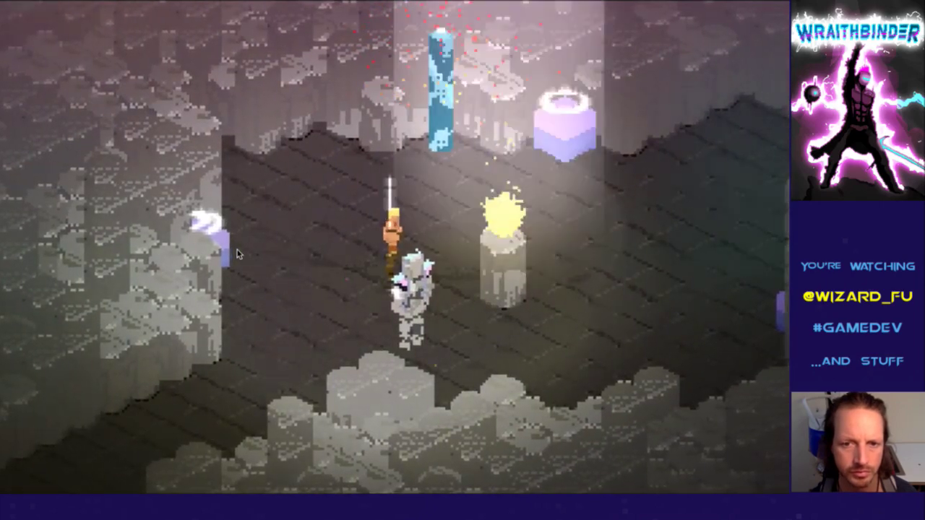
{"action": "key", "text": "Tab"}
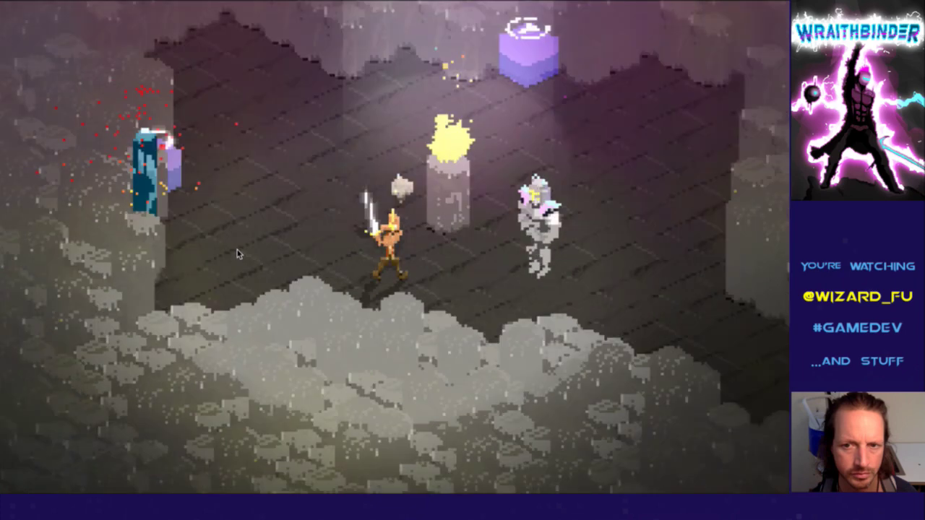
Rotate the game camera to examine the armor suit from the front and side, and quit the game
{"action": "key", "text": "Tab"}
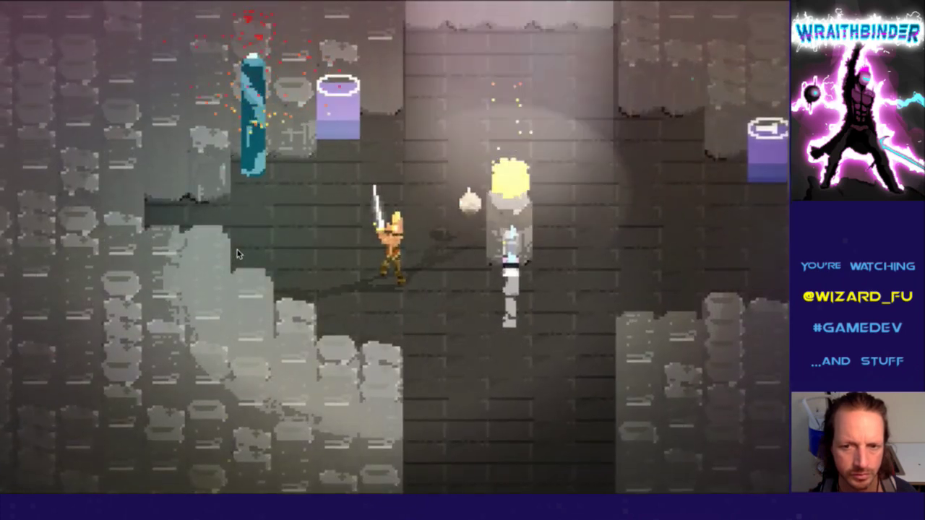
{"action": "key", "text": "Tab"}
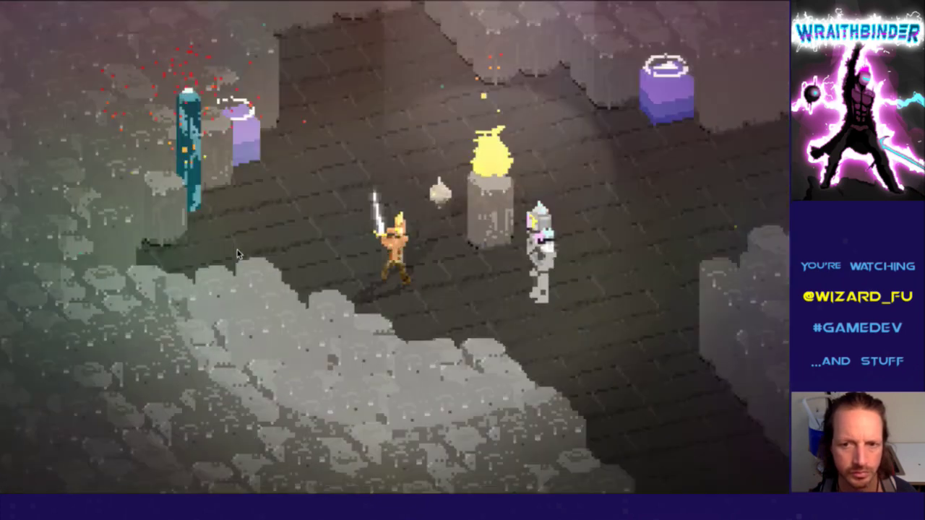
{"action": "key", "text": "Tab"}
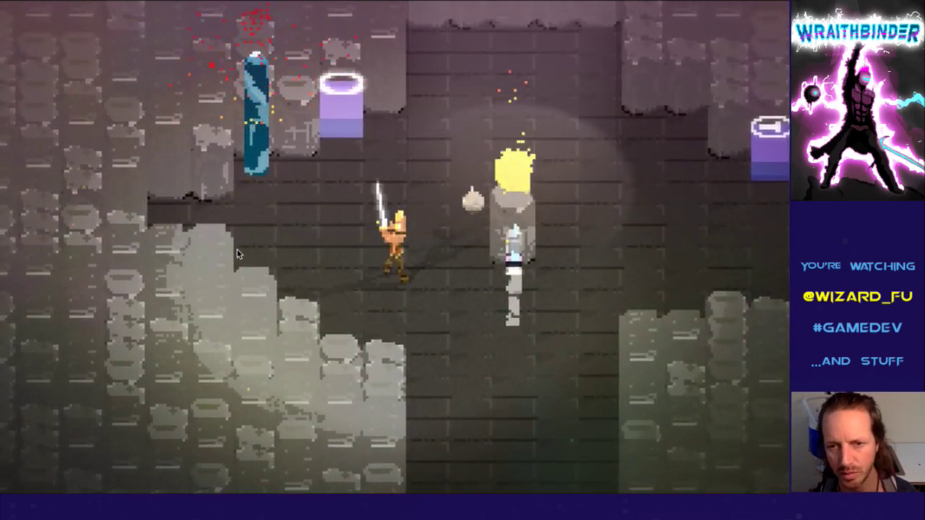
{"action": "key", "text": "super+q"}
Switch to MagicaVoxel and view the suit directly from the side with shadow display turned off
{"action": "key", "text": "super+Tab"}
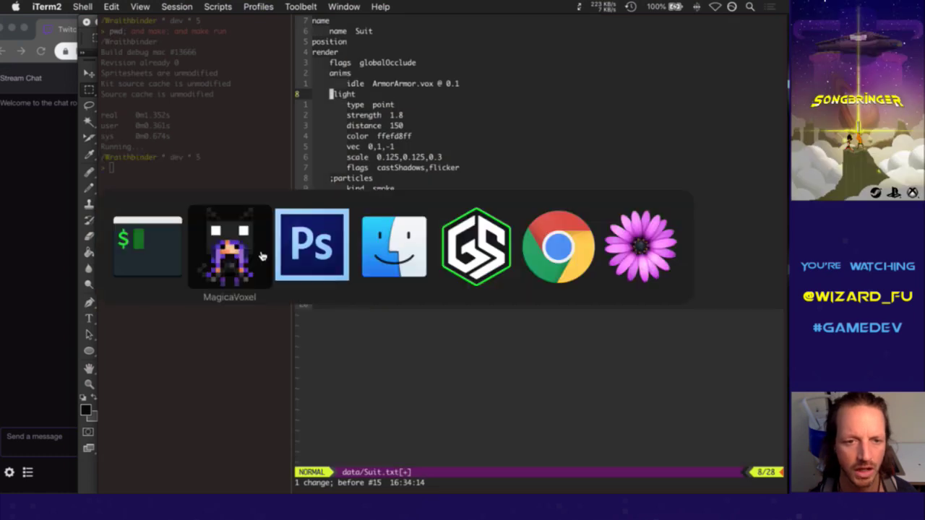
{"action": "key", "text": "super+Tab"}
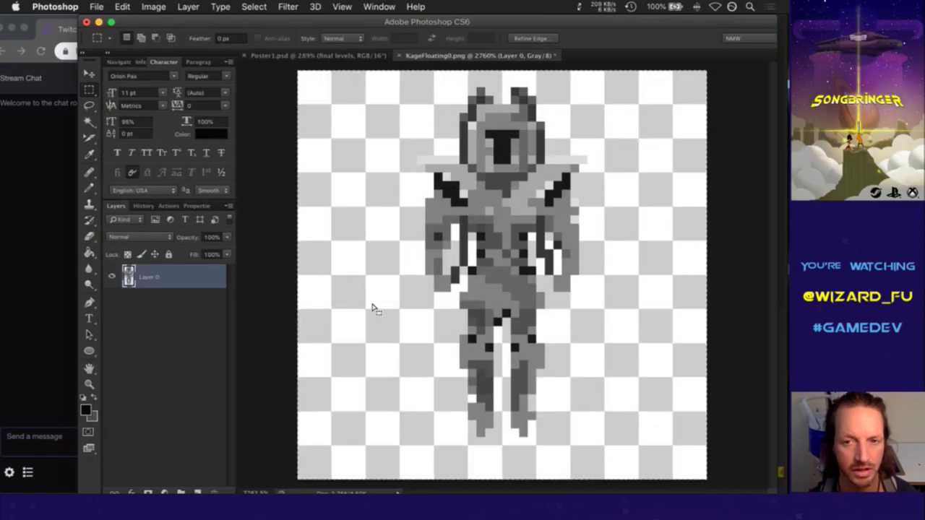
{"action": "key", "text": "super+Tab"}
{"action": "key", "text": "super+Tab"}
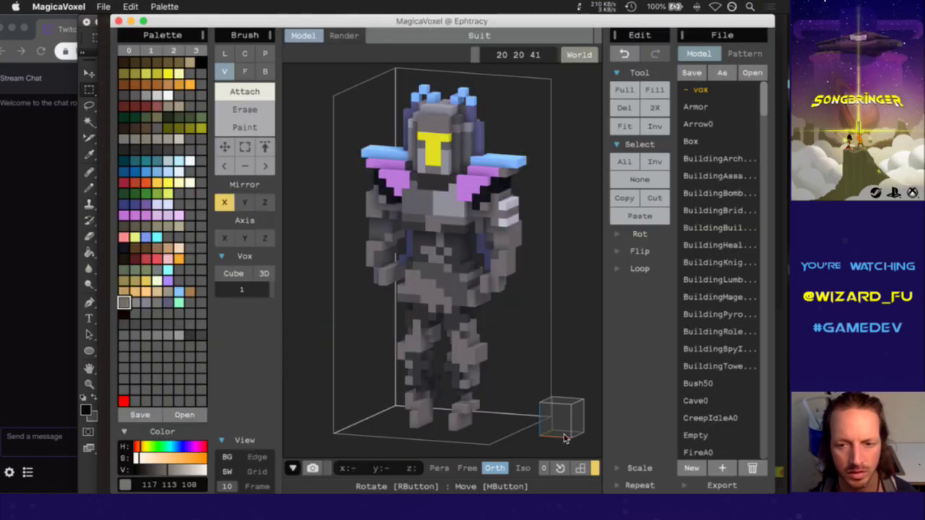
{"action": "left_click", "coordinate": [571, 423]}
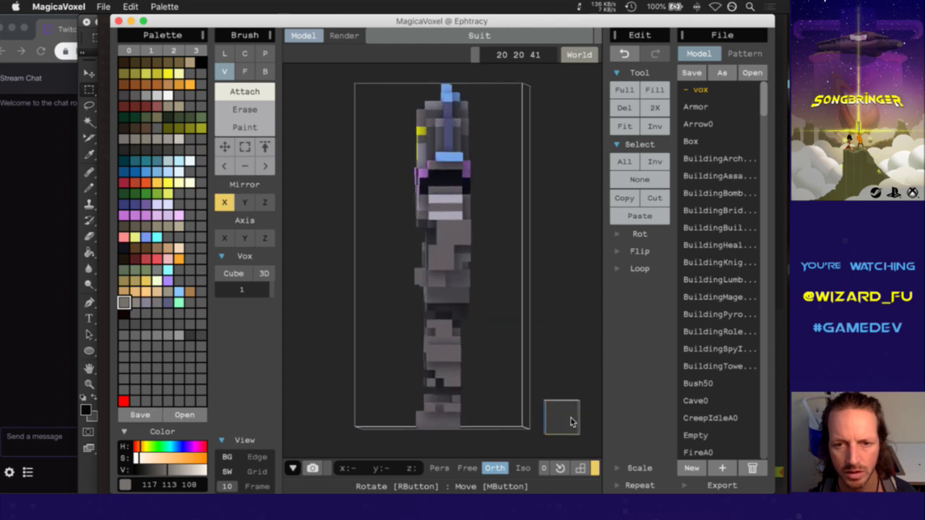
{"action": "left_click", "coordinate": [225, 472]}
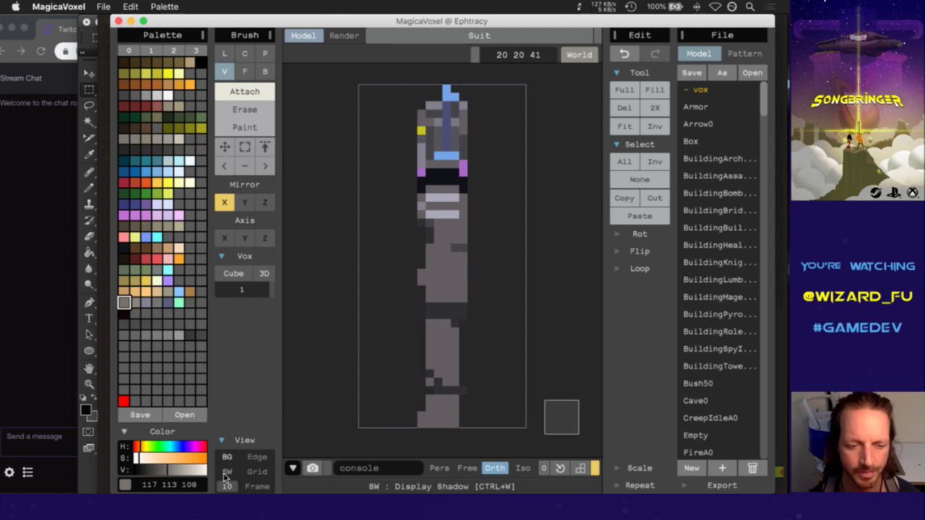
Switch to iTerm2, add castShadows to the render flags in data/Suit.txt, and save the file
{"action": "key", "text": "super+Tab"}
{"action": "key", "text": "super+Tab"}
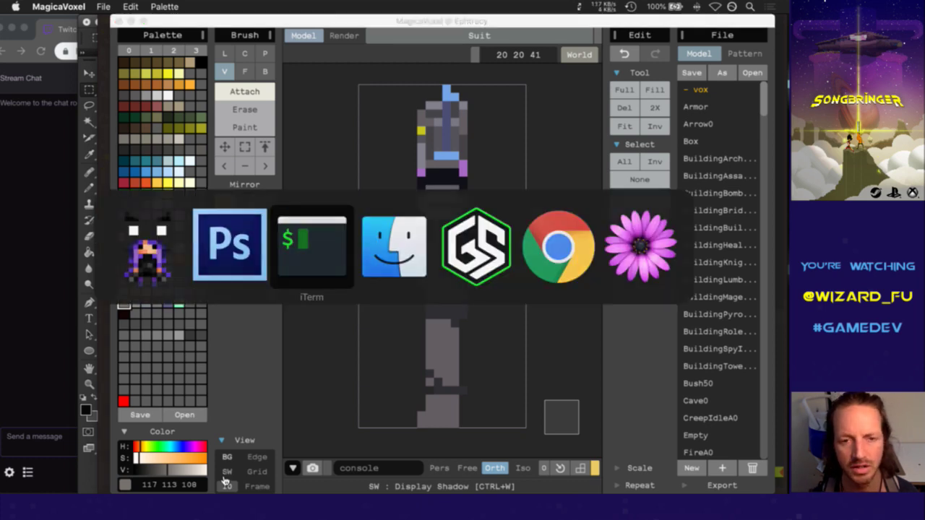
{"action": "key", "text": "k"}
{"action": "key", "text": "k"}
{"action": "key", "text": "k"}
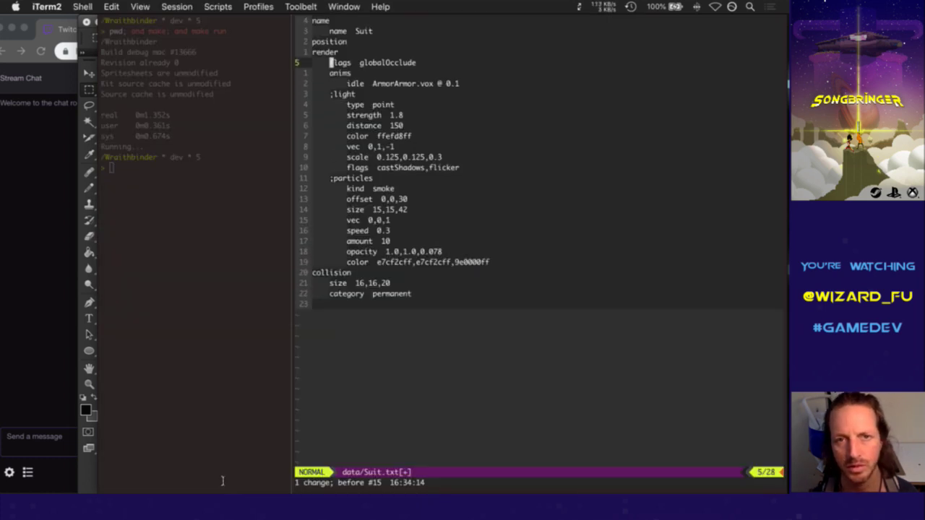
{"action": "key", "text": "A"}
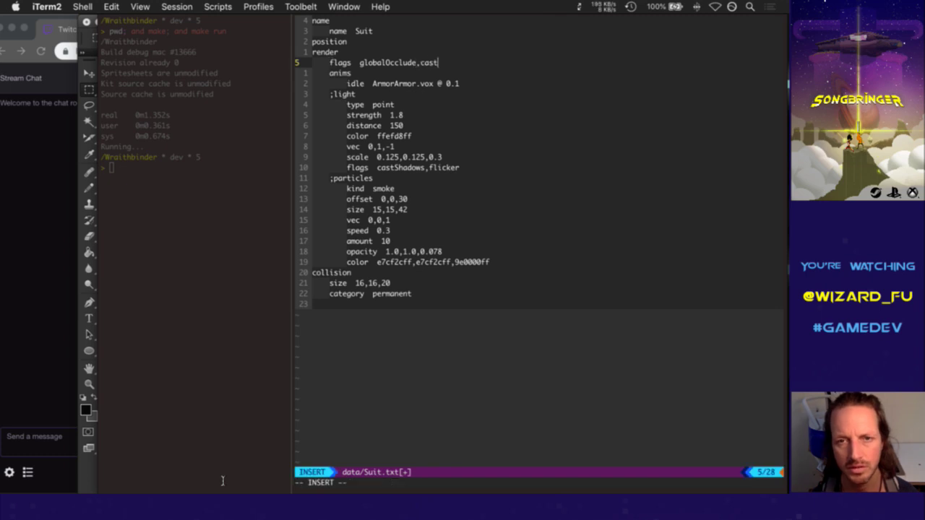
{"action": "type", "text": ",castShadows"}
{"action": "key", "text": "Escape"}
{"action": "type", "text": ":w"}
{"action": "key", "text": "Return"}
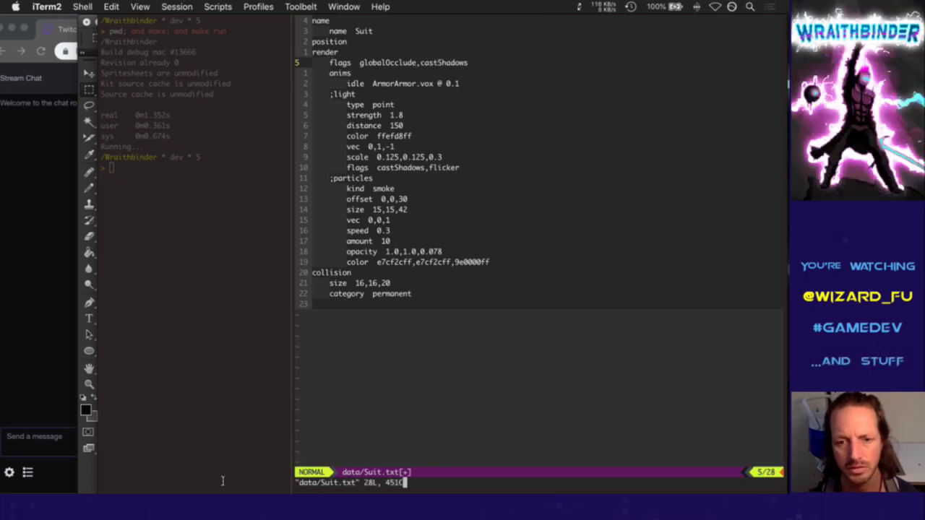
Open data/Player.txt to check its render flags, and close it to return to Suit.txt
{"action": "type", "text": ":Tags"}
{"action": "key", "text": "Return"}
{"action": "type", "text": "player"}
{"action": "key", "text": "Return"}
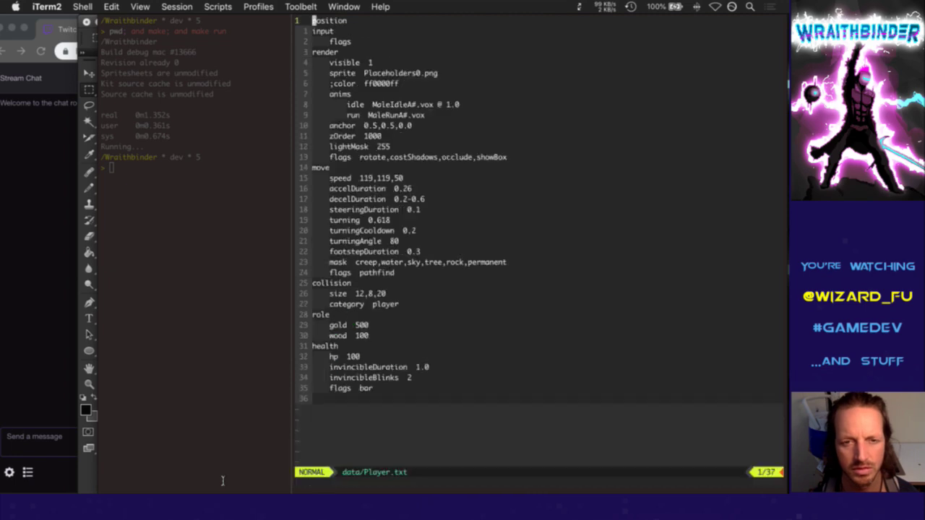
{"action": "type", "text": ":bd"}
{"action": "key", "text": "Return"}
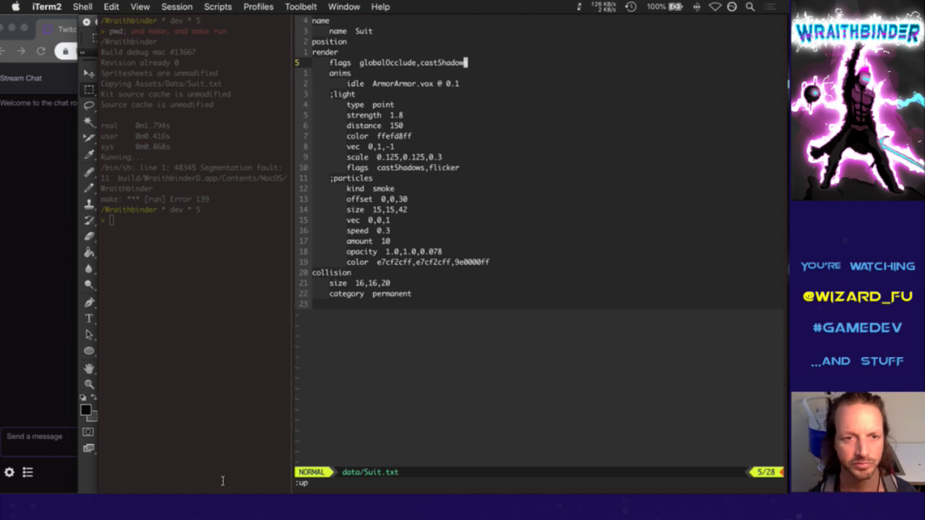
Undo the castShadows addition in Suit.txt, save the file, and build and run the game again
{"action": "key", "text": "super+Tab"}
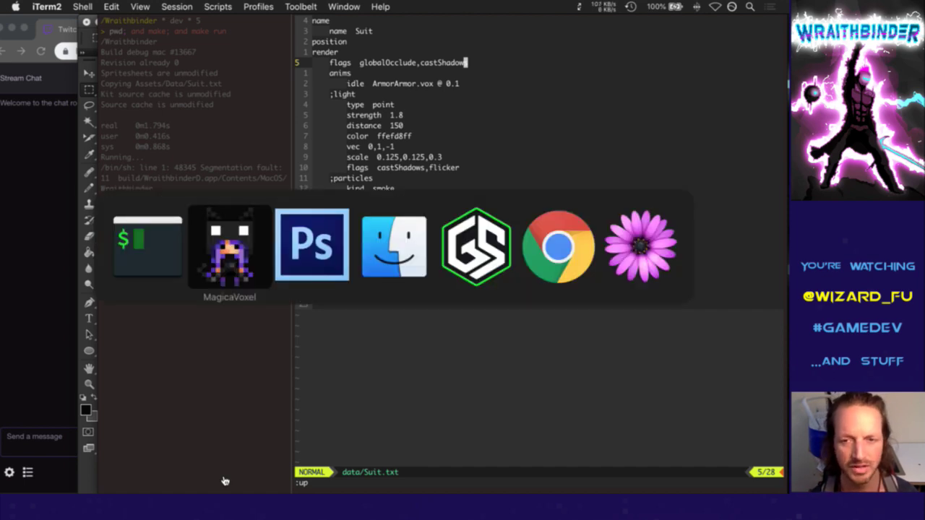
{"action": "key", "text": "super+shift+Tab"}
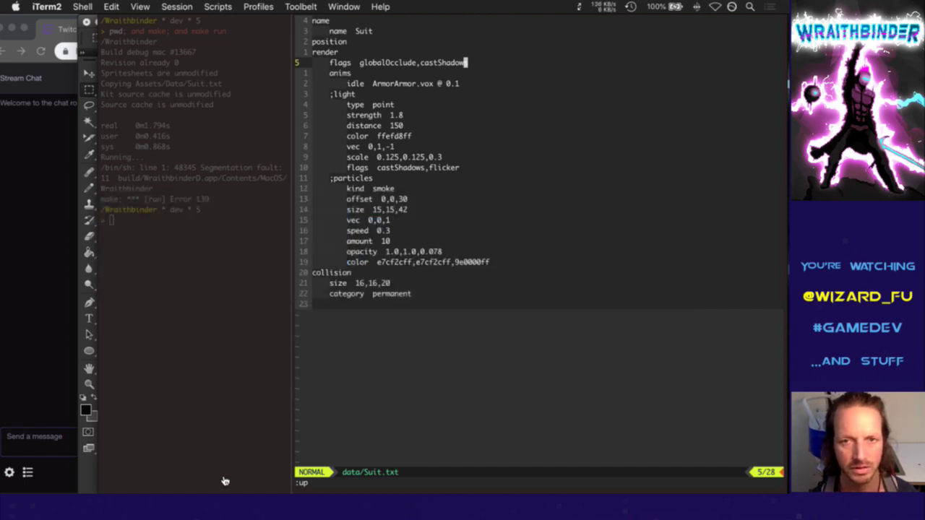
{"action": "type", "text": "u"}
{"action": "type", "text": ":noh"}
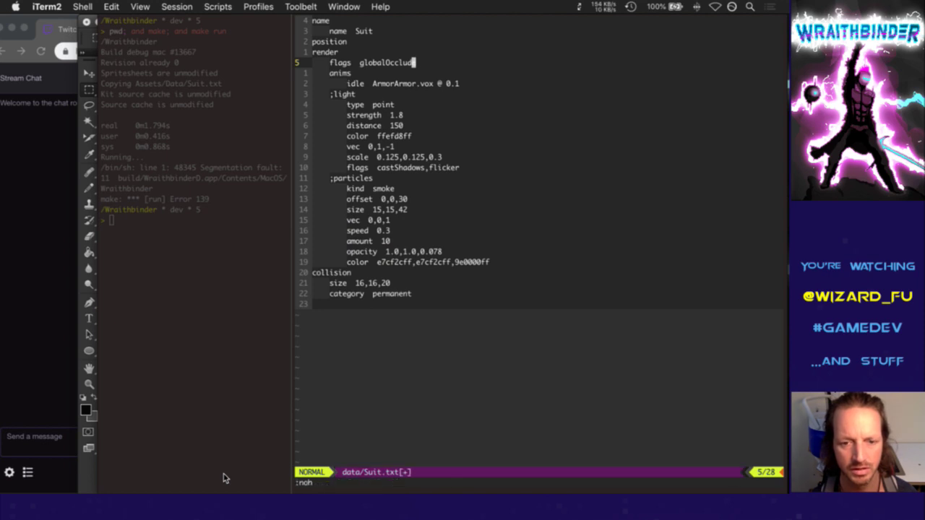
{"action": "key", "text": "ctrl+s"}
{"action": "key", "text": "super+["}
{"action": "key", "text": "ctrl+l"}
{"action": "key", "text": "Up"}
{"action": "key", "text": "Return"}
{"action": "key", "text": "super+]"}
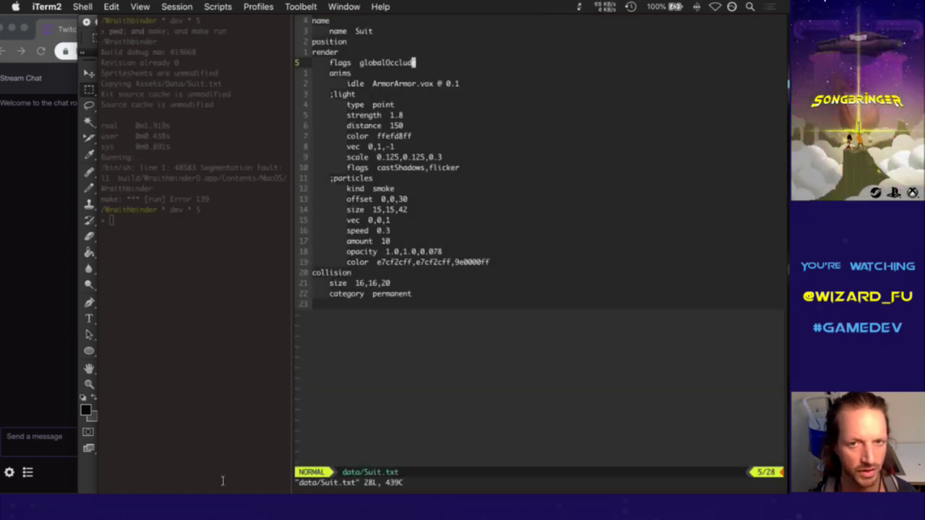
Restore the castShadows render flag in Suit.txt and save the file
{"action": "key", "text": "ctrl+r"}
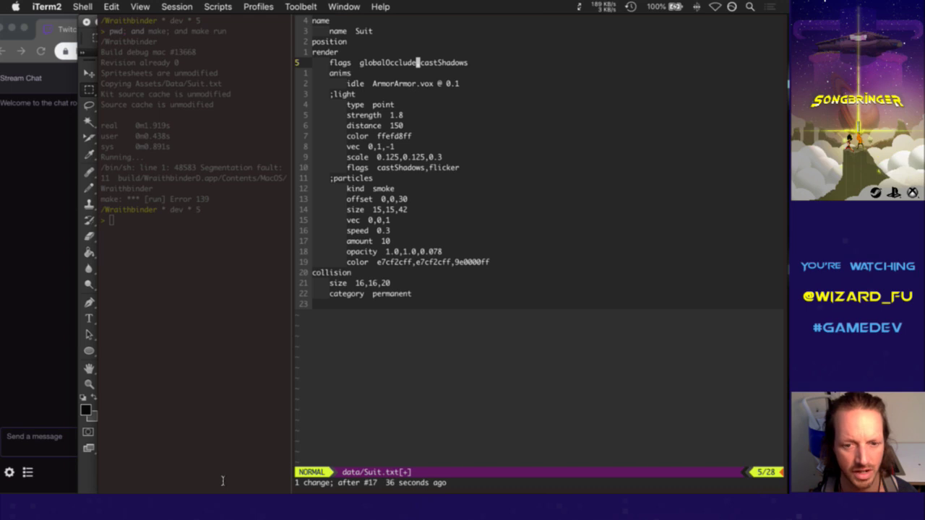
{"action": "type", "text": ":w"}
{"action": "key", "text": "Return"}
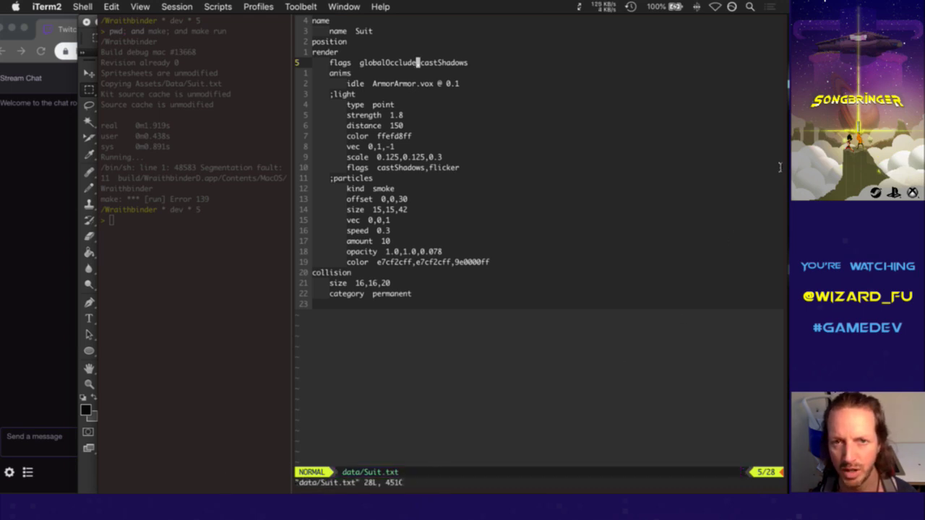
Switch to Xcode, run Wraithbinder under the debugger, and choose to reopen its windows
{"action": "key", "text": "F4"}
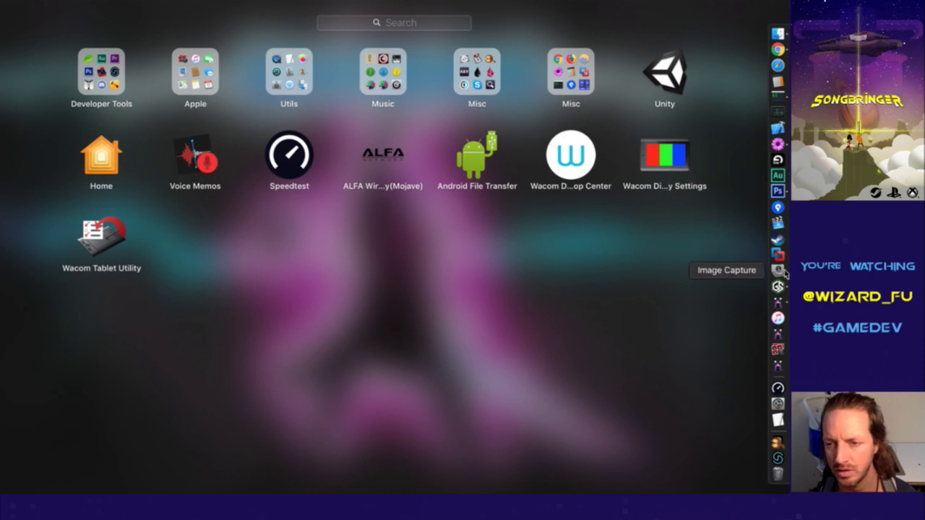
{"action": "key", "text": "Escape"}
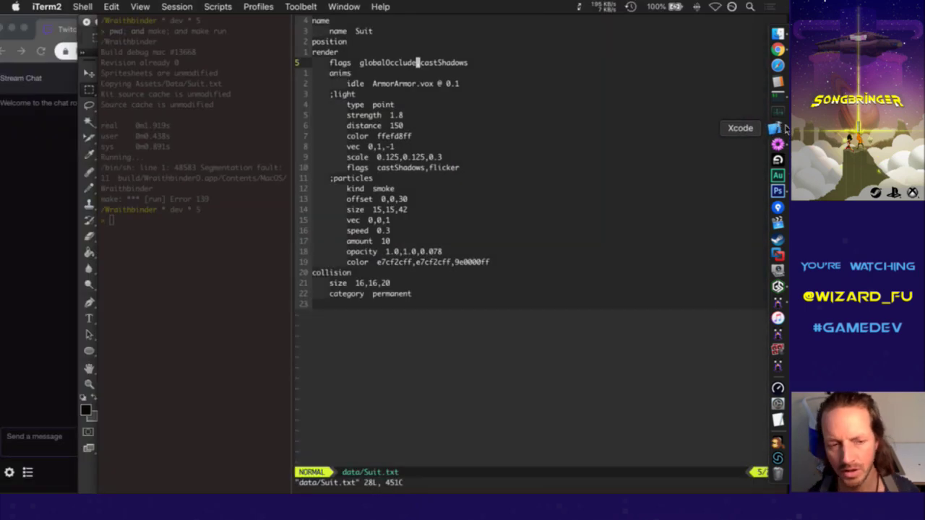
{"action": "left_click", "coordinate": [785, 128]}
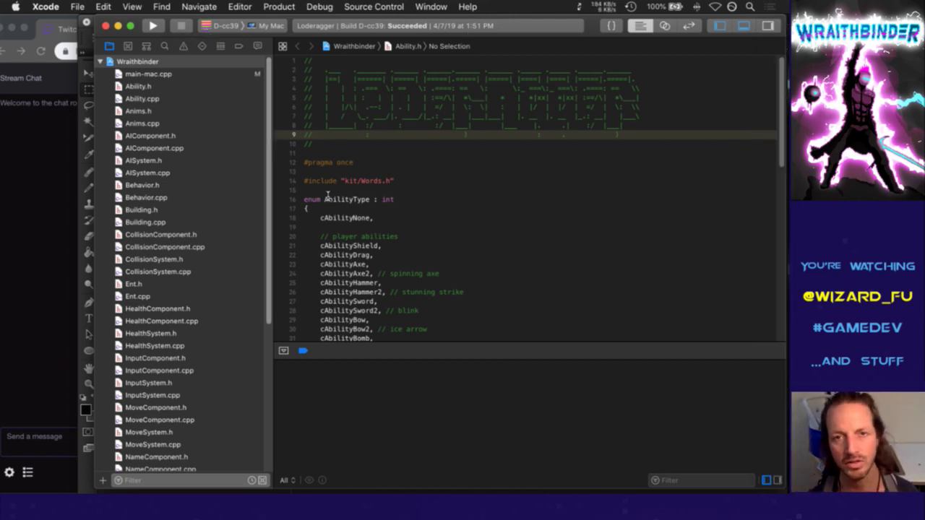
{"action": "key", "text": "super+Tab"}
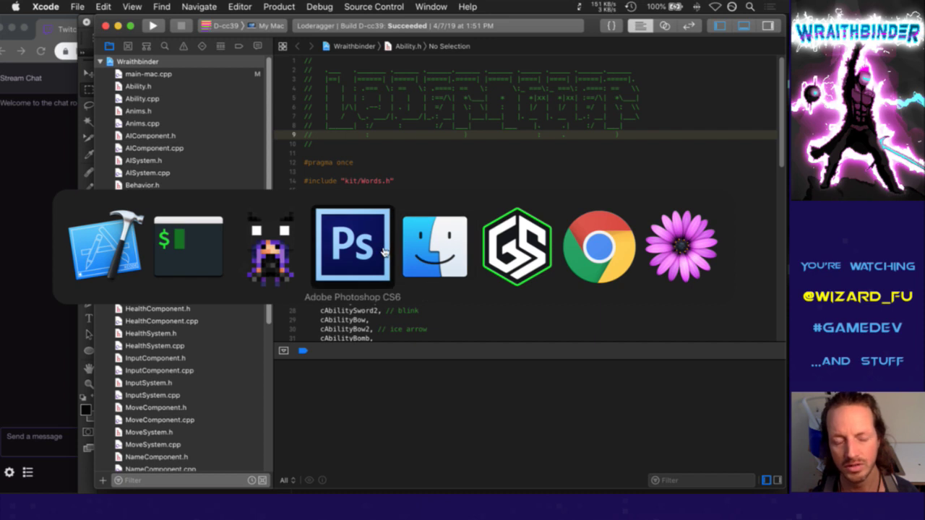
{"action": "left_click", "coordinate": [128, 275]}
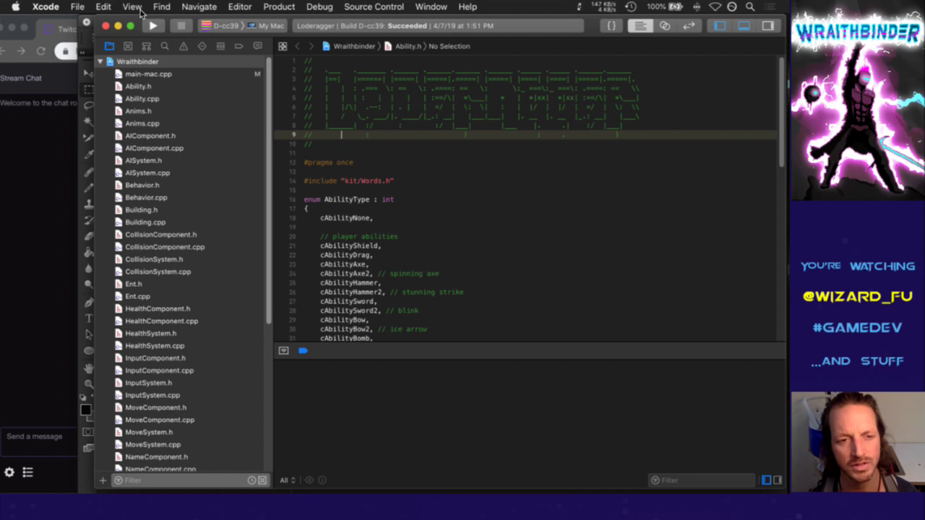
{"action": "left_click", "coordinate": [154, 26]}
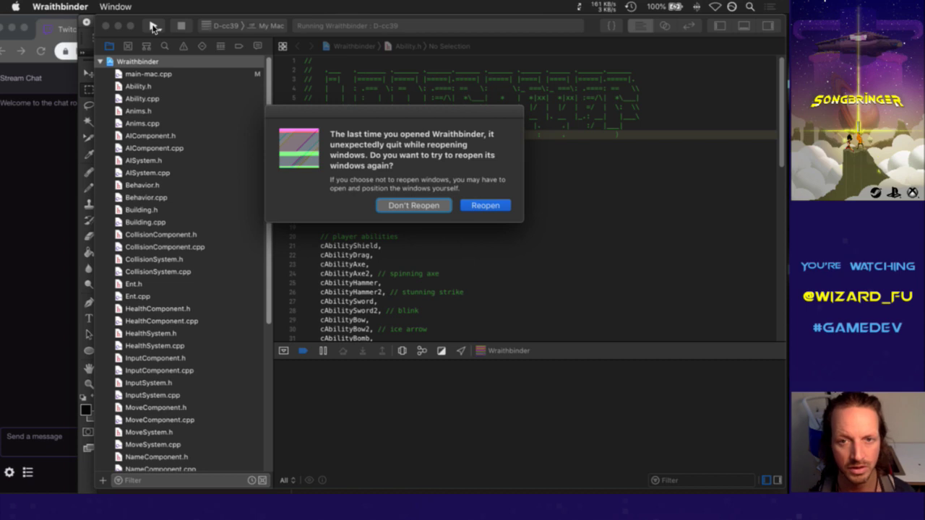
{"action": "left_click", "coordinate": [477, 207]}
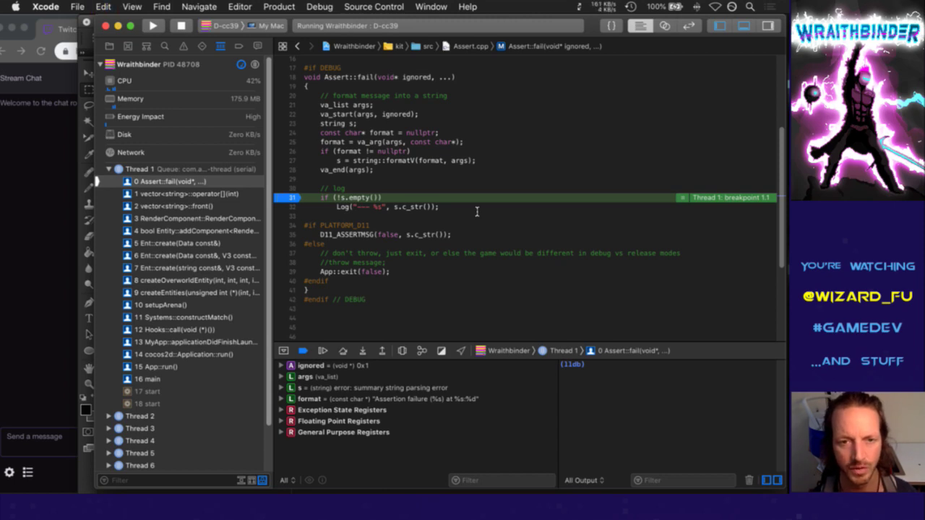
Switch to iTerm2, open Log.txt to check the game's log output, and return to Xcode
{"action": "key", "text": "super+Tab"}
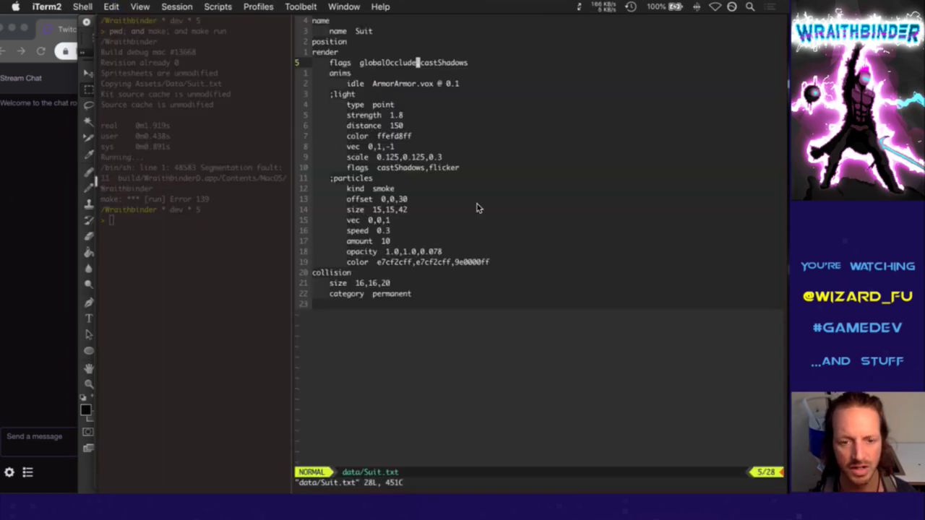
{"action": "type", "text": ":e Log.txt"}
{"action": "key", "text": "Return"}
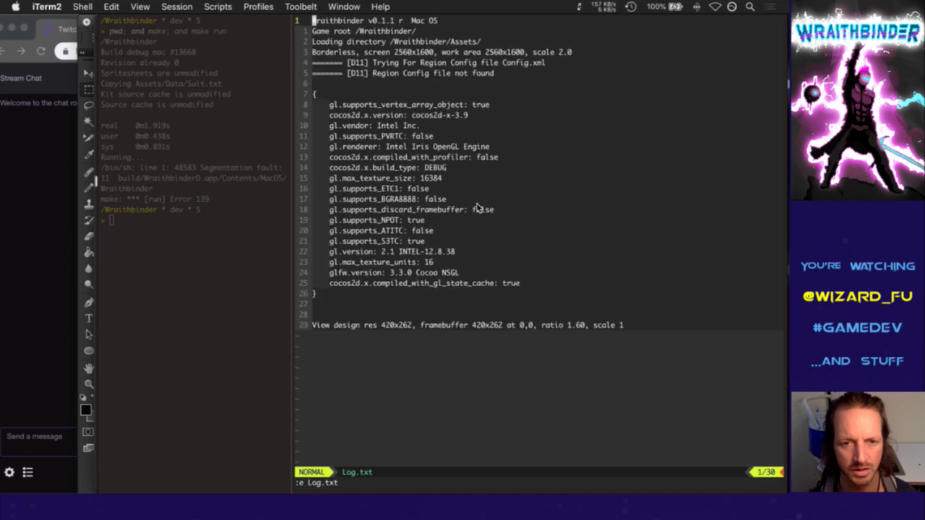
{"action": "key", "text": "ctrl+6"}
{"action": "key", "text": "super+Tab"}
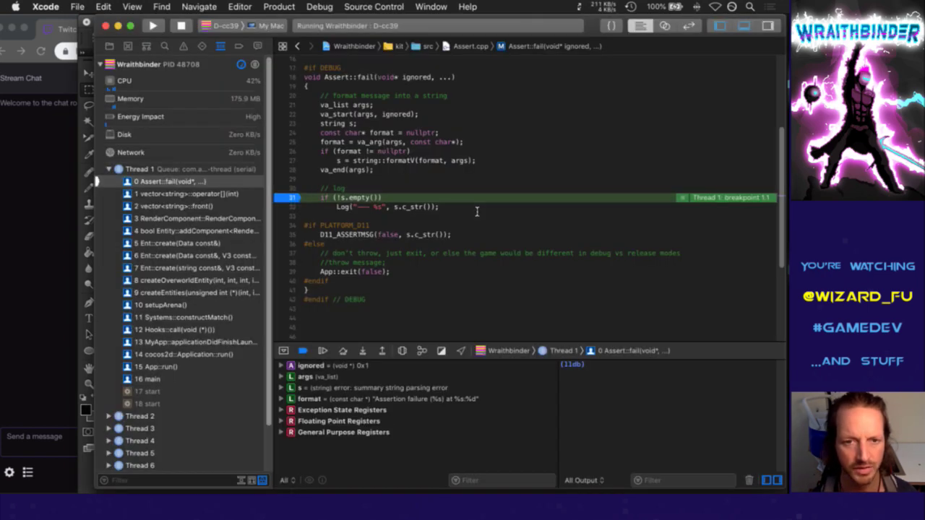
Show the RenderComponent constructor frame in Thread 1's call stack and look through its local variables
{"action": "left_click", "coordinate": [230, 219]}
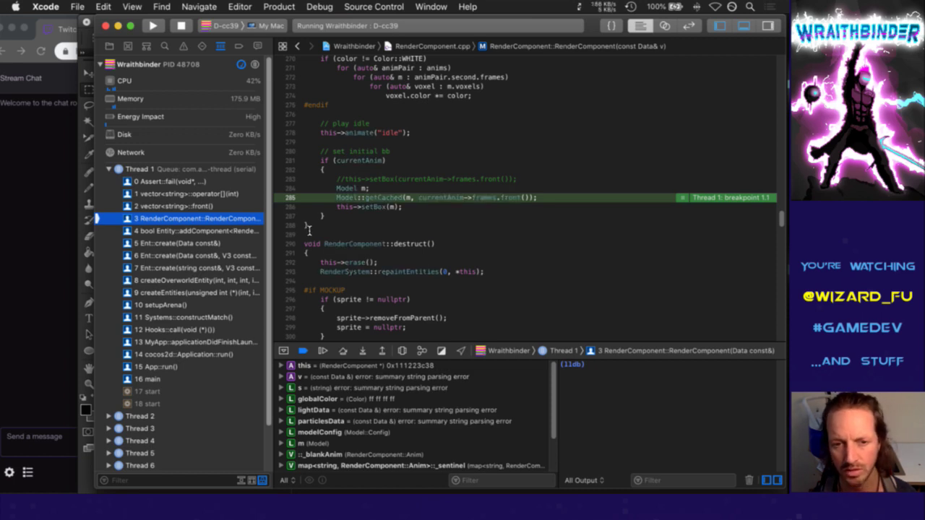
{"action": "scroll", "coordinate": [340, 416], "scroll_direction": "down", "scroll_amount": 1}
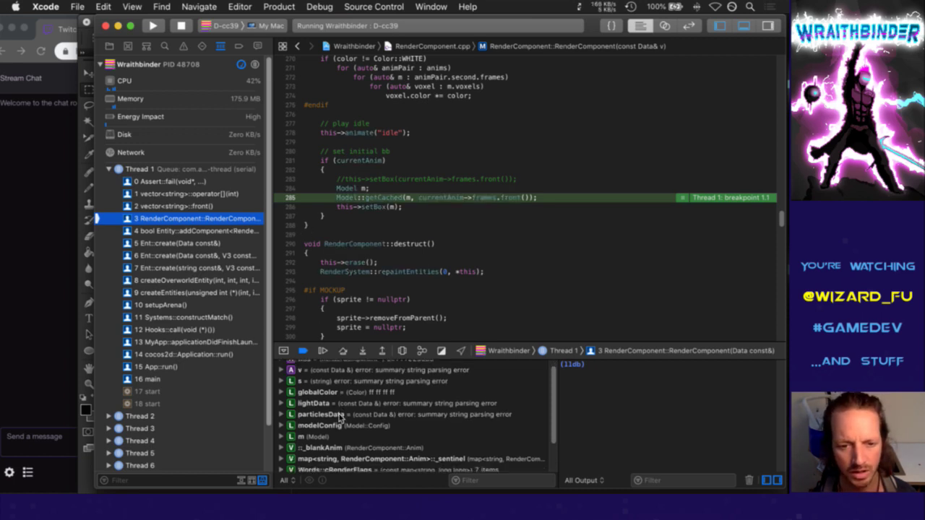
{"action": "scroll", "coordinate": [339, 416], "scroll_direction": "down", "scroll_amount": 3}
{"action": "scroll", "coordinate": [340, 416], "scroll_direction": "up", "scroll_amount": 4}
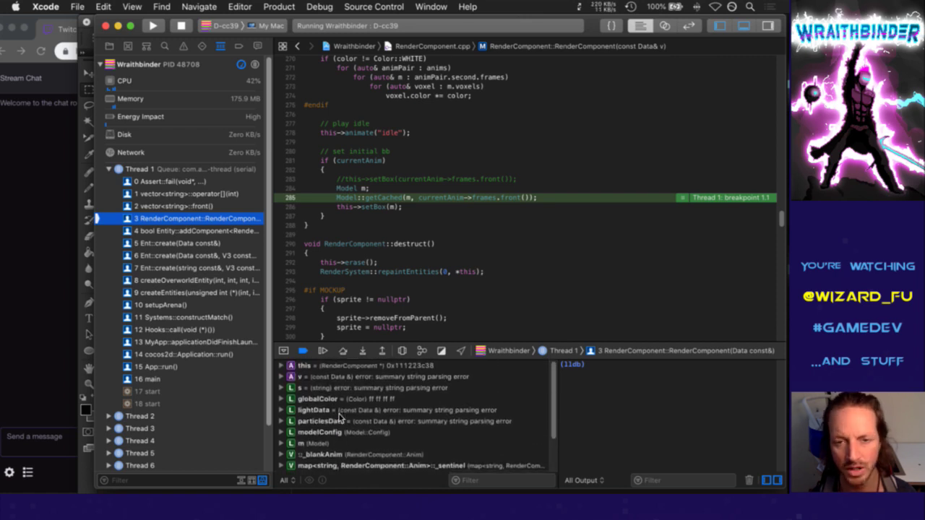
Expand the RenderComponent's this pointer and its currentAnim member, and inspect the animation's frames vector
{"action": "left_click", "coordinate": [281, 366]}
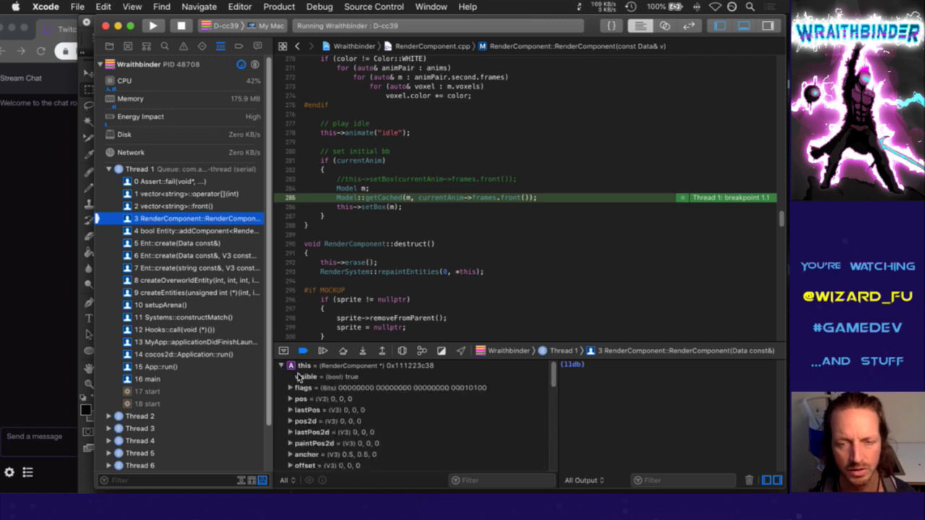
{"action": "scroll", "coordinate": [313, 393], "scroll_direction": "down", "scroll_amount": 3}
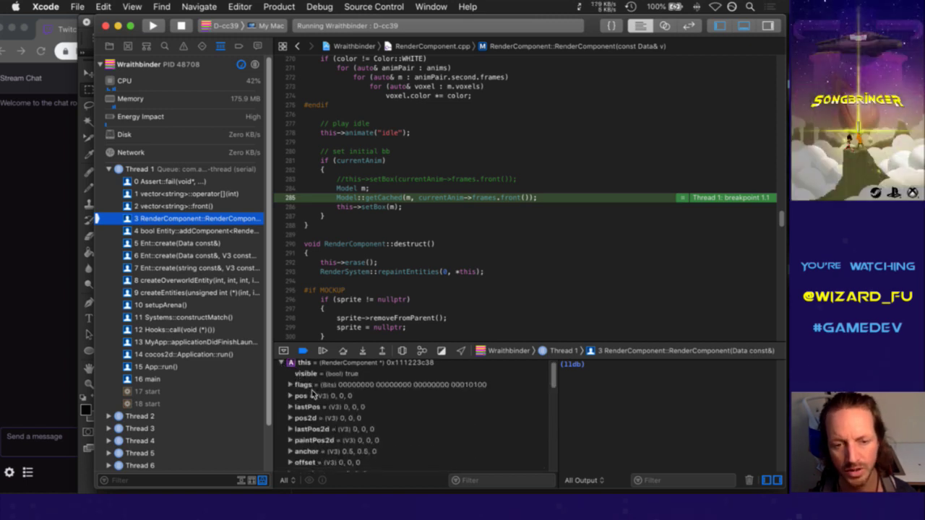
{"action": "scroll", "coordinate": [313, 392], "scroll_direction": "down", "scroll_amount": 5}
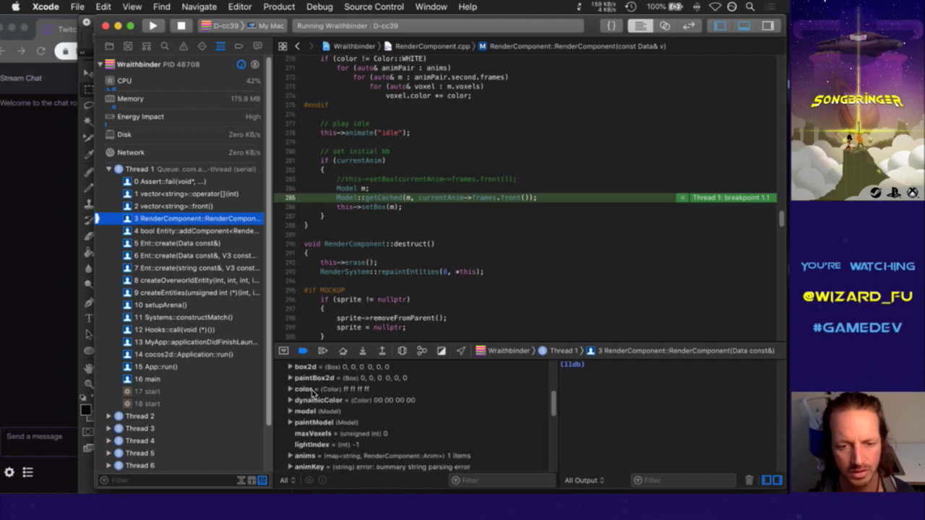
{"action": "scroll", "coordinate": [313, 393], "scroll_direction": "up", "scroll_amount": 6}
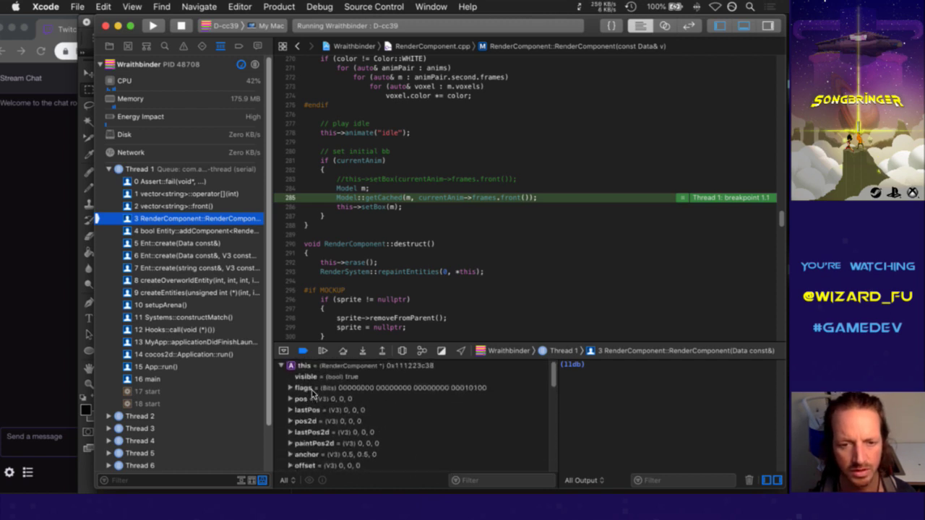
{"action": "scroll", "coordinate": [313, 392], "scroll_direction": "down", "scroll_amount": 5}
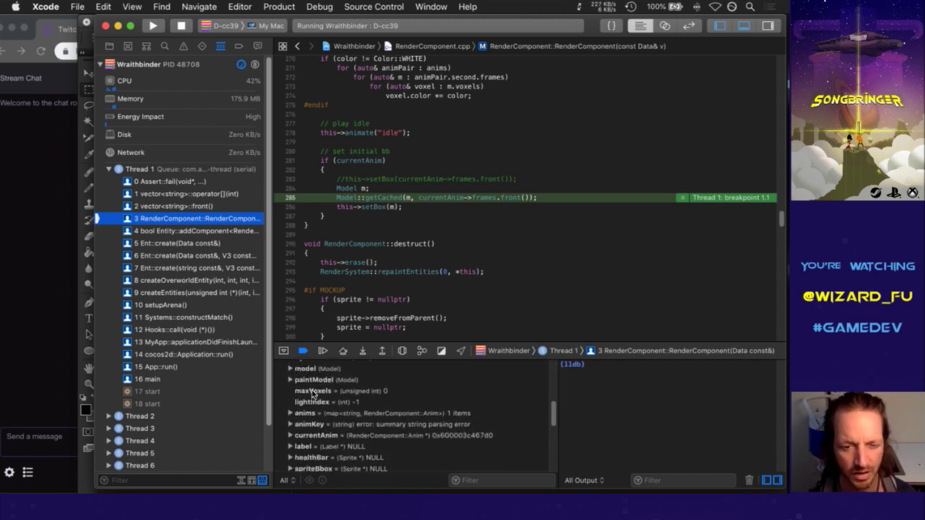
{"action": "left_click", "coordinate": [290, 418]}
{"action": "scroll", "coordinate": [339, 423], "scroll_direction": "down", "scroll_amount": 2}
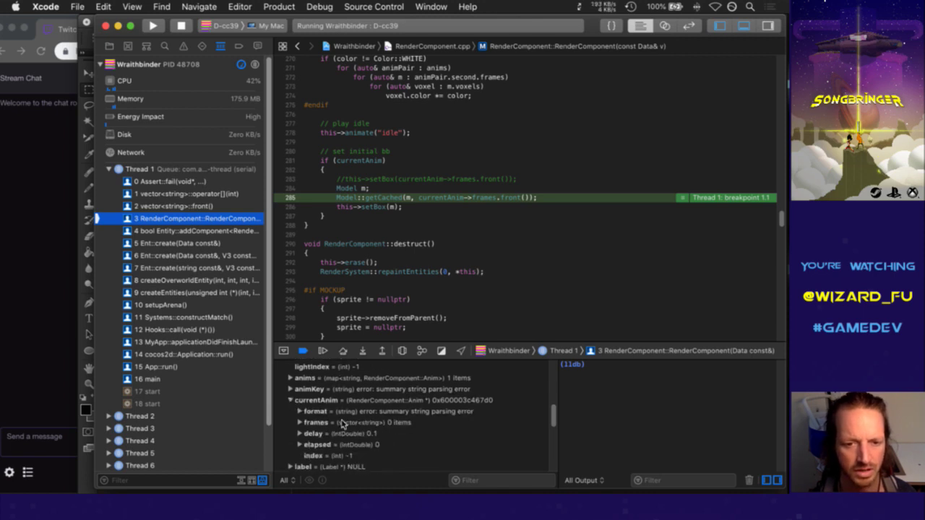
{"action": "left_click", "coordinate": [343, 399]}
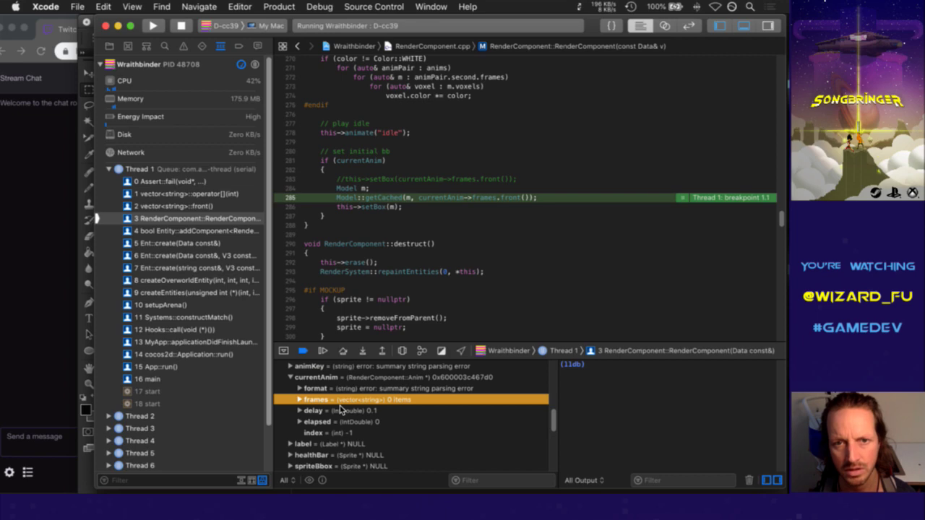
Stop the debug session, switch to iTerm2, and open src/RenderComponent.cpp by searching the tags for "rendcom"
{"action": "left_click", "coordinate": [180, 27]}
{"action": "key", "text": "super+Tab"}
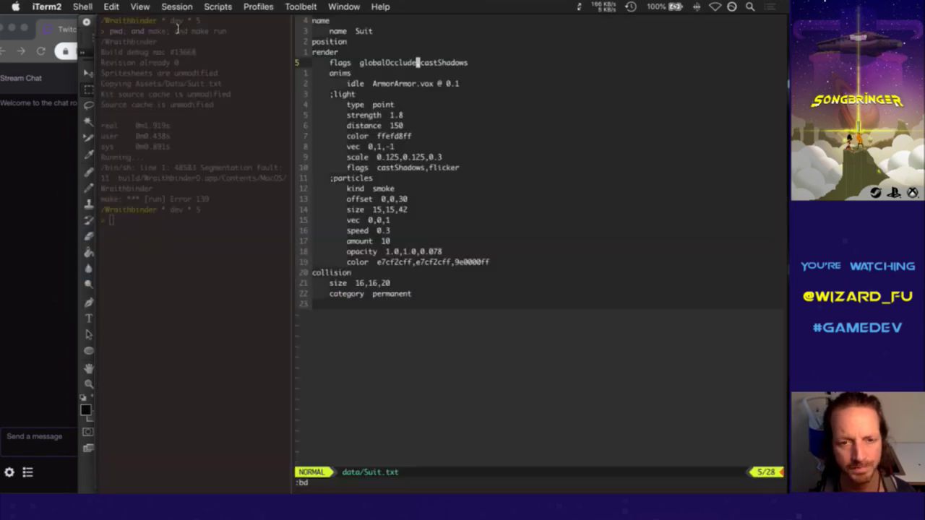
{"action": "key", "text": "comma"}
{"action": "key", "text": "t"}
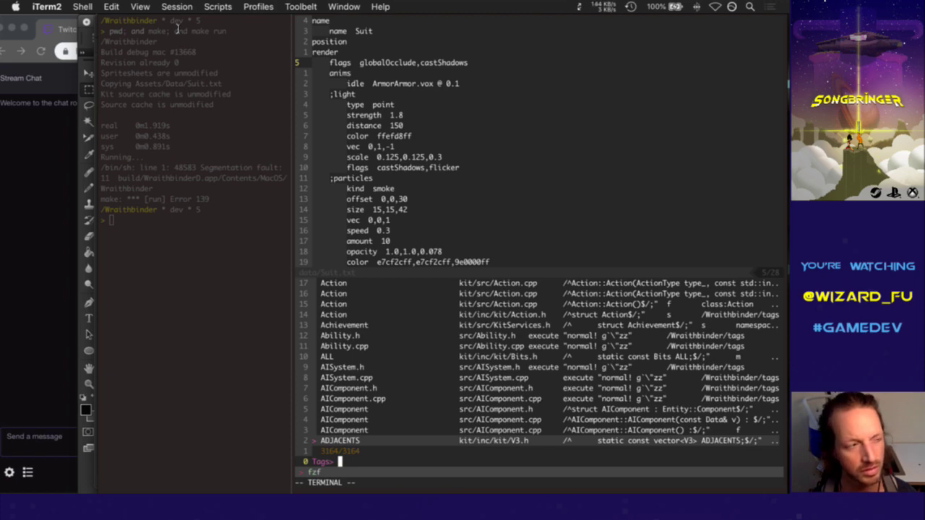
{"action": "type", "text": "rendcom"}
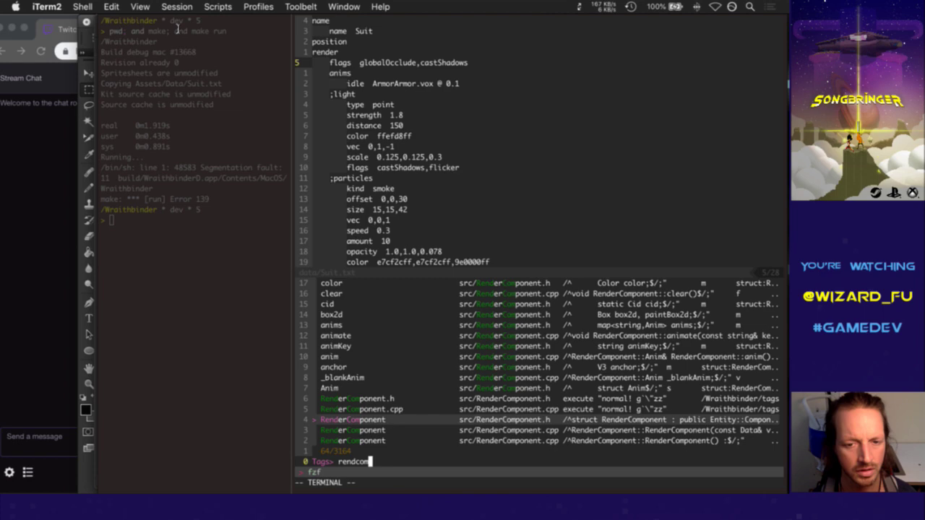
{"action": "key", "text": "Up"}
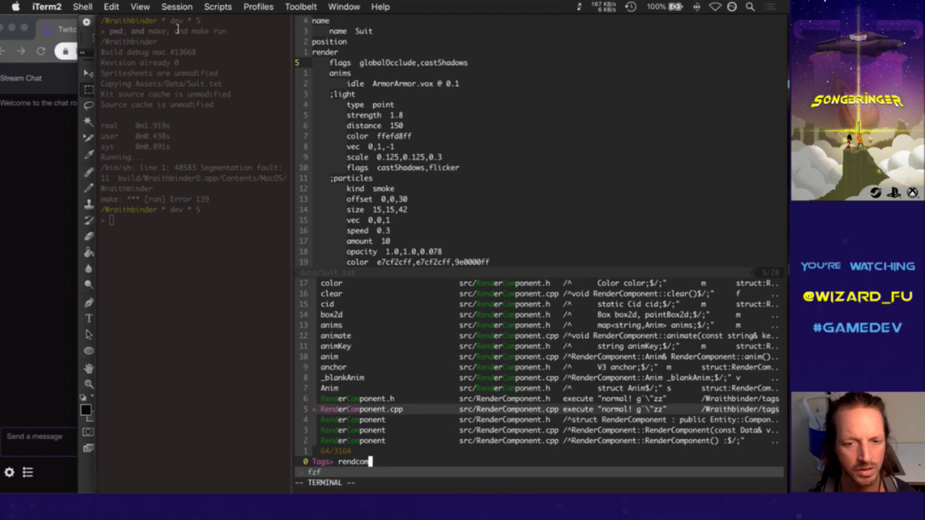
{"action": "key", "text": "Return"}
Find "model m" in RenderComponent.cpp and extend the initial bounding-box condition above it to currentAnim && currentAnim->frames
{"action": "type", "text": "/model m"}
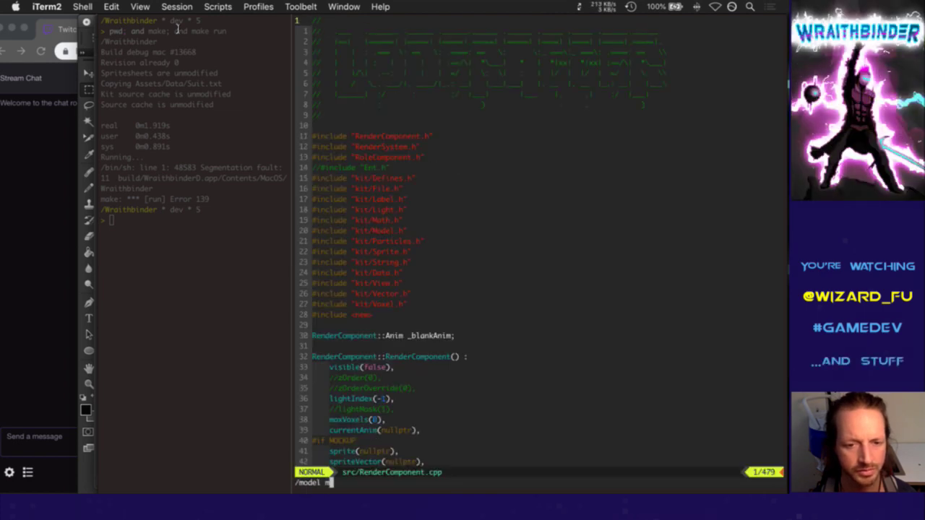
{"action": "key", "text": "Return"}
{"action": "key", "text": "j"}
{"action": "key", "text": "k"}
{"action": "key", "text": "k"}
{"action": "key", "text": "k"}
{"action": "key", "text": "k"}
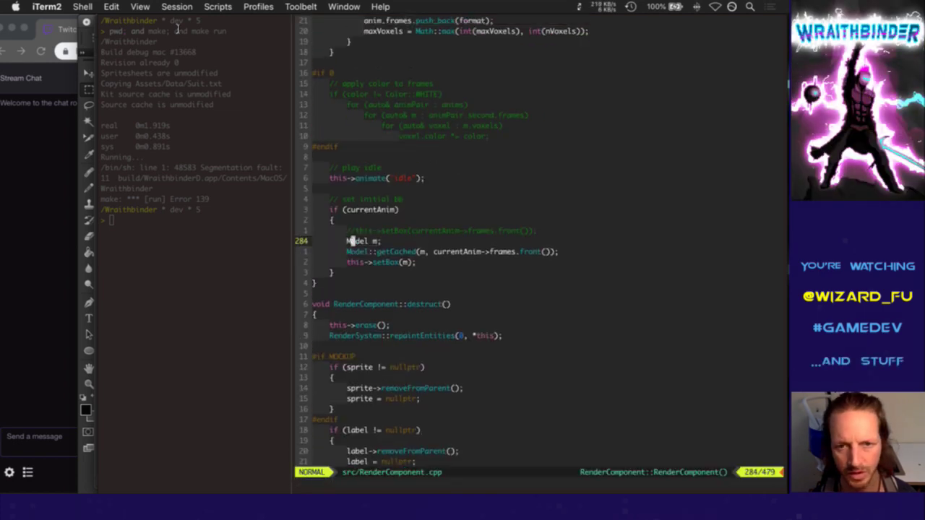
{"action": "key", "text": "l"}
{"action": "key", "text": "l"}
{"action": "key", "text": "l"}
{"action": "key", "text": "l"}
{"action": "type", "text": "j0k$"}
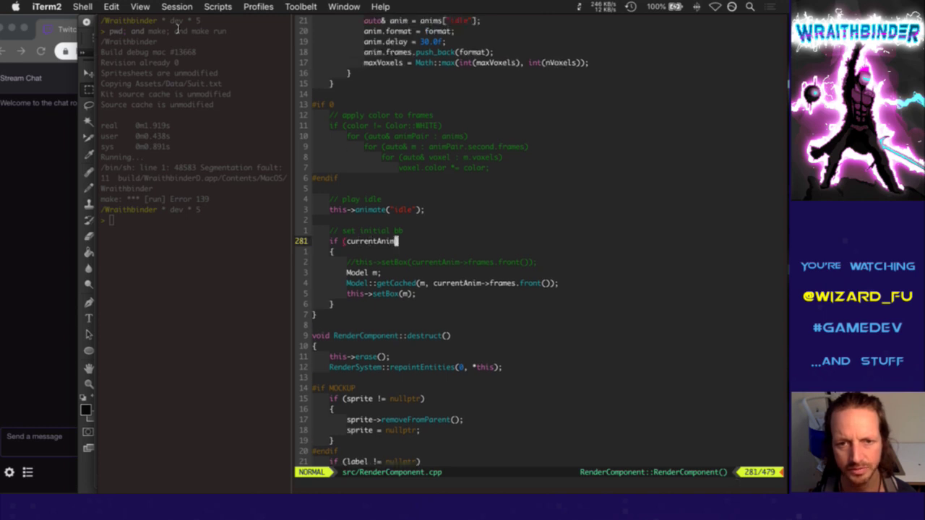
{"action": "type", "text": "i && curr"}
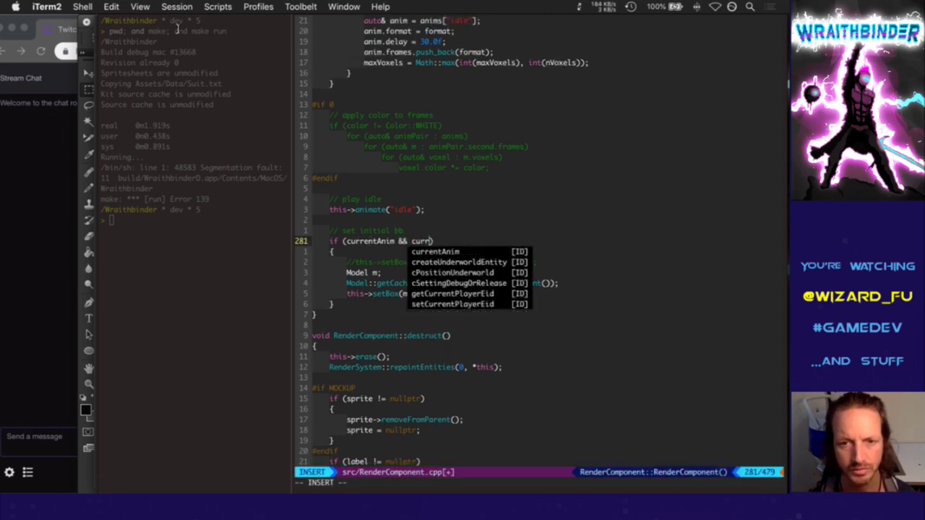
{"action": "key", "text": "Tab"}
{"action": "type", "text": "->frames."}
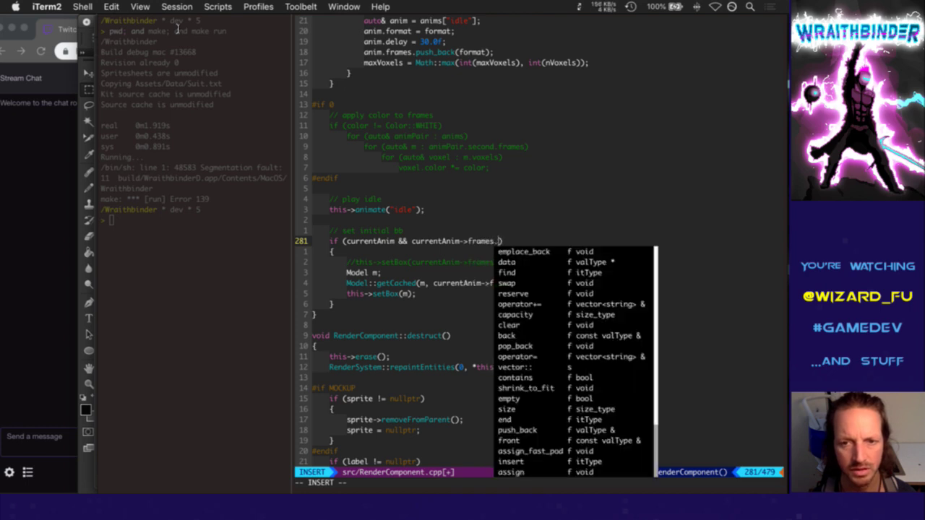
{"action": "key", "text": "BackSpace"}
{"action": "key", "text": "Escape"}
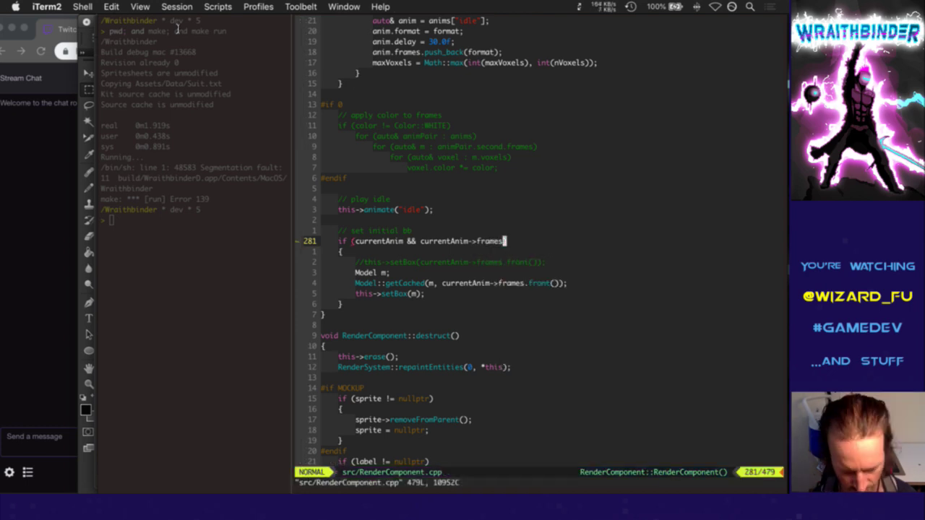
Save RenderComponent.cpp, build the project with "pwd; and make", and return to the editor pane
{"action": "type", "text": ":up"}
{"action": "key", "text": "Return"}
{"action": "key", "text": "super+alt+Left"}
{"action": "key", "text": "ctrl+l"}
{"action": "type", "text": "pwd; and make"}
{"action": "key", "text": "Return"}
{"action": "key", "text": "super+alt+Right"}
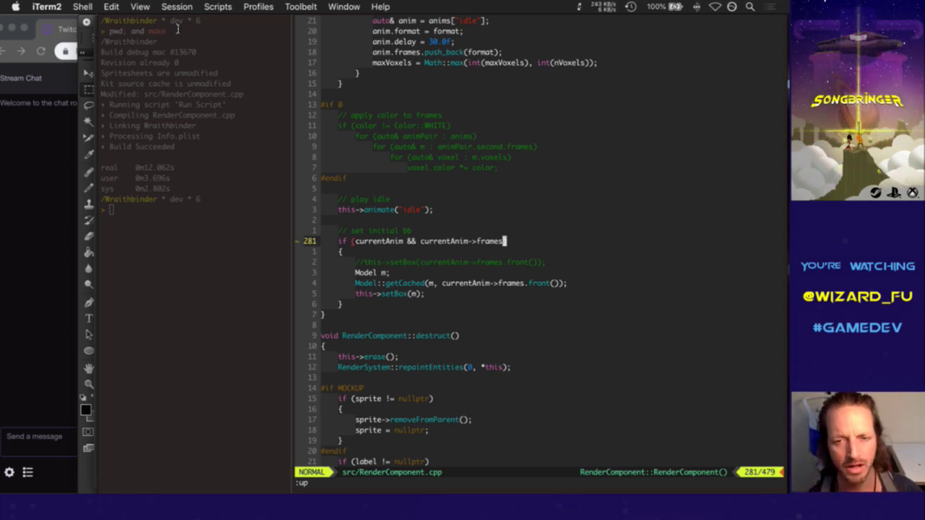
{"action": "type", "text": ")"}
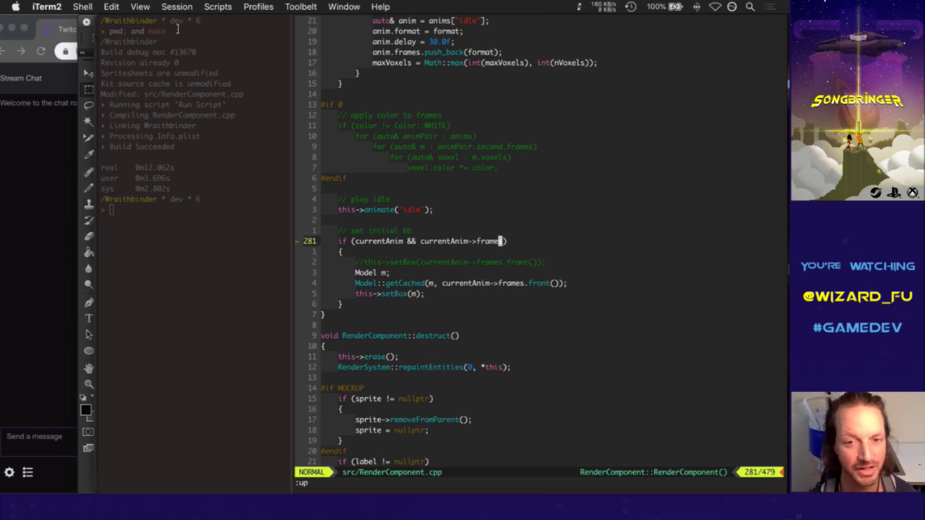
{"action": "type", "text": ":noh"}
{"action": "key", "text": "Return"}
{"action": "key", "text": "h"}
{"action": "key", "text": "h"}
{"action": "key", "text": "h"}
{"action": "key", "text": "h"}
{"action": "key", "text": "h"}
{"action": "key", "text": "h"}
{"action": "key", "text": "h"}
{"action": "key", "text": "h"}
{"action": "key", "text": "h"}
{"action": "key", "text": "h"}
{"action": "key", "text": "h"}
{"action": "key", "text": "h"}
{"action": "key", "text": "h"}
{"action": "key", "text": "h"}
{"action": "key", "text": "h"}
{"action": "key", "text": "h"}
{"action": "key", "text": "h"}
{"action": "key", "text": "h"}
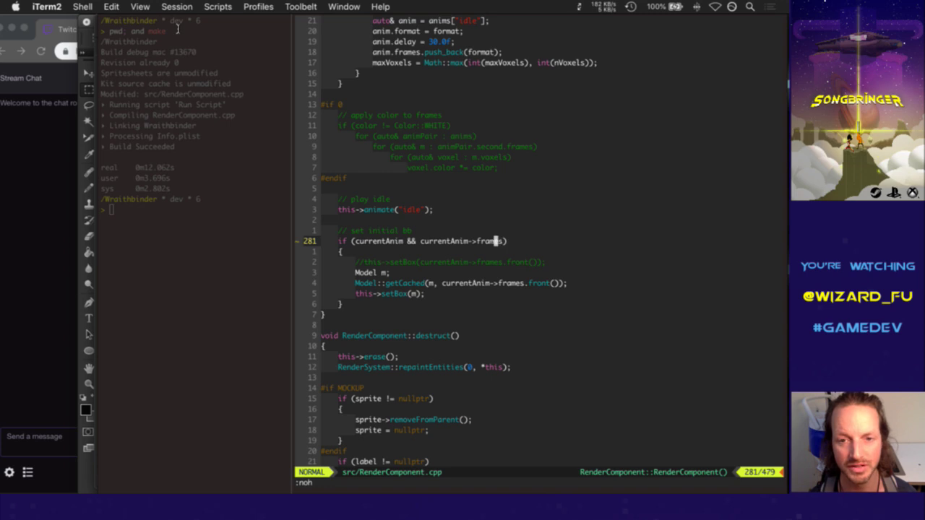
{"action": "key", "text": "v"}
{"action": "key", "text": "l"}
{"action": "key", "text": "l"}
{"action": "key", "text": "l"}
{"action": "key", "text": "l"}
{"action": "key", "text": "l"}
{"action": "key", "text": "l"}
{"action": "key", "text": "l"}
{"action": "key", "text": "l"}
{"action": "key", "text": "l"}
{"action": "key", "text": "l"}
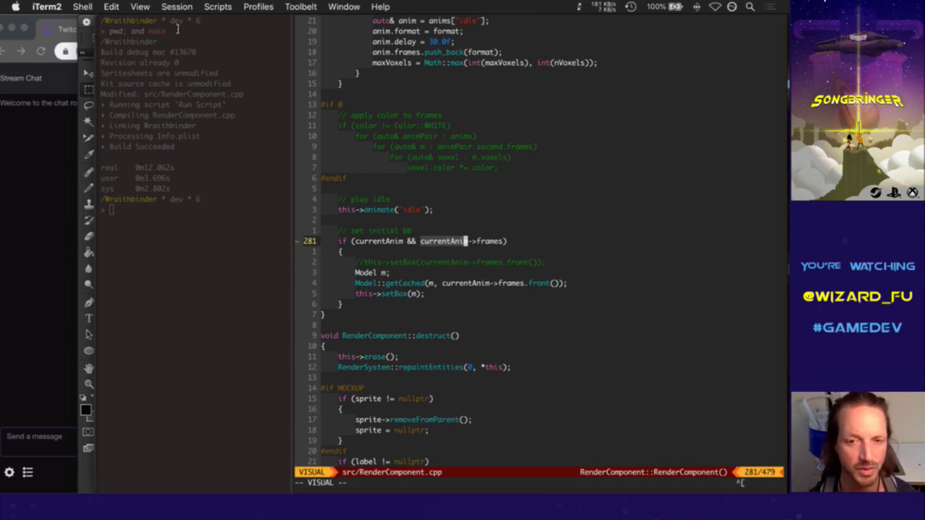
{"action": "key", "text": "Escape"}
{"action": "key", "text": "h"}
{"action": "key", "text": "h"}
{"action": "key", "text": "h"}
{"action": "key", "text": "h"}
{"action": "key", "text": "h"}
{"action": "key", "text": "h"}
{"action": "key", "text": "h"}
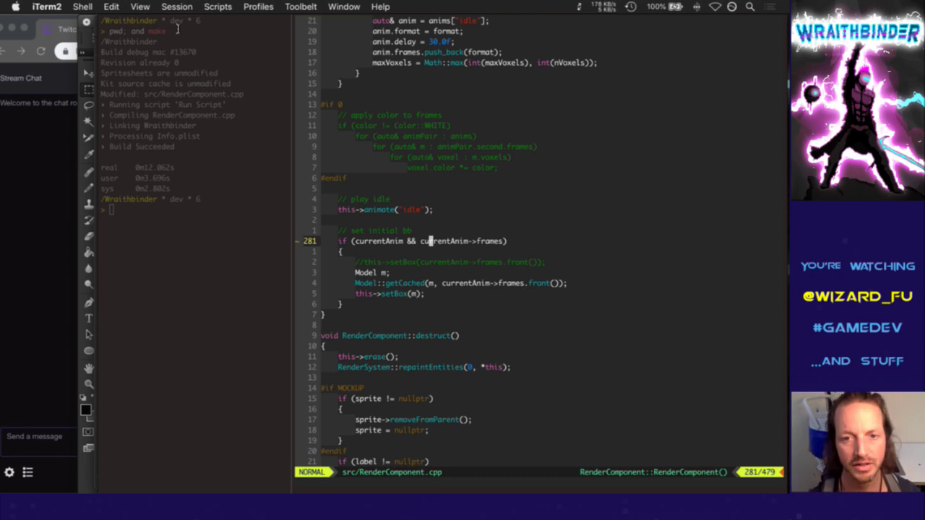
Add a sample line "if (varialbe)" above the currentAnim condition and delete it
{"action": "key", "text": "shift+o"}
{"action": "type", "text": "if ("}
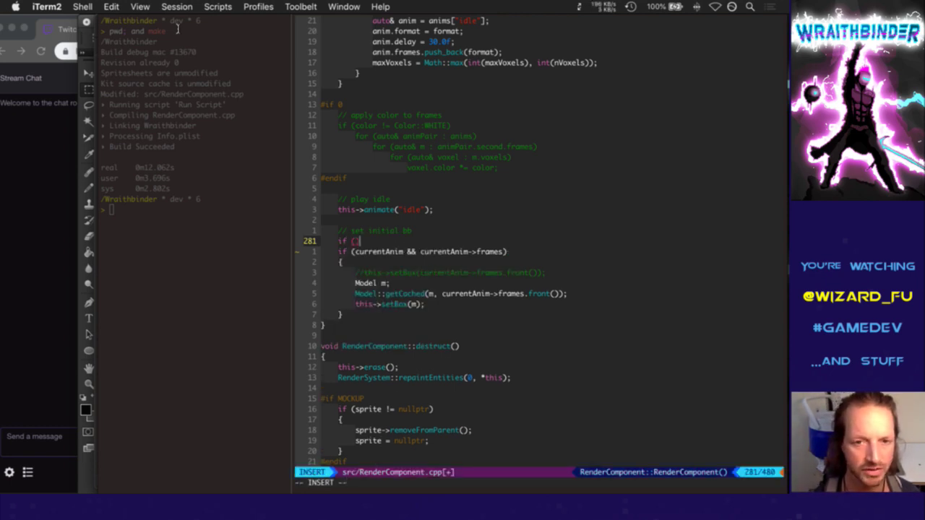
{"action": "key", "text": "Escape"}
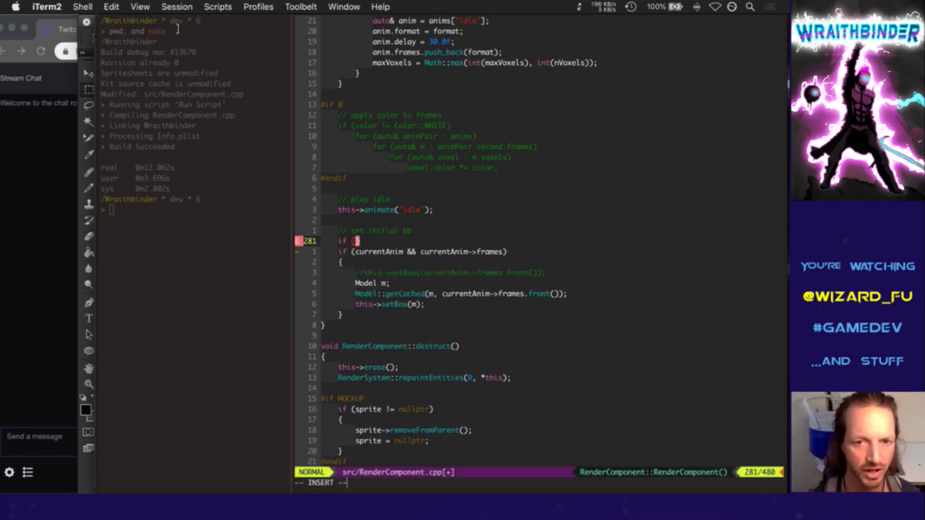
{"action": "type", "text": "if (var"}
{"action": "key", "text": "Escape"}
{"action": "type", "text": "ua"}
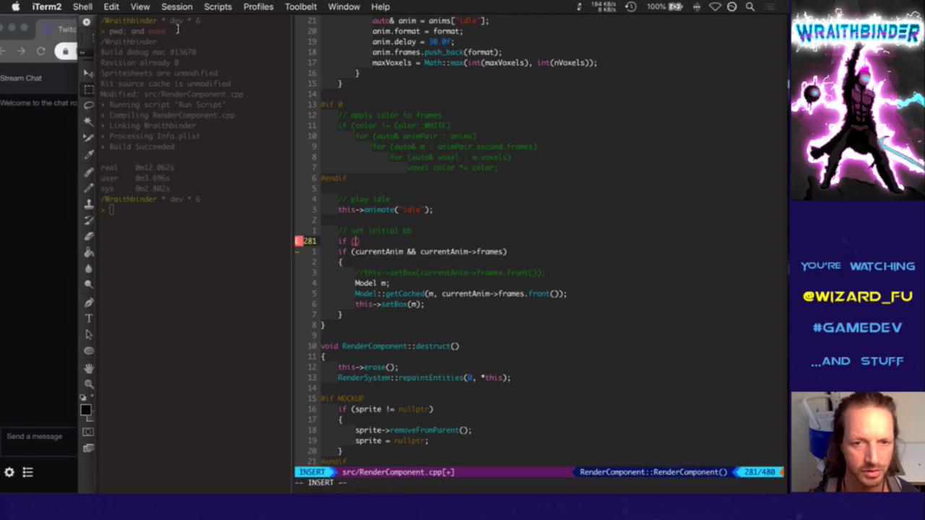
{"action": "type", "text": "variable"}
{"action": "key", "text": "Escape"}
{"action": "key", "text": "j"}
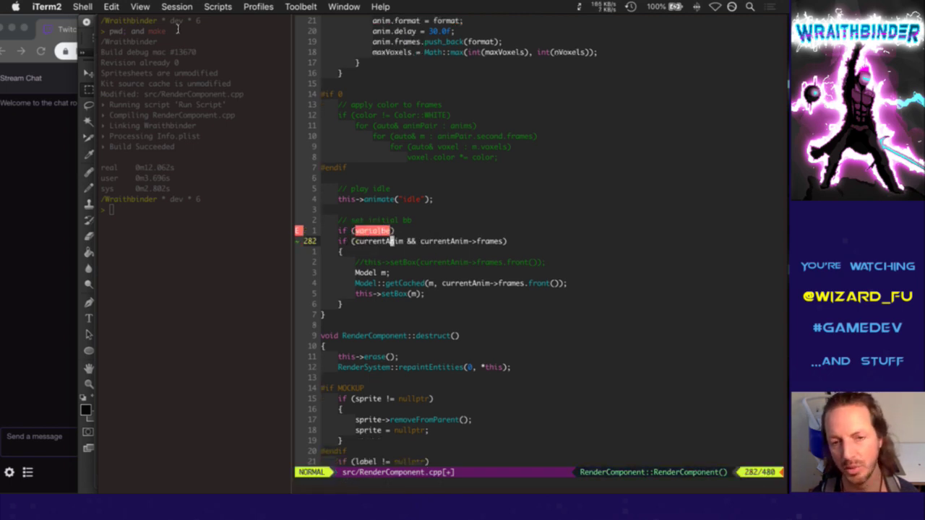
{"action": "key", "text": "k"}
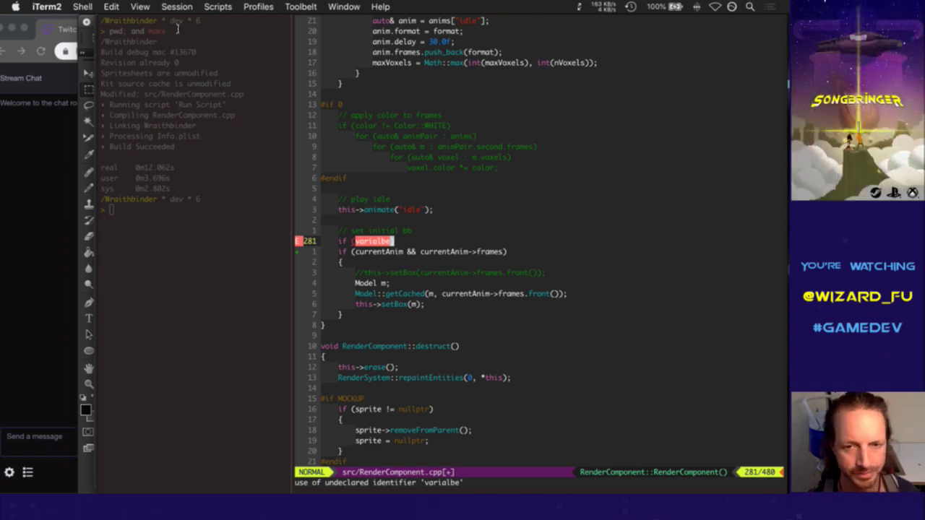
{"action": "key", "text": "Escape"}
{"action": "type", "text": "jkdd"}
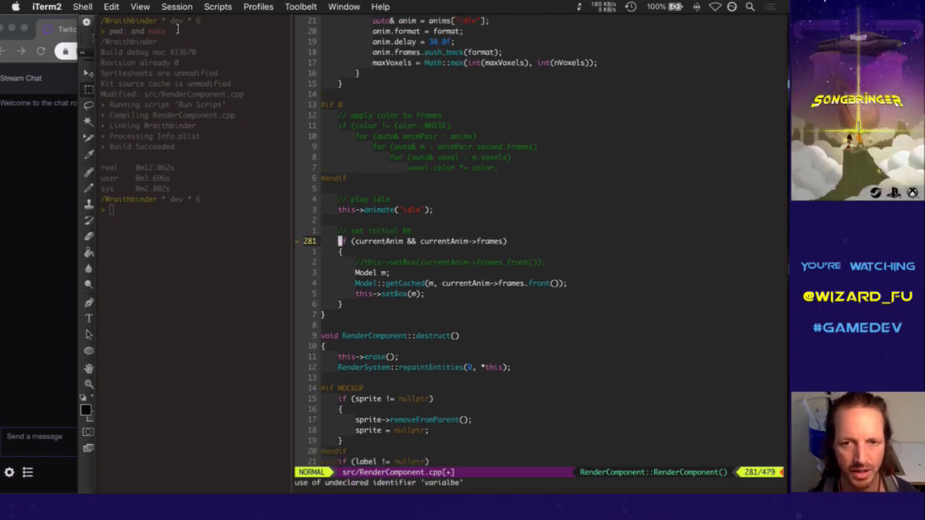
{"action": "type", "text": ":noh"}
{"action": "key", "text": "Return"}
{"action": "key", "text": "w"}
{"action": "key", "text": "w"}
{"action": "key", "text": "w"}
{"action": "key", "text": "w"}
{"action": "key", "text": "w"}
{"action": "key", "text": "w"}
{"action": "key", "text": "w"}
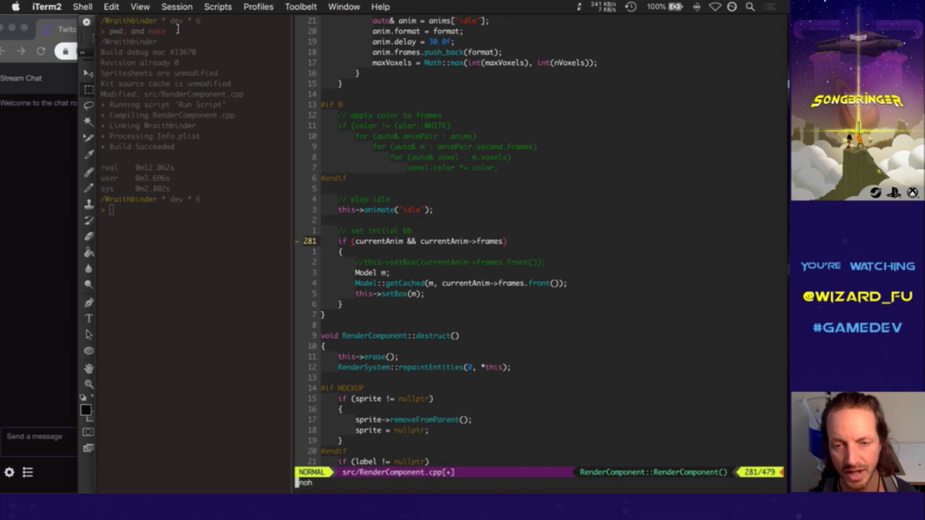
{"action": "key", "text": "h"}
{"action": "key", "text": "h"}
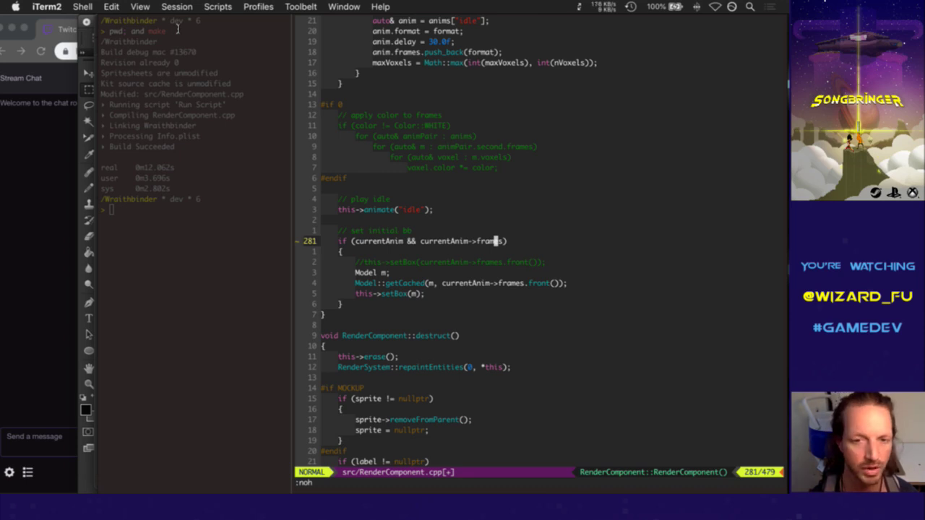
{"action": "key", "text": "h"}
{"action": "key", "text": "h"}
{"action": "key", "text": "h"}
{"action": "key", "text": "h"}
{"action": "key", "text": "h"}
{"action": "key", "text": "h"}
{"action": "key", "text": "h"}
{"action": "key", "text": "h"}
{"action": "key", "text": "h"}
{"action": "key", "text": "h"}
{"action": "key", "text": "h"}
{"action": "key", "text": "h"}
{"action": "key", "text": "h"}
{"action": "key", "text": "h"}
{"action": "key", "text": "h"}
{"action": "key", "text": "h"}
{"action": "key", "text": "h"}
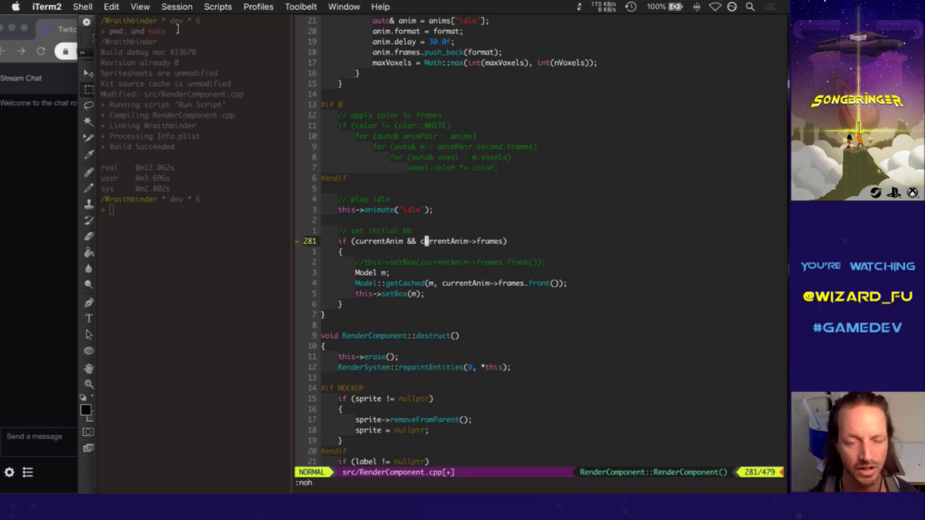
{"action": "key", "text": "v"}
{"action": "key", "text": "l"}
{"action": "key", "text": "l"}
{"action": "key", "text": "l"}
{"action": "key", "text": "l"}
{"action": "key", "text": "l"}
{"action": "key", "text": "l"}
{"action": "key", "text": "l"}
{"action": "key", "text": "l"}
{"action": "key", "text": "l"}
{"action": "key", "text": "l"}
{"action": "key", "text": "l"}
{"action": "key", "text": "l"}
{"action": "key", "text": "l"}
{"action": "key", "text": "l"}
{"action": "key", "text": "l"}
{"action": "key", "text": "h"}
{"action": "key", "text": "h"}
{"action": "key", "text": "h"}
{"action": "key", "text": "h"}
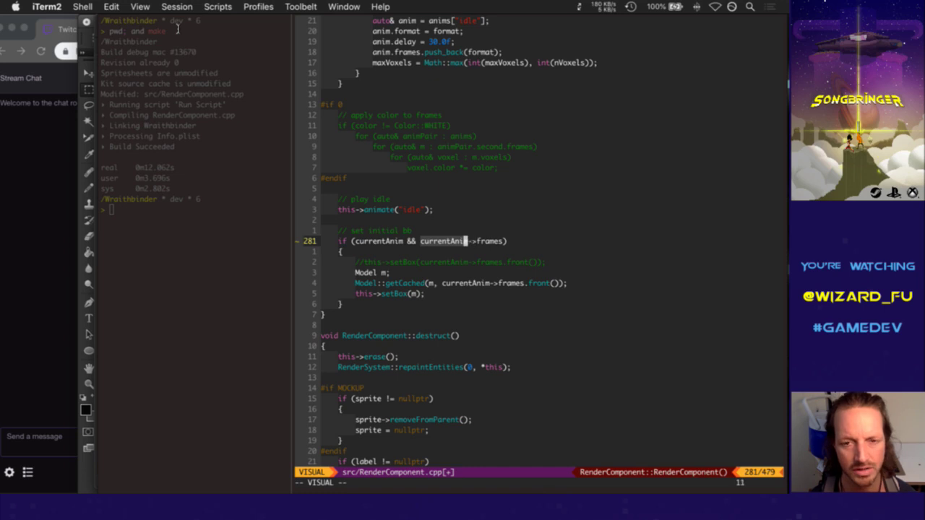
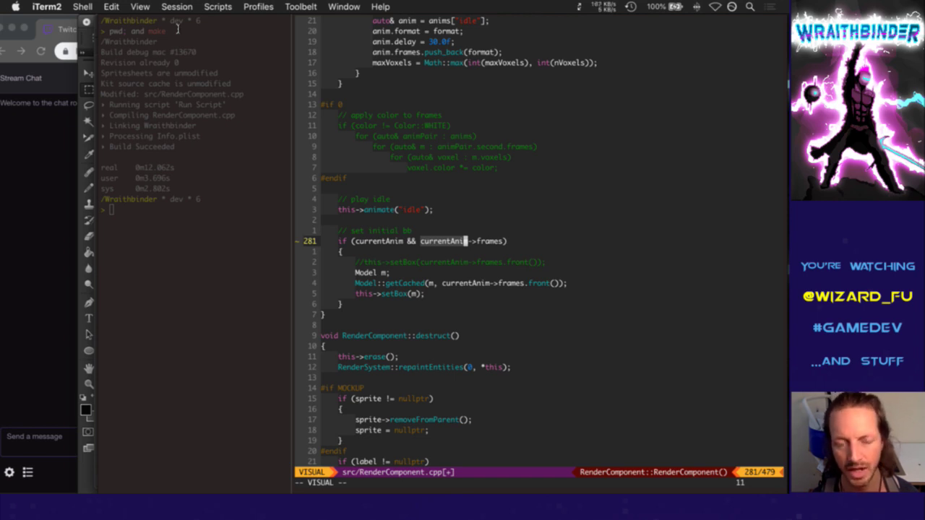
Add the test line "bool b = currentAnim->frames;" above the currentAnim condition in RenderComponent.cpp
{"action": "key", "text": "Escape"}
{"action": "key", "text": "O"}
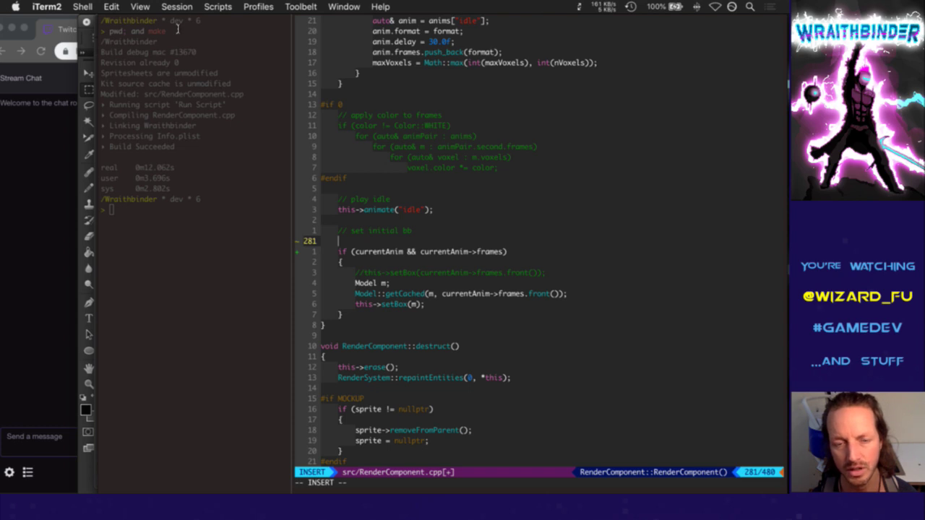
{"action": "key", "text": "Escape"}
{"action": "key", "text": "j"}
{"action": "key", "text": "e"}
{"action": "key", "text": "e"}
{"action": "key", "text": "e"}
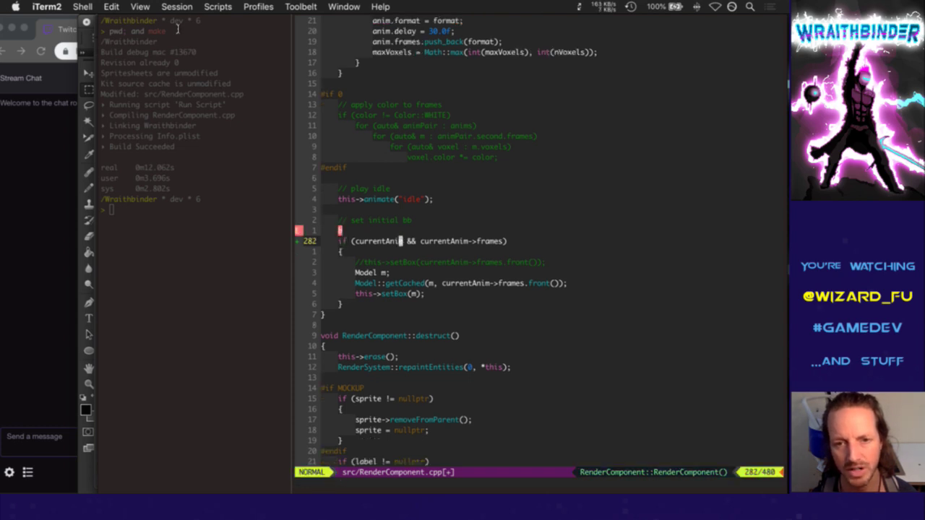
{"action": "key", "text": "l"}
{"action": "key", "text": "l"}
{"action": "key", "text": "l"}
{"action": "key", "text": "l"}
{"action": "key", "text": "l"}
{"action": "key", "text": "l"}
{"action": "key", "text": "l"}
{"action": "key", "text": "l"}
{"action": "key", "text": "l"}
{"action": "key", "text": "k"}
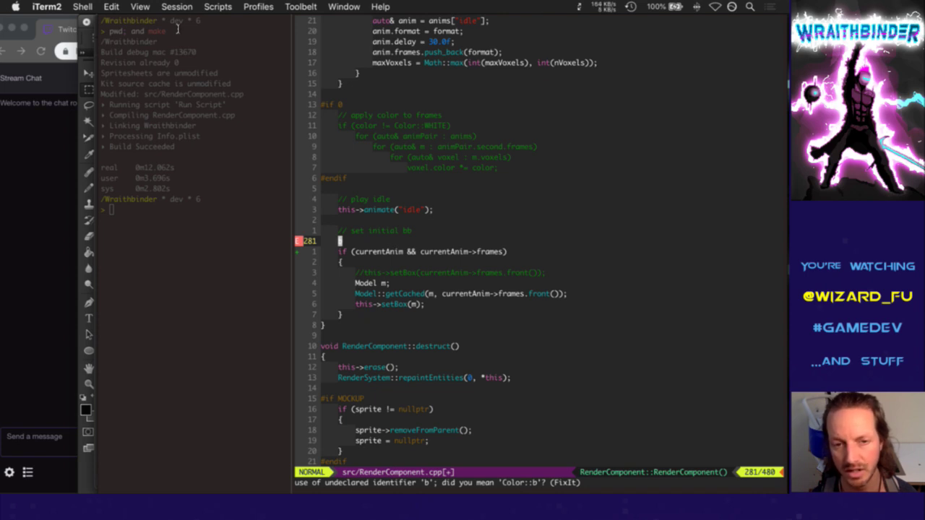
{"action": "type", "text": "ibo"}
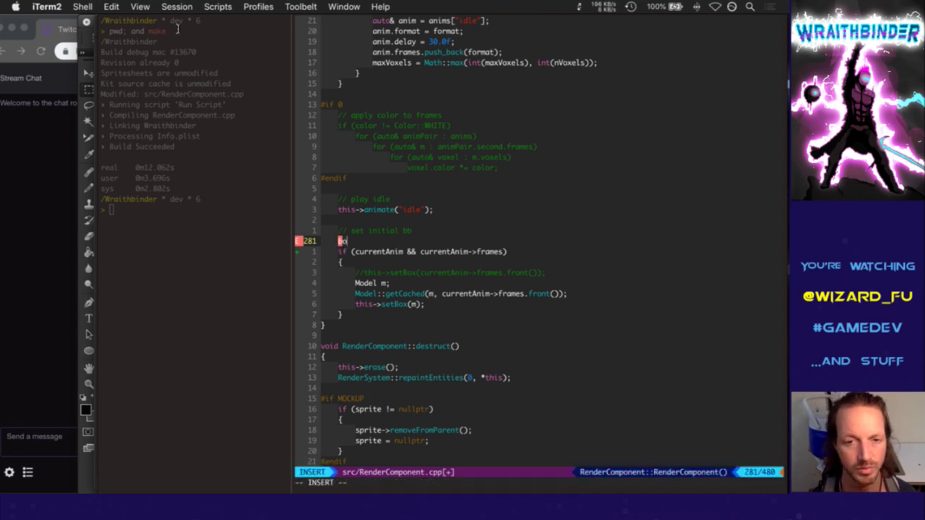
{"action": "type", "text": "ol b = "}
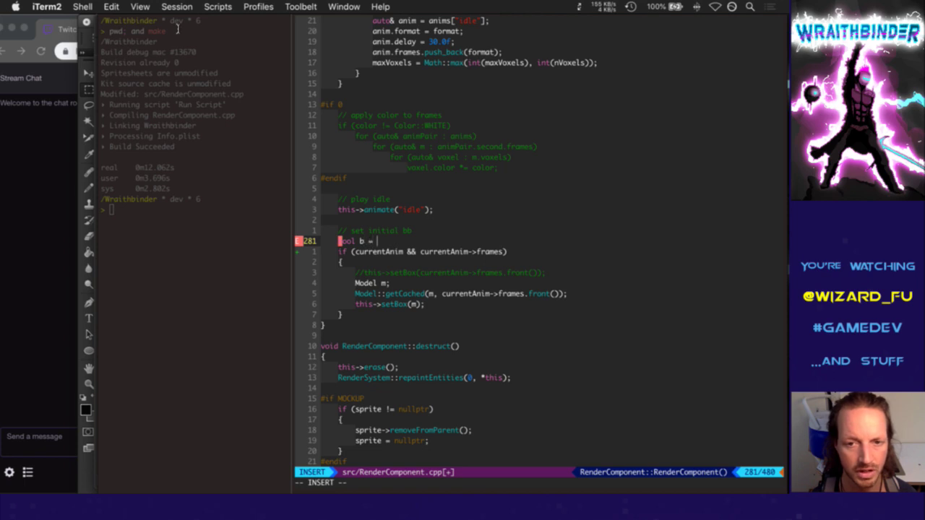
{"action": "type", "text": "currentAnim-"}
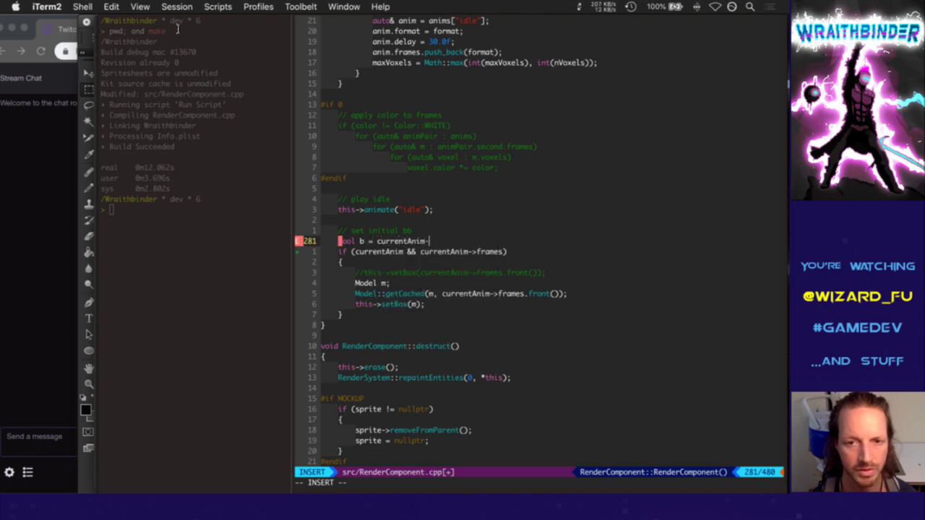
{"action": "type", "text": ">frames;"}
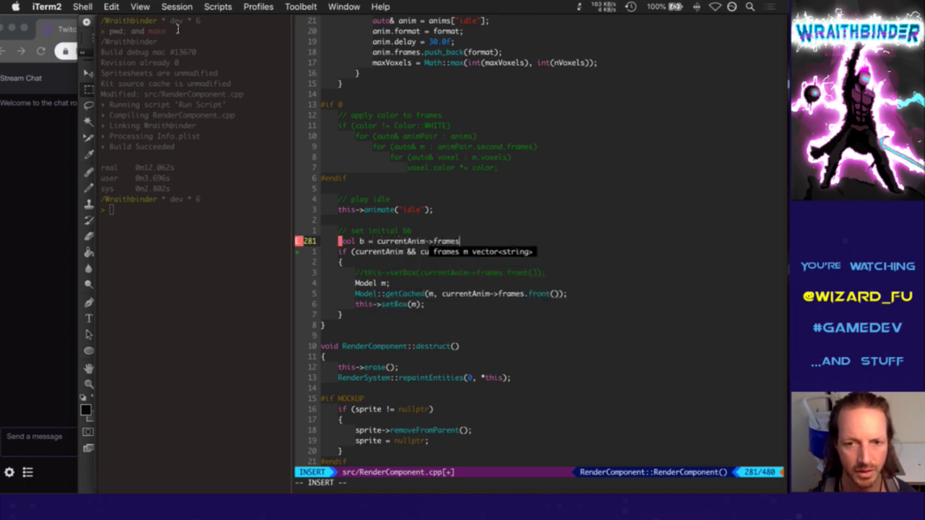
{"action": "key", "text": "Escape"}
{"action": "key", "text": "j"}
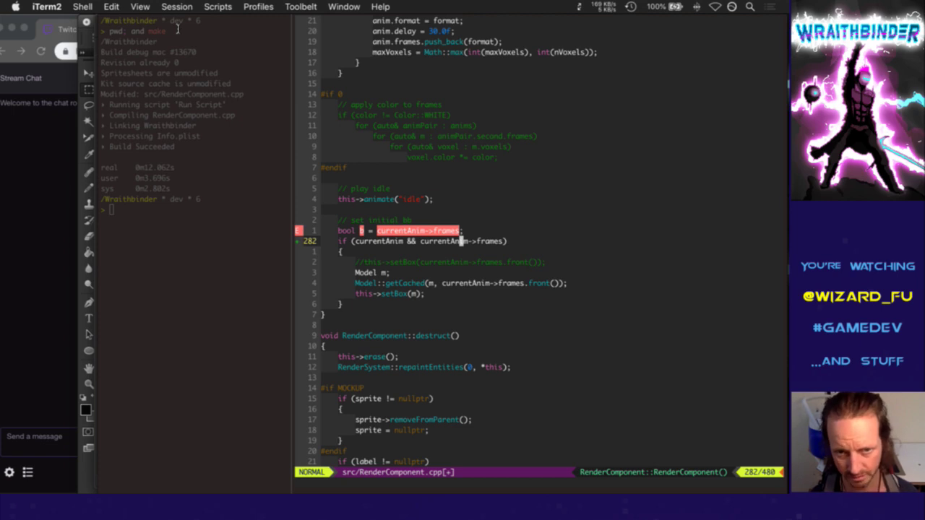
Wrap the test variable's value in a cast so it reads bool(currentAnim->frames), and check the line's diagnostic
{"action": "key", "text": "k"}
{"action": "key", "text": "h"}
{"action": "key", "text": "h"}
{"action": "key", "text": "h"}
{"action": "key", "text": "h"}
{"action": "key", "text": "h"}
{"action": "key", "text": "h"}
{"action": "key", "text": "h"}
{"action": "key", "text": "h"}
{"action": "key", "text": "h"}
{"action": "key", "text": "h"}
{"action": "key", "text": "h"}
{"action": "key", "text": "h"}
{"action": "key", "text": "h"}
{"action": "key", "text": "h"}
{"action": "key", "text": "h"}
{"action": "key", "text": "h"}
{"action": "key", "text": "h"}
{"action": "key", "text": "h"}
{"action": "key", "text": "h"}
{"action": "key", "text": "h"}
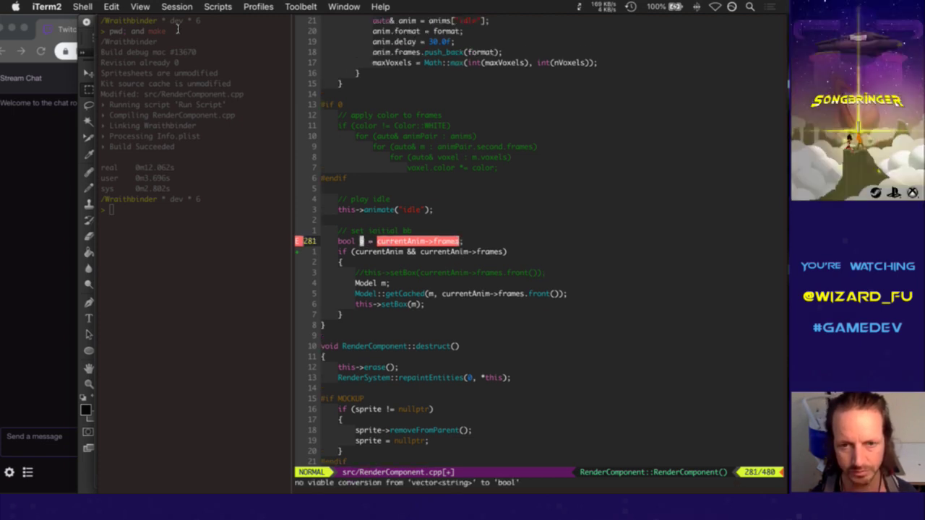
{"action": "type", "text": "wwibool"}
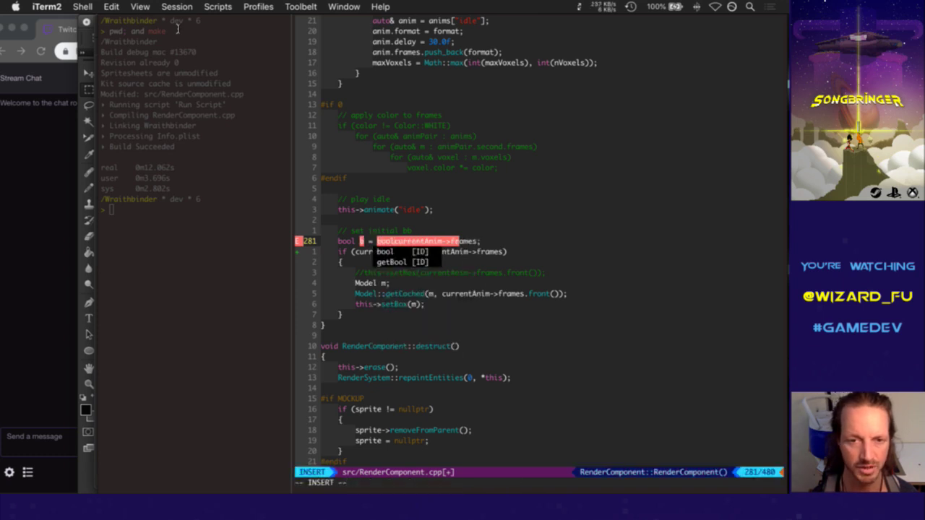
{"action": "type", "text": "("}
{"action": "key", "text": "Escape"}
{"action": "key", "text": "w"}
{"action": "key", "text": "w"}
{"action": "key", "text": "w"}
{"action": "key", "text": "l"}
{"action": "key", "text": "l"}
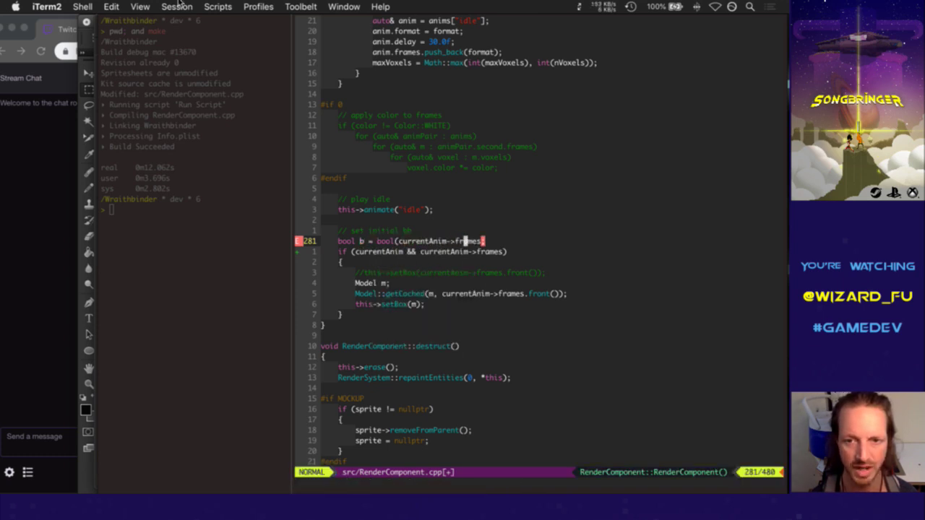
{"action": "key", "text": "l"}
{"action": "key", "text": "l"}
{"action": "key", "text": "l"}
{"action": "key", "text": "l"}
{"action": "type", "text": "i)"}
{"action": "key", "text": "Escape"}
{"action": "key", "text": "j"}
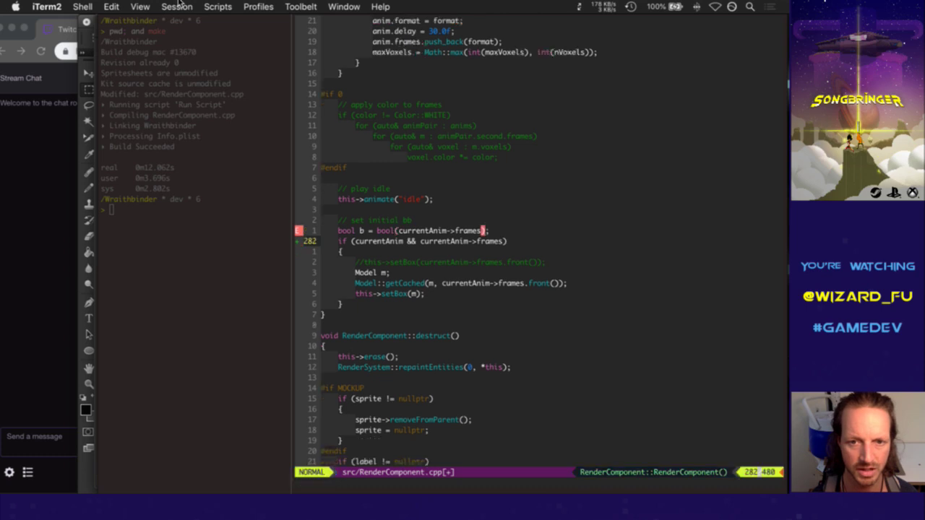
{"action": "key", "text": "j"}
{"action": "key", "text": "k"}
{"action": "key", "text": "k"}
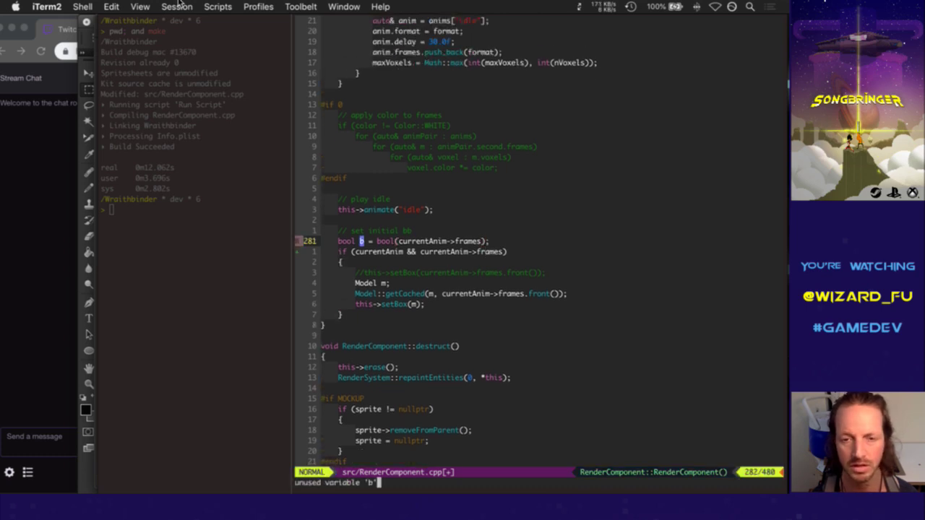
Delete the test variable line above the currentAnim condition and save RenderComponent.cpp
{"action": "key", "text": "d"}
{"action": "key", "text": "d"}
{"action": "type", "text": ":w"}
{"action": "key", "text": "Return"}
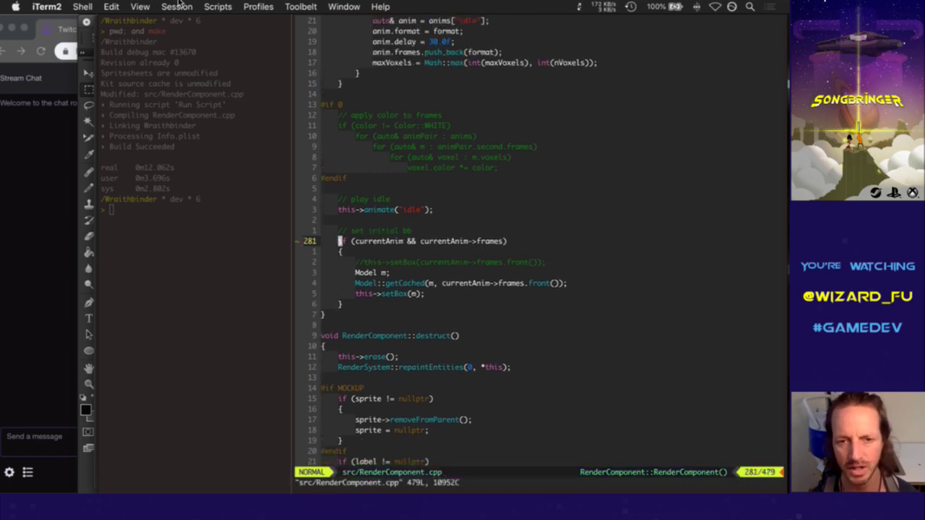
Build and run the game to look for the suit, quit it, and switch back to iTerm2
{"action": "key", "text": "super+r"}
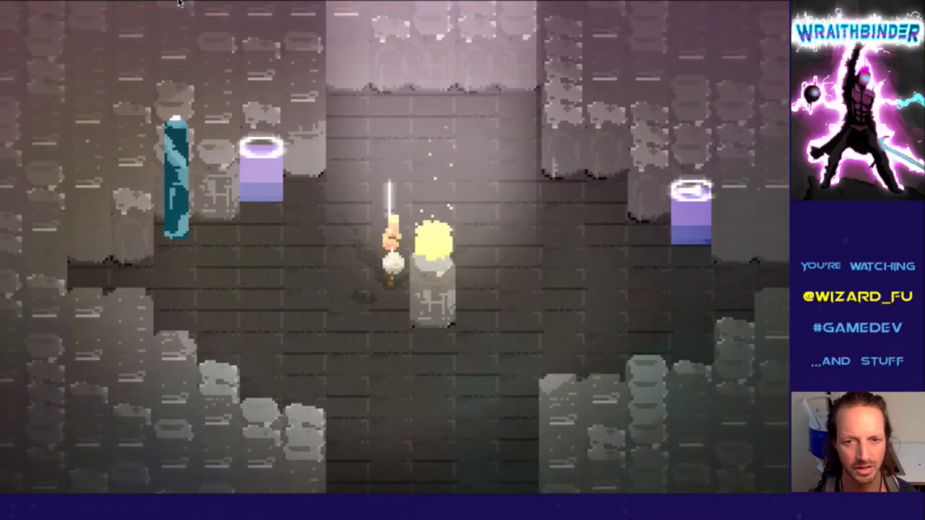
{"action": "key", "text": "super+Tab"}
{"action": "key", "text": "super+Tab"}
{"action": "key", "text": "super+q"}
{"action": "key", "text": "super+Tab"}
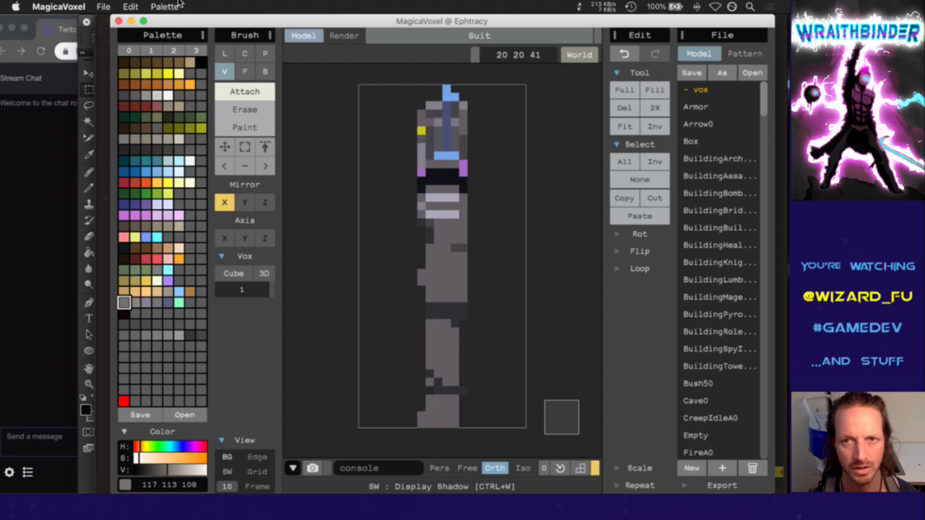
{"action": "key", "text": "super+Tab"}
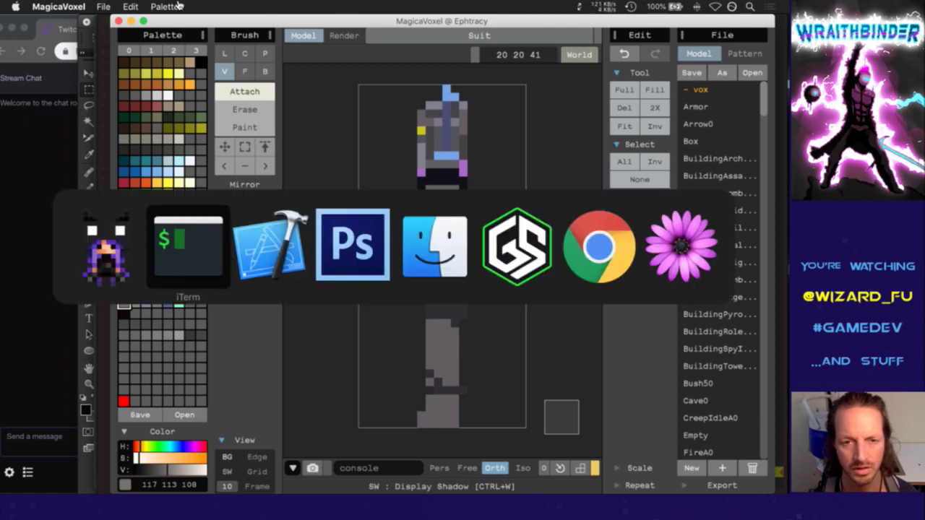
Close the CollisionComponent.h buffer and bring up data/Suit.txt in the editor
{"action": "type", "text": ":bp!"}
{"action": "key", "text": "Return"}
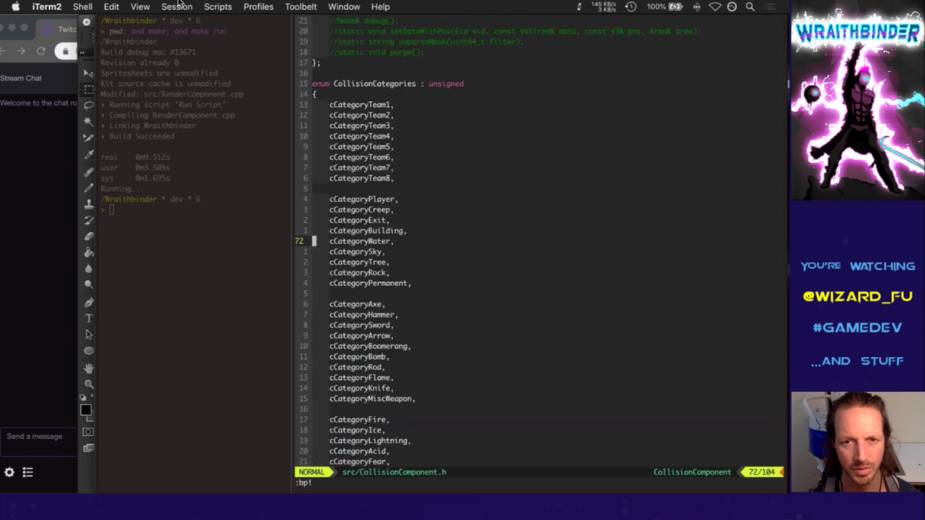
{"action": "type", "text": ":bd"}
{"action": "key", "text": "Return"}
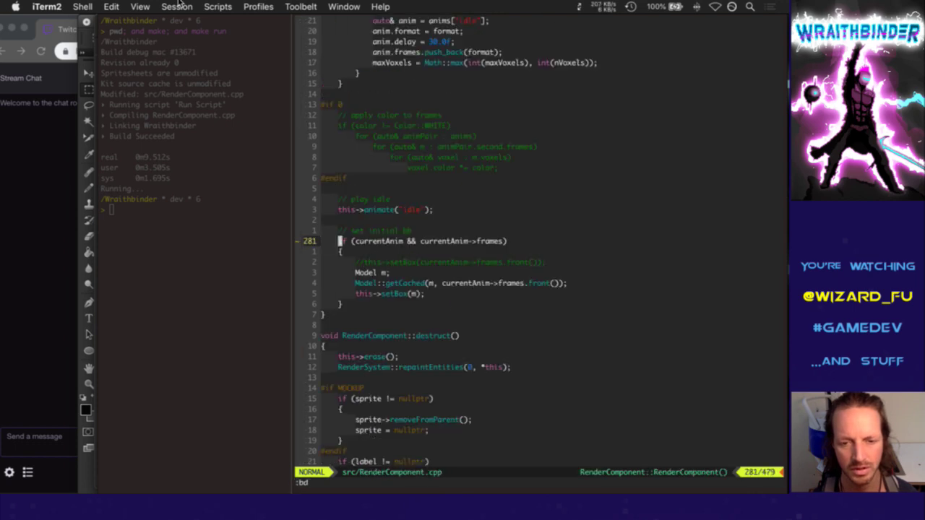
{"action": "type", "text": ":bp!"}
{"action": "key", "text": "Return"}
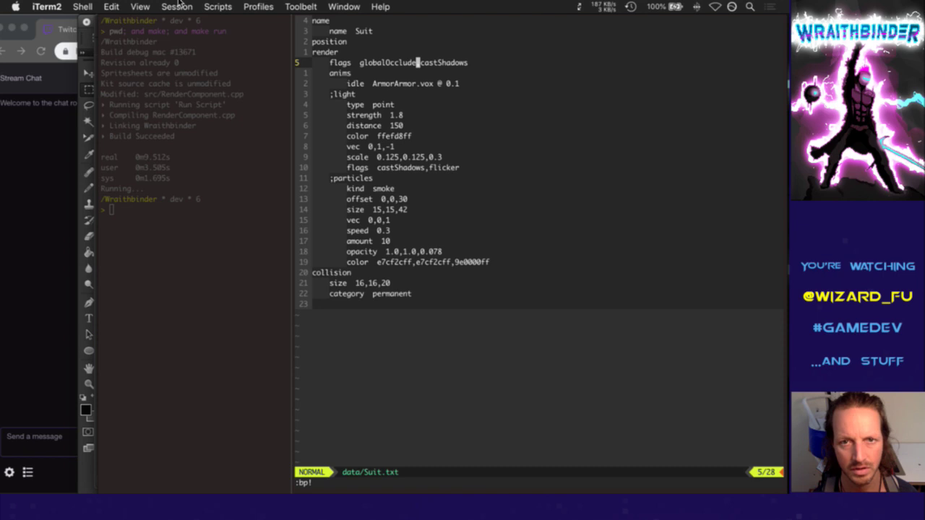
Set the idle animation's model file to Suit.vox in data/Suit.txt and save the file
{"action": "key", "text": "j"}
{"action": "key", "text": "j"}
{"action": "key", "text": "h"}
{"action": "key", "text": "h"}
{"action": "key", "text": "h"}
{"action": "key", "text": "h"}
{"action": "key", "text": "h"}
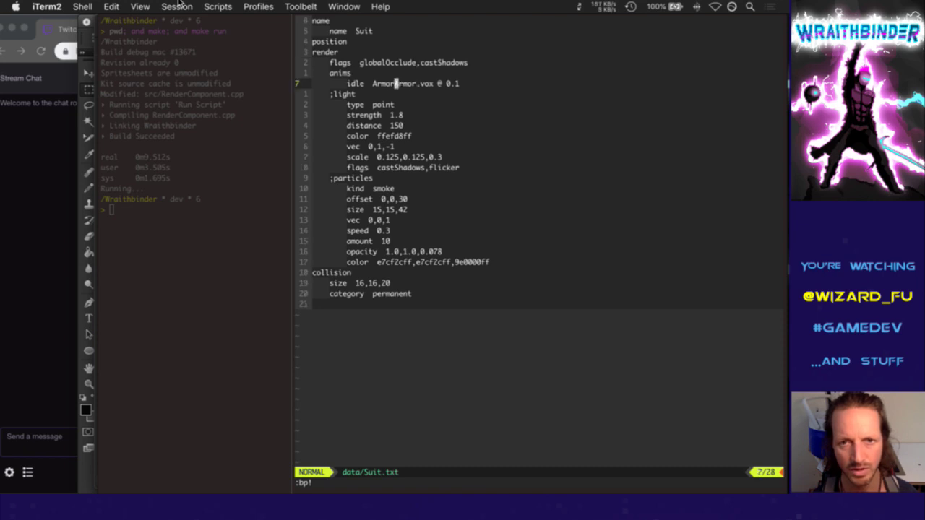
{"action": "type", "text": "dw:"}
{"action": "key", "text": "Escape"}
{"action": "key", "text": "h"}
{"action": "key", "text": "h"}
{"action": "key", "text": "h"}
{"action": "key", "text": "h"}
{"action": "key", "text": "h"}
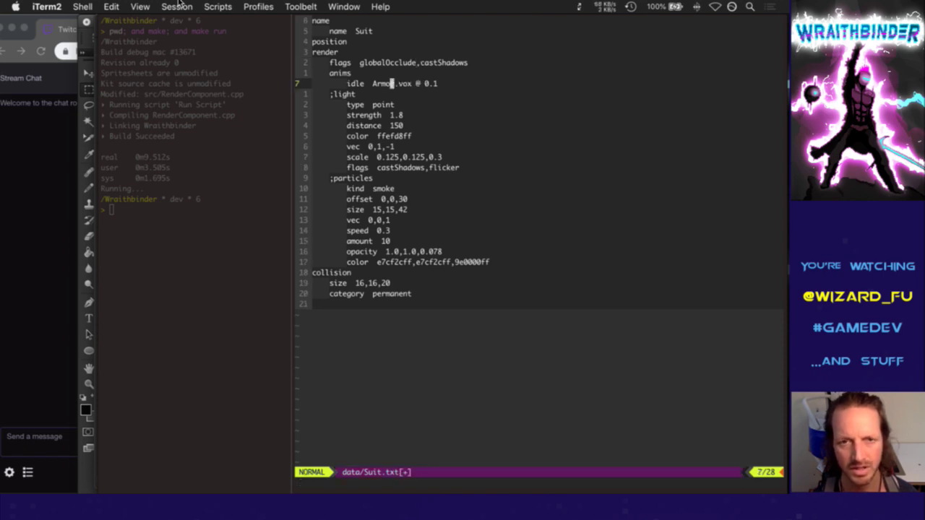
{"action": "type", "text": "cwSuit"}
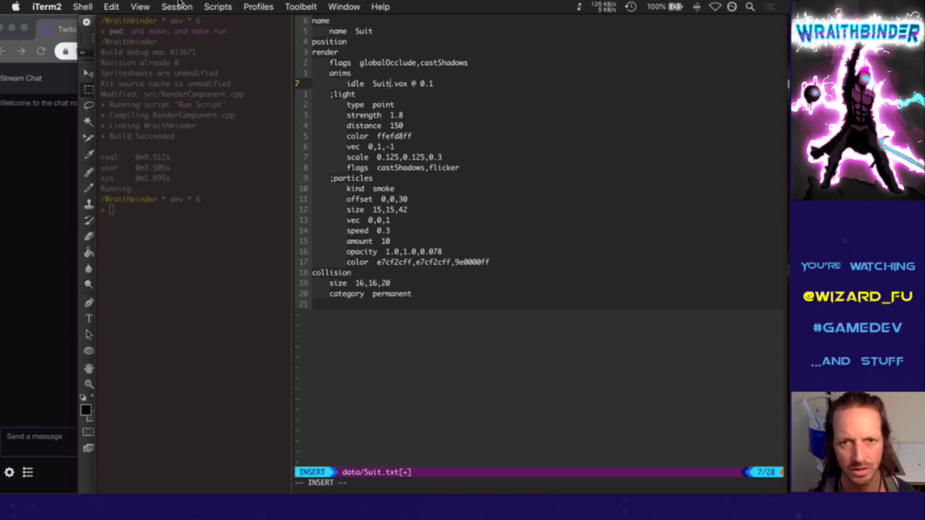
{"action": "key", "text": "Escape"}
{"action": "type", "text": ":w"}
{"action": "key", "text": "Return"}
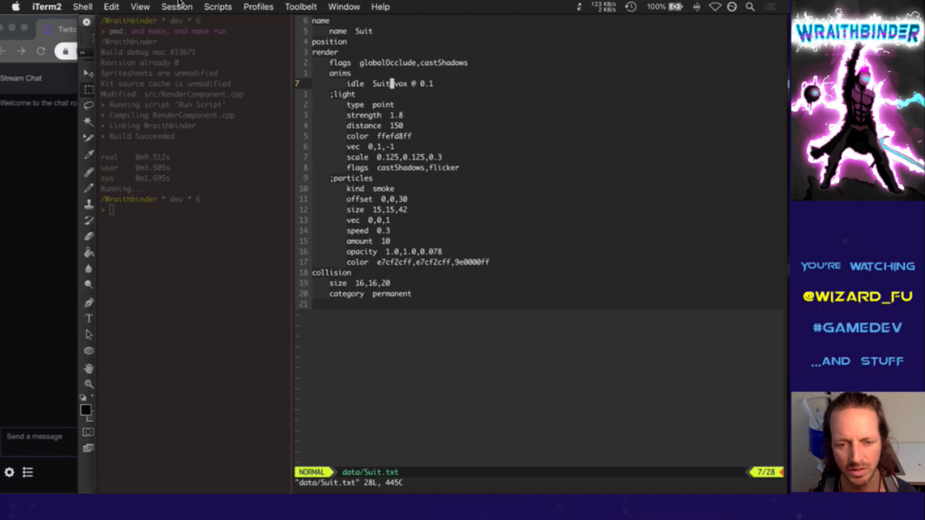
Build the project with "pwd; and make" in the shell pane and return to the editor pane
{"action": "type", "text": ":up"}
{"action": "key", "text": "Return"}
{"action": "key", "text": "alt+super+Left"}
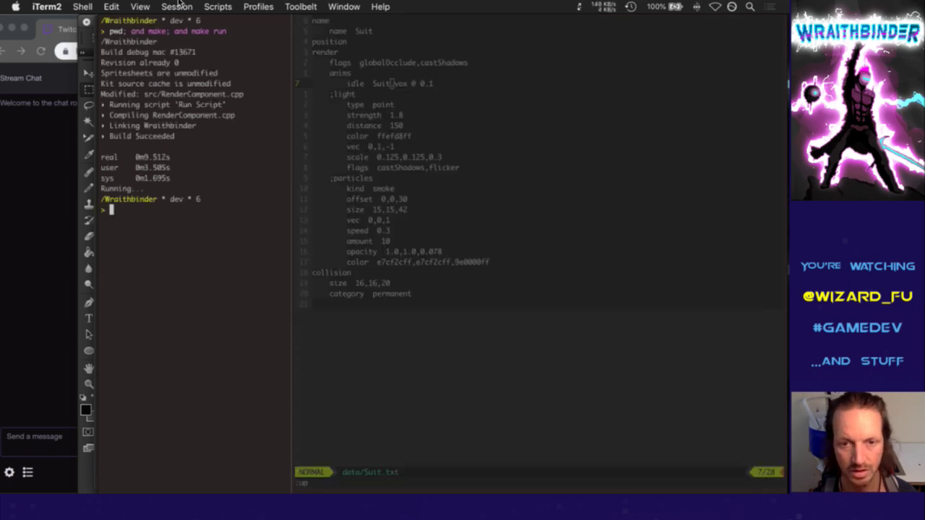
{"action": "key", "text": "ctrl+l"}
{"action": "type", "text": "pwd; and make"}
{"action": "key", "text": "Return"}
{"action": "key", "text": "alt+super+Right"}
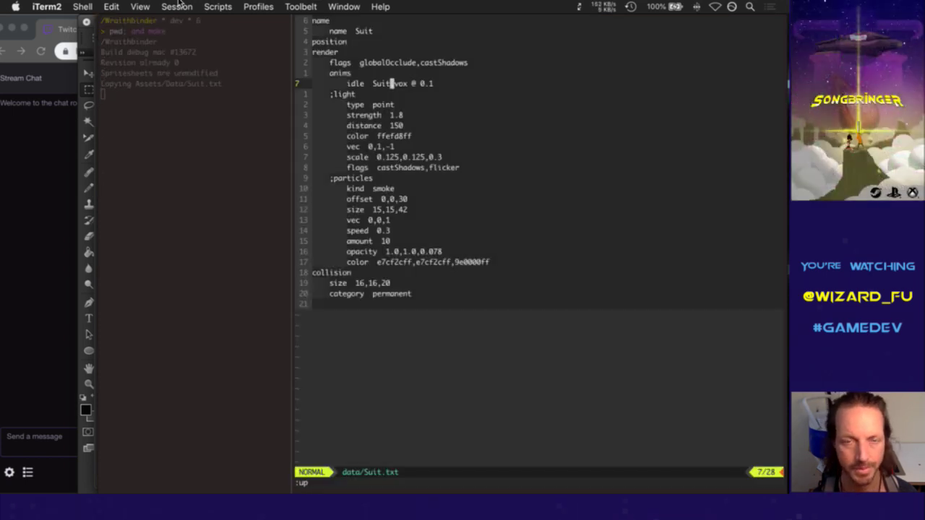
Run the game and rotate the camera around the room to examine the suit from several angles
{"action": "key", "text": "F5"}
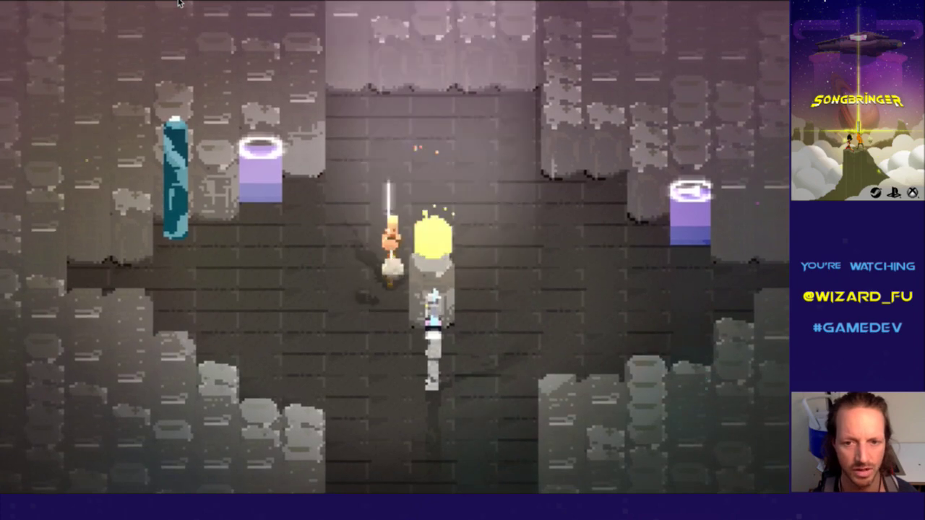
{"action": "key", "text": "c"}
{"action": "key", "text": "c"}
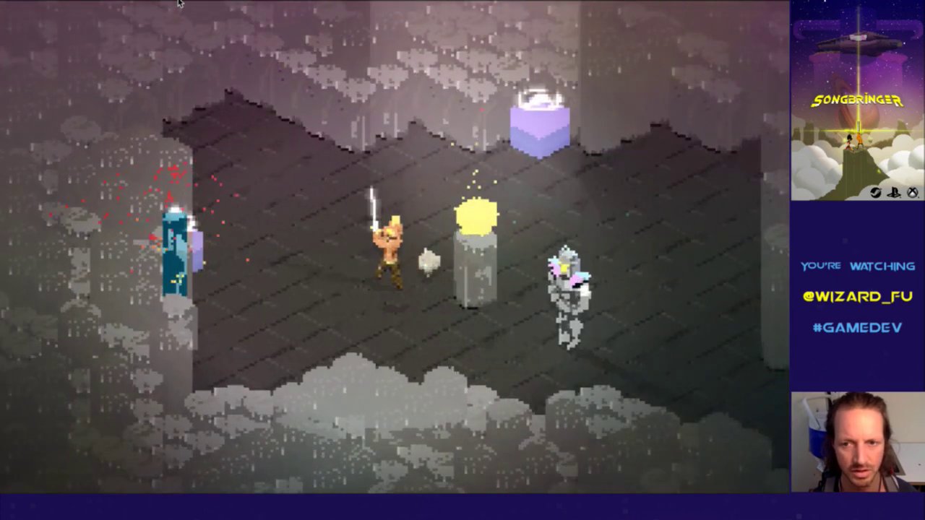
{"action": "key", "text": "c"}
{"action": "key", "text": "c"}
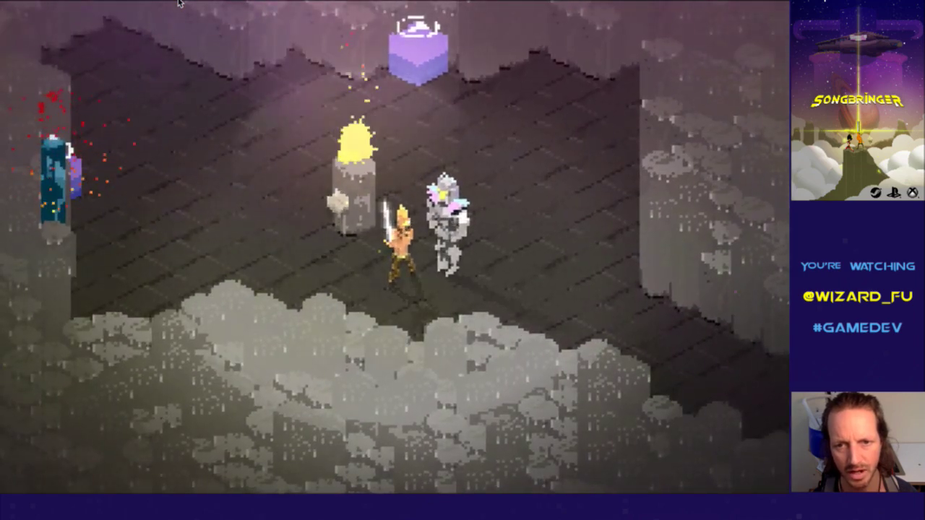
Quit the game and switch to MagicaVoxel with the Suit model
{"action": "key", "text": "super+q"}
{"action": "key", "text": "super+Tab"}
{"action": "key", "text": "super+q"}
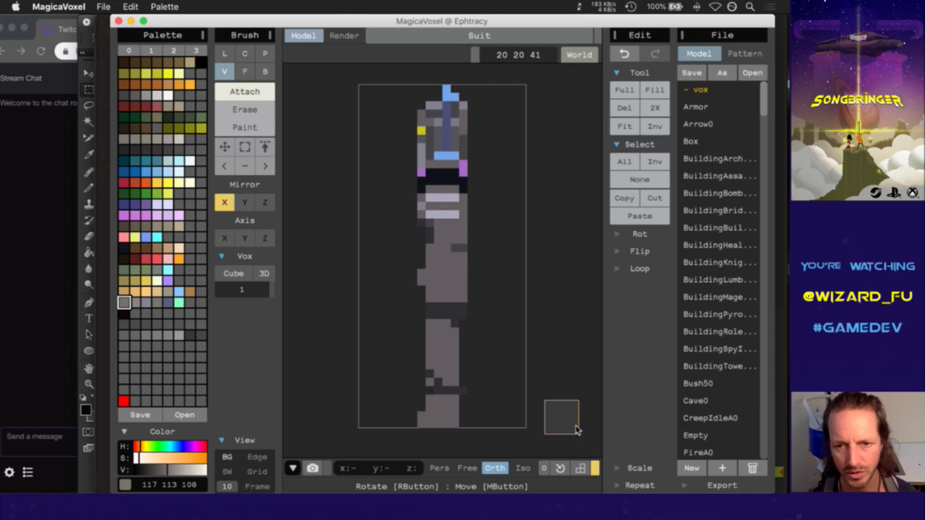
With X mirroring kept on, erase voxels along the front edge of the arms' outer layer between the light bands and the hips
{"action": "left_click_drag", "start_coordinate": [576, 426], "coordinate": [618, 423]}
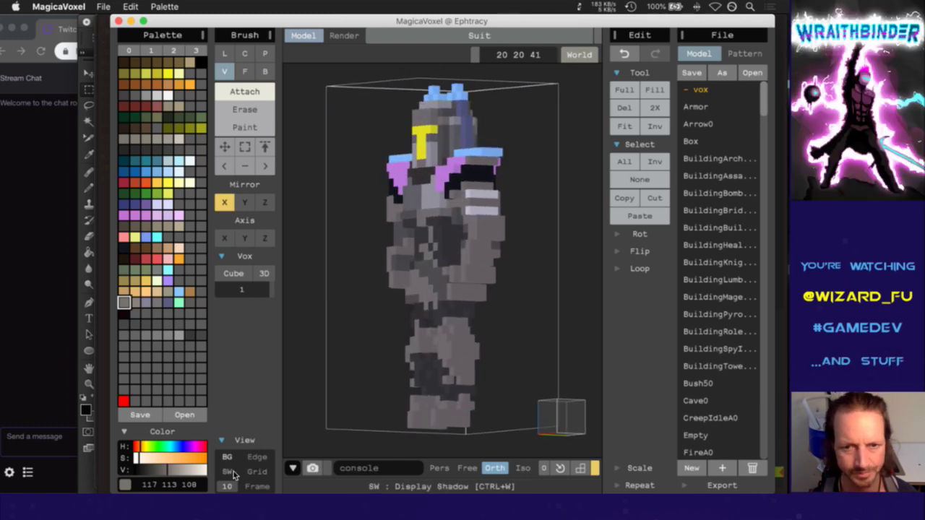
{"action": "right_click_drag", "start_coordinate": [567, 421], "coordinate": [530, 435]}
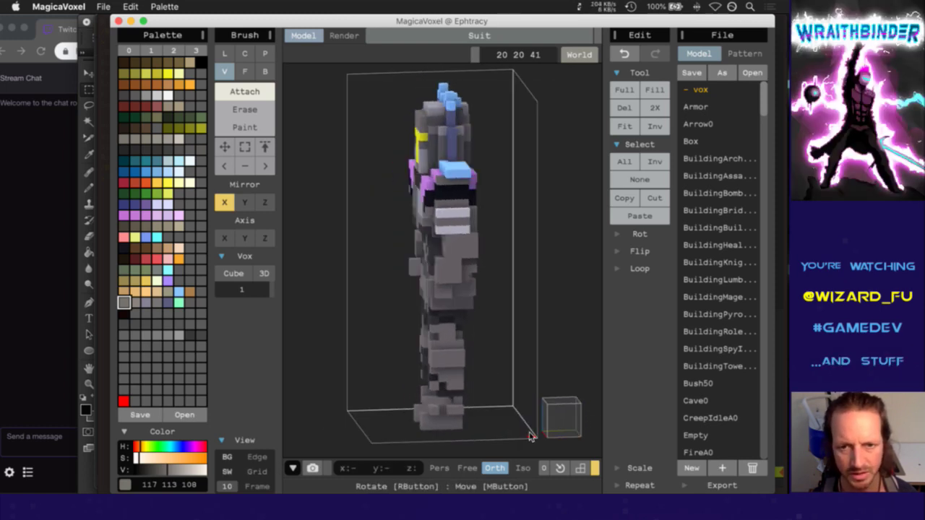
{"action": "key", "text": "r"}
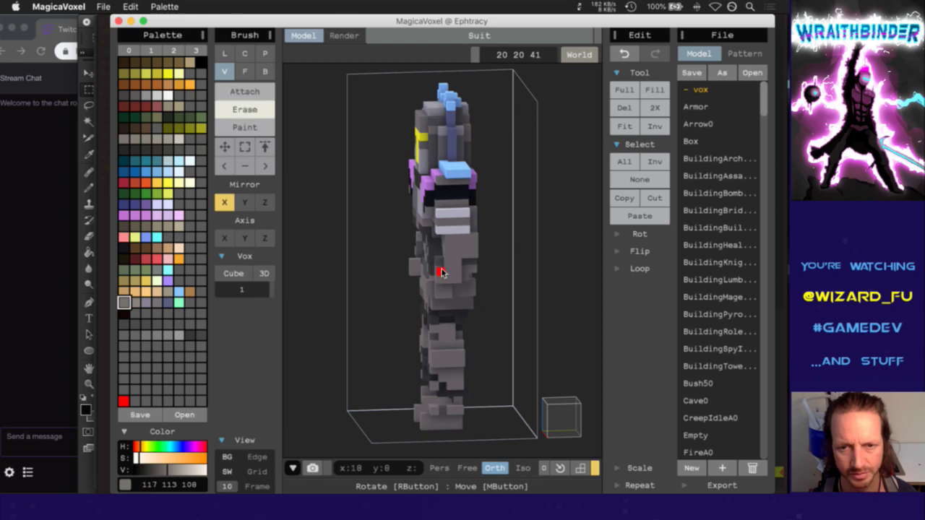
{"action": "left_click", "coordinate": [545, 409]}
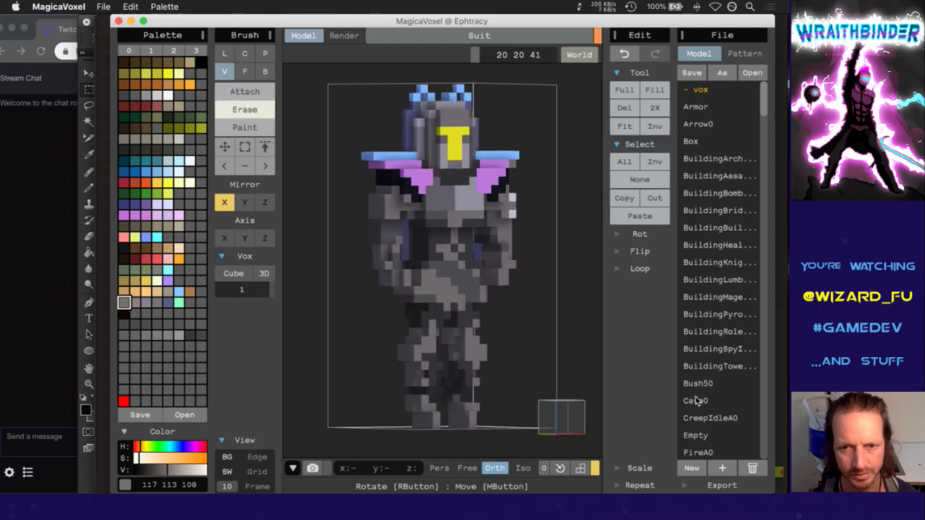
{"action": "right_click_drag", "start_coordinate": [641, 402], "coordinate": [548, 400]}
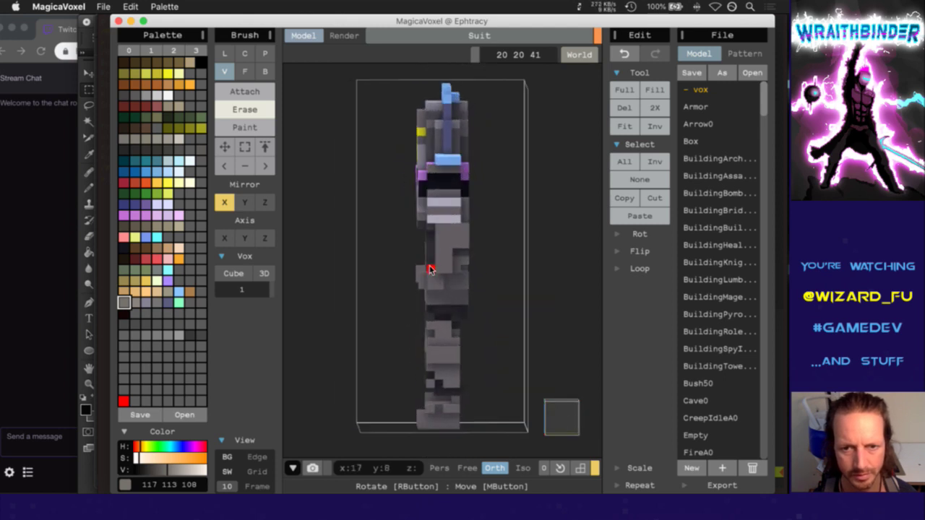
{"action": "left_click", "coordinate": [555, 411]}
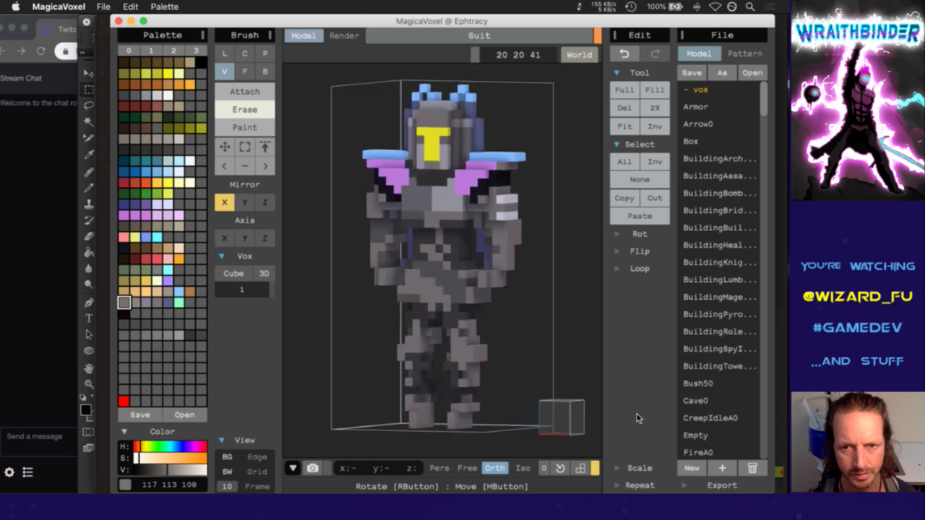
{"action": "left_click", "coordinate": [561, 436]}
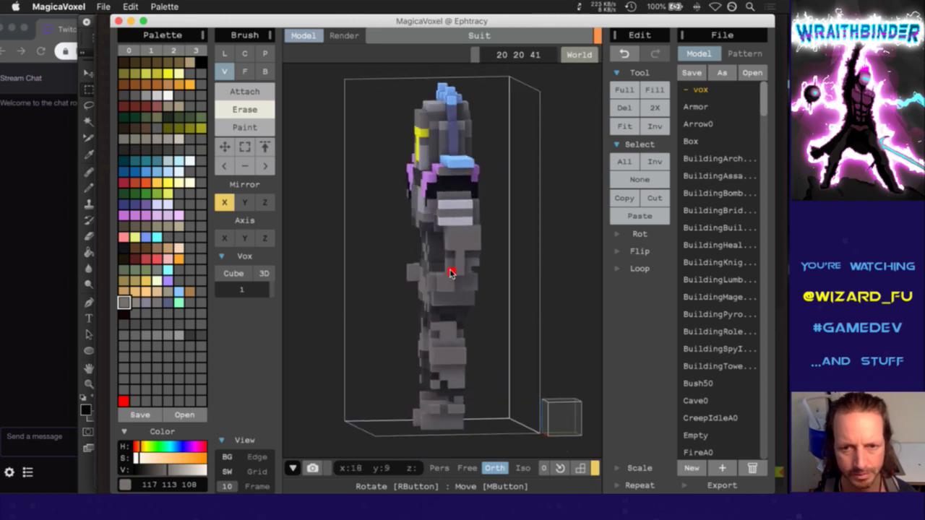
Carve the arms' outer layer down to a narrow raised strip by erasing further voxels around the elbows and forearms
{"action": "left_click", "coordinate": [544, 403]}
{"action": "left_click_drag", "start_coordinate": [624, 402], "coordinate": [571, 406]}
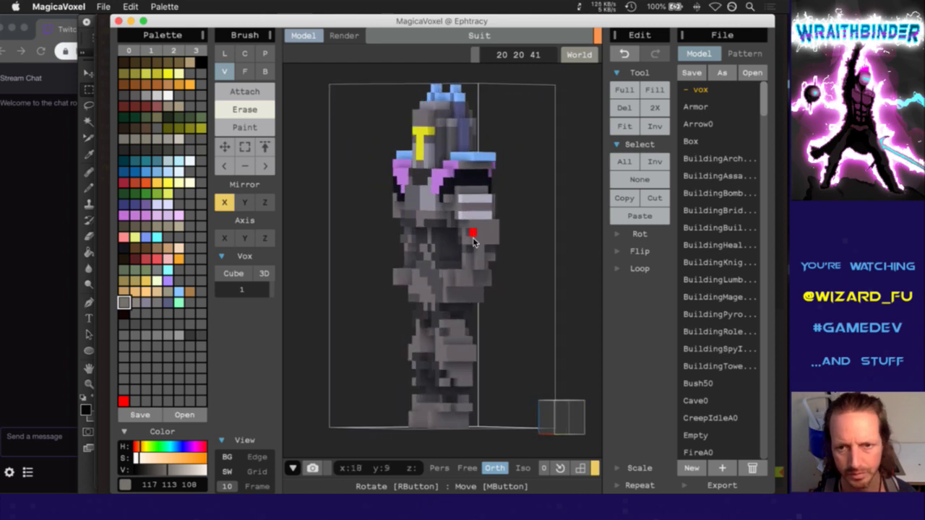
{"action": "left_click", "coordinate": [560, 423]}
{"action": "right_click_drag", "start_coordinate": [482, 424], "coordinate": [530, 422]}
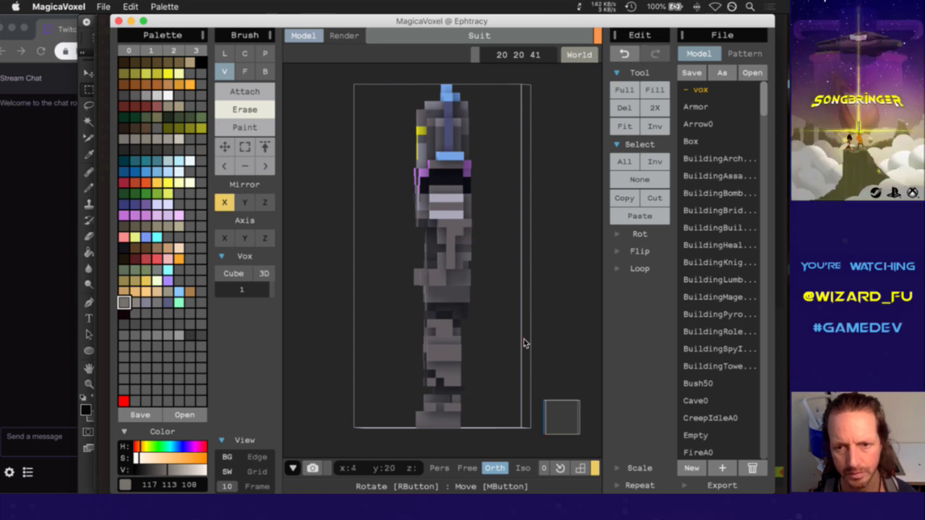
{"action": "left_click", "coordinate": [547, 421]}
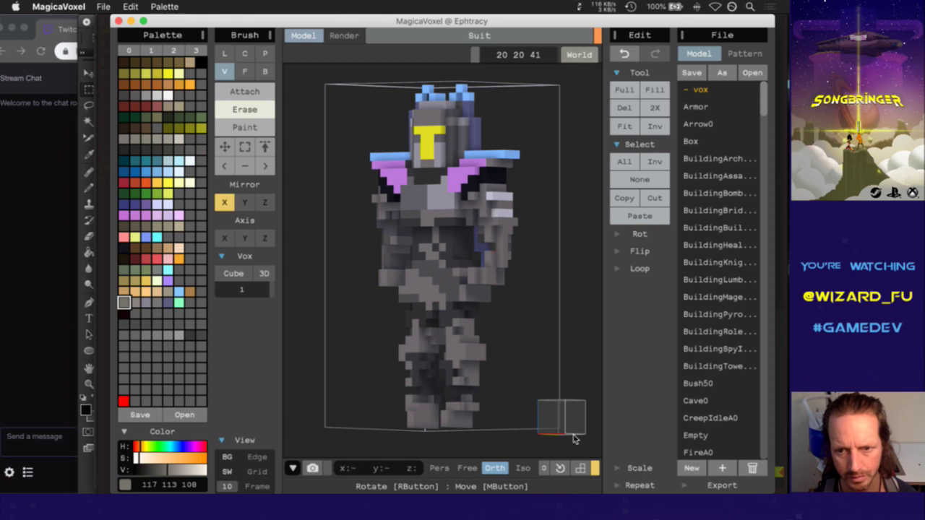
{"action": "right_click_drag", "start_coordinate": [574, 438], "coordinate": [501, 440]}
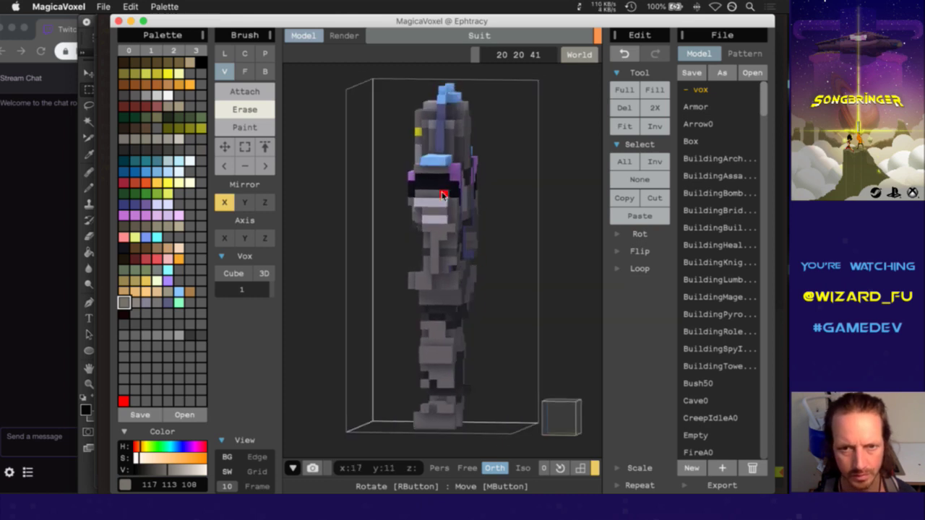
Undo the last erased voxel near the shoulders and erase the outer voxels just above the light arm bands
{"action": "right_click_drag", "start_coordinate": [578, 409], "coordinate": [525, 438]}
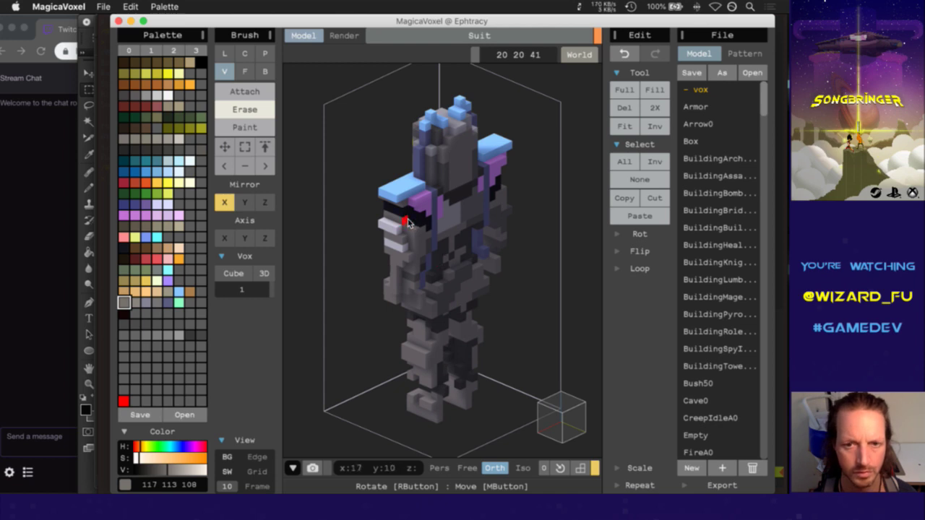
{"action": "key", "text": "super+z"}
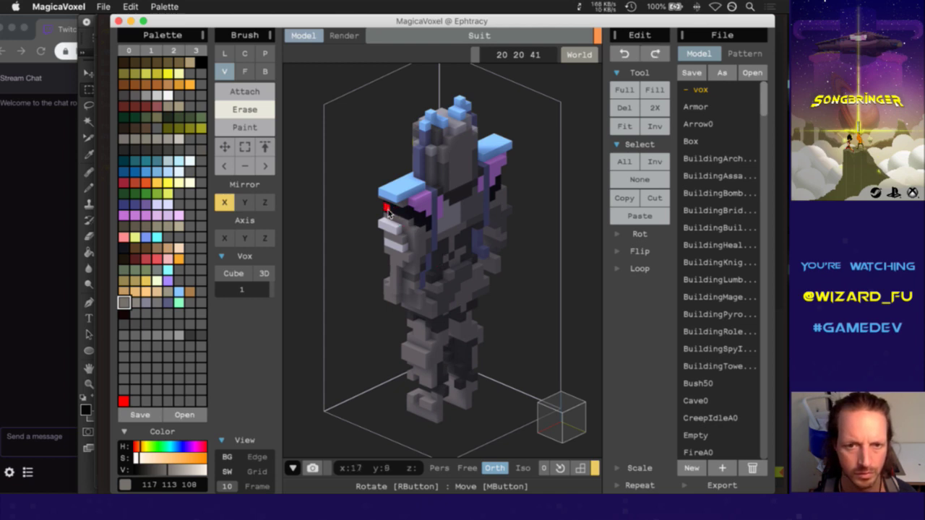
{"action": "left_click", "coordinate": [386, 210]}
Erase outer voxels along the thighs, knees and shins to round the sides of both legs
{"action": "mouse_move", "coordinate": [549, 409]}
{"action": "right_mouse_down"}
{"action": "mouse_move", "coordinate": [638, 413]}
{"action": "mouse_move", "coordinate": [642, 384]}
{"action": "mouse_move", "coordinate": [698, 420]}
{"action": "mouse_move", "coordinate": [731, 388]}
{"action": "right_mouse_up"}
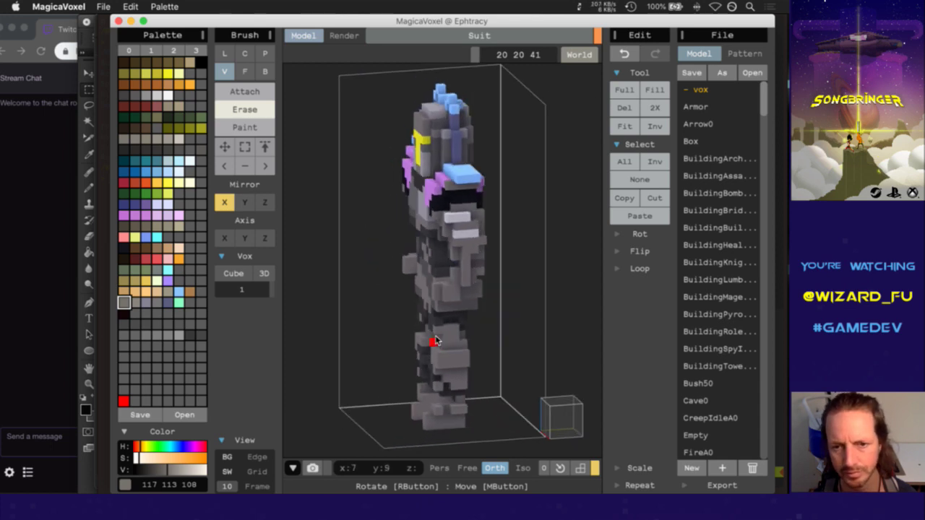
{"action": "right_click_drag", "start_coordinate": [570, 422], "coordinate": [543, 395]}
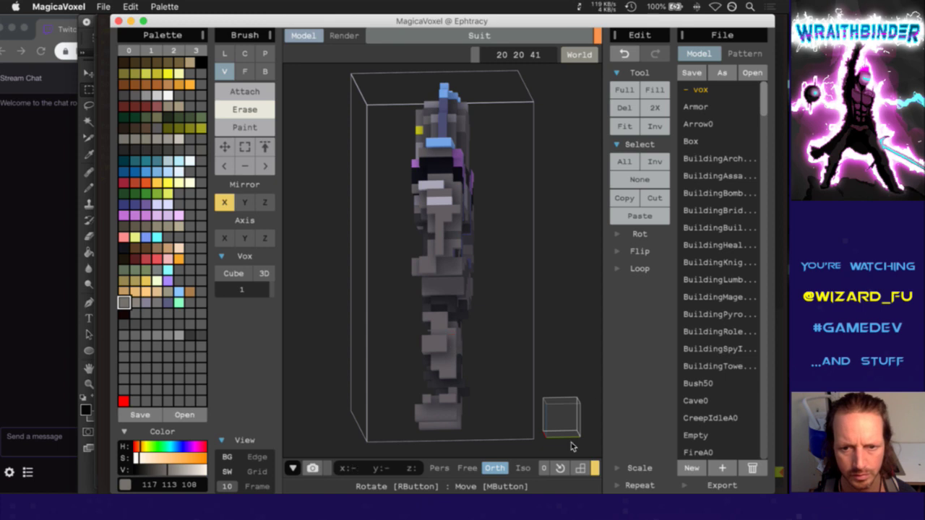
{"action": "left_click", "coordinate": [556, 415]}
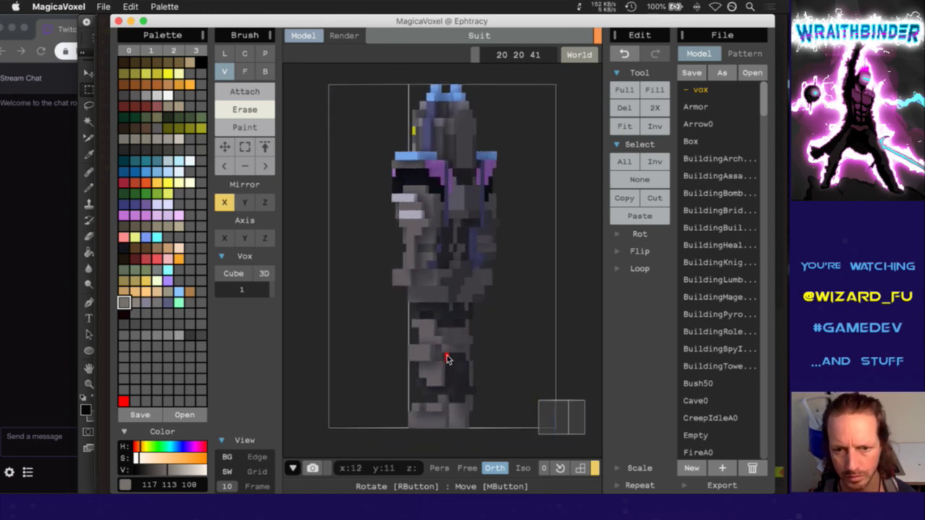
{"action": "left_click_drag", "start_coordinate": [577, 426], "coordinate": [596, 417]}
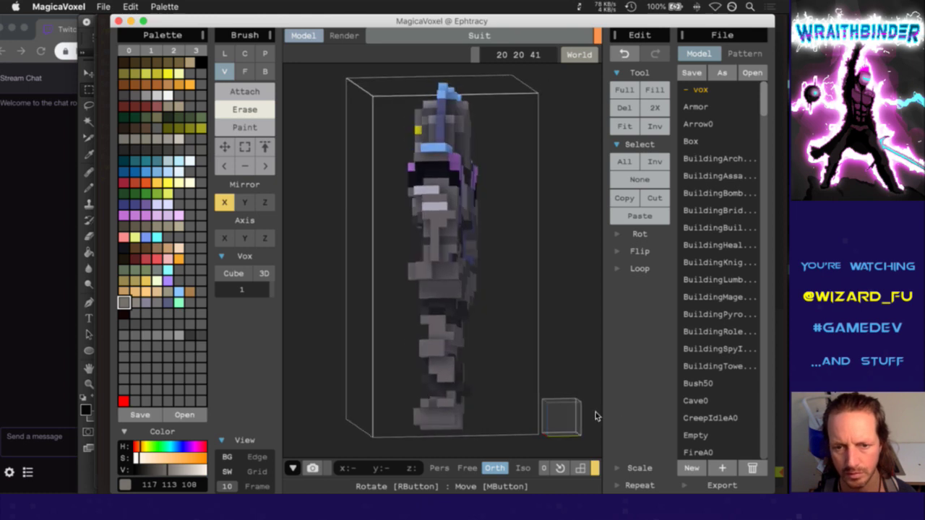
{"action": "right_click_drag", "start_coordinate": [596, 416], "coordinate": [638, 430]}
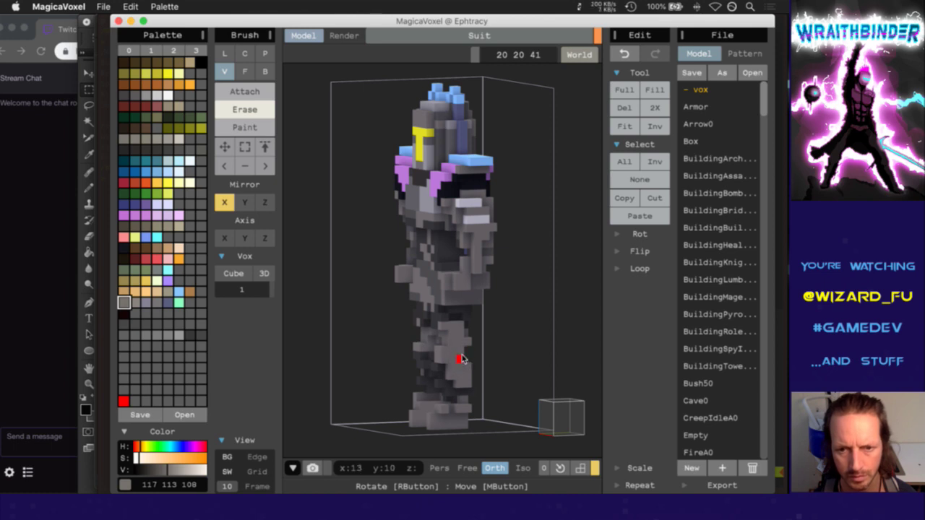
{"action": "mouse_move", "coordinate": [571, 419]}
{"action": "right_mouse_down"}
{"action": "mouse_move", "coordinate": [655, 406]}
{"action": "mouse_move", "coordinate": [636, 427]}
{"action": "mouse_move", "coordinate": [437, 369]}
{"action": "right_mouse_up"}
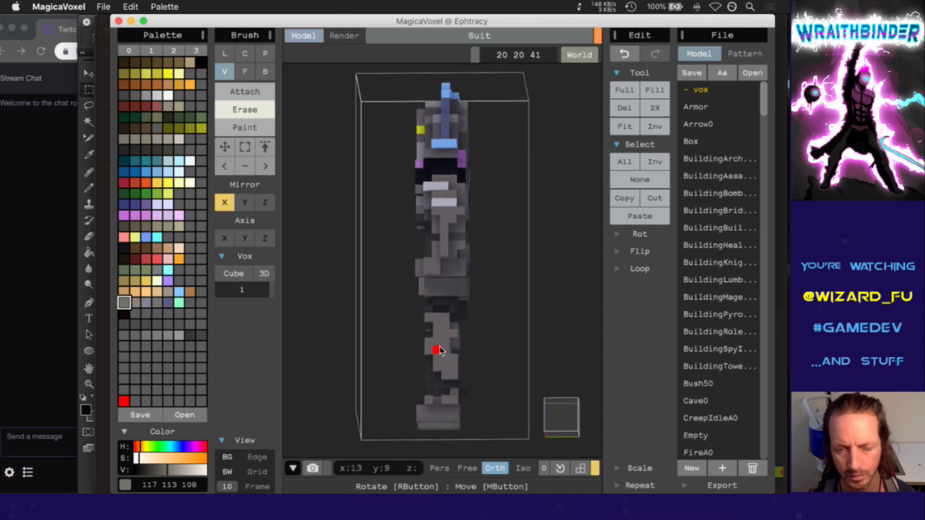
Erase the remaining protruding outer voxels on the lower legs above the boots
{"action": "left_click", "coordinate": [556, 416]}
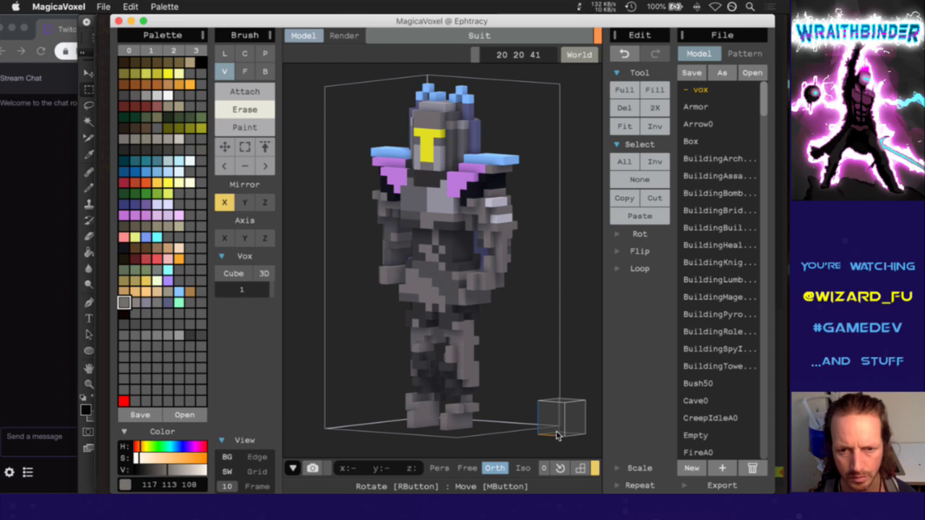
{"action": "left_click", "coordinate": [540, 400]}
{"action": "right_click_drag", "start_coordinate": [539, 397], "coordinate": [538, 416]}
{"action": "left_click", "coordinate": [538, 420]}
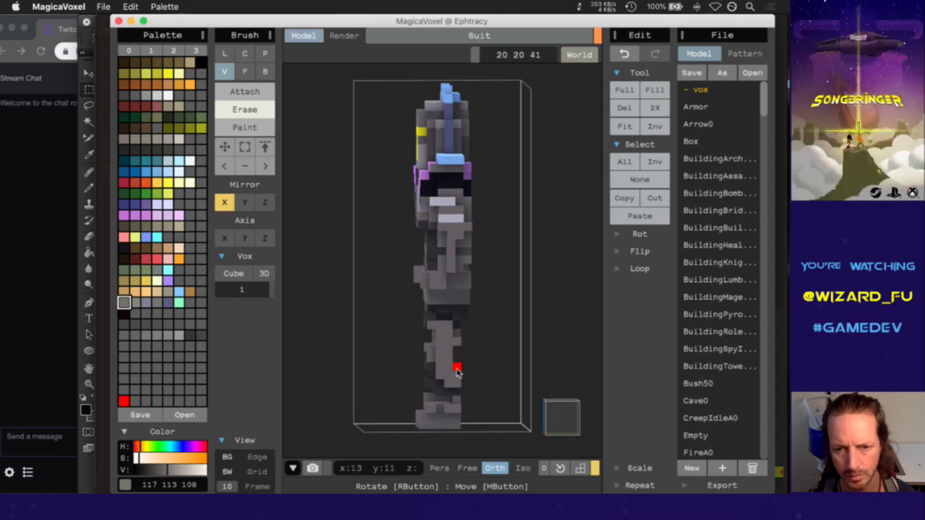
{"action": "right_click_drag", "start_coordinate": [539, 423], "coordinate": [597, 392]}
Attach a layer of grey voxels to the outer sides of both boots
{"action": "key", "text": "g"}
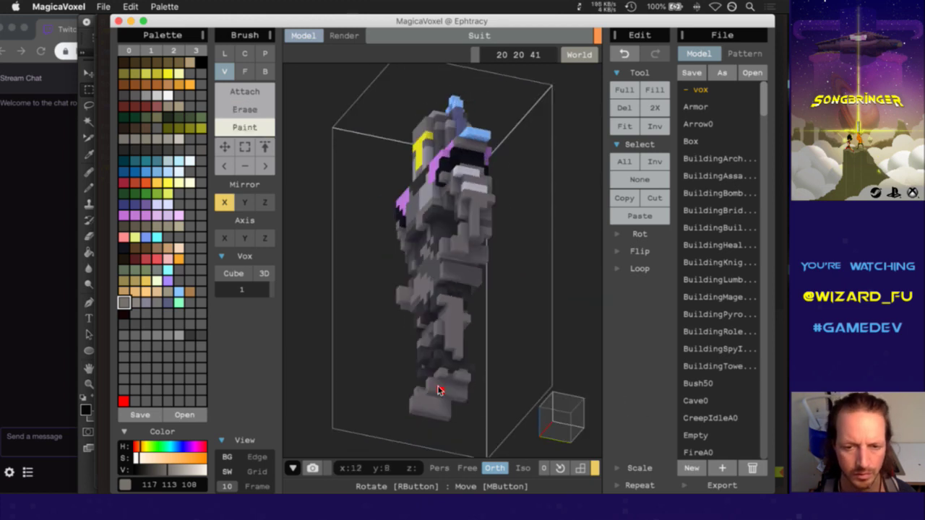
{"action": "key", "text": "1"}
{"action": "left_click_drag", "start_coordinate": [437, 387], "coordinate": [465, 394]}
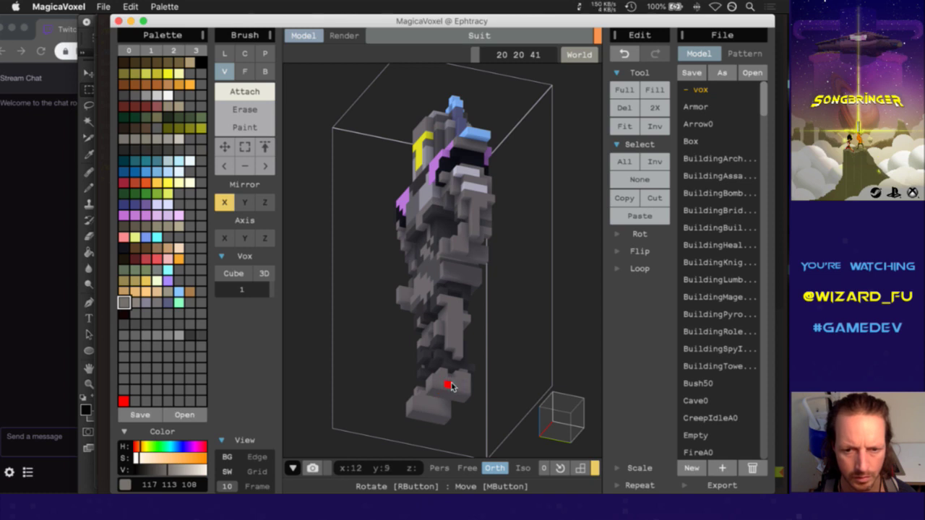
{"action": "left_click_drag", "start_coordinate": [553, 425], "coordinate": [601, 442]}
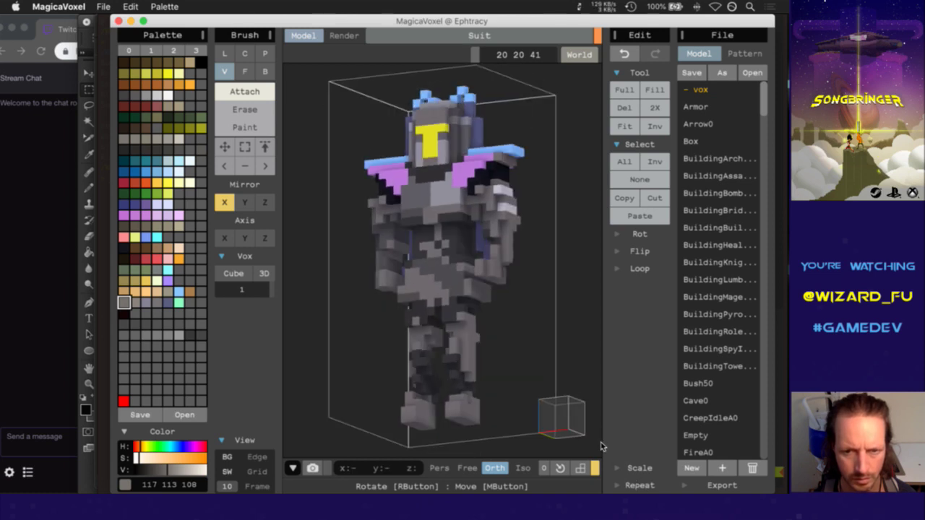
{"action": "right_click_drag", "start_coordinate": [601, 447], "coordinate": [457, 437]}
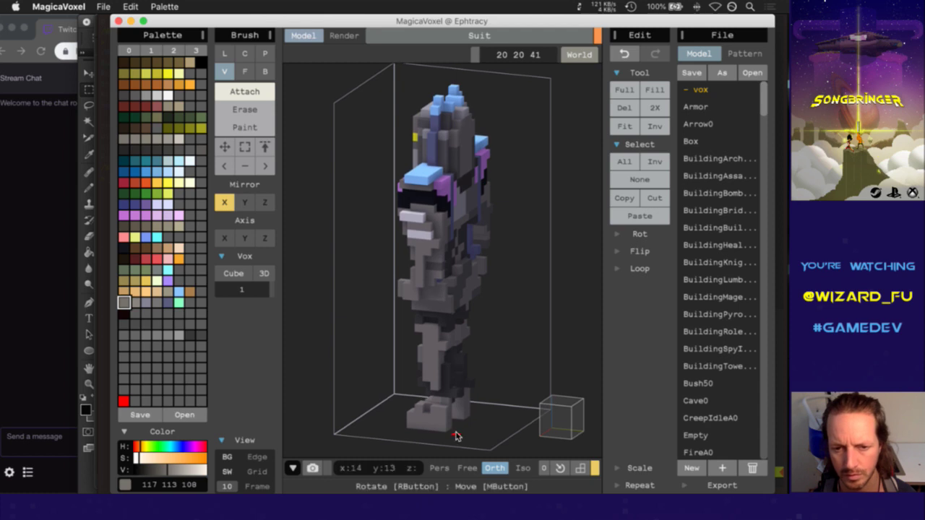
Erase stray voxels on top of the boots and attach a grey voxel at the front of the ankles
{"action": "key", "text": "ctrl"}
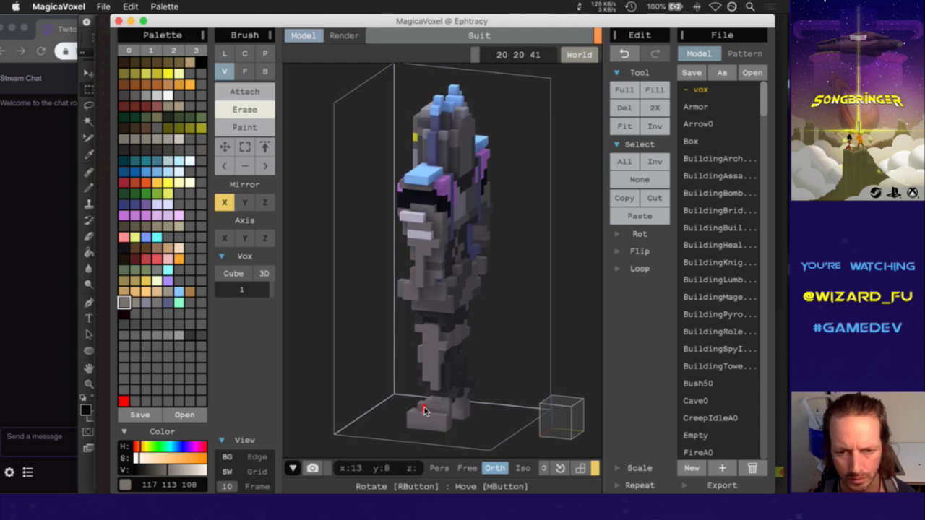
{"action": "left_click", "coordinate": [566, 423]}
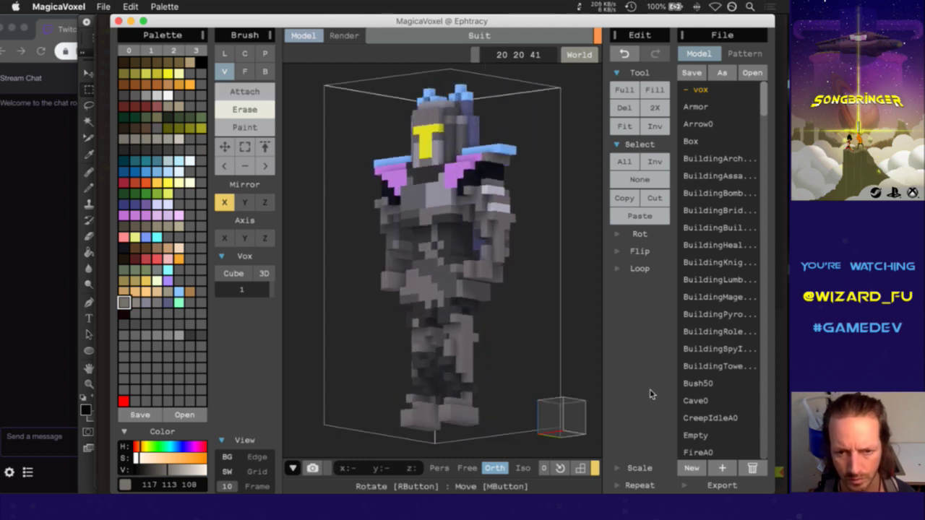
{"action": "key", "text": "alt"}
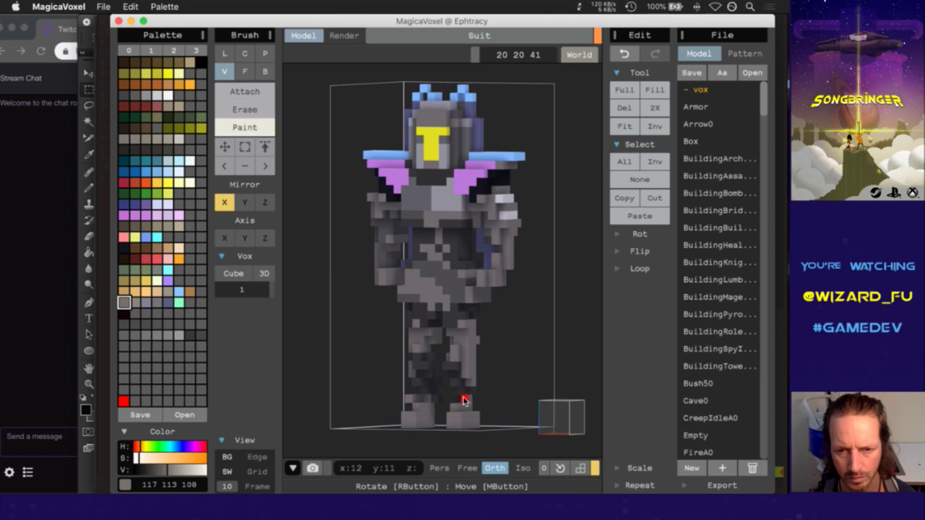
{"action": "key", "text": "t"}
{"action": "left_click", "coordinate": [464, 401]}
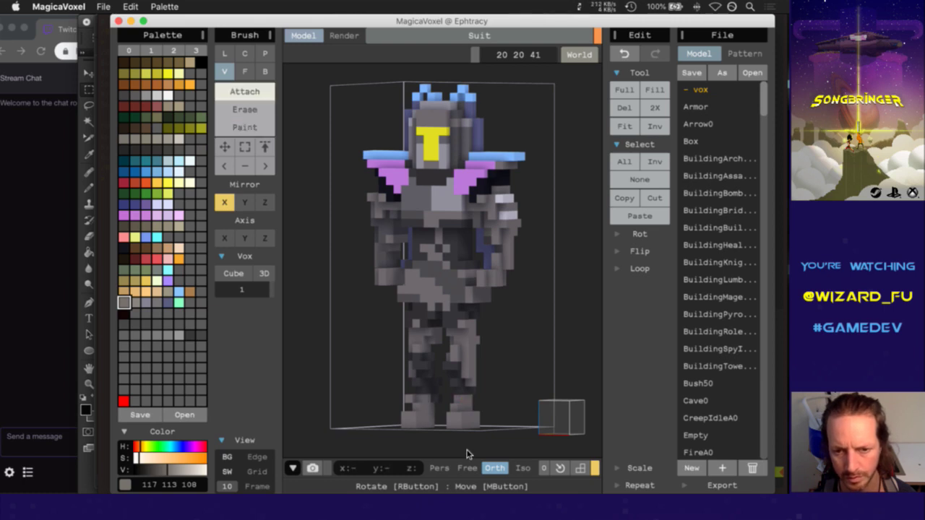
Undo the last voxel edit on the boots
{"action": "key", "text": "alt"}
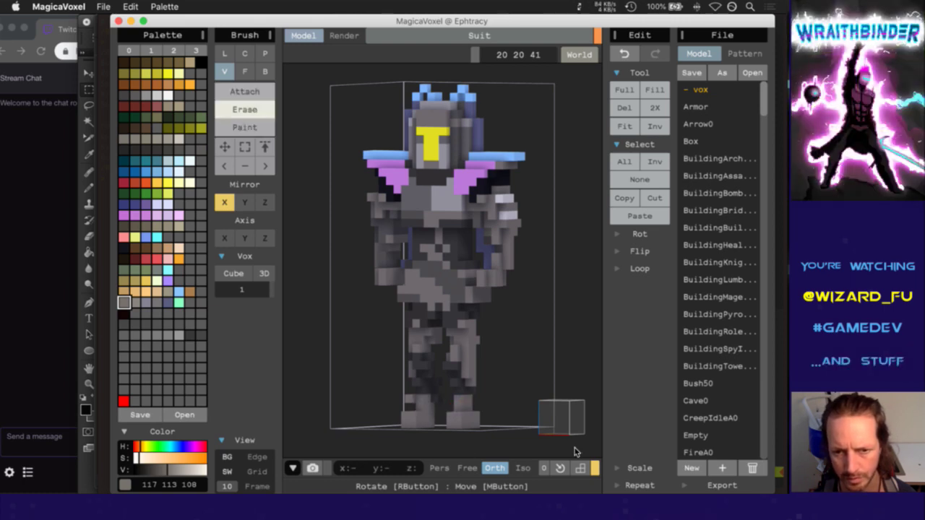
{"action": "right_click_drag", "start_coordinate": [578, 452], "coordinate": [486, 440]}
{"action": "key", "text": "super+z"}
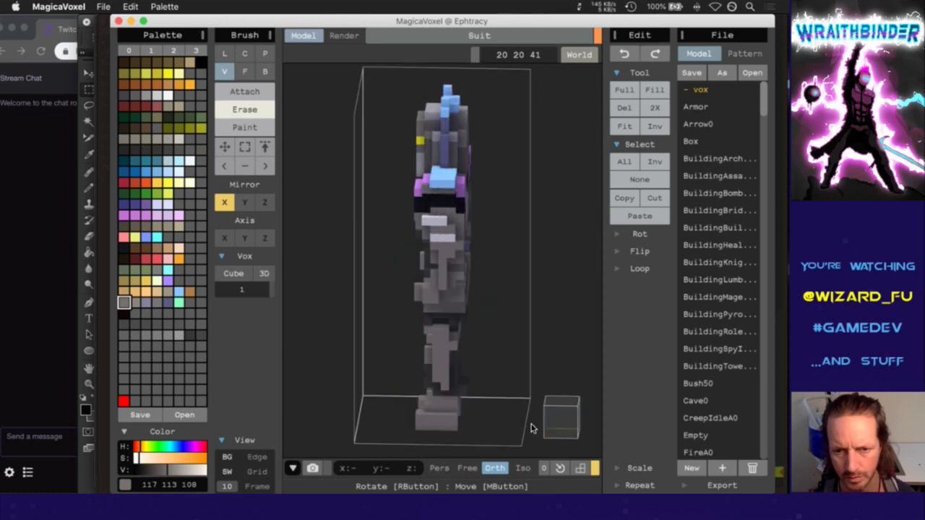
Erase the stray outer voxels at the ankles just above the boots
{"action": "right_click_drag", "start_coordinate": [547, 409], "coordinate": [712, 392]}
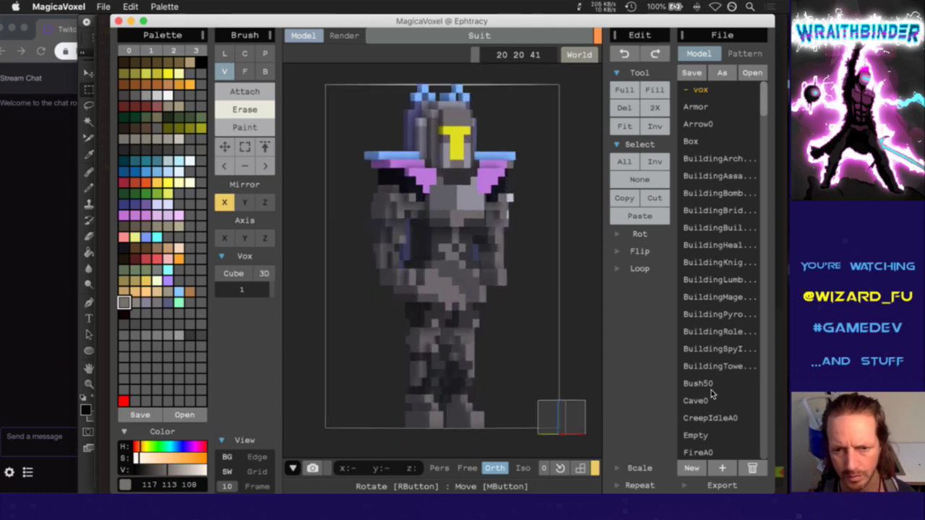
{"action": "left_click", "coordinate": [409, 396]}
{"action": "right_click_drag", "start_coordinate": [569, 417], "coordinate": [356, 416]}
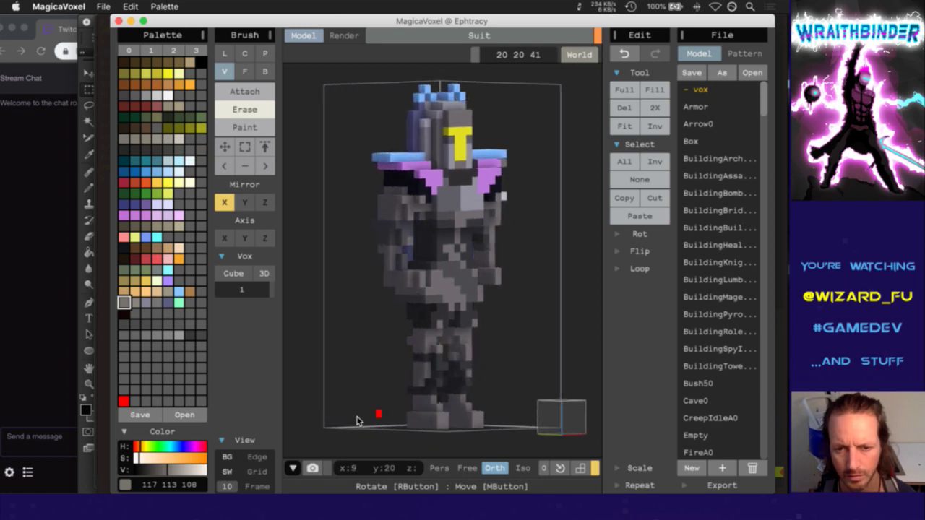
{"action": "left_click", "coordinate": [423, 393], "text": "alt"}
{"action": "left_click", "coordinate": [427, 399], "text": "alt"}
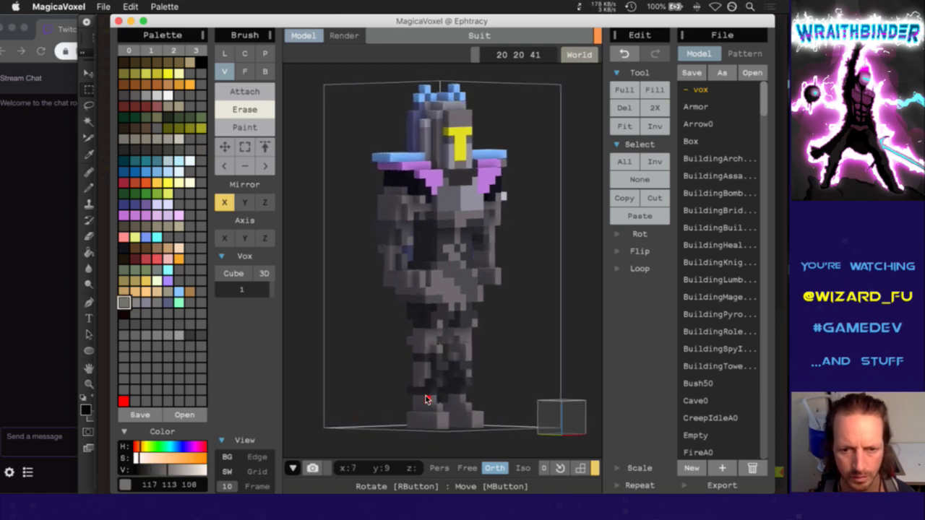
Touch up the ankles above the boots with attached grey voxels, using dark grey (56 56 56) on the outer side of the lower leg
{"action": "key", "text": "g"}
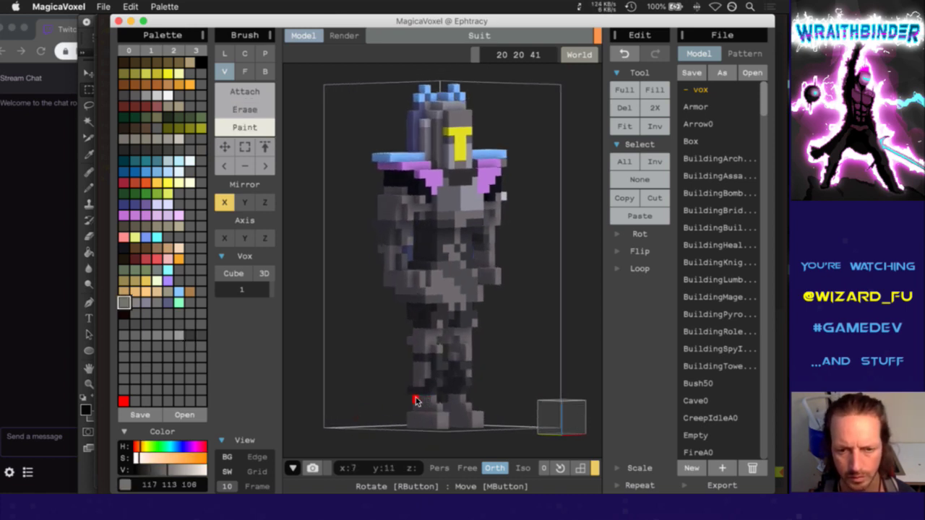
{"action": "key", "text": "1"}
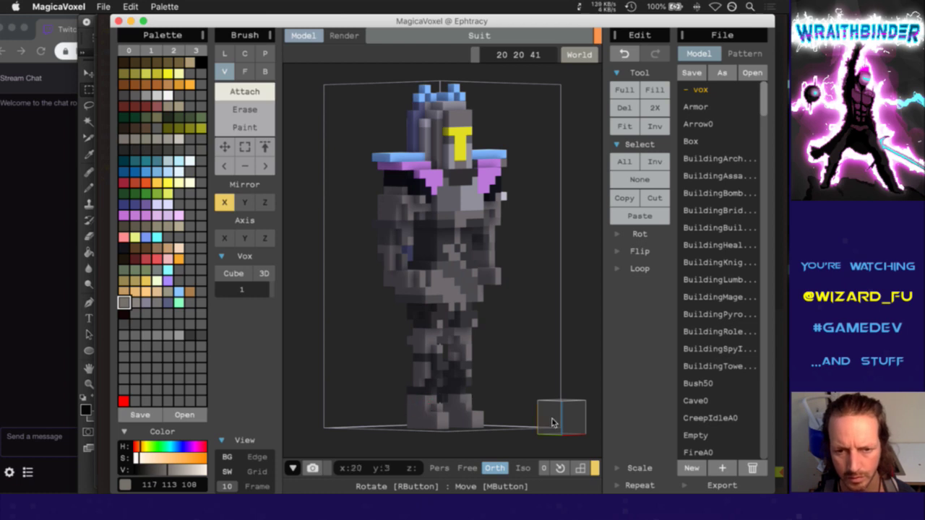
{"action": "right_click_drag", "start_coordinate": [554, 423], "coordinate": [392, 360]}
{"action": "right_click_drag", "start_coordinate": [561, 415], "coordinate": [691, 436]}
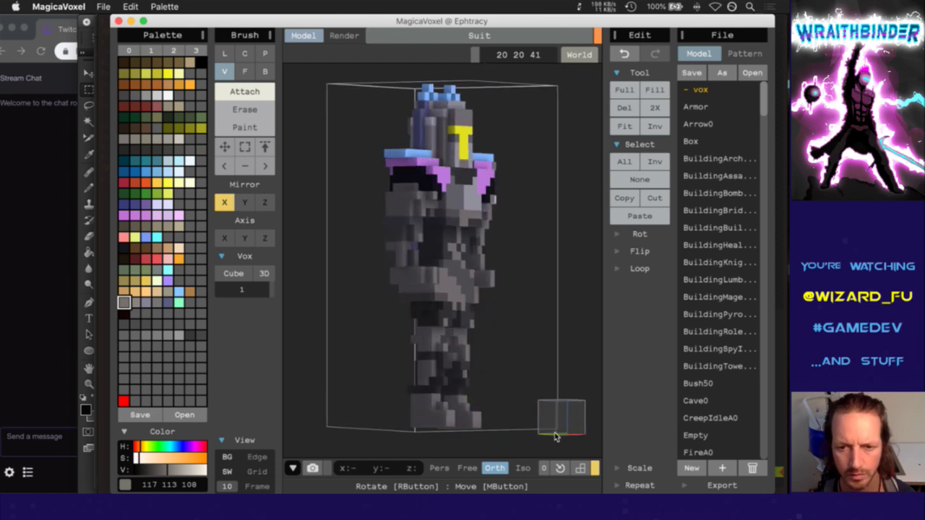
{"action": "right_click_drag", "start_coordinate": [554, 432], "coordinate": [609, 438]}
{"action": "left_click", "coordinate": [446, 396], "text": "alt"}
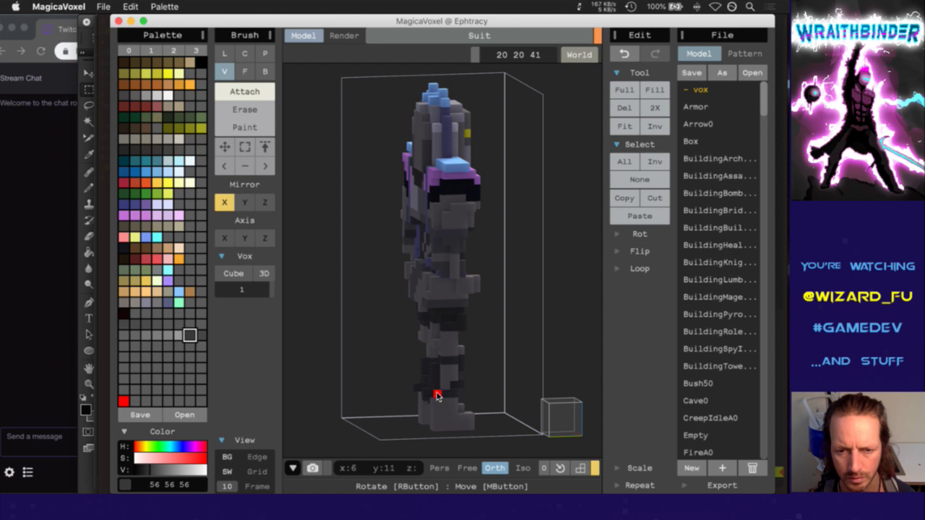
{"action": "right_click_drag", "start_coordinate": [562, 425], "coordinate": [615, 424]}
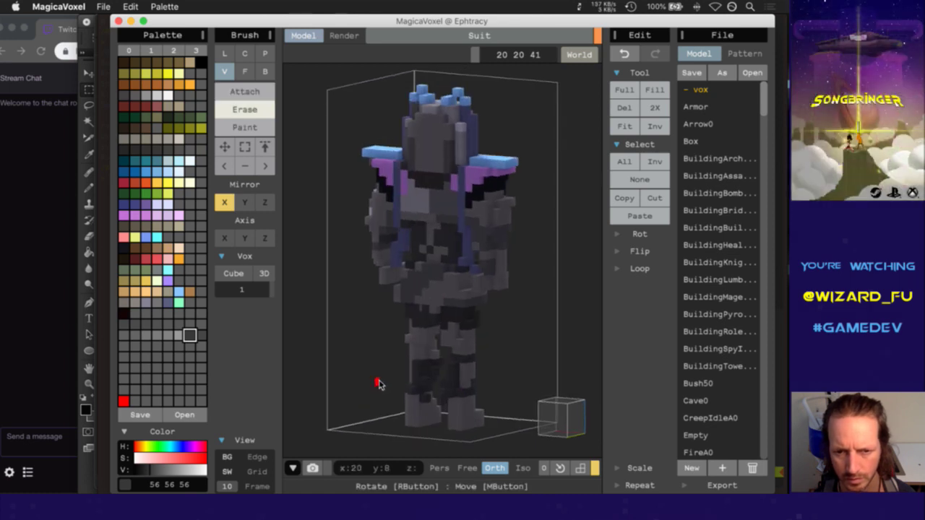
{"action": "right_click_drag", "start_coordinate": [489, 413], "coordinate": [370, 405]}
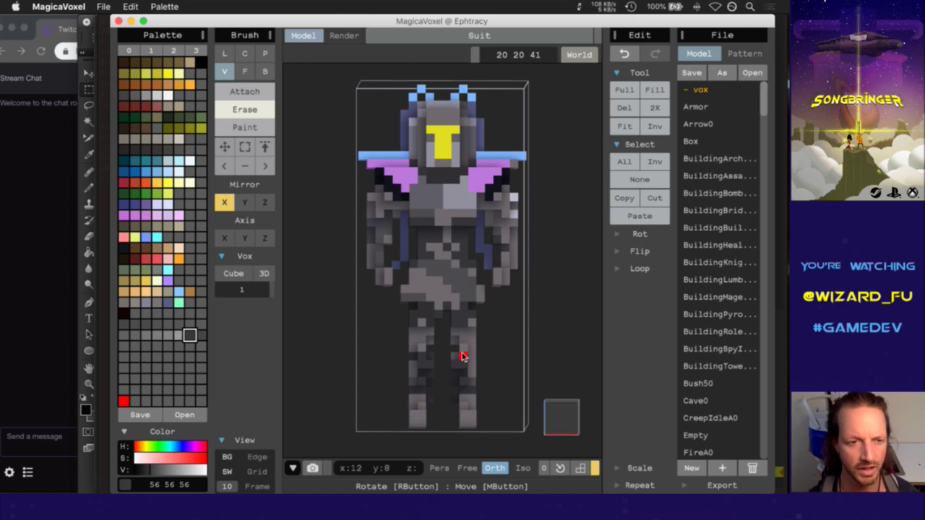
Switch to iTerm2, rebuild and run Wraithbinder with the previous make command to check the Suit in the game, and quit the game
{"action": "key", "text": "super+Tab"}
{"action": "key", "text": "super+Tab"}
{"action": "key", "text": "super+Tab"}
{"action": "key", "text": "super+shift+Tab"}
{"action": "key", "text": "super+shift+Tab"}
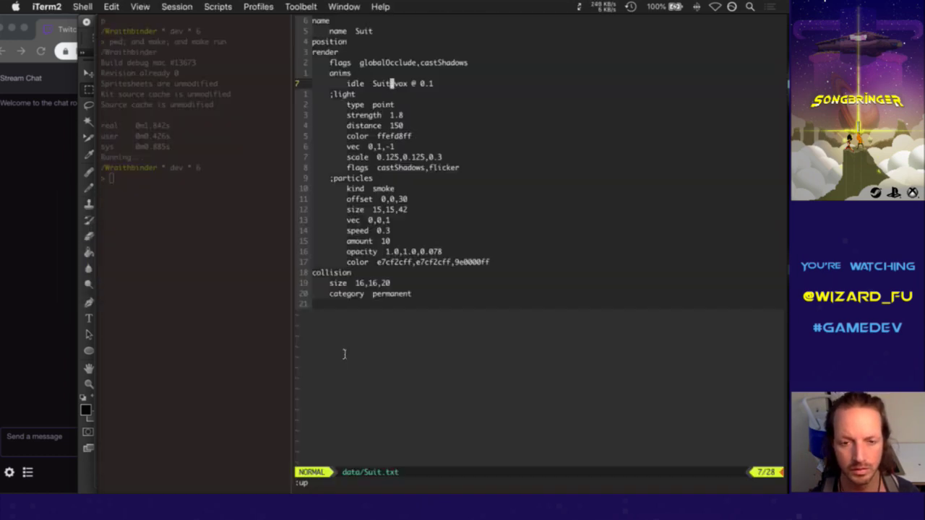
{"action": "key", "text": "super+["}
{"action": "key", "text": "ctrl+l"}
{"action": "key", "text": "Up"}
{"action": "key", "text": "Return"}
{"action": "key", "text": "super+]"}
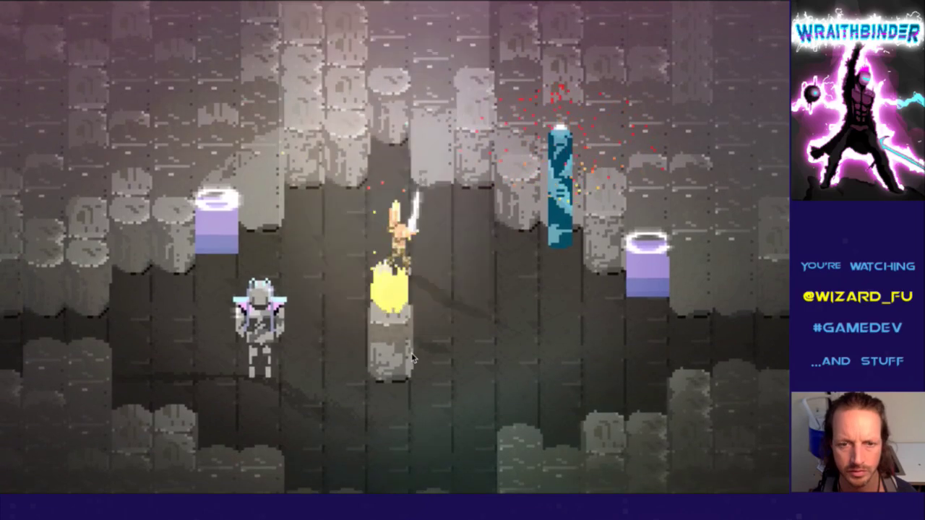
{"action": "key", "text": "super+q"}
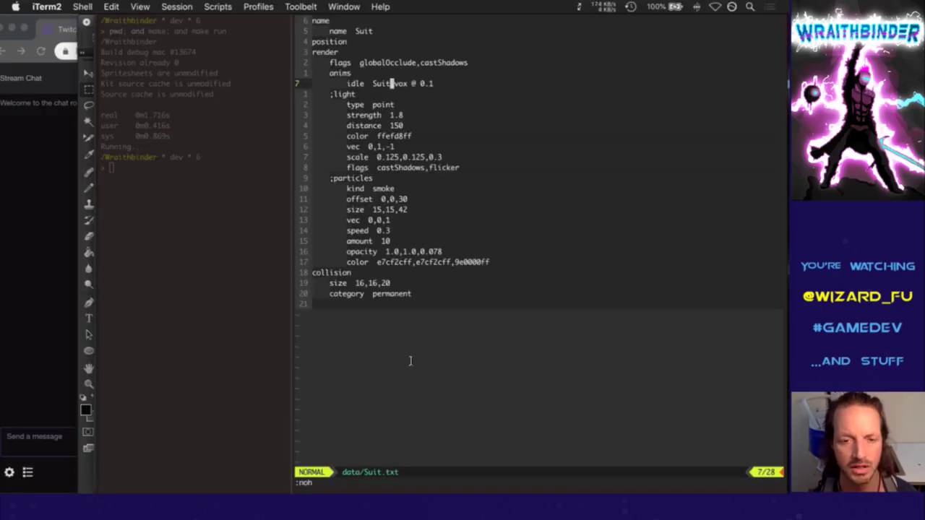
Suspend the text editor, check the repository status with gs, and clear the terminal
{"action": "key", "text": "ctrl+z"}
{"action": "type", "text": "gs"}
{"action": "key", "text": "Return"}
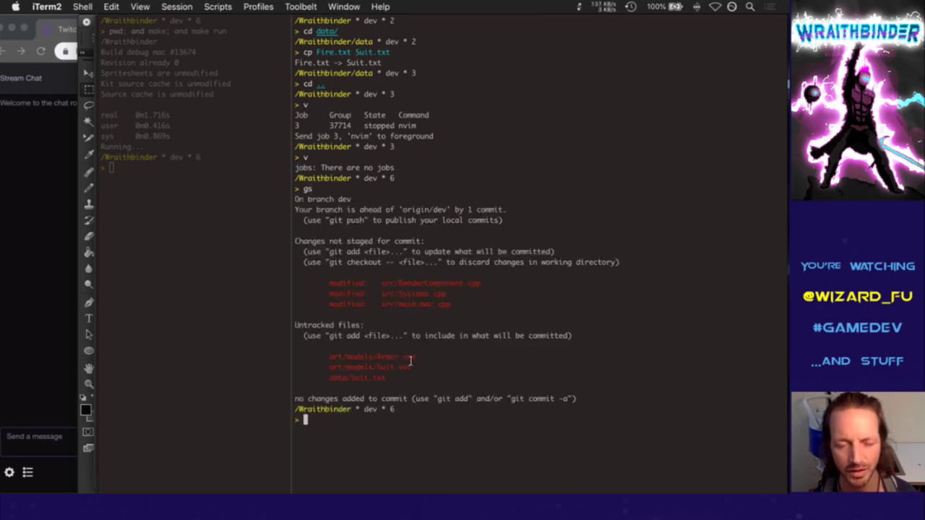
{"action": "type", "text": "clear"}
{"action": "key", "text": "Return"}
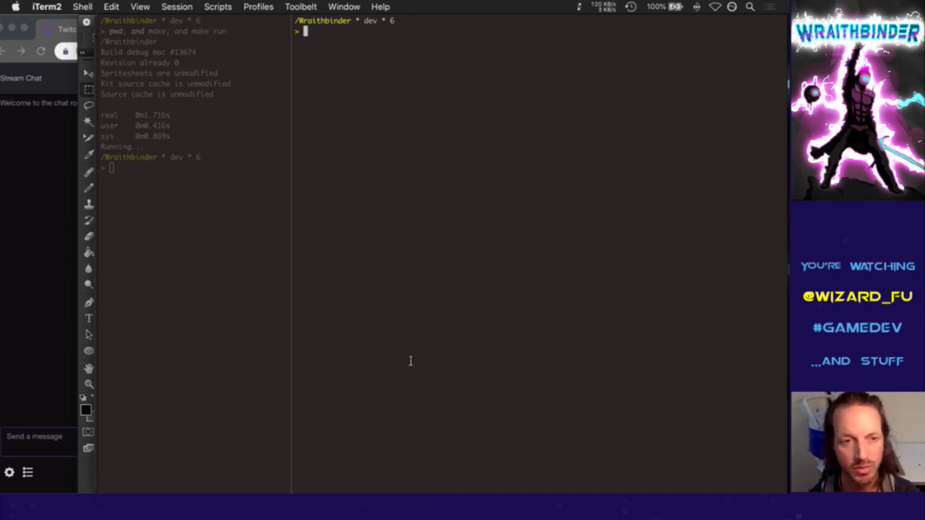
{"action": "key", "text": "Return"}
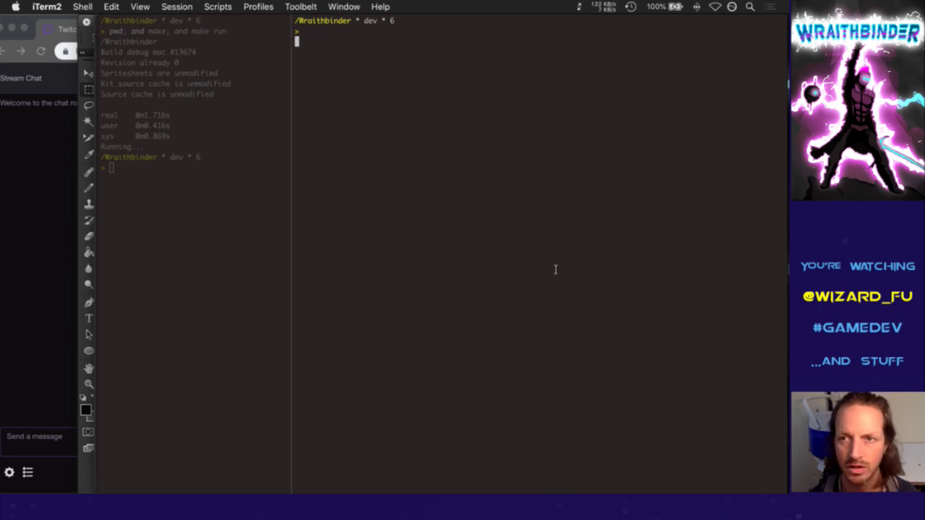
Open Gameshow to check the stream's dropped frames and bitrate, and minimize its window
{"action": "key", "text": "F4"}
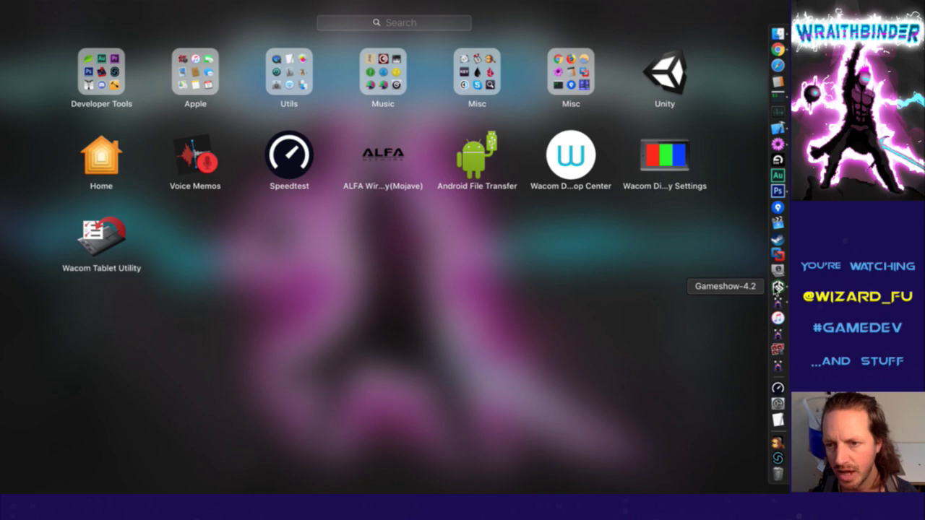
{"action": "left_click", "coordinate": [778, 287]}
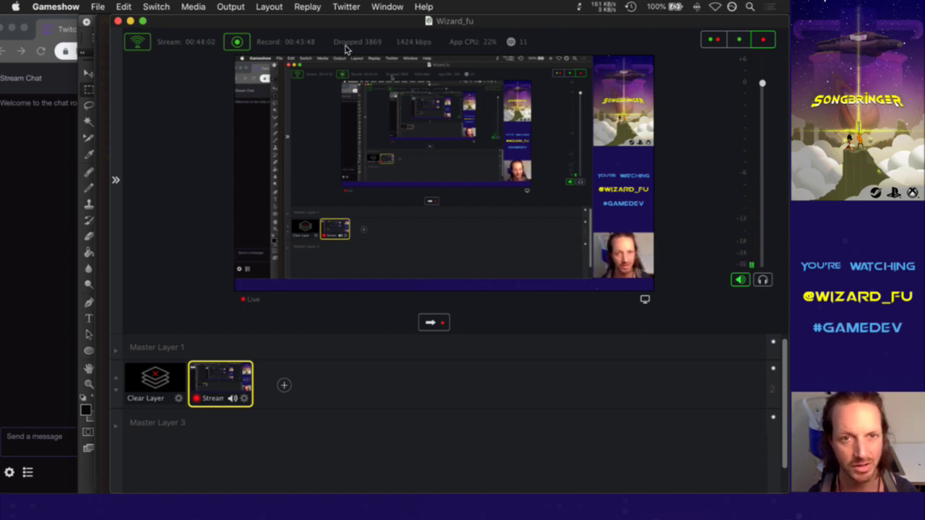
{"action": "left_click", "coordinate": [130, 21]}
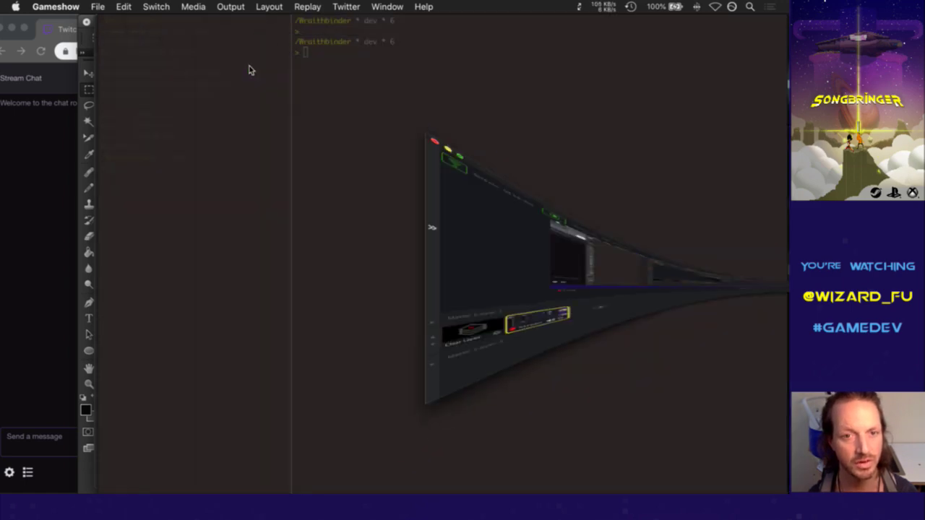
Switch to Photoshop and close the KageFloating0.png document
{"action": "key", "text": "super+Tab"}
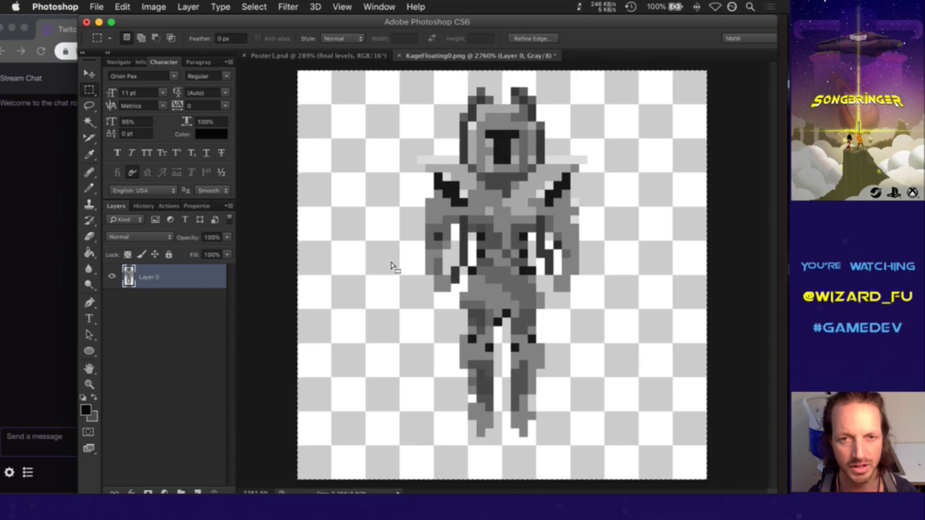
{"action": "key", "text": "super+w"}
{"action": "key", "text": "Escape"}
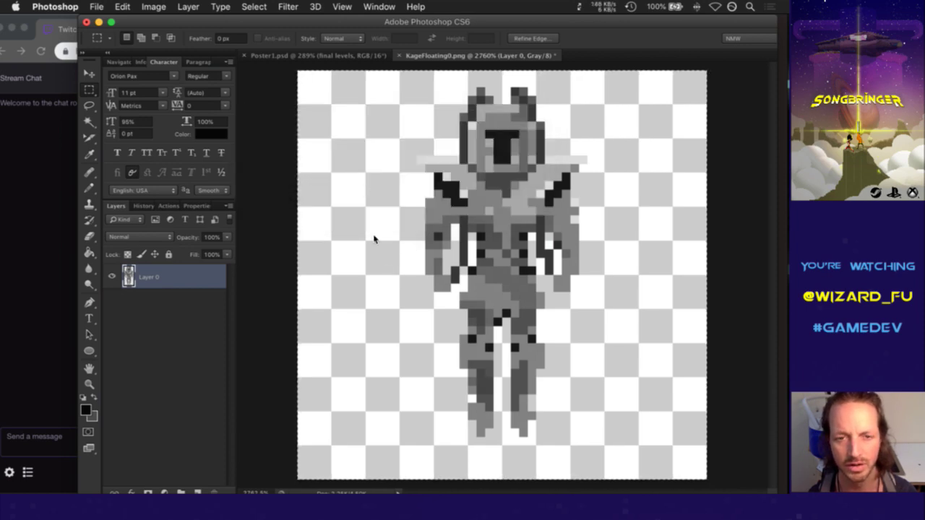
{"action": "key", "text": "super+w"}
{"action": "key", "text": "super+Tab"}
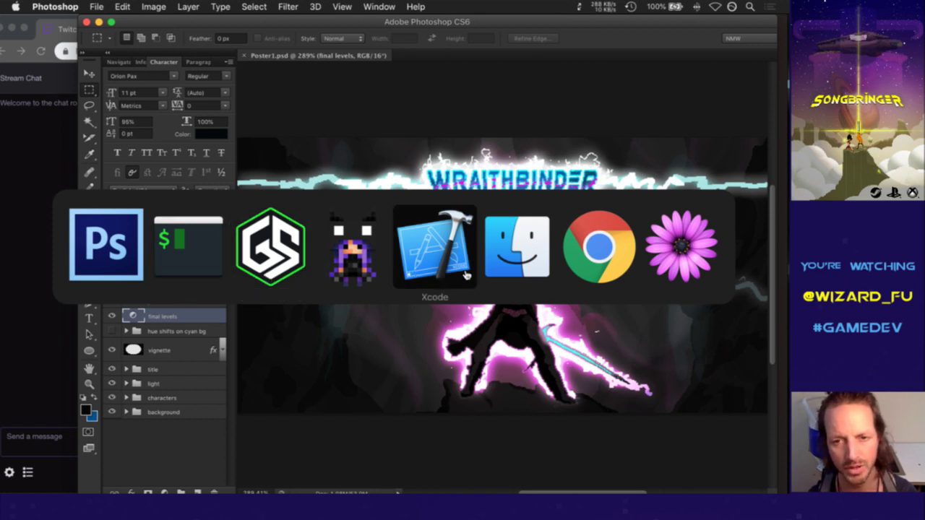
{"action": "left_click", "coordinate": [186, 239]}
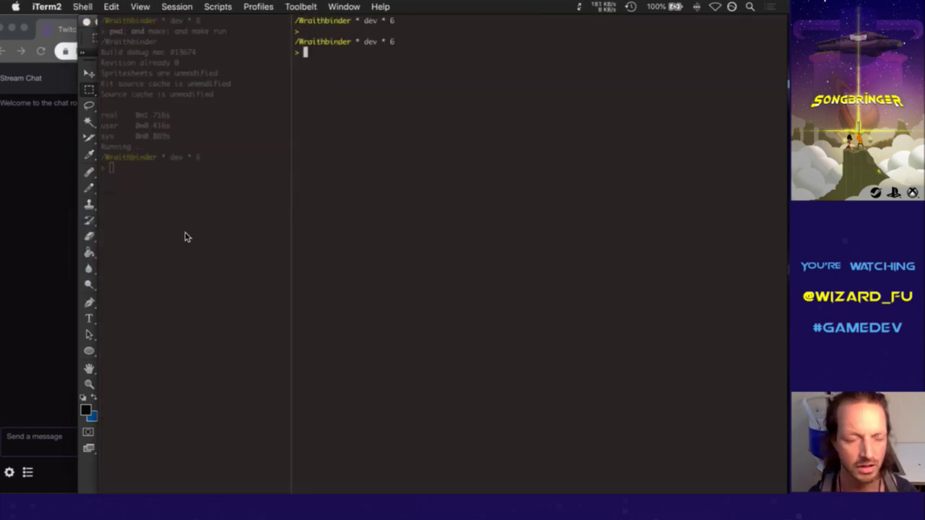
{"action": "type", "text": "open current/"}
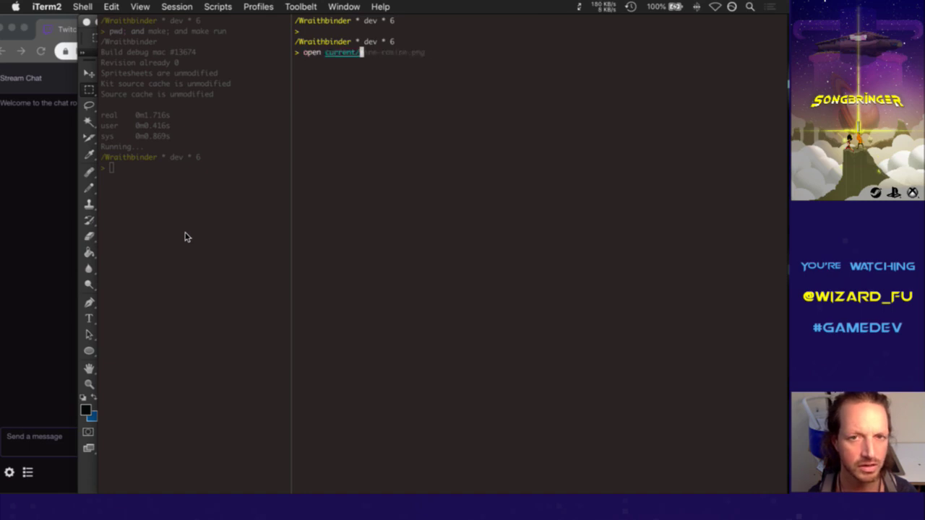
{"action": "key", "text": "BackSpace"}
{"action": "key", "text": "BackSpace"}
{"action": "key", "text": "BackSpace"}
{"action": "key", "text": "BackSpace"}
{"action": "key", "text": "BackSpace"}
{"action": "key", "text": "BackSpace"}
{"action": "key", "text": "BackSpace"}
{"action": "key", "text": "BackSpace"}
{"action": "key", "text": "BackSpace"}
{"action": "key", "text": "BackSpace"}
{"action": "key", "text": "BackSpace"}
{"action": "key", "text": "BackSpace"}
{"action": "key", "text": "BackSpace"}
Switch to Finder, open the current folder inside Wraithbinder, and close the extra Finder window
{"action": "key", "text": "super+Tab"}
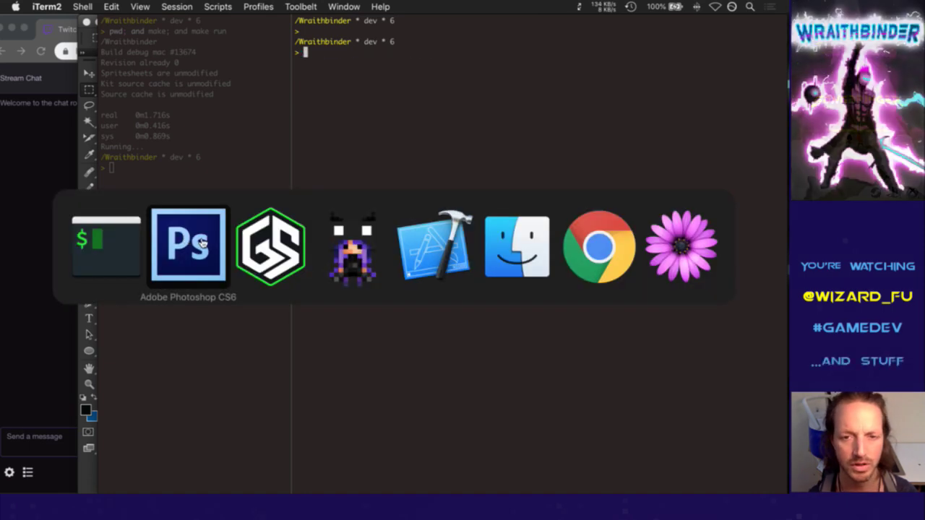
{"action": "left_click", "coordinate": [503, 229]}
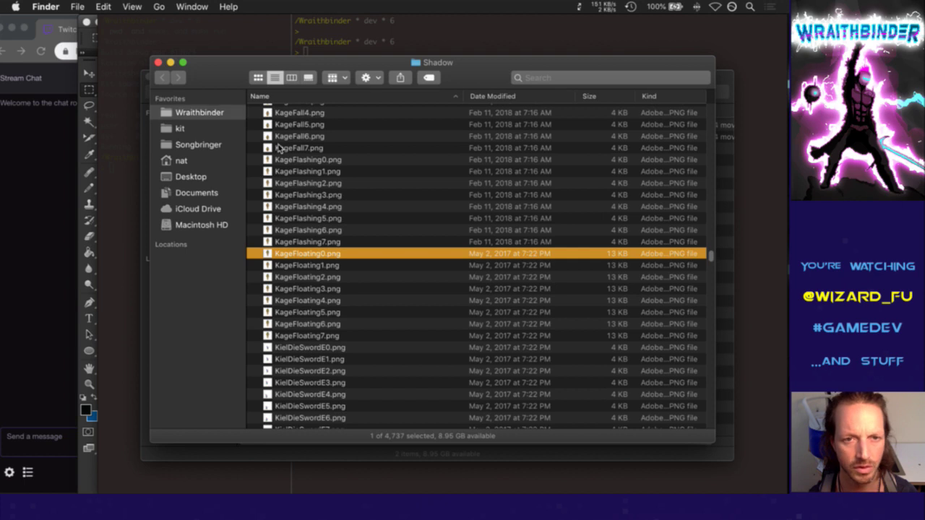
{"action": "left_click", "coordinate": [204, 113]}
{"action": "left_click_drag", "start_coordinate": [227, 78], "coordinate": [332, 70]}
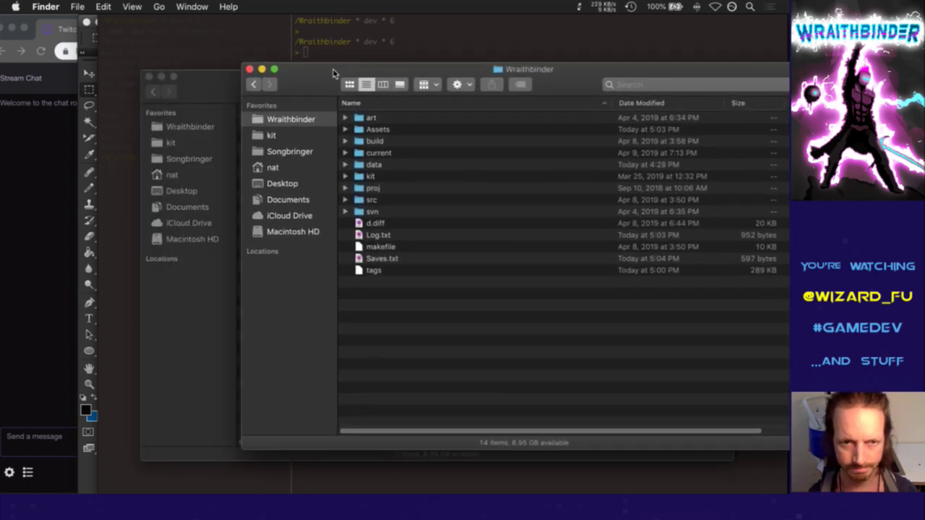
{"action": "left_click", "coordinate": [149, 77]}
{"action": "double_click", "coordinate": [376, 152]}
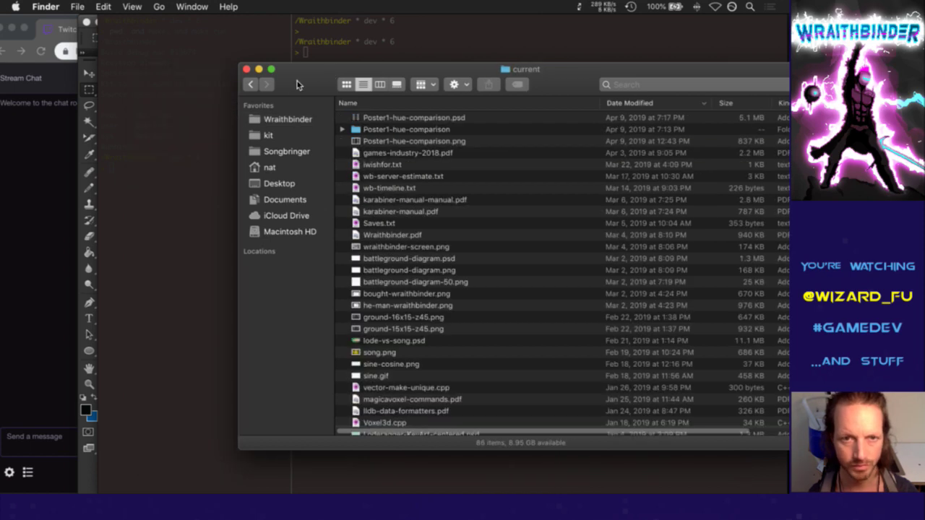
{"action": "left_click_drag", "start_coordinate": [297, 85], "coordinate": [234, 82]}
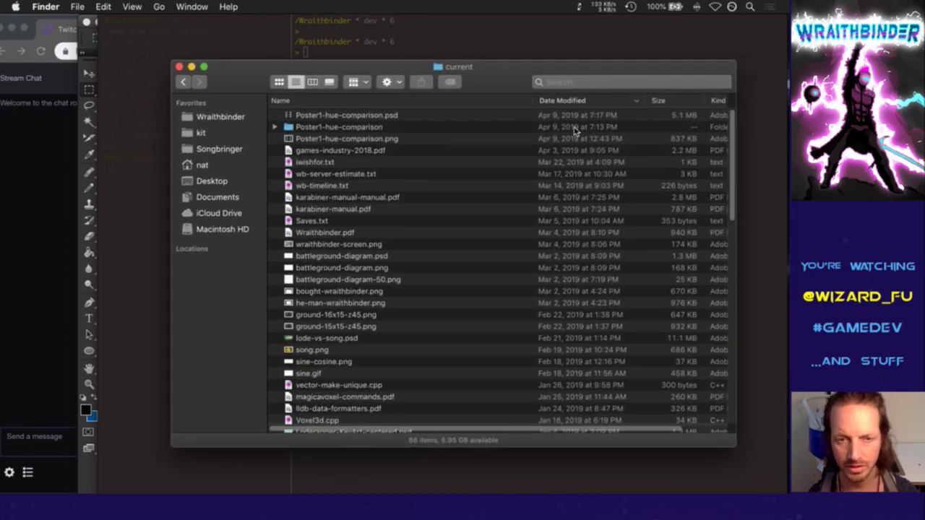
Open battleground-diagram.psd in Photoshop and enlarge the diagram to 110% for reading
{"action": "double_click", "coordinate": [384, 257]}
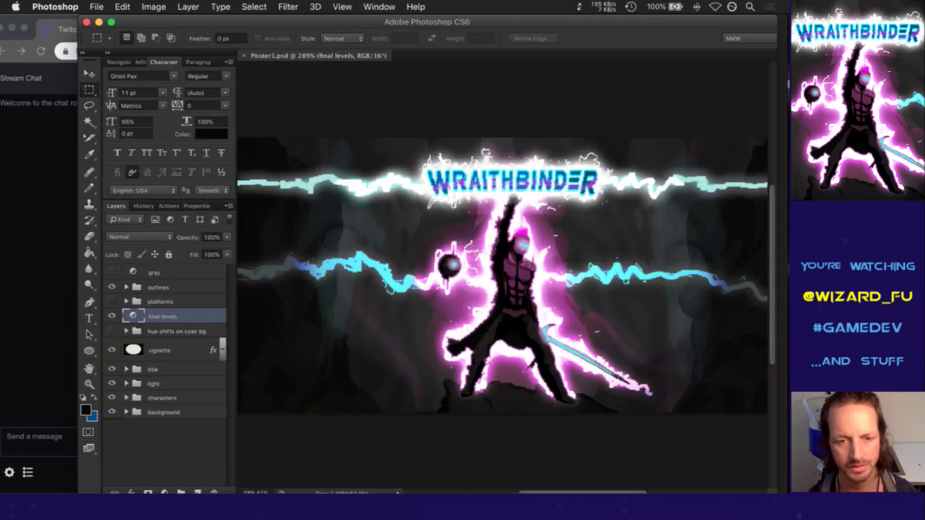
{"action": "key", "text": "super+0"}
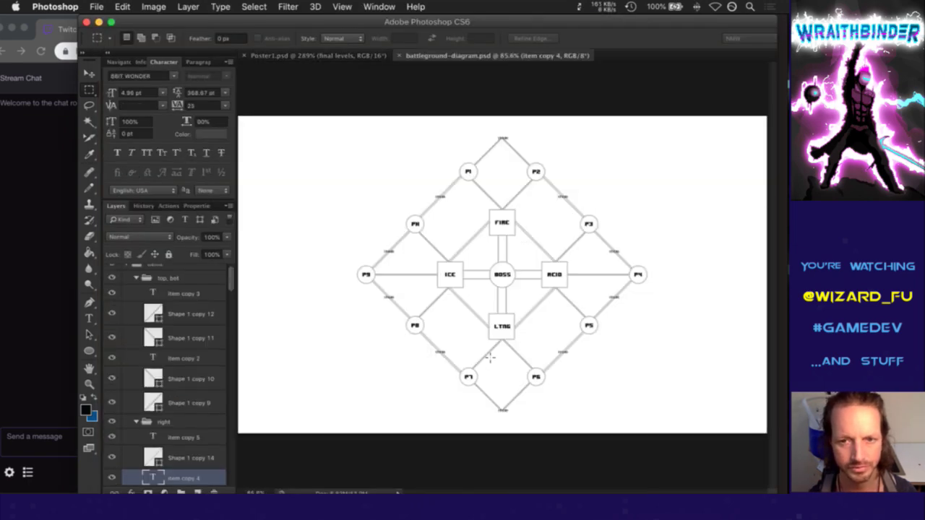
{"action": "left_click", "coordinate": [512, 284], "text": "super"}
{"action": "left_click", "coordinate": [512, 285], "text": "super"}
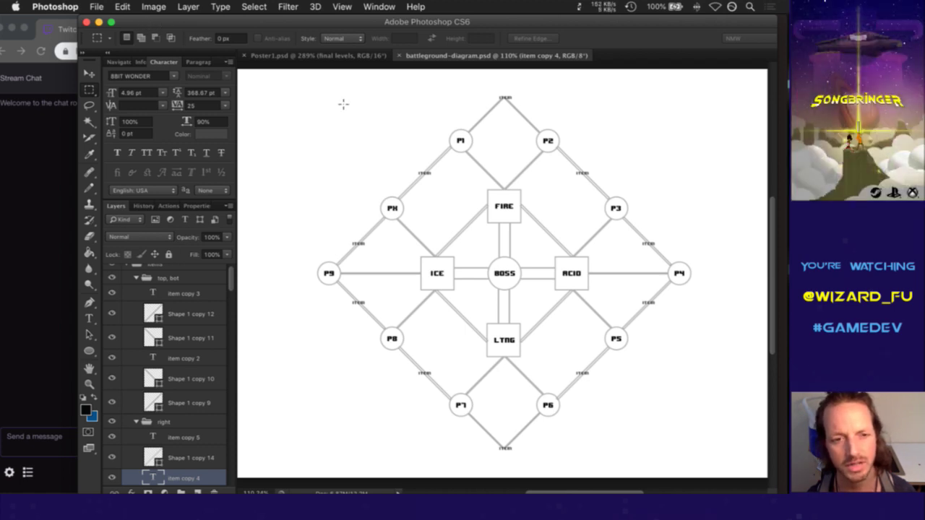
Copy the whole battleground diagram merged and paste it into a new document of the default size
{"action": "key", "text": "super+a"}
{"action": "key", "text": "shift+super+c"}
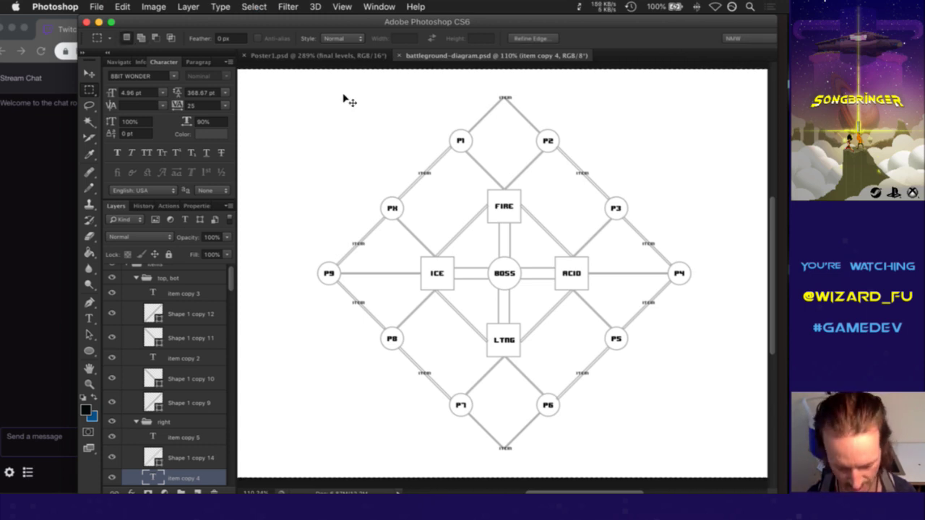
{"action": "key", "text": "super+n"}
{"action": "key", "text": "Return"}
{"action": "key", "text": "super+v"}
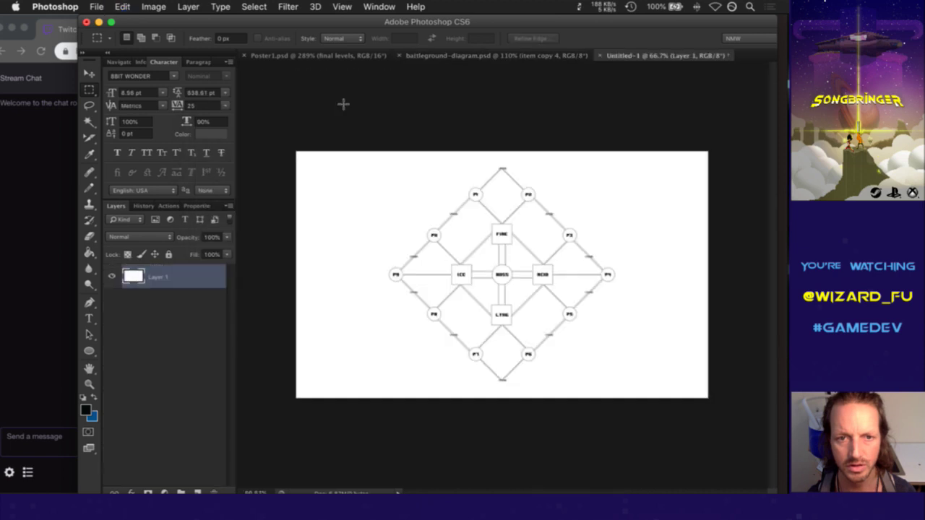
Rotate the pasted diagram layer by 45 degrees with Free Transform
{"action": "key", "text": "v"}
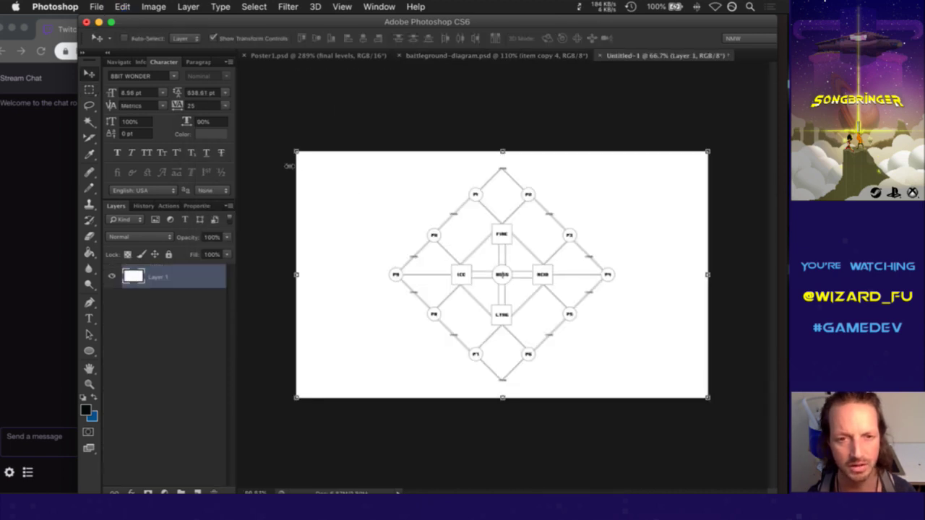
{"action": "key", "text": "super+t"}
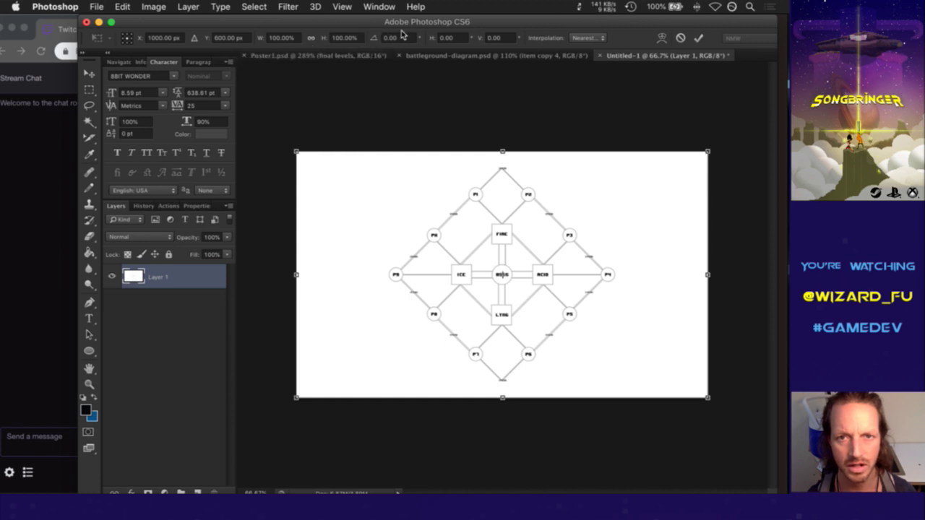
{"action": "left_click_drag", "start_coordinate": [402, 38], "coordinate": [381, 37]}
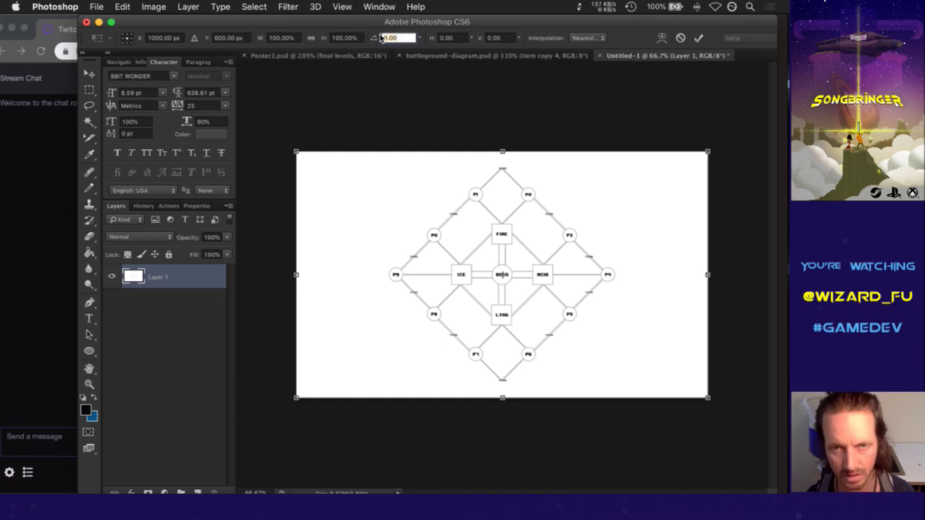
{"action": "type", "text": "45"}
{"action": "key", "text": "Return"}
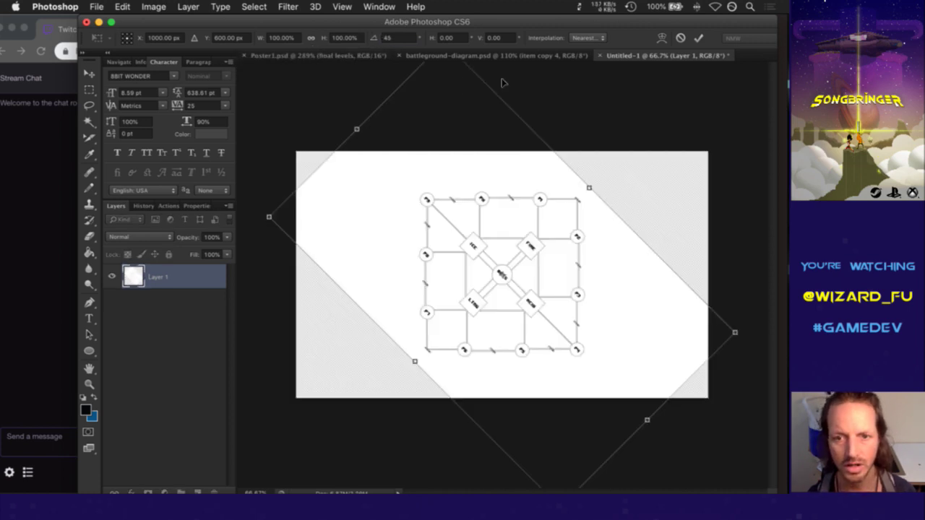
{"action": "left_click", "coordinate": [698, 37]}
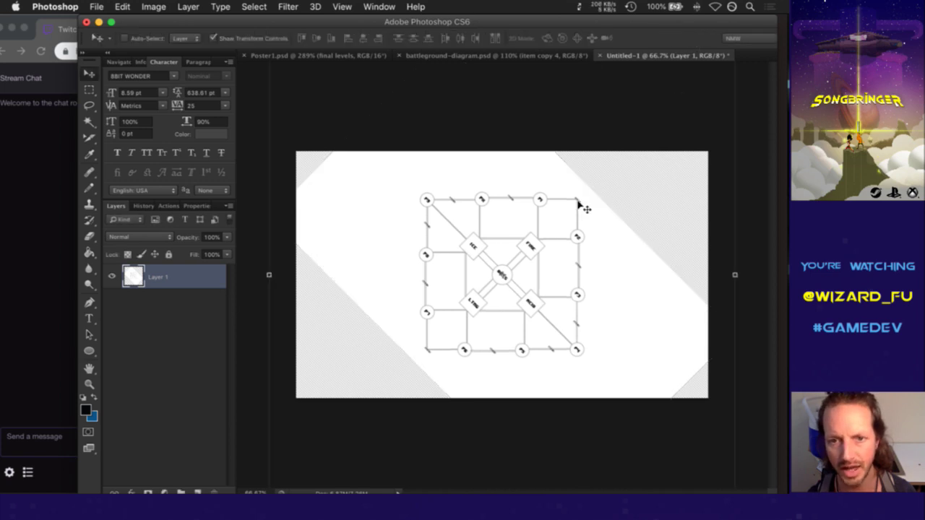
Set up the Pencil tool with the blue swatch as foreground colour and a 15 px tip
{"action": "left_click_drag", "start_coordinate": [474, 309], "coordinate": [493, 315], "text": "super"}
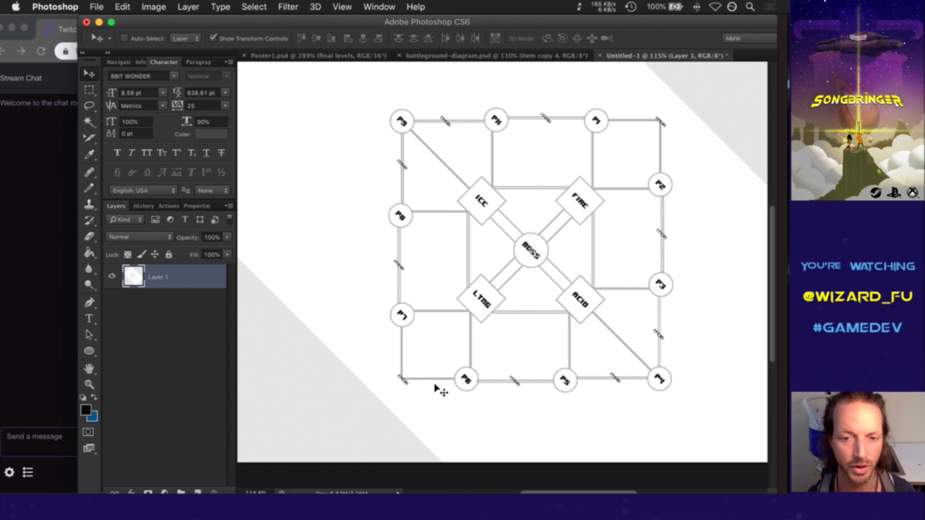
{"action": "key", "text": "m"}
{"action": "mouse_move", "coordinate": [391, 397]}
{"action": "left_mouse_down"}
{"action": "mouse_move", "coordinate": [506, 268]}
{"action": "mouse_move", "coordinate": [378, 337]}
{"action": "mouse_move", "coordinate": [384, 384]}
{"action": "mouse_move", "coordinate": [392, 384]}
{"action": "left_mouse_up"}
{"action": "key", "text": "b"}
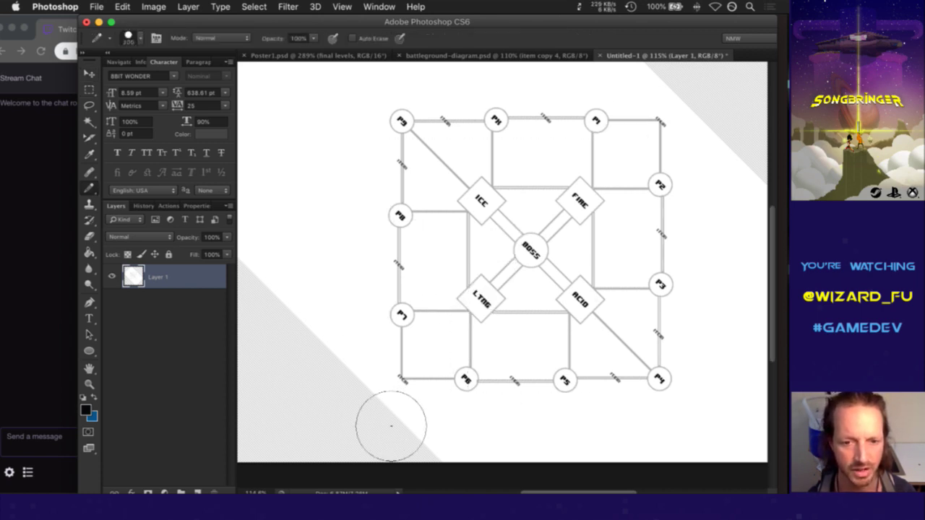
{"action": "left_click", "coordinate": [94, 399]}
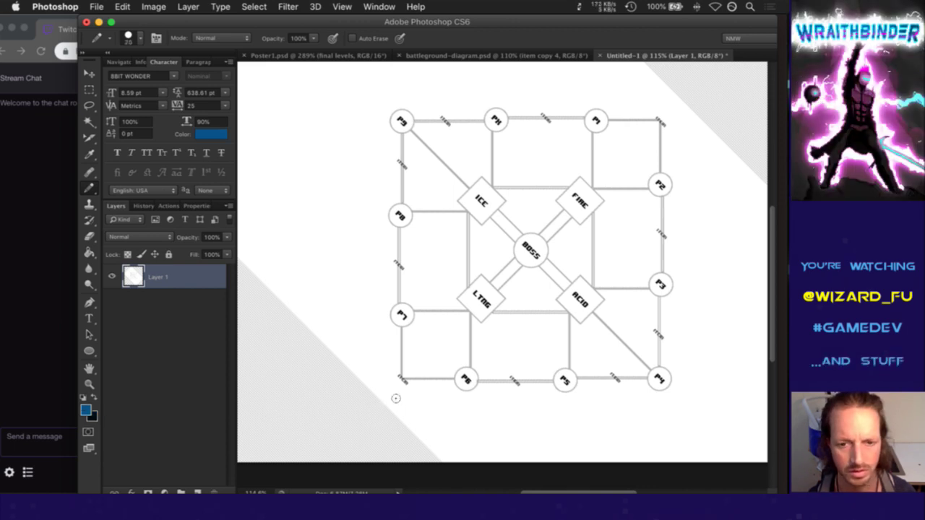
{"action": "key", "text": "bracketleft"}
{"action": "key", "text": "bracketleft"}
{"action": "key", "text": "bracketleft"}
{"action": "key", "text": "bracketleft"}
{"action": "key", "text": "bracketleft"}
{"action": "key", "text": "bracketleft"}
{"action": "key", "text": "bracketleft"}
{"action": "key", "text": "bracketleft"}
{"action": "key", "text": "bracketleft"}
Handwrite "0,0" below the item corner between P7 and P6, and "1,1" beyond the item corner between P1 and P2
{"action": "mouse_move", "coordinate": [401, 391]}
{"action": "left_mouse_down"}
{"action": "mouse_move", "coordinate": [386, 396]}
{"action": "mouse_move", "coordinate": [403, 397]}
{"action": "mouse_move", "coordinate": [400, 418]}
{"action": "mouse_move", "coordinate": [431, 409]}
{"action": "mouse_move", "coordinate": [422, 388]}
{"action": "left_mouse_up"}
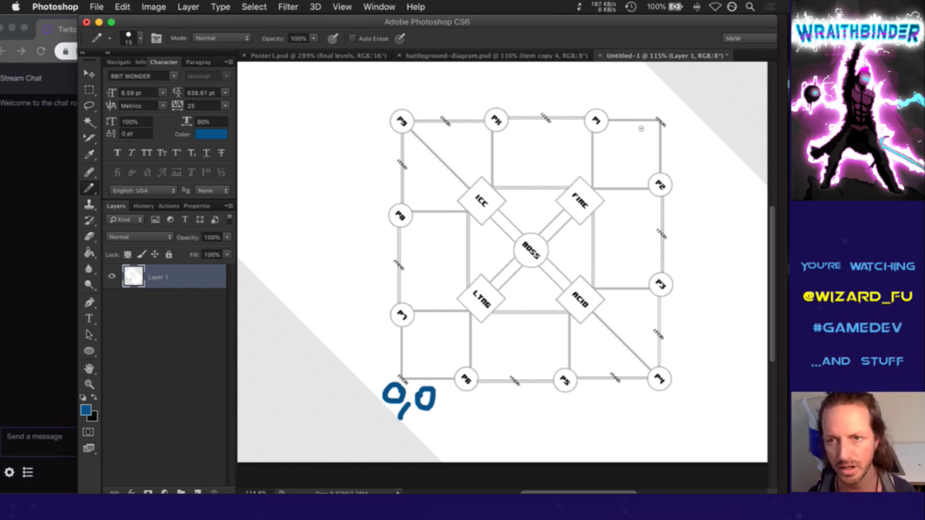
{"action": "mouse_move", "coordinate": [676, 94]}
{"action": "left_mouse_down"}
{"action": "mouse_move", "coordinate": [677, 115]}
{"action": "mouse_move", "coordinate": [689, 129]}
{"action": "left_mouse_up"}
{"action": "left_click_drag", "start_coordinate": [712, 93], "coordinate": [712, 118]}
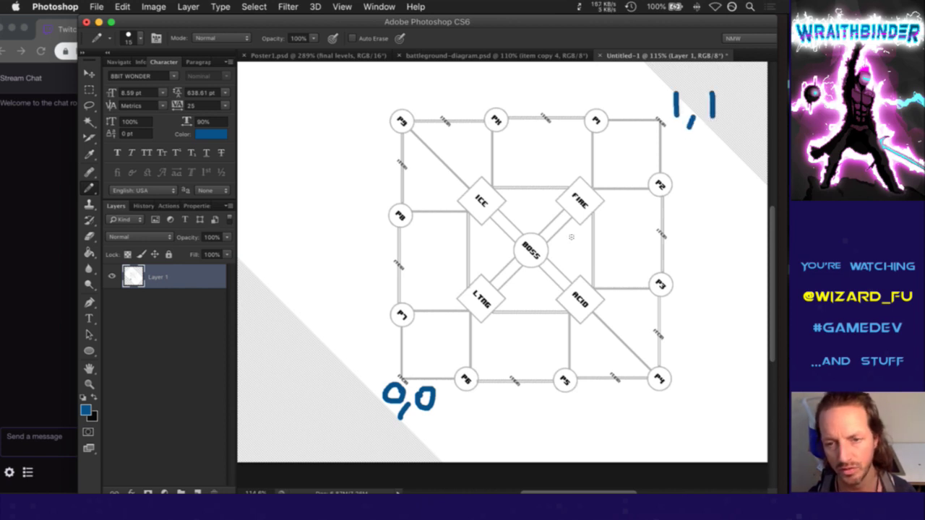
Undo the handwritten coordinates and the diagram's rotation, then redo only the 45-degree rotation
{"action": "key", "text": "super+alt+z"}
{"action": "key", "text": "super+alt+z"}
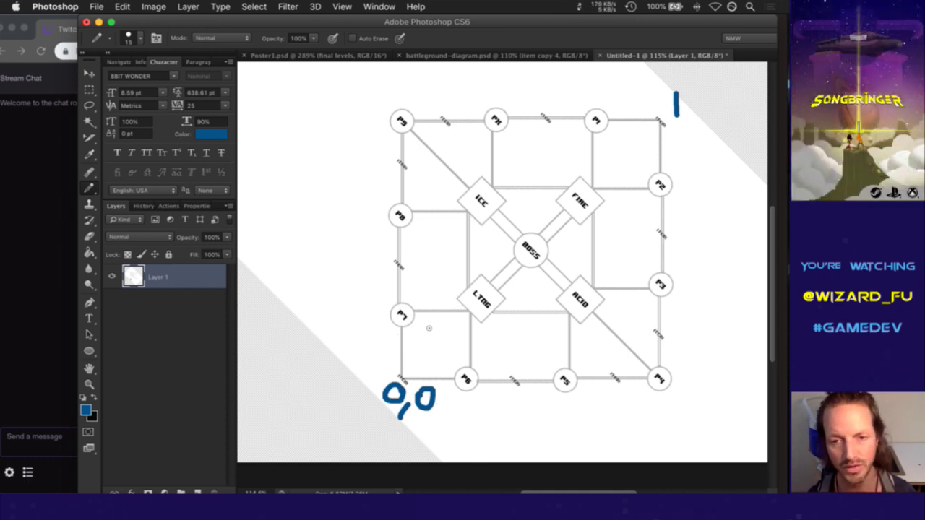
{"action": "key", "text": "super+alt+z"}
{"action": "key", "text": "super+alt+z"}
{"action": "key", "text": "super+alt+z"}
{"action": "key", "text": "super+alt+z"}
{"action": "key", "text": "super+alt+z"}
{"action": "key", "text": "super+alt+z"}
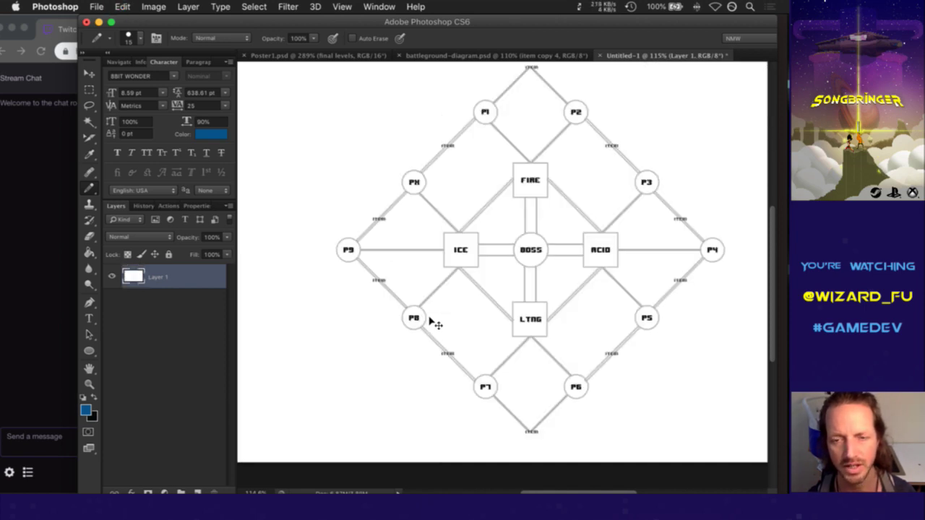
{"action": "key", "text": "super+shift+z"}
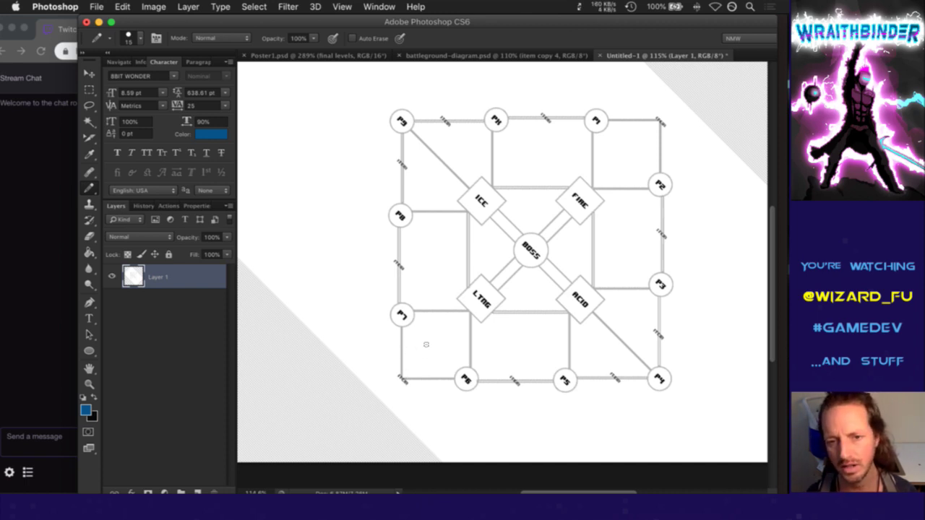
Draw a trial blue ring in the square between P7 and P6, undo it, and change the foreground colour to green
{"action": "mouse_move", "coordinate": [448, 330]}
{"action": "left_mouse_down"}
{"action": "mouse_move", "coordinate": [431, 331]}
{"action": "mouse_move", "coordinate": [421, 356]}
{"action": "mouse_move", "coordinate": [451, 333]}
{"action": "mouse_move", "coordinate": [429, 325]}
{"action": "mouse_move", "coordinate": [425, 354]}
{"action": "mouse_move", "coordinate": [430, 336]}
{"action": "left_mouse_up"}
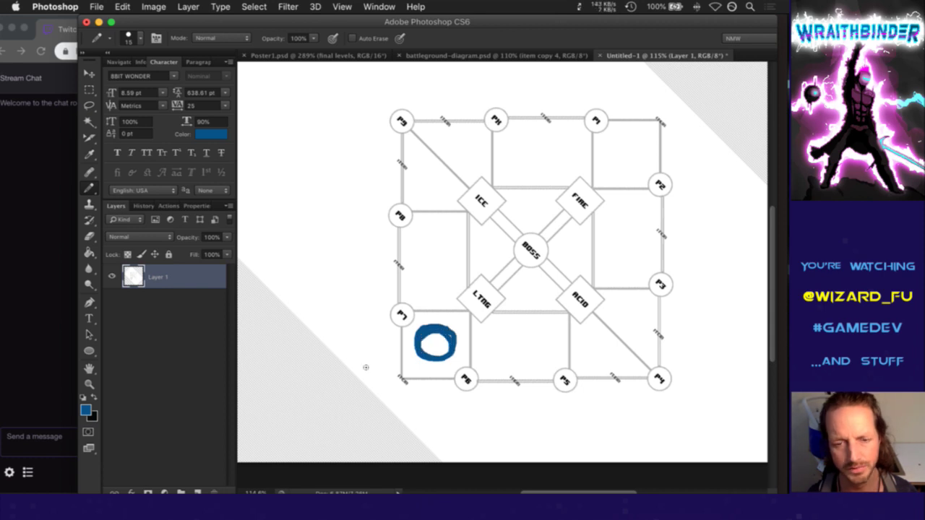
{"action": "key", "text": "super+z"}
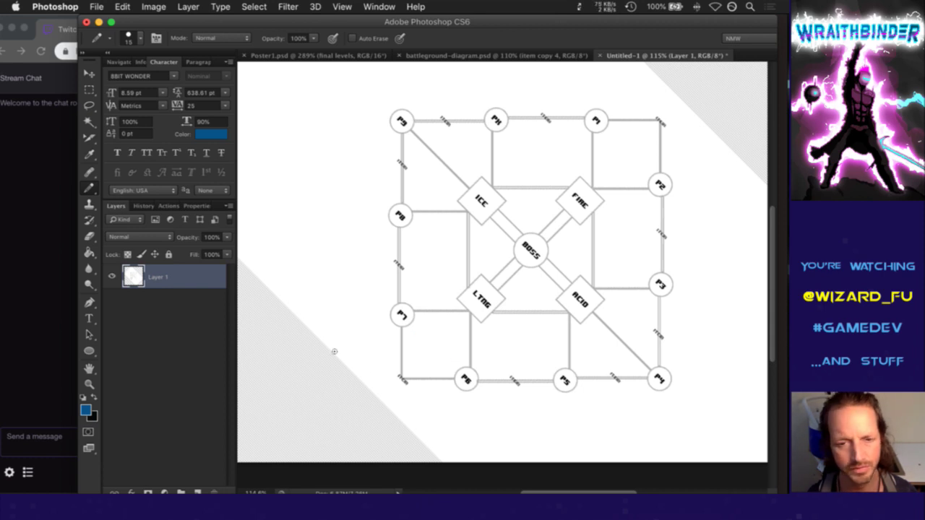
{"action": "left_click", "coordinate": [86, 411]}
{"action": "left_click", "coordinate": [60, 123]}
{"action": "left_click_drag", "start_coordinate": [60, 123], "coordinate": [59, 121]}
{"action": "key", "text": "Return"}
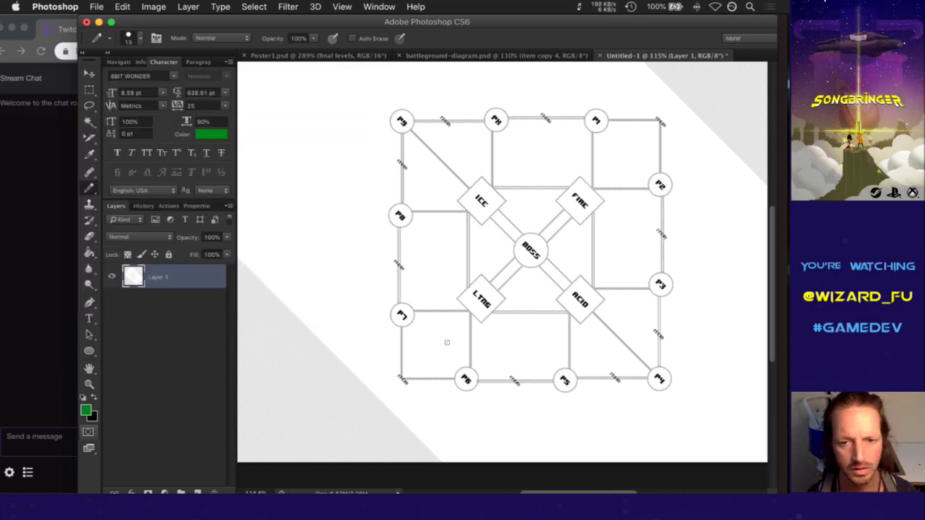
Draw green rings in the four areas from P7 round to P3, and a green line outside the diagram from P7 to P2
{"action": "mouse_move", "coordinate": [444, 327]}
{"action": "left_mouse_down"}
{"action": "mouse_move", "coordinate": [421, 362]}
{"action": "mouse_move", "coordinate": [452, 330]}
{"action": "left_mouse_up"}
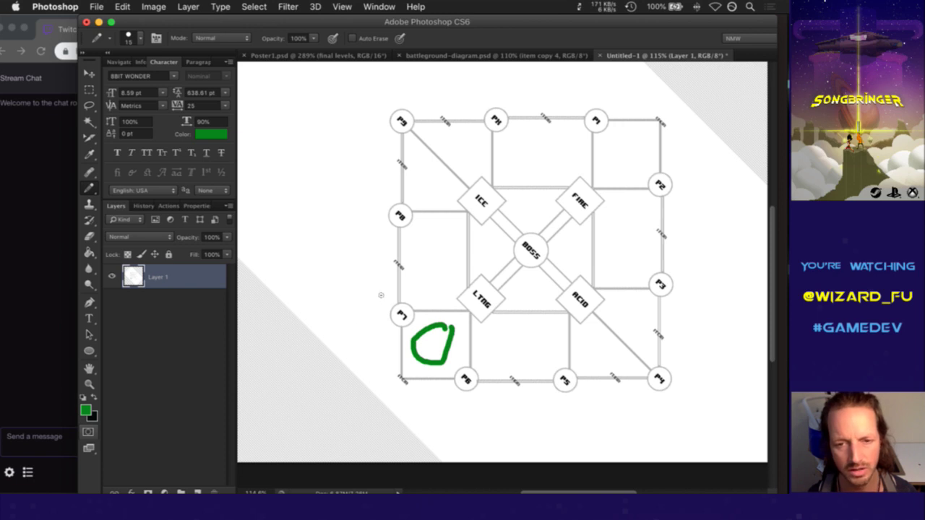
{"action": "mouse_move", "coordinate": [381, 292]}
{"action": "left_mouse_down"}
{"action": "mouse_move", "coordinate": [371, 306]}
{"action": "mouse_move", "coordinate": [372, 389]}
{"action": "mouse_move", "coordinate": [462, 414]}
{"action": "mouse_move", "coordinate": [659, 412]}
{"action": "mouse_move", "coordinate": [702, 312]}
{"action": "mouse_move", "coordinate": [695, 168]}
{"action": "left_mouse_up"}
{"action": "left_click_drag", "start_coordinate": [504, 346], "coordinate": [529, 333]}
{"action": "mouse_move", "coordinate": [593, 339]}
{"action": "left_mouse_down"}
{"action": "mouse_move", "coordinate": [588, 360]}
{"action": "mouse_move", "coordinate": [597, 338]}
{"action": "left_mouse_up"}
{"action": "mouse_move", "coordinate": [626, 310]}
{"action": "left_mouse_down"}
{"action": "mouse_move", "coordinate": [631, 329]}
{"action": "mouse_move", "coordinate": [643, 312]}
{"action": "mouse_move", "coordinate": [625, 312]}
{"action": "left_mouse_up"}
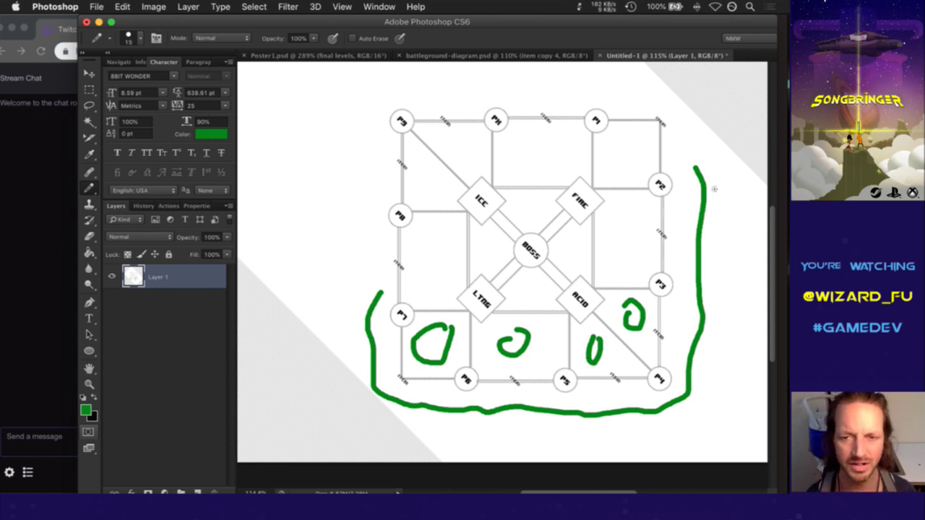
Try green pencil loops around the BOSS node and out past P8 and P9, undoing each attempt
{"action": "mouse_move", "coordinate": [543, 237]}
{"action": "left_mouse_down"}
{"action": "mouse_move", "coordinate": [514, 242]}
{"action": "mouse_move", "coordinate": [555, 277]}
{"action": "mouse_move", "coordinate": [539, 235]}
{"action": "mouse_move", "coordinate": [551, 249]}
{"action": "mouse_move", "coordinate": [503, 273]}
{"action": "mouse_move", "coordinate": [528, 300]}
{"action": "mouse_move", "coordinate": [573, 286]}
{"action": "mouse_move", "coordinate": [578, 250]}
{"action": "mouse_move", "coordinate": [311, 307]}
{"action": "mouse_move", "coordinate": [353, 197]}
{"action": "mouse_move", "coordinate": [340, 218]}
{"action": "mouse_move", "coordinate": [294, 211]}
{"action": "mouse_move", "coordinate": [362, 114]}
{"action": "mouse_move", "coordinate": [433, 116]}
{"action": "mouse_move", "coordinate": [499, 159]}
{"action": "left_mouse_up"}
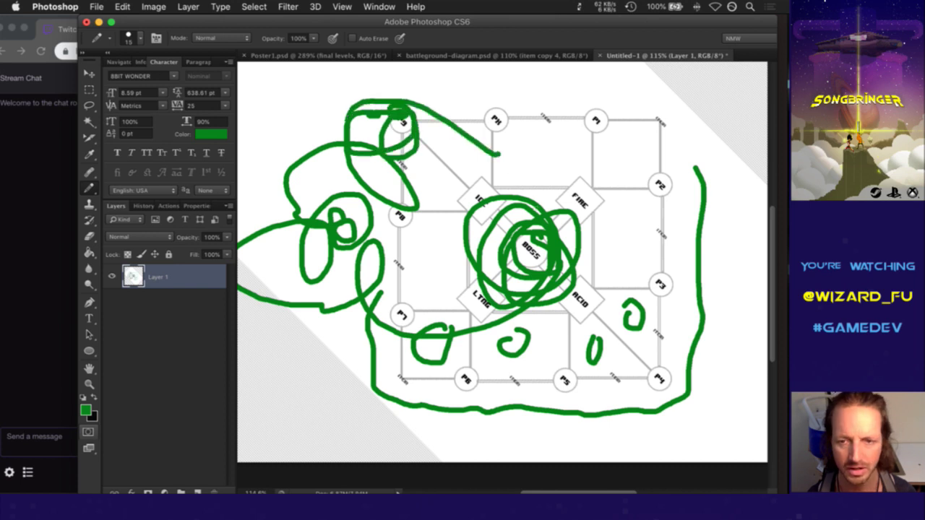
{"action": "key", "text": "super+z"}
{"action": "mouse_move", "coordinate": [537, 235]}
{"action": "left_mouse_down"}
{"action": "mouse_move", "coordinate": [517, 248]}
{"action": "mouse_move", "coordinate": [547, 267]}
{"action": "mouse_move", "coordinate": [542, 228]}
{"action": "mouse_move", "coordinate": [543, 248]}
{"action": "left_mouse_up"}
{"action": "key", "text": "super+z"}
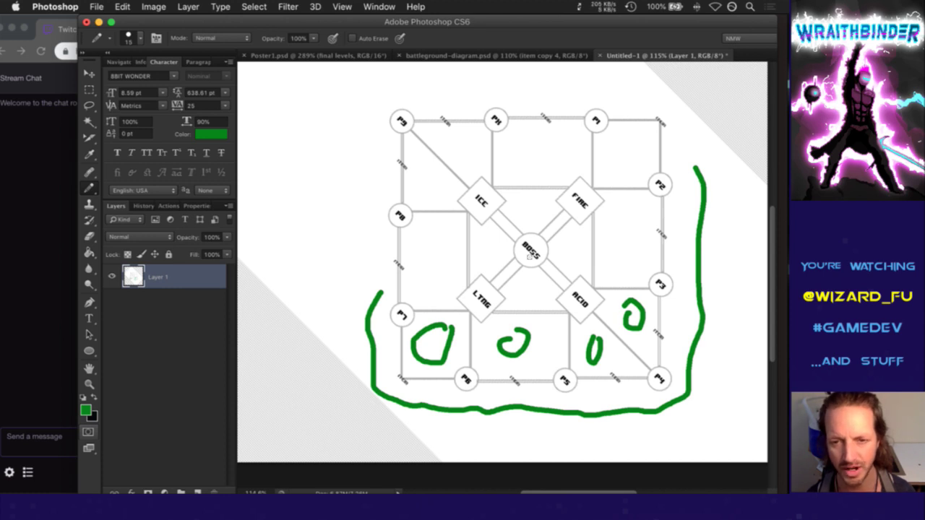
Switch to iTerm2, bring the stopped nvim job to the foreground, and close the data/Suit.txt buffer
{"action": "key", "text": "super+Tab"}
{"action": "key", "text": "super+Tab"}
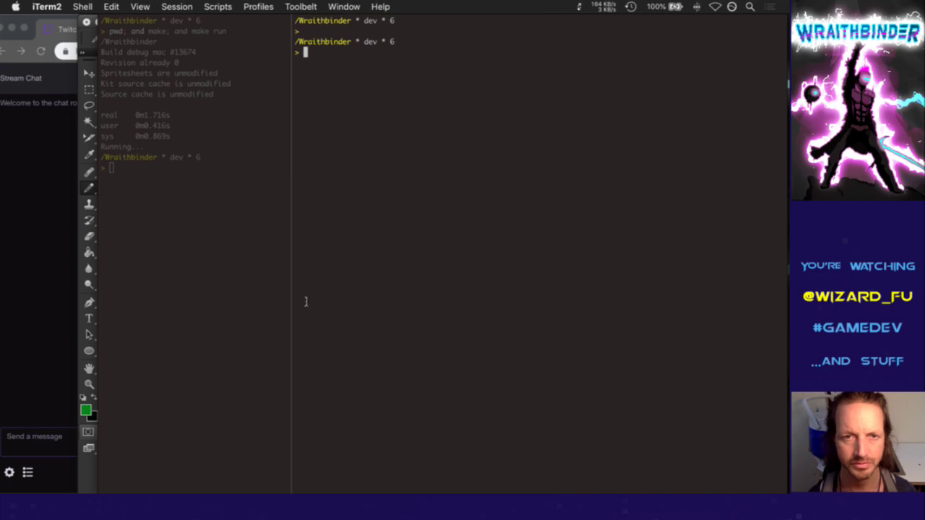
{"action": "type", "text": "fg"}
{"action": "key", "text": "Return"}
{"action": "type", "text": ":bd"}
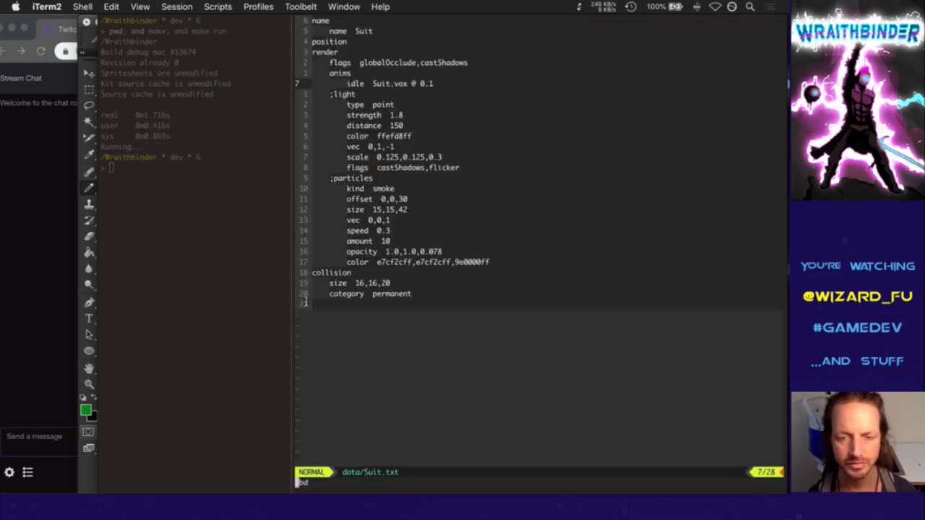
{"action": "key", "text": "Return"}
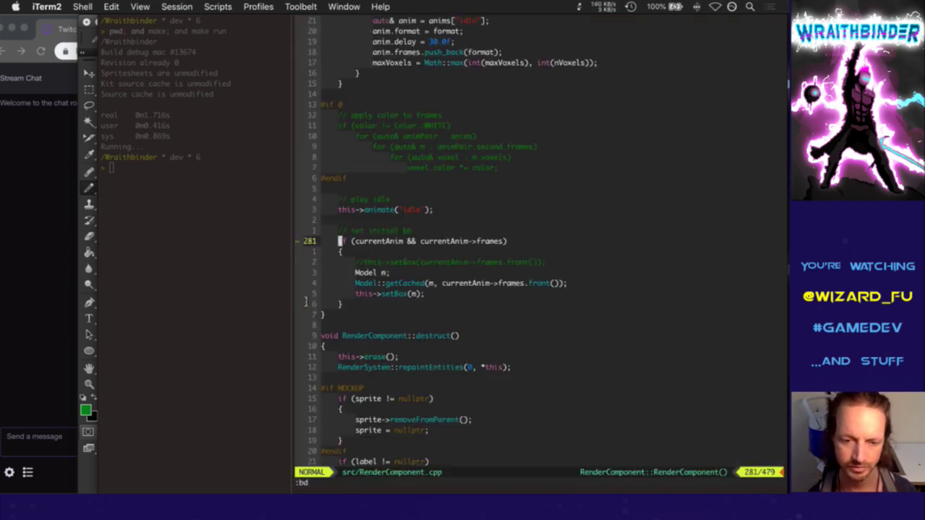
{"action": "key", "text": "backslash"}
{"action": "key", "text": "t"}
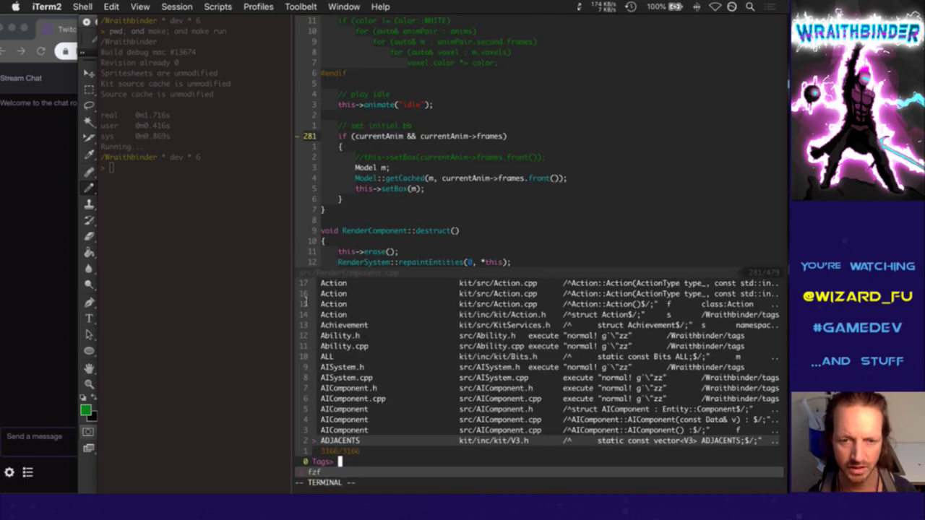
{"action": "key", "text": "Escape"}
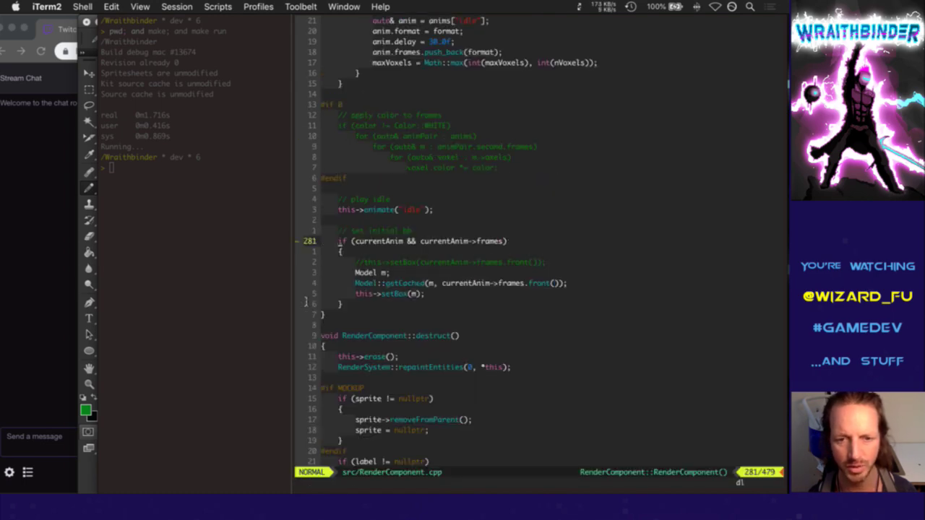
{"action": "key", "text": "x"}
{"action": "key", "text": "u"}
{"action": "key", "text": "Escape"}
{"action": "key", "text": "m"}
Suspend nvim and check the repository's git status with gs
{"action": "key", "text": "ctrl+z"}
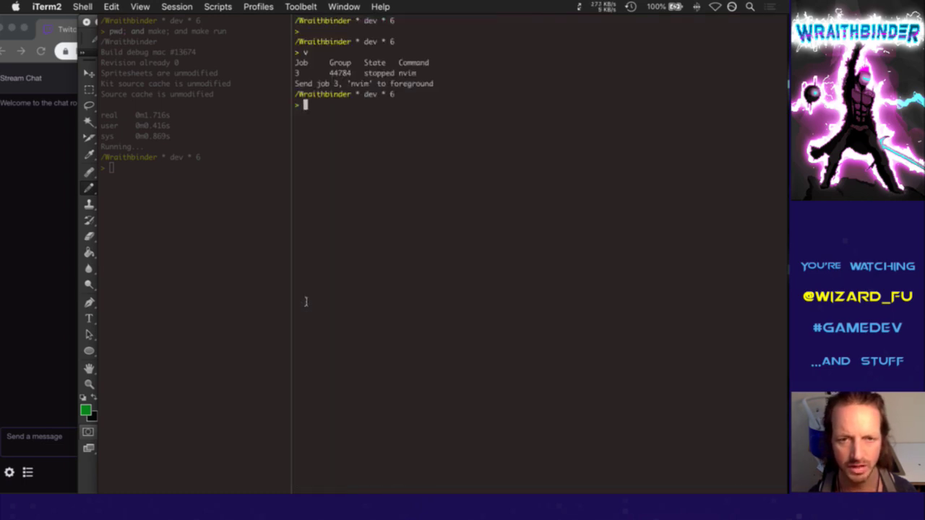
{"action": "type", "text": "gs"}
{"action": "key", "text": "Return"}
Start a git commit of only src/RenderComponent.cpp
{"action": "type", "text": "git commit "}
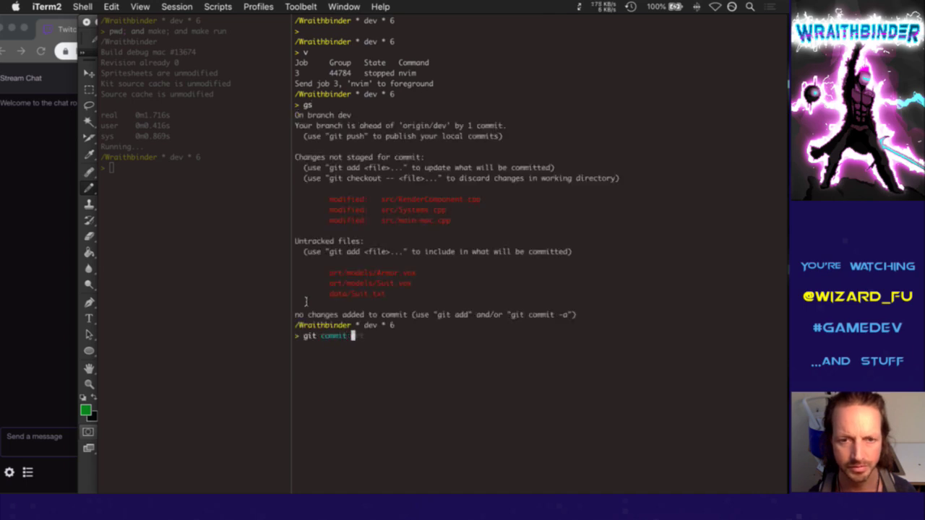
{"action": "type", "text": "src/RenderComponent.cpp"}
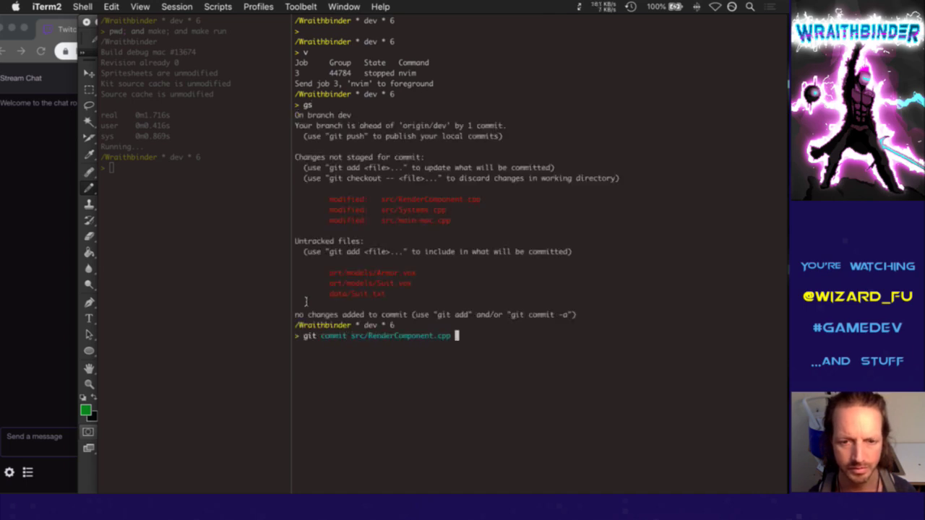
{"action": "key", "text": "Return"}
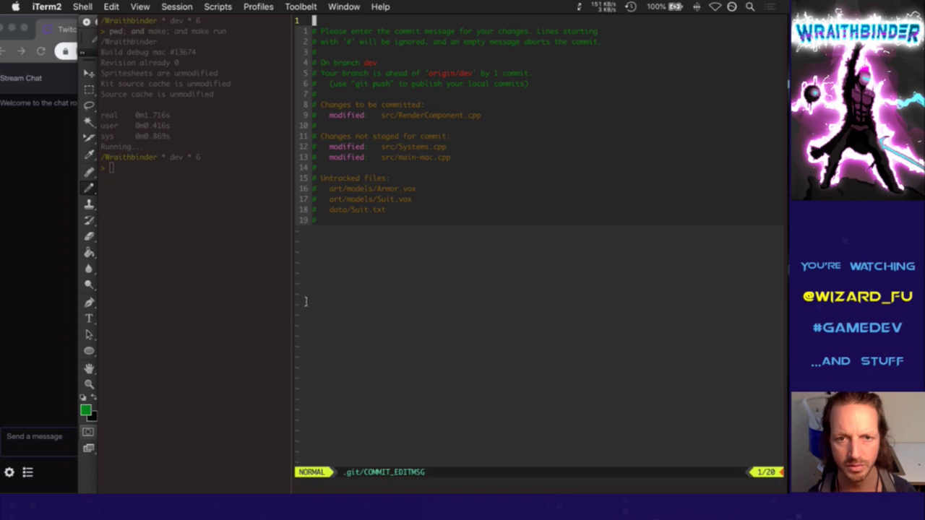
Enter the commit message "Fix bug if loading an empty model", then save and quit to finish the commit
{"action": "key", "text": "i"}
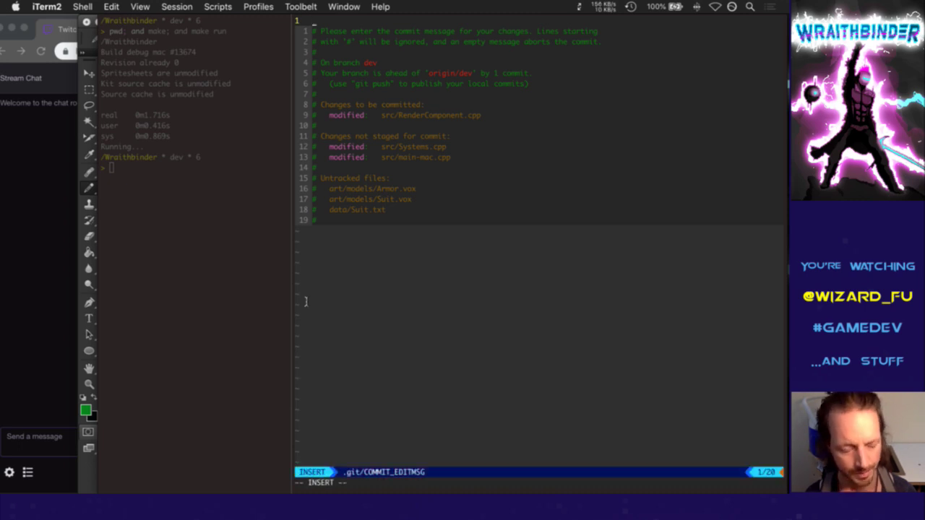
{"action": "type", "text": "Fix"}
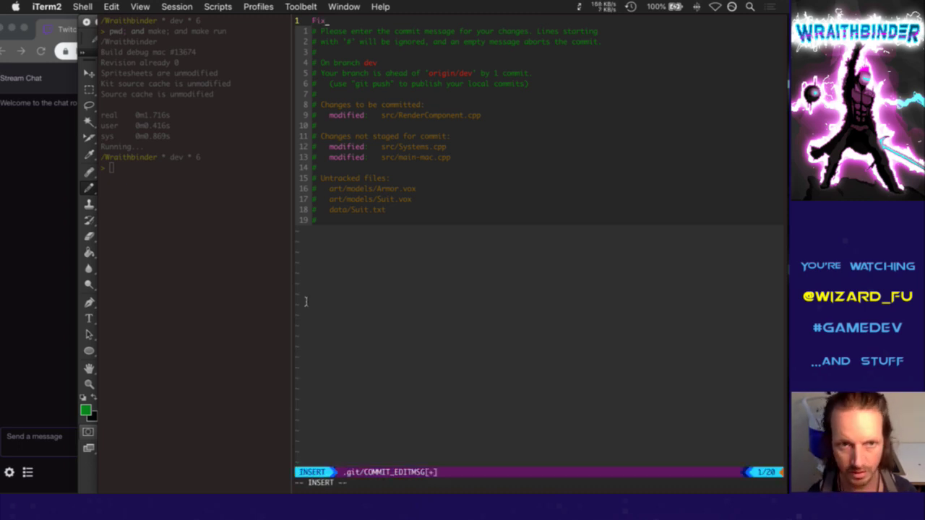
{"action": "type", "text": " bug if loading"}
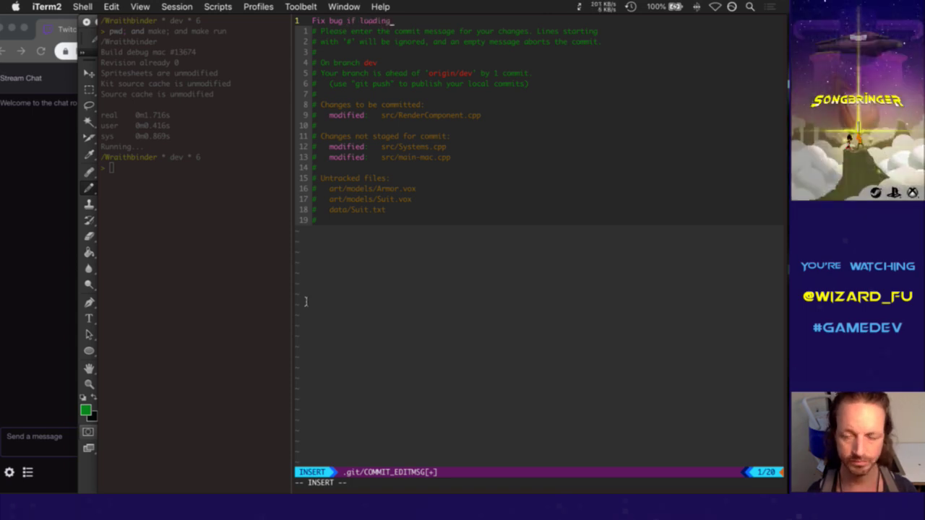
{"action": "type", "text": " an empty "}
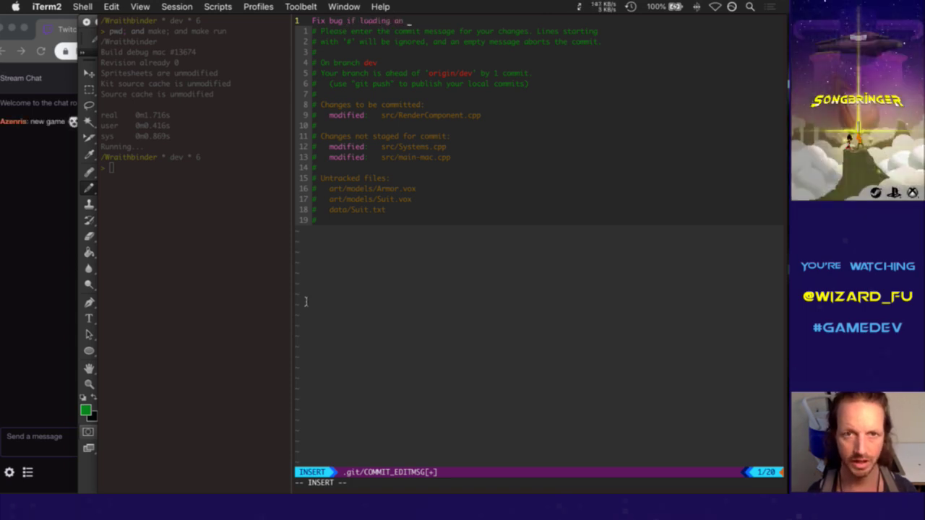
{"action": "type", "text": "model"}
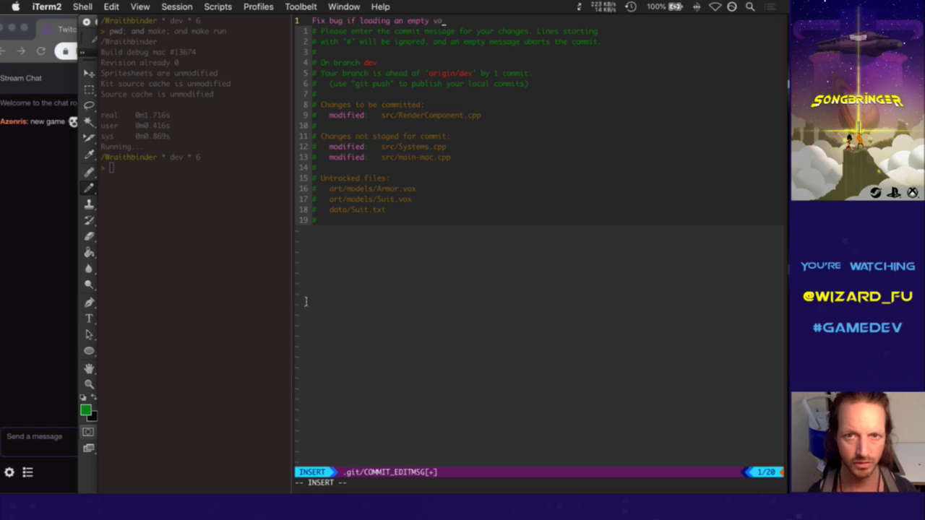
{"action": "key", "text": "Escape"}
{"action": "type", "text": ":wq"}
{"action": "key", "text": "Return"}
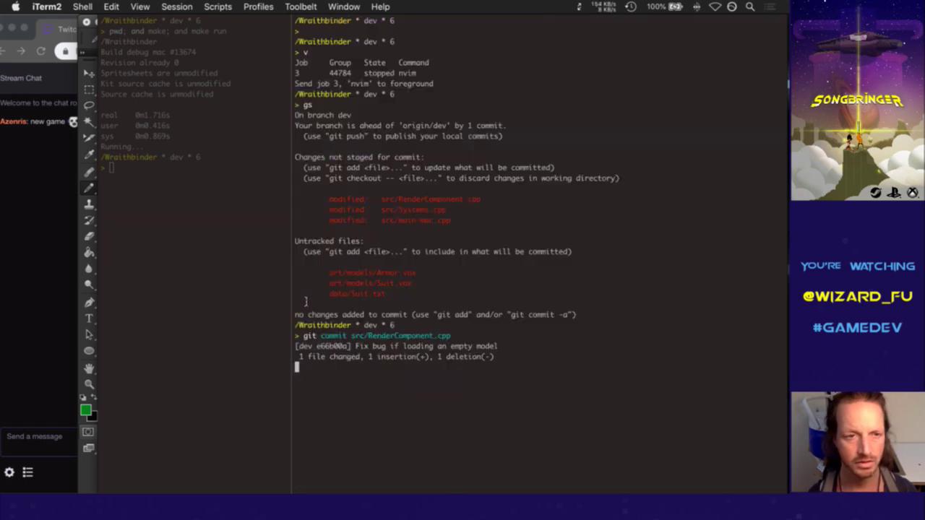
Switch to Chrome's Twitch chat window, shorten it from its upper edge, and return to iTerm2
{"action": "left_click", "coordinate": [69, 155]}
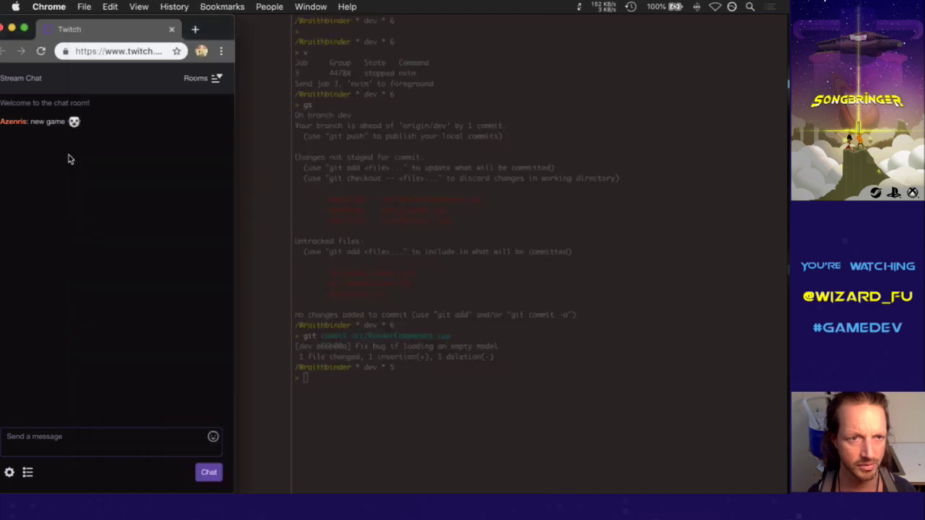
{"action": "left_click_drag", "start_coordinate": [225, 19], "coordinate": [220, 89]}
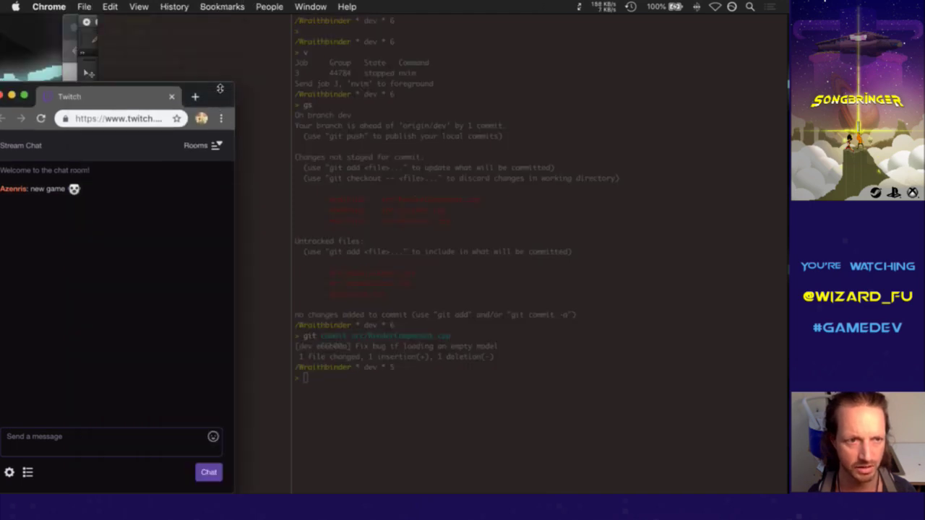
{"action": "left_click", "coordinate": [410, 126]}
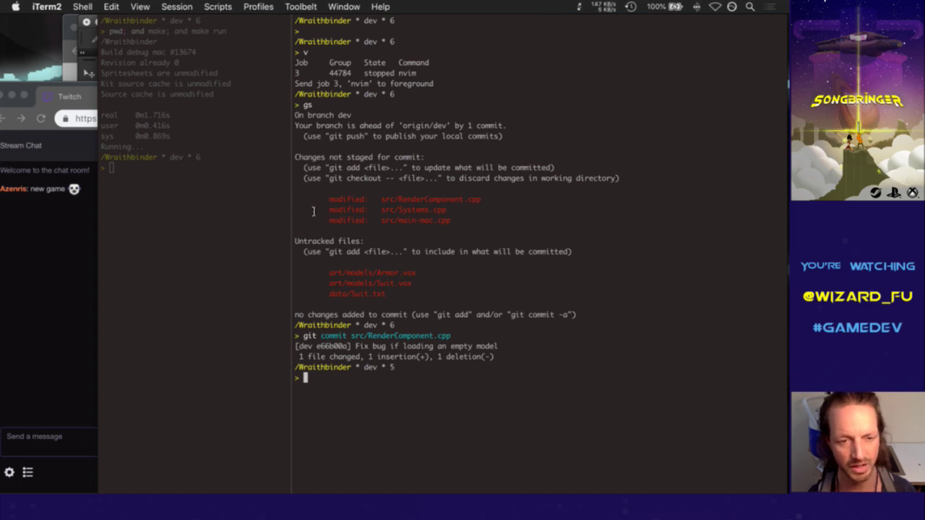
Send the message "HeyGuys" in the Twitch stream chat in Chrome
{"action": "left_click", "coordinate": [27, 446]}
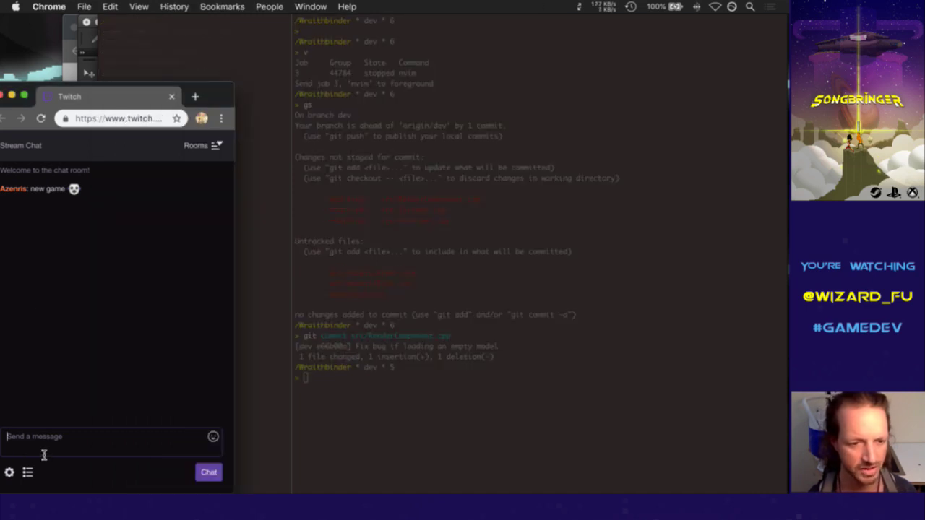
{"action": "type", "text": "HeyGuys"}
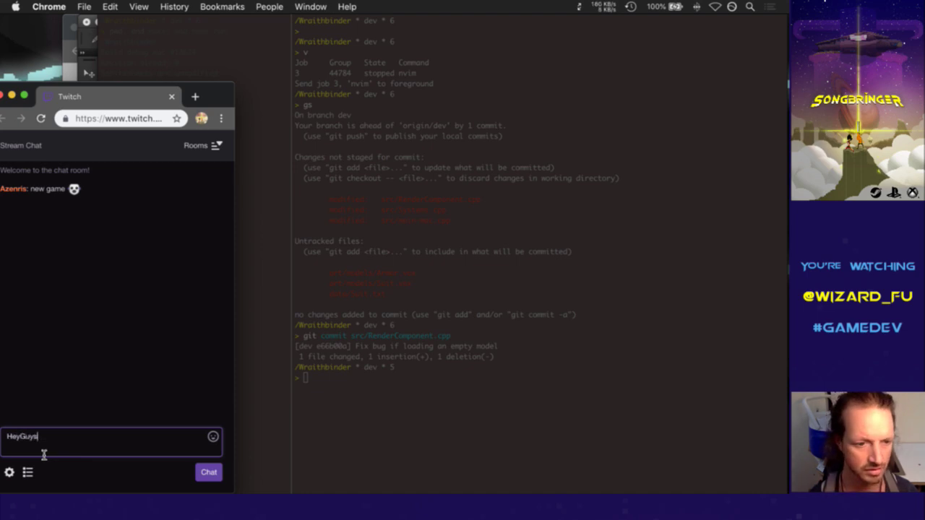
{"action": "key", "text": "Return"}
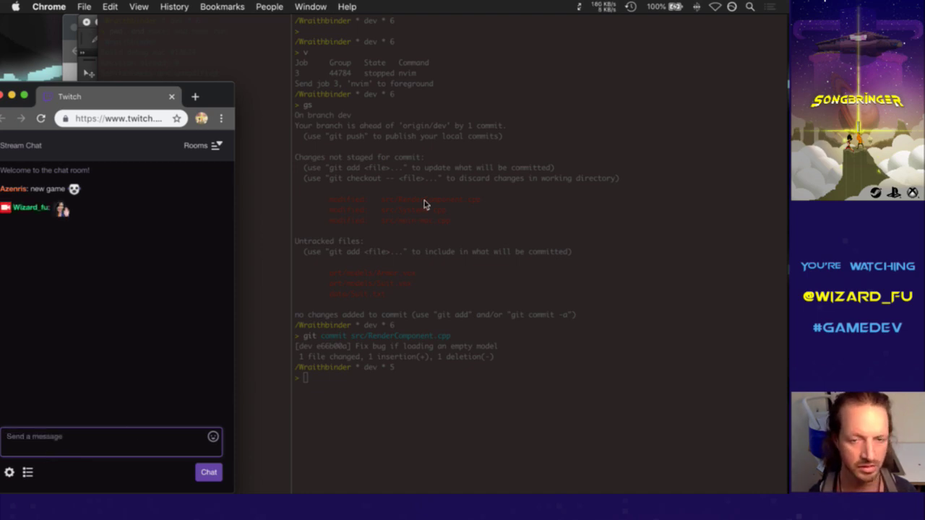
Switch to iTerm2, resume the stopped nvim job with v, and close the src/RenderComponent.cpp buffer
{"action": "left_click", "coordinate": [502, 118]}
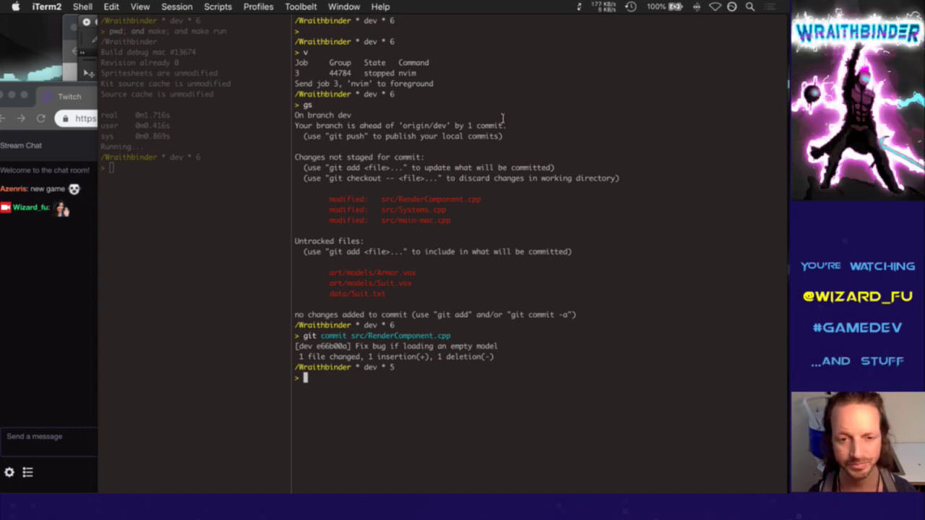
{"action": "type", "text": "v"}
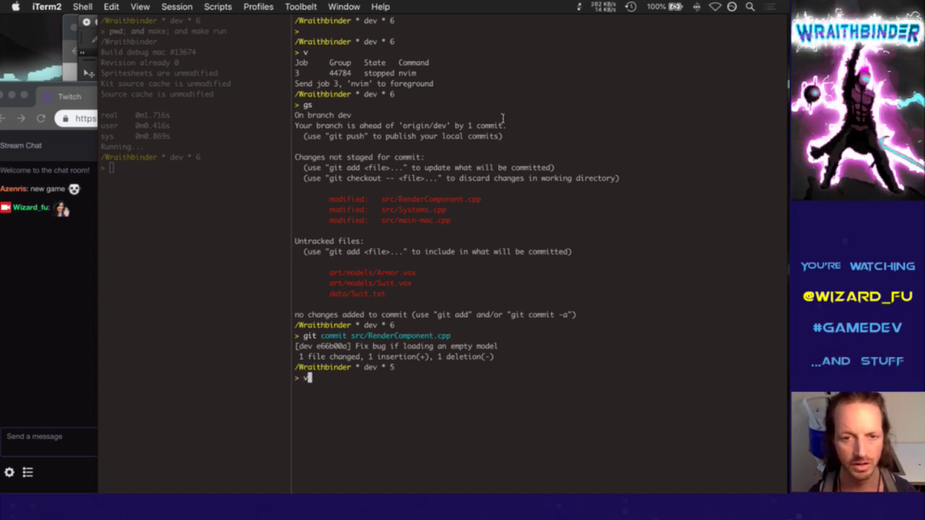
{"action": "key", "text": "Return"}
{"action": "type", "text": ":bd"}
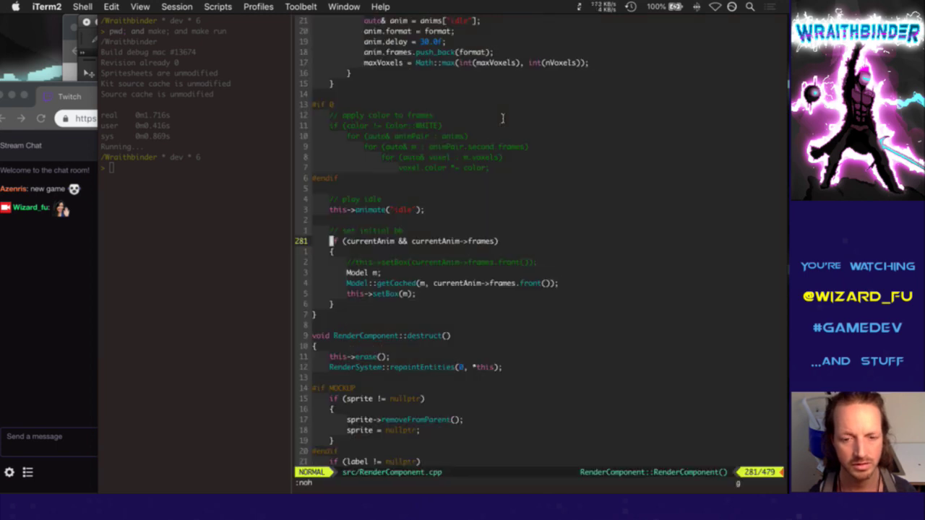
{"action": "key", "text": "Return"}
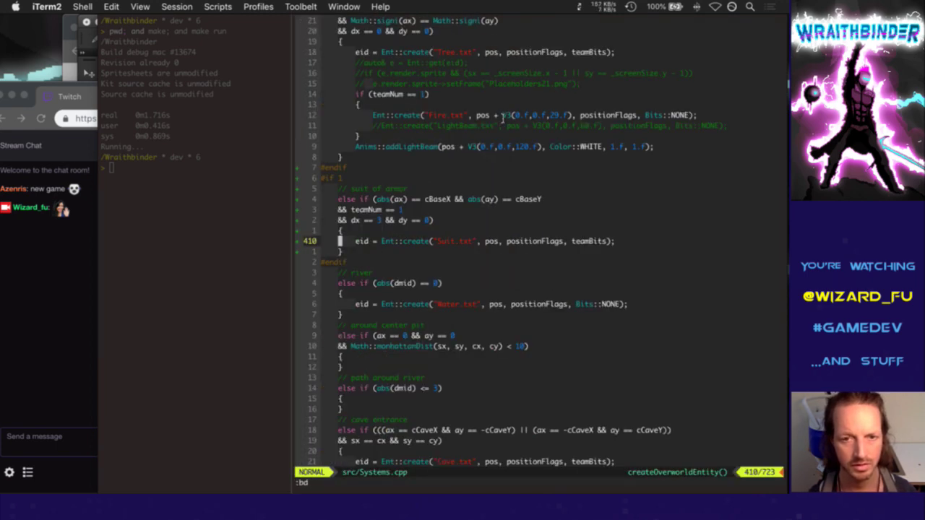
Examine the entity placement conditions and parameters of createOverworldEntity in src/Systems.cpp, checking the Twitch chat in between
{"action": "key", "text": "k"}
{"action": "key", "text": "k"}
{"action": "key", "text": "k"}
{"action": "key", "text": "k"}
{"action": "key", "text": "k"}
{"action": "key", "text": "k"}
{"action": "key", "text": "k"}
{"action": "key", "text": "k"}
{"action": "key", "text": "k"}
{"action": "key", "text": "k"}
{"action": "key", "text": "k"}
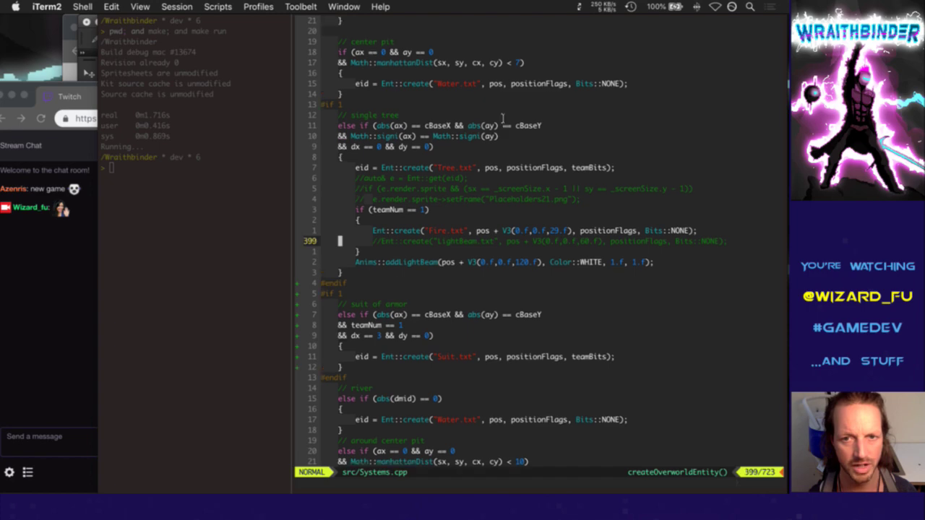
{"action": "scroll", "coordinate": [502, 117], "scroll_direction": "up", "scroll_amount": 10}
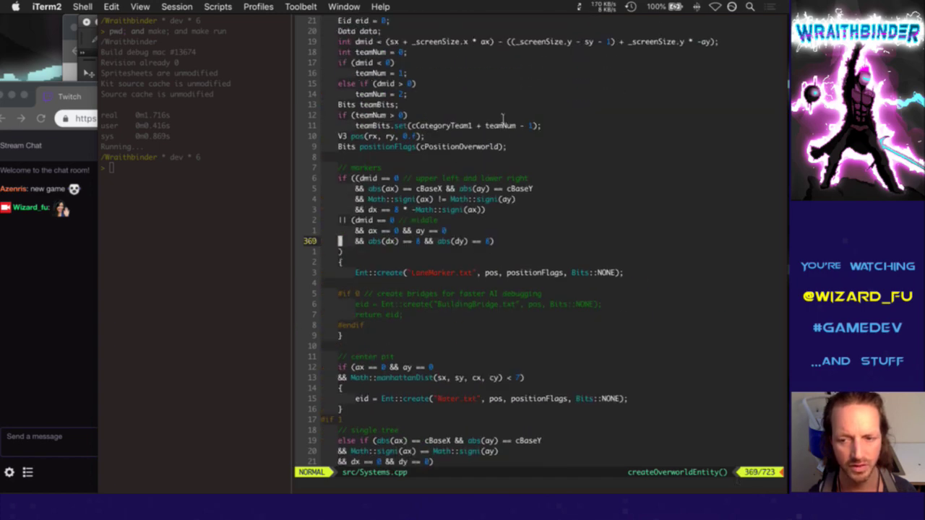
{"action": "scroll", "coordinate": [502, 117], "scroll_direction": "up", "scroll_amount": 2}
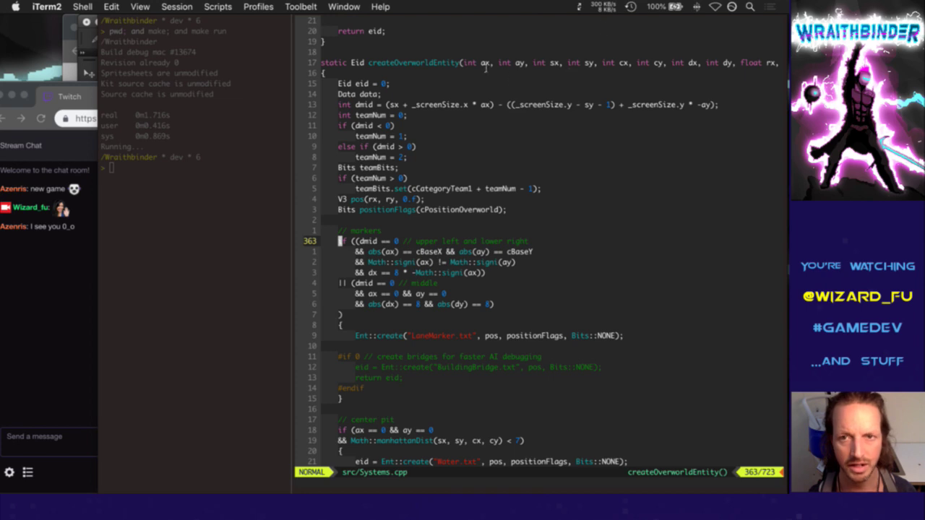
{"action": "mouse_move", "coordinate": [462, 63]}
{"action": "left_mouse_down"}
{"action": "mouse_move", "coordinate": [585, 73]}
{"action": "mouse_move", "coordinate": [544, 64]}
{"action": "left_mouse_up"}
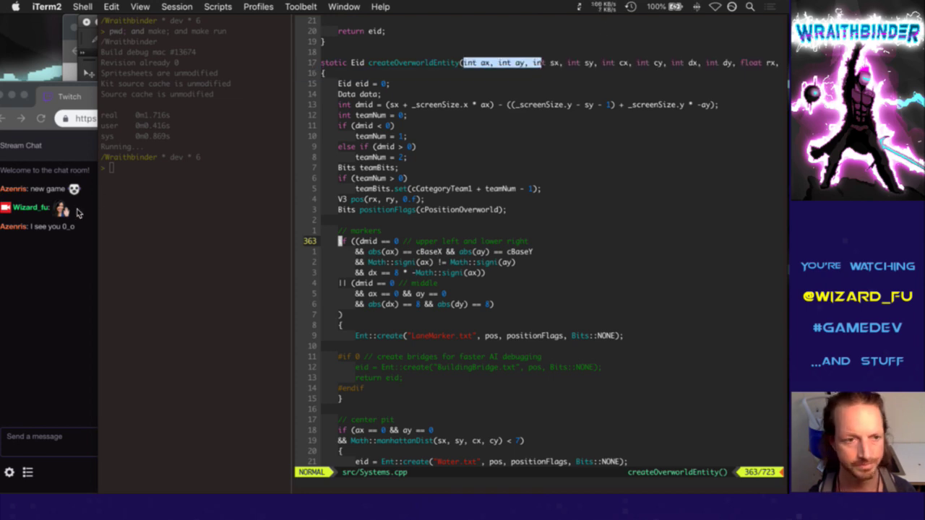
{"action": "left_click", "coordinate": [65, 267]}
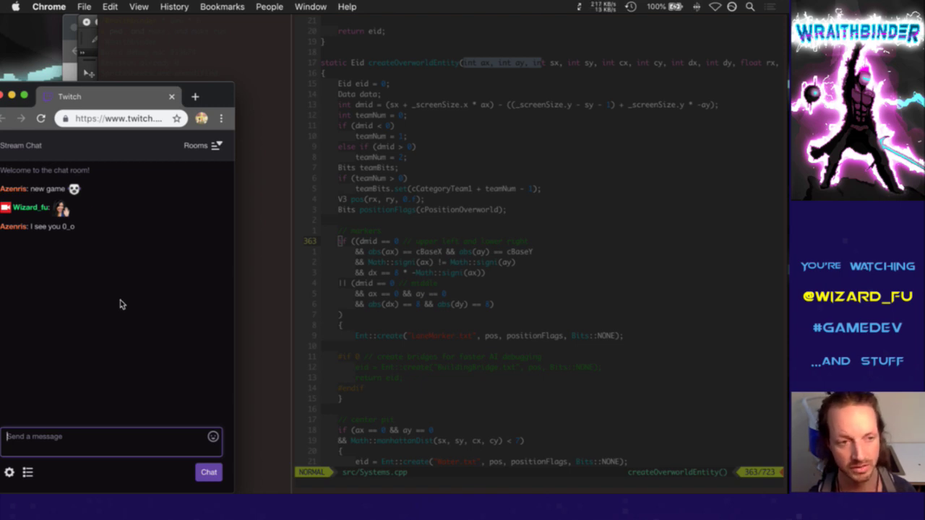
{"action": "left_click", "coordinate": [356, 262]}
{"action": "scroll", "coordinate": [354, 262], "scroll_direction": "up", "scroll_amount": 4}
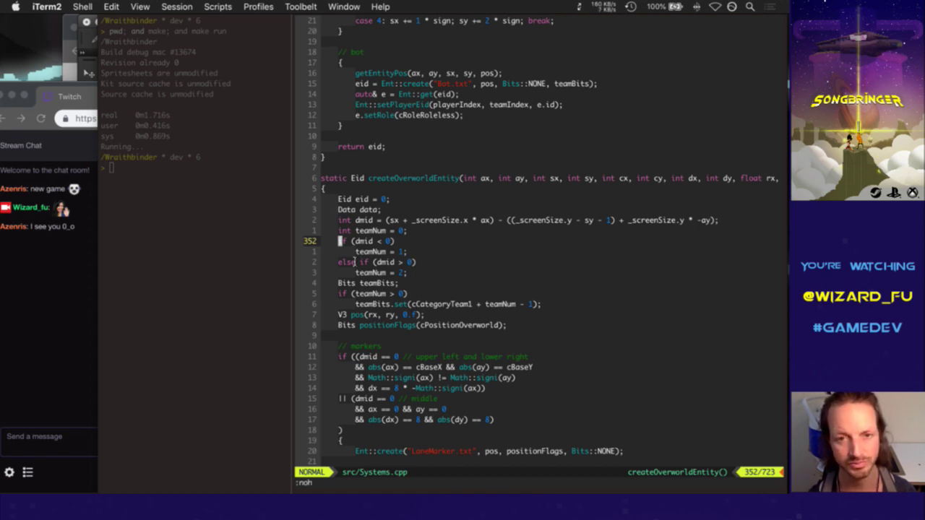
Search src/Systems.cpp for the createUnderworldEntity function
{"action": "type", "text": "k/createund"}
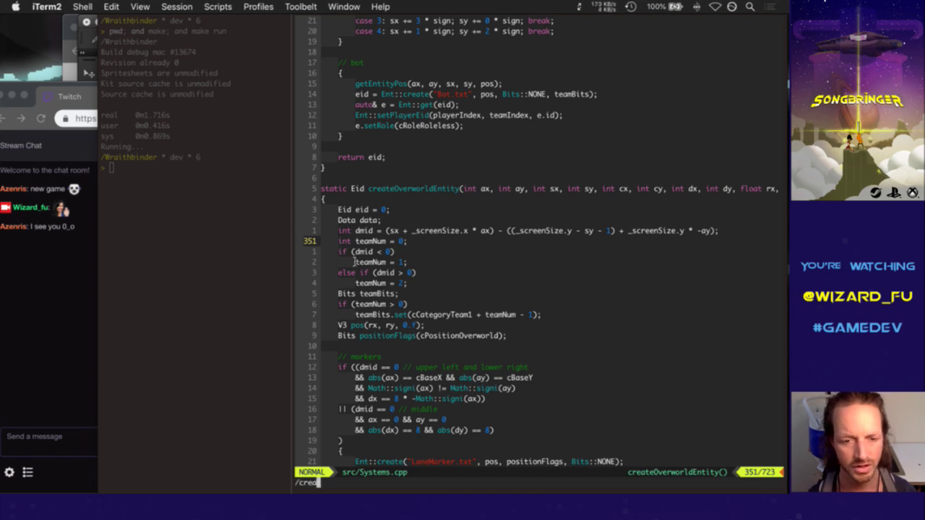
{"action": "type", "text": "erwor"}
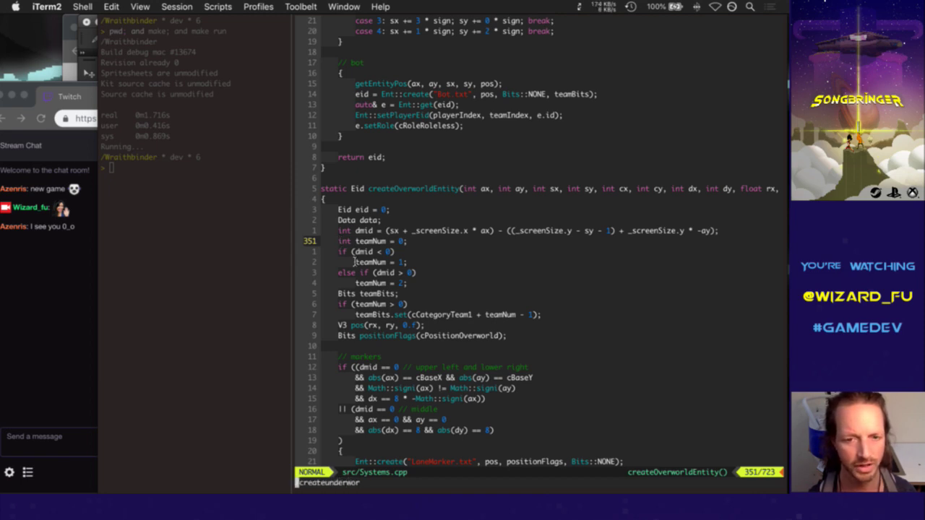
{"action": "key", "text": "Return"}
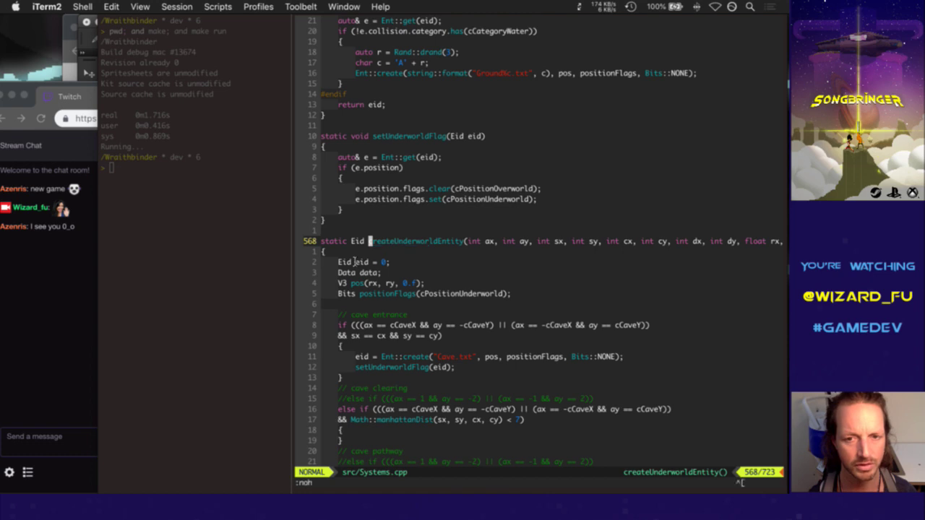
Look over the first lines of createUnderworldEntity and jump back to the teamNum declaration in createOverworldEntity
{"action": "key", "text": "shift+v"}
{"action": "key", "text": "j"}
{"action": "key", "text": "j"}
{"action": "key", "text": "j"}
{"action": "key", "text": "j"}
{"action": "key", "text": "j"}
{"action": "key", "text": "j"}
{"action": "key", "text": "j"}
{"action": "key", "text": "j"}
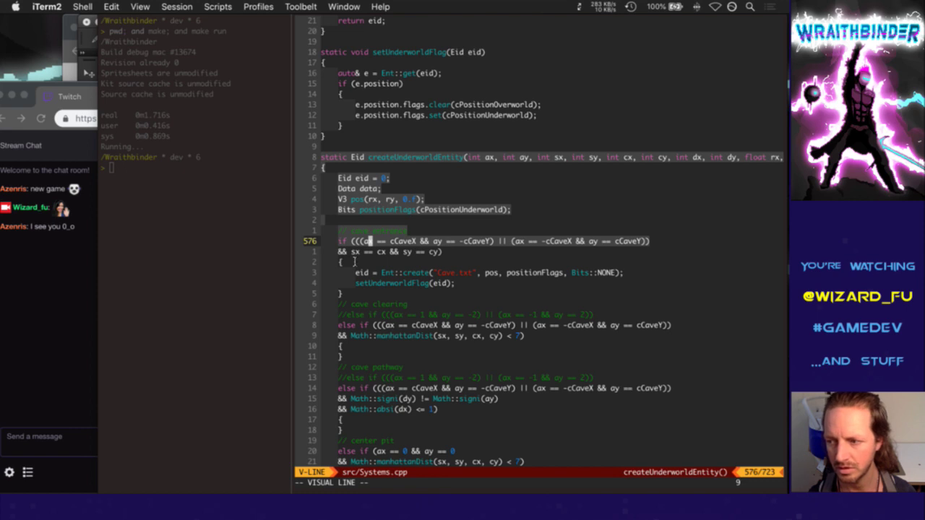
{"action": "key", "text": "Escape"}
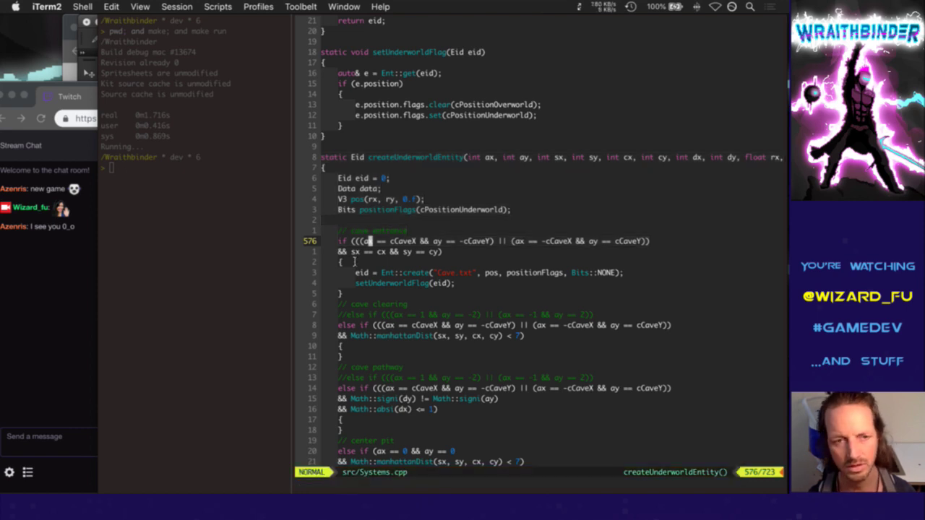
{"action": "key", "text": "k"}
{"action": "key", "text": "k"}
{"action": "key", "text": "k"}
{"action": "key", "text": "k"}
{"action": "key", "text": "z"}
{"action": "key", "text": "z"}
{"action": "key", "text": "ctrl+o"}
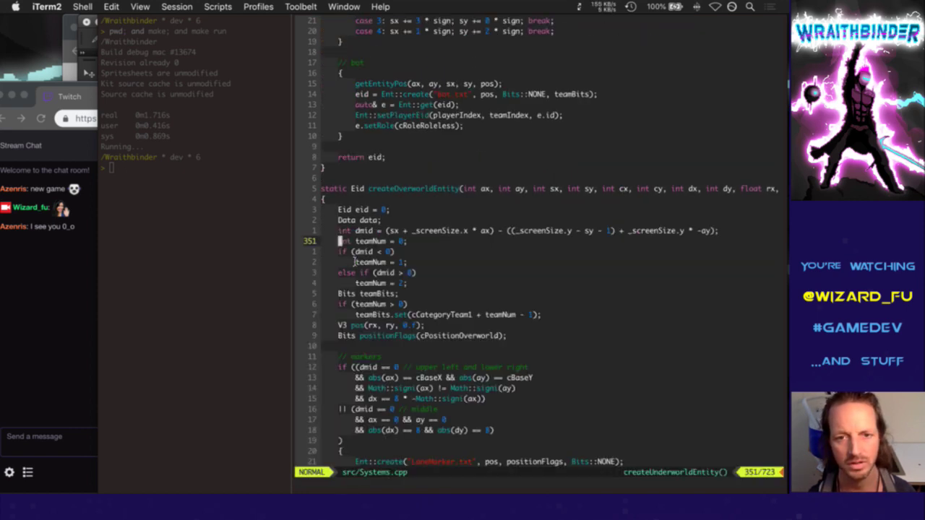
Review createOverworldEntity's placement conditions from the team number setup through the builder's building and back up to the single tree
{"action": "key", "text": "k"}
{"action": "key", "text": "j"}
{"action": "key", "text": "j"}
{"action": "key", "text": "j"}
{"action": "key", "text": "j"}
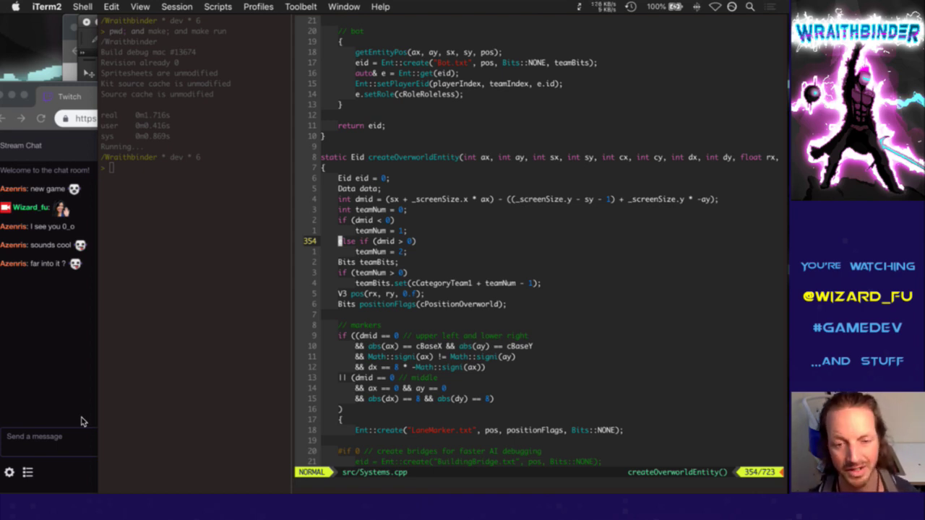
{"action": "key", "text": "j"}
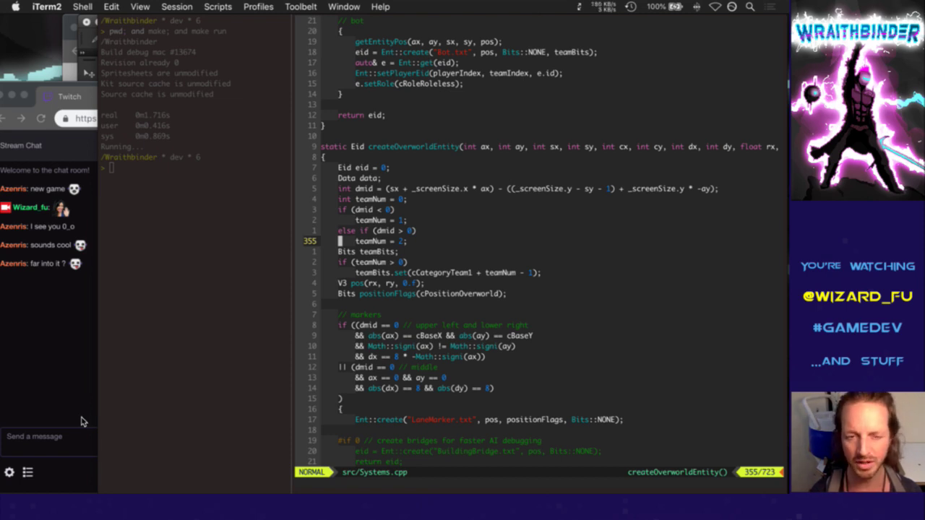
{"action": "key", "text": "j"}
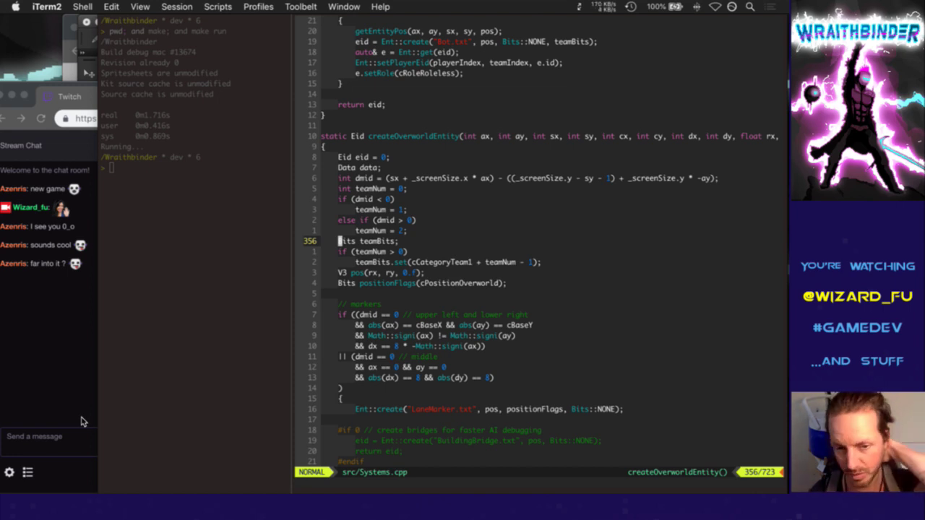
{"action": "key", "text": "j"}
{"action": "key", "text": "j"}
{"action": "key", "text": "j"}
{"action": "key", "text": "j"}
{"action": "key", "text": "j"}
{"action": "key", "text": "j"}
{"action": "key", "text": "j"}
{"action": "key", "text": "j"}
{"action": "key", "text": "j"}
{"action": "key", "text": "j"}
{"action": "key", "text": "j"}
{"action": "key", "text": "j"}
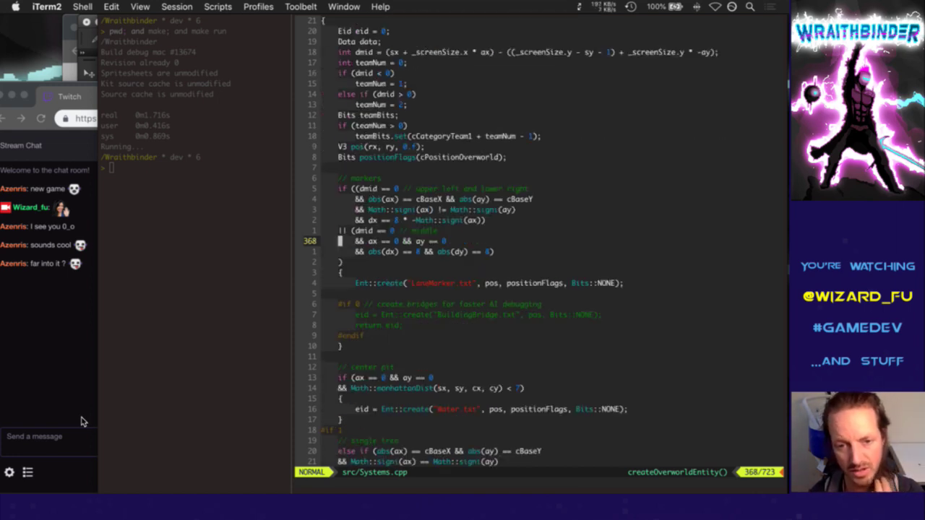
{"action": "key", "text": "ctrl+d"}
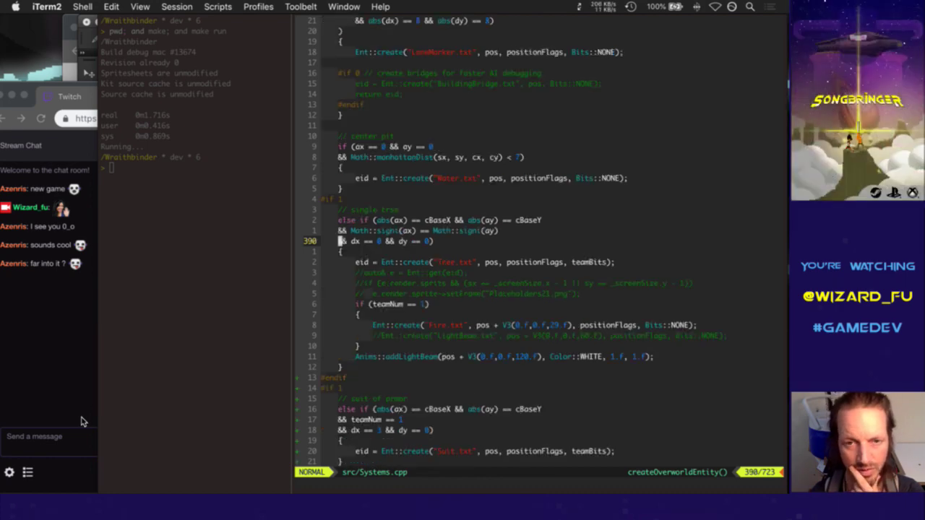
{"action": "key", "text": "j"}
{"action": "key", "text": "j"}
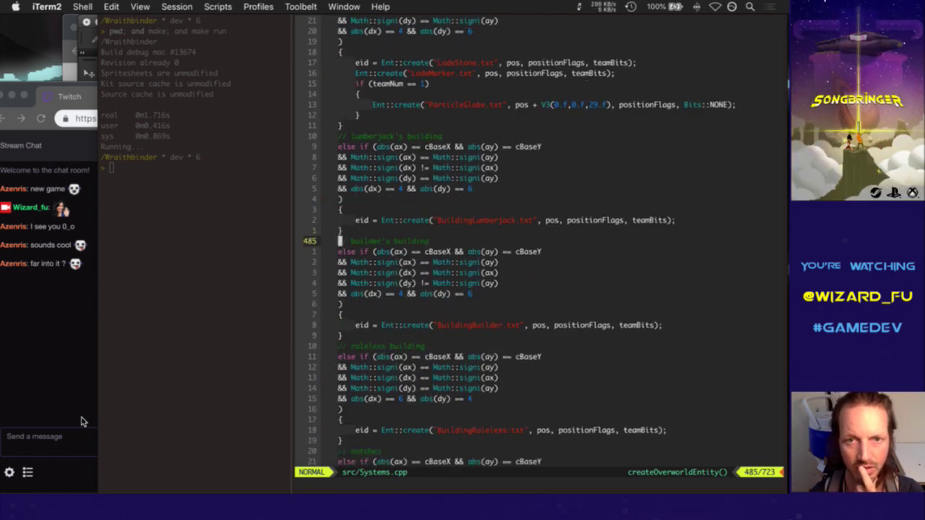
{"action": "key", "text": "k"}
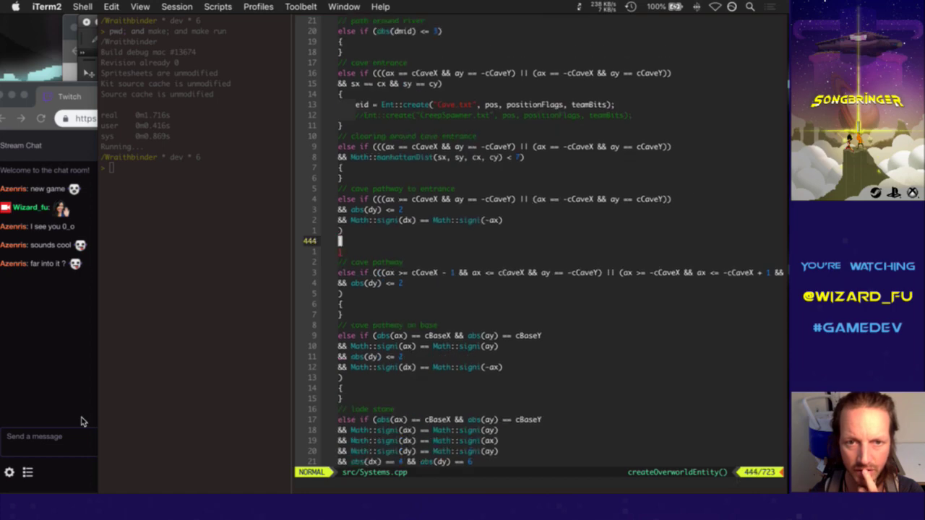
{"action": "key", "text": "k"}
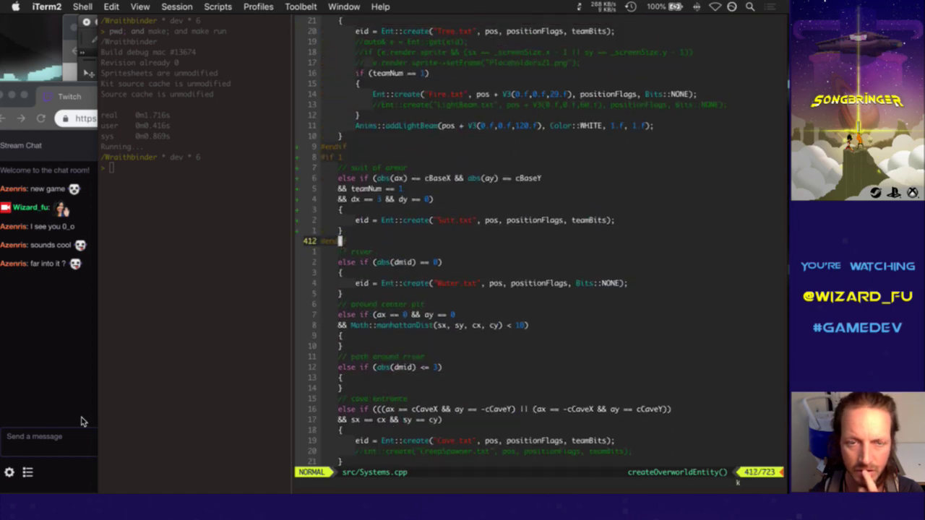
{"action": "key", "text": "k"}
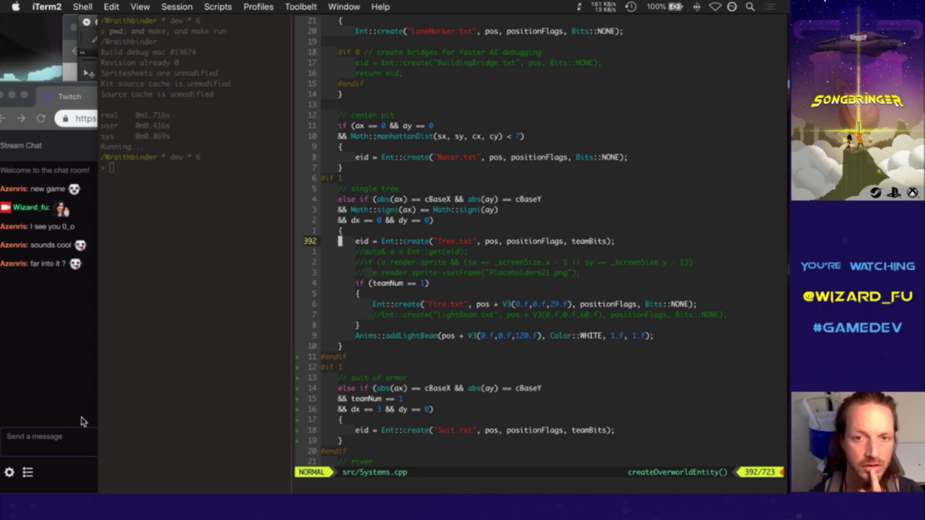
Insert blank lines and an "#if 0" directive between the center pit block and the single tree's "#if 1"
{"action": "key", "text": "k"}
{"action": "key", "text": "k"}
{"action": "key", "text": "k"}
{"action": "key", "text": "k"}
{"action": "key", "text": "k"}
{"action": "key", "text": "k"}
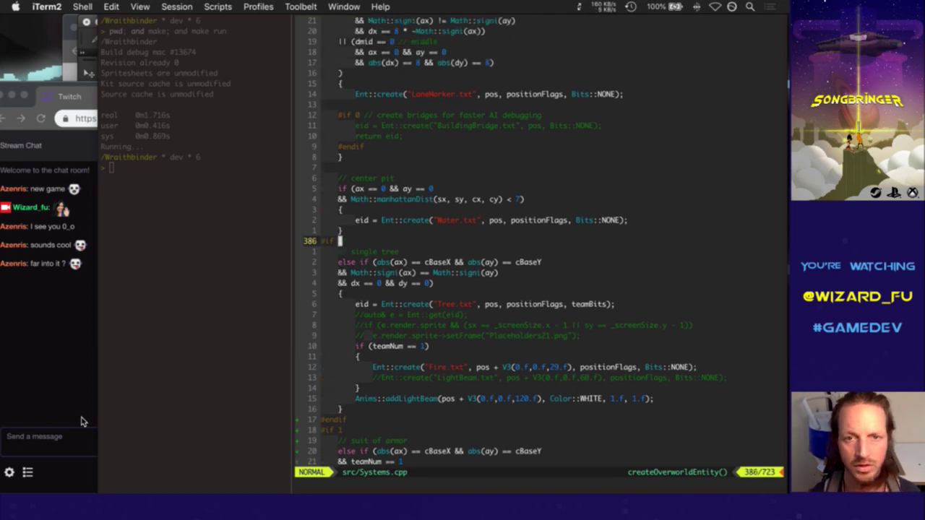
{"action": "key", "text": "shift+o"}
{"action": "key", "text": "Return"}
{"action": "key", "text": "Return"}
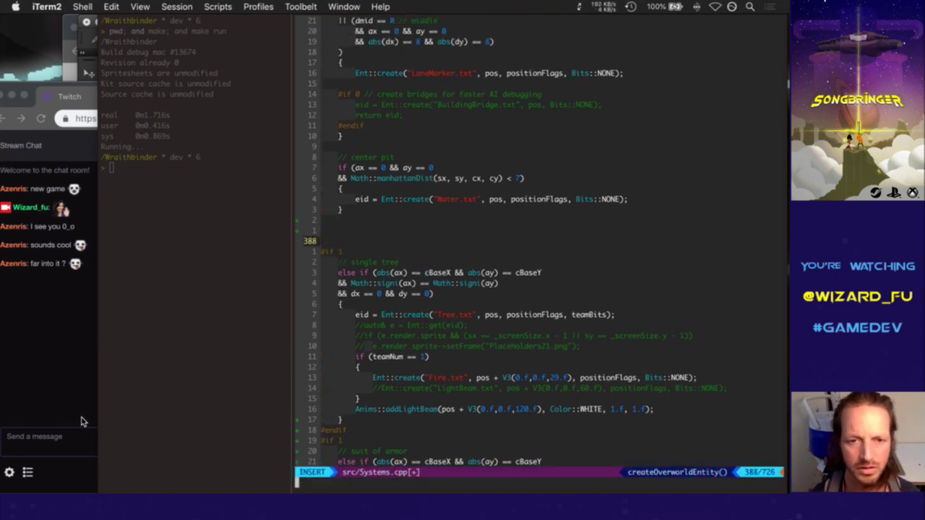
{"action": "key", "text": "Up"}
{"action": "type", "text": "#if 0"}
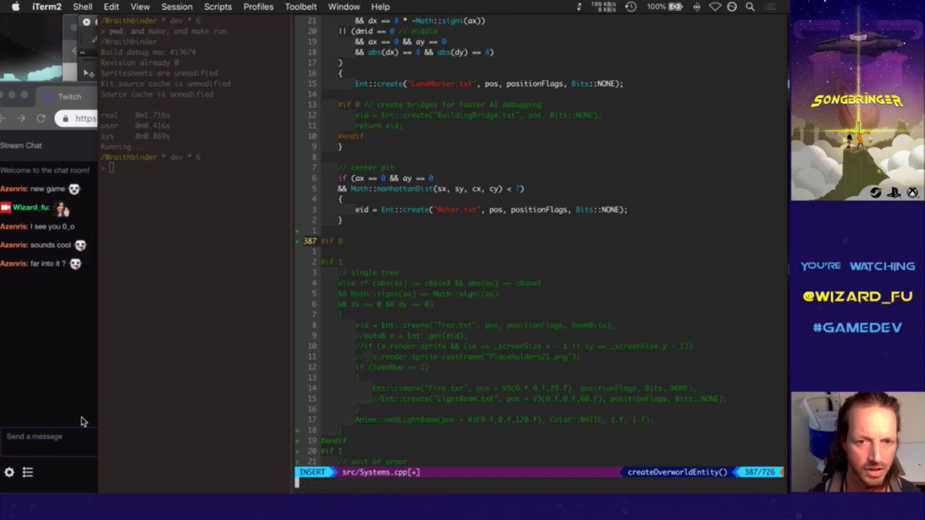
{"action": "key", "text": "Escape"}
Insert an "#endif" directive after the trees block, ahead of the ground section's "#if 1", and save src/Systems.cpp
{"action": "key", "text": "j"}
{"action": "key", "text": "j"}
{"action": "key", "text": "j"}
{"action": "key", "text": "j"}
{"action": "key", "text": "j"}
{"action": "key", "text": "j"}
{"action": "key", "text": "j"}
{"action": "key", "text": "j"}
{"action": "key", "text": "j"}
{"action": "key", "text": "j"}
{"action": "key", "text": "j"}
{"action": "key", "text": "j"}
{"action": "key", "text": "j"}
{"action": "key", "text": "j"}
{"action": "key", "text": "j"}
{"action": "key", "text": "j"}
{"action": "key", "text": "j"}
{"action": "key", "text": "j"}
{"action": "key", "text": "j"}
{"action": "key", "text": "j"}
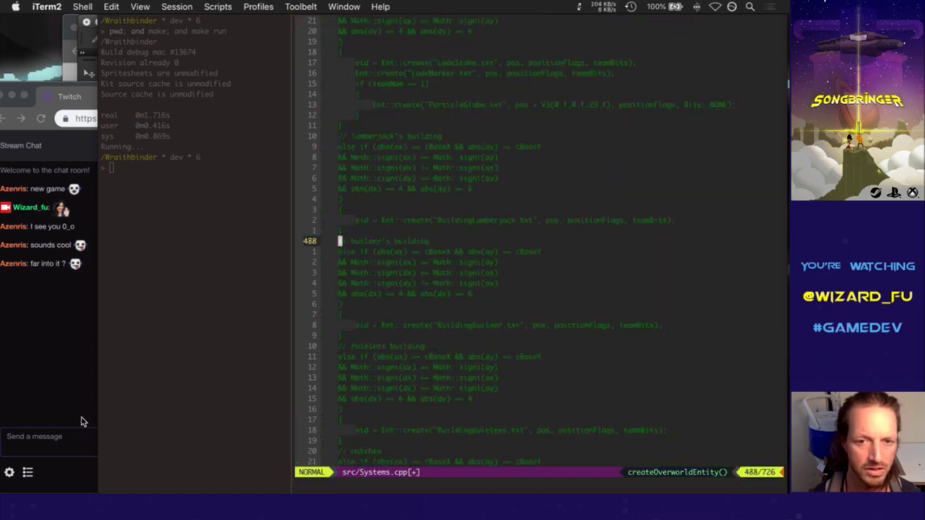
{"action": "key", "text": "j"}
{"action": "key", "text": "j"}
{"action": "key", "text": "j"}
{"action": "key", "text": "j"}
{"action": "key", "text": "j"}
{"action": "key", "text": "j"}
{"action": "key", "text": "j"}
{"action": "key", "text": "j"}
{"action": "key", "text": "j"}
{"action": "key", "text": "j"}
{"action": "key", "text": "j"}
{"action": "key", "text": "j"}
{"action": "key", "text": "j"}
{"action": "key", "text": "j"}
{"action": "key", "text": "j"}
{"action": "key", "text": "j"}
{"action": "key", "text": "j"}
{"action": "key", "text": "j"}
{"action": "key", "text": "j"}
{"action": "key", "text": "j"}
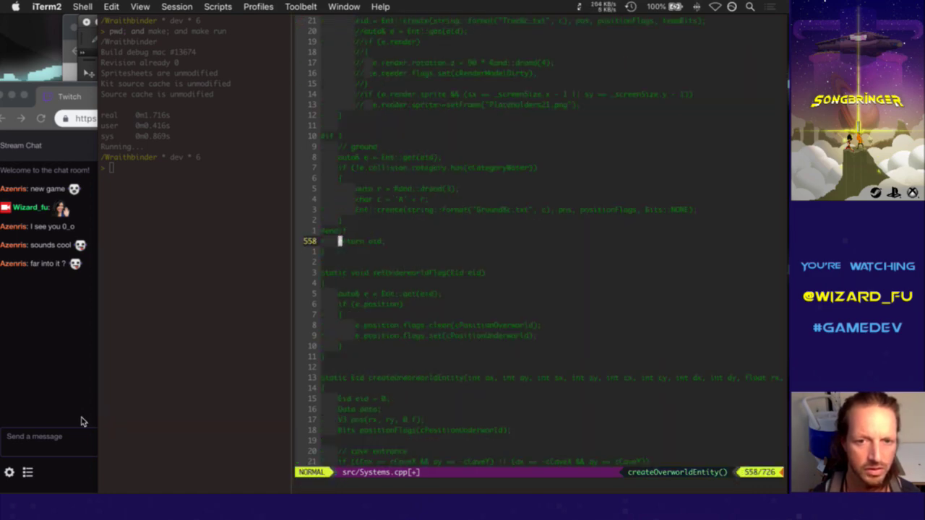
{"action": "key", "text": "k"}
{"action": "key", "text": "k"}
{"action": "key", "text": "k"}
{"action": "key", "text": "k"}
{"action": "key", "text": "k"}
{"action": "key", "text": "k"}
{"action": "key", "text": "k"}
{"action": "key", "text": "k"}
{"action": "key", "text": "k"}
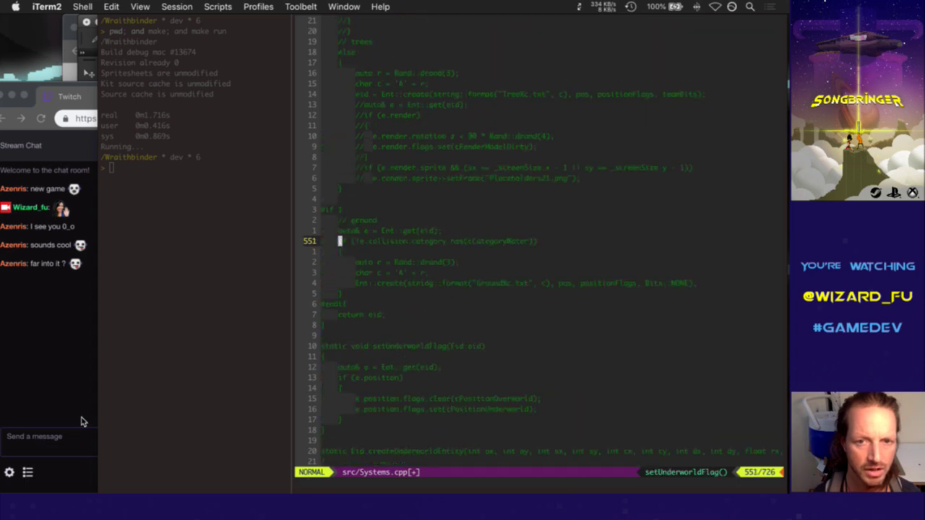
{"action": "key", "text": "k"}
{"action": "key", "text": "k"}
{"action": "key", "text": "O"}
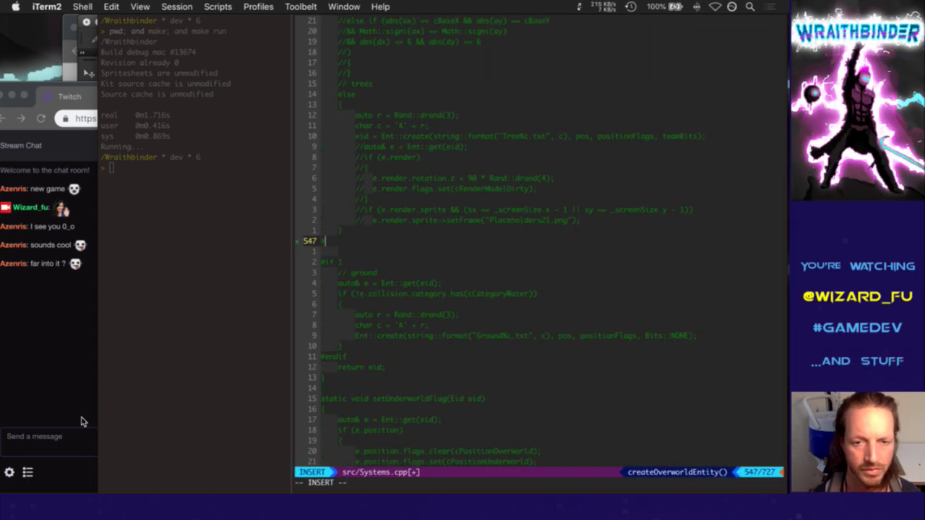
{"action": "type", "text": "#endiff"}
{"action": "key", "text": "Escape"}
{"action": "type", "text": ":w"}
{"action": "key", "text": "Return"}
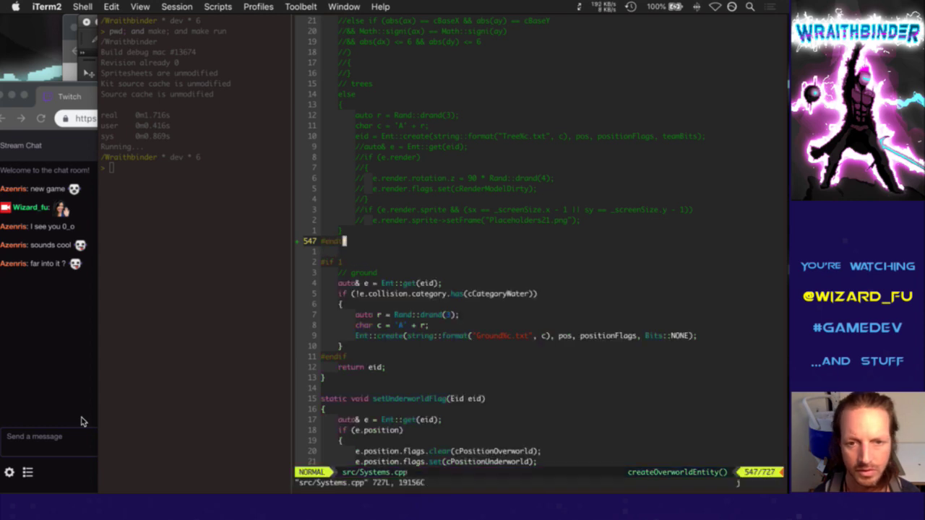
Add a blank line below the new "#endif" and save the file
{"action": "key", "text": "o"}
{"action": "key", "text": "Escape"}
{"action": "type", "text": ":w"}
{"action": "key", "text": "Return"}
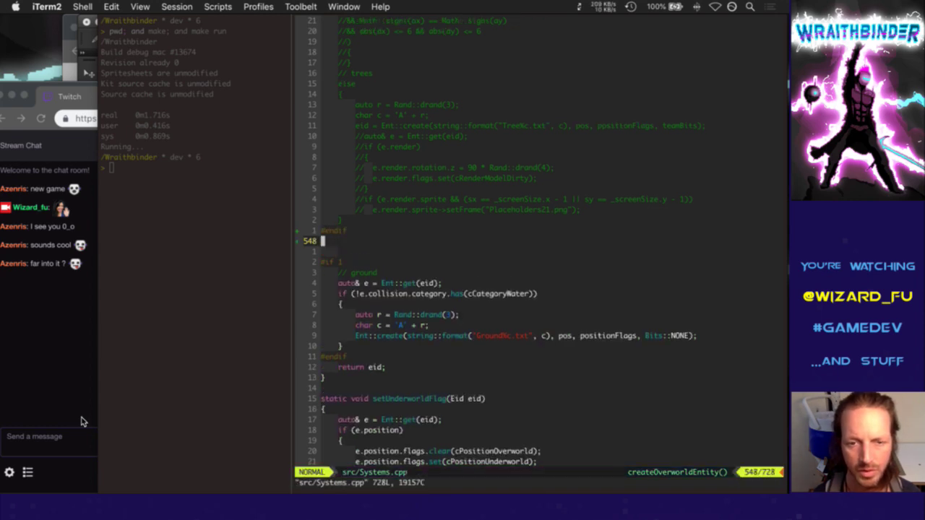
{"action": "type", "text": "j"}
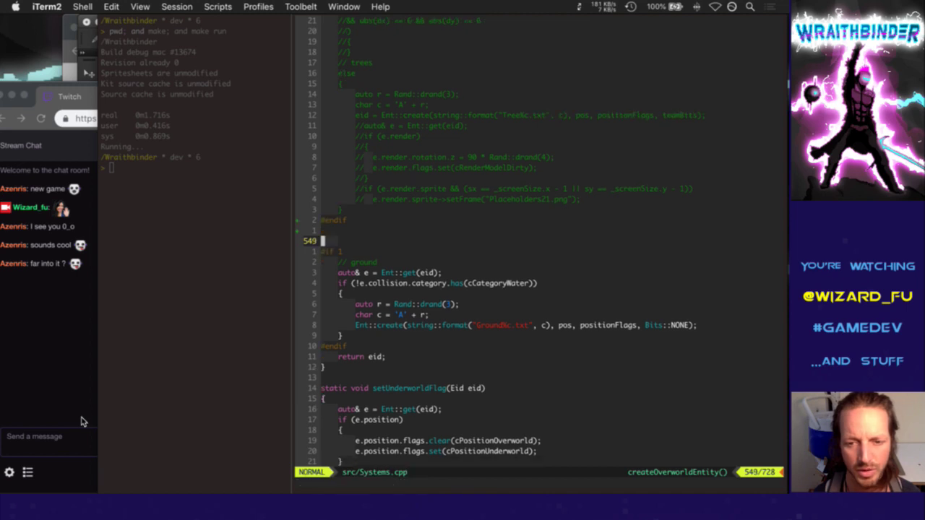
{"action": "type", "text": "/playertx"}
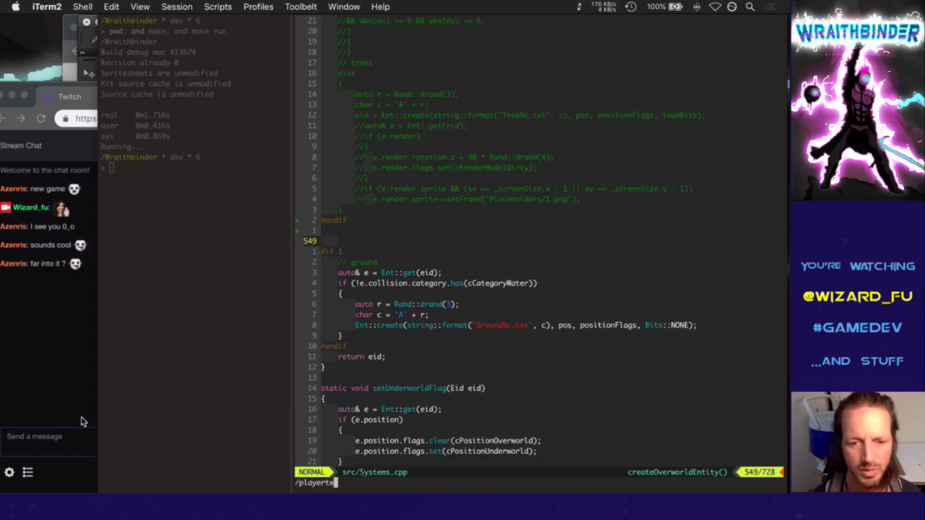
Search for "player.tx" to find the player creation code, clear the search highlighting, and go to createPlayer's ax declaration
{"action": "key", "text": "Return"}
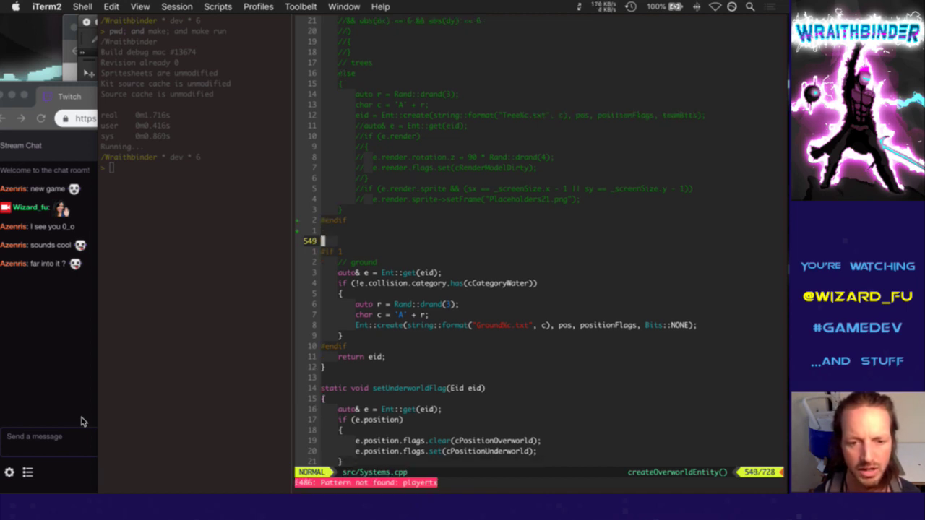
{"action": "type", "text": "/player.tx"}
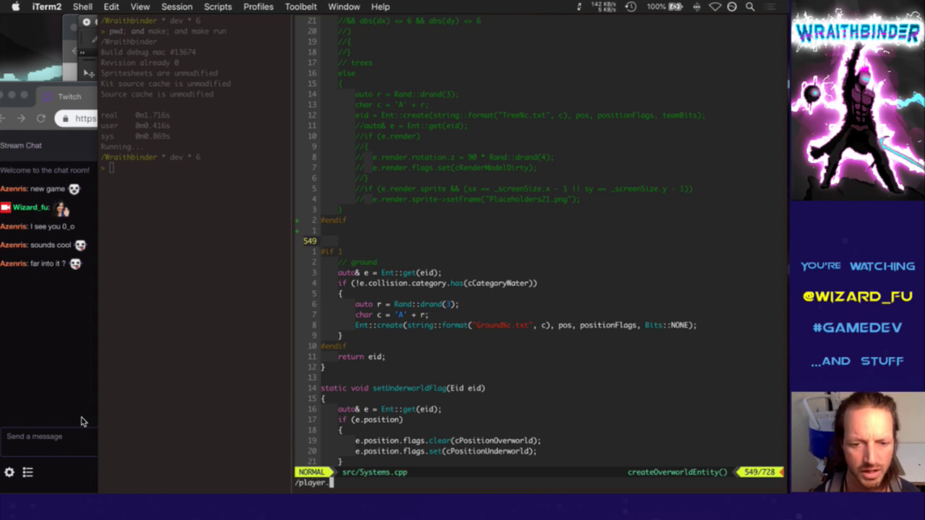
{"action": "key", "text": "Return"}
{"action": "type", "text": ":noh"}
{"action": "key", "text": "Return"}
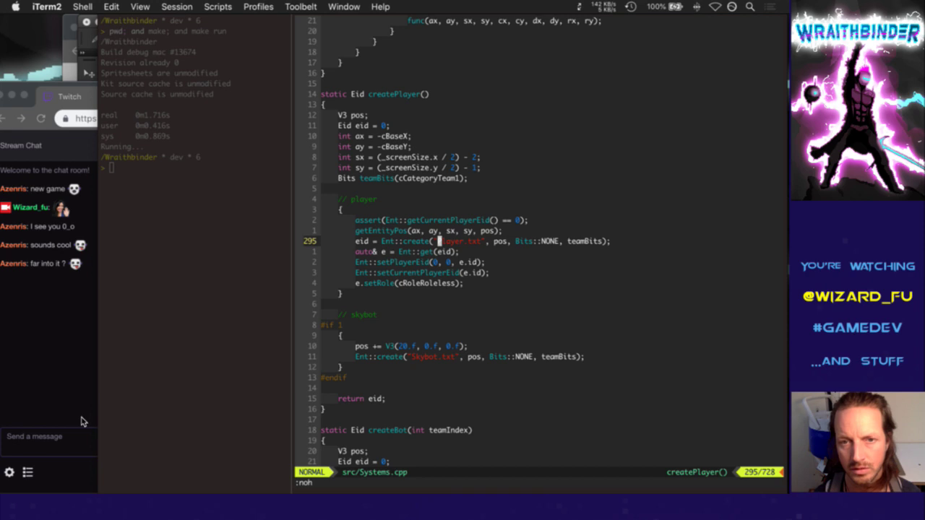
{"action": "key", "text": "k"}
{"action": "key", "text": "k"}
{"action": "key", "text": "k"}
{"action": "key", "text": "k"}
{"action": "key", "text": "k"}
{"action": "key", "text": "k"}
{"action": "key", "text": "k"}
{"action": "key", "text": "k"}
{"action": "key", "text": "k"}
{"action": "key", "text": "k"}
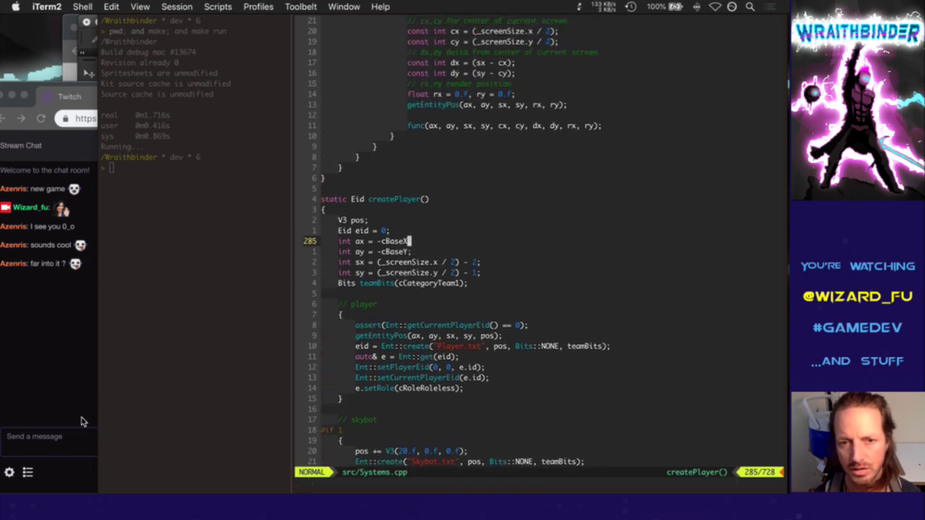
{"action": "key", "text": "shift+v"}
{"action": "key", "text": "j"}
{"action": "key", "text": "j"}
{"action": "key", "text": "j"}
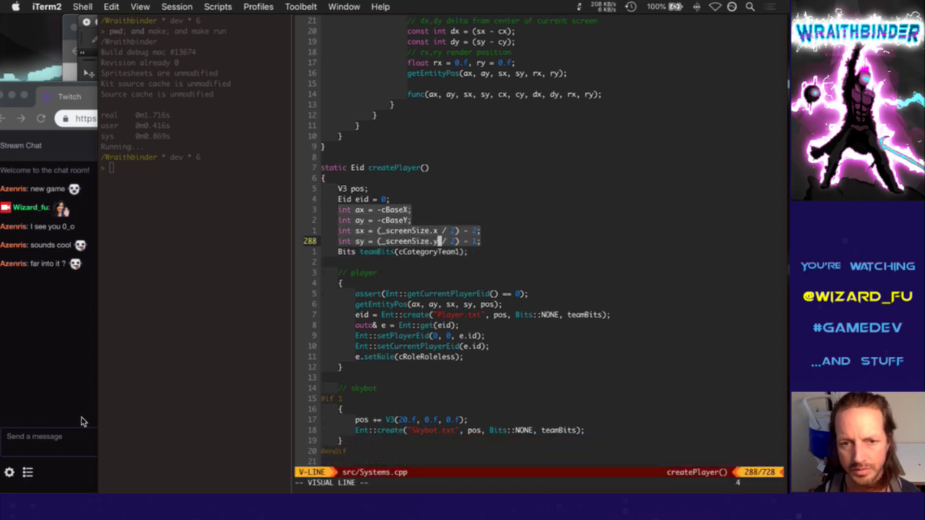
{"action": "key", "text": "y"}
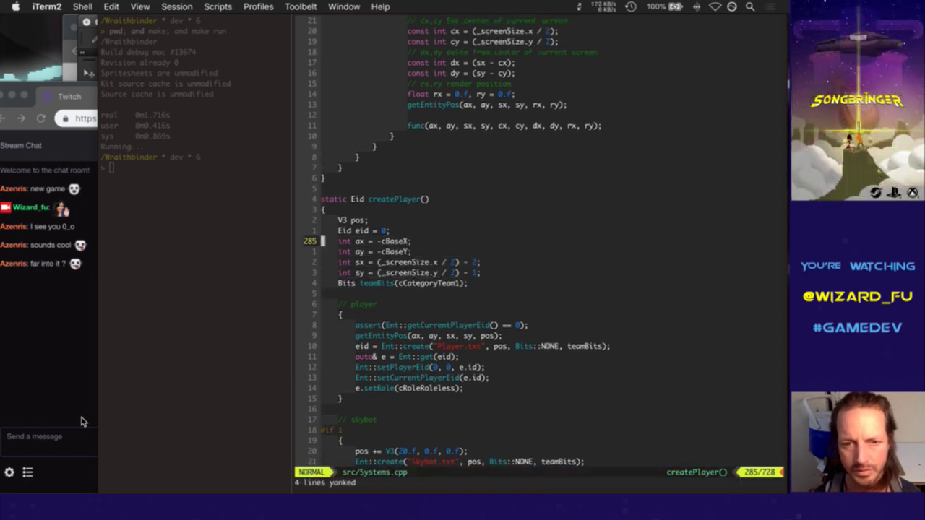
{"action": "key", "text": "shift+o"}
{"action": "type", "text": "#f"}
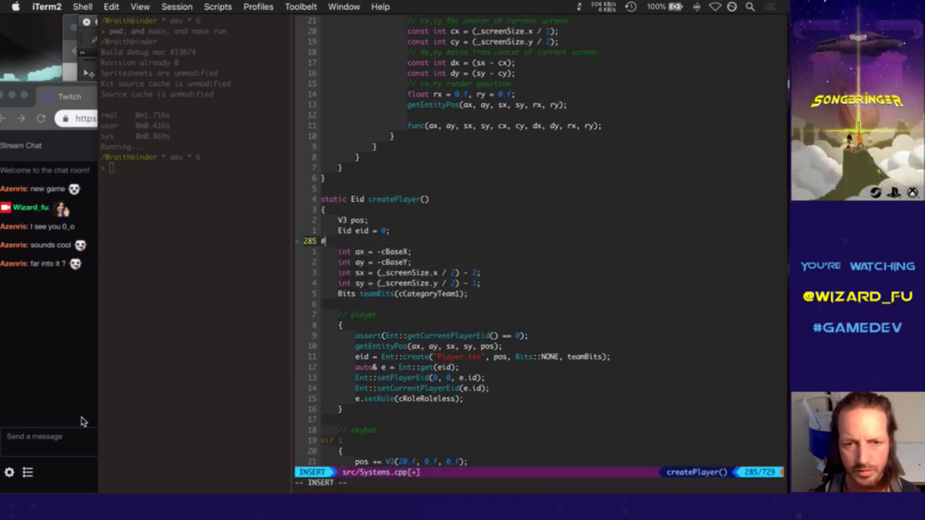
{"action": "key", "text": "BackSpace"}
{"action": "key", "text": "BackSpace"}
{"action": "key", "text": "BackSpace"}
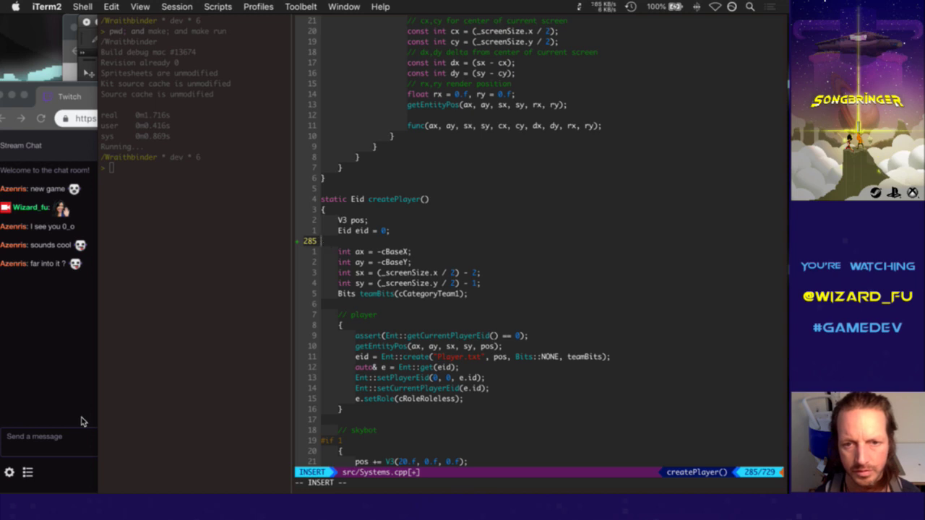
{"action": "key", "text": "Escape"}
Set ax and ay to 0 in createPlayer, comment out the -cBaseX and -cBaseY values behind them, and save
{"action": "key", "text": "j"}
{"action": "key", "text": "j"}
{"action": "type", "text": "hkh"}
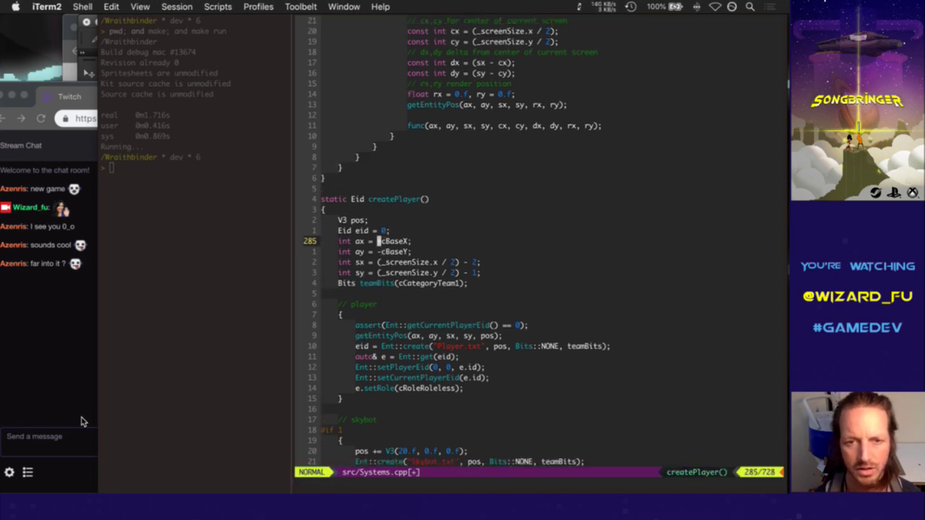
{"action": "type", "text": "i0; //"}
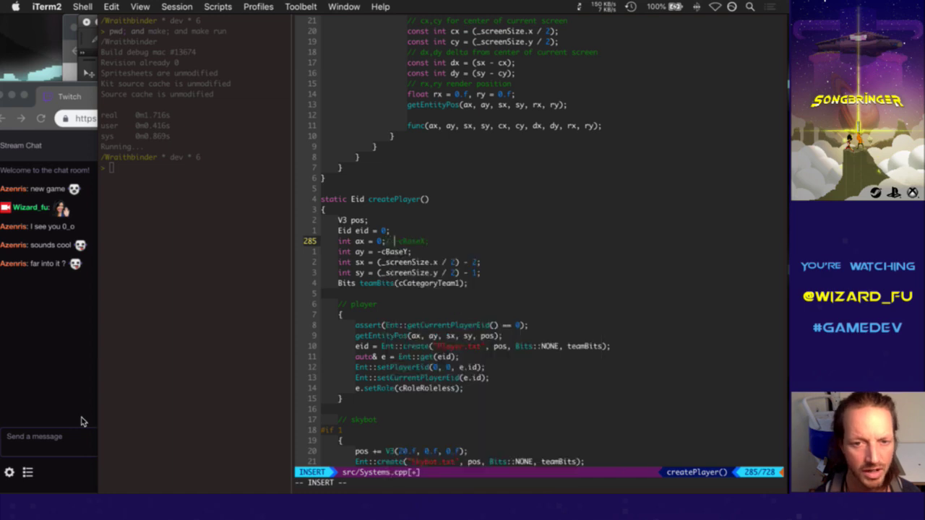
{"action": "key", "text": "Escape"}
{"action": "key", "text": "j"}
{"action": "key", "text": "h"}
{"action": "key", "text": "period"}
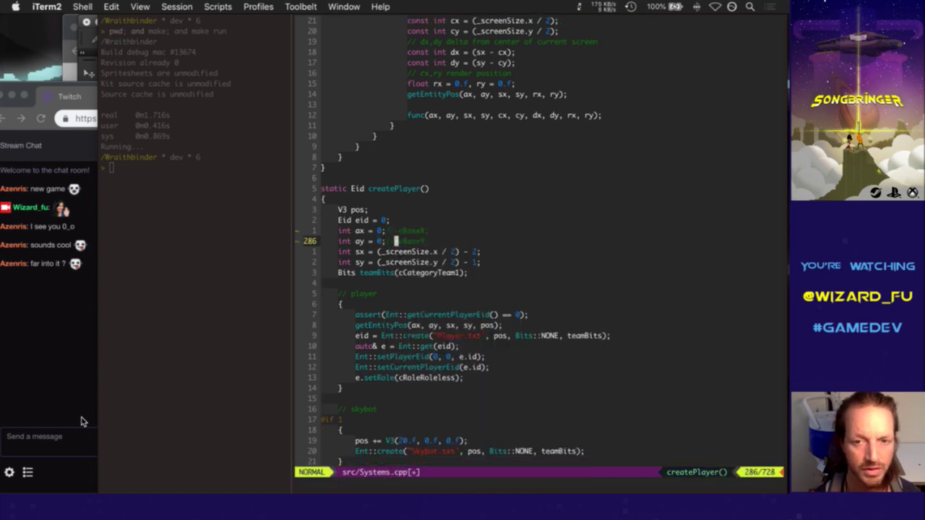
{"action": "type", "text": ":w"}
{"action": "key", "text": "Return"}
{"action": "key", "text": "k"}
{"action": "key", "text": "shift+v"}
{"action": "key", "text": "j"}
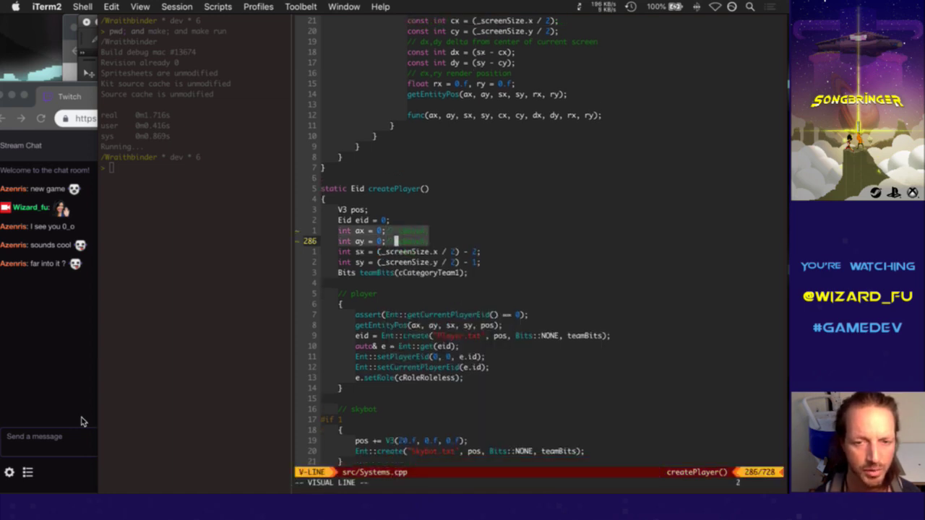
{"action": "key", "text": "Escape"}
{"action": "key", "text": "j"}
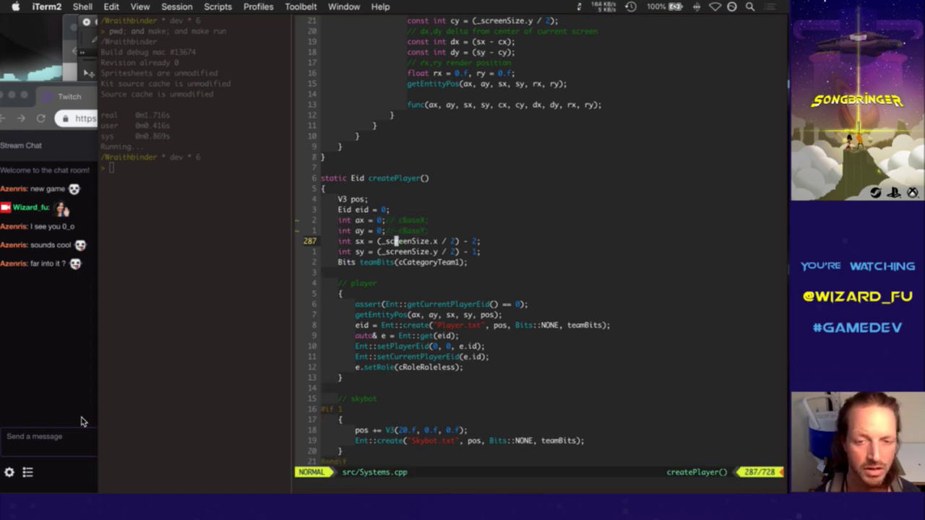
{"action": "key", "text": "j"}
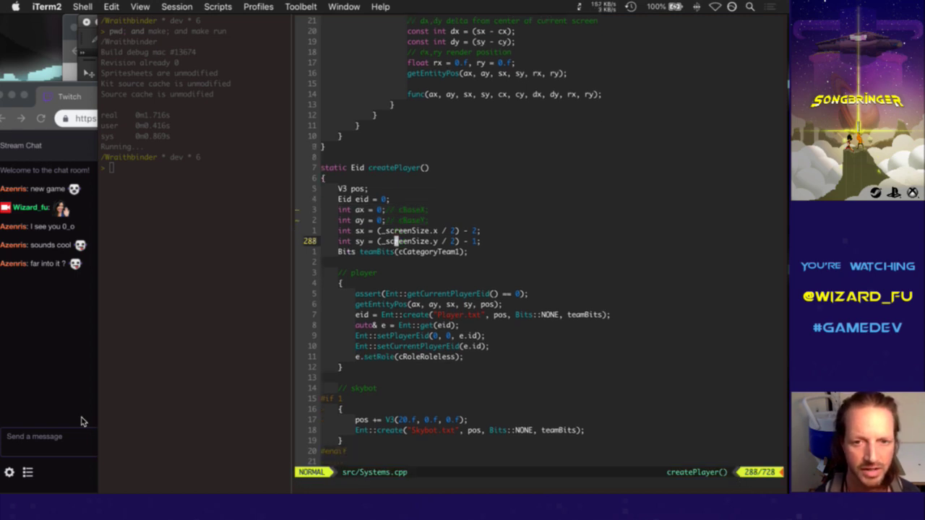
{"action": "key", "text": "k"}
{"action": "key", "text": "V"}
{"action": "key", "text": "j"}
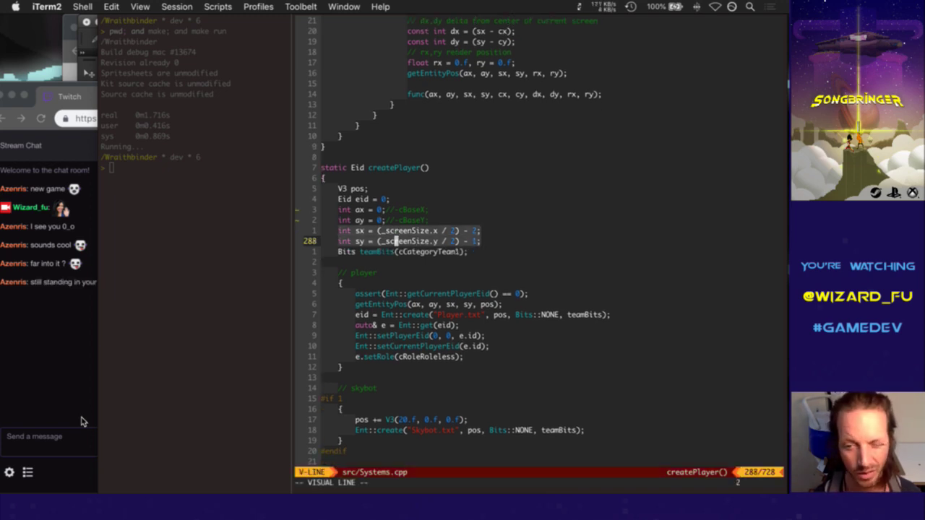
{"action": "key", "text": "Escape"}
{"action": "type", "text": ":w"}
{"action": "key", "text": "Return"}
{"action": "key", "text": "j"}
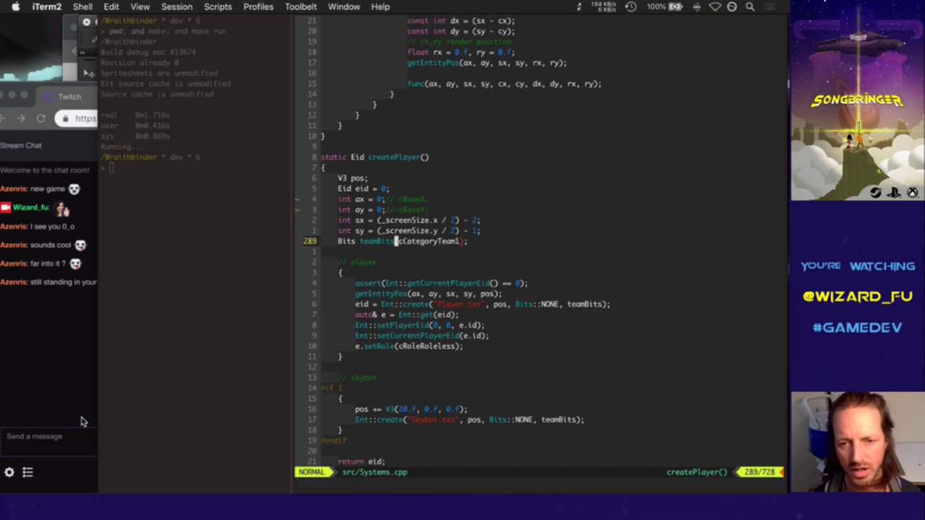
Save any pending changes, clear the shell, and rebuild and run the game with "pwd; and make; and make run"
{"action": "type", "text": ":up"}
{"action": "key", "text": "Return"}
{"action": "key", "text": "alt+super+Left"}
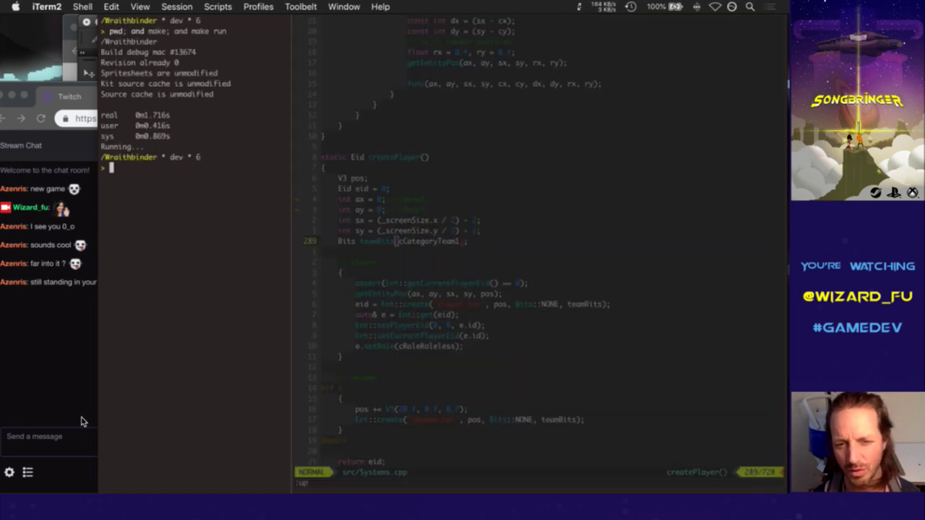
{"action": "key", "text": "ctrl+l"}
{"action": "key", "text": "Up"}
{"action": "key", "text": "Return"}
{"action": "key", "text": "alt+super+Right"}
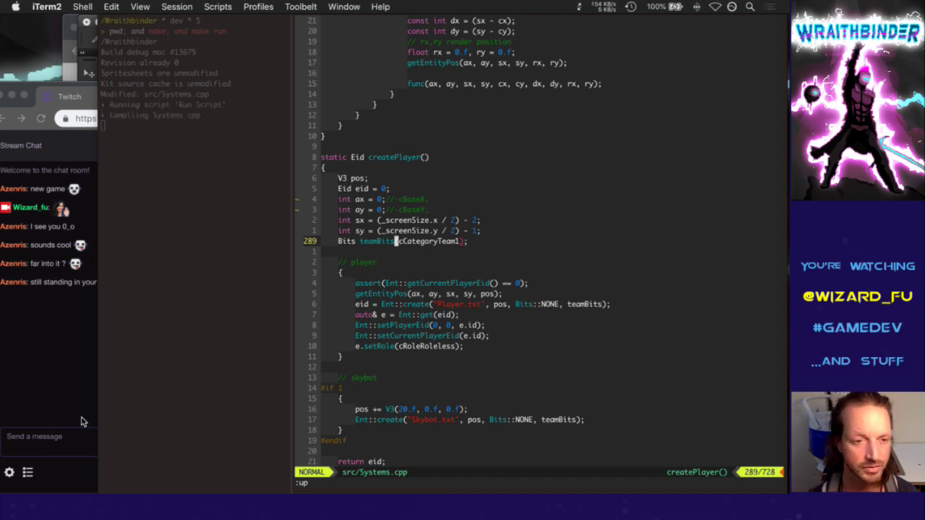
Switch to Chrome to read the Twitch stream chat and return to the code editor
{"action": "left_click", "coordinate": [80, 437]}
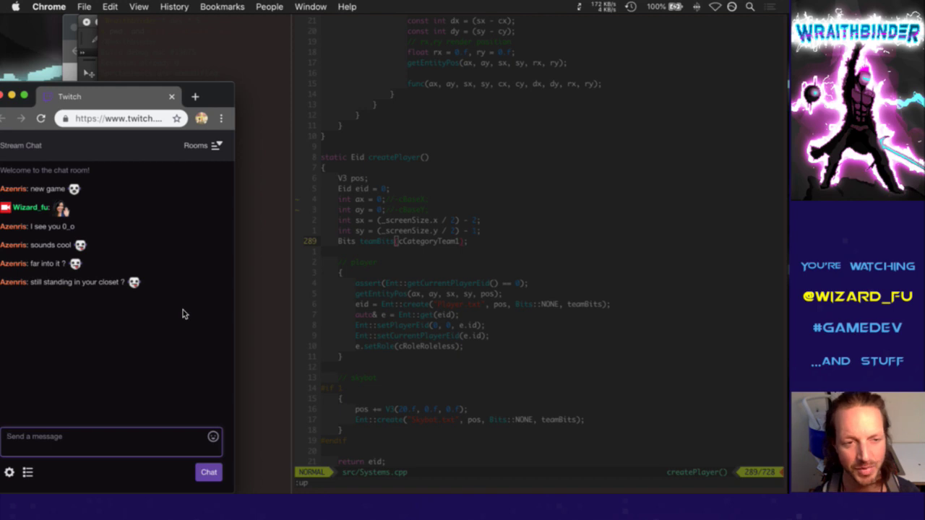
{"action": "left_click", "coordinate": [390, 267]}
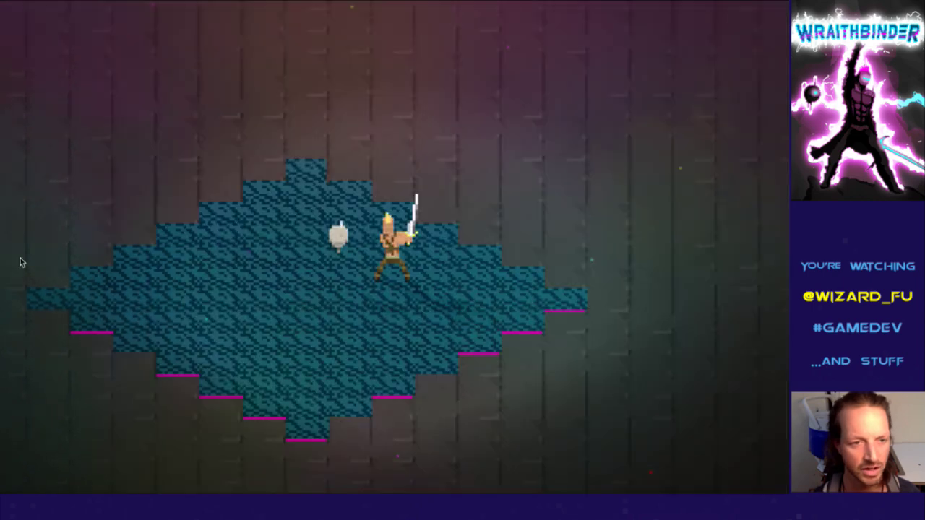
Switch to the running game and walk the character around the center pit, toggling god mode on and off
{"action": "left_click", "coordinate": [22, 262]}
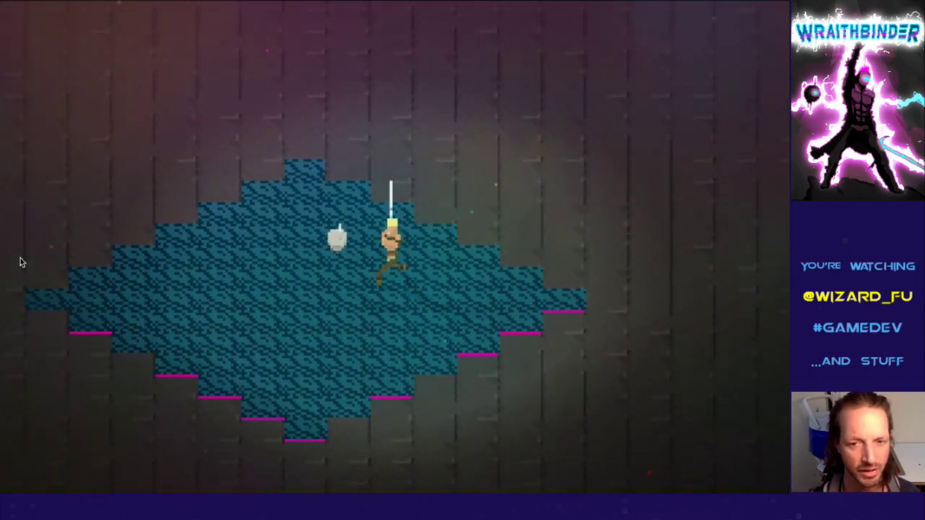
{"action": "key", "text": "g"}
{"action": "key", "text": "a"}
{"action": "key", "text": "s"}
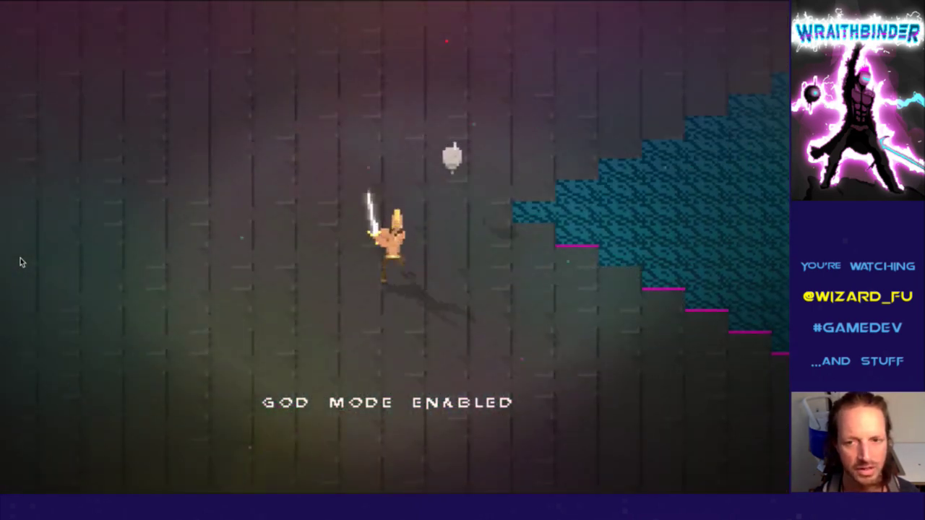
{"action": "key", "text": "d"}
{"action": "key", "text": "g"}
{"action": "key", "text": "d"}
{"action": "key", "text": "w"}
{"action": "key", "text": "s"}
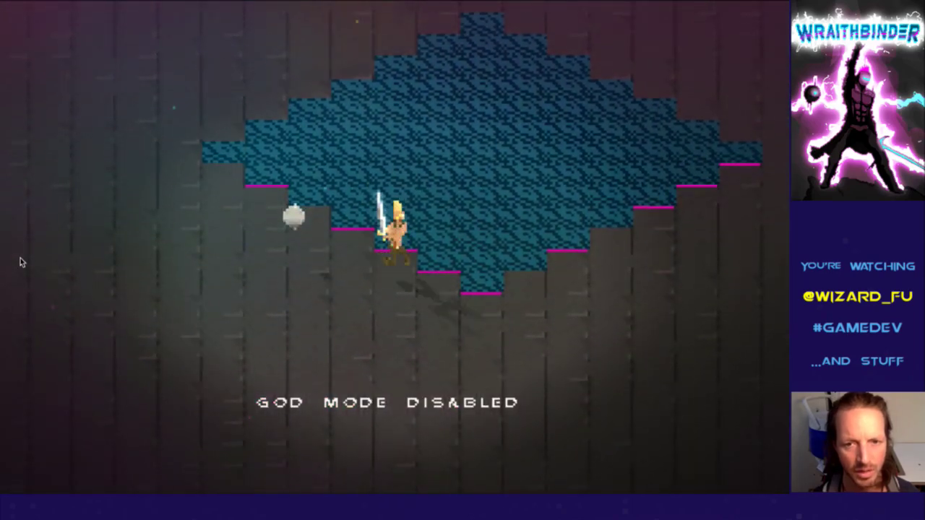
Walk along the pit's edge, rotate the camera, and inspect the surrounding overworld ground
{"action": "key", "text": "d"}
{"action": "key", "text": "Right"}
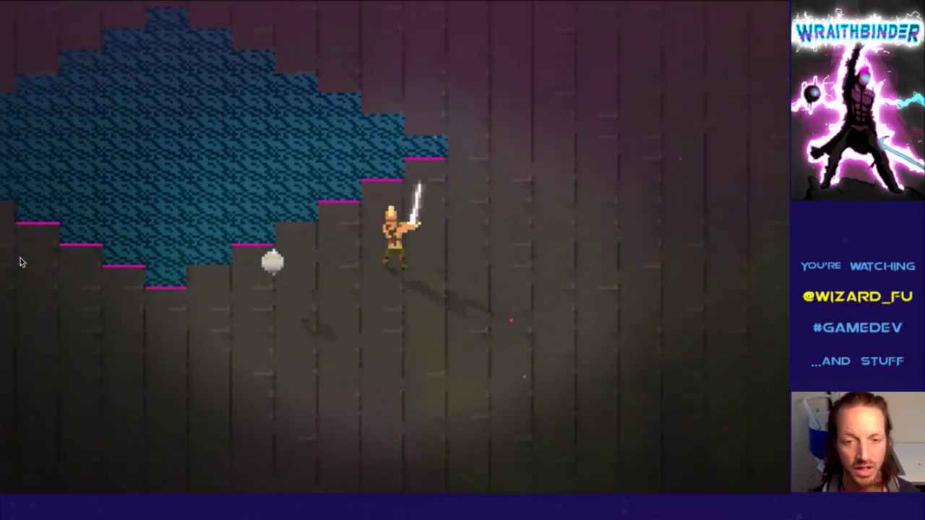
{"action": "key", "text": "w"}
{"action": "key", "text": "a"}
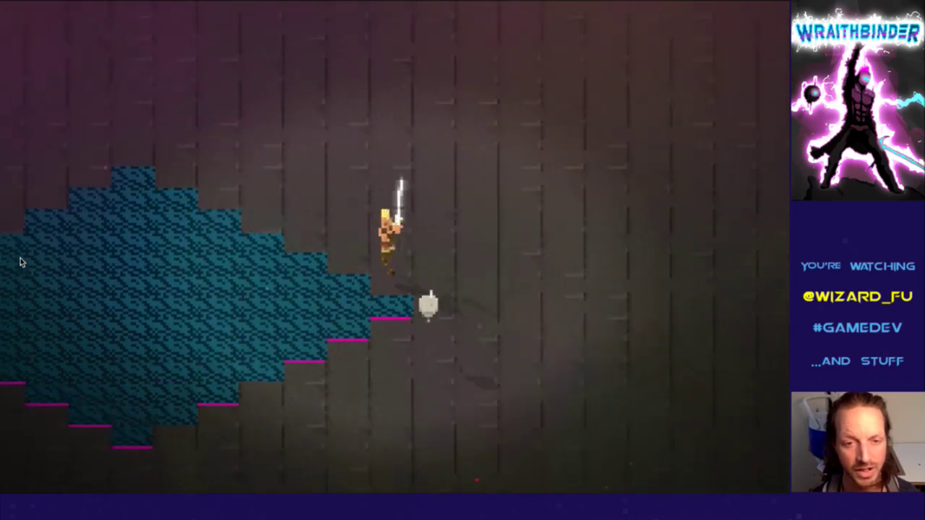
{"action": "key", "text": "q"}
{"action": "key", "text": "s"}
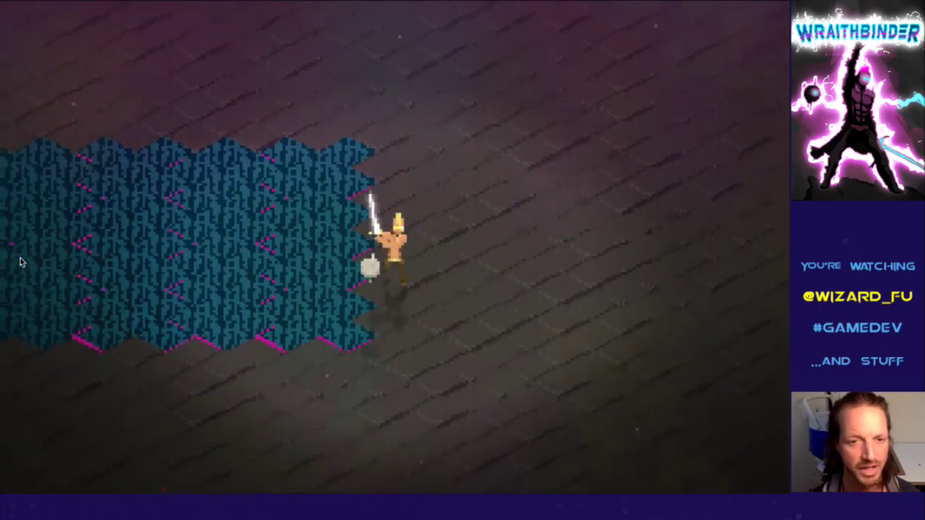
{"action": "key", "text": "a"}
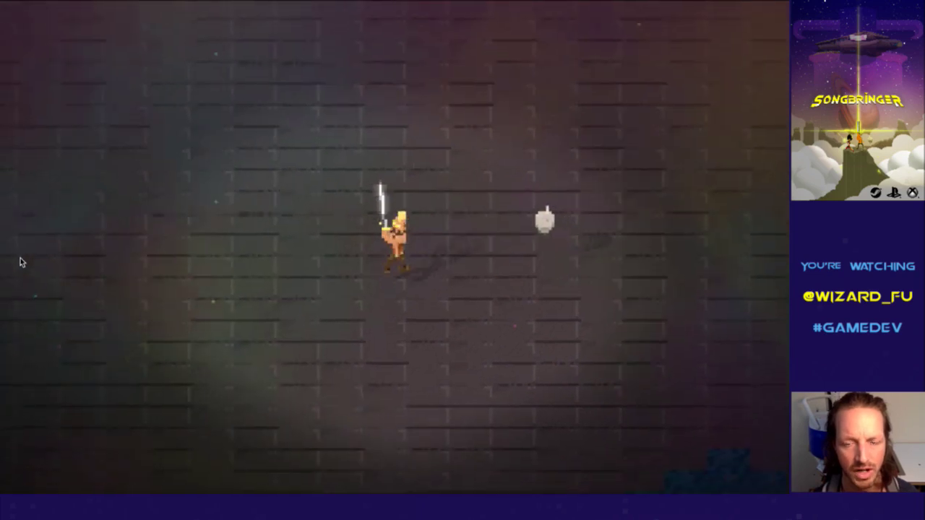
Quit the running game and switch to Chrome to read the latest Twitch stream chat messages
{"action": "key", "text": "super+q"}
{"action": "left_click", "coordinate": [20, 262]}
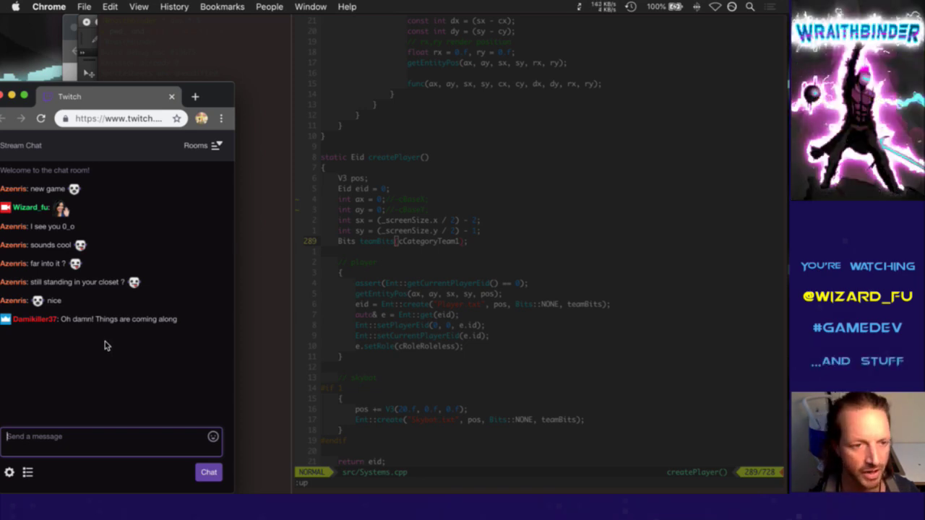
{"action": "left_click_drag", "start_coordinate": [75, 323], "coordinate": [177, 322]}
{"action": "left_click", "coordinate": [125, 354]}
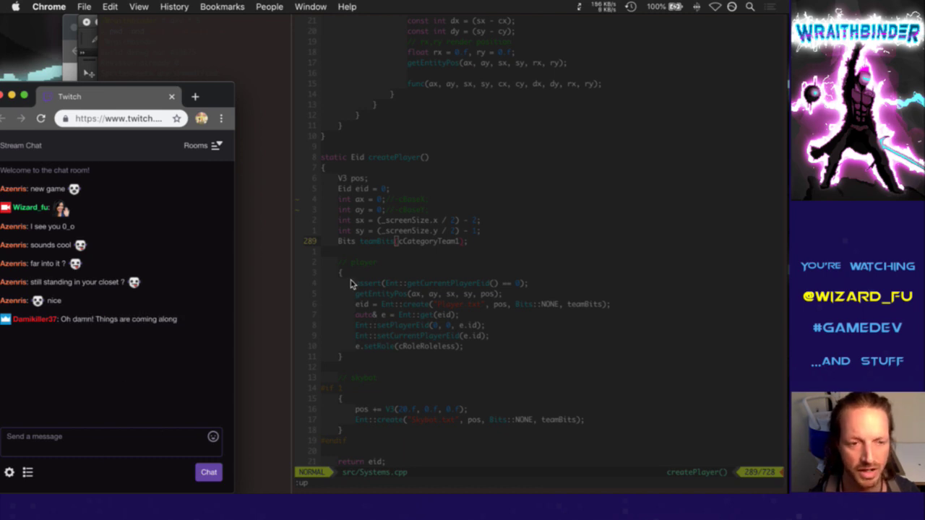
Switch to Photoshop and view the whole Wraithbinder artwork in Poster1.psd
{"action": "key", "text": "super+Tab"}
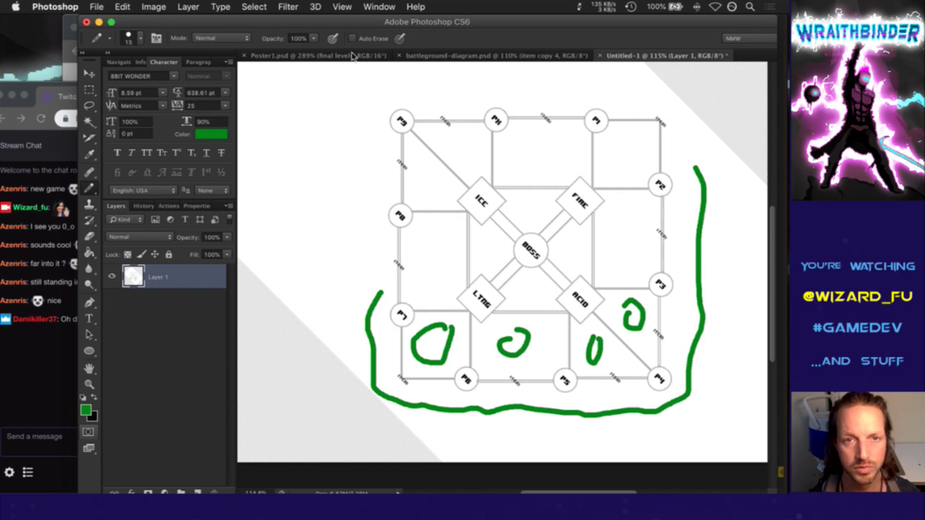
{"action": "left_click", "coordinate": [353, 55]}
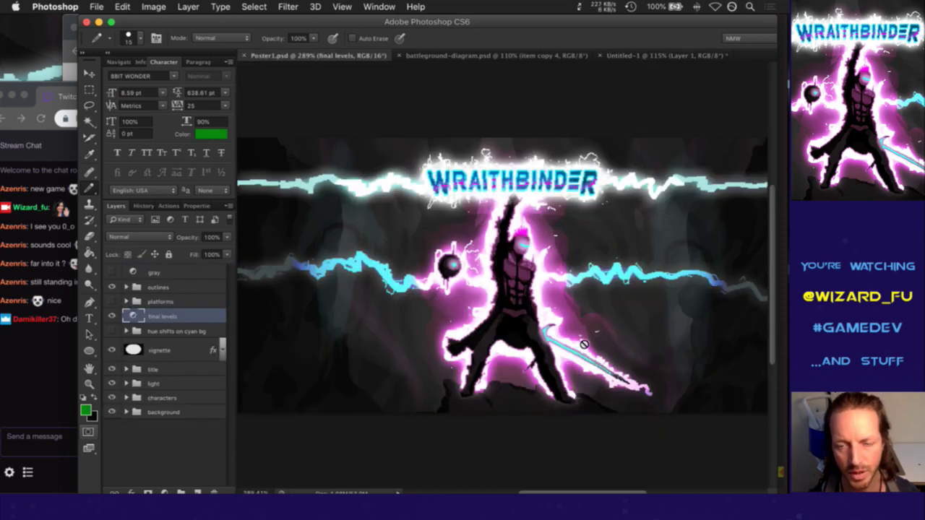
{"action": "left_click_drag", "start_coordinate": [657, 335], "coordinate": [651, 337], "text": "super"}
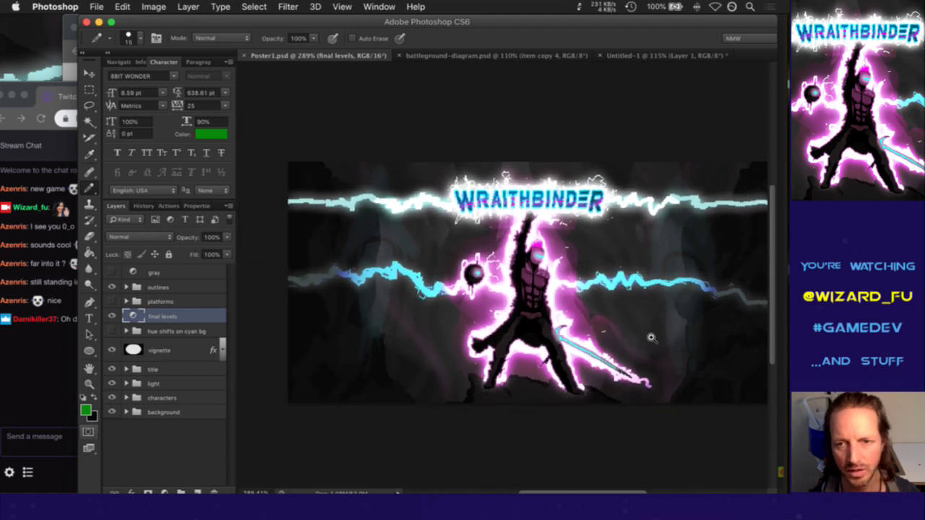
{"action": "left_click", "coordinate": [651, 337], "text": "alt"}
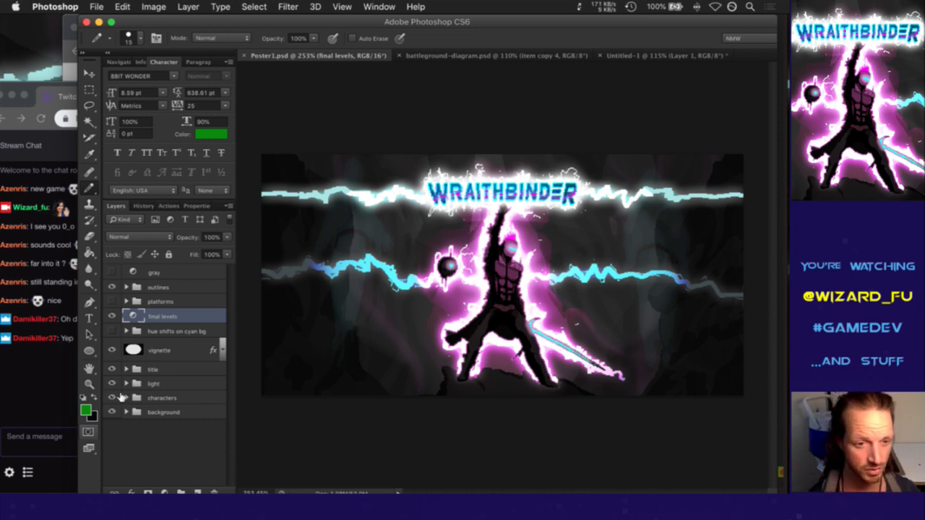
Check the Twitch stream chat in Chrome and return to the poster in Photoshop
{"action": "left_click", "coordinate": [49, 384]}
{"action": "left_click", "coordinate": [366, 113]}
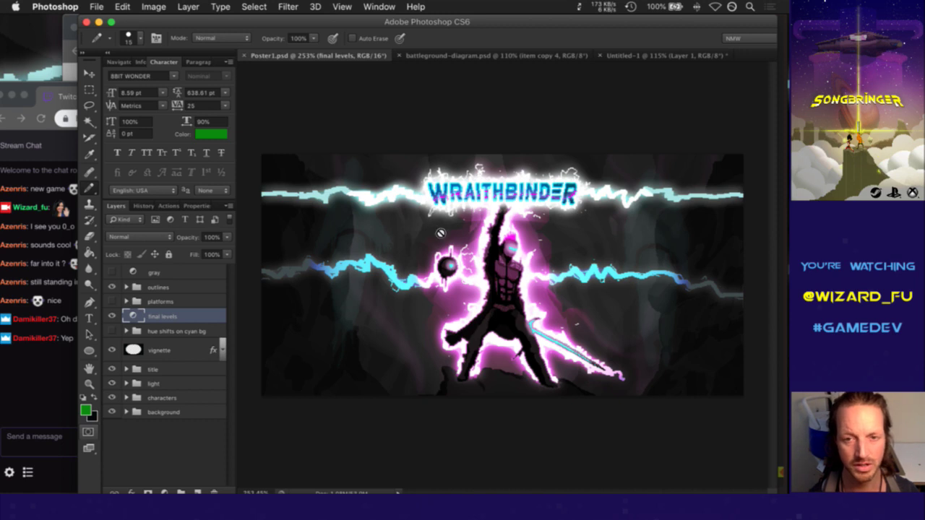
{"action": "left_click", "coordinate": [58, 394]}
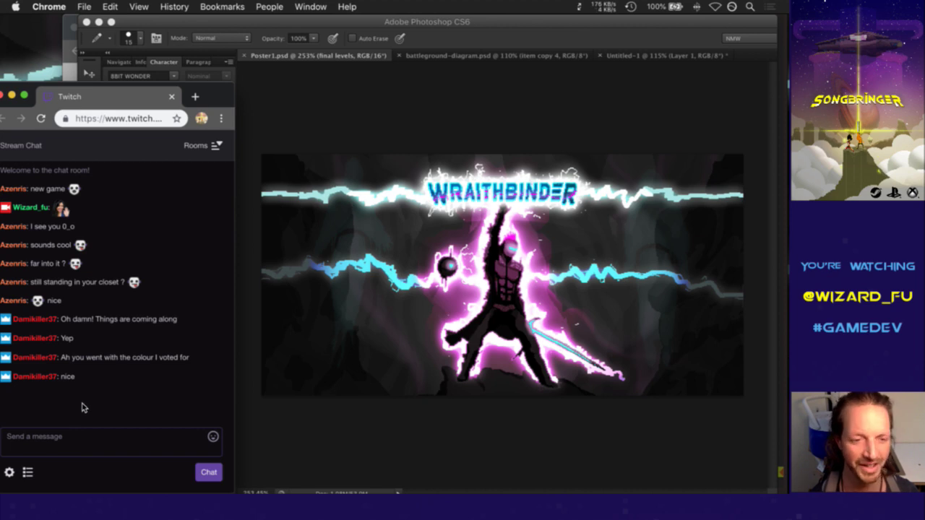
{"action": "left_click", "coordinate": [378, 99]}
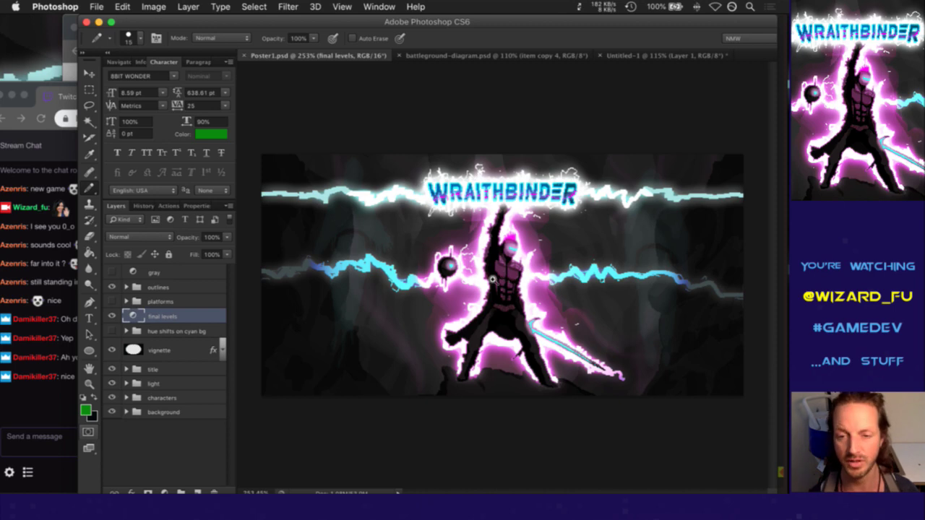
Examine the poster's central figure up close, then read the new chat messages in Chrome and go back to Photoshop
{"action": "scroll", "coordinate": [503, 276], "scroll_direction": "up", "scroll_amount": 4, "text": "alt"}
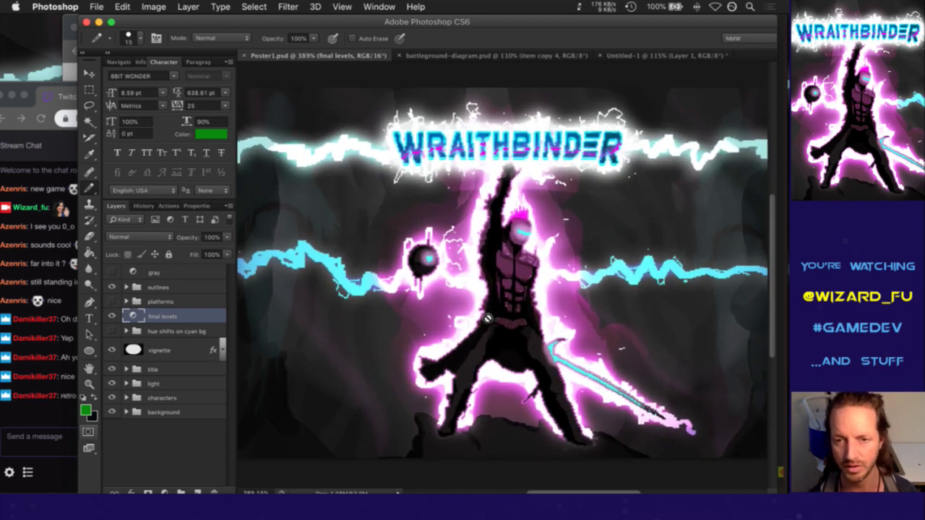
{"action": "key", "text": "super+Tab"}
{"action": "key", "text": "super+shift+Tab"}
{"action": "left_click", "coordinate": [65, 396]}
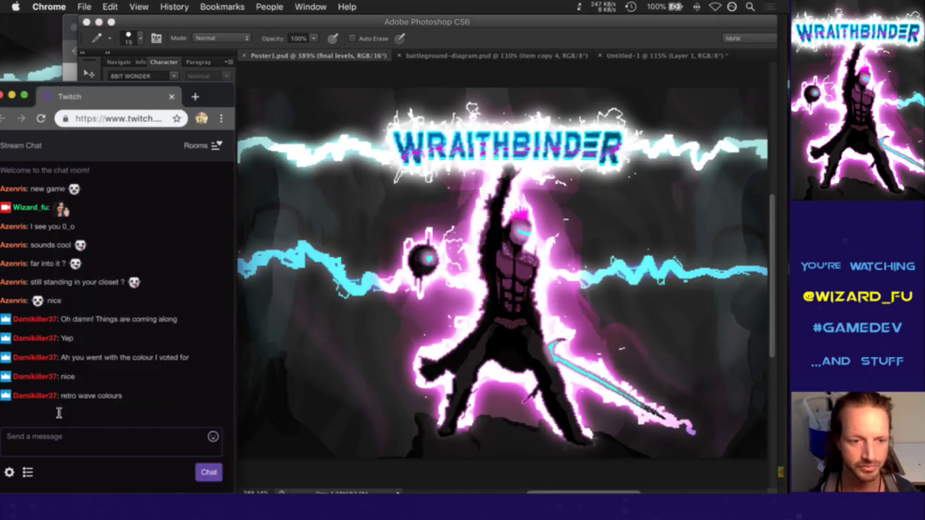
{"action": "left_click", "coordinate": [487, 29]}
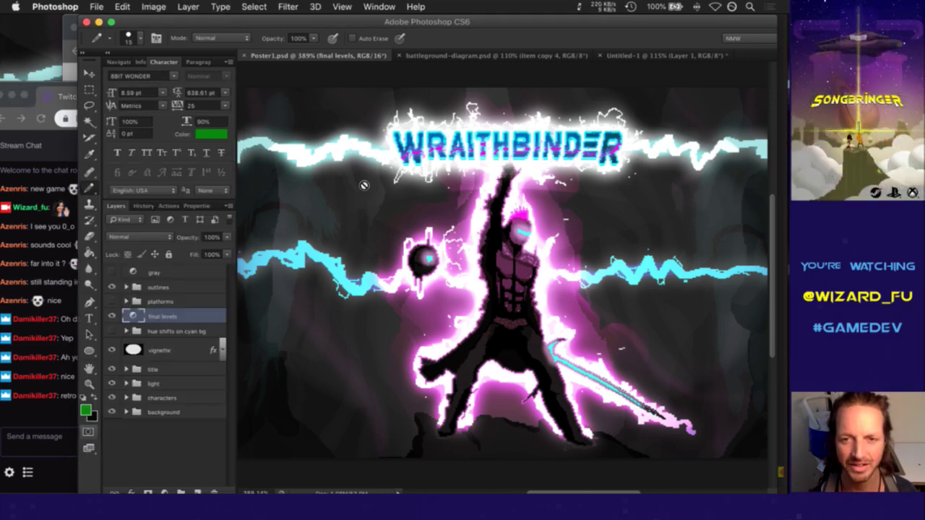
Switch from Photoshop to iTerm to get back to src/Systems.cpp
{"action": "key", "text": "super+Tab"}
{"action": "key", "text": "super+Tab"}
{"action": "key", "text": "super+Tab"}
{"action": "key", "text": "super+shift+Tab"}
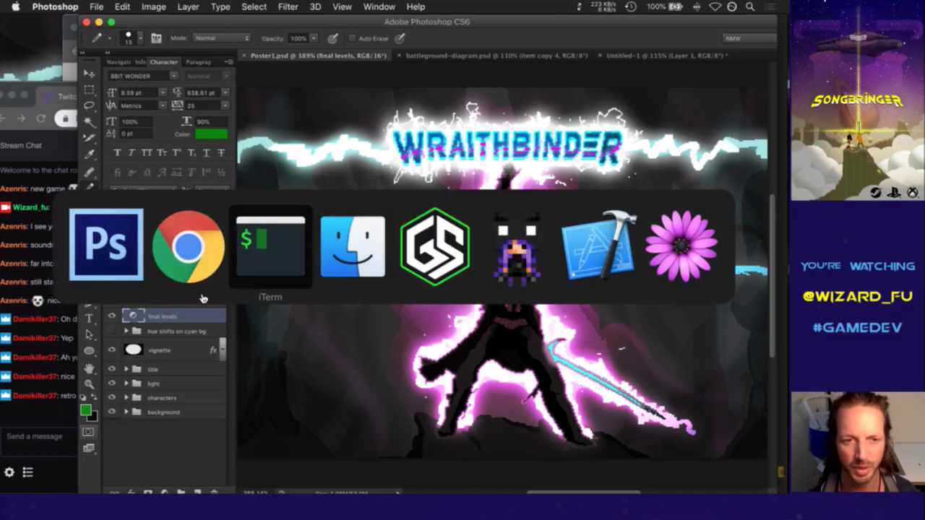
{"action": "left_click", "coordinate": [270, 292]}
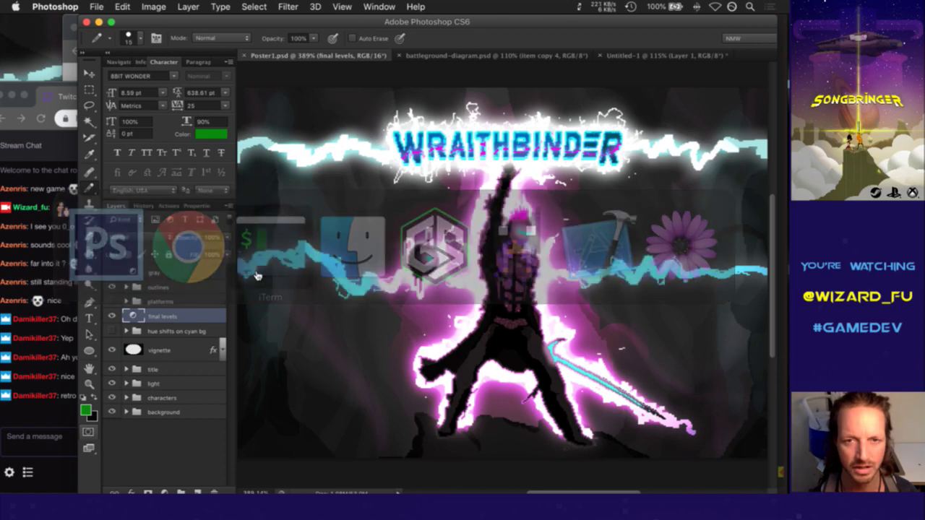
{"action": "key", "text": "super+Tab"}
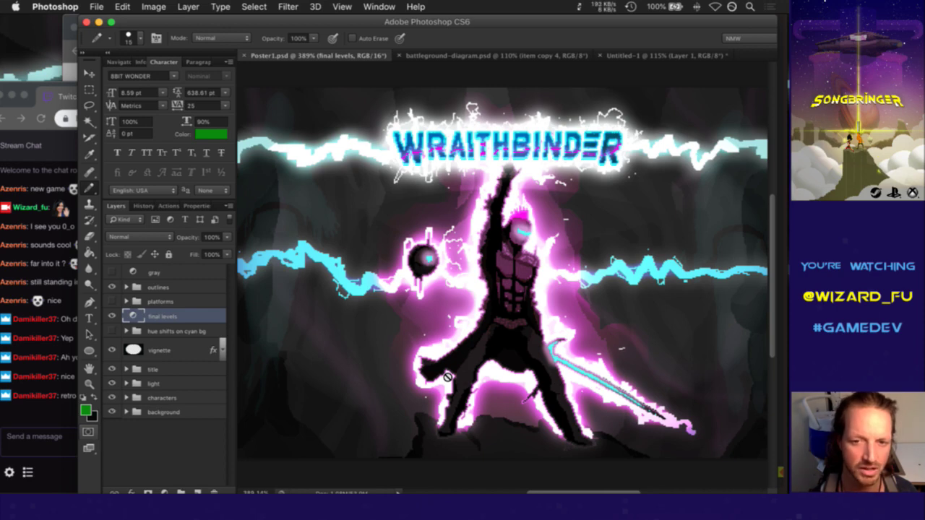
{"action": "key", "text": "super+Tab"}
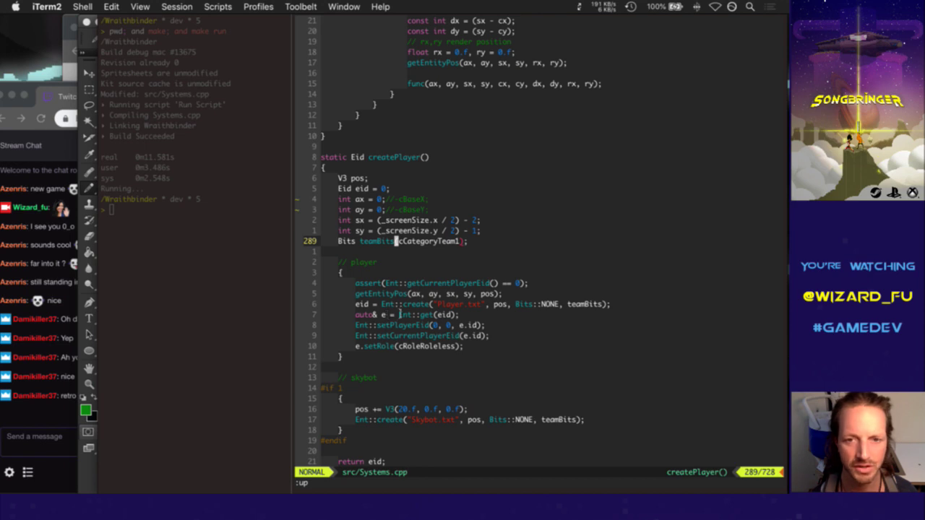
Look over createPlayer() in src/Systems.cpp and jump to the previous changed hunk at the ax declaration
{"action": "key", "text": "j"}
{"action": "key", "text": "j"}
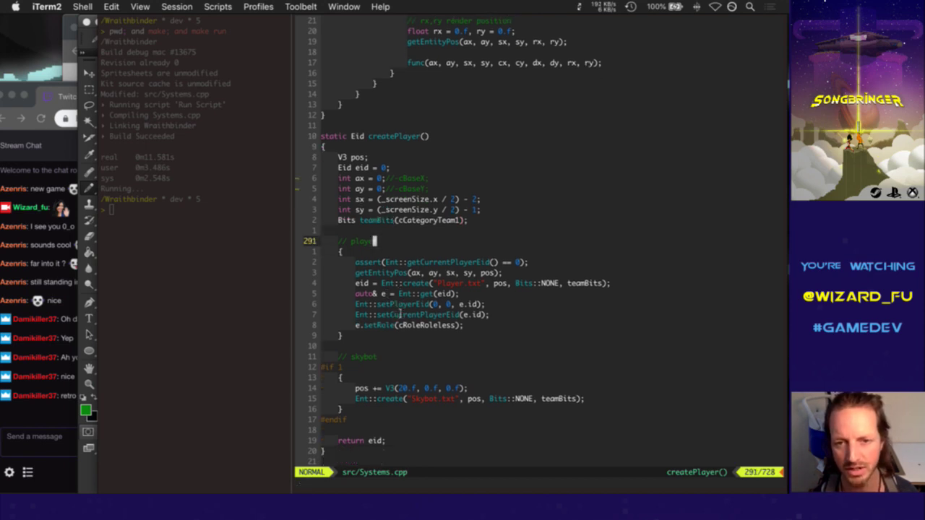
{"action": "key", "text": "k"}
{"action": "key", "text": "k"}
{"action": "key", "text": "k"}
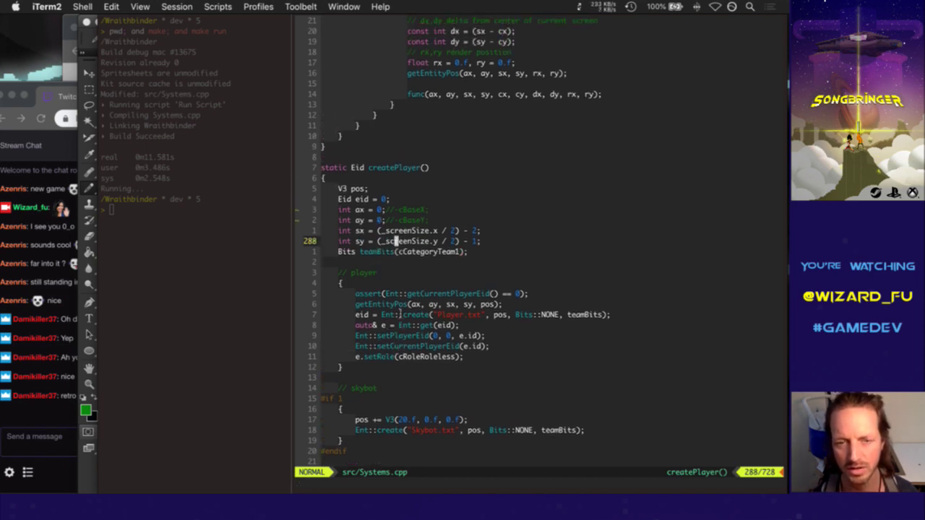
{"action": "key", "text": "bracketleft"}
{"action": "key", "text": "c"}
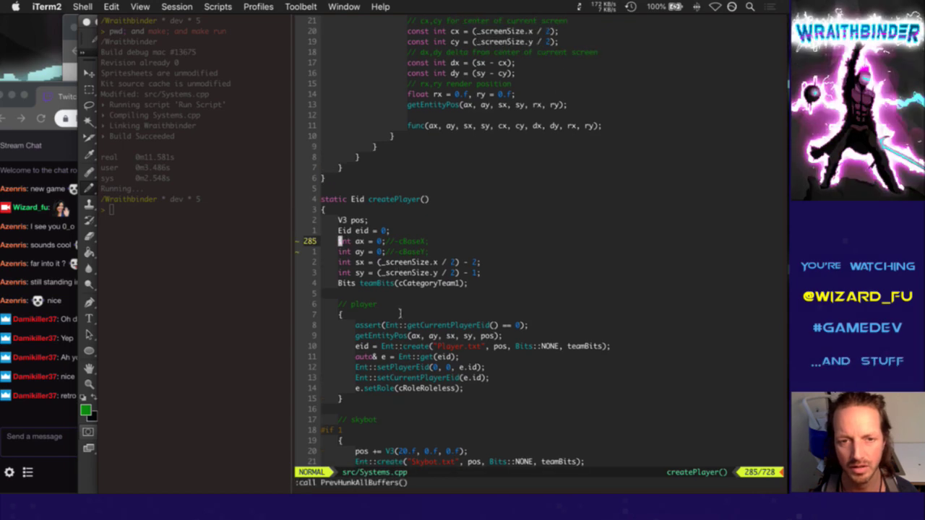
Switch to battleground-diagram.psd in Photoshop and outline the FIRE node with a temporary rectangular marquee
{"action": "key", "text": "super+Tab"}
{"action": "left_click", "coordinate": [212, 281]}
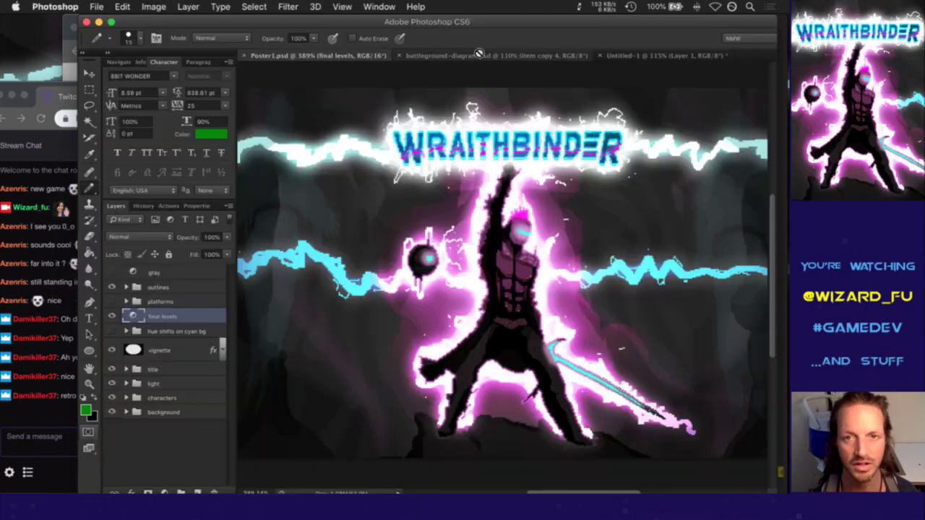
{"action": "left_click", "coordinate": [476, 56]}
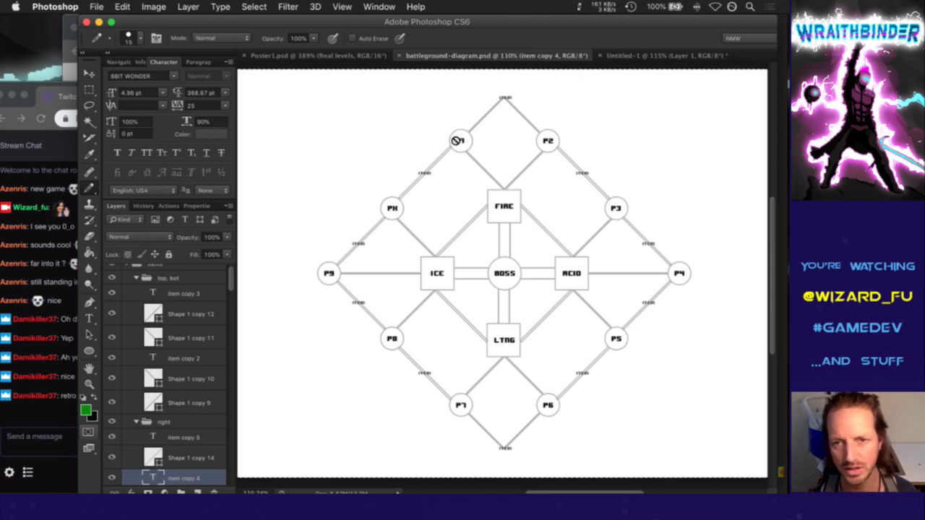
{"action": "key", "text": "m"}
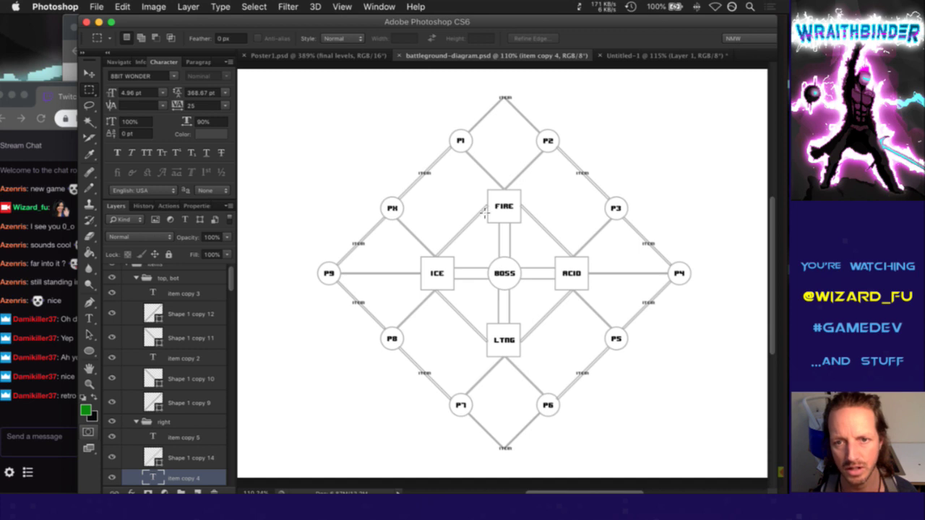
{"action": "left_click_drag", "start_coordinate": [488, 193], "coordinate": [522, 222]}
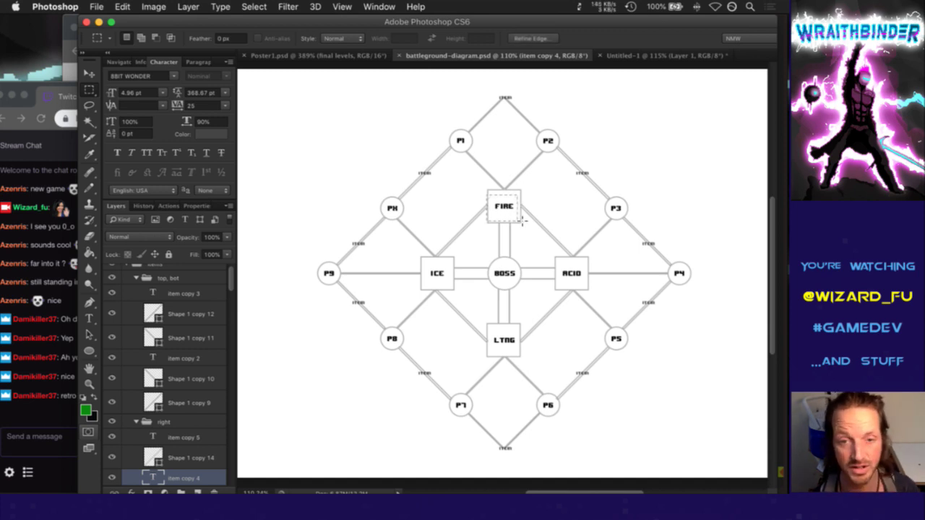
{"action": "left_click", "coordinate": [526, 221]}
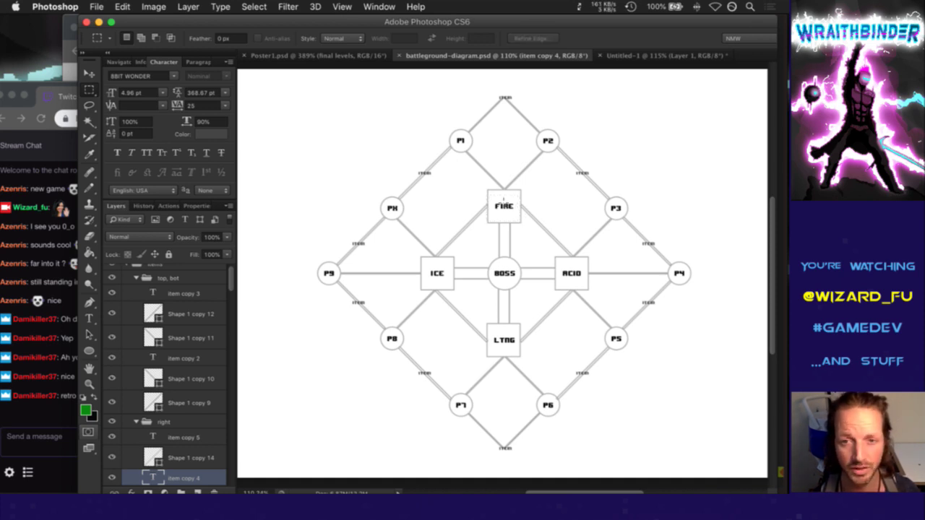
Point out the FIRE, ACID, LTNG and BOSS nodes with temporary marquee selections, then deselect
{"action": "left_click_drag", "start_coordinate": [493, 198], "coordinate": [516, 215]}
{"action": "left_click_drag", "start_coordinate": [560, 265], "coordinate": [600, 303]}
{"action": "left_click_drag", "start_coordinate": [495, 336], "coordinate": [524, 365]}
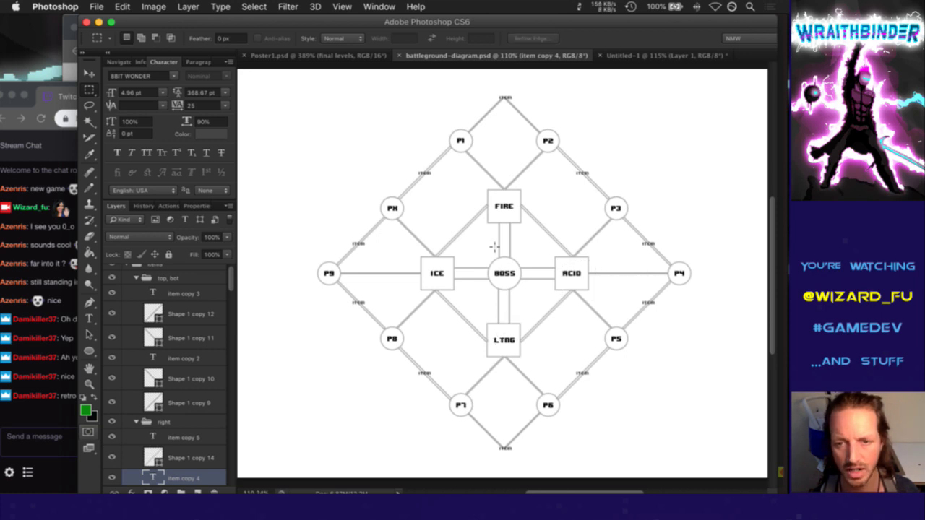
{"action": "left_click_drag", "start_coordinate": [484, 249], "coordinate": [528, 297]}
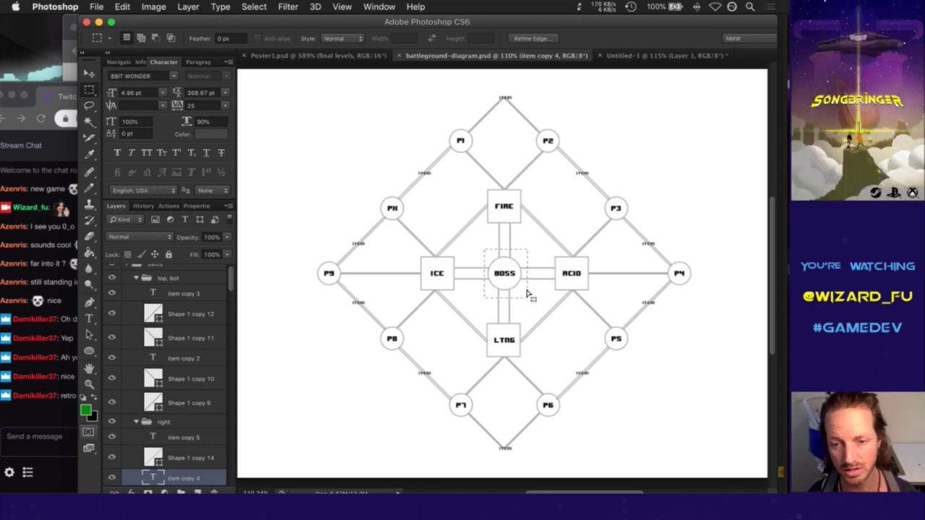
{"action": "left_click_drag", "start_coordinate": [422, 374], "coordinate": [449, 392]}
{"action": "key", "text": "super+d"}
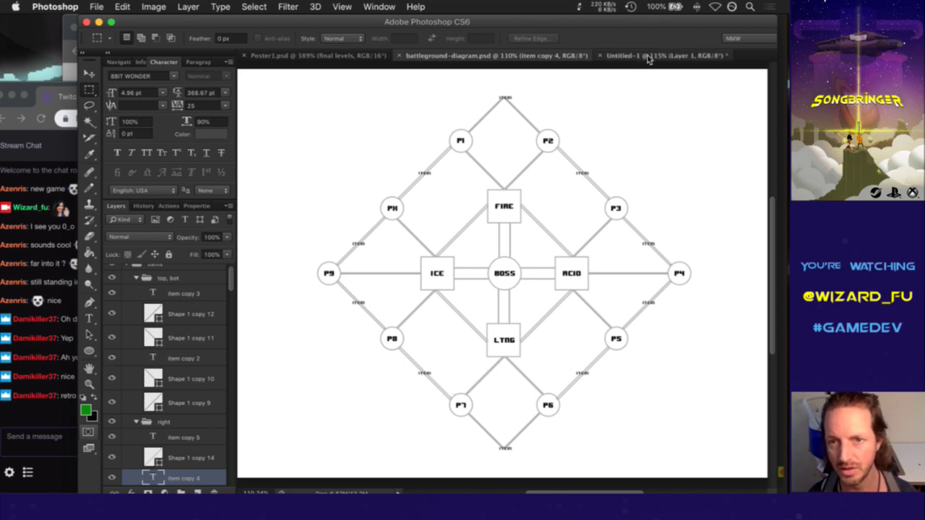
View the rotated battleground diagram in Untitled-1, marquee around its layout, and read the Twitch chat in Chrome
{"action": "left_click", "coordinate": [648, 56]}
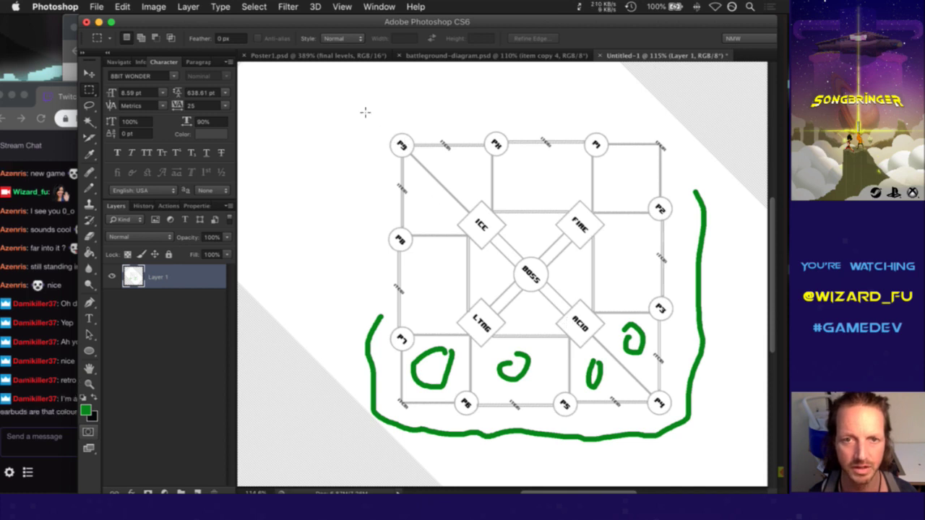
{"action": "left_click_drag", "start_coordinate": [365, 112], "coordinate": [695, 450]}
{"action": "left_click", "coordinate": [28, 444]}
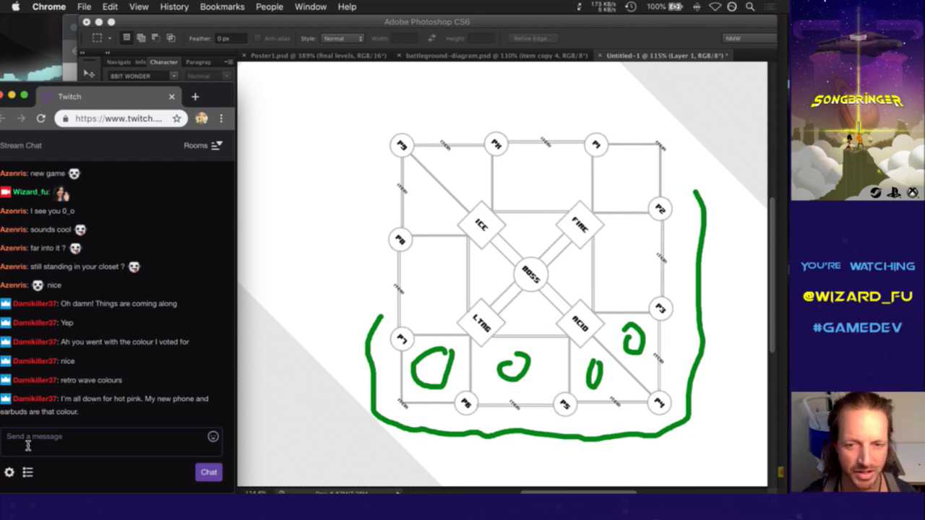
{"action": "key", "text": "cmd+Tab"}
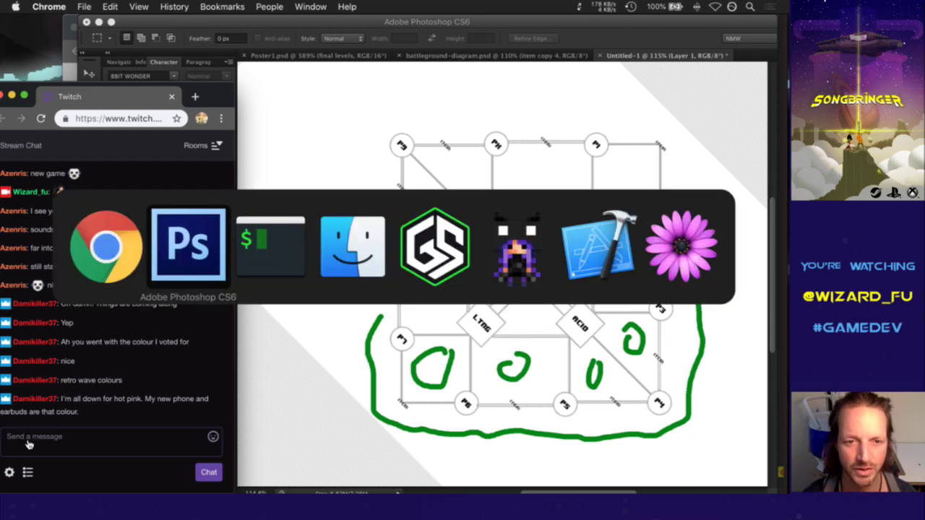
Switch to iTerm and move up to the opening brace of createPlayer() in src/Systems.cpp
{"action": "key", "text": "super+Tab"}
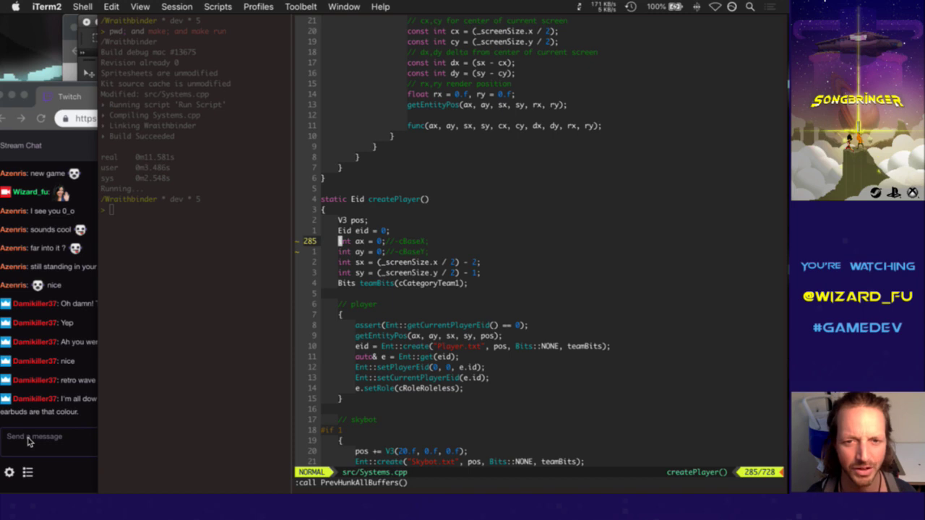
{"action": "key", "text": "k"}
{"action": "key", "text": "k"}
{"action": "key", "text": "k"}
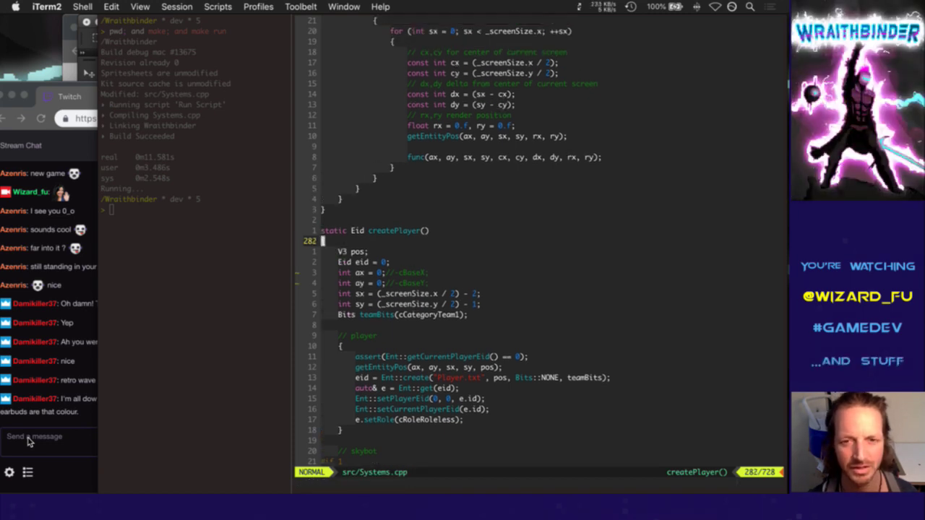